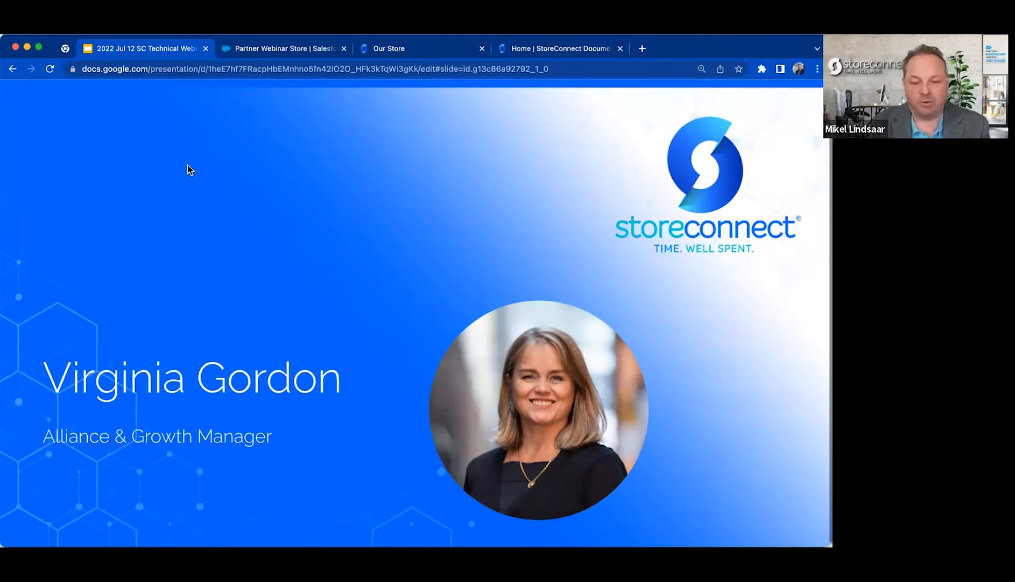
# Advance the presentation through the Questions, StoreConnect Stores and agenda slides to the Hands on Demo slide.
pyautogui.press('Right')
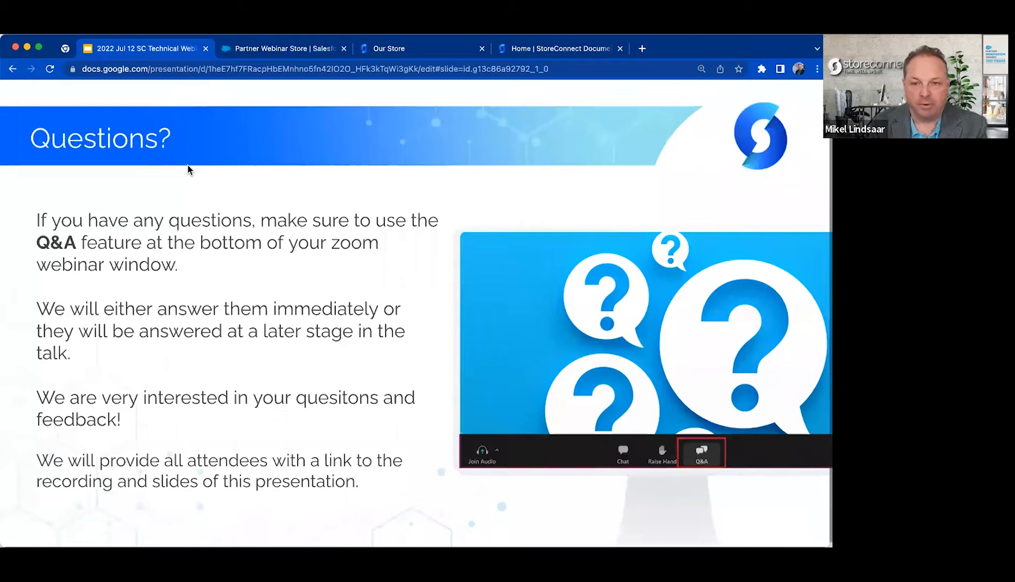
pyautogui.press('Right')
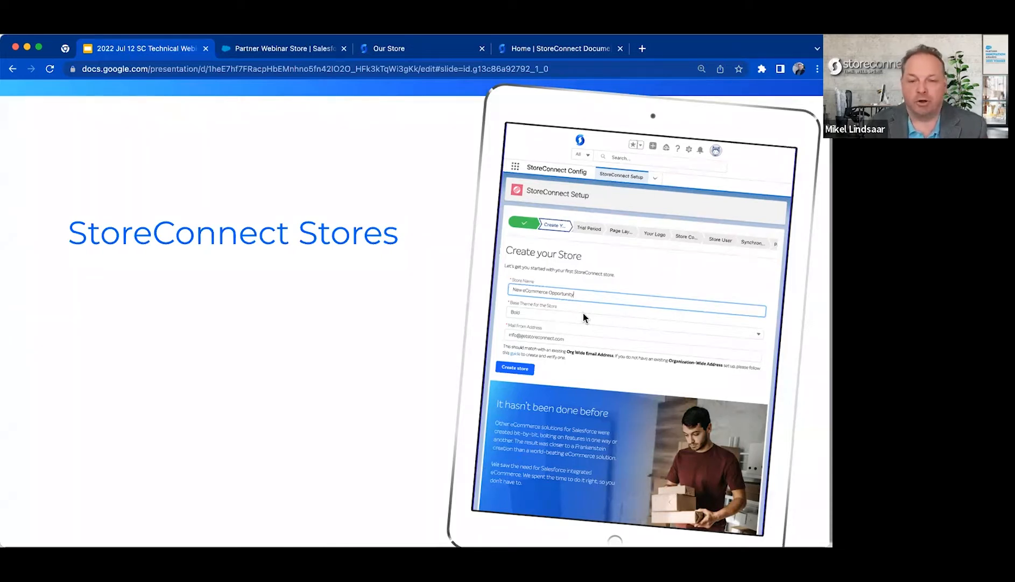
pyautogui.press('Right')
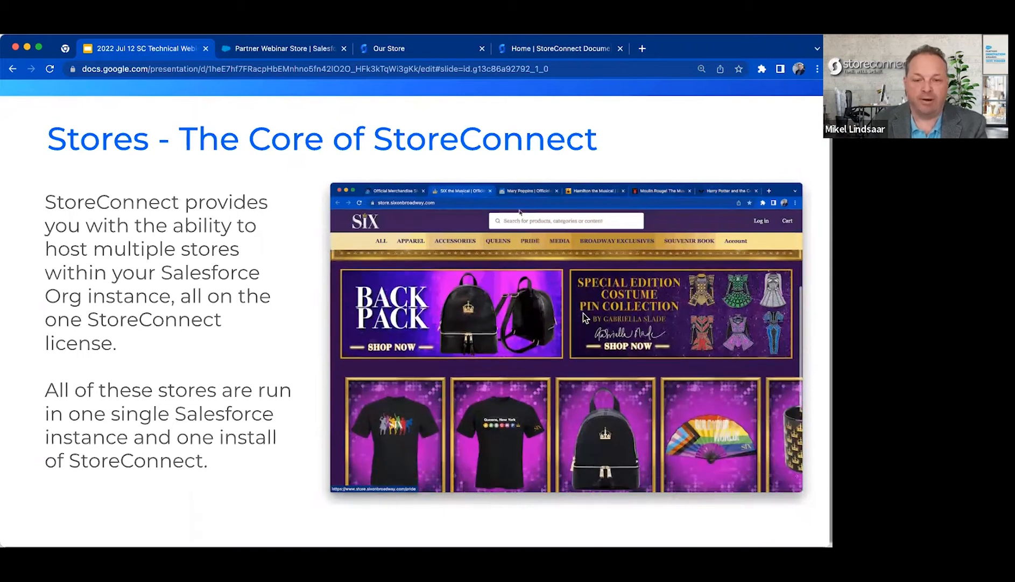
pyautogui.press('Right')
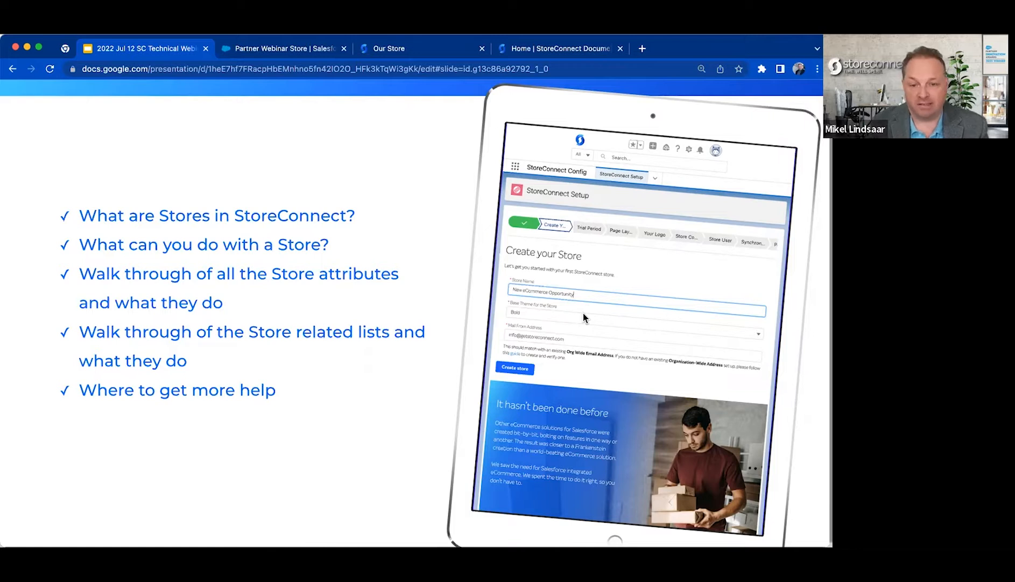
pyautogui.press('Right')
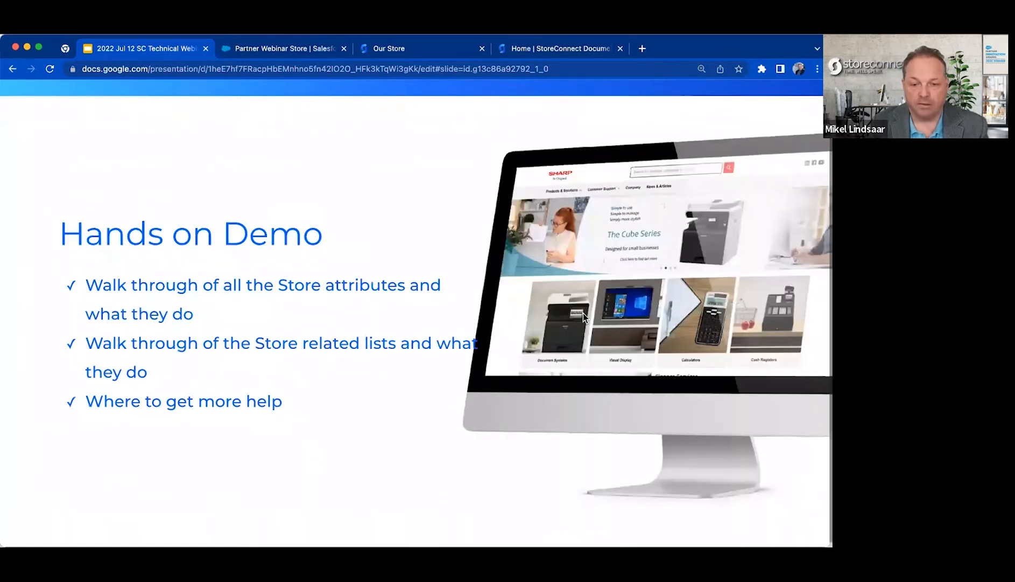
# Switch to the Partner Webinar Store record in Salesforce and look over its page-editing options, store fields and related lists.
pyautogui.click(290, 48)
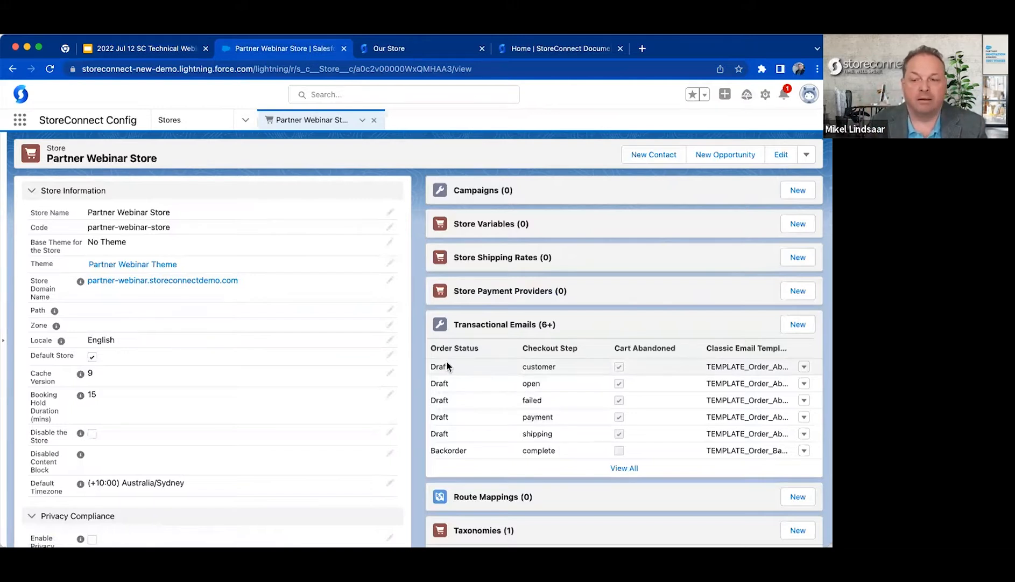
pyautogui.click(765, 94)
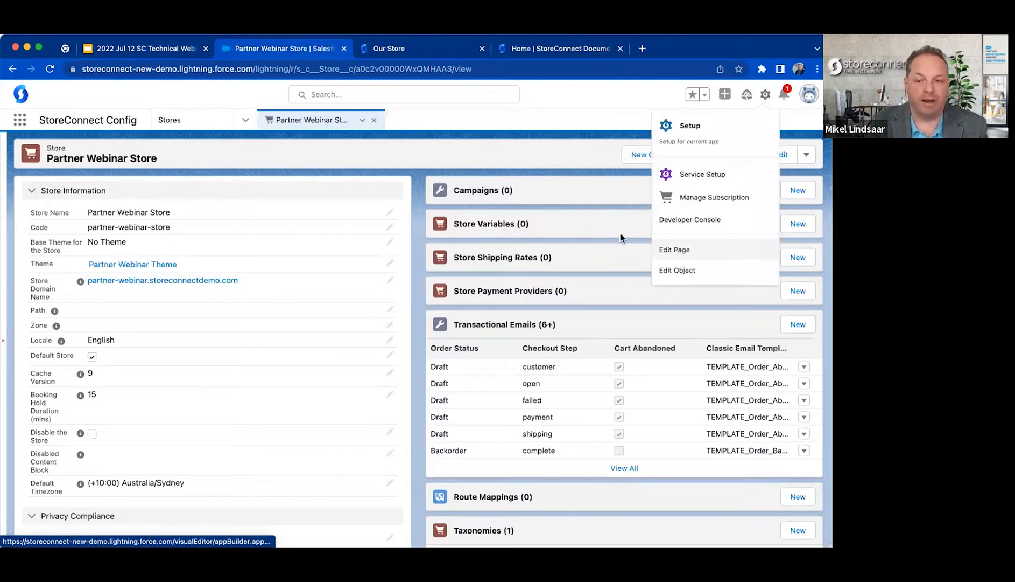
pyautogui.click(537, 148)
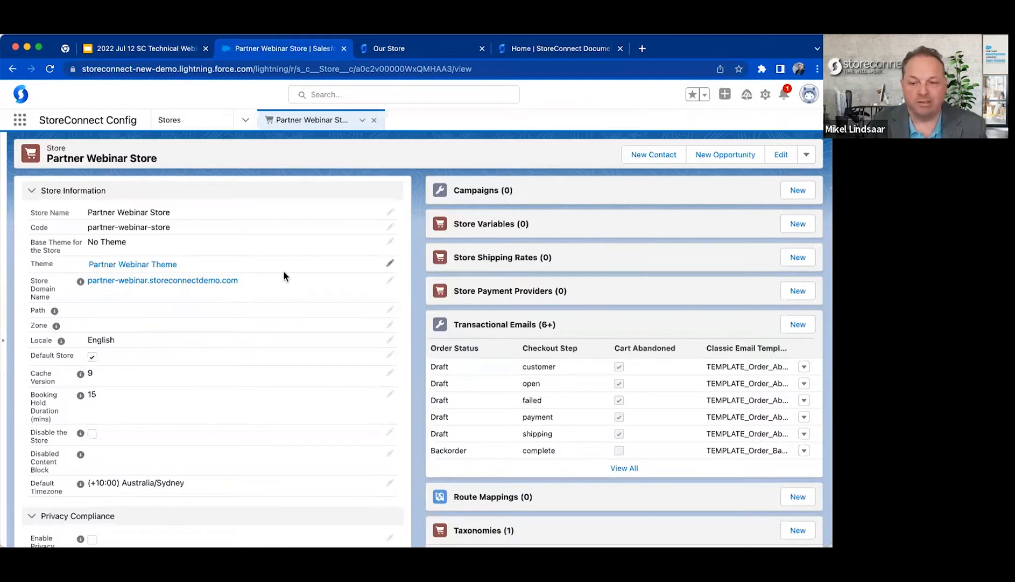
pyautogui.scroll(-10, 283, 274)
pyautogui.scroll(10, 284, 273)
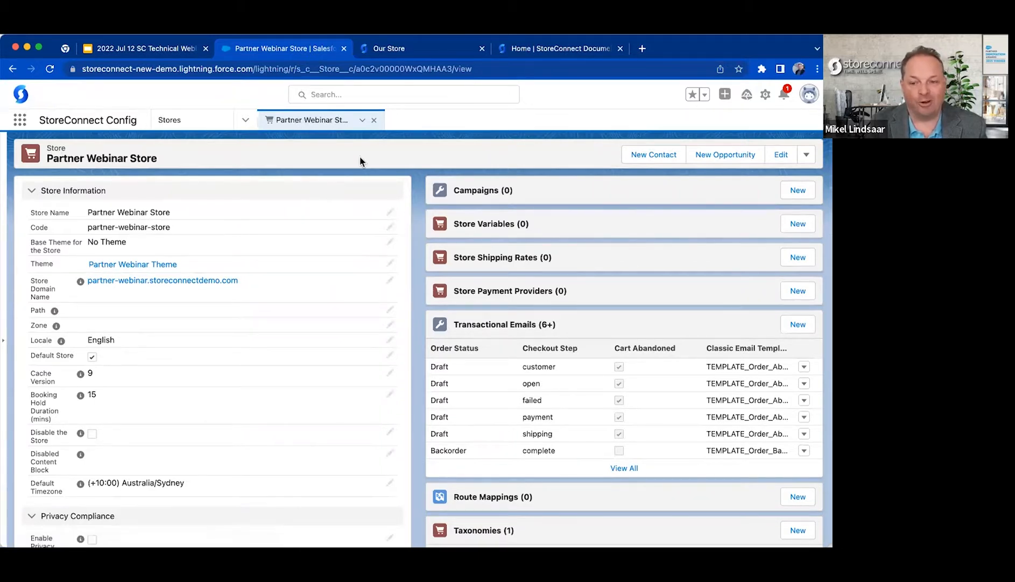
# Switch to the live partner-webinar.storeconnectdemo.com storefront and look over its home page.
pyautogui.click(411, 48)
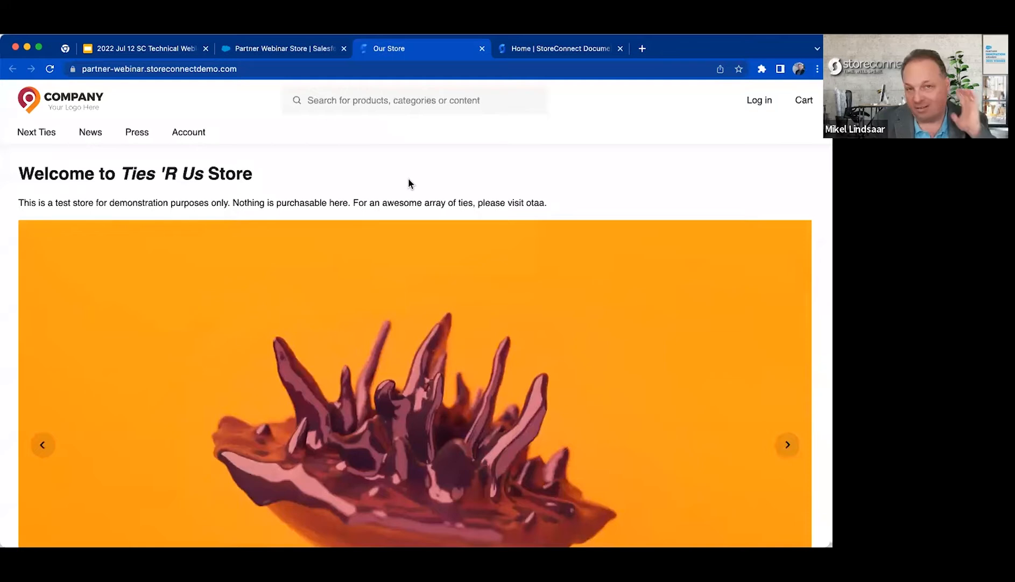
pyautogui.scroll(-10, 408, 183)
pyautogui.scroll(12, 409, 183)
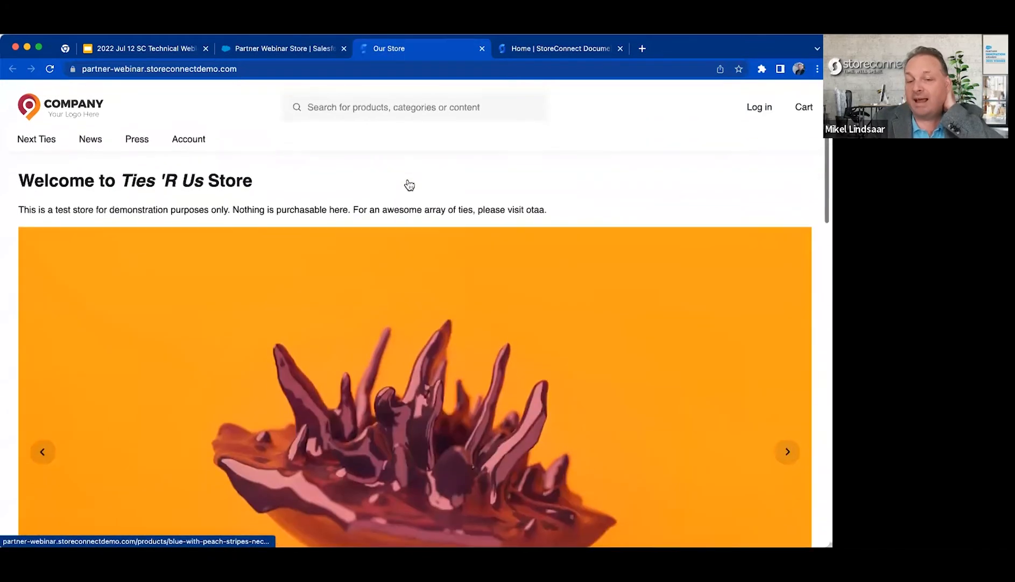
# Return to the Partner Webinar Store record in Salesforce and examine its Store Name and Code fields.
pyautogui.click(256, 47)
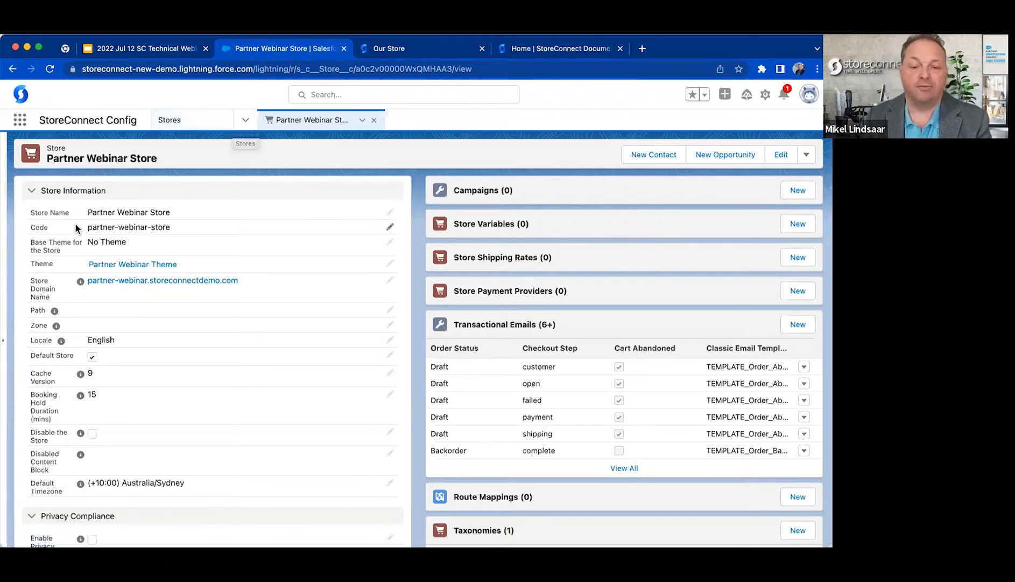
pyautogui.moveTo(87, 211); pyautogui.dragTo(164, 215)
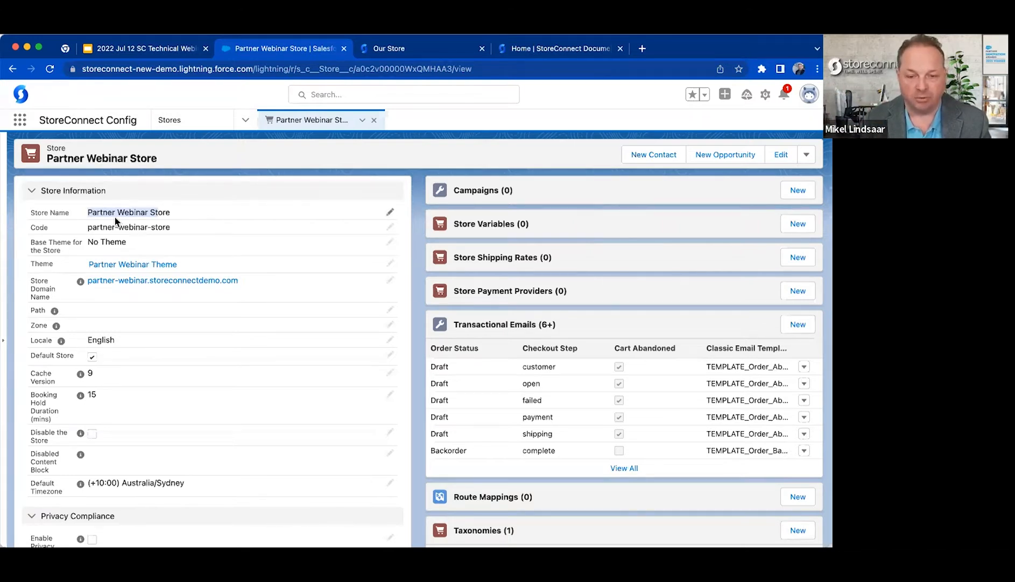
pyautogui.moveTo(100, 211); pyautogui.dragTo(153, 212)
pyautogui.click(153, 211)
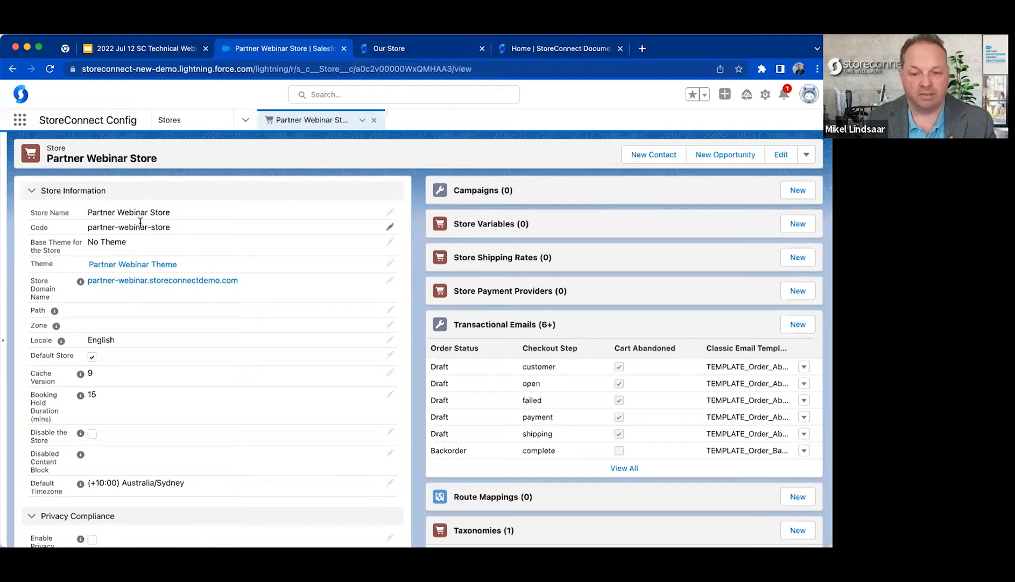
pyautogui.moveTo(89, 228); pyautogui.dragTo(170, 226)
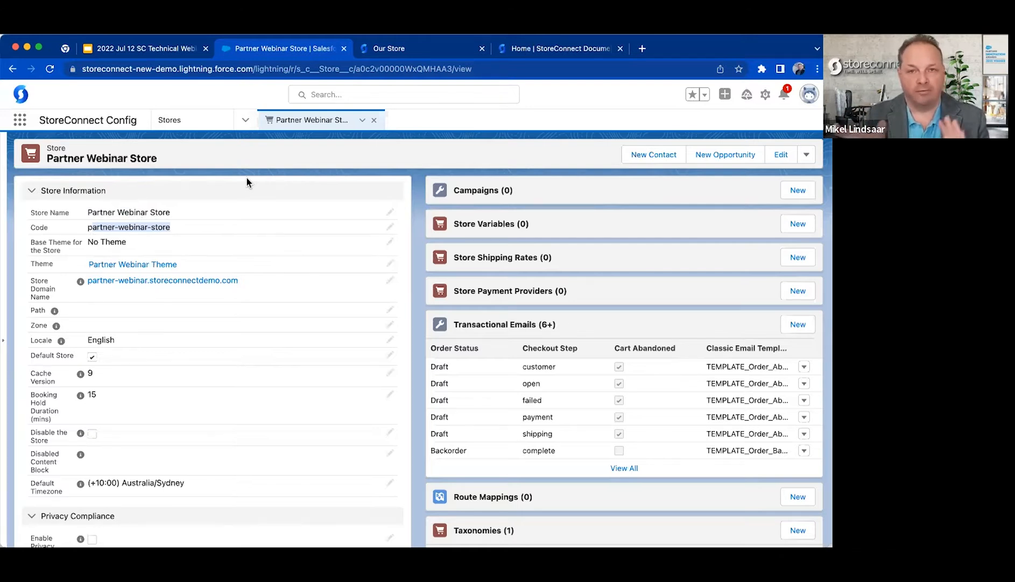
pyautogui.moveTo(88, 228); pyautogui.dragTo(221, 230)
pyautogui.click(234, 190)
pyautogui.click(230, 190)
# Open the store record for editing and examine the options of Base Theme for the Store without changing it.
pyautogui.tripleClick(40, 244)
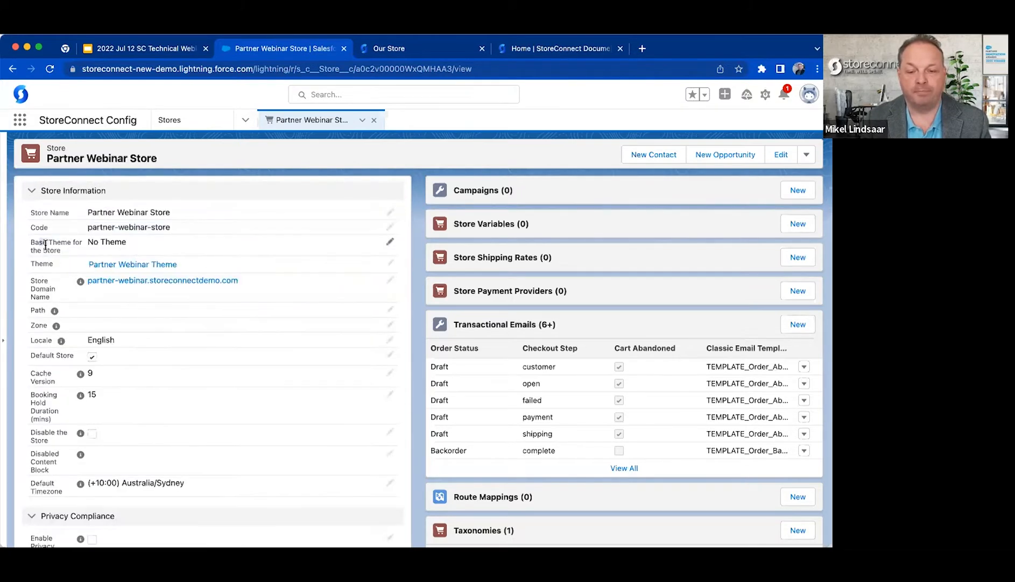
pyautogui.moveTo(213, 269); pyautogui.dragTo(106, 269)
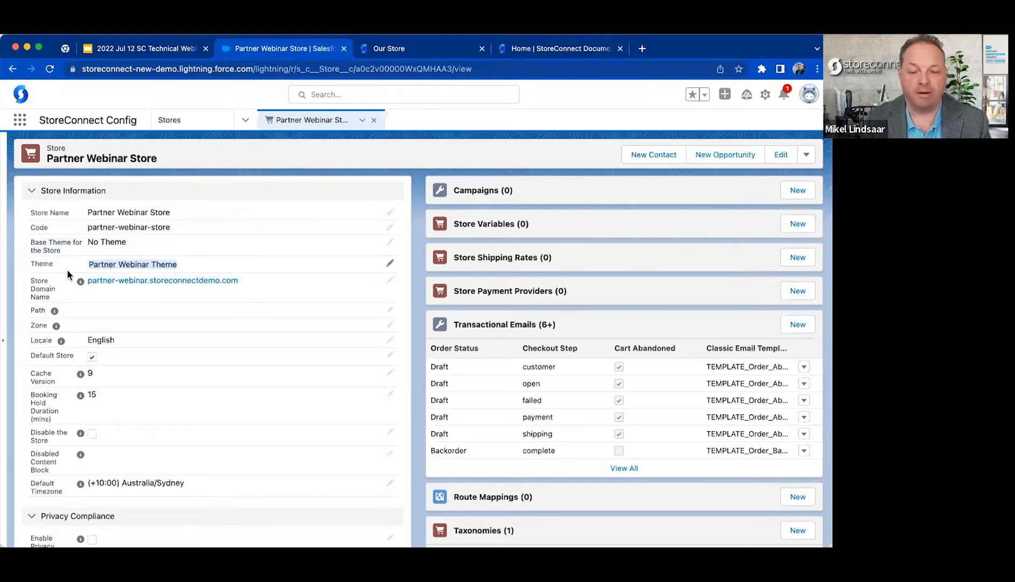
pyautogui.click(63, 245)
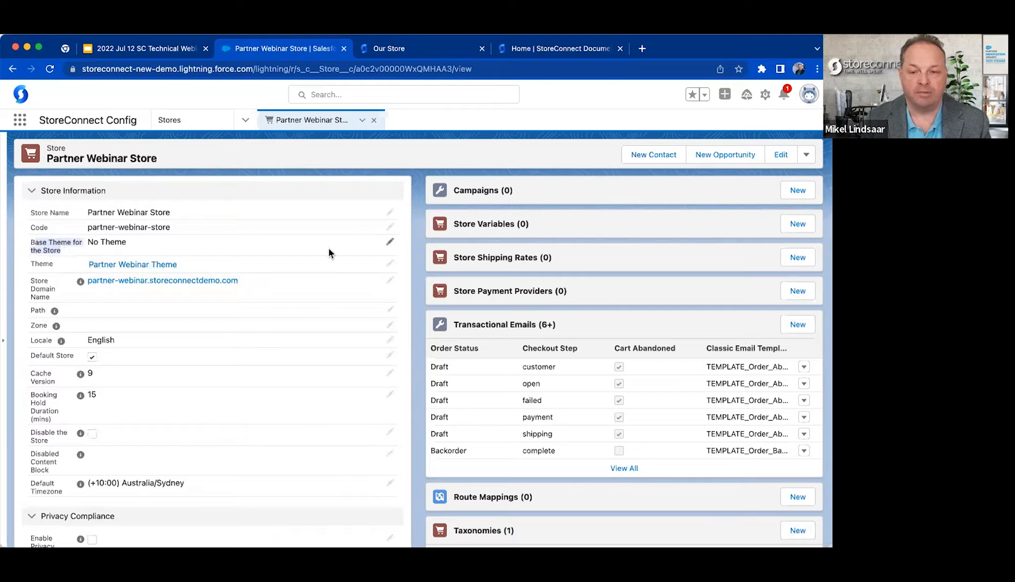
pyautogui.click(390, 242)
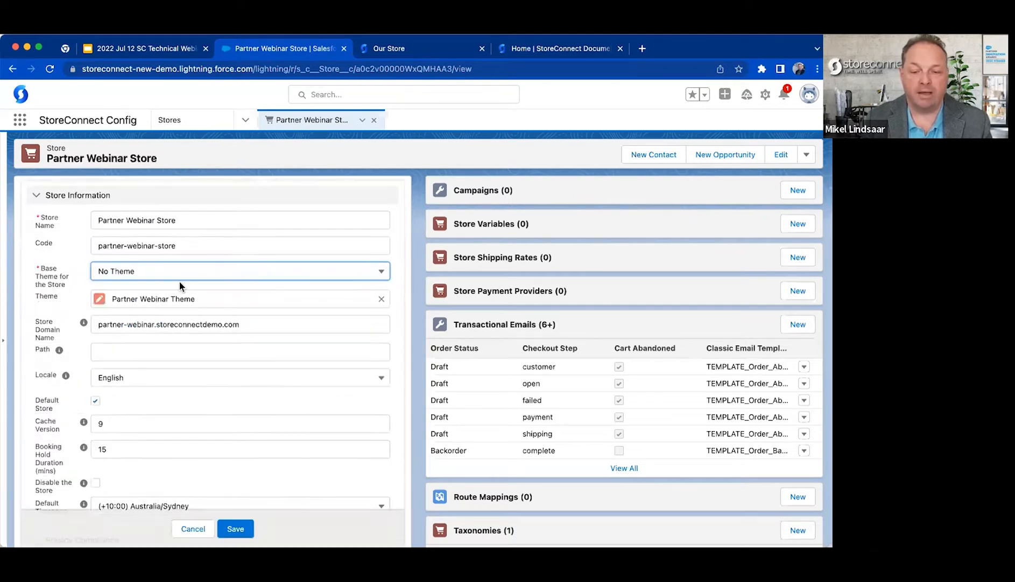
pyautogui.click(191, 272)
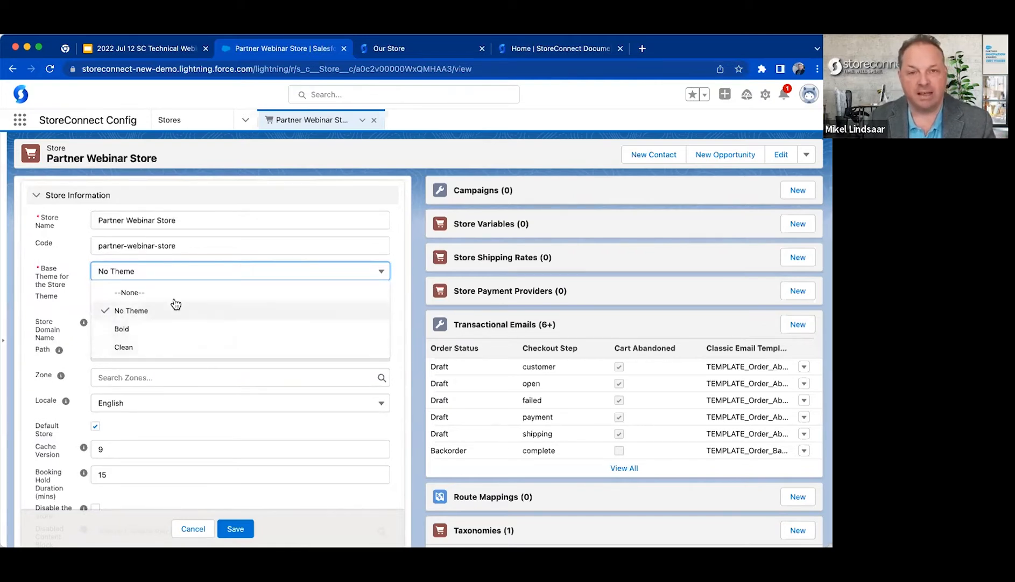
pyautogui.click(55, 321)
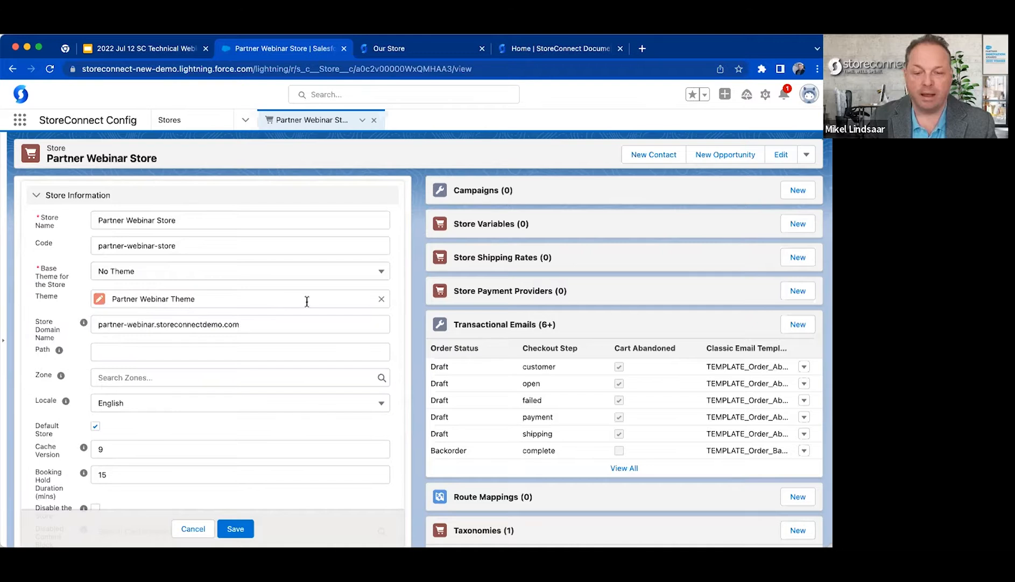
# Clear the store's Theme lookup and select Partner Webinar Theme again.
pyautogui.moveTo(111, 297); pyautogui.dragTo(226, 292)
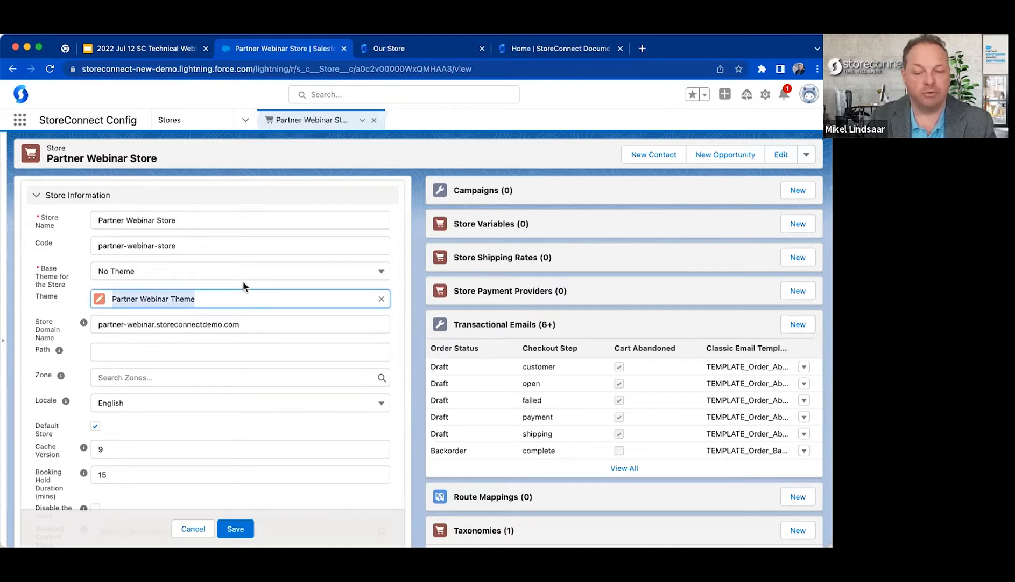
pyautogui.click(242, 281)
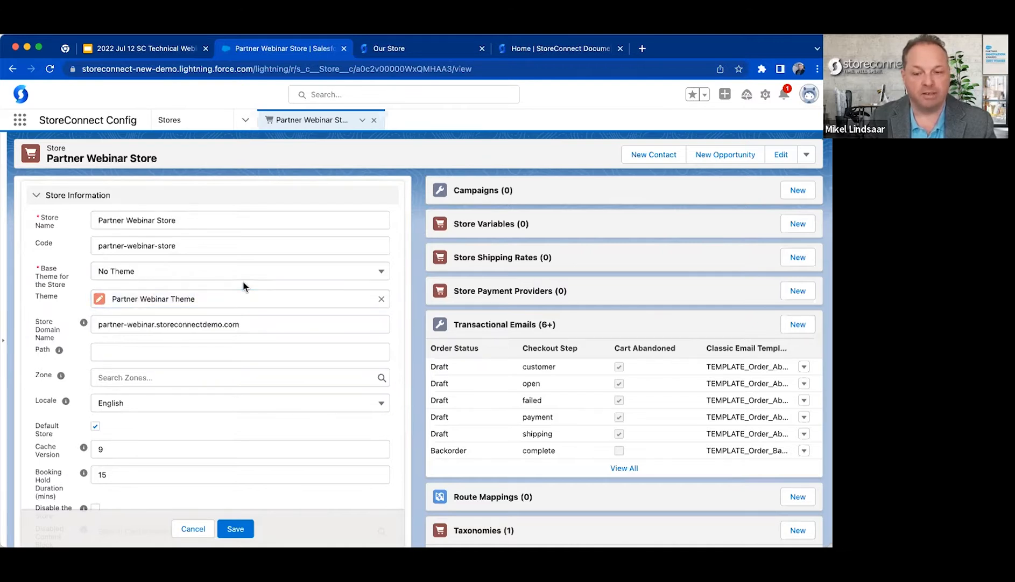
pyautogui.click(381, 299)
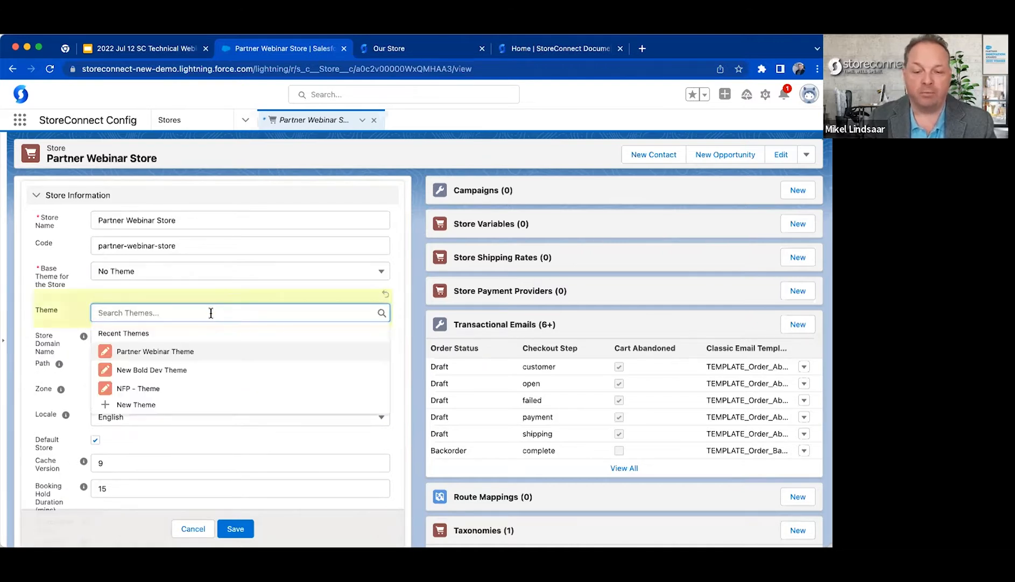
pyautogui.click(196, 353)
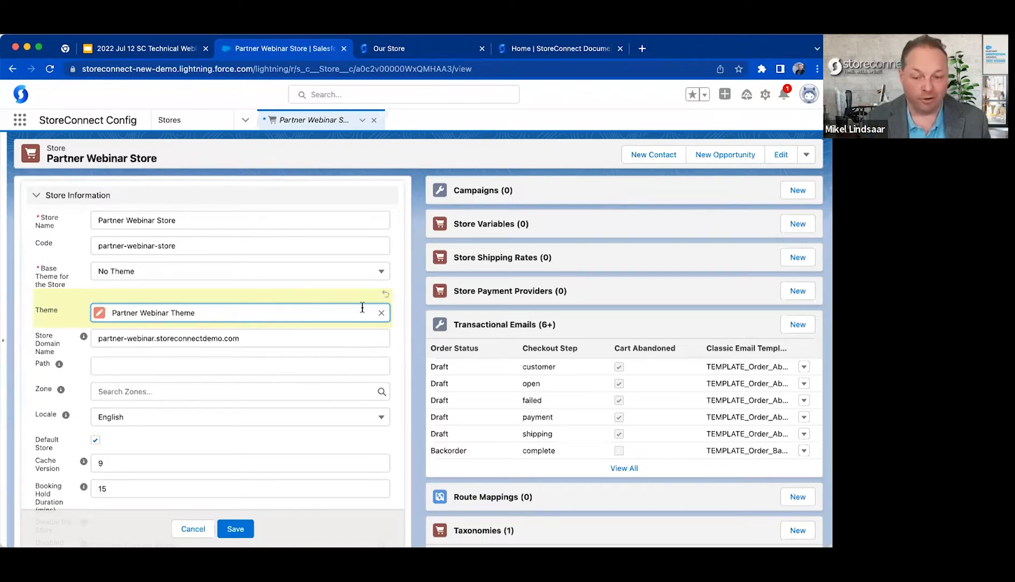
pyautogui.click(381, 312)
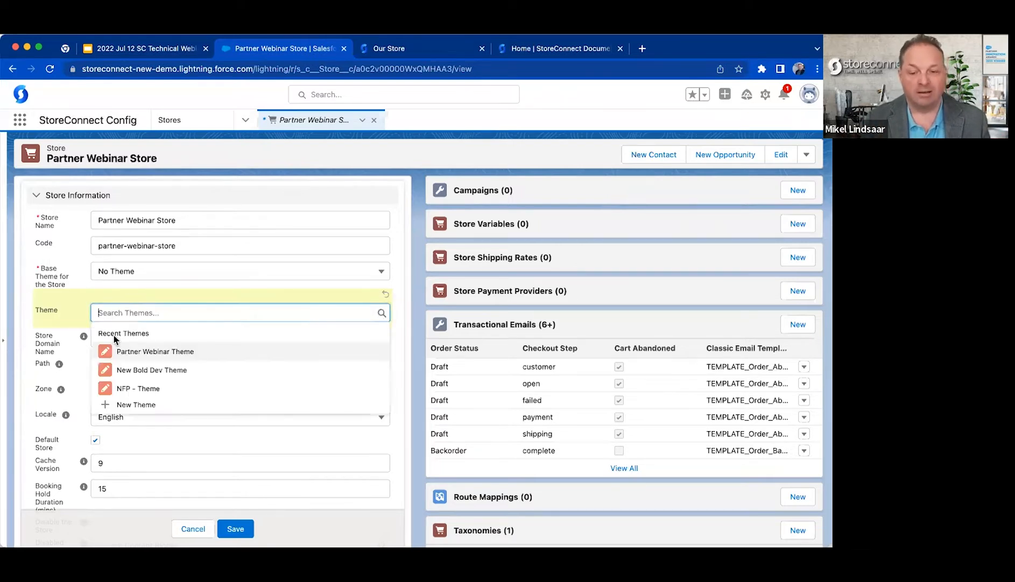
pyautogui.click(66, 308)
pyautogui.click(138, 314)
pyautogui.click(158, 354)
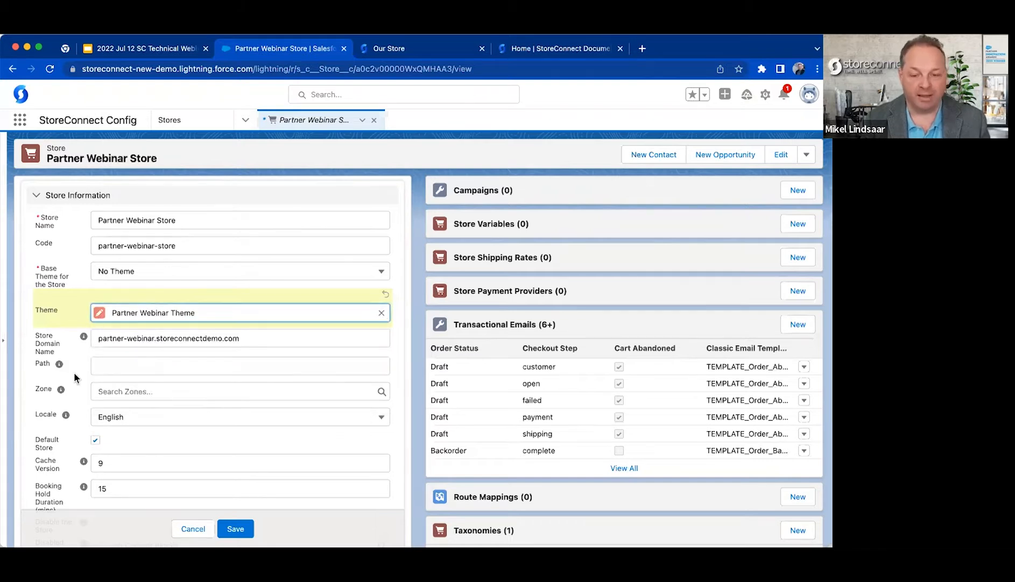
# Examine the Store Domain Name field in the store's edit form.
pyautogui.scroll(-3, 73, 372)
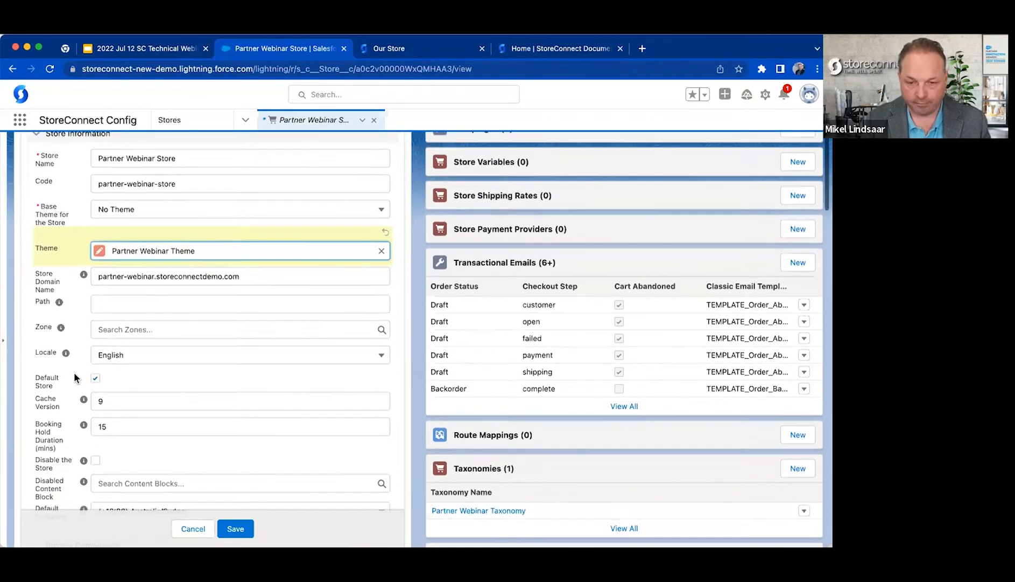
pyautogui.doubleClick(176, 262)
pyautogui.moveTo(297, 264); pyautogui.dragTo(45, 266)
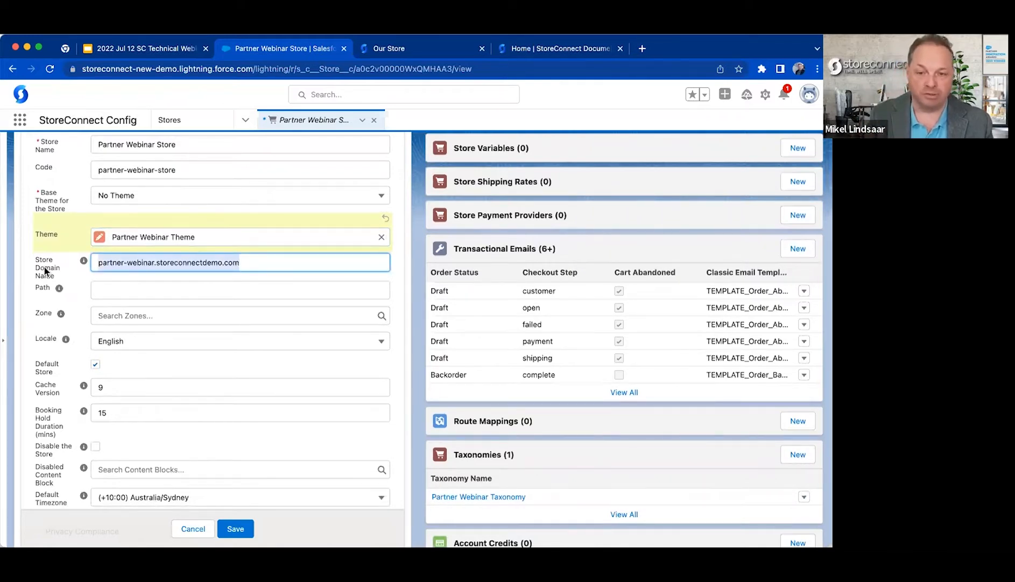
pyautogui.click(500, 129)
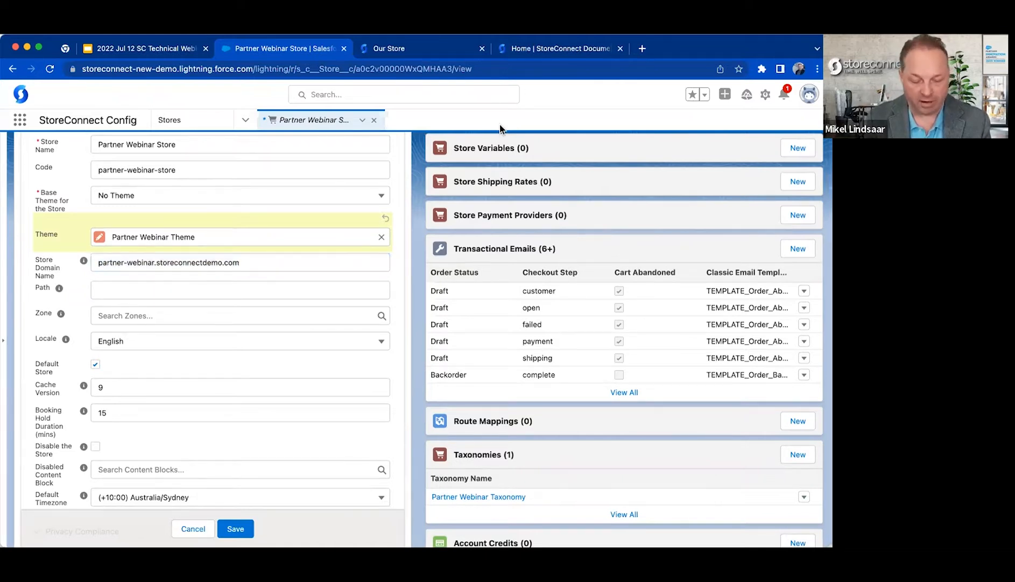
# Open frozen.playbill.com.au, cursedchildstore.com.au and shop.hamiltonmusical.com.au, each in its own new browser tab.
pyautogui.press('super+t')
pyautogui.write('frozen.playbill.com.au')
pyautogui.press('Return')
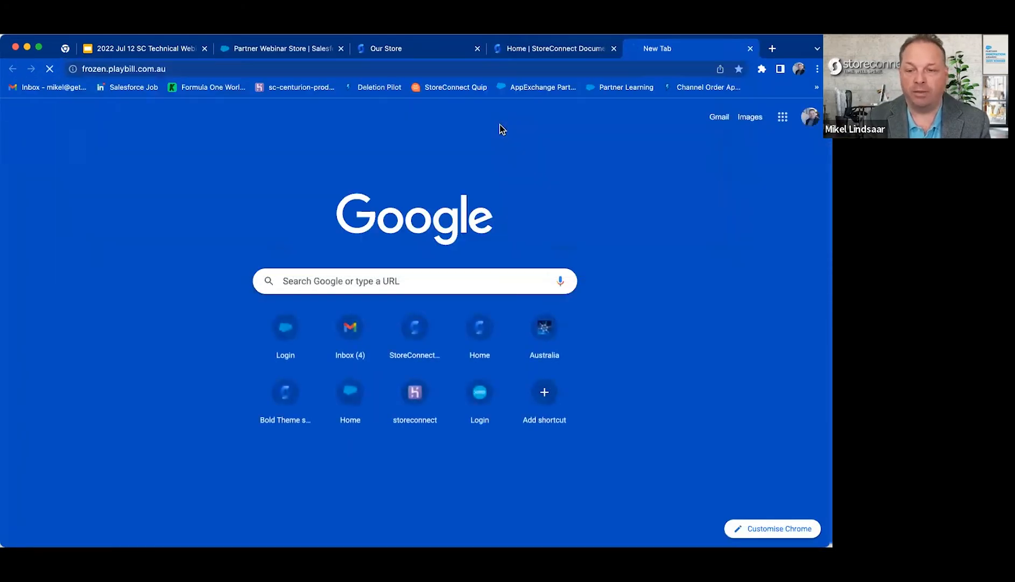
pyautogui.press('super+t')
pyautogui.write('cur')
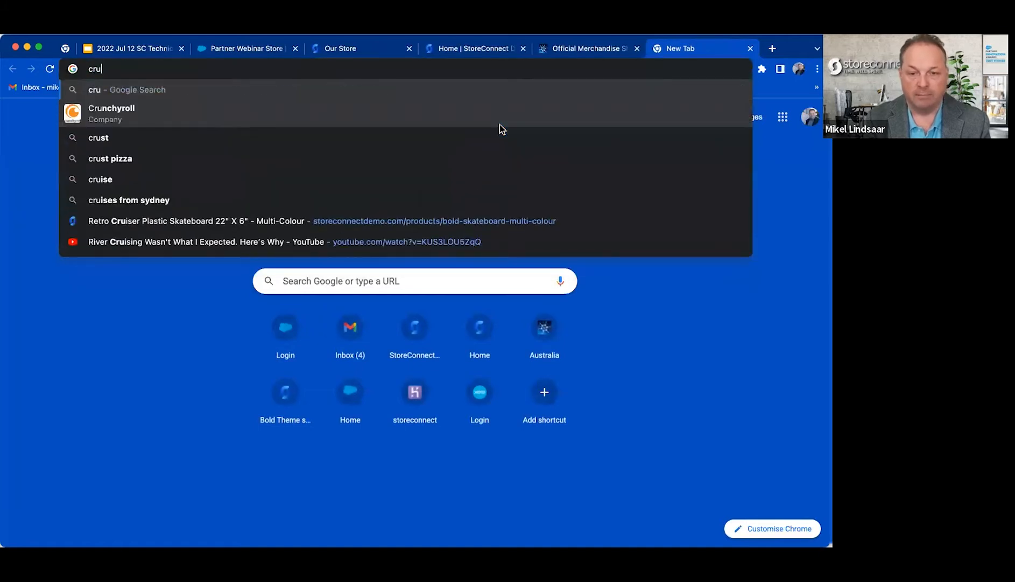
pyautogui.press('Return')
pyautogui.press('super+t')
pyautogui.write('sho')
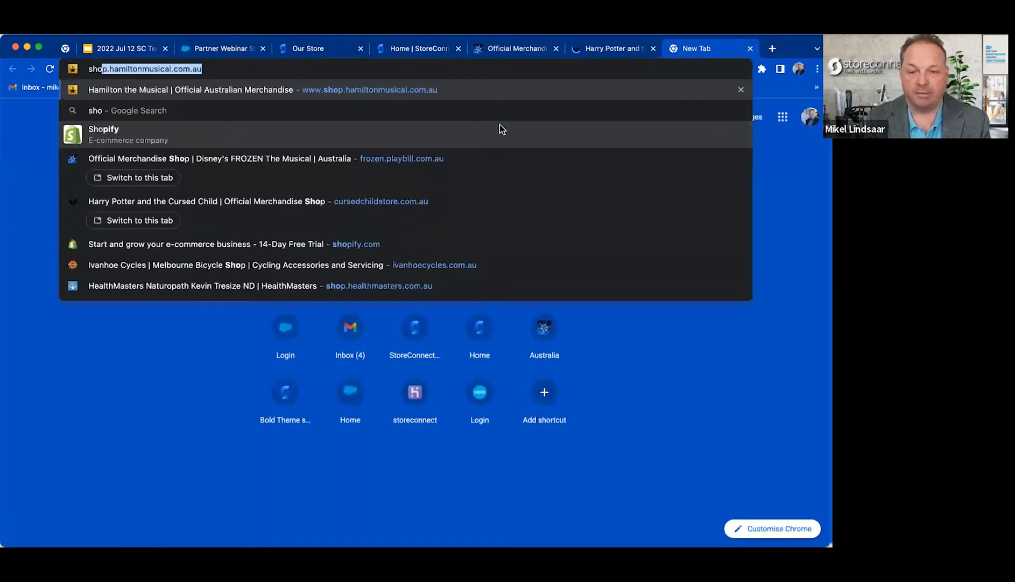
pyautogui.press('Return')
# View the Frozen, Harry Potter and the Cursed Child, and Hamilton merchandise stores in turn, examining their domain names.
pyautogui.click(518, 52)
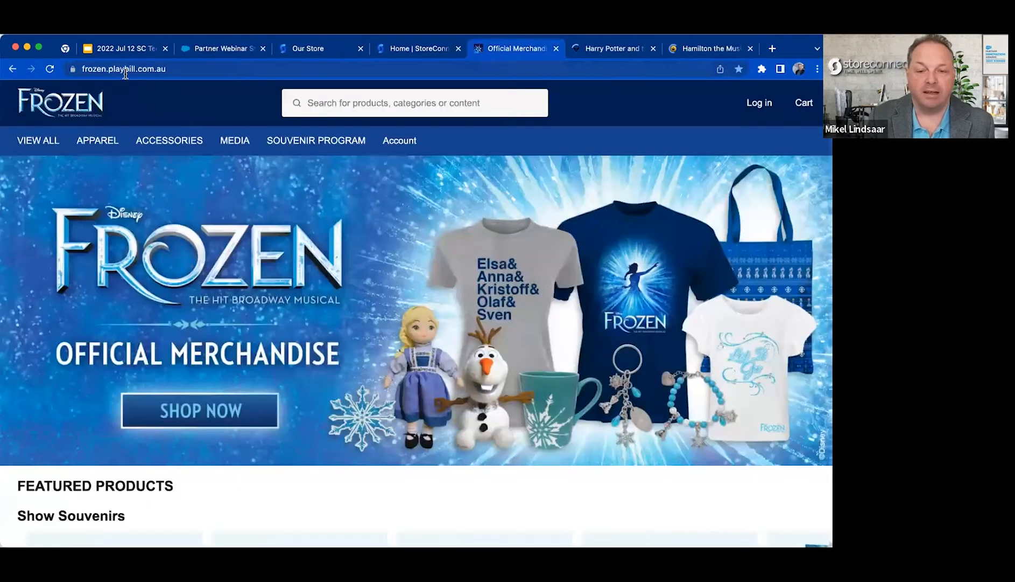
pyautogui.click(618, 52)
pyautogui.click(716, 52)
pyautogui.click(228, 67)
pyautogui.press('super+c')
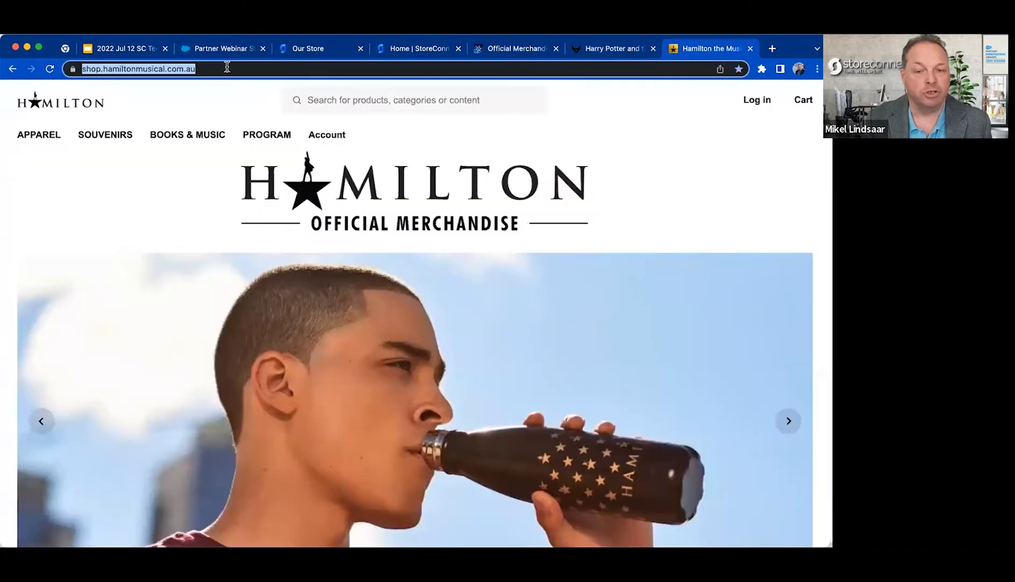
pyautogui.click(317, 73)
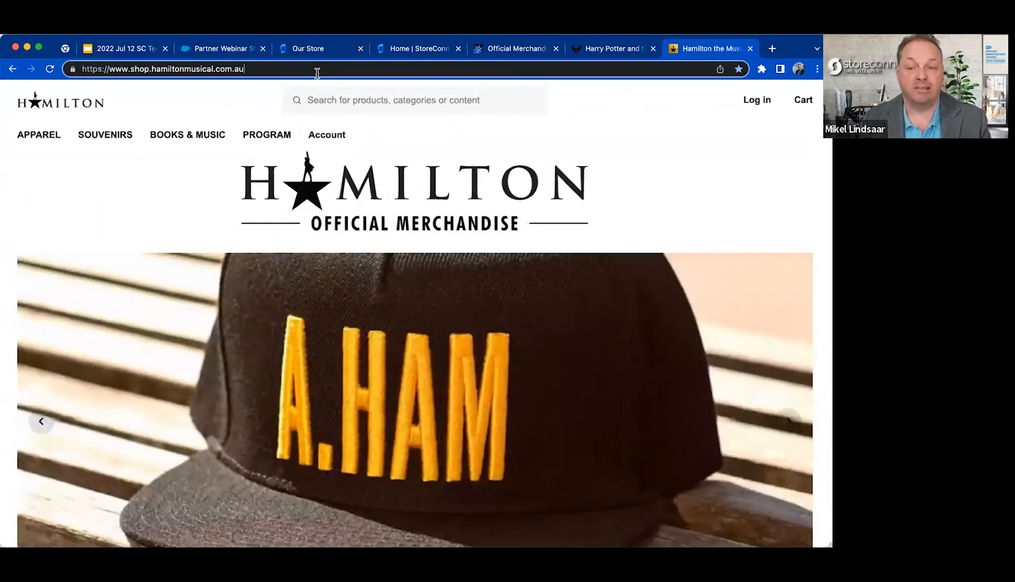
pyautogui.click(235, 51)
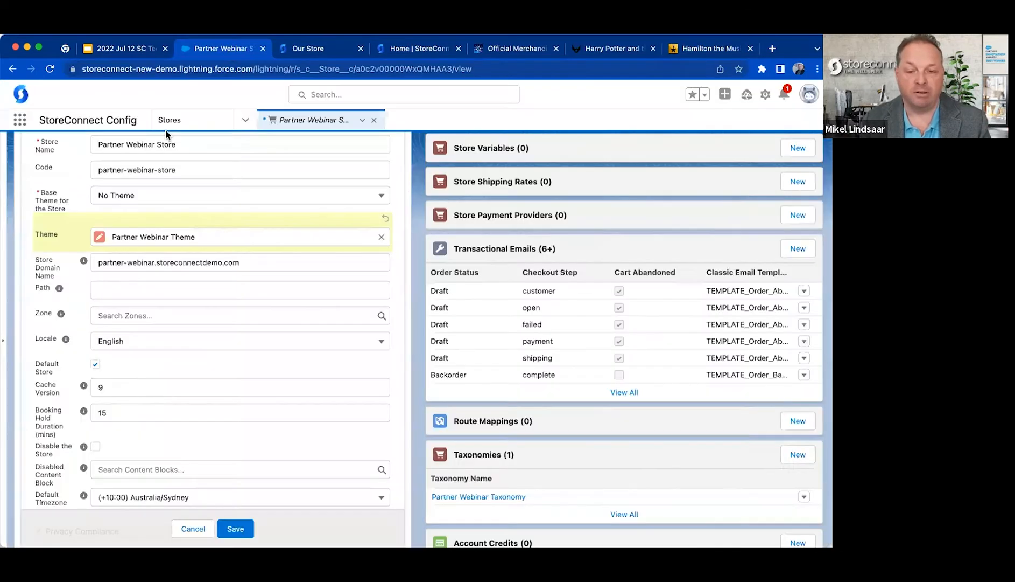
pyautogui.moveTo(99, 262); pyautogui.dragTo(414, 262)
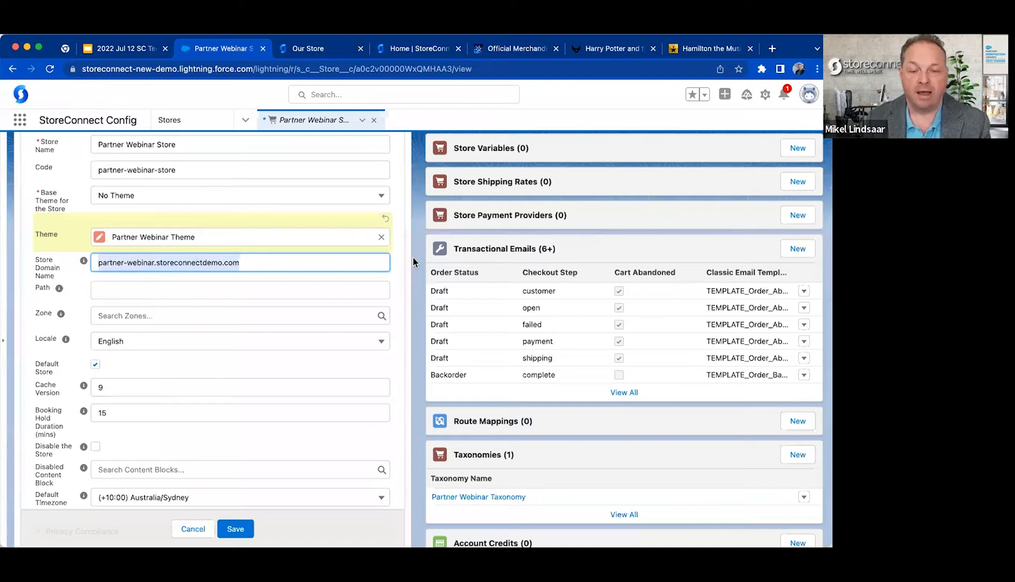
pyautogui.press('super+v')
pyautogui.press('BackSpace')
pyautogui.press('super+Left')
pyautogui.hotkey('shift', 'alt', 'Right')
pyautogui.hotkey('shift', 'Right')
pyautogui.hotkey('shift', 'Right')
pyautogui.hotkey('shift', 'Right')
pyautogui.press('BackSpace')
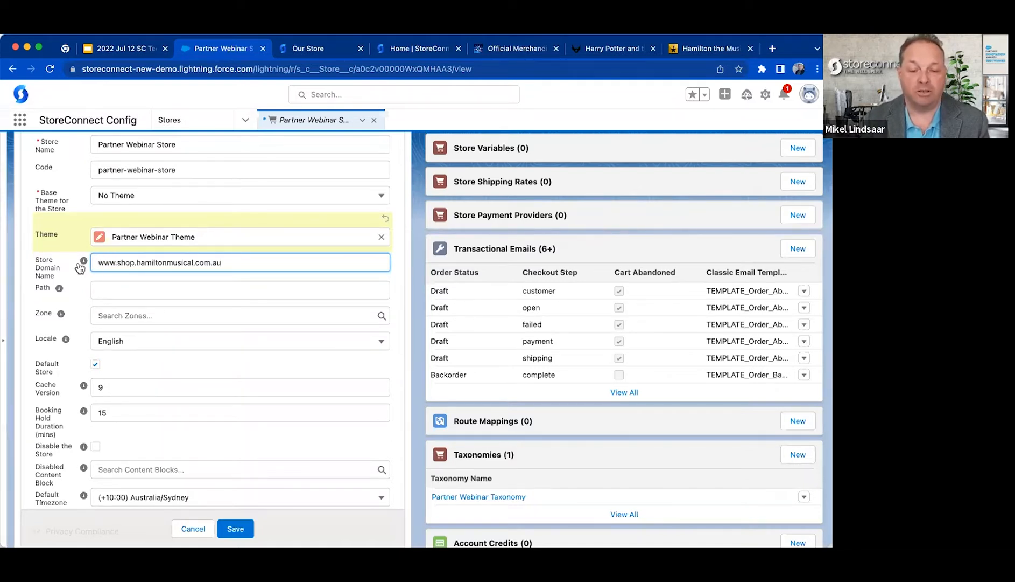
pyautogui.moveTo(81, 265)
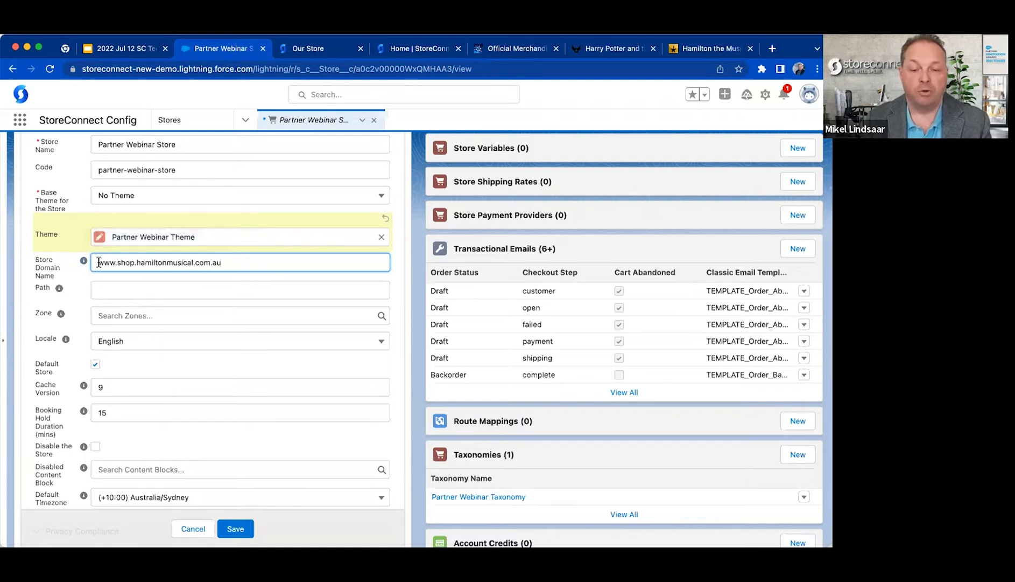
pyautogui.doubleClick(99, 262)
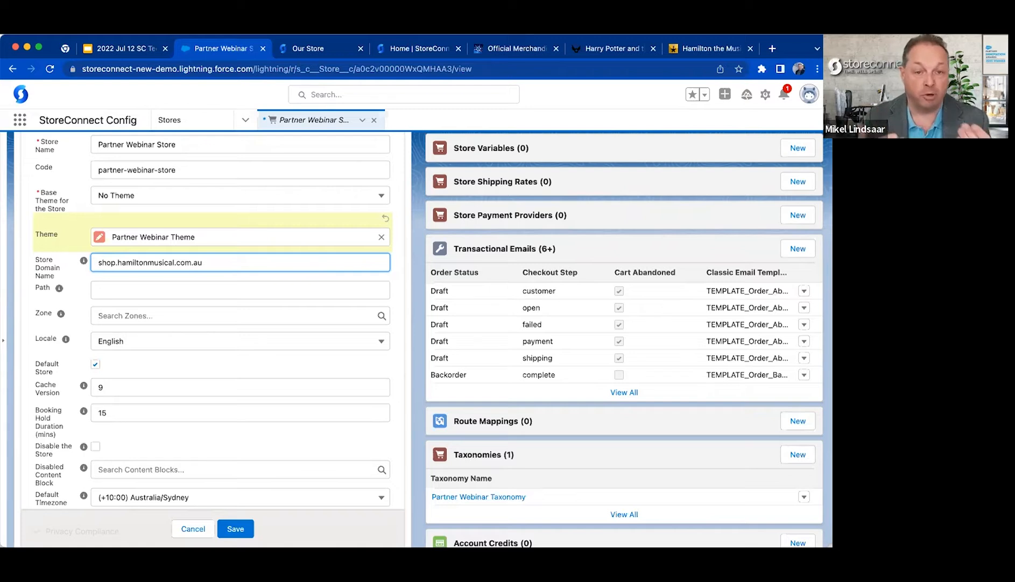
pyautogui.write('www.')
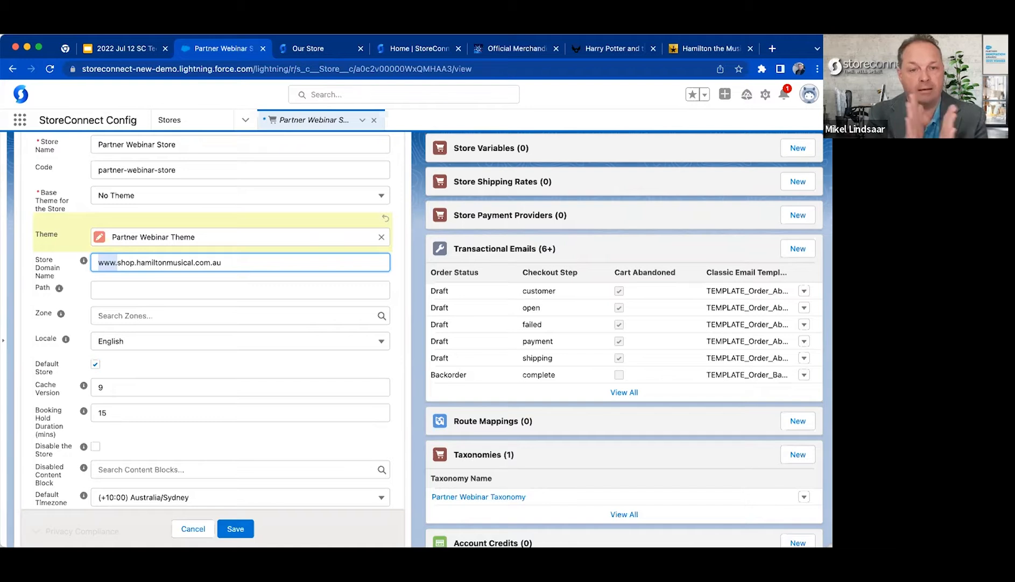
# Undo the edits to the Store Domain Name and cancel editing the Partner Webinar Store.
pyautogui.press('super+z')
pyautogui.press('super+z')
pyautogui.press('super+z')
pyautogui.click(73, 297)
pyautogui.press('super+c')
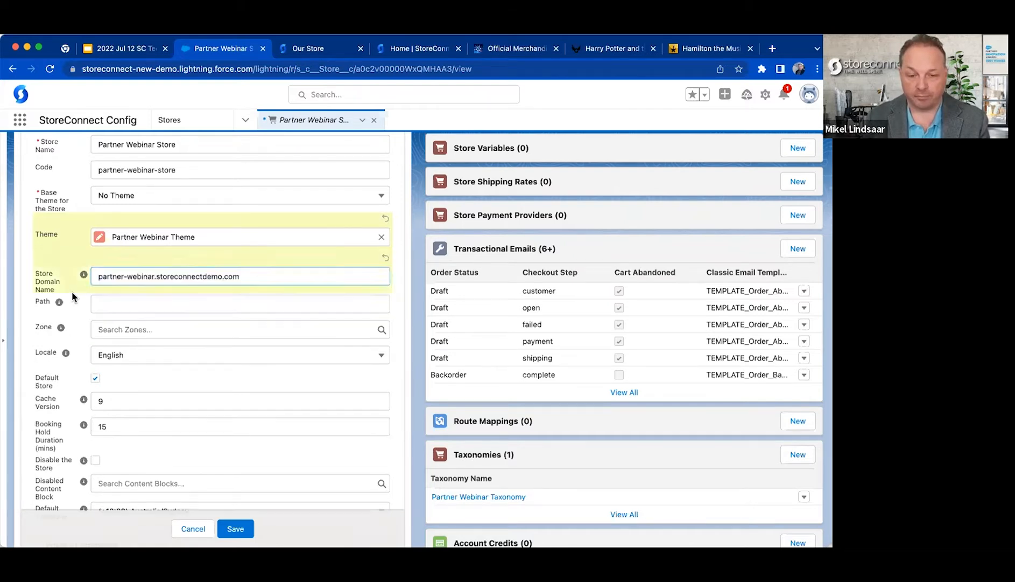
pyautogui.moveTo(102, 276); pyautogui.dragTo(309, 278)
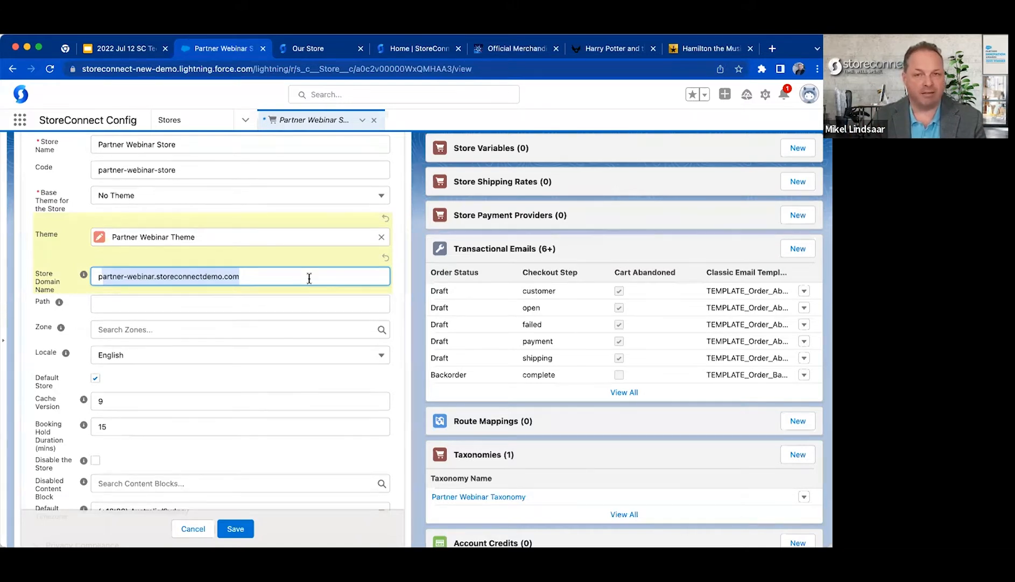
pyautogui.click(271, 293)
pyautogui.click(192, 528)
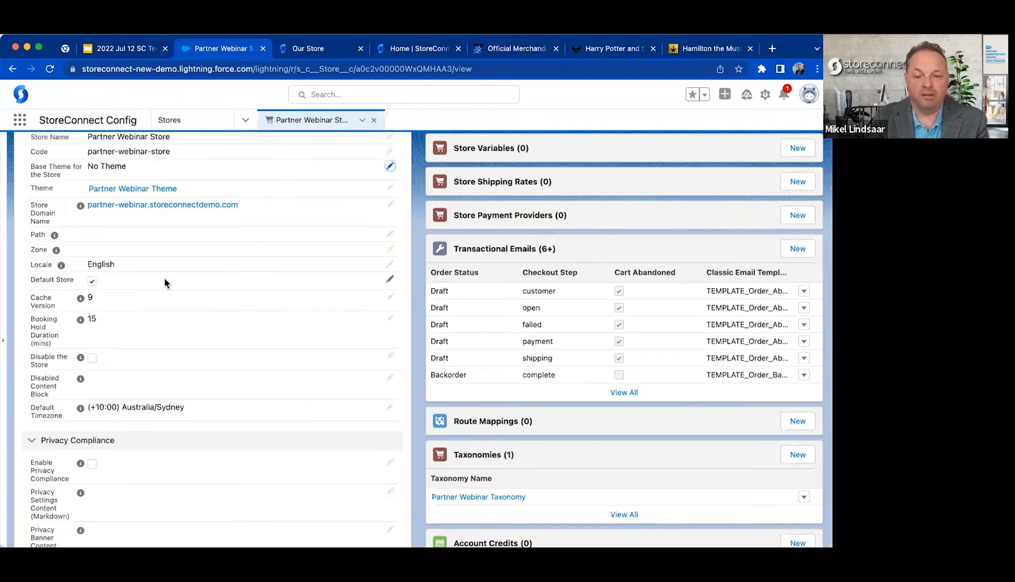
# Start a new store record and copy the Partner Webinar Store's domain name for use in it.
pyautogui.scroll(2, 164, 277)
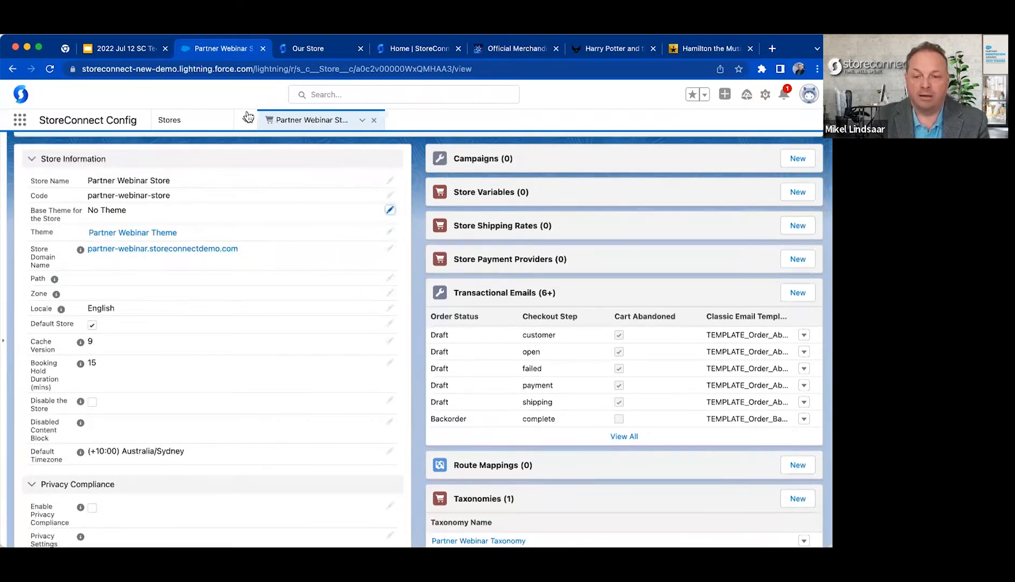
pyautogui.click(179, 125)
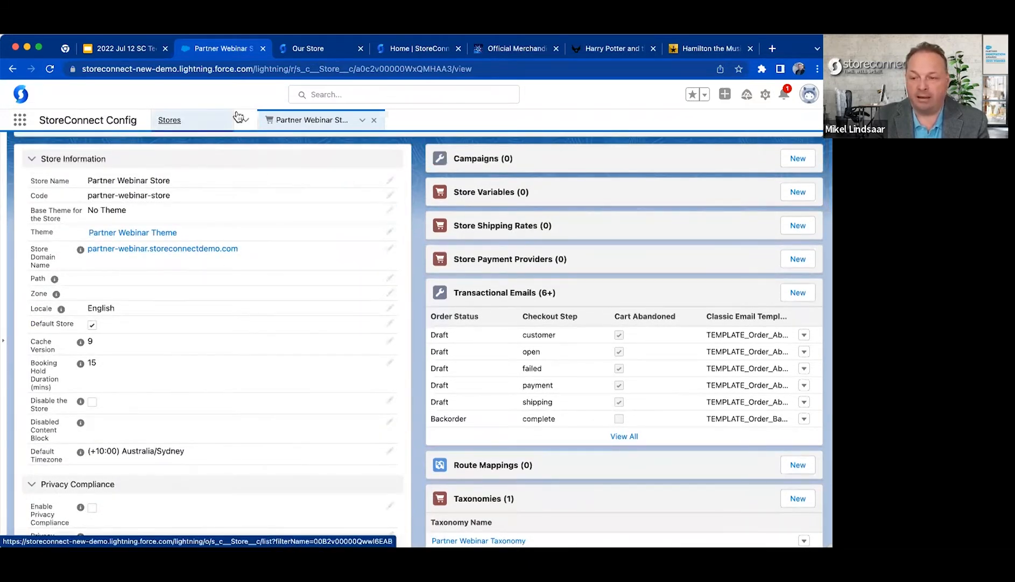
pyautogui.click(620, 147)
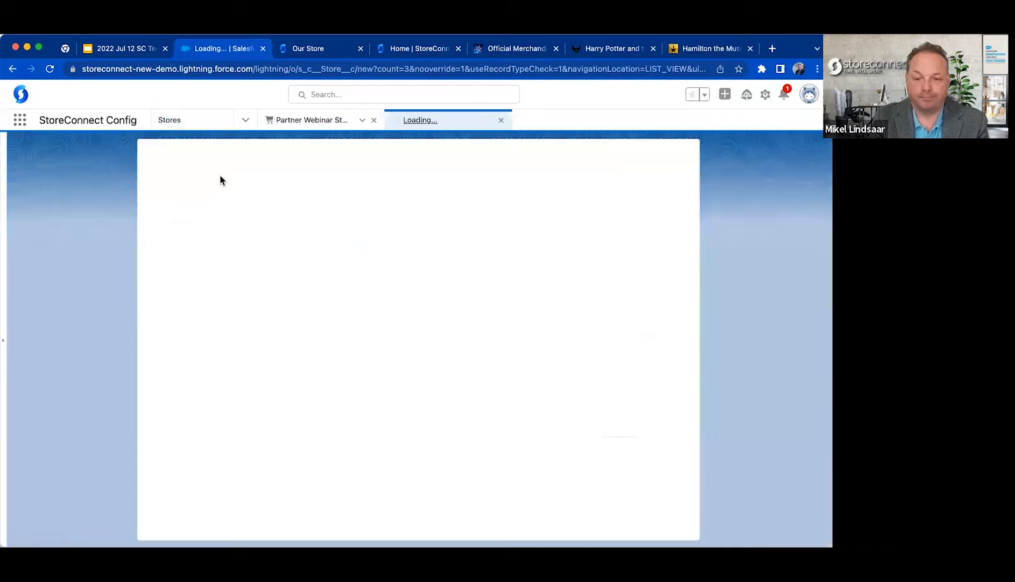
pyautogui.click(315, 120)
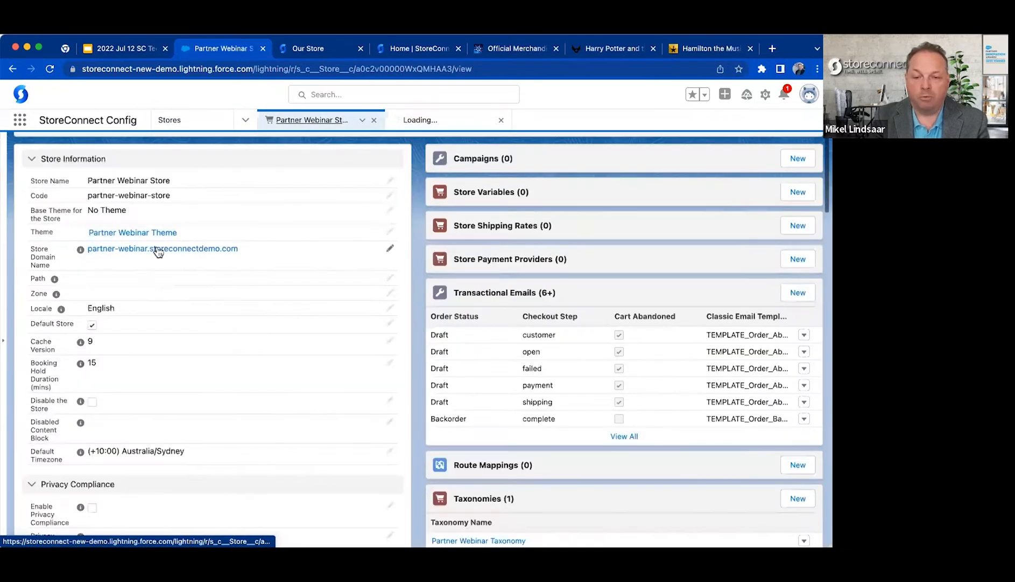
pyautogui.moveTo(81, 251)
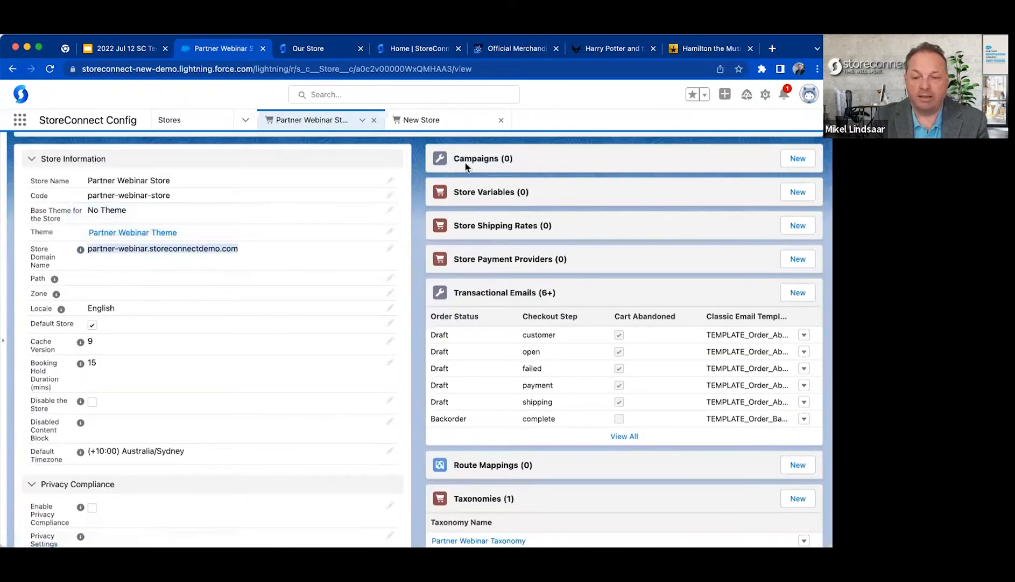
pyautogui.click(444, 120)
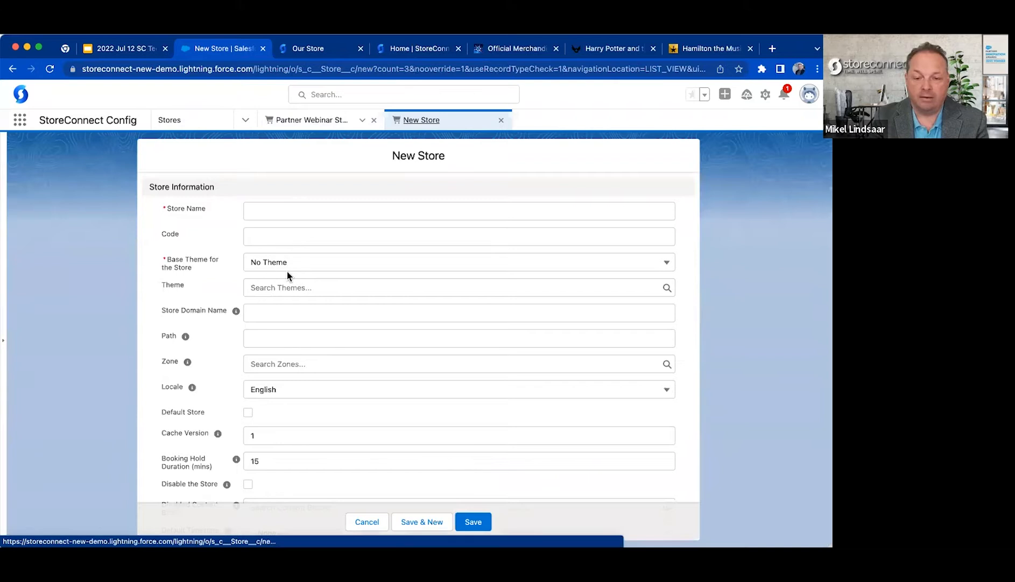
# Enter Partner Special Path Store as the new store's name.
pyautogui.click(274, 214)
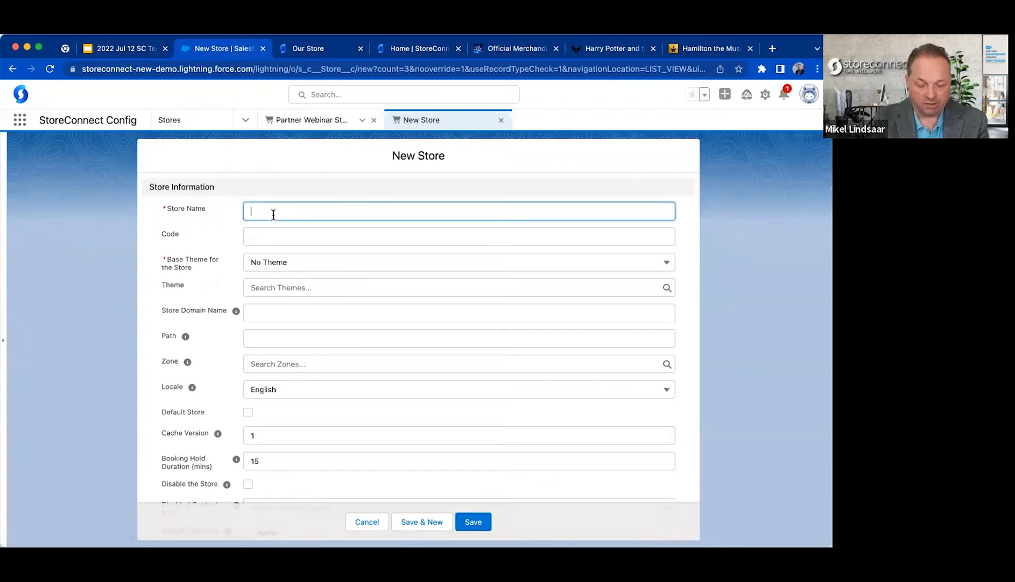
pyautogui.write('Special ')
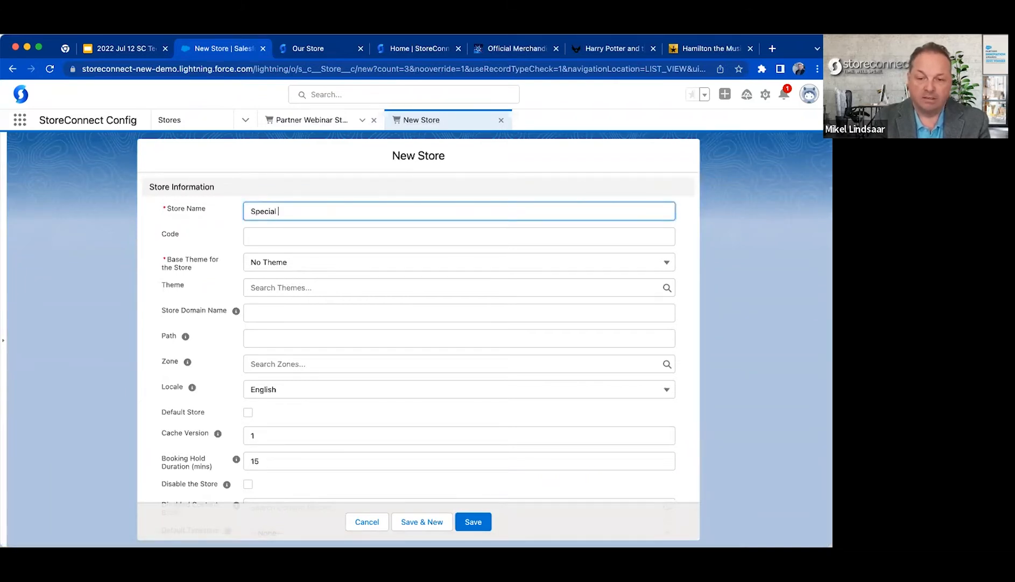
pyautogui.write('Path')
pyautogui.press('super+Left')
pyautogui.write('Part')
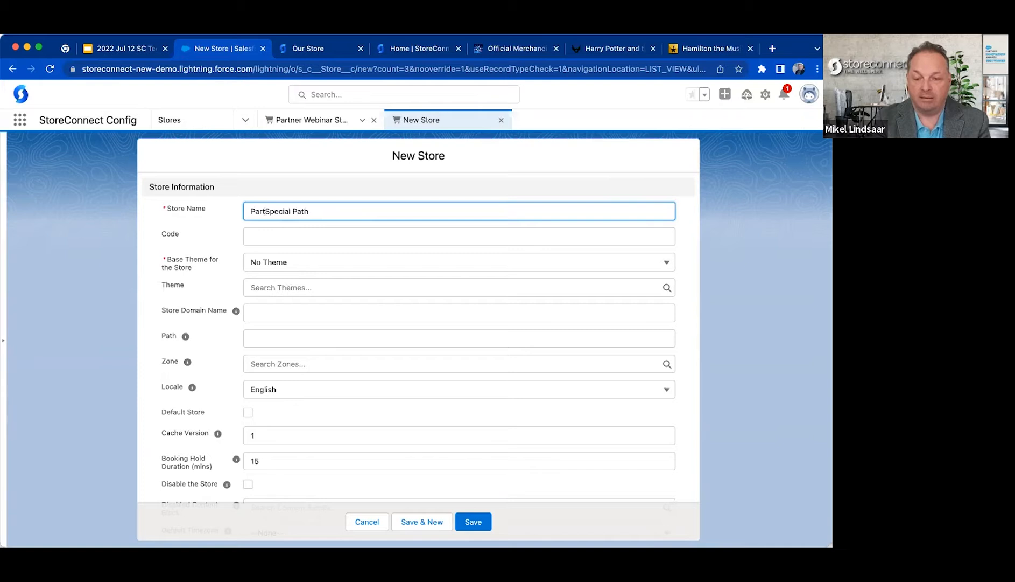
pyautogui.write('ner')
pyautogui.press('super+Right')
pyautogui.write('Store')
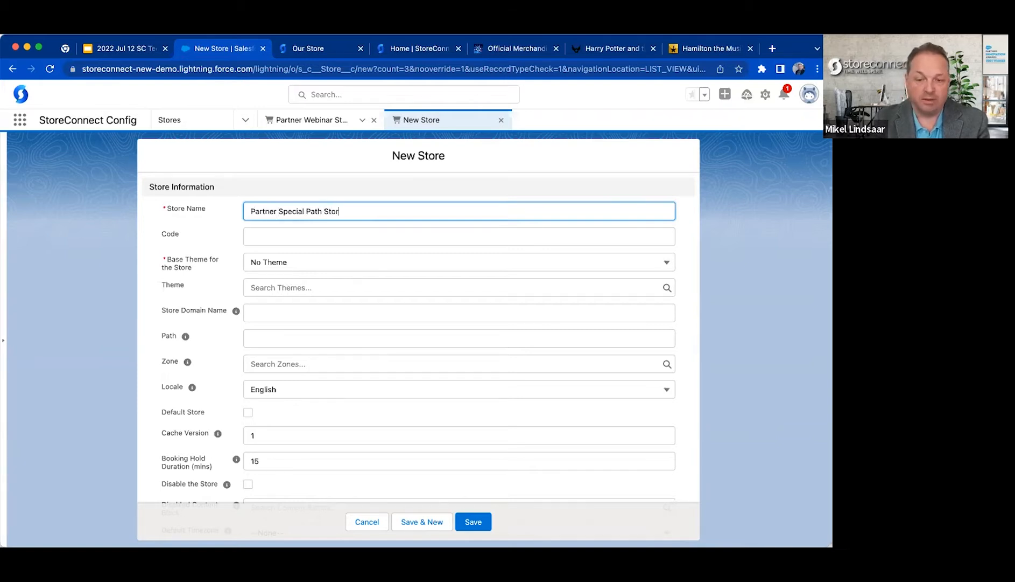
pyautogui.press('Tab')
pyautogui.press('Tab')
pyautogui.press('Tab')
pyautogui.write('par')
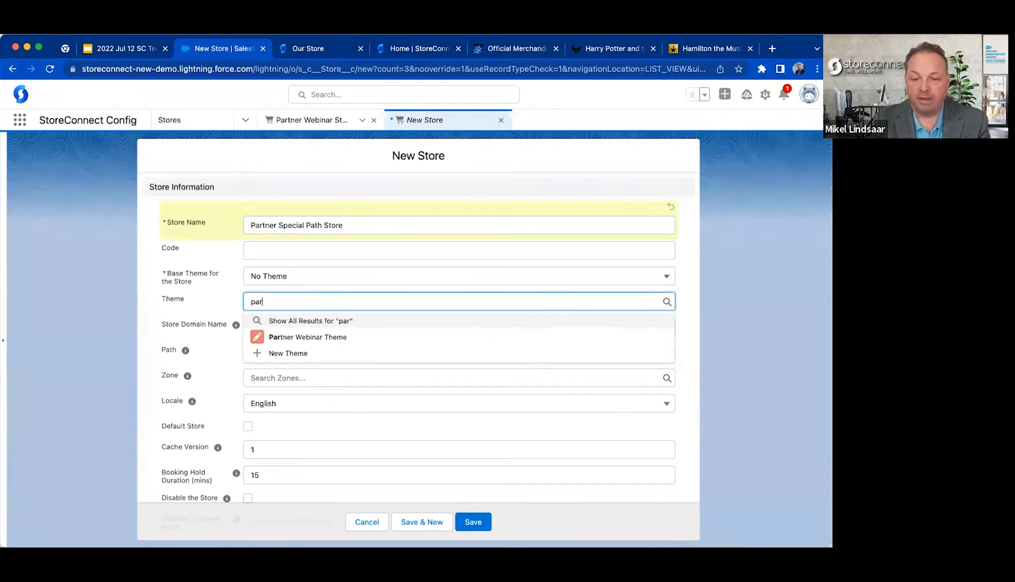
pyautogui.press('BackSpace')
pyautogui.press('BackSpace')
pyautogui.press('BackSpace')
# Set the new store's Store Domain Name to partner-webinar.storeconnectdemo.com.
pyautogui.press('Tab')
pyautogui.press('Tab')
pyautogui.press('super+v')
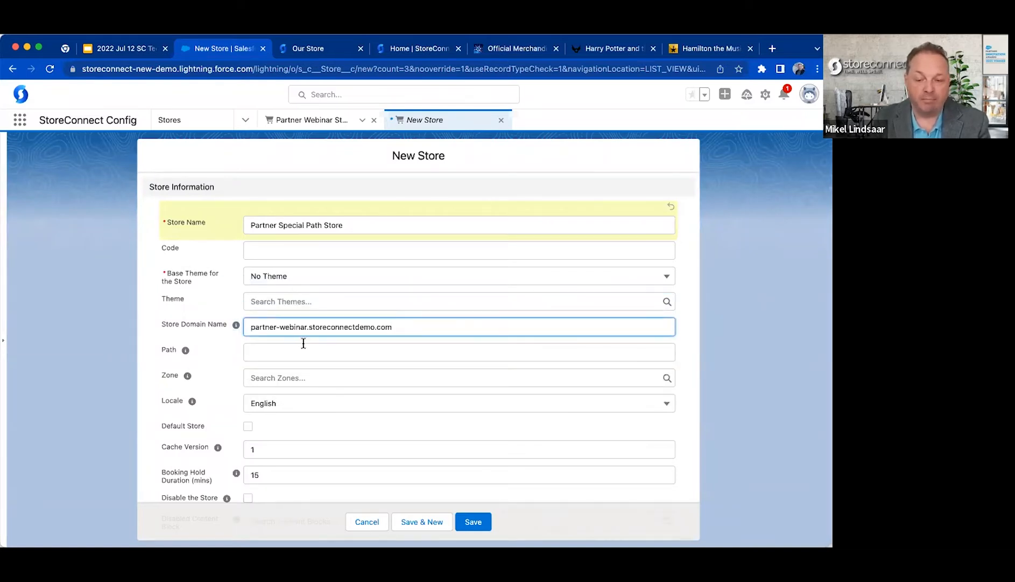
pyautogui.click(303, 341)
pyautogui.press('super+Tab')
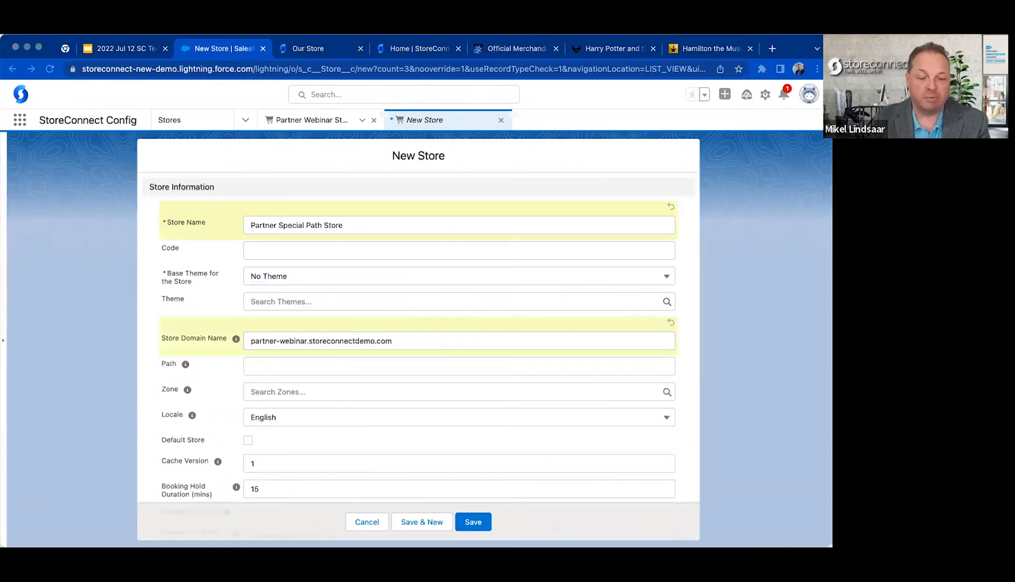
# Set the new store's Path to special-path and save the record.
pyautogui.click(298, 367)
pyautogui.write('s')
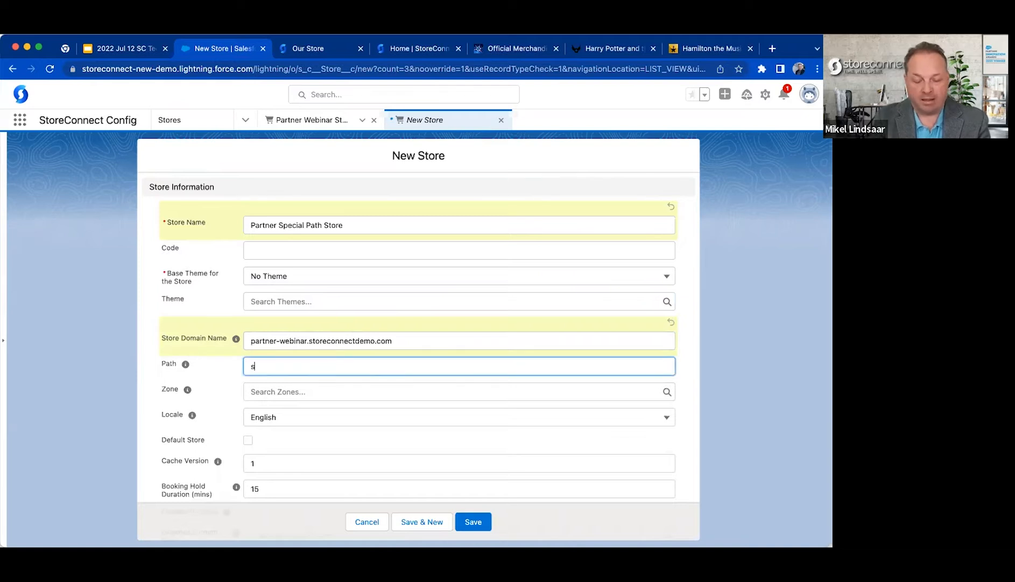
pyautogui.write('pecial-path')
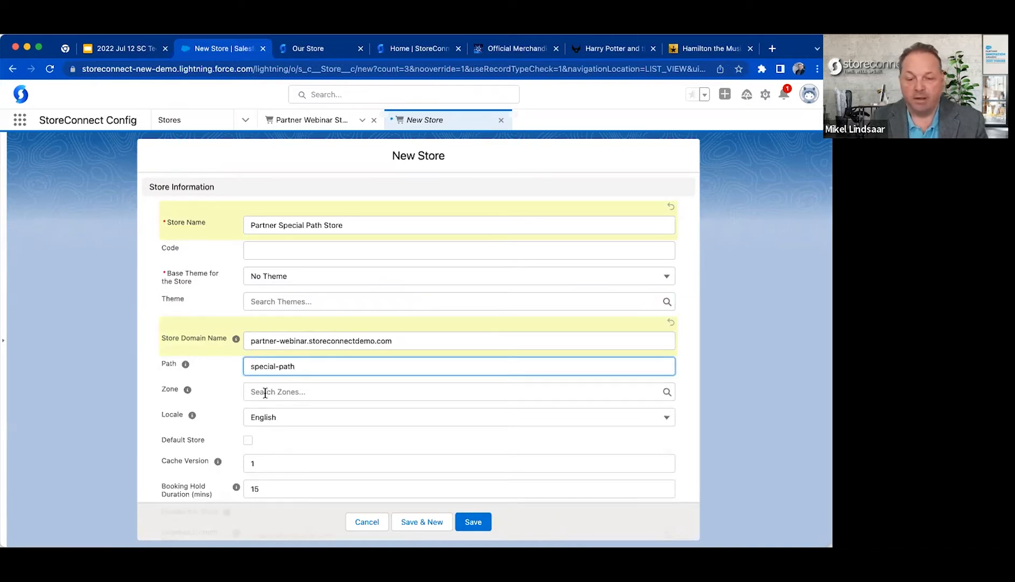
pyautogui.click(219, 388)
pyautogui.click(253, 380)
pyautogui.moveTo(253, 380); pyautogui.dragTo(295, 381)
pyautogui.click(349, 368)
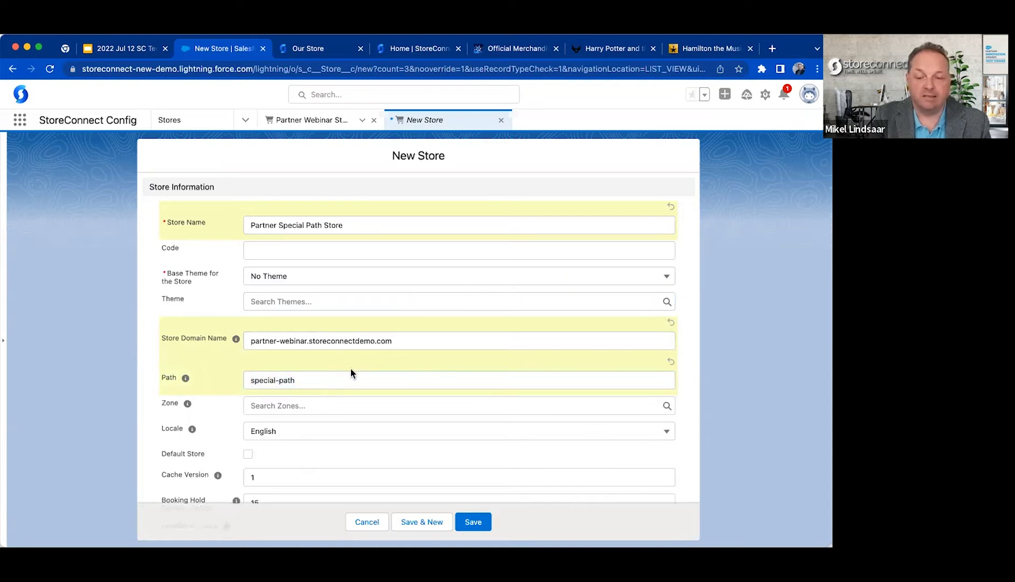
pyautogui.click(474, 522)
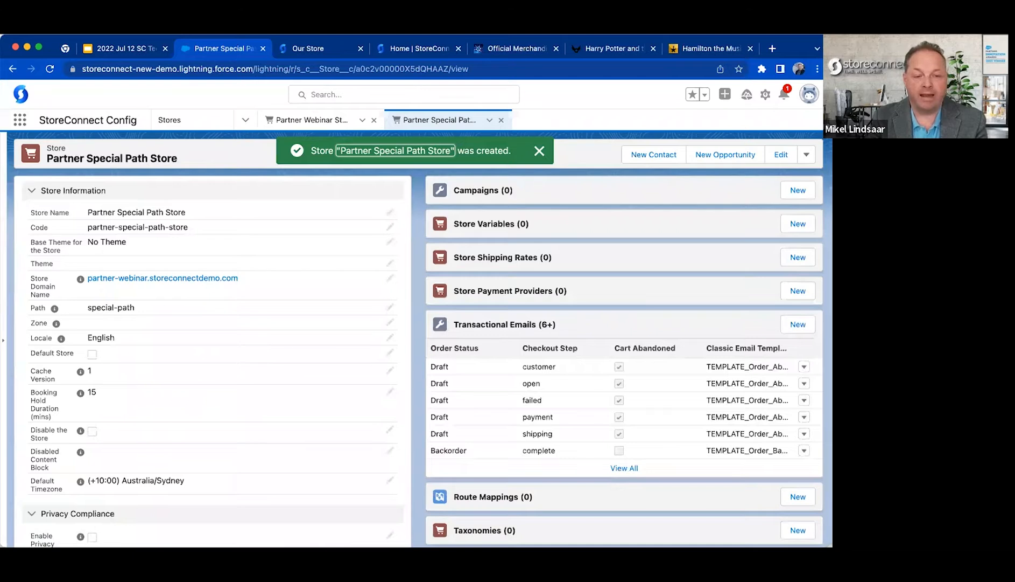
# Load partner-webinar.storeconnectdemo.com/special-path in the browser tab that shows the Ties 'R Us storefront.
pyautogui.press('super+Tab')
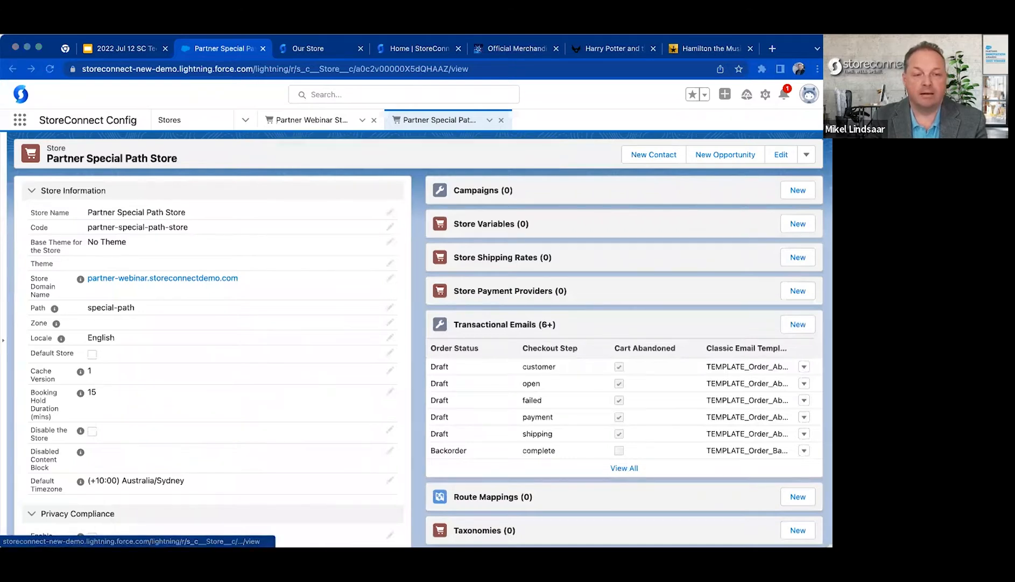
pyautogui.click(251, 153)
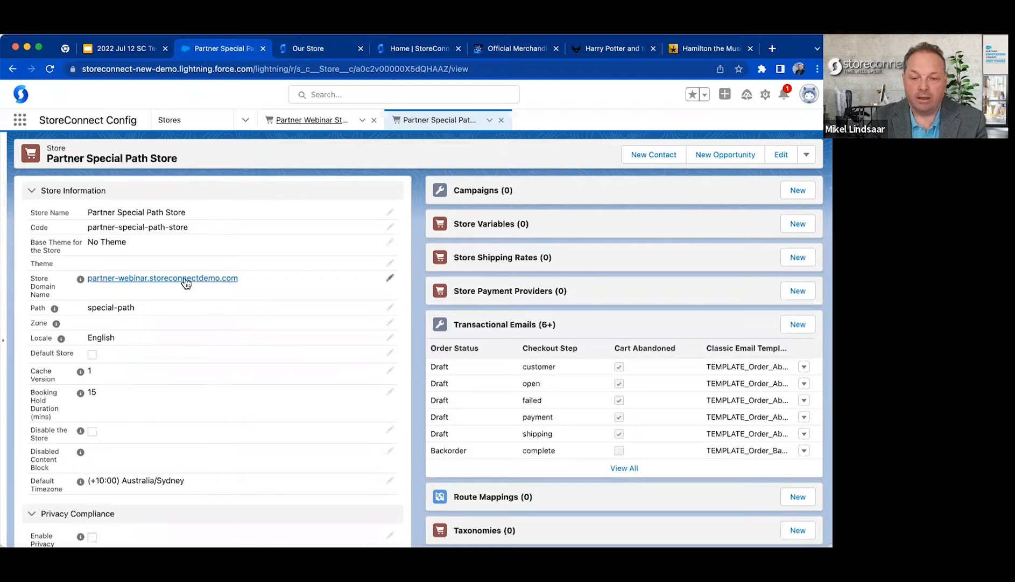
pyautogui.click(304, 51)
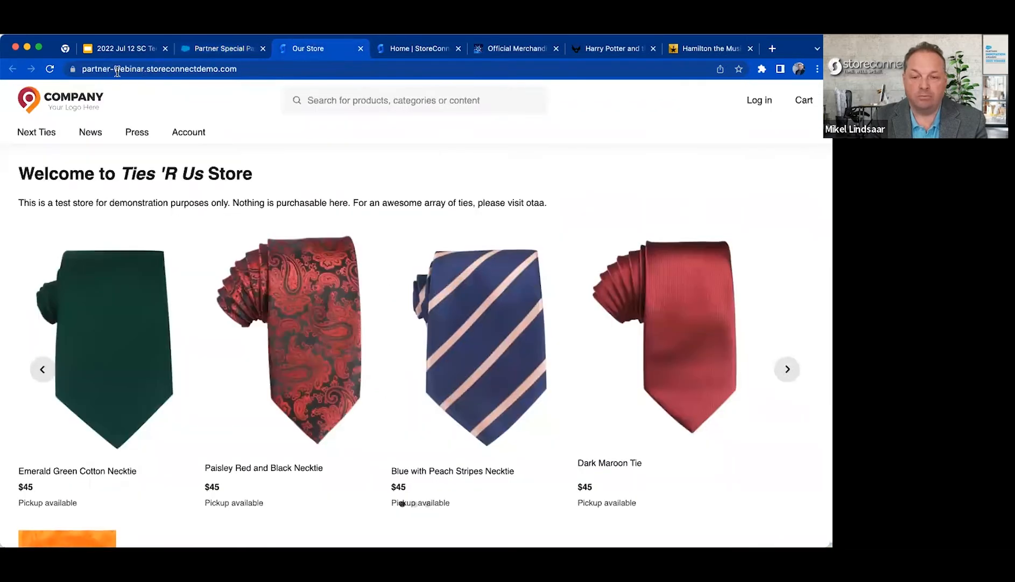
pyautogui.click(338, 70)
pyautogui.click(338, 69)
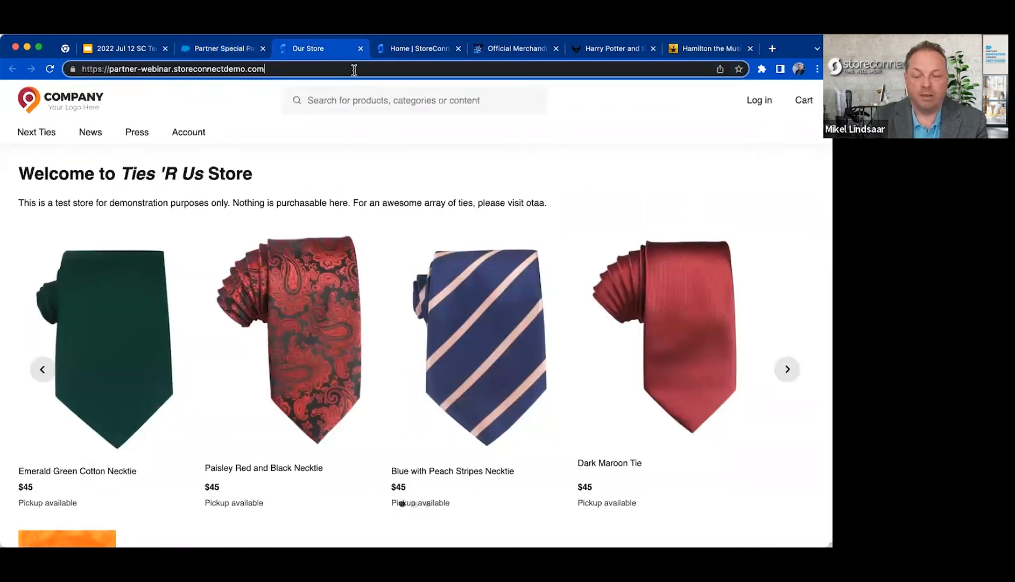
pyautogui.write('/special-path')
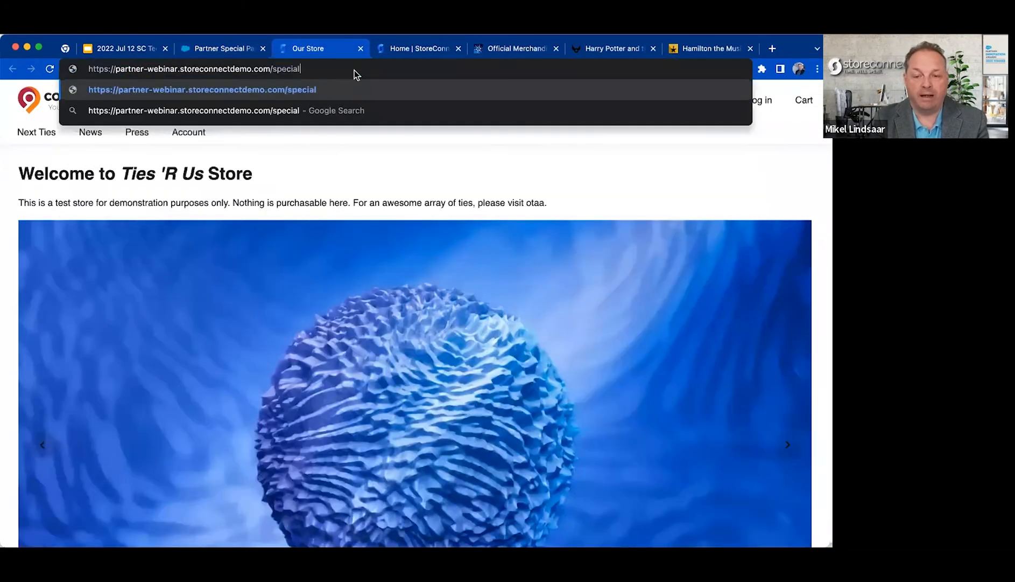
pyautogui.press('Return')
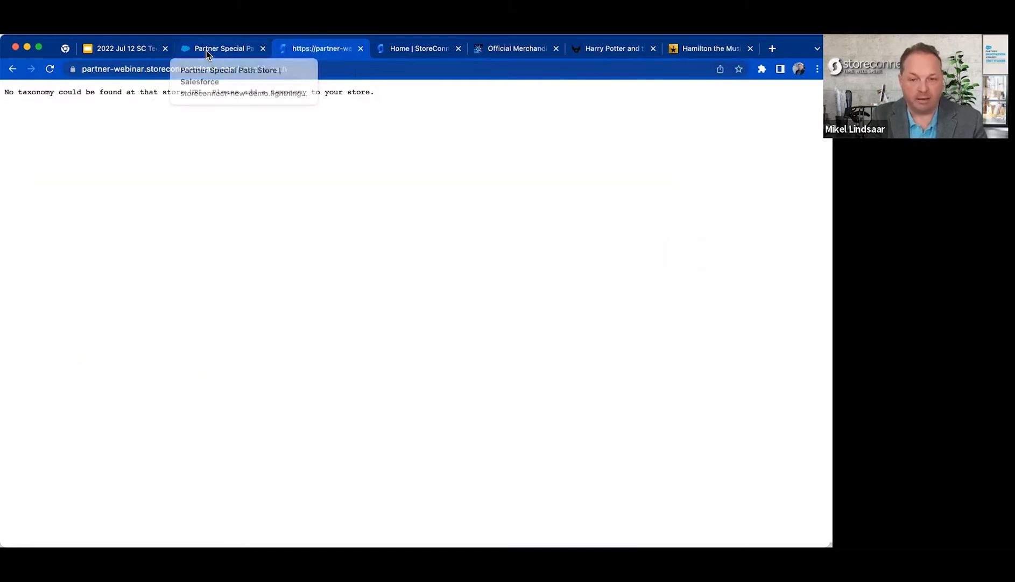
# Examine the /special-path portion of the new store's web address.
pyautogui.click(294, 69)
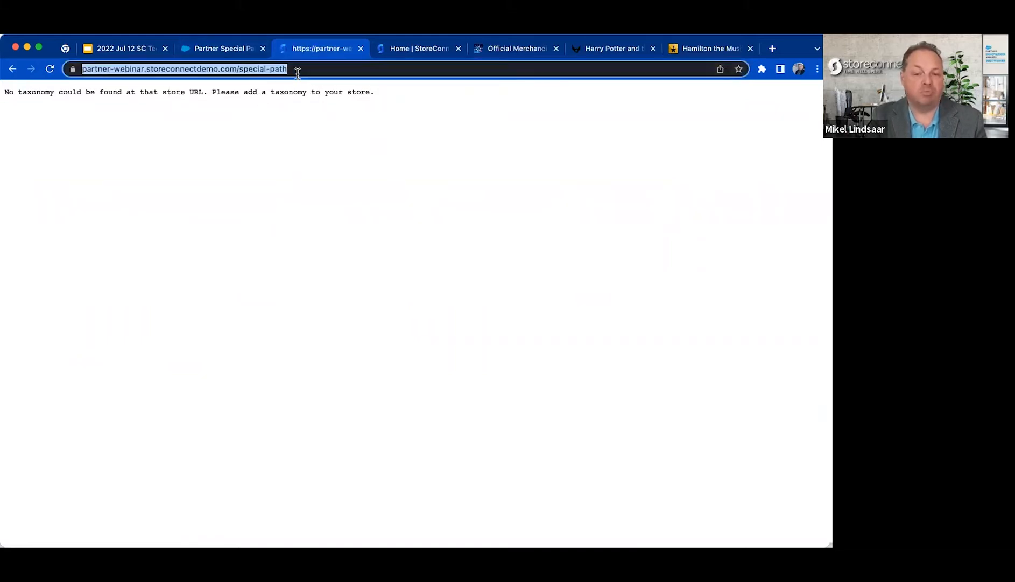
pyautogui.click(308, 71)
pyautogui.moveTo(337, 68); pyautogui.dragTo(271, 69)
pyautogui.click(330, 64)
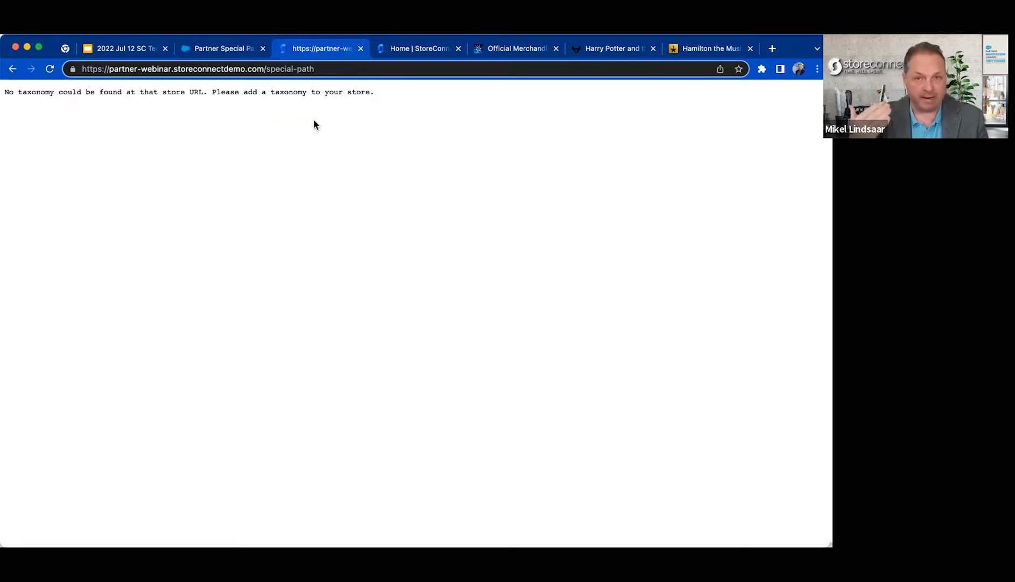
# Compare the Partner Special Path Store record with the page served at its /special-path address.
pyautogui.click(233, 50)
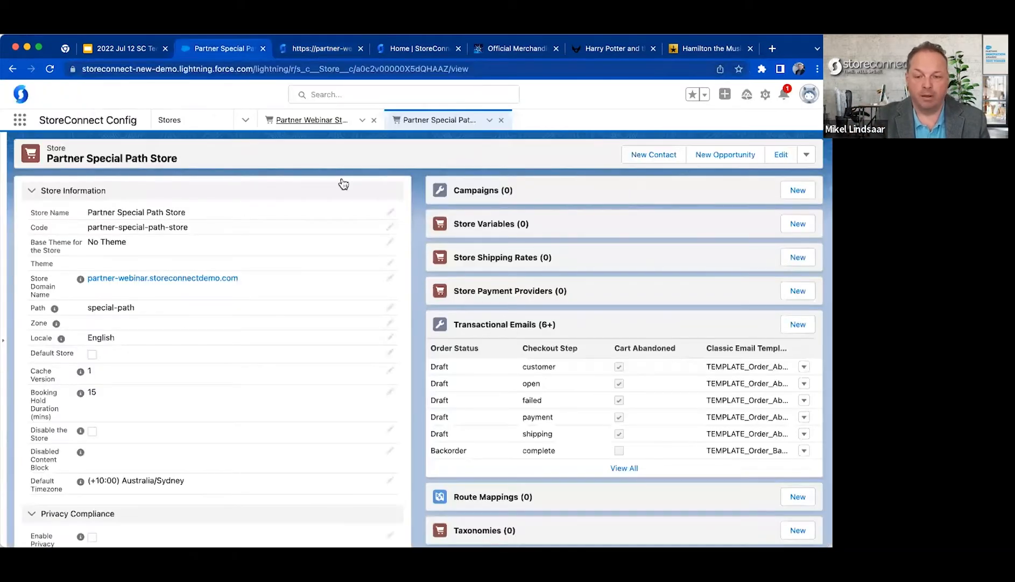
pyautogui.click(301, 47)
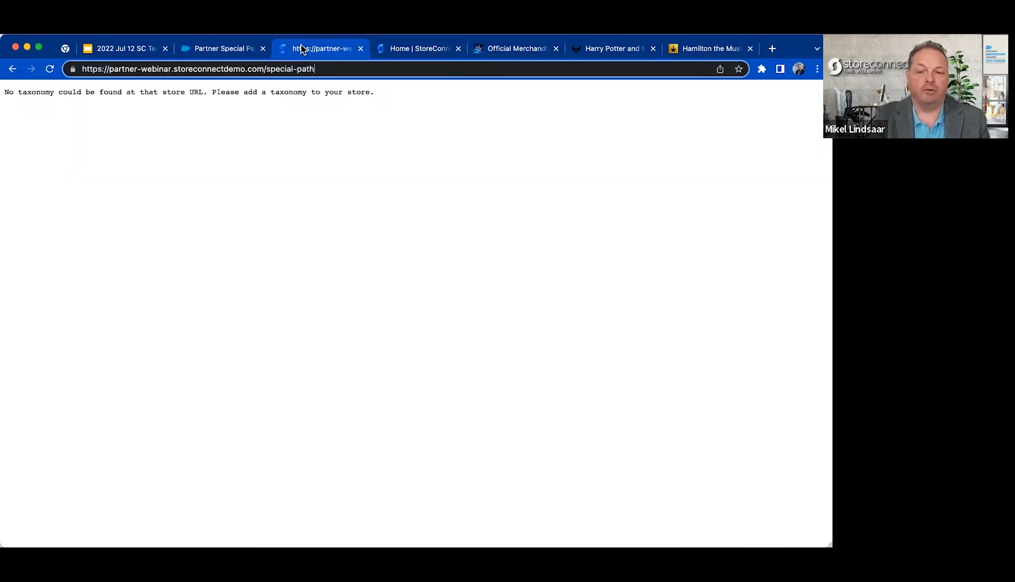
pyautogui.click(206, 48)
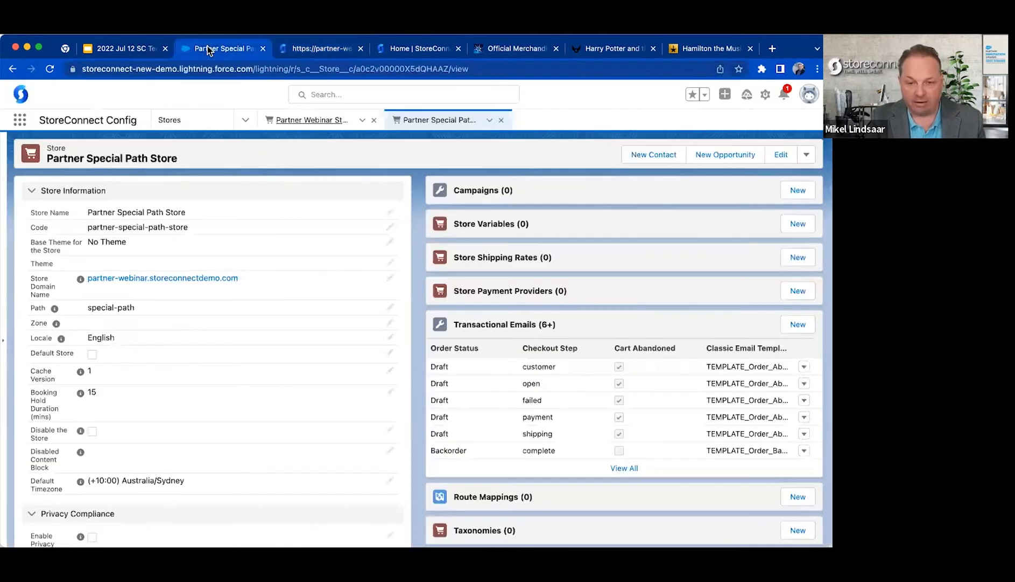
pyautogui.click(339, 49)
pyautogui.moveTo(89, 89); pyautogui.dragTo(437, 115)
pyautogui.click(437, 115)
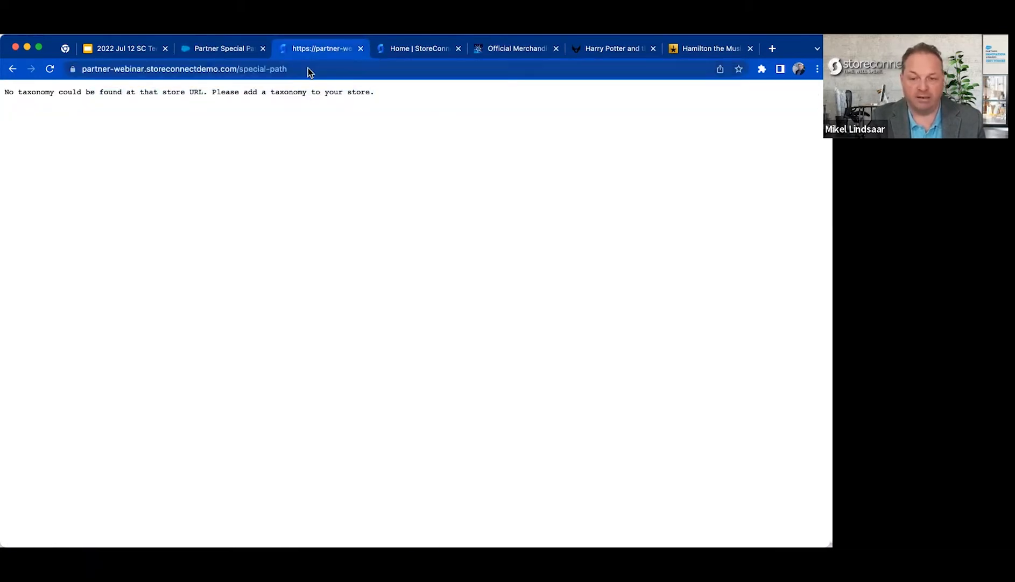
# Add a taxonomy named Special Store Taxonomy to the Partner Special Path Store and save it.
pyautogui.click(240, 47)
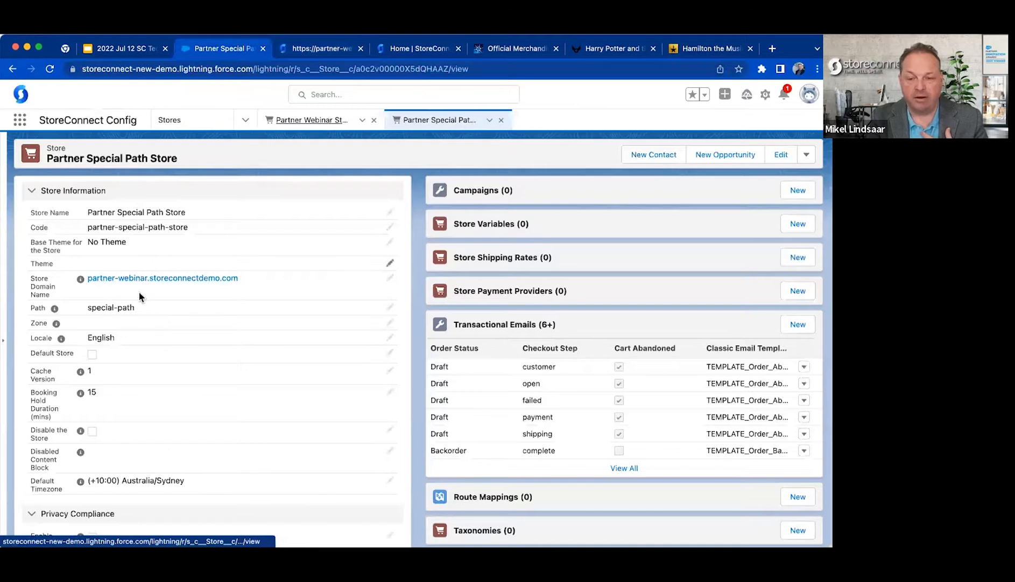
pyautogui.scroll(-4, 497, 334)
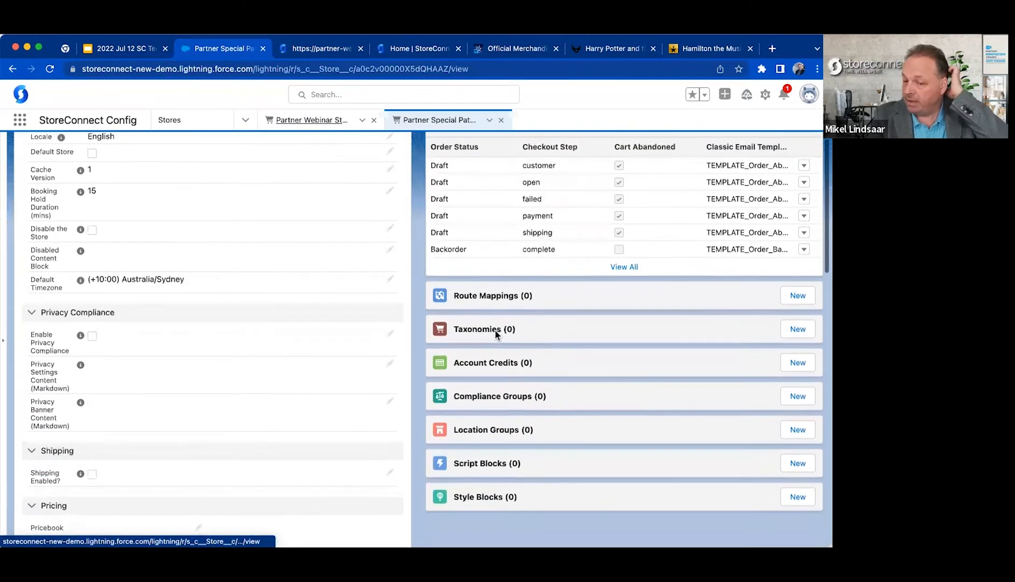
pyautogui.click(805, 326)
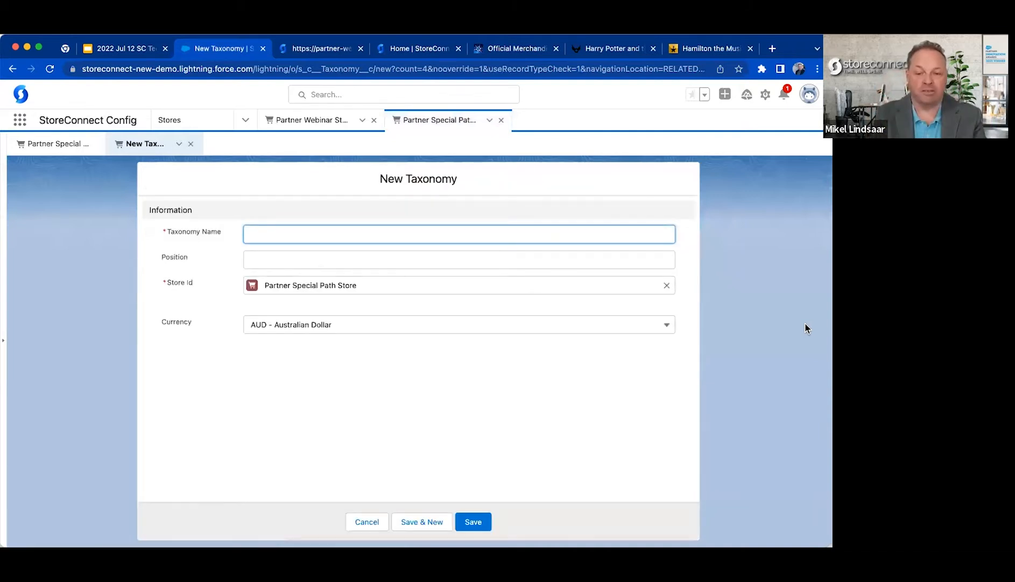
pyautogui.write('Special ')
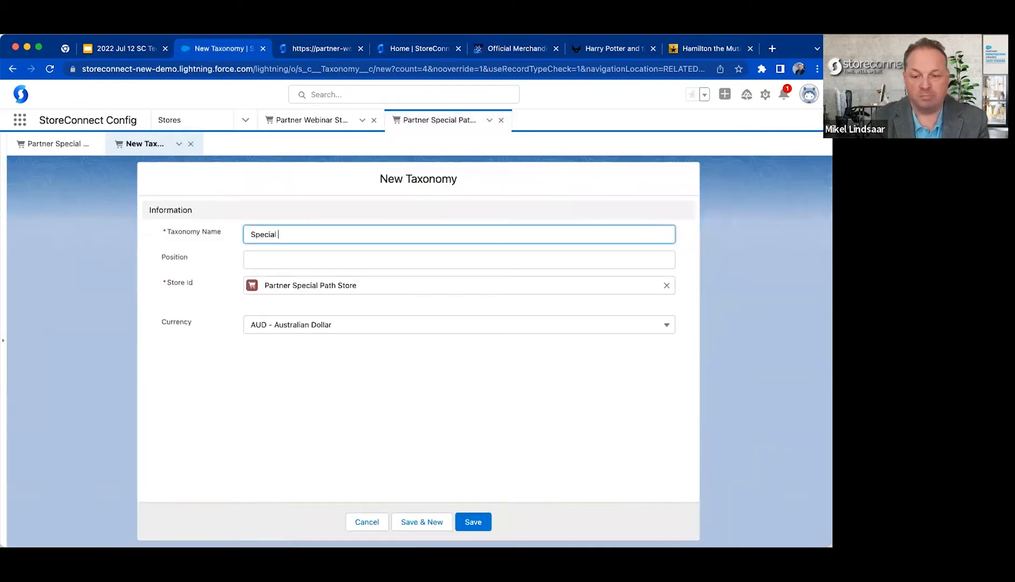
pyautogui.write('Store Taxonomu')
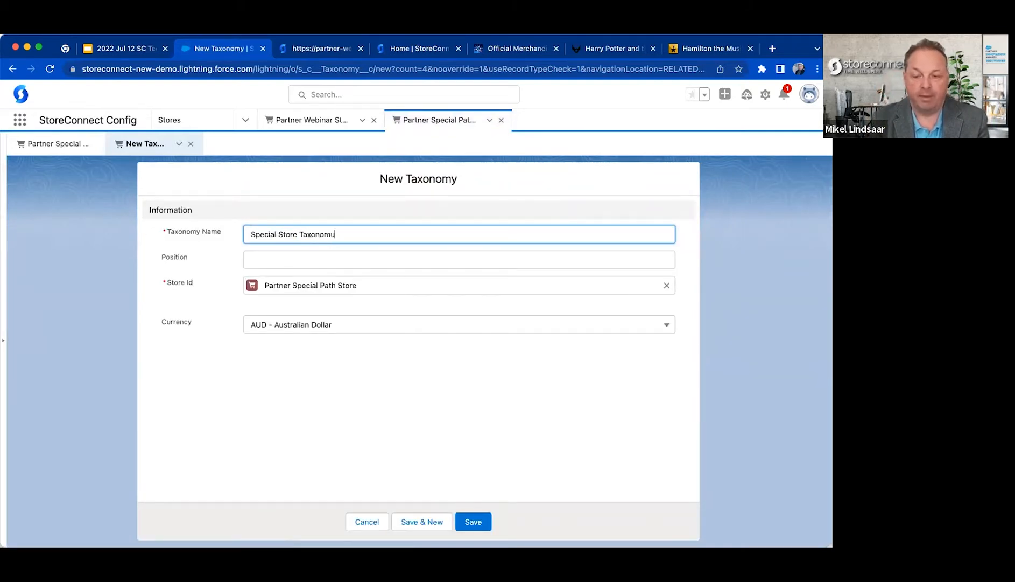
pyautogui.press('BackSpace')
pyautogui.write('y')
pyautogui.press('Return')
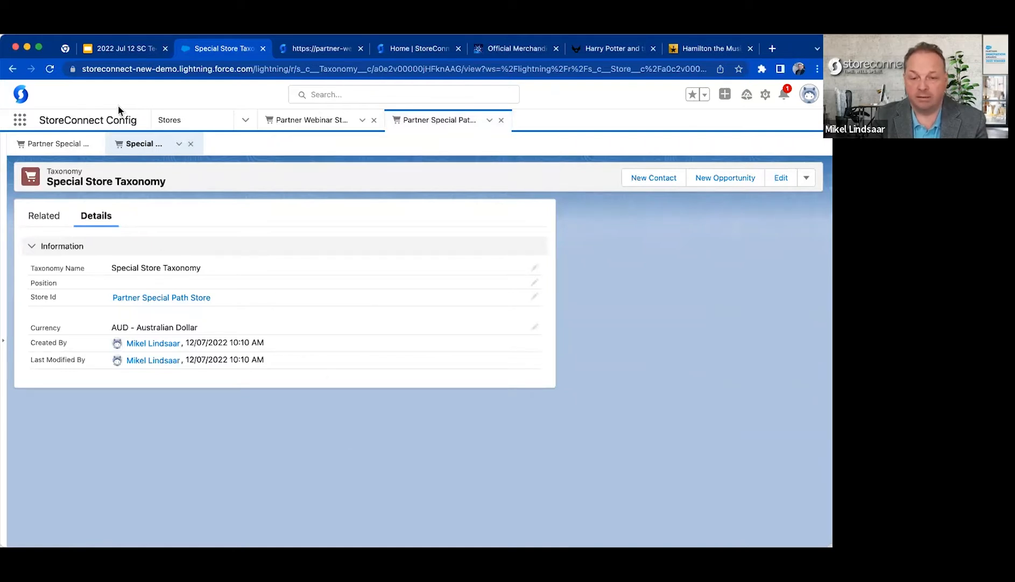
# Start creating a new page for the Home Page field of the Partner Special Path Store record.
pyautogui.click(58, 144)
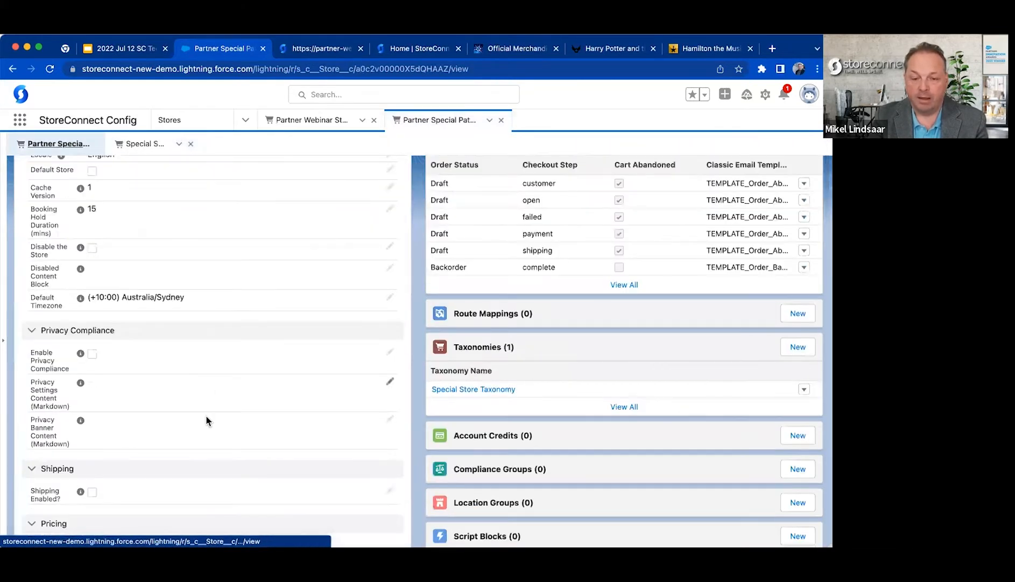
pyautogui.scroll(-5, 206, 417)
pyautogui.scroll(-10, 206, 420)
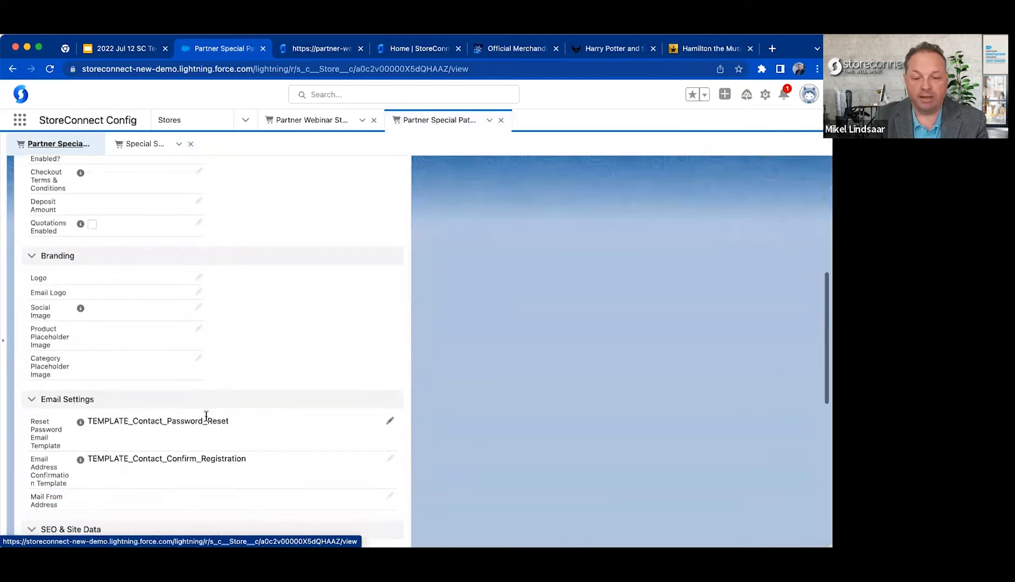
pyautogui.scroll(-3, 204, 417)
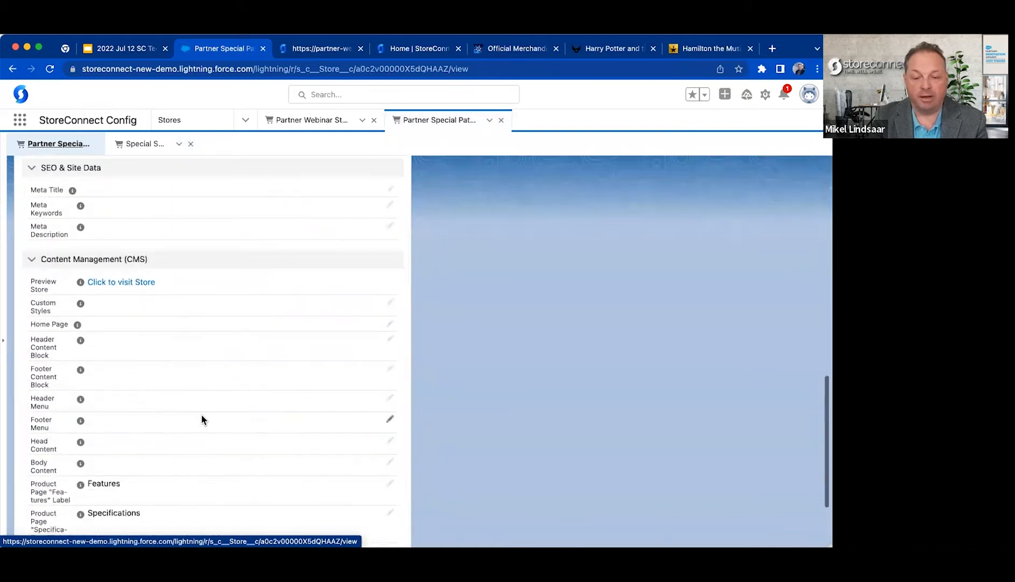
pyautogui.scroll(-3, 183, 311)
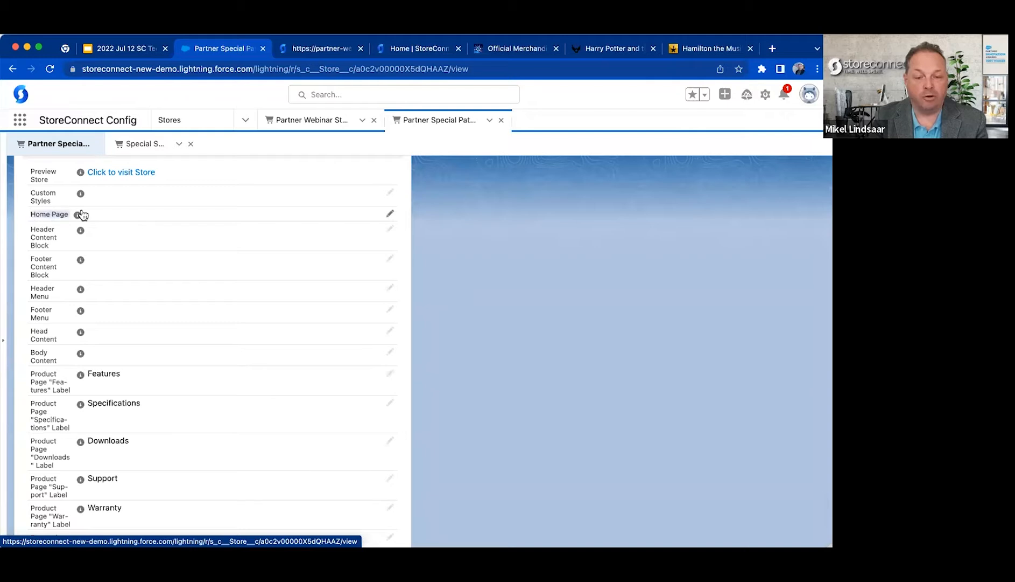
pyautogui.click(389, 214)
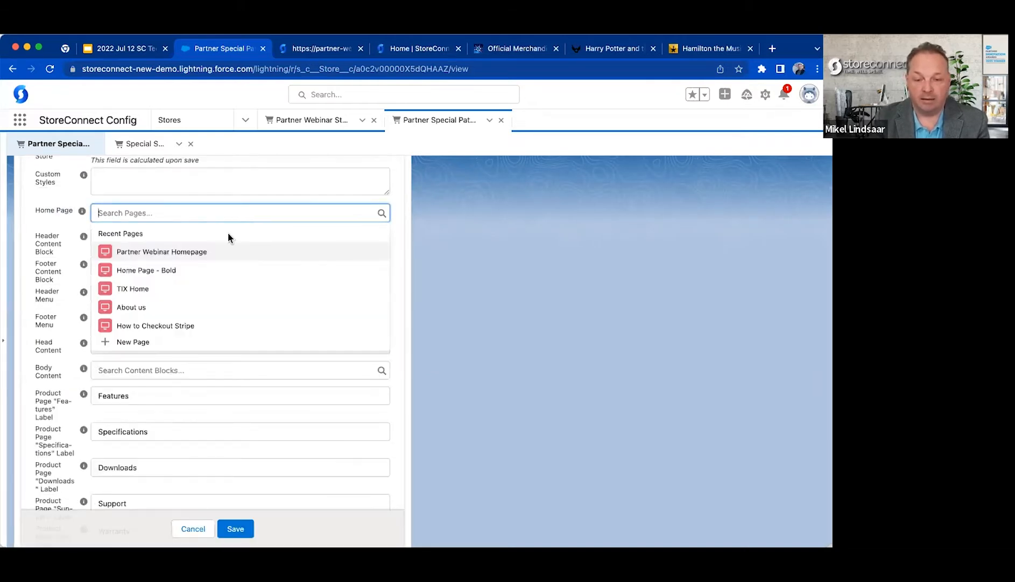
pyautogui.click(191, 342)
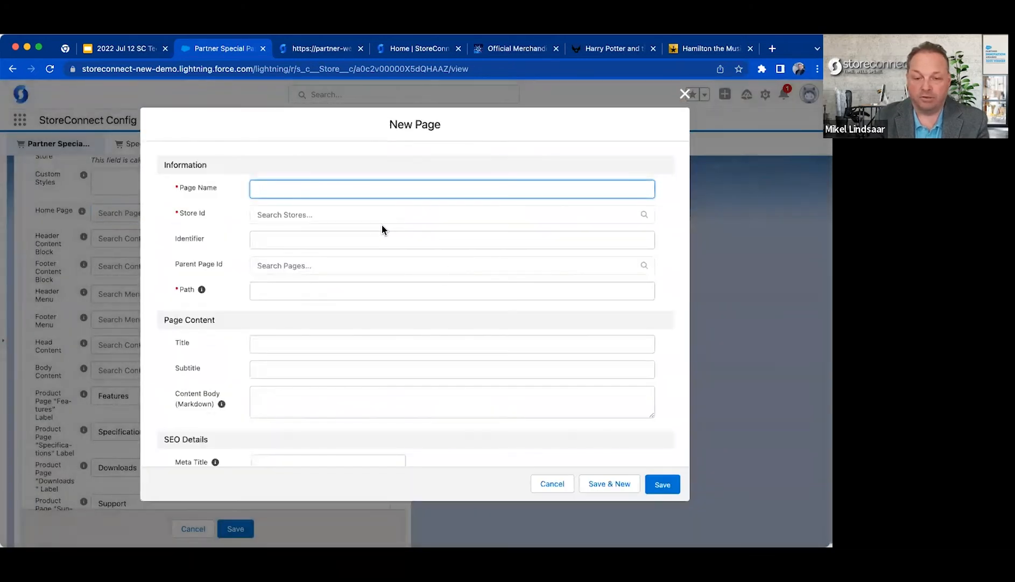
# Name the new page Partner Special Path Home Page, assign it to Partner Special Path Store and set its path to /.
pyautogui.write('Partner Special Path Home Page')
pyautogui.press('Tab')
pyautogui.write('part')
pyautogui.click(358, 262)
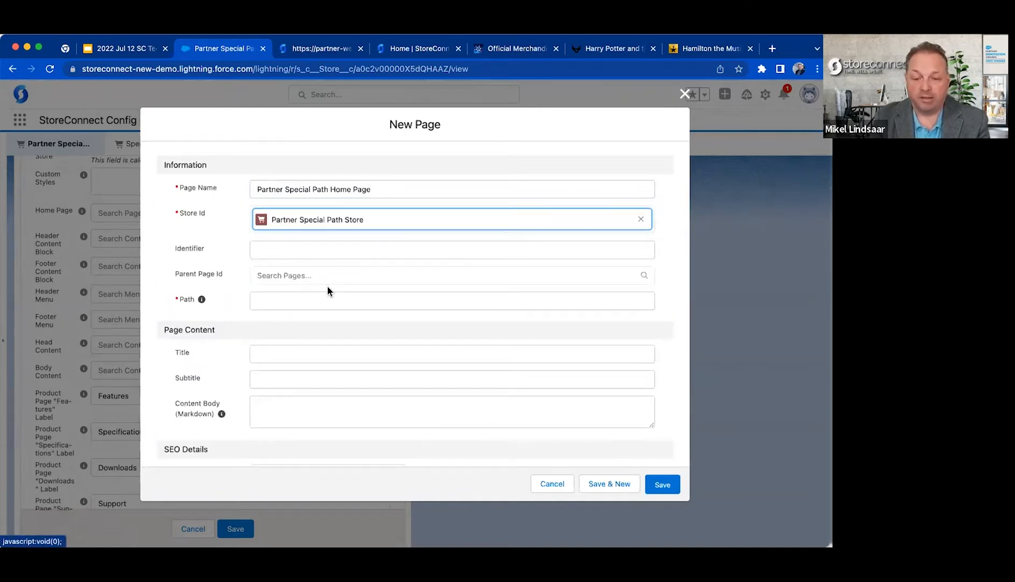
pyautogui.click(313, 300)
pyautogui.write('/')
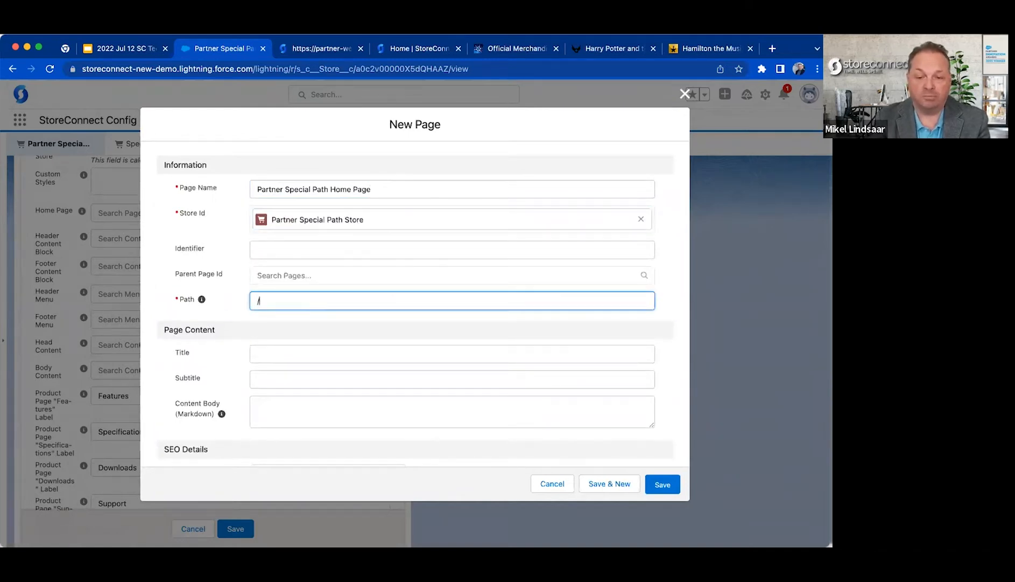
# Give the page the title "This is our Home Page" and the content body "Yay", then save the page and the store record.
pyautogui.click(284, 347)
pyautogui.write('This is ')
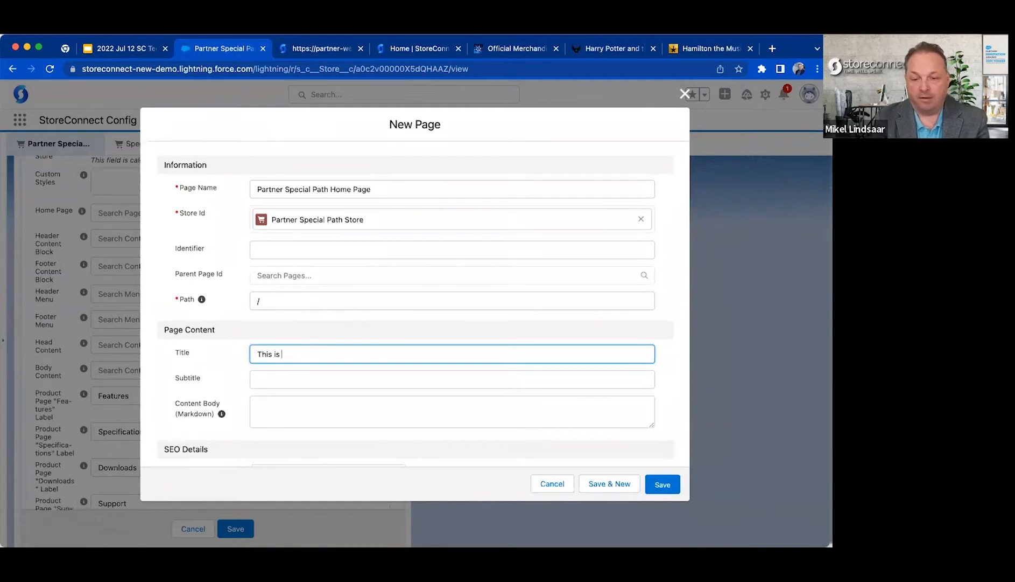
pyautogui.write('our Home Page')
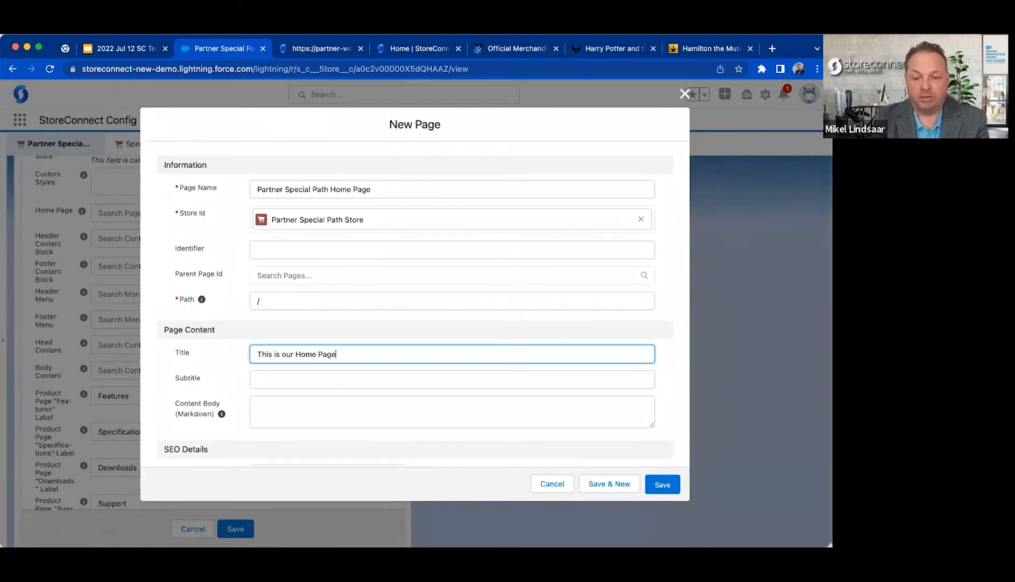
pyautogui.press('Tab')
pyautogui.press('Tab')
pyautogui.press('Tab')
pyautogui.write('Yay')
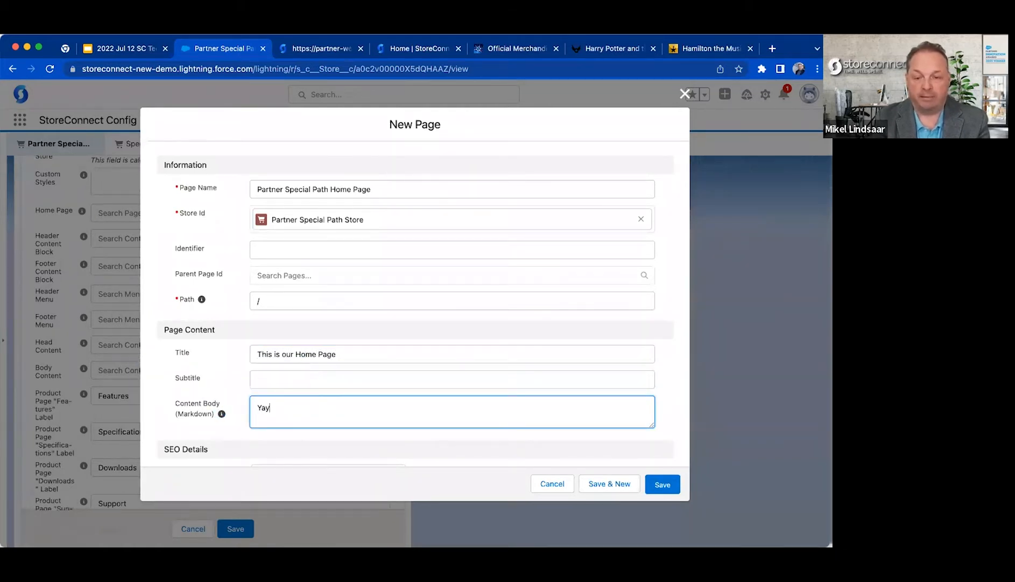
pyautogui.click(662, 484)
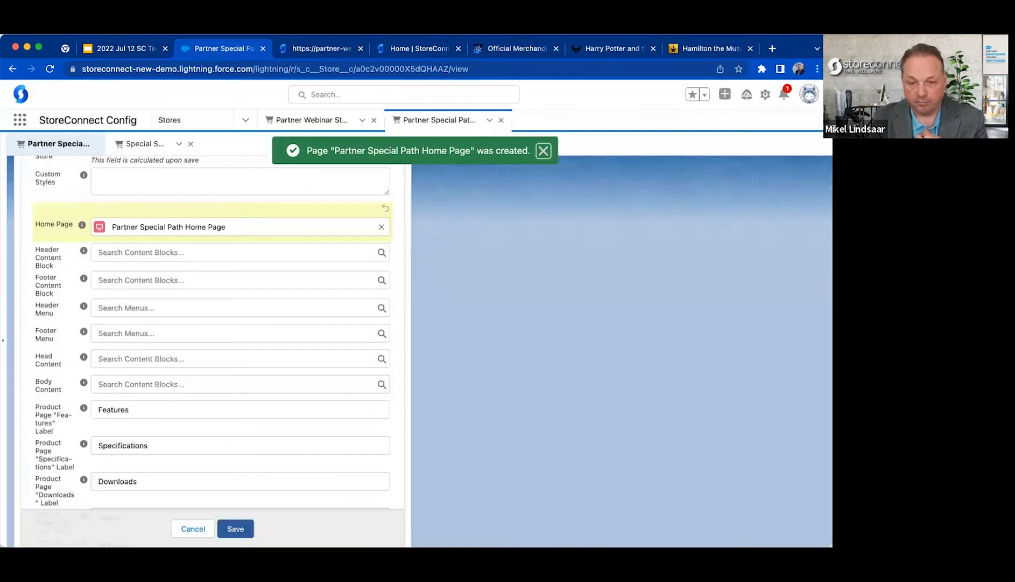
pyautogui.click(236, 528)
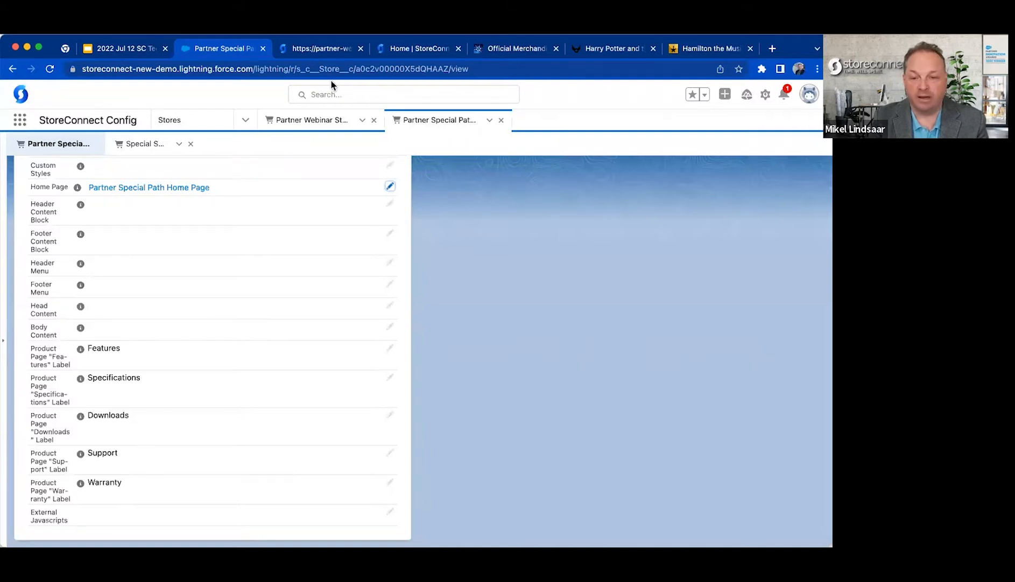
# Check the /special-path page and the taxonomy listed on the Partner Special Path Store record.
pyautogui.click(318, 48)
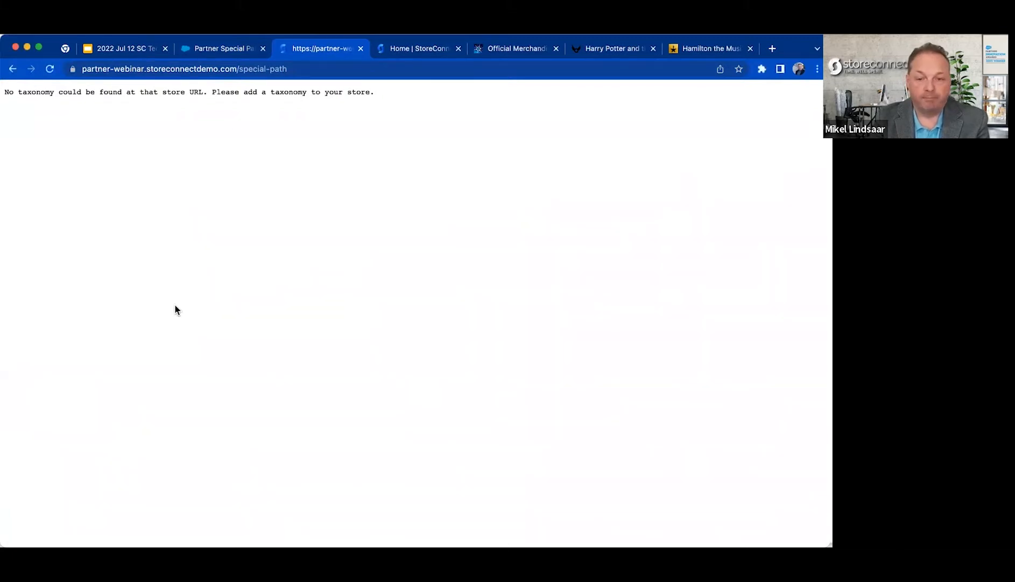
pyautogui.click(227, 48)
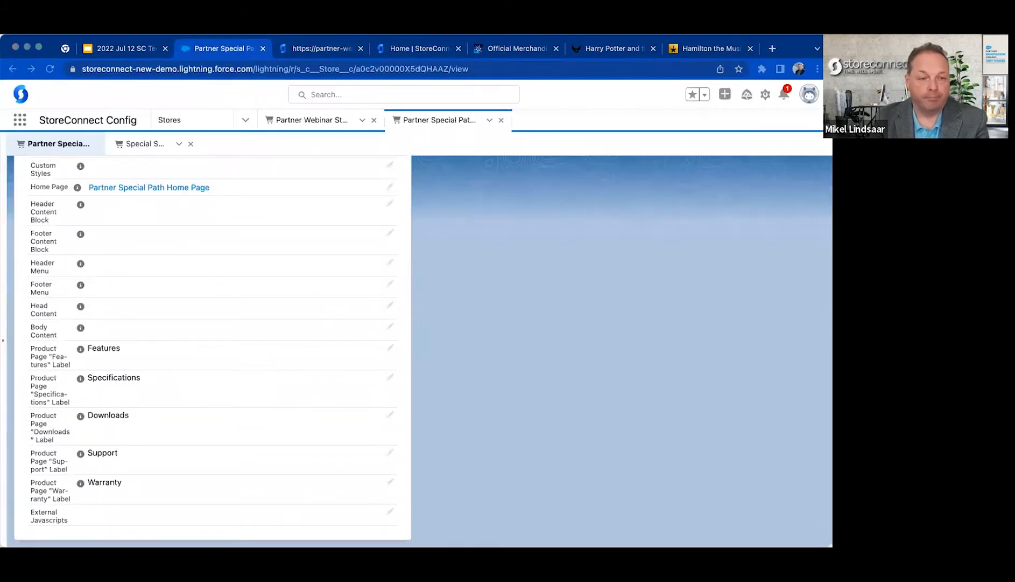
pyautogui.click(368, 312)
pyautogui.scroll(13, 368, 312)
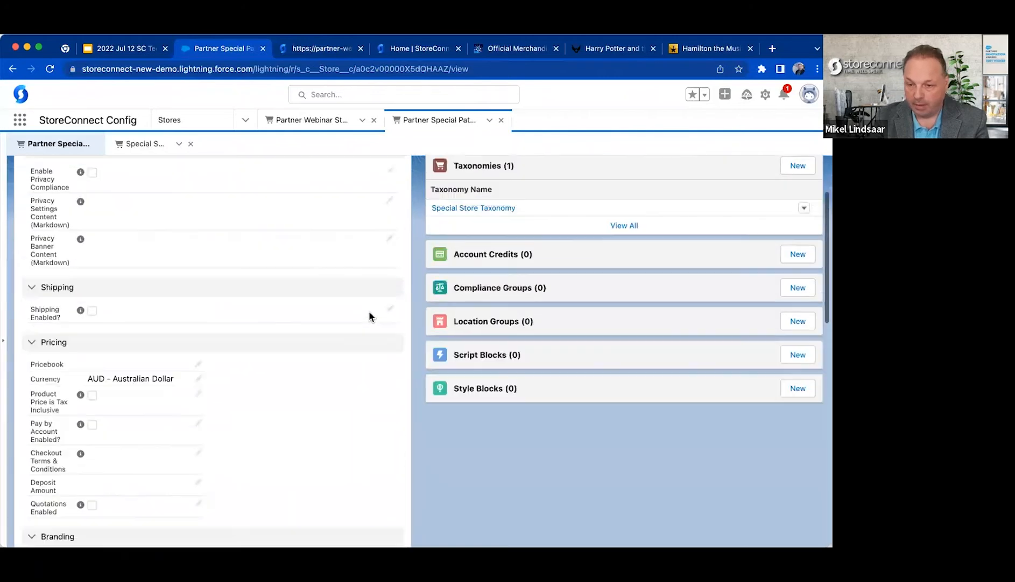
pyautogui.scroll(3, 370, 313)
pyautogui.moveTo(472, 415)
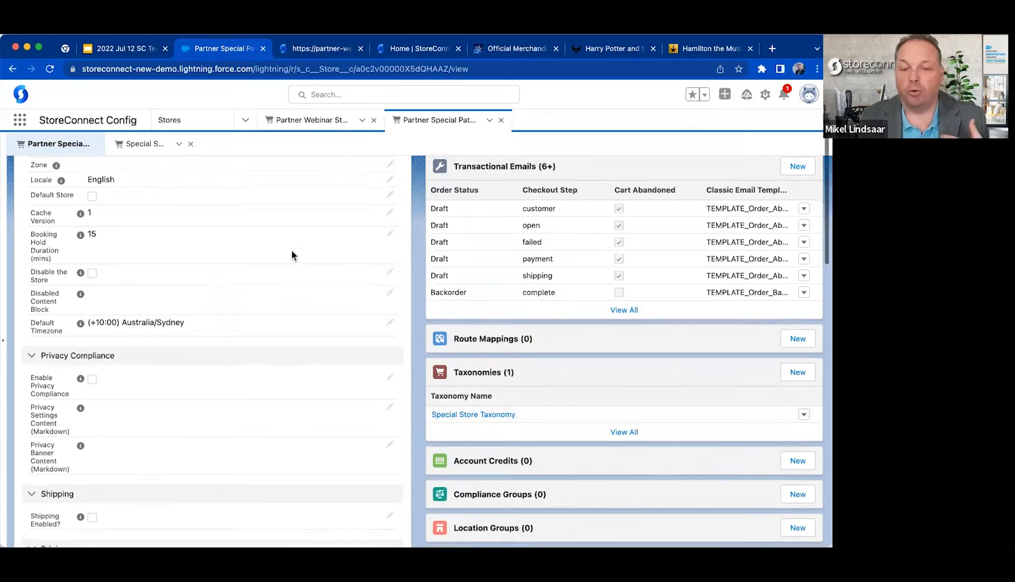
# Set the Partner Special Path Store's Cache Version to 2 and save the record.
pyautogui.scroll(3, 292, 250)
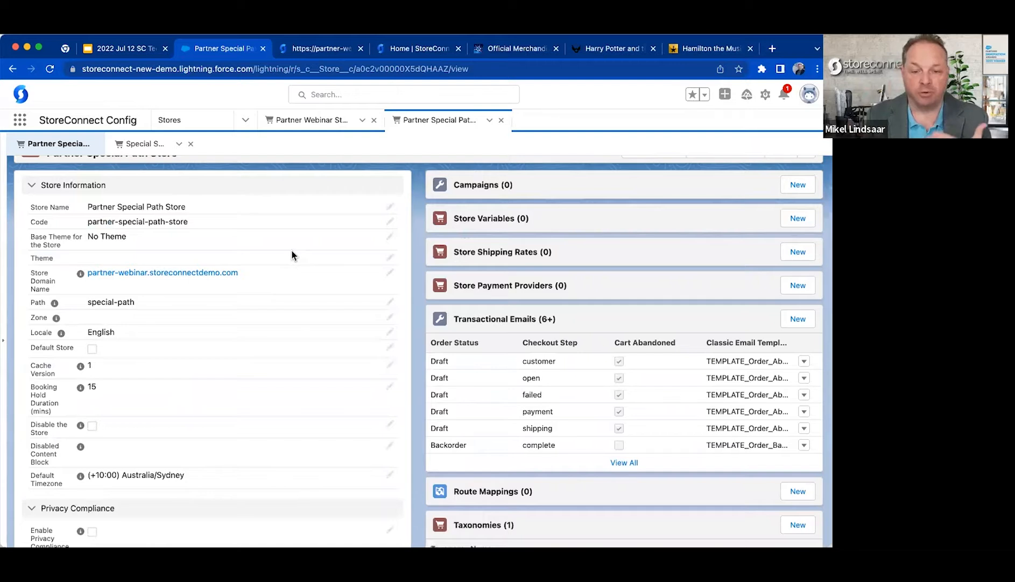
pyautogui.click(390, 365)
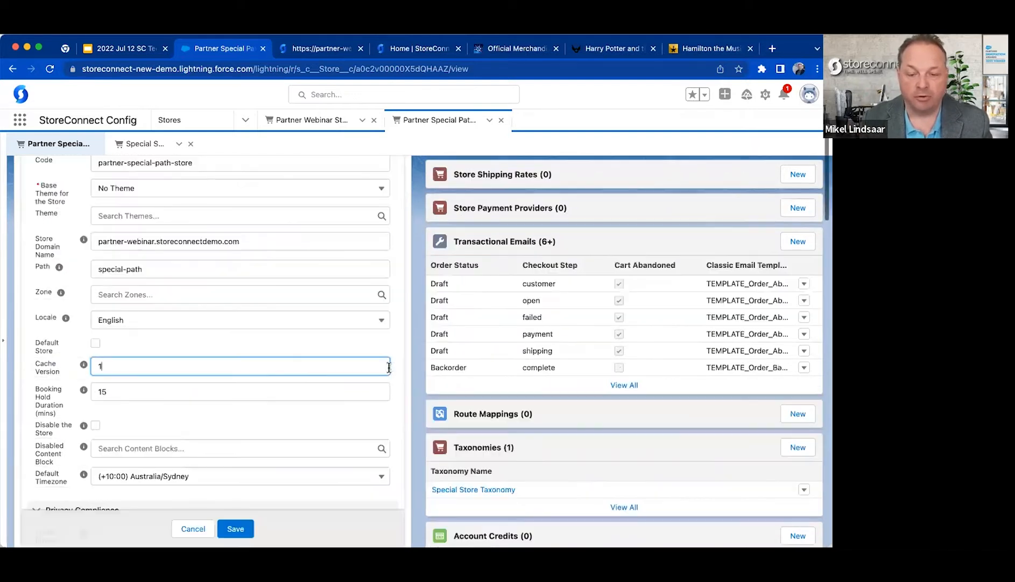
pyautogui.press('BackSpace')
pyautogui.write('2')
pyautogui.click(236, 528)
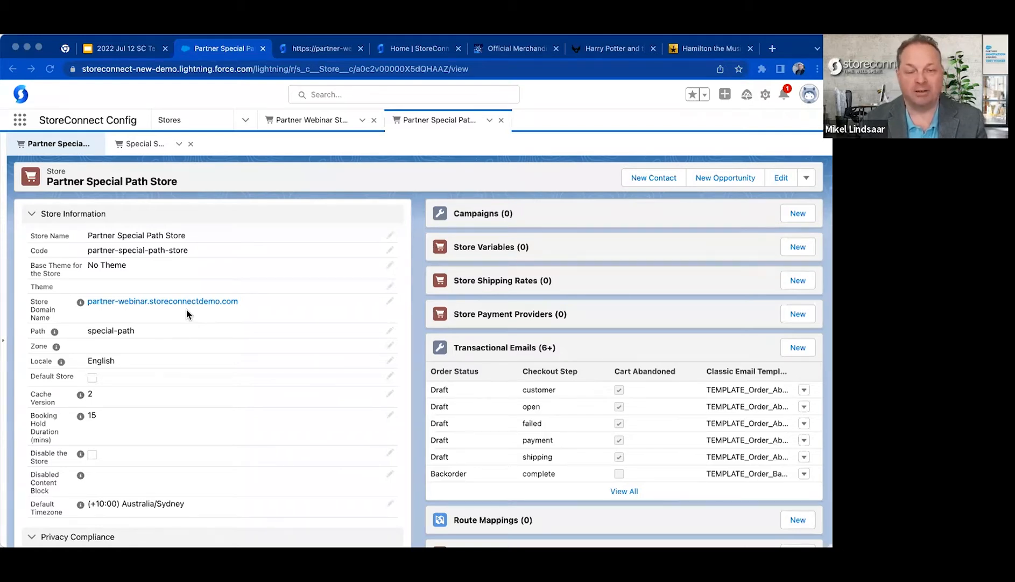
pyautogui.click(270, 195)
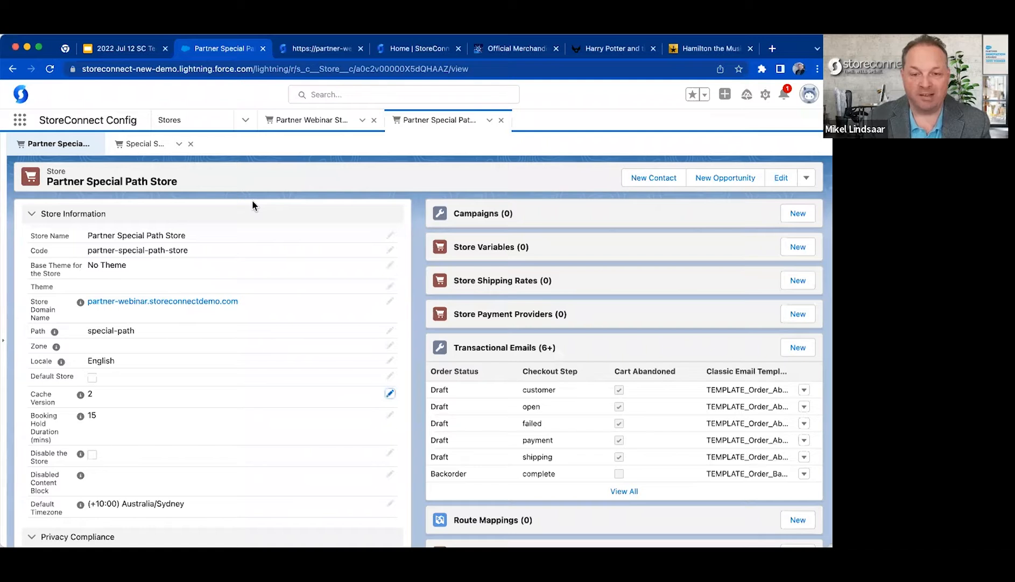
# Reload the /special-path storefront and check the body text of its home page.
pyautogui.click(320, 48)
pyautogui.press('super+r')
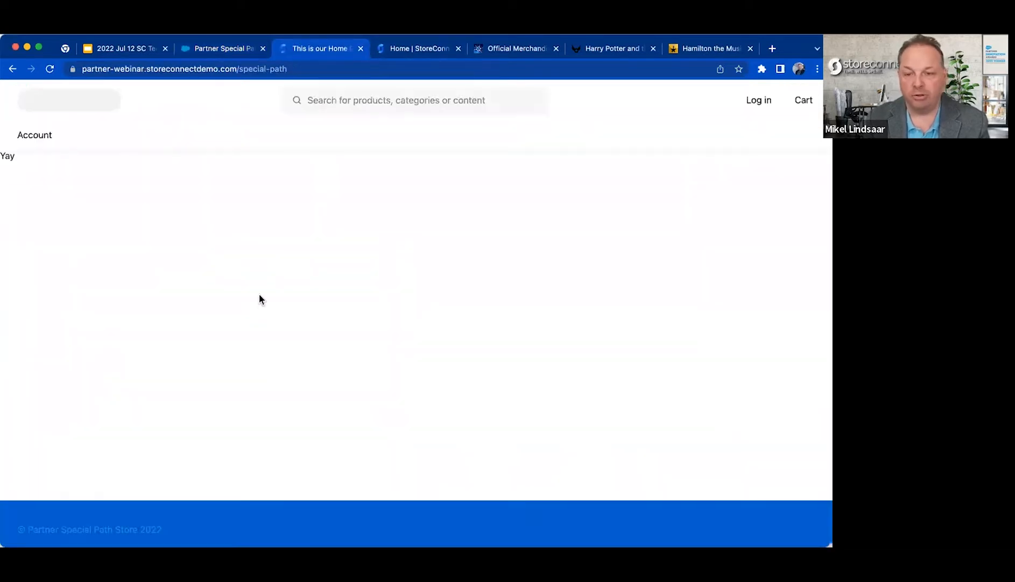
pyautogui.doubleClick(8, 156)
pyautogui.click(141, 247)
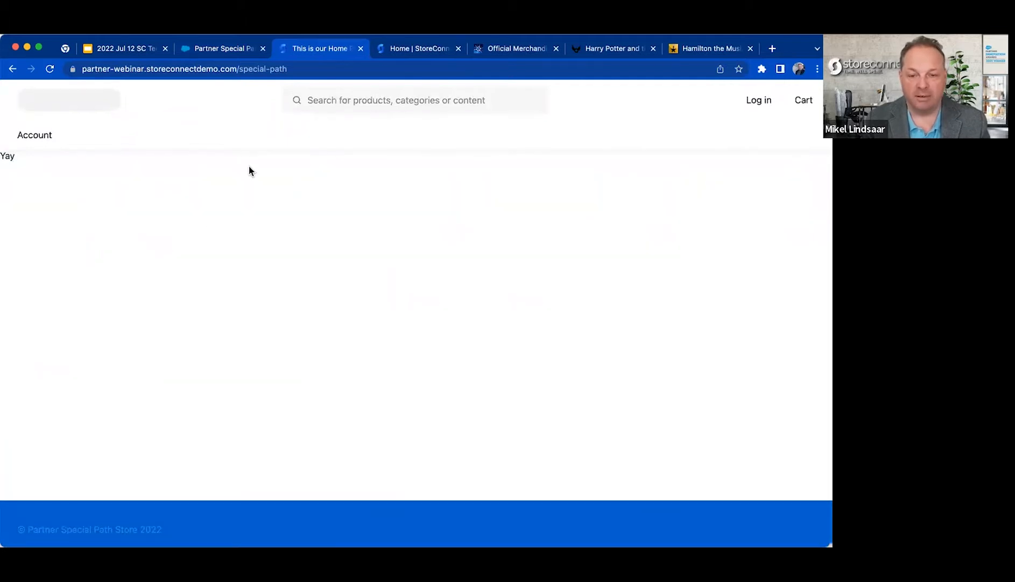
# Examine the domain portion of the /special-path storefront's web address.
pyautogui.click(399, 49)
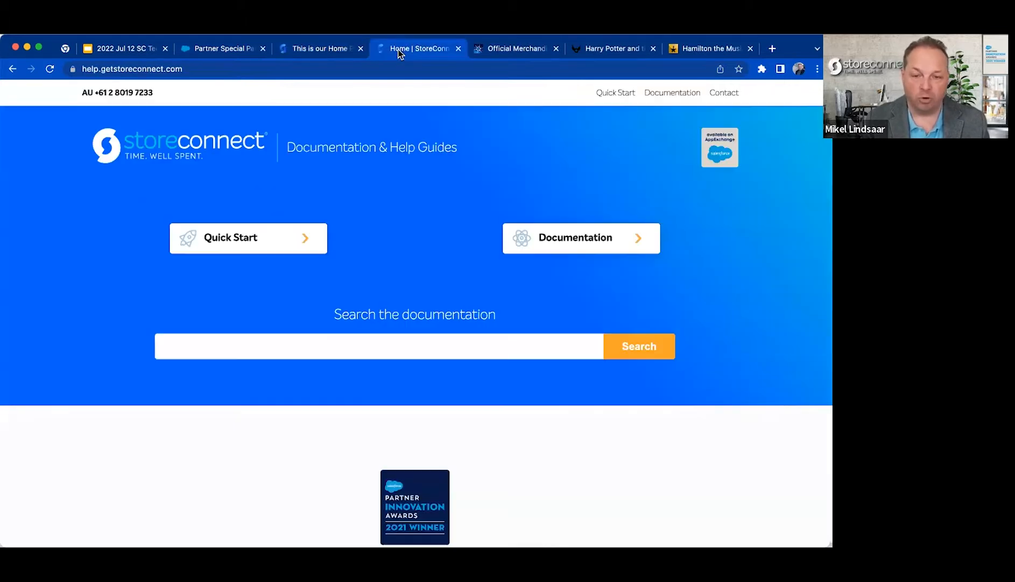
pyautogui.click(334, 49)
pyautogui.click(218, 58)
pyautogui.click(318, 49)
pyautogui.moveTo(238, 68); pyautogui.dragTo(23, 81)
pyautogui.press('super+c')
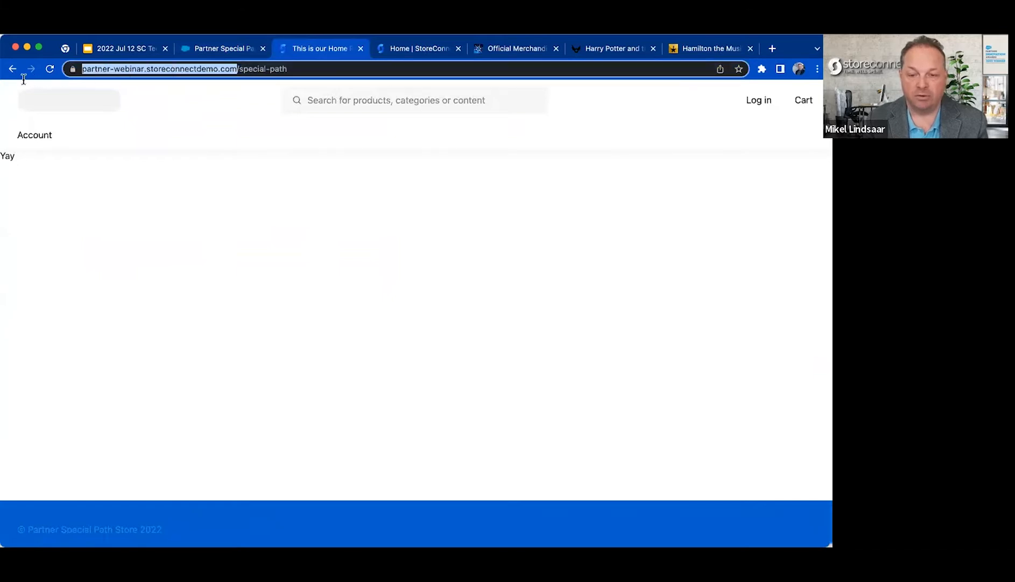
# Open partner-webinar.storeconnectdemo.com in its own browser tab and place it directly before the /special-path storefront tab.
pyautogui.press('super+t')
pyautogui.press('super+v')
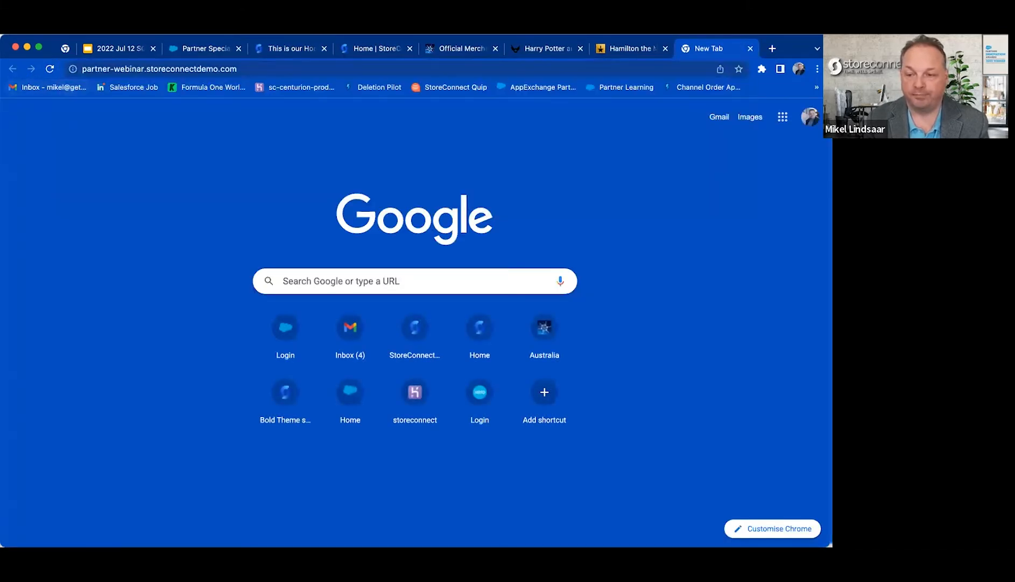
pyautogui.press('Return')
pyautogui.moveTo(710, 54); pyautogui.dragTo(304, 54)
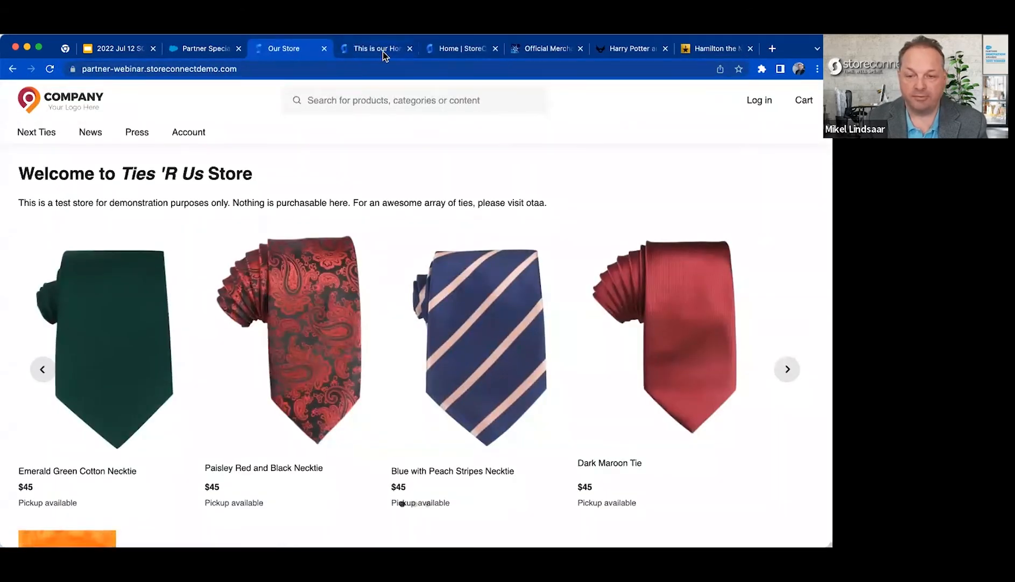
# Compare the root-domain Our Store home page with the /special-path storefront on the same domain.
pyautogui.click(371, 52)
pyautogui.click(279, 49)
pyautogui.click(377, 49)
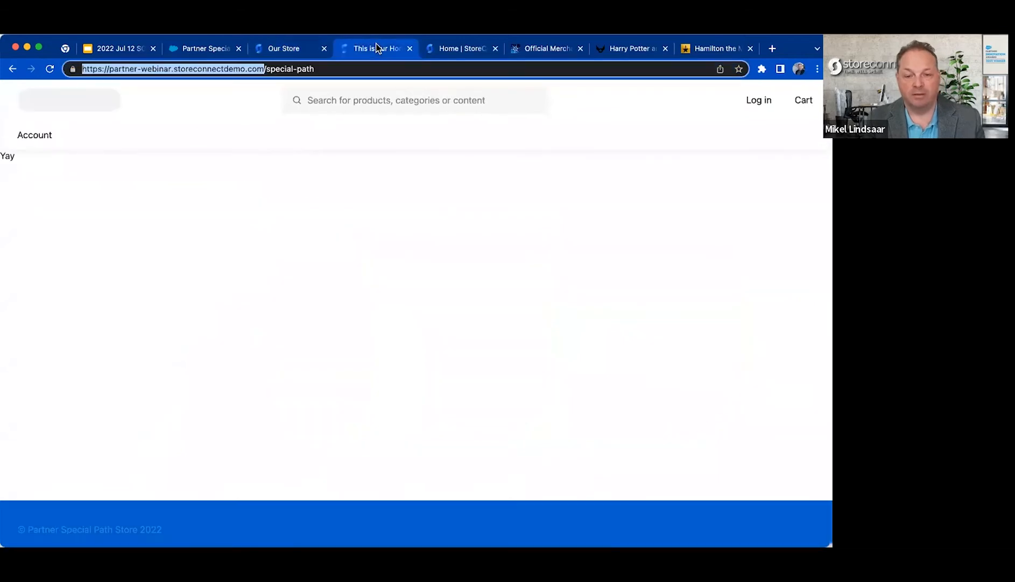
pyautogui.click(284, 50)
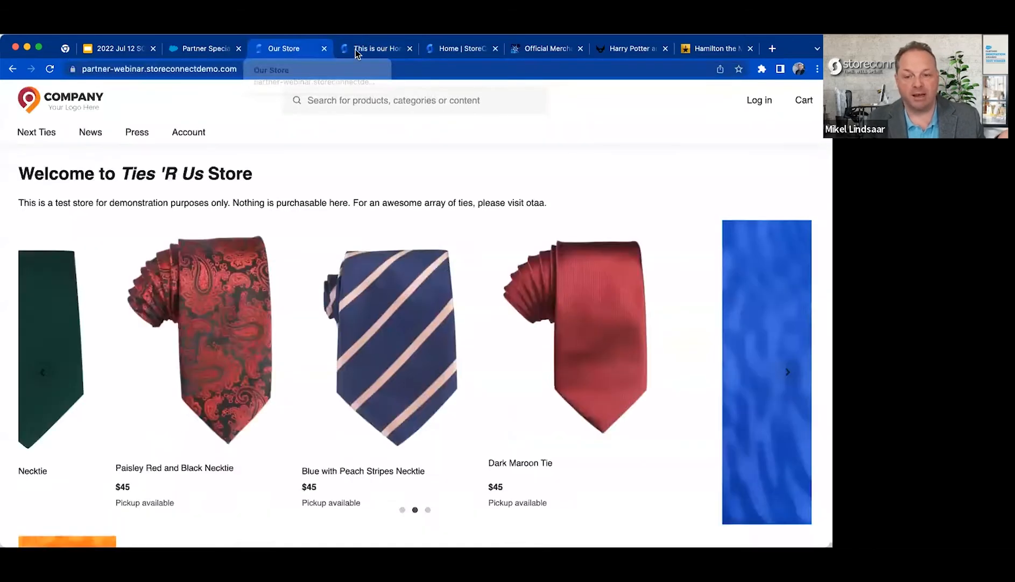
pyautogui.click(374, 49)
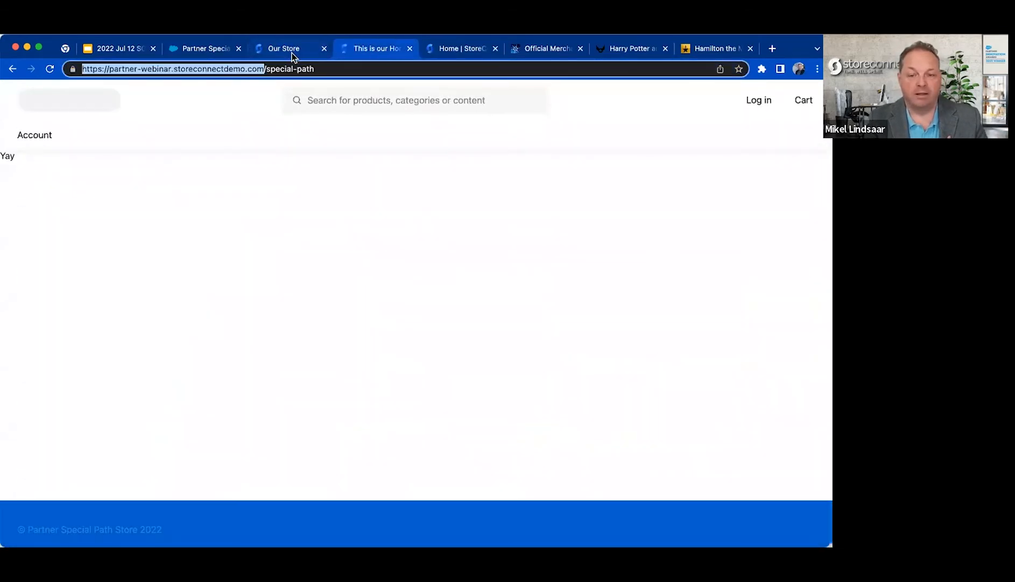
pyautogui.click(291, 54)
pyautogui.click(370, 49)
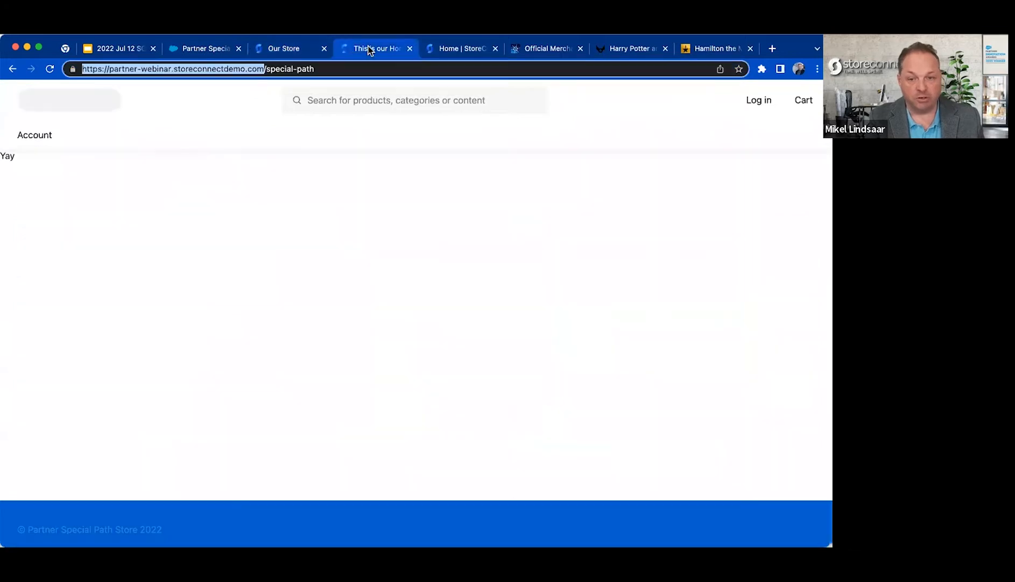
# Try replacing the Partner Special Path Store's path with au and eu, and discard the edit.
pyautogui.click(206, 51)
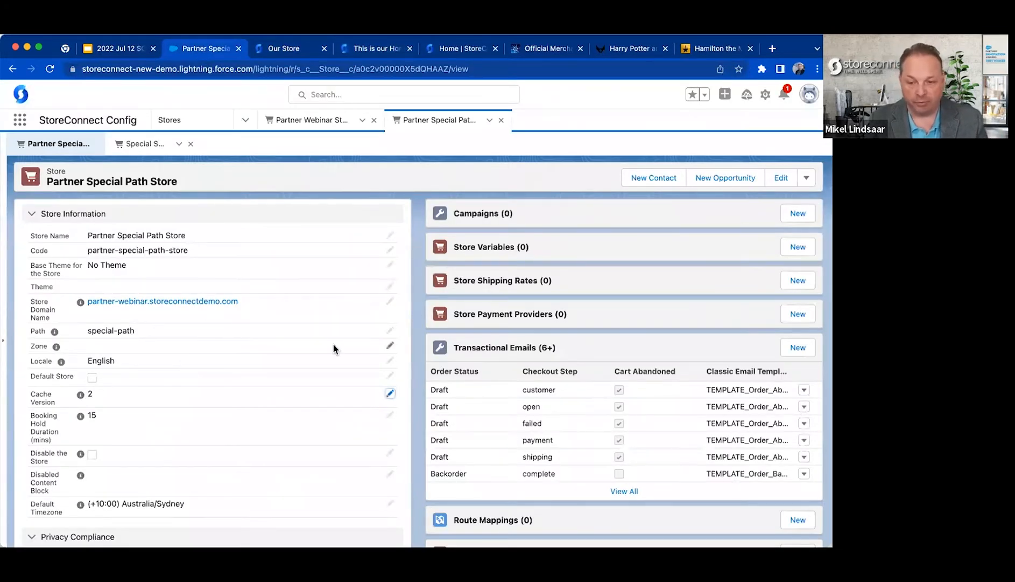
pyautogui.scroll(-1, 332, 343)
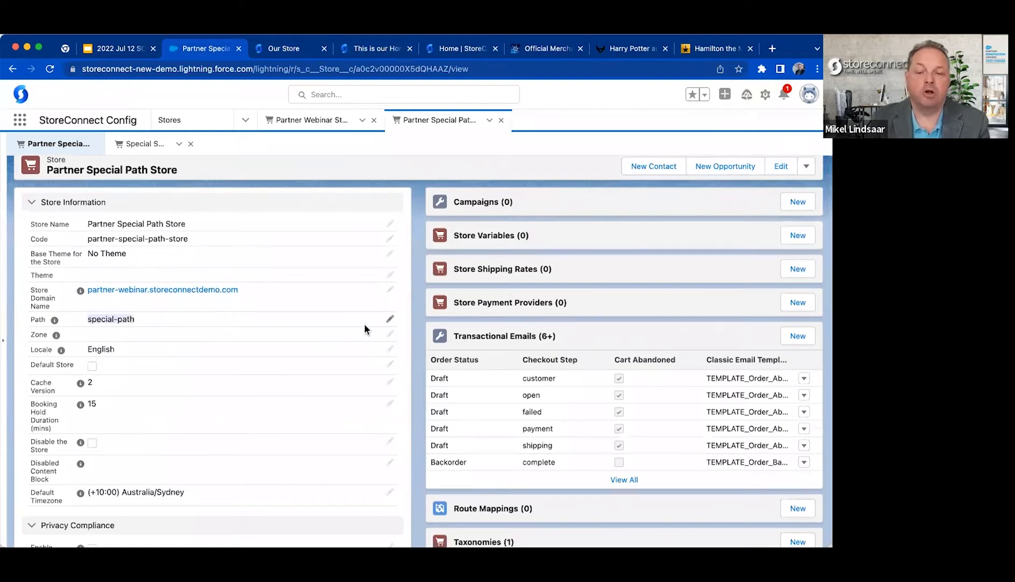
pyautogui.doubleClick(289, 325)
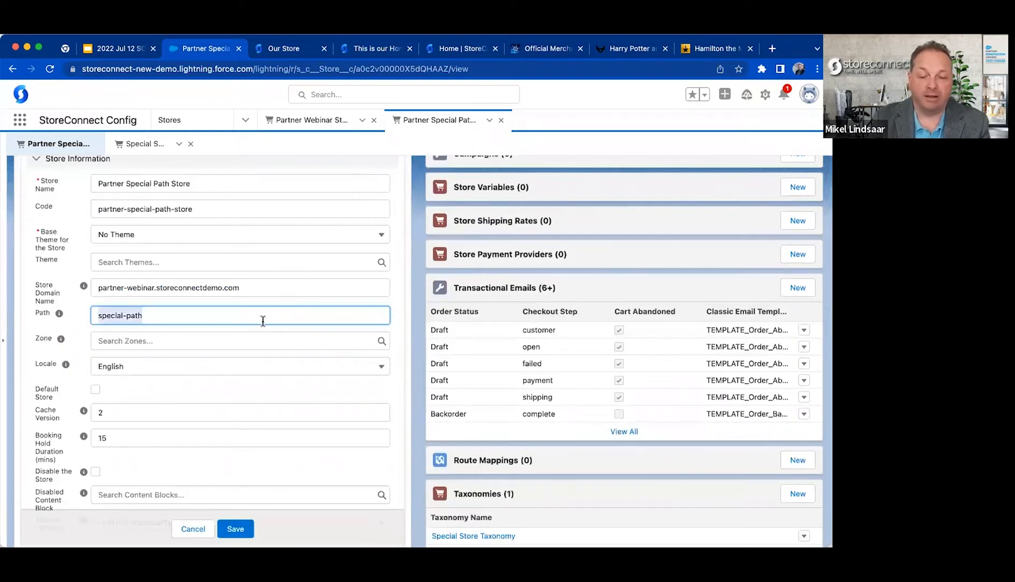
pyautogui.write('au')
pyautogui.press('BackSpace')
pyautogui.press('BackSpace')
pyautogui.write('eu')
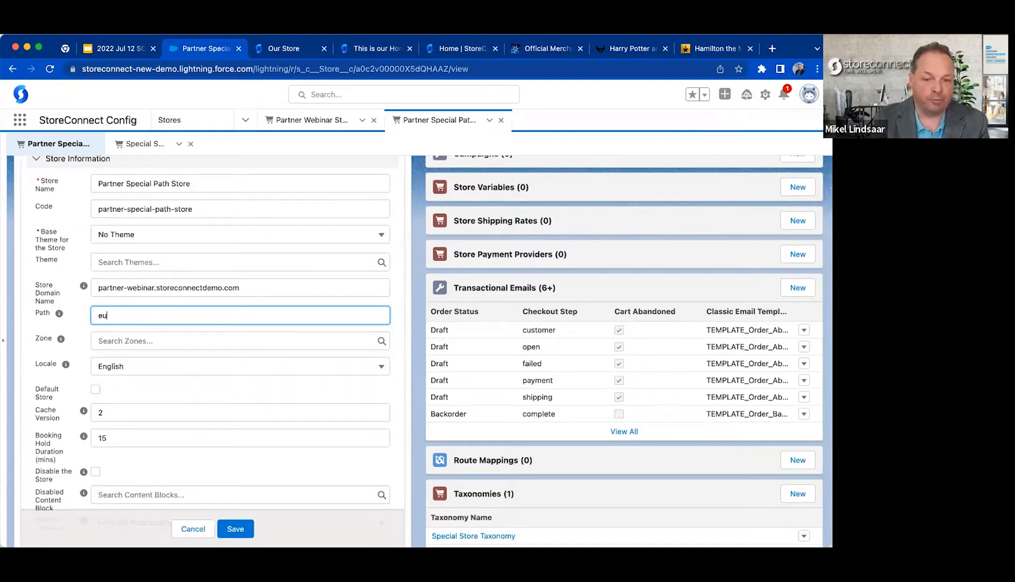
pyautogui.hotkey('ctrl', 'z')
pyautogui.click(193, 528)
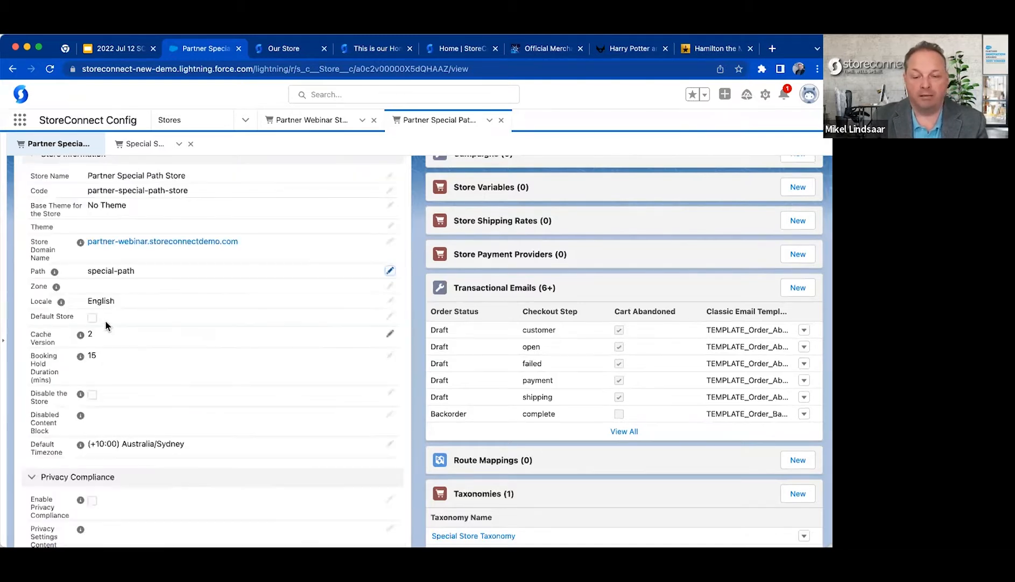
# Examine the Path and Zone fields on the Partner Special Path Store record.
pyautogui.moveTo(91, 271); pyautogui.dragTo(178, 272)
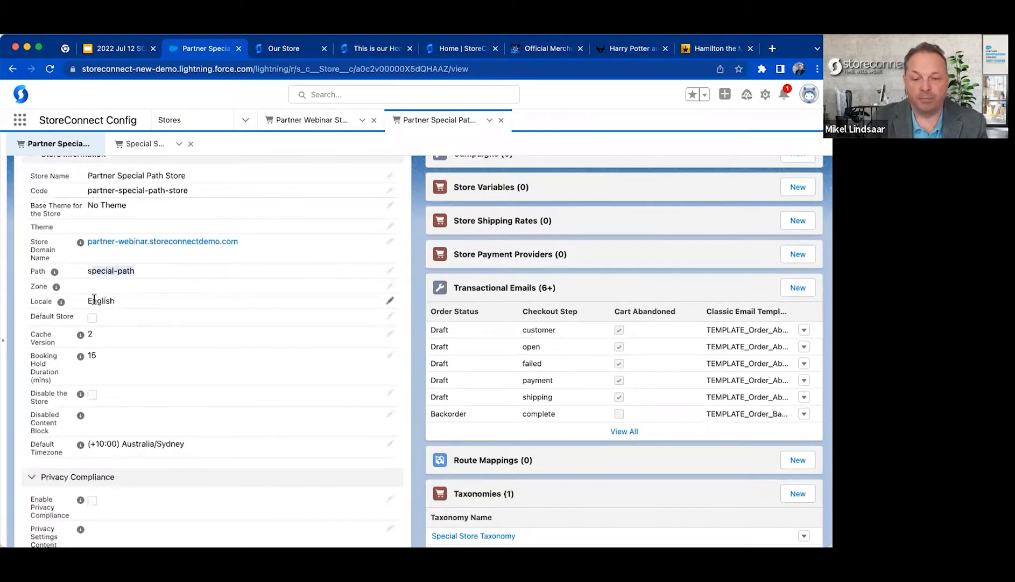
pyautogui.moveTo(31, 288); pyautogui.dragTo(92, 289)
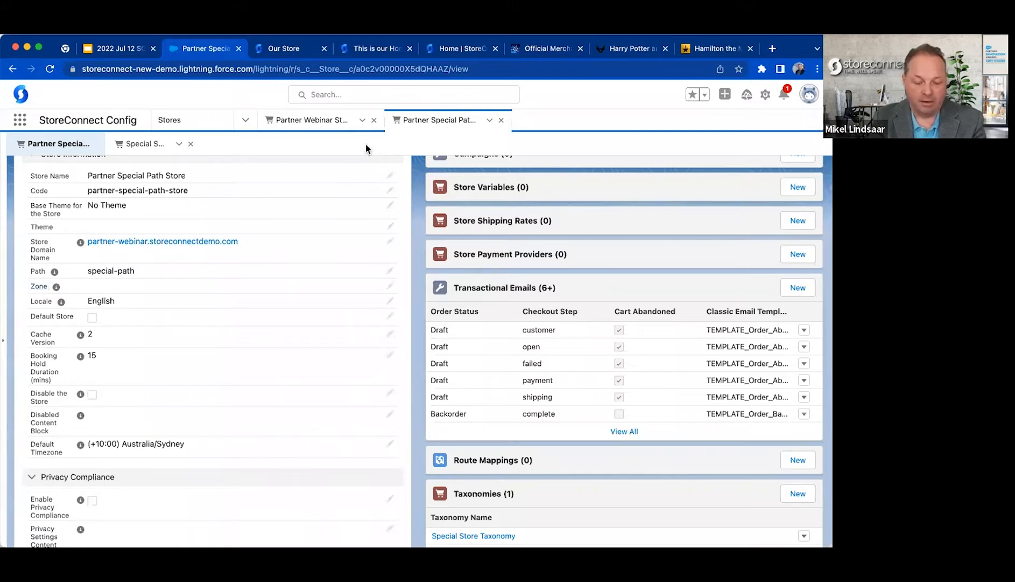
# Open the CellAED website in a new tab and examine the au path in its web address.
pyautogui.press('super+t')
pyautogui.write('cell')
pyautogui.press('Return')
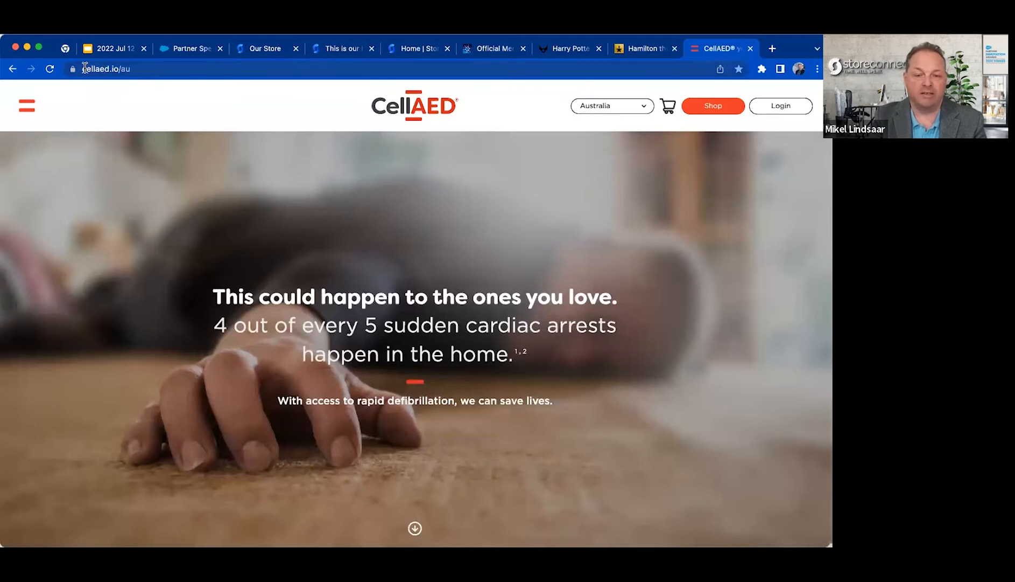
pyautogui.moveTo(85, 68); pyautogui.dragTo(127, 66)
pyautogui.click(155, 68)
pyautogui.doubleClick(168, 68)
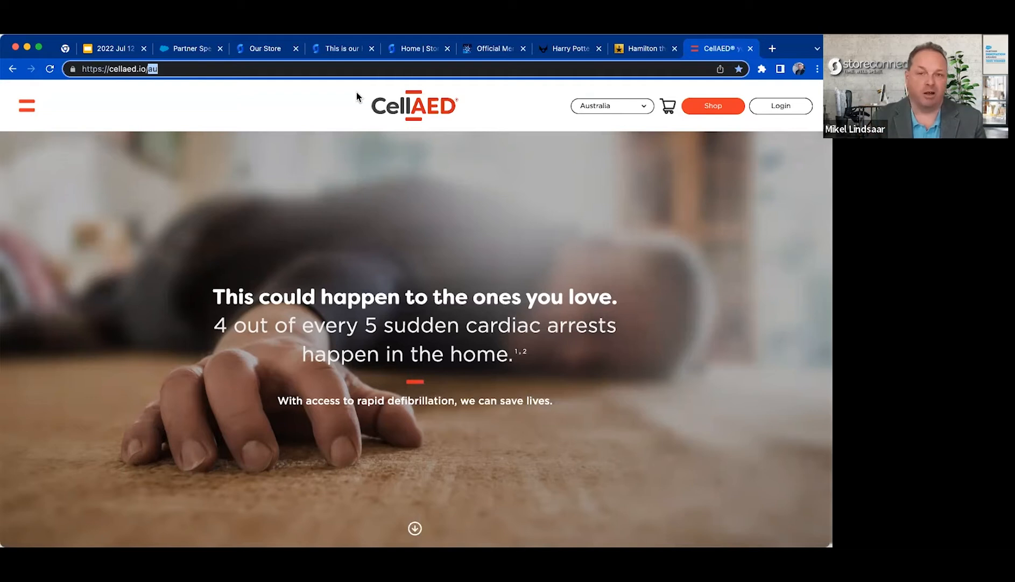
# Switch the CellAED site's region to Europe and to United Kingdom, checking the web address for each.
pyautogui.click(621, 108)
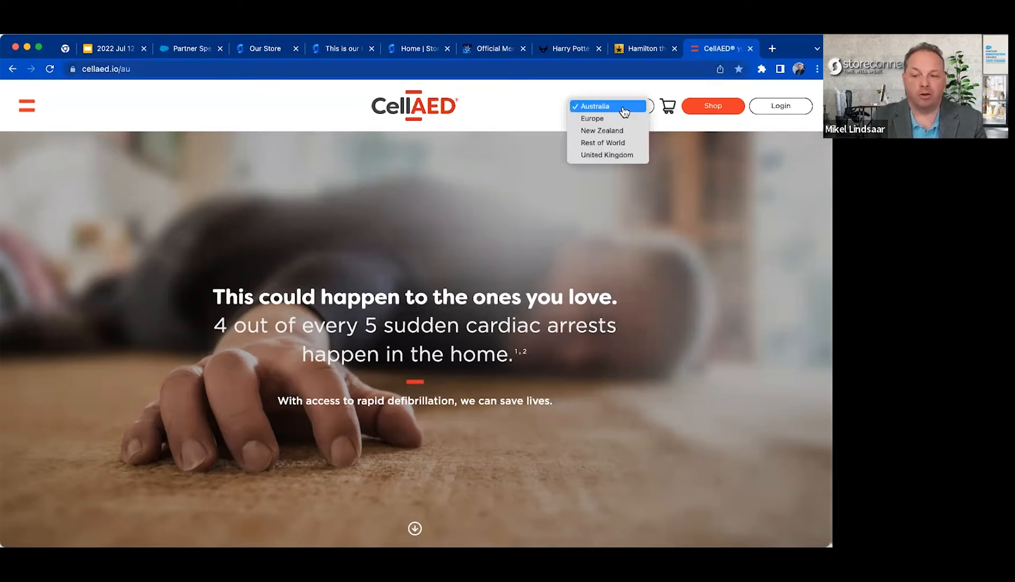
pyautogui.click(621, 120)
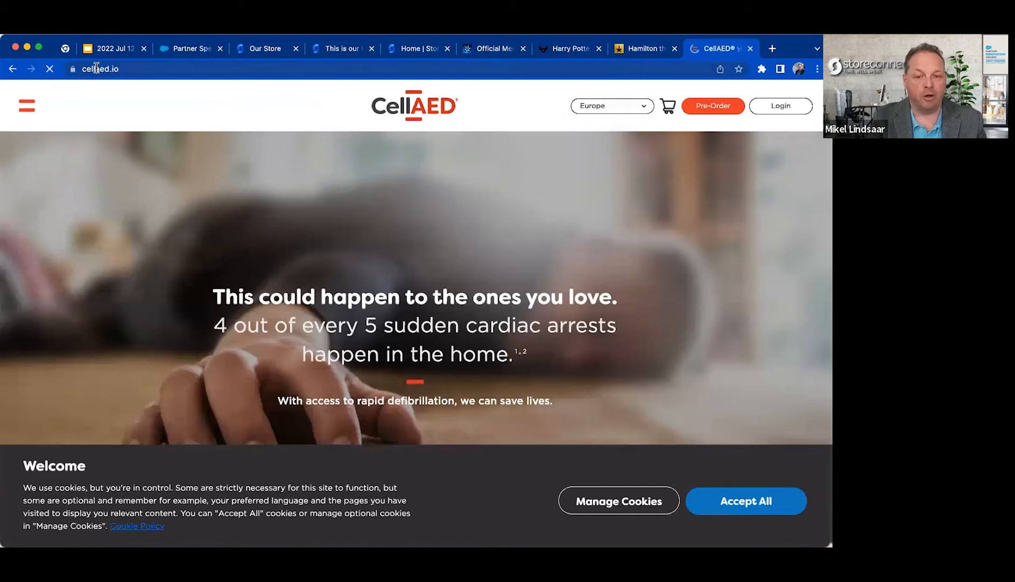
pyautogui.click(610, 112)
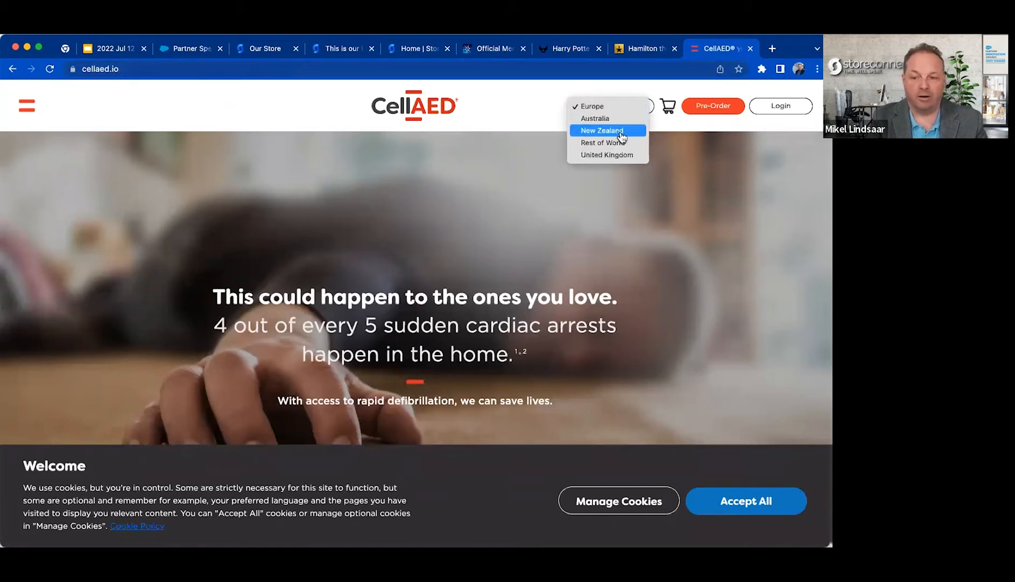
pyautogui.click(619, 154)
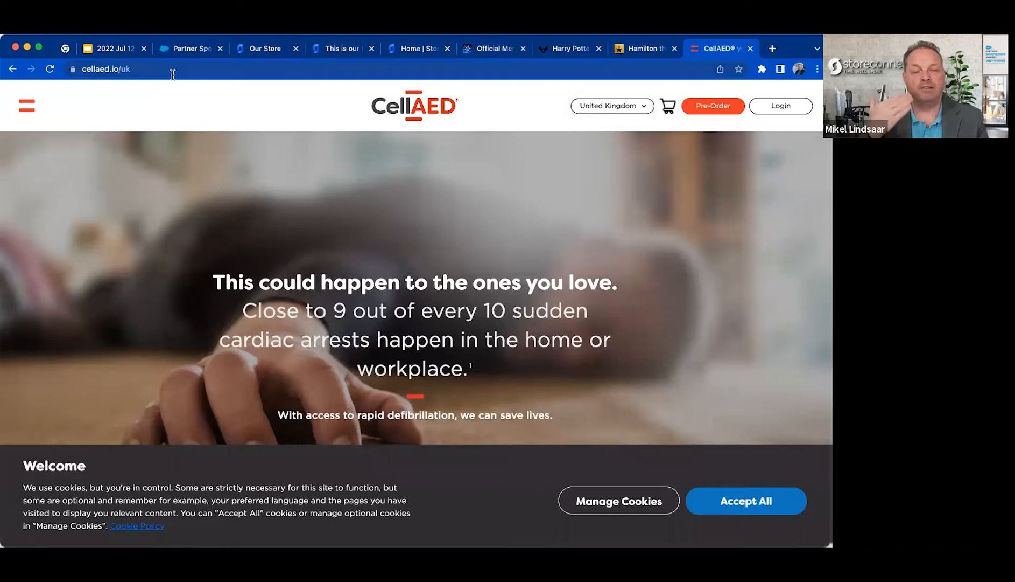
# Read the Zone field's help on the Partner Special Path Store record and check the Partner Webinar Store's zone.
pyautogui.click(192, 46)
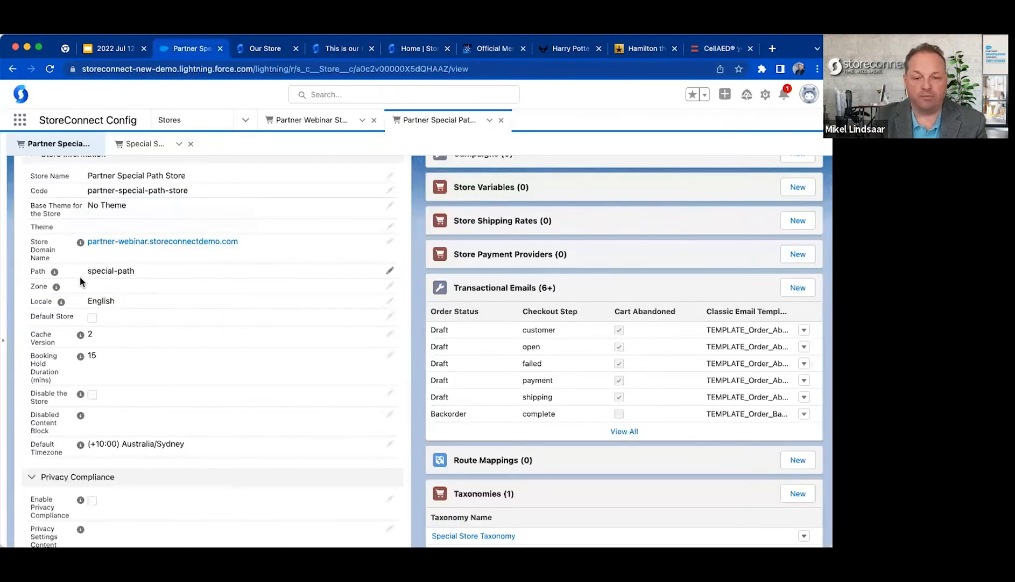
pyautogui.moveTo(56, 287)
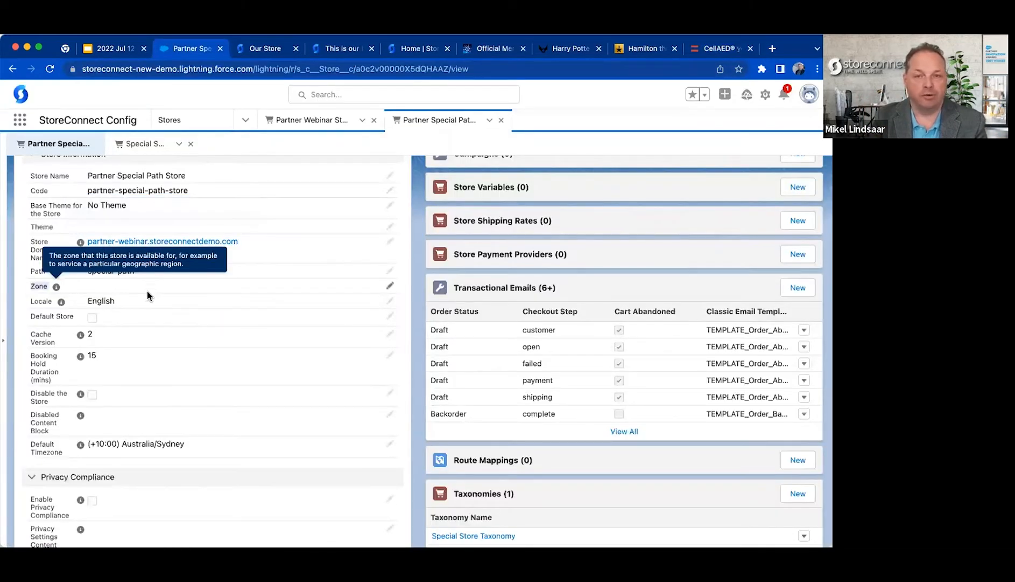
pyautogui.scroll(2, 147, 297)
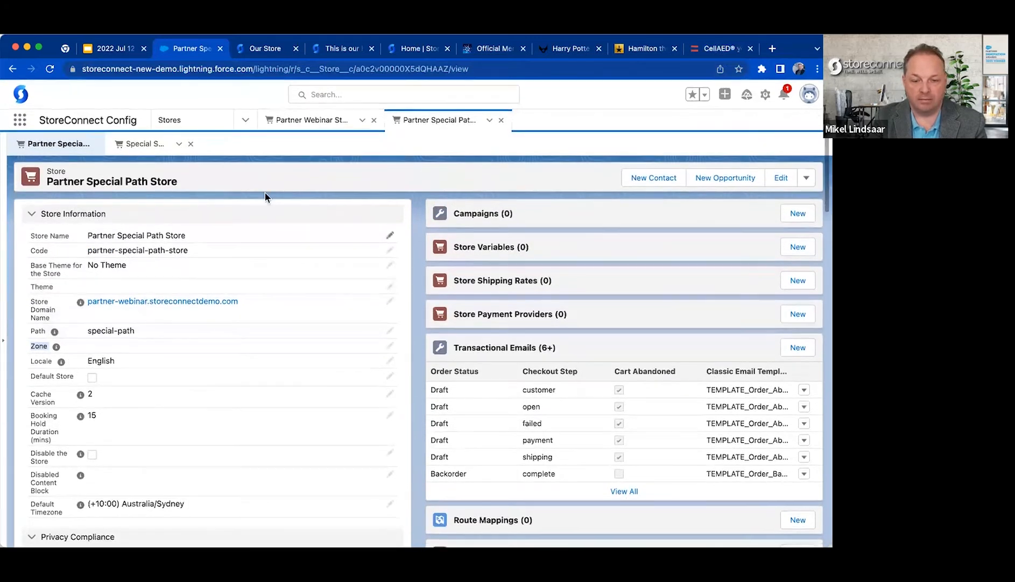
pyautogui.click(311, 120)
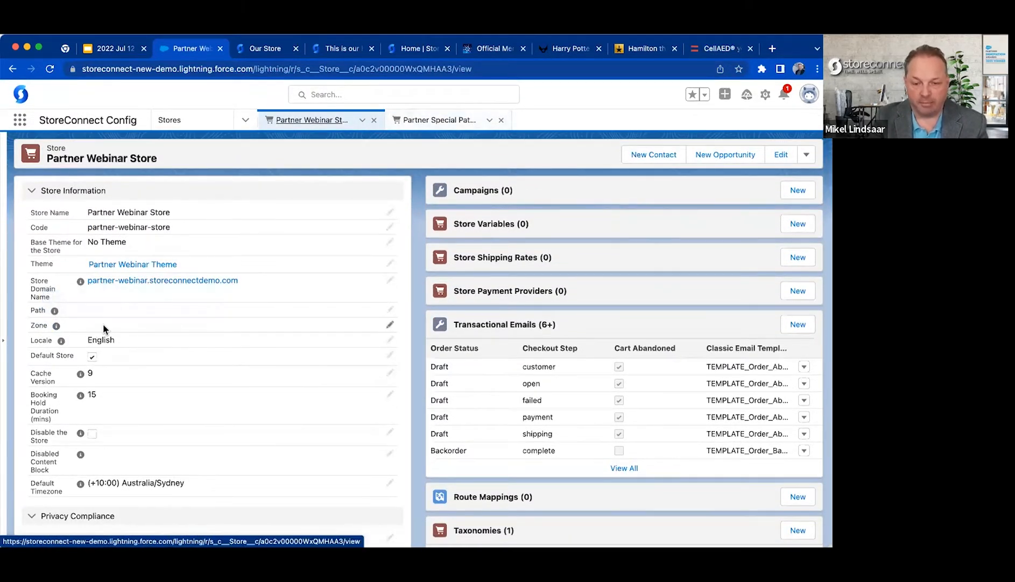
pyautogui.click(437, 118)
# Try creating a new zone named AU from the Partner Special Path Store's Zone field.
pyautogui.scroll(-2, 167, 278)
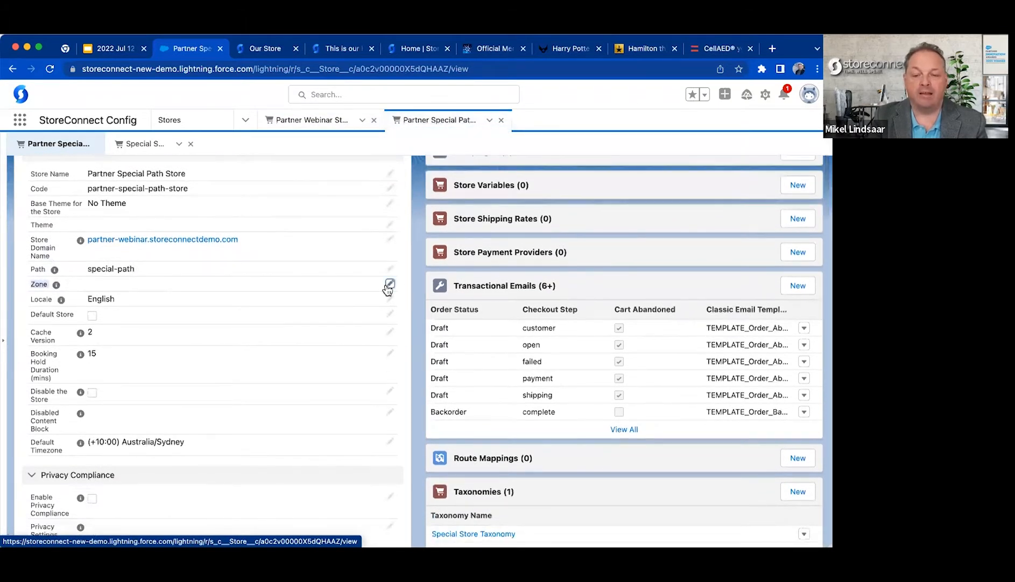
pyautogui.click(388, 288)
pyautogui.click(254, 283)
pyautogui.click(197, 309)
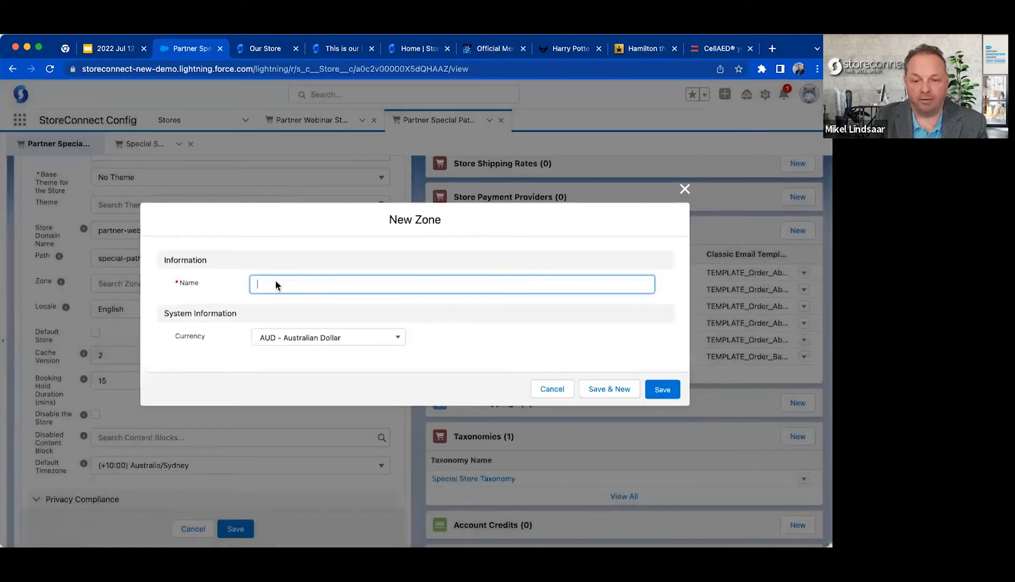
pyautogui.write('AU')
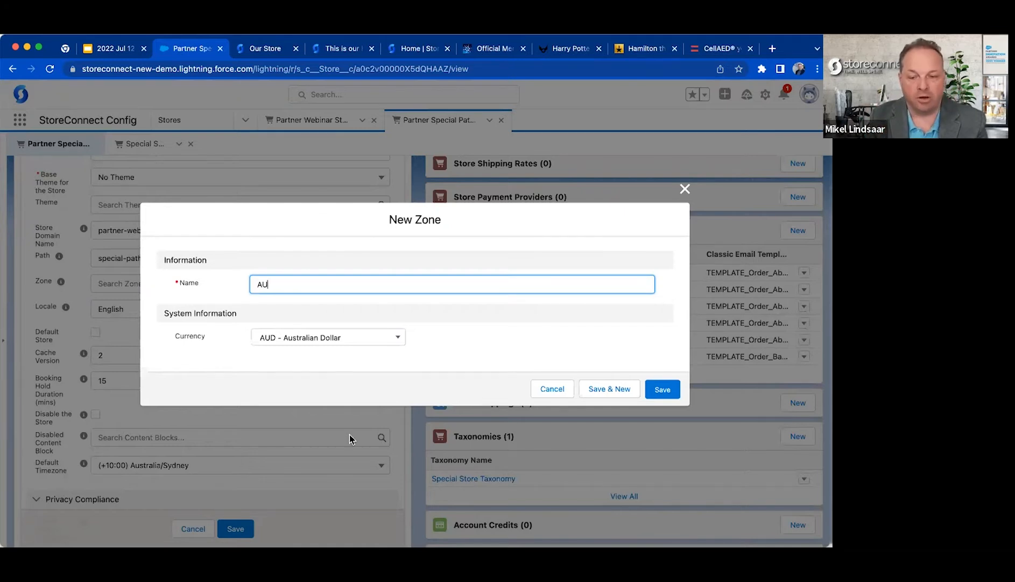
pyautogui.press('Escape')
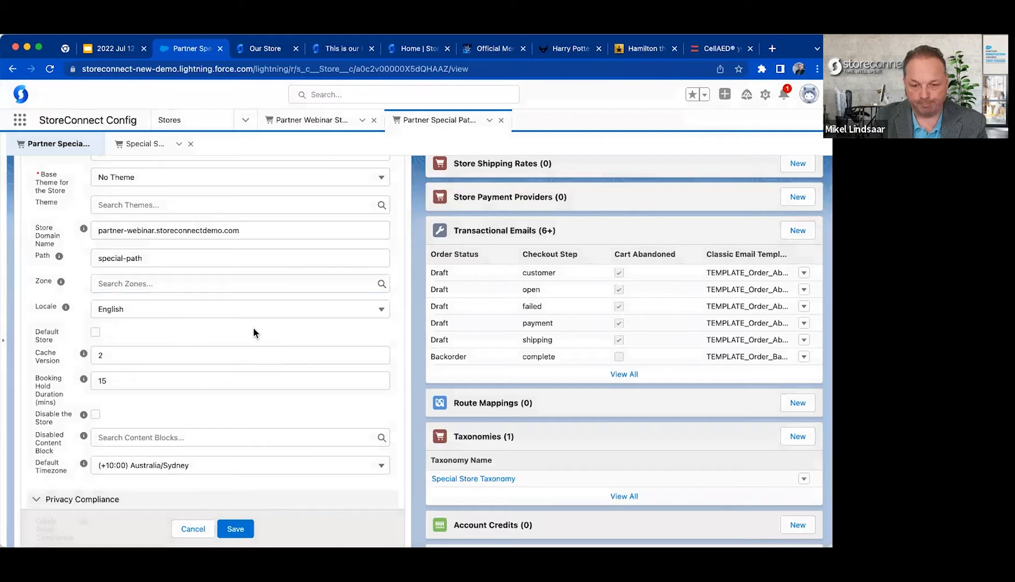
# Examine the available Locale options and the Zone lookup while editing the Partner Special Path Store record.
pyautogui.scroll(-1, 253, 330)
pyautogui.click(228, 287)
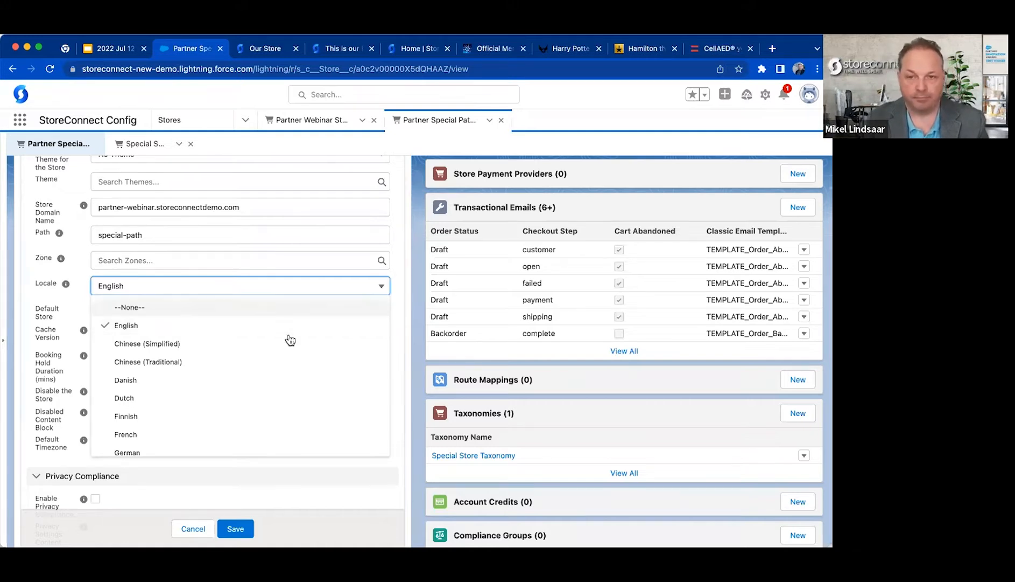
pyautogui.click(407, 407)
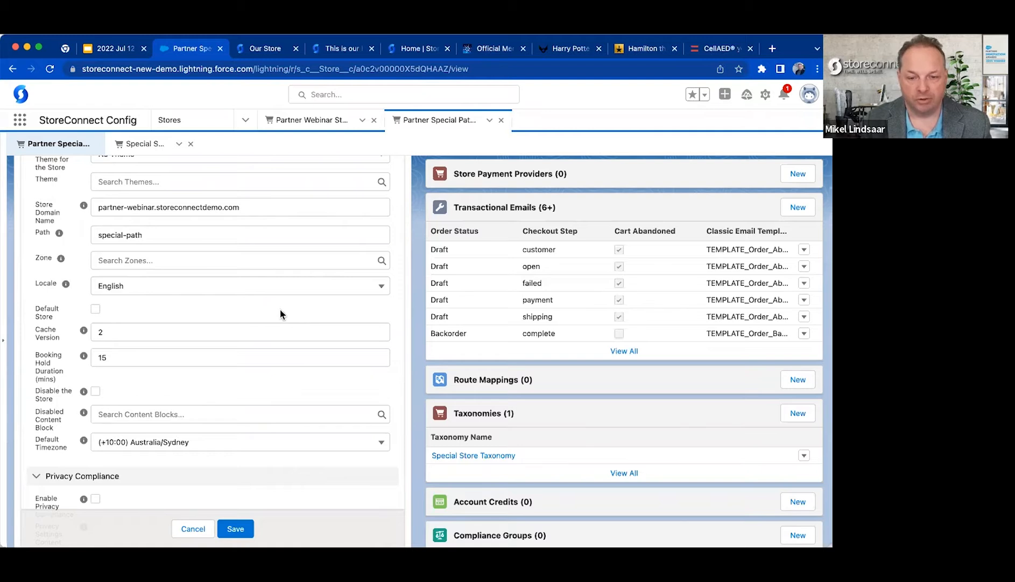
pyautogui.click(192, 261)
pyautogui.click(153, 288)
pyautogui.click(153, 290)
pyautogui.scroll(-3, 152, 305)
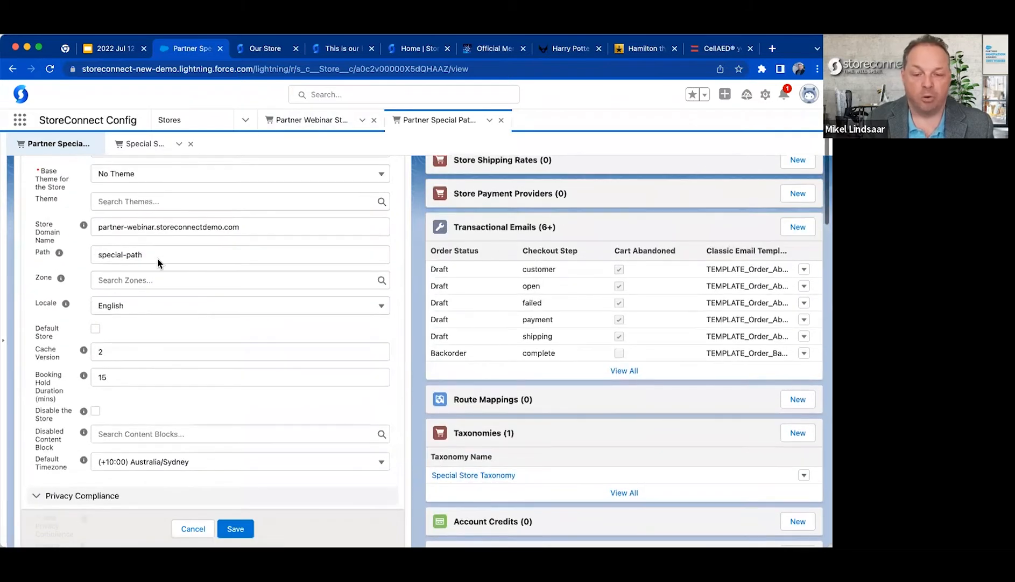
# Review the Partner Webinar Store record, its root-domain storefront and the /special-path storefront.
pyautogui.click(344, 130)
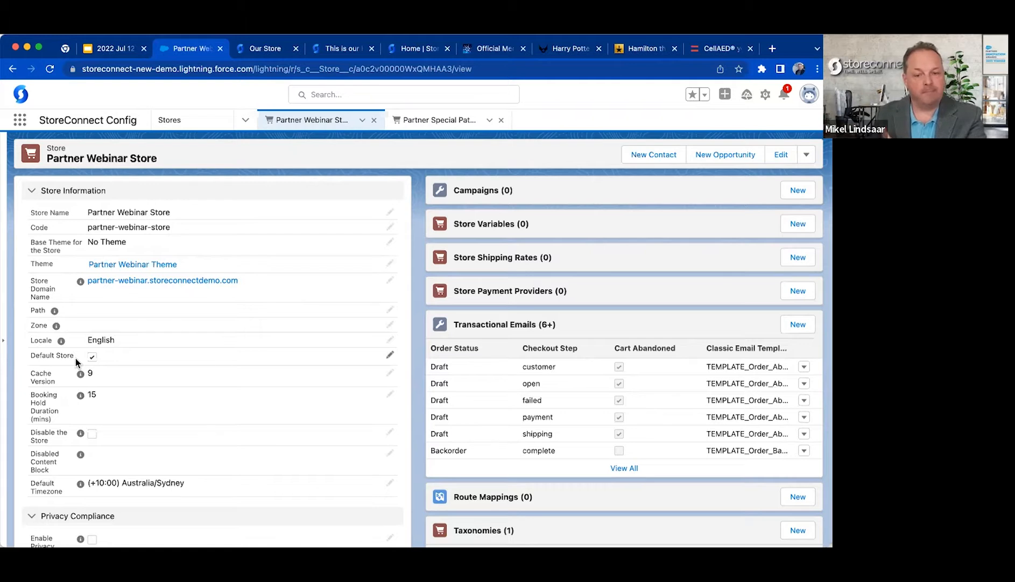
pyautogui.click(257, 54)
pyautogui.click(356, 54)
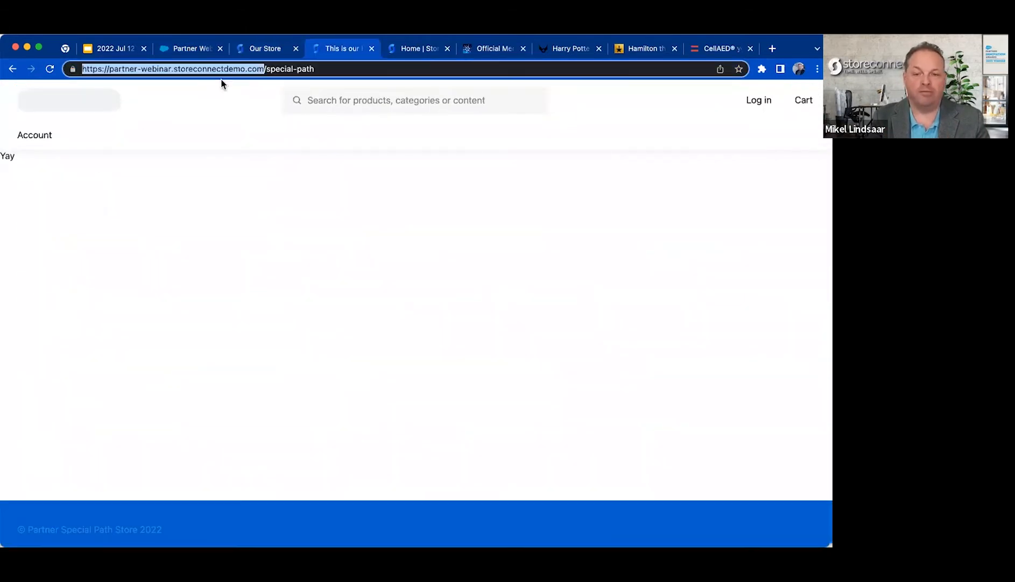
# Examine the special-path portion of the second storefront's web address.
pyautogui.click(270, 68)
pyautogui.doubleClick(275, 69)
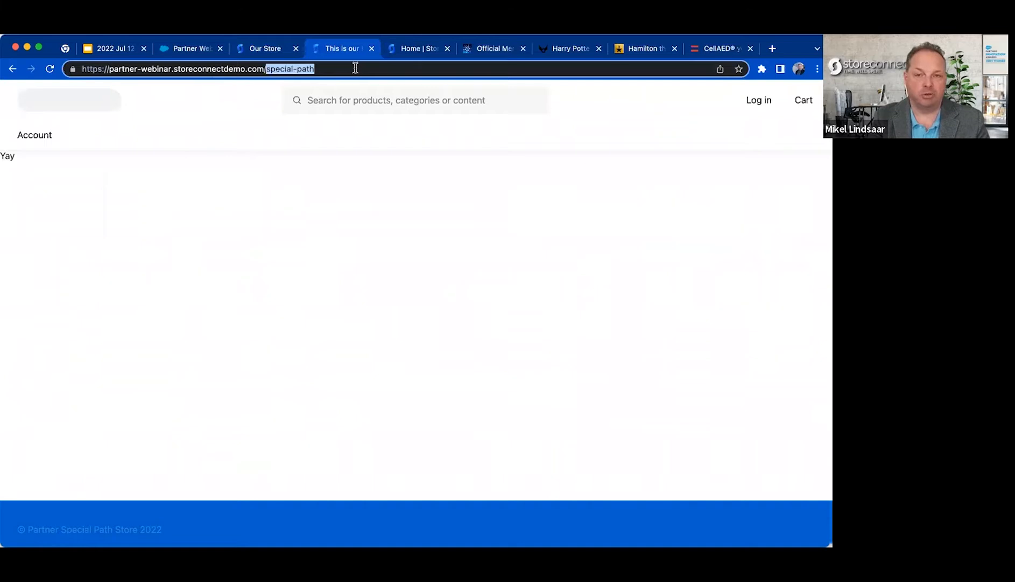
pyautogui.click(355, 68)
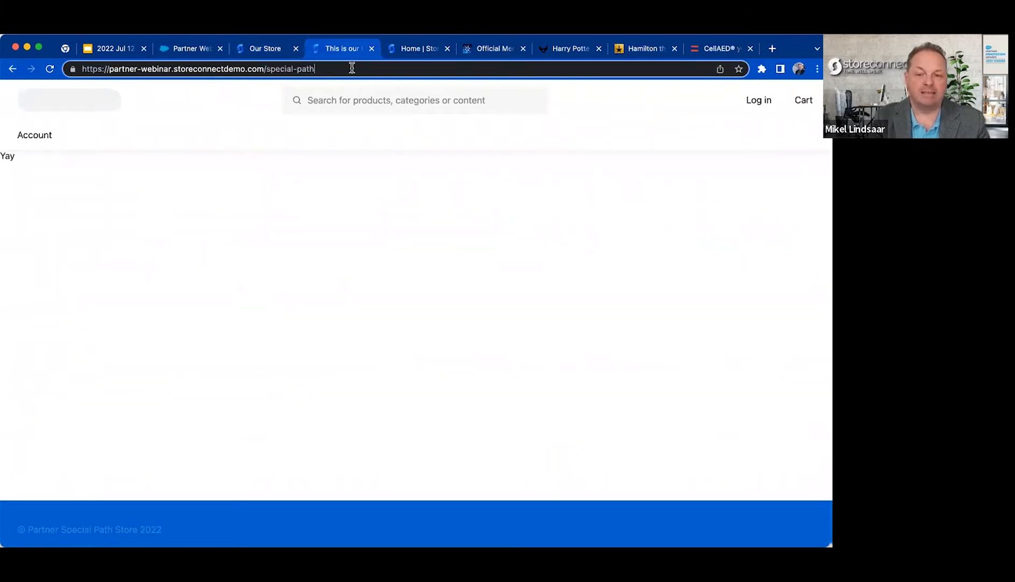
pyautogui.moveTo(330, 69)
pyautogui.mouseDown()
pyautogui.moveTo(125, 68)
pyautogui.moveTo(328, 69)
pyautogui.mouseUp()
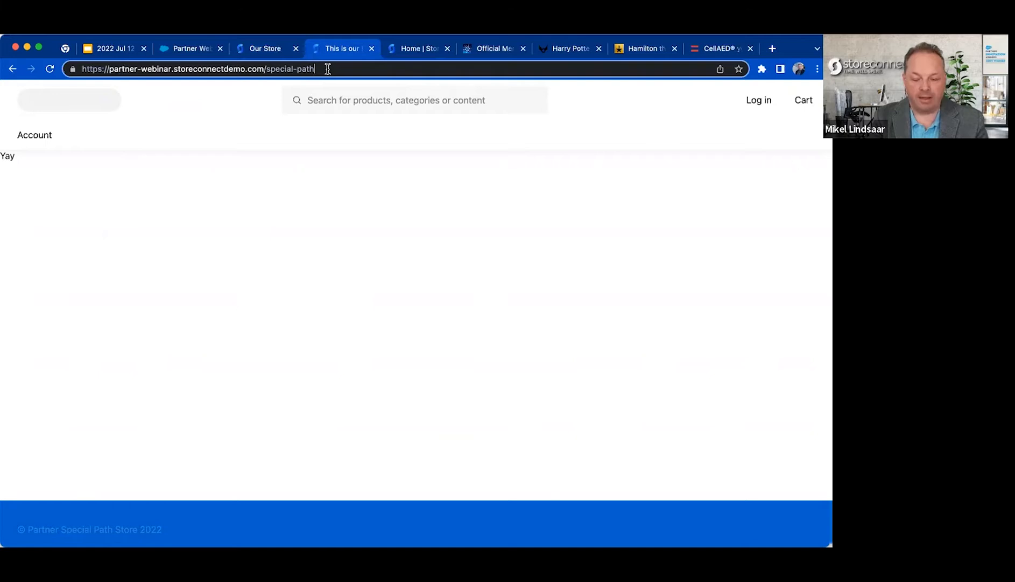
# Load the /special-path/about-us address of partner-webinar.storeconnectdemo.com and check the page it returns.
pyautogui.write('/about-us')
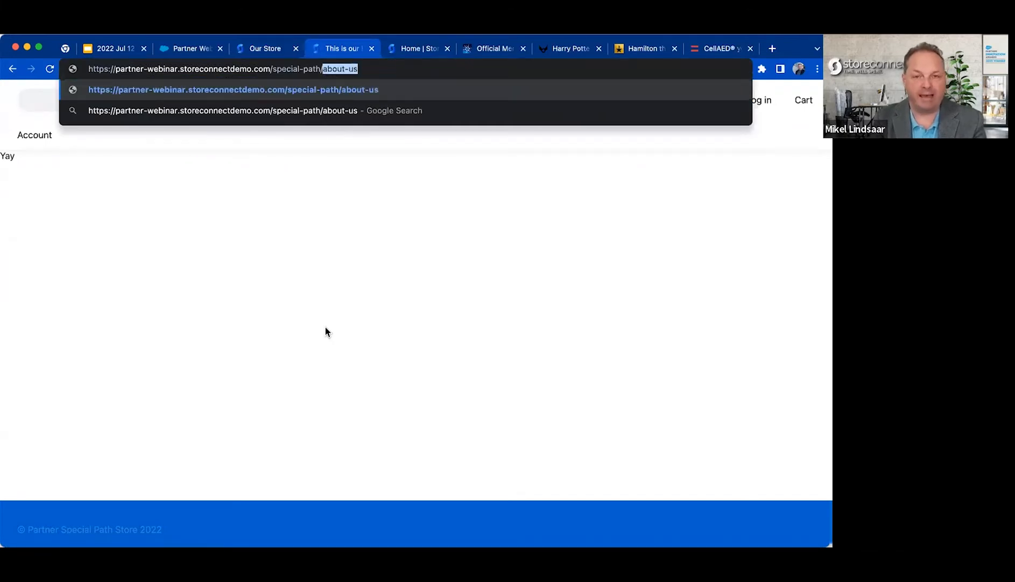
pyautogui.hotkey('alt', 'shift', 'Left')
pyautogui.hotkey('alt', 'shift', 'Left')
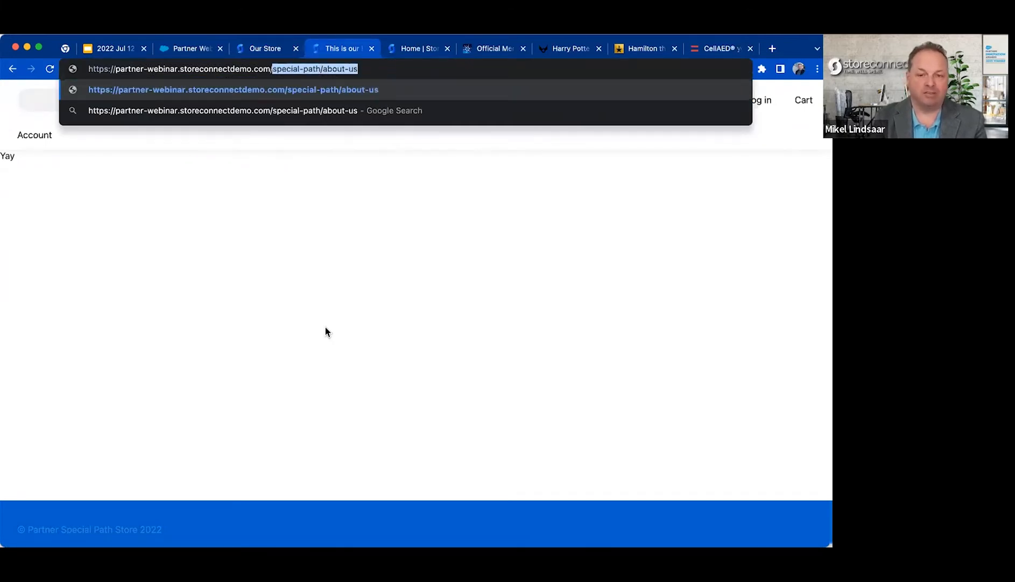
pyautogui.press('super+a')
pyautogui.press('Return')
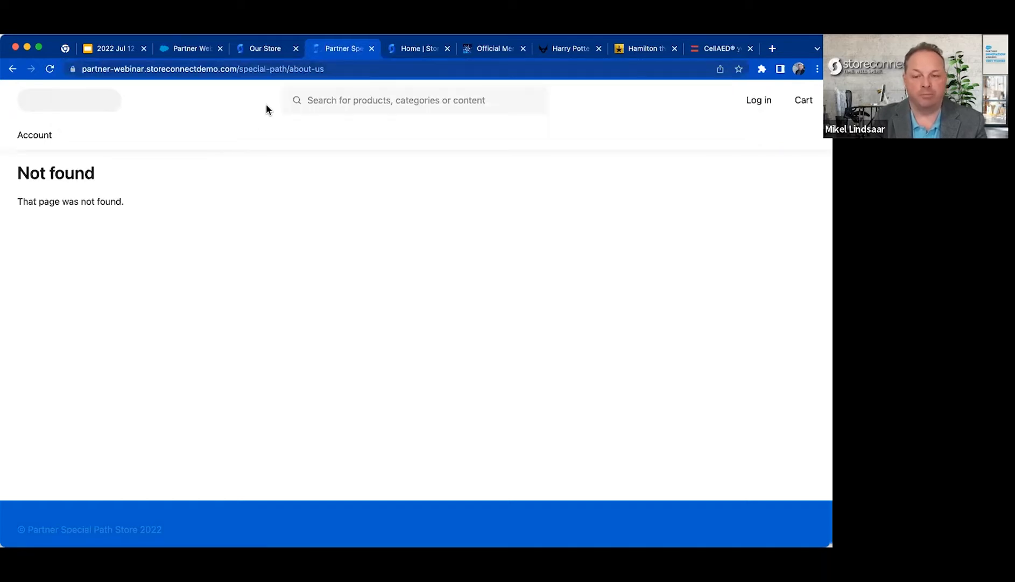
pyautogui.moveTo(294, 70); pyautogui.dragTo(389, 70)
pyautogui.click(316, 232)
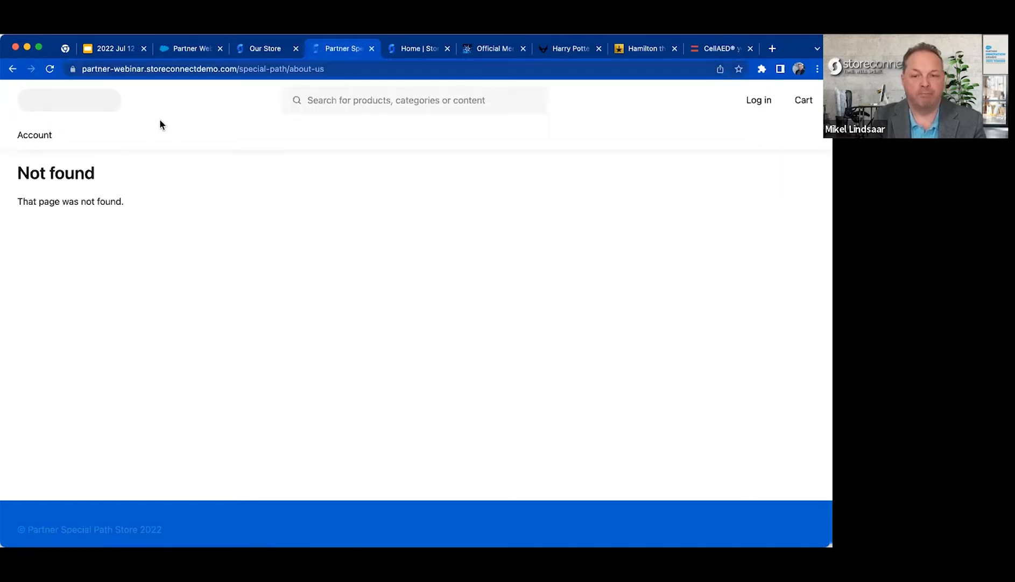
# Switch to Salesforce and review the Partner Special Path Store record's fields and the items available in StoreConnect Config.
pyautogui.click(188, 52)
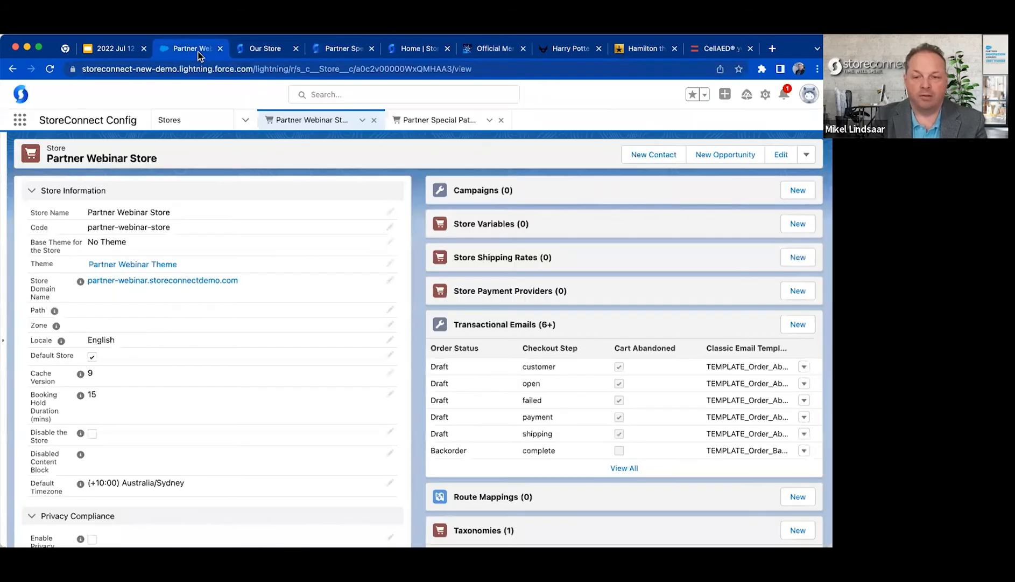
pyautogui.click(425, 121)
pyautogui.scroll(-3, 290, 353)
pyautogui.scroll(3, 279, 256)
pyautogui.scroll(-2, 254, 213)
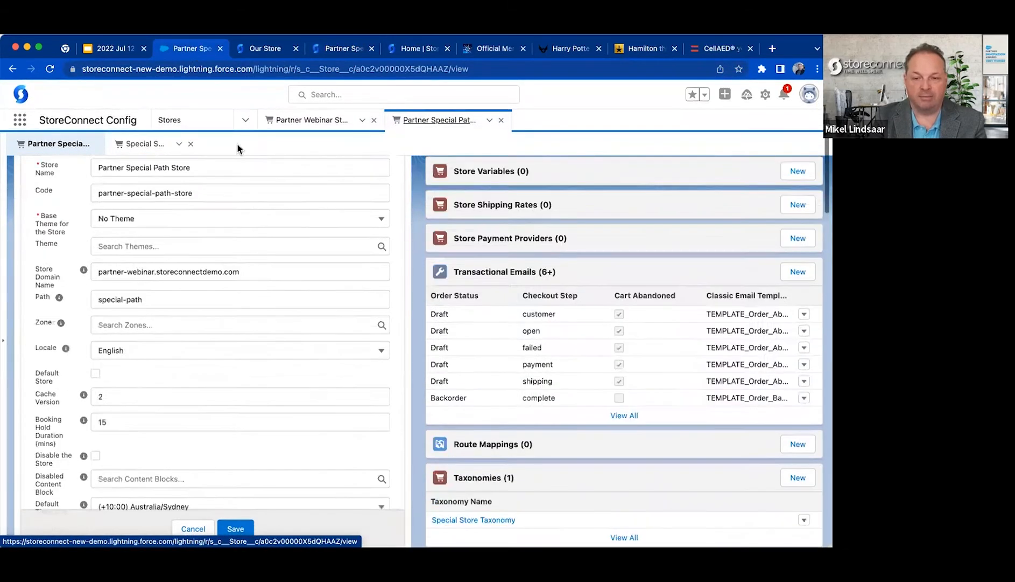
pyautogui.scroll(2, 242, 140)
pyautogui.click(246, 119)
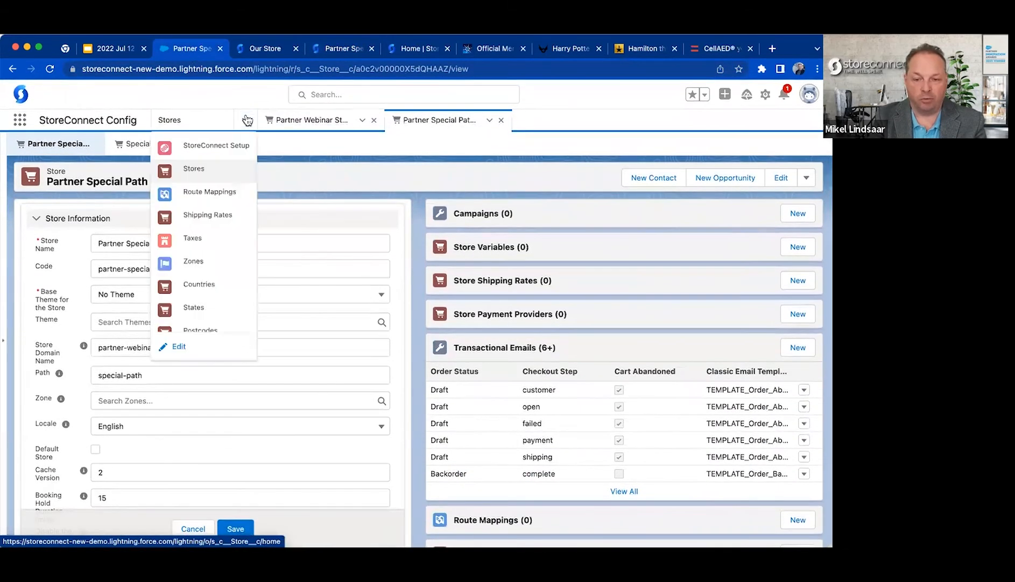
pyautogui.click(302, 164)
# Open the StoreConnect CMS app in a separate browser tab and switch to it.
pyautogui.rightClick(22, 122)
pyautogui.click(21, 121)
pyautogui.click(20, 119)
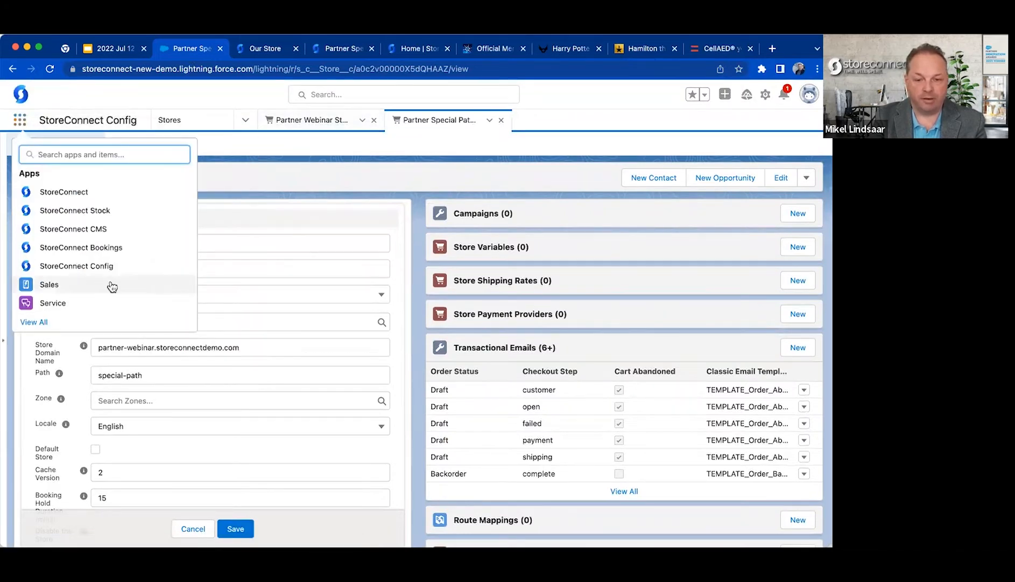
pyautogui.rightClick(97, 233)
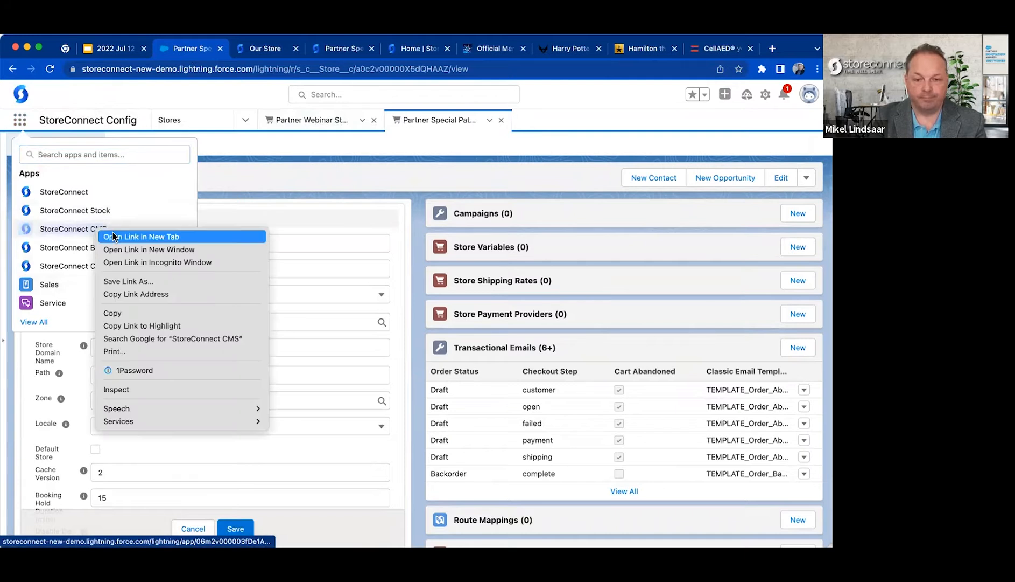
pyautogui.click(113, 235)
pyautogui.click(248, 48)
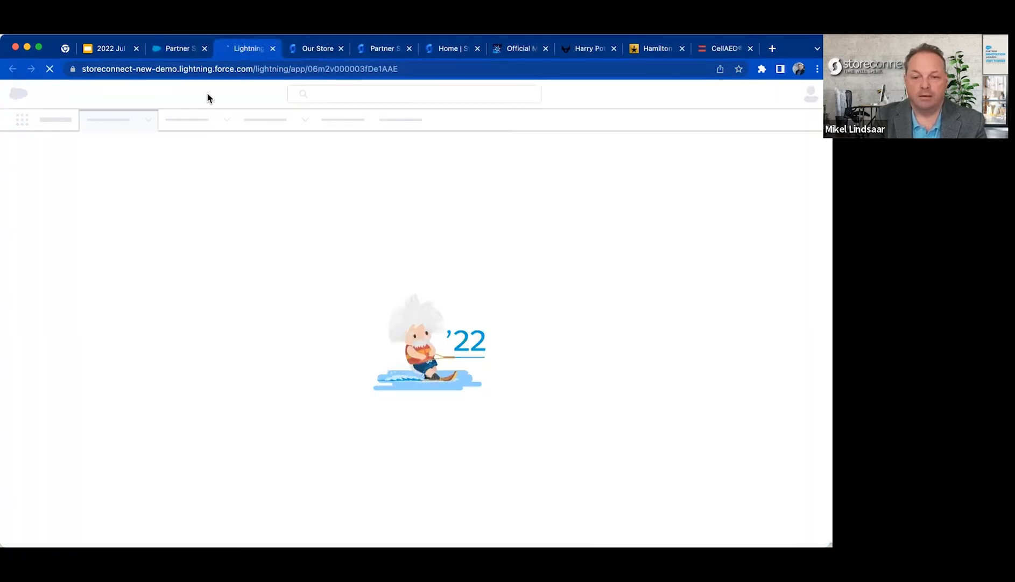
# Show the Pages list in StoreConnect CMS and close the leftover record tabs.
pyautogui.click(238, 121)
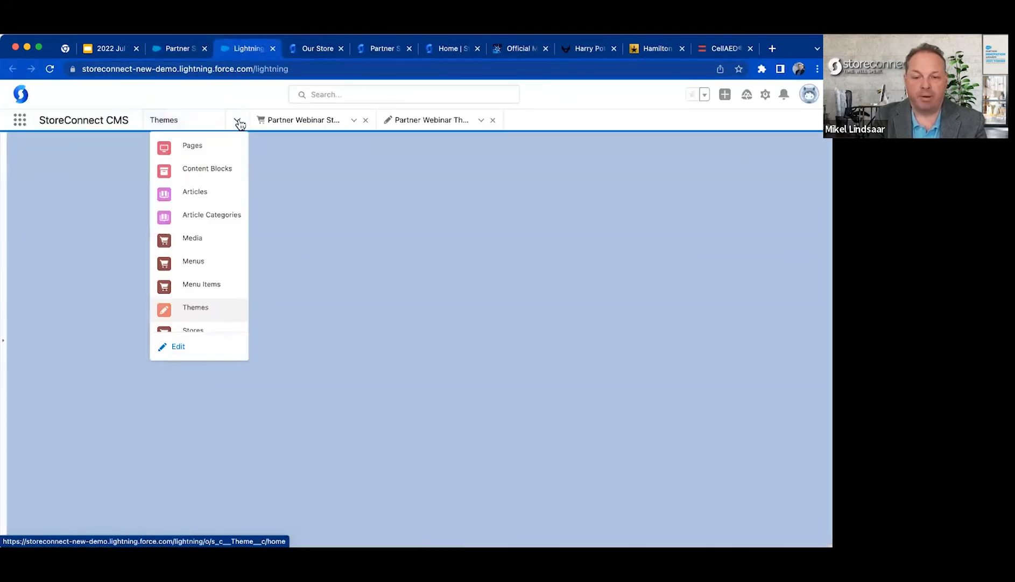
pyautogui.click(220, 145)
pyautogui.click(365, 121)
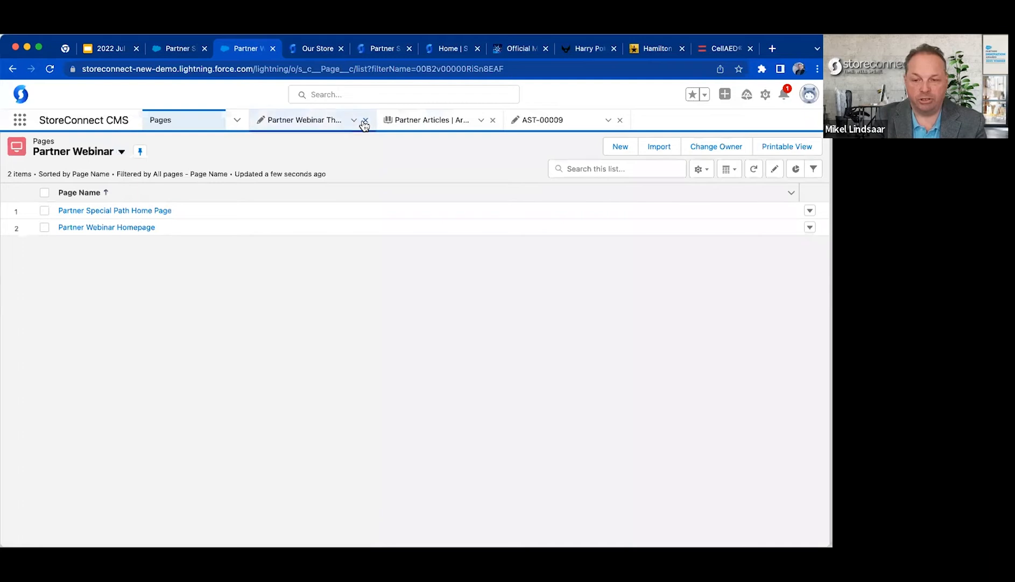
pyautogui.click(365, 120)
pyautogui.click(365, 120)
pyautogui.click(365, 121)
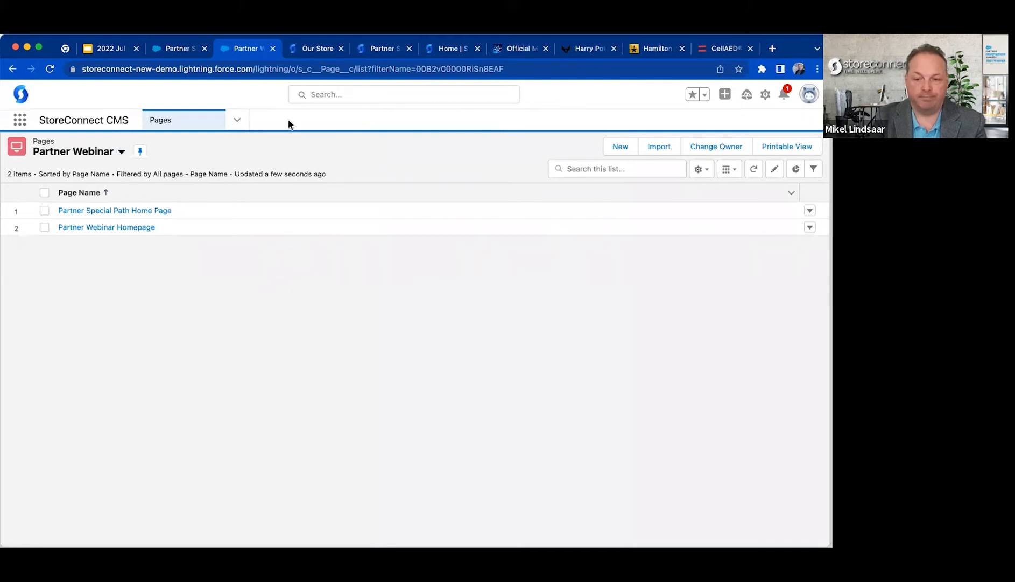
pyautogui.click(241, 122)
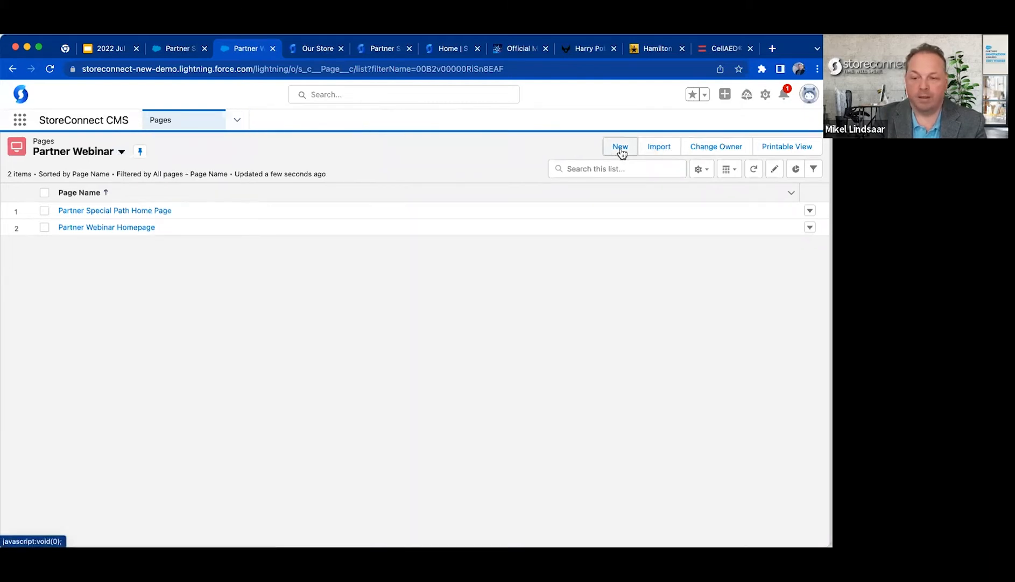
# Start a new page named About Us Partner Special Path Store and assign it to Partner Special Path Store.
pyautogui.click(621, 149)
pyautogui.write('About Us Partner Special Path')
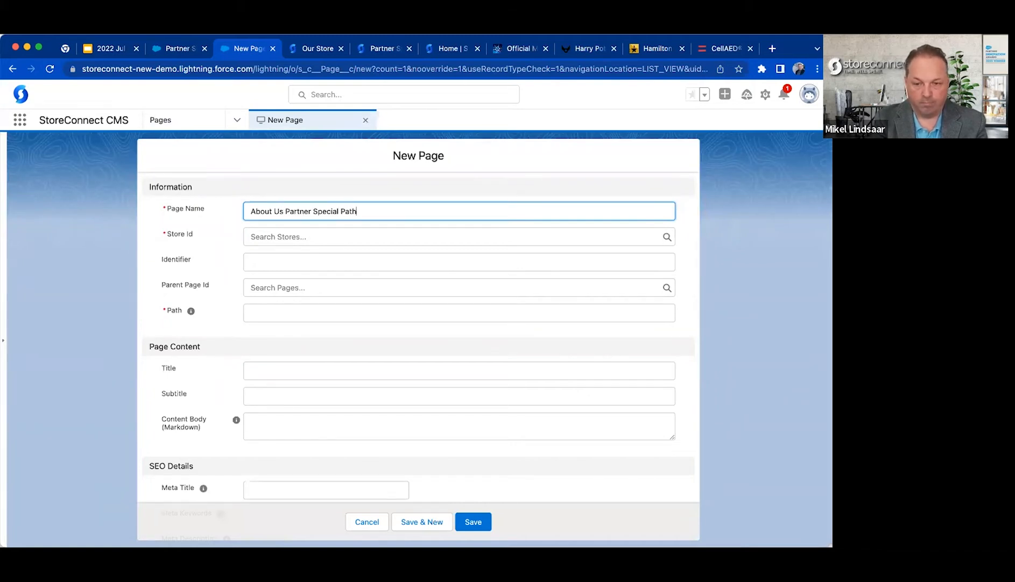
pyautogui.write('e')
pyautogui.press('Tab')
pyautogui.write('speci')
pyautogui.click(295, 288)
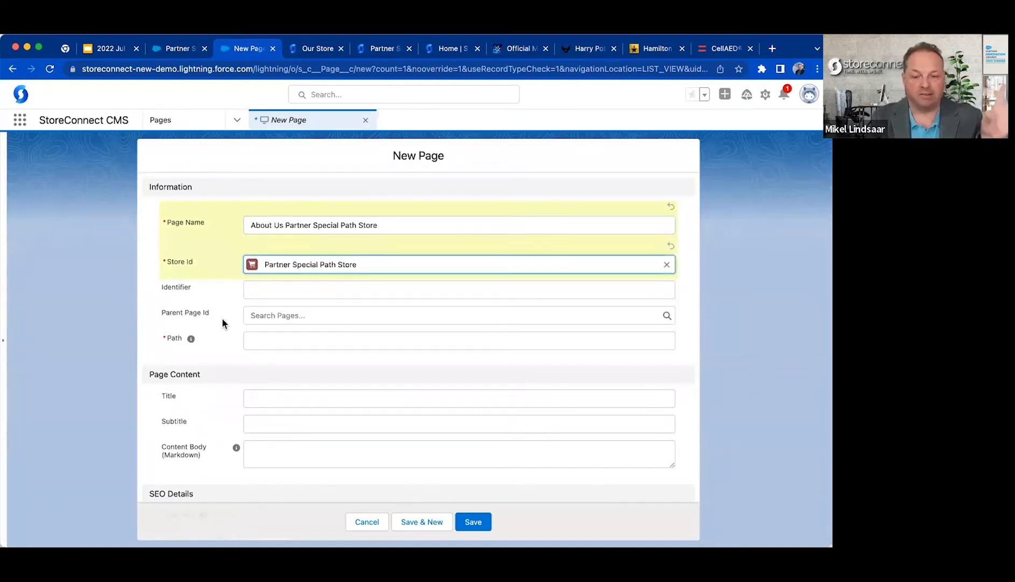
# Give the new page the path about-us, title About Us and content body Special Store, and save it.
pyautogui.click(258, 342)
pyautogui.scroll(-5, 217, 377)
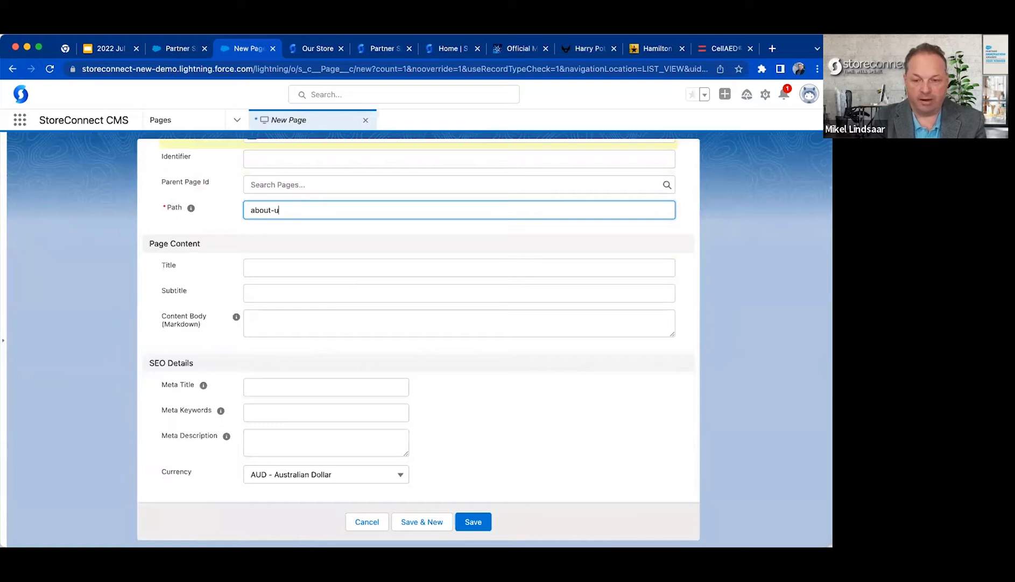
pyautogui.click(276, 265)
pyautogui.write('About Us')
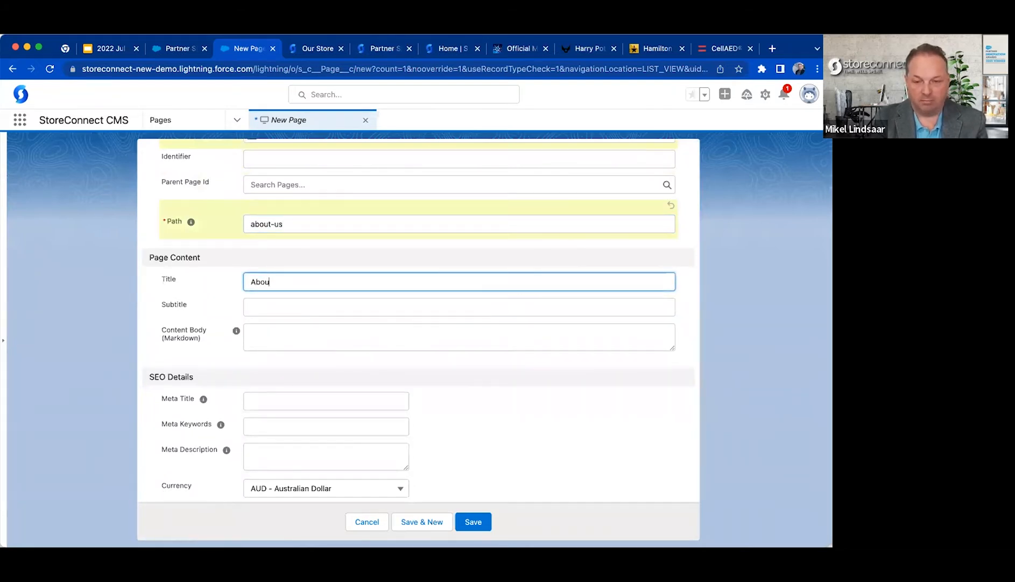
pyautogui.press('Tab')
pyautogui.press('Tab')
pyautogui.press('Tab')
pyautogui.write('Spe')
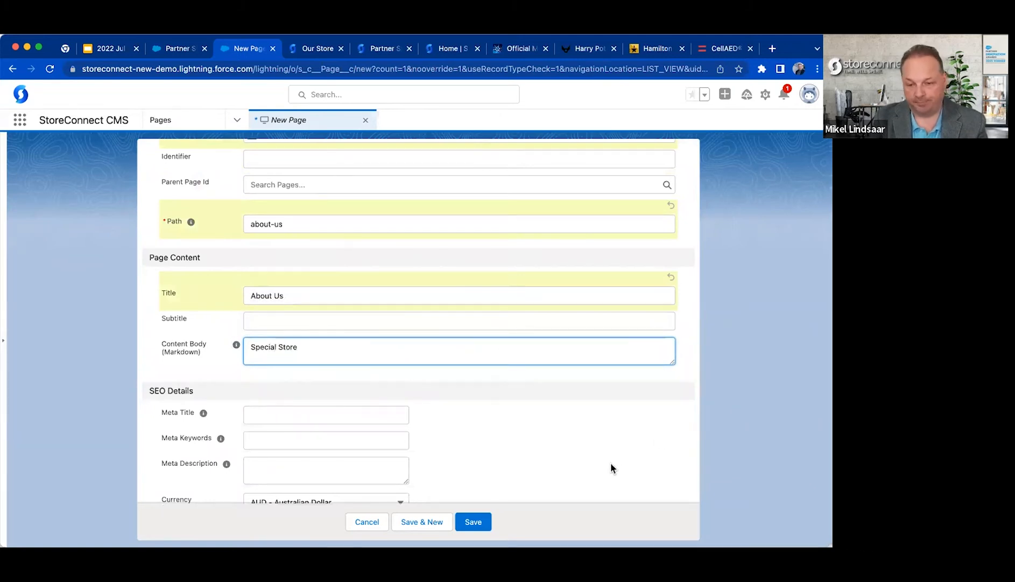
pyautogui.click(473, 520)
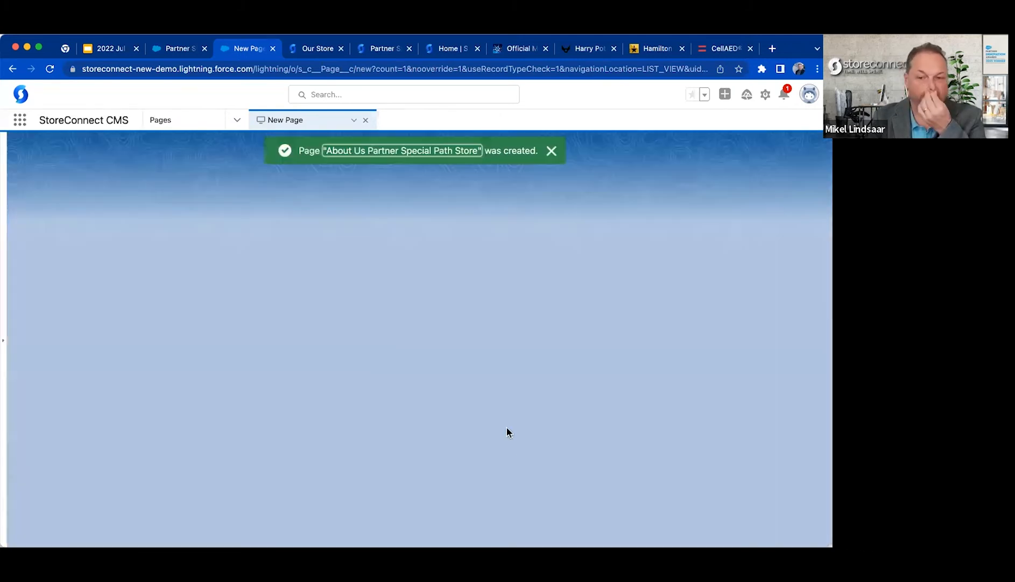
# Search Salesforce for about-us and open the existing page named About us.
pyautogui.press('super+Tab')
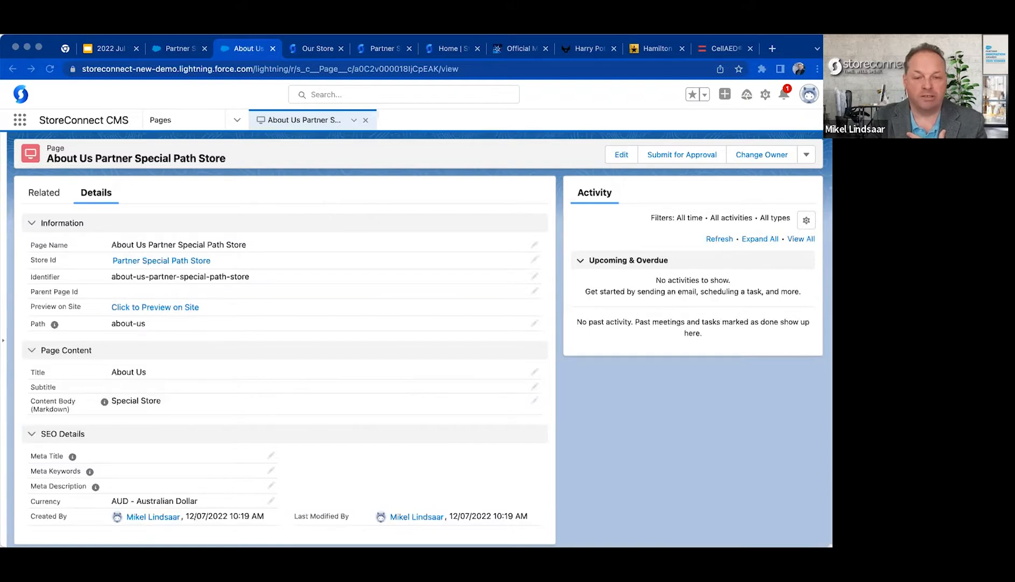
pyautogui.click(339, 95)
pyautogui.write('about-us')
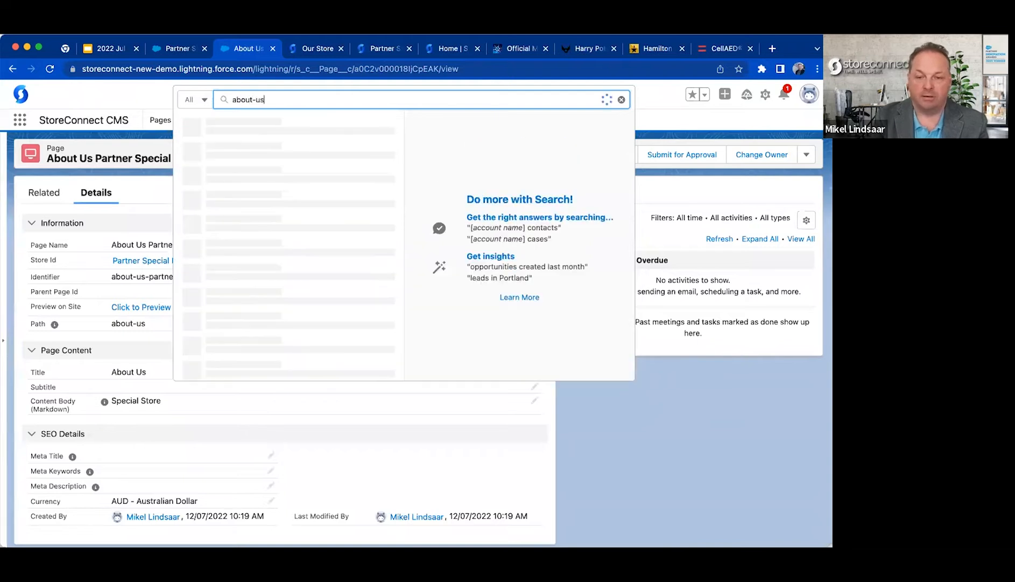
pyautogui.click(340, 123)
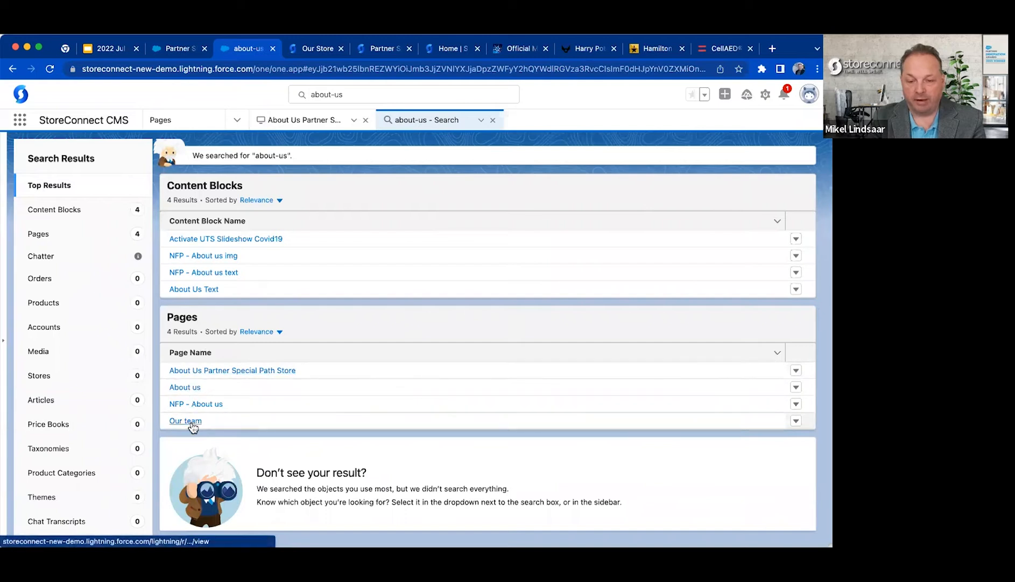
pyautogui.click(189, 387)
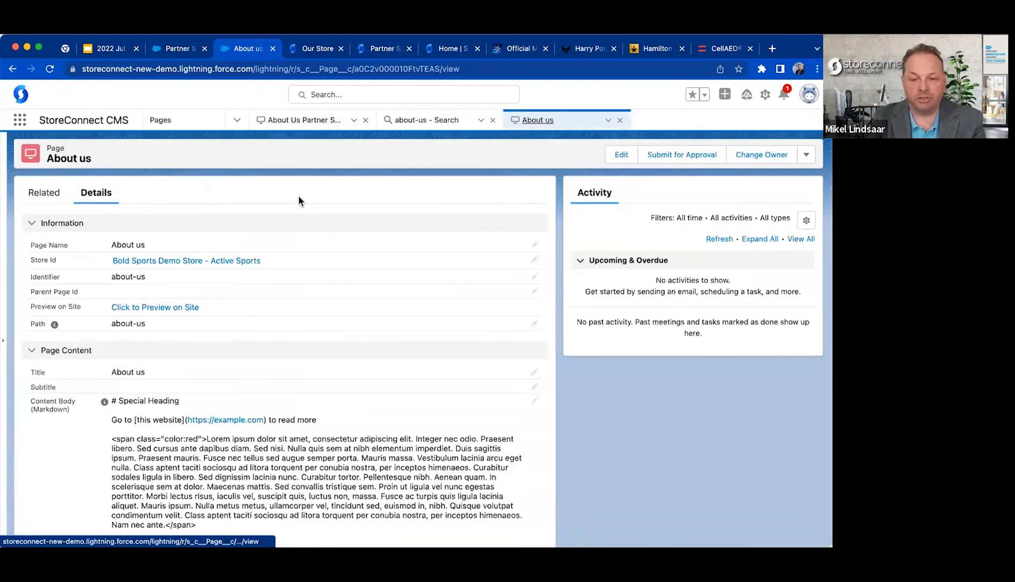
# Check the About us page's identifier, reassign the page to Partner Webinar Store and save it.
pyautogui.moveTo(113, 274); pyautogui.dragTo(146, 276)
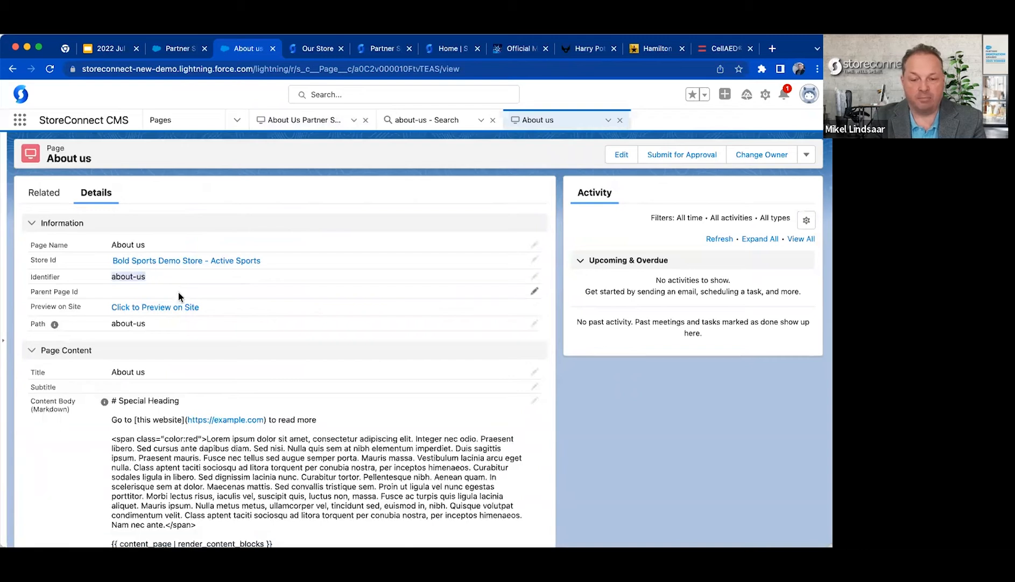
pyautogui.moveTo(170, 265)
pyautogui.click(267, 201)
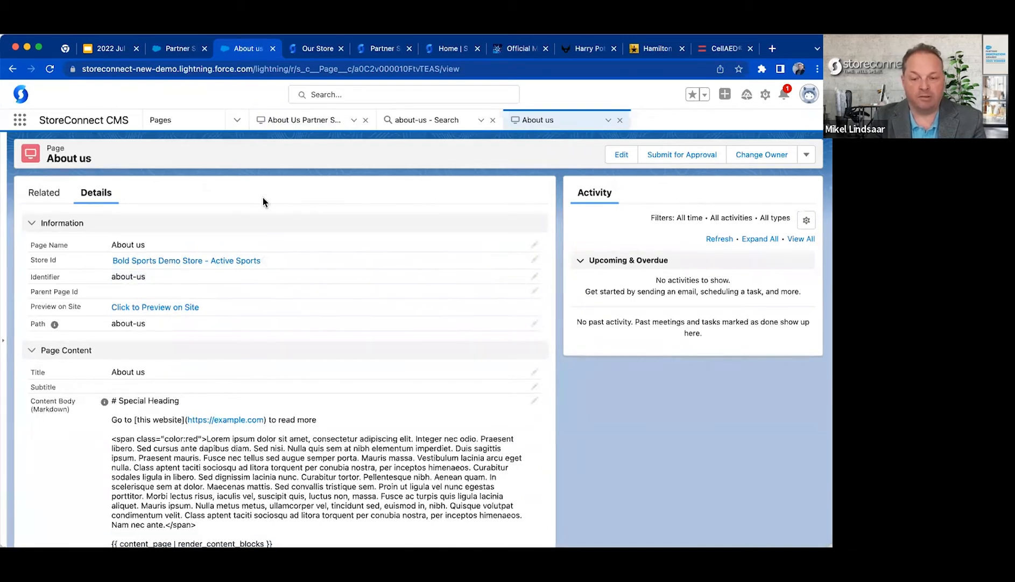
pyautogui.click(535, 260)
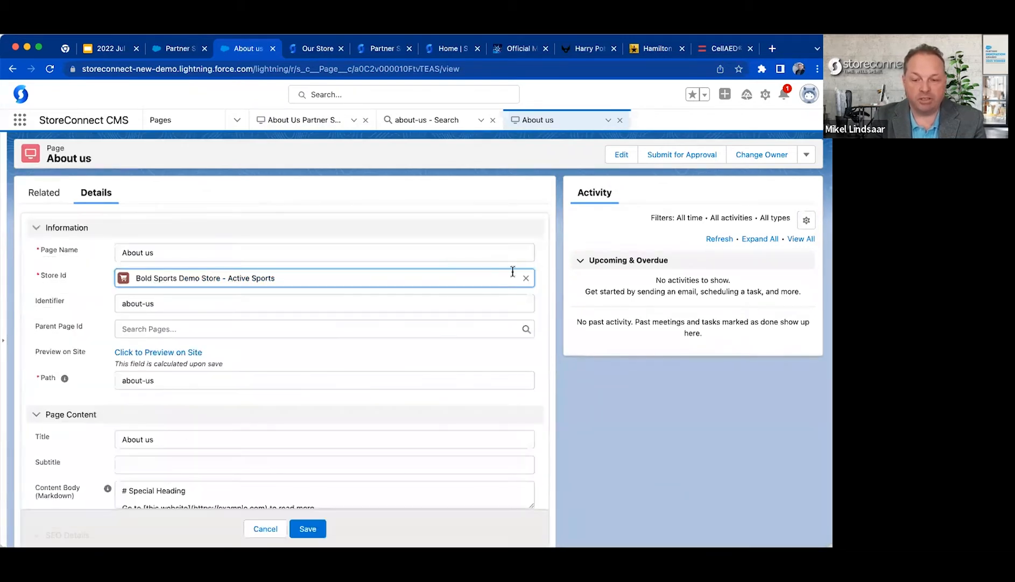
pyautogui.click(526, 278)
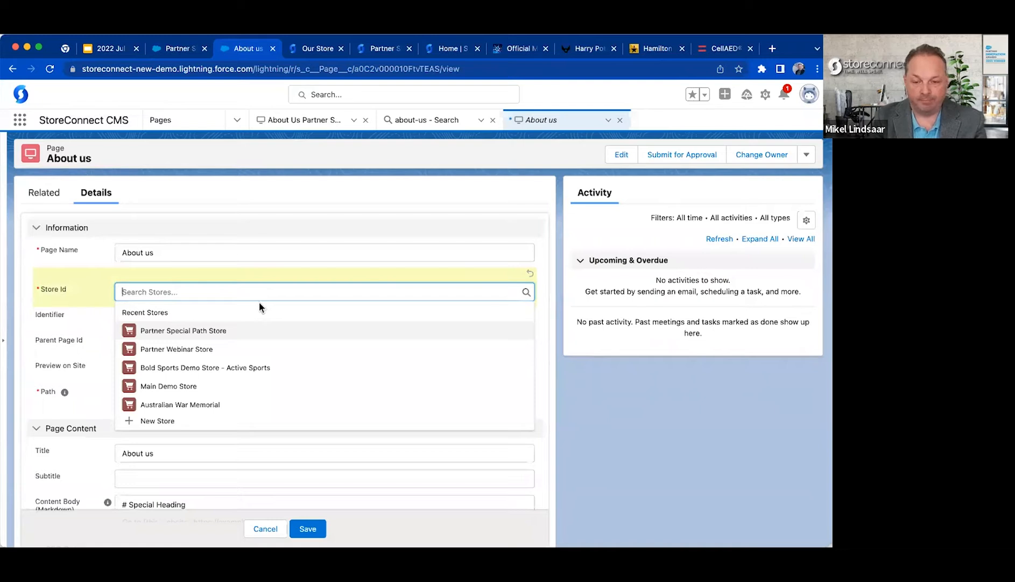
pyautogui.click(221, 348)
pyautogui.click(308, 528)
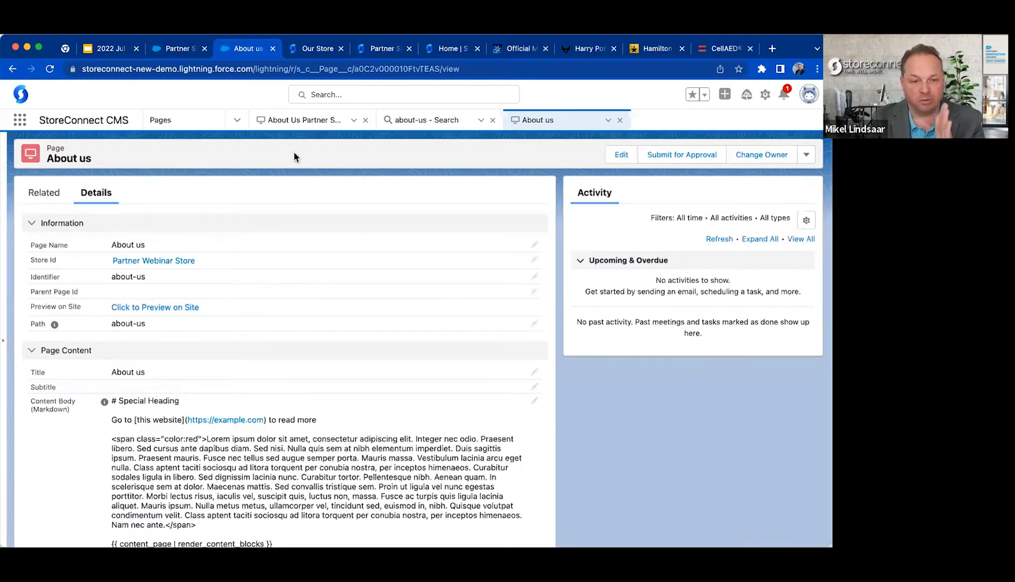
# Load /about-us on the root-domain storefront and review the page.
pyautogui.click(317, 48)
pyautogui.click(304, 68)
pyautogui.write('/about-us')
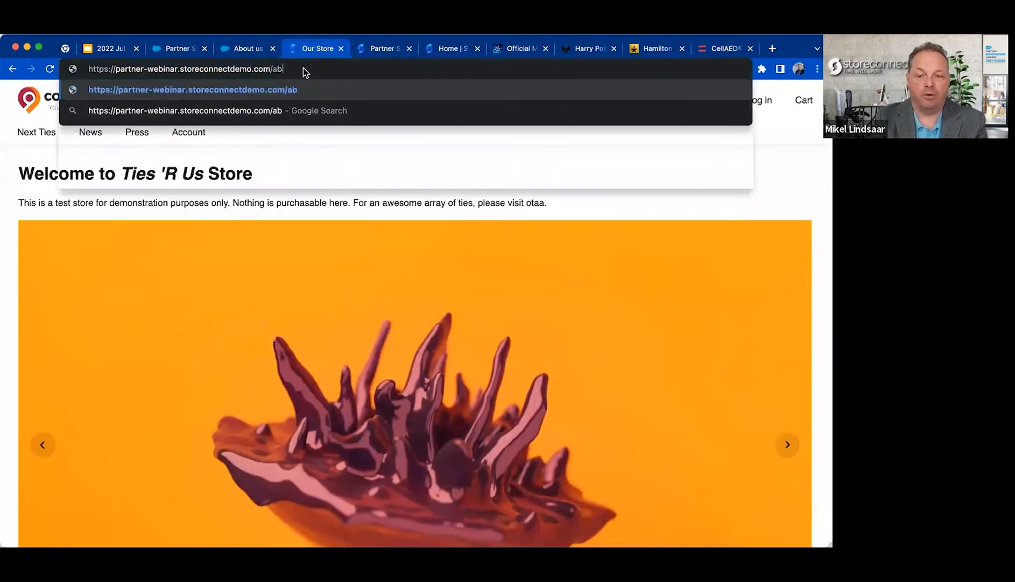
pyautogui.press('Return')
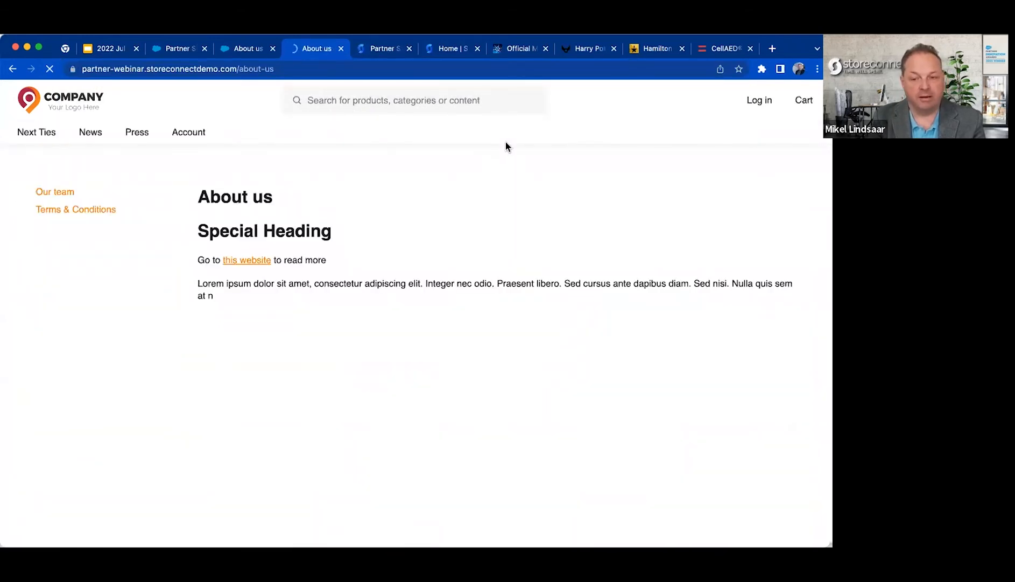
pyautogui.scroll(-3, 402, 274)
pyautogui.scroll(3, 401, 275)
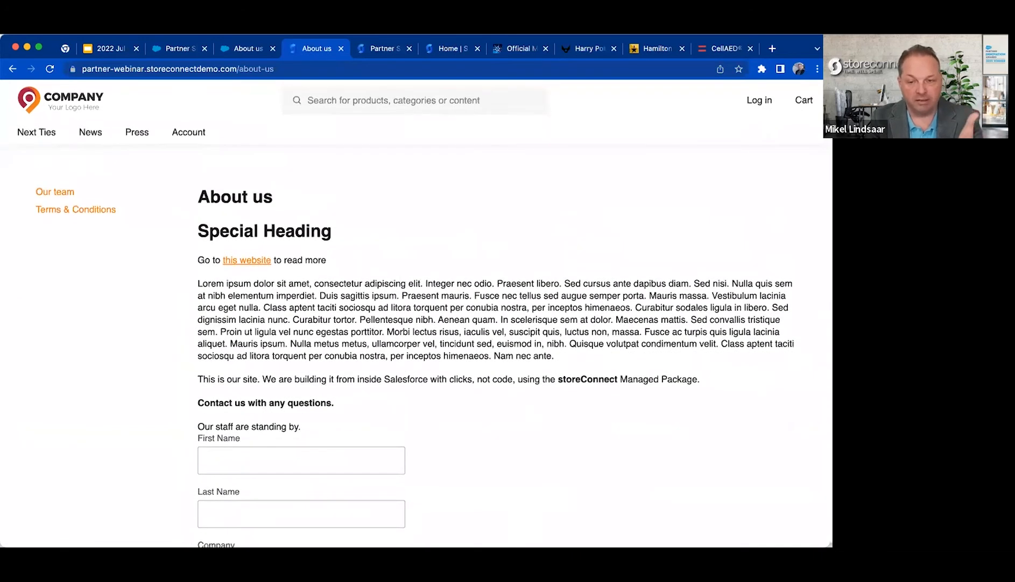
# Reload the /special-path/about-us page on the second storefront and examine its title and content.
pyautogui.click(385, 49)
pyautogui.click(340, 66)
pyautogui.press('Return')
pyautogui.moveTo(37, 183); pyautogui.dragTo(124, 250)
pyautogui.click(318, 153)
pyautogui.moveTo(160, 217); pyautogui.dragTo(173, 178)
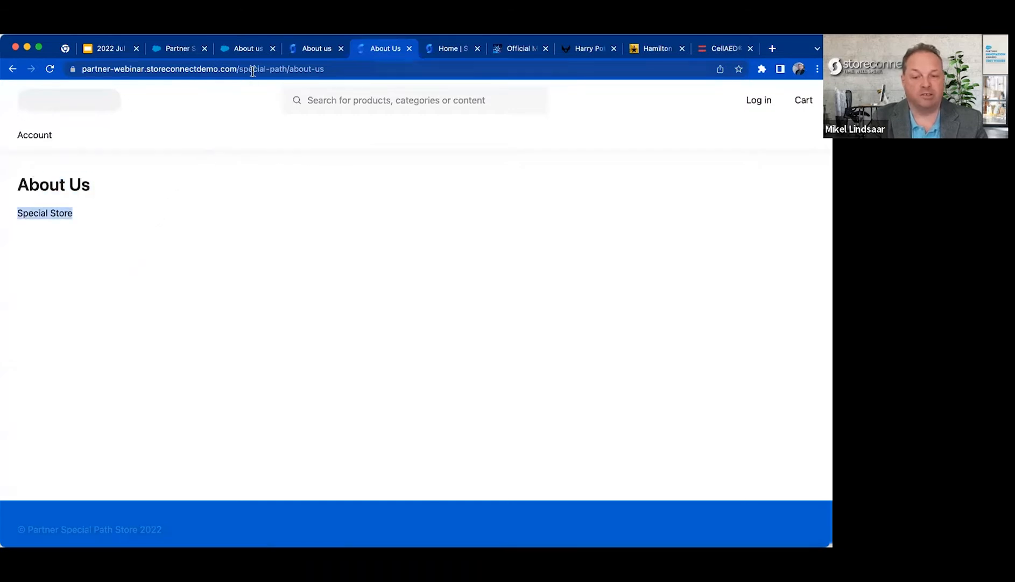
# Remove special-path from the web address and load the root-domain /about-us page for comparison.
pyautogui.doubleClick(287, 70)
pyautogui.moveTo(313, 70); pyautogui.dragTo(268, 70)
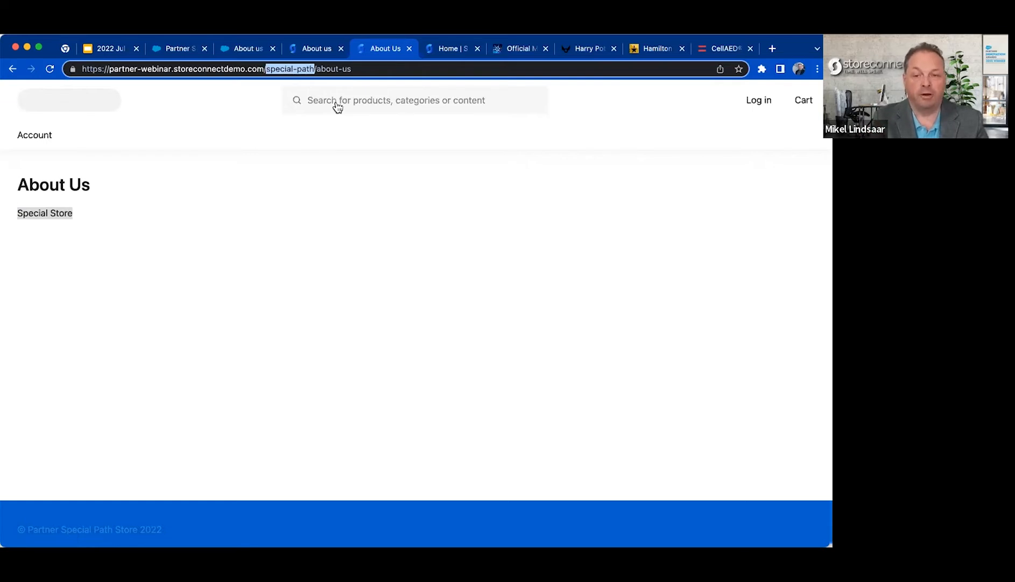
pyautogui.press('BackSpace')
pyautogui.press('Return')
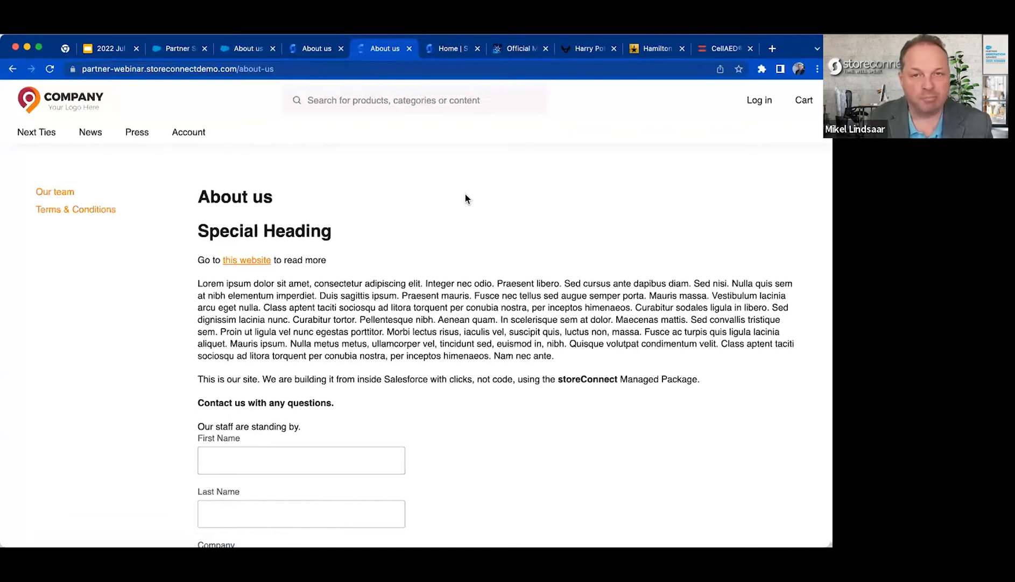
# Review the root-domain about-us page, then go back to the /special-path/about-us page for comparison.
pyautogui.scroll(-3, 495, 404)
pyautogui.scroll(3, 495, 404)
pyautogui.click(12, 68)
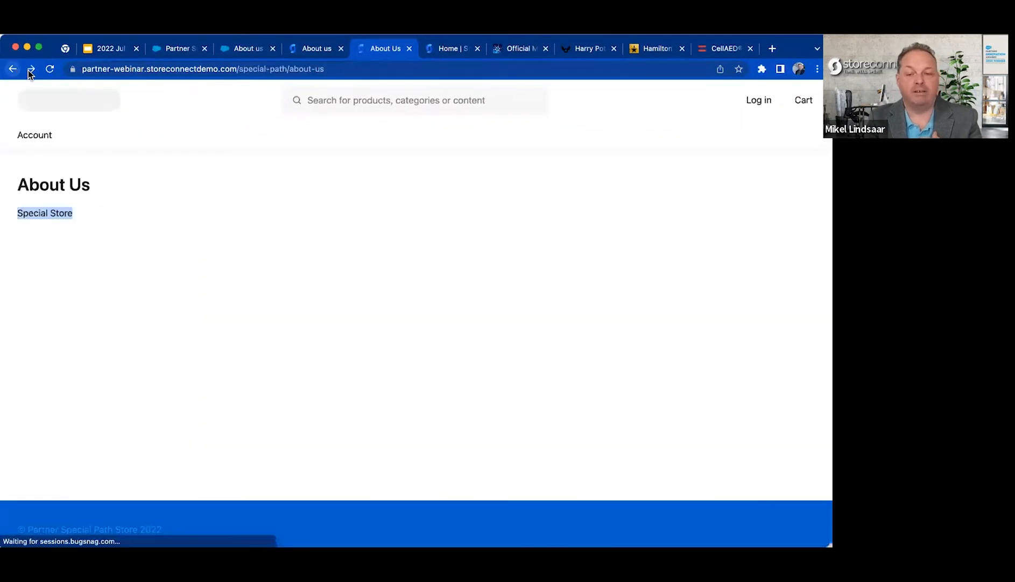
pyautogui.click(280, 191)
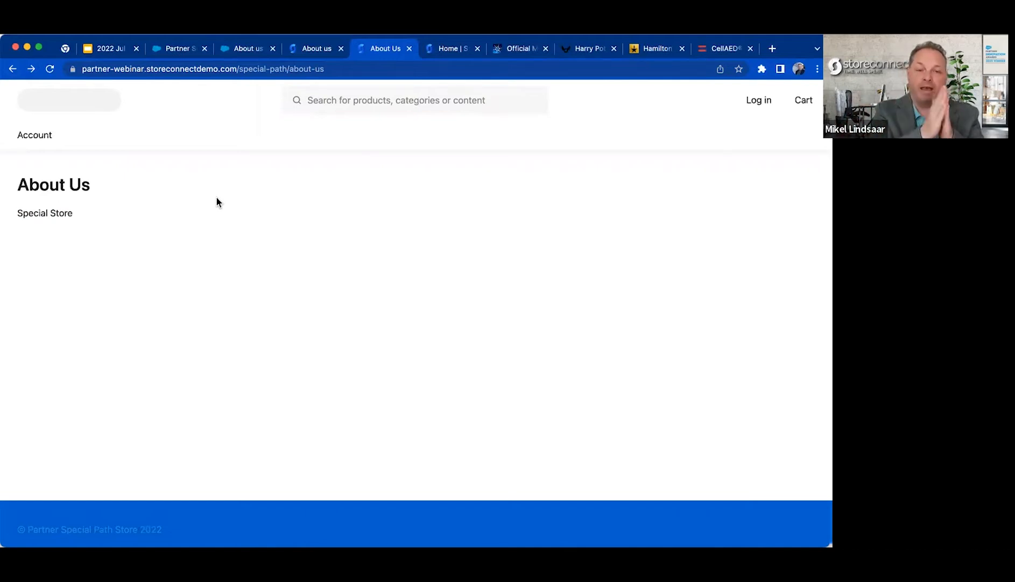
# Open the About us page record in StoreConnect CMS and examine its Markdown content body down to the render_content_blocks line.
pyautogui.click(317, 49)
pyautogui.click(174, 52)
pyautogui.click(240, 51)
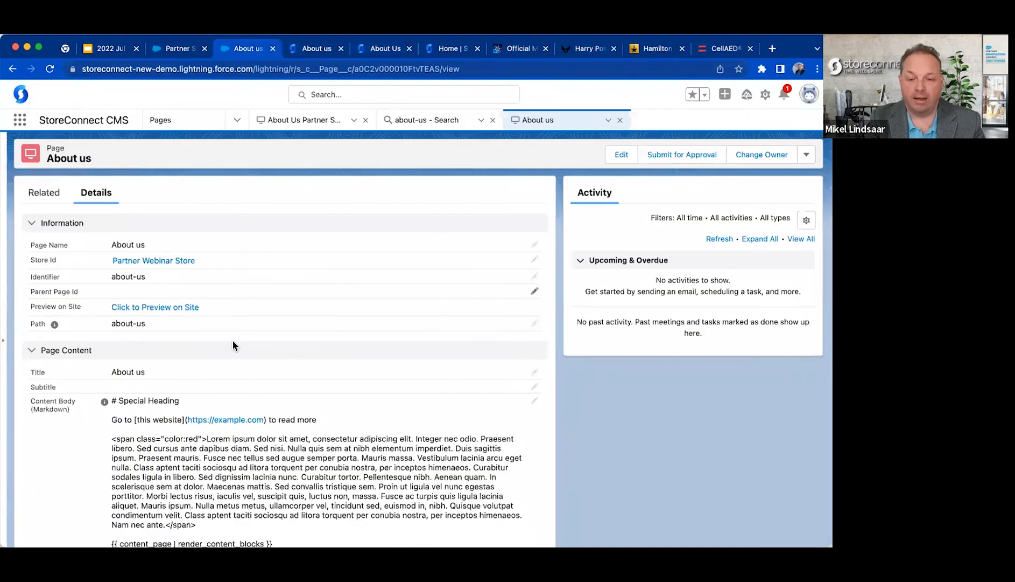
pyautogui.scroll(-5, 221, 380)
pyautogui.moveTo(379, 391); pyautogui.dragTo(230, 271)
pyautogui.click(227, 251)
pyautogui.moveTo(134, 308); pyautogui.dragTo(81, 310)
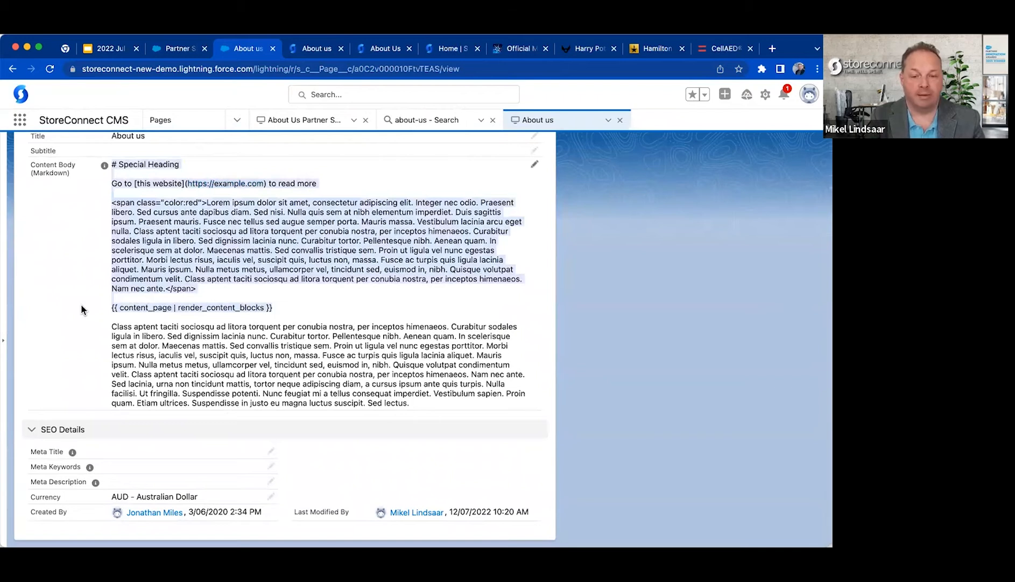
# Delete the Pop Up Alert content block from the About us page's related content blocks.
pyautogui.scroll(5, 81, 310)
pyautogui.click(48, 201)
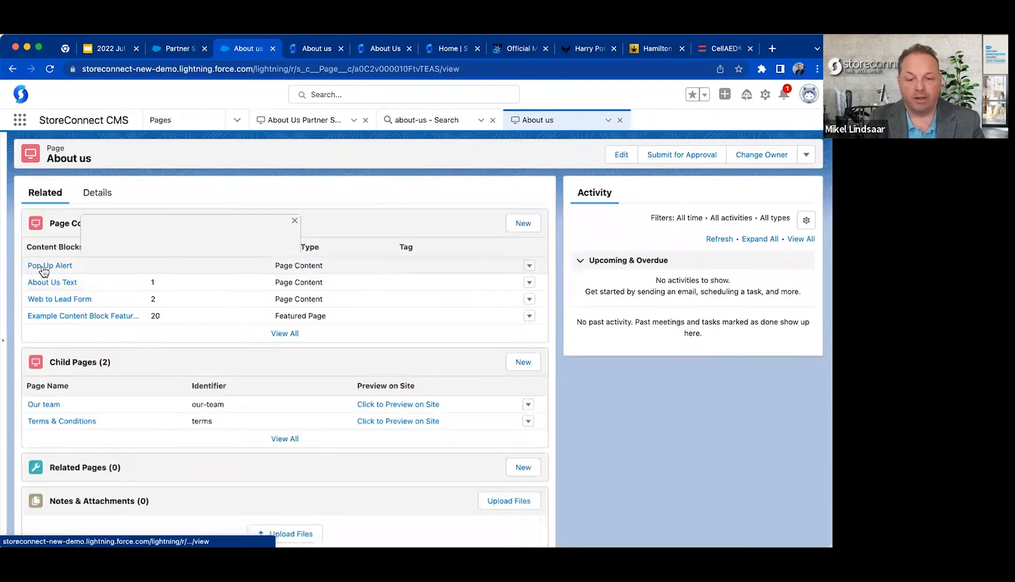
pyautogui.click(530, 266)
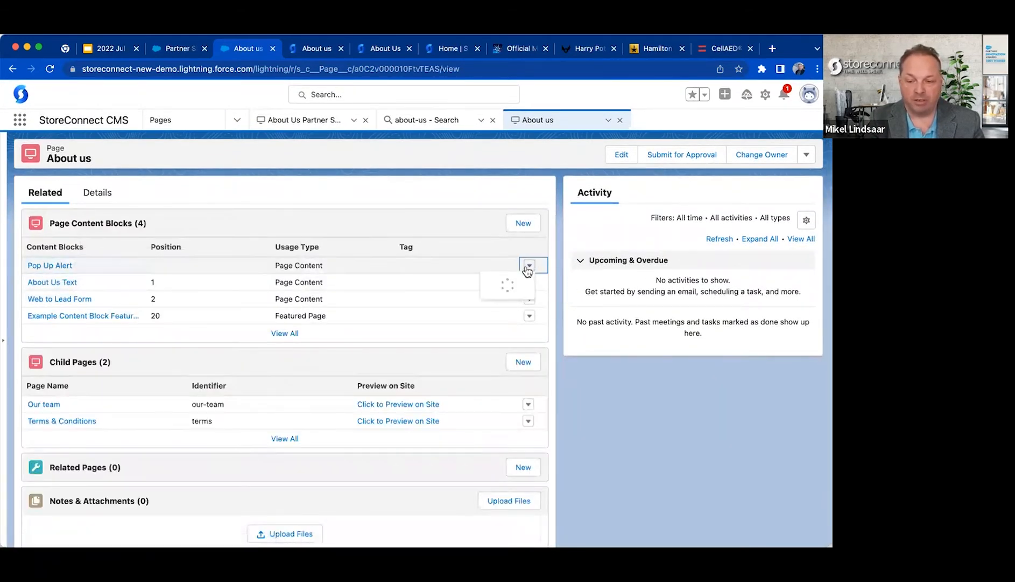
pyautogui.click(506, 301)
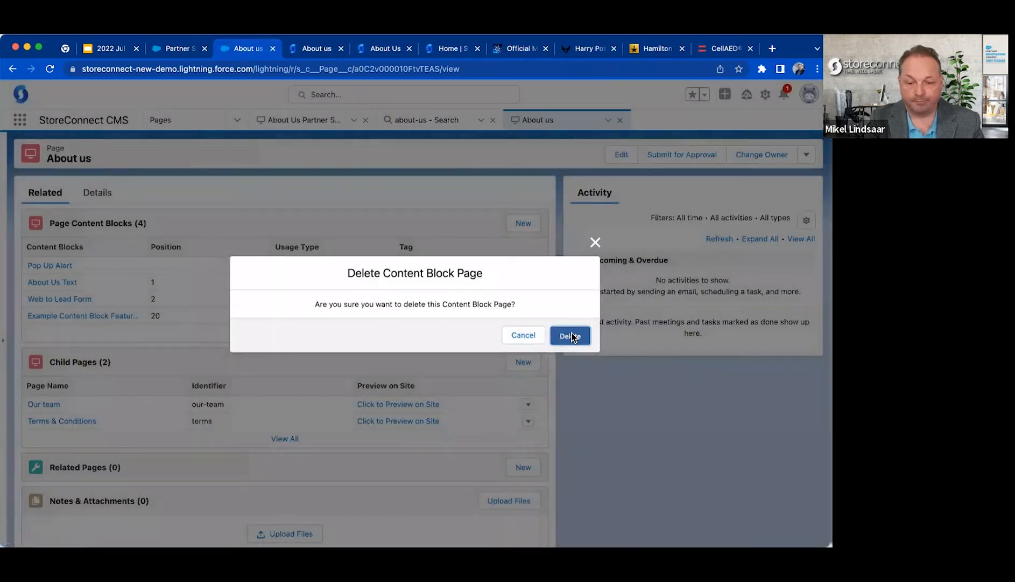
pyautogui.click(571, 336)
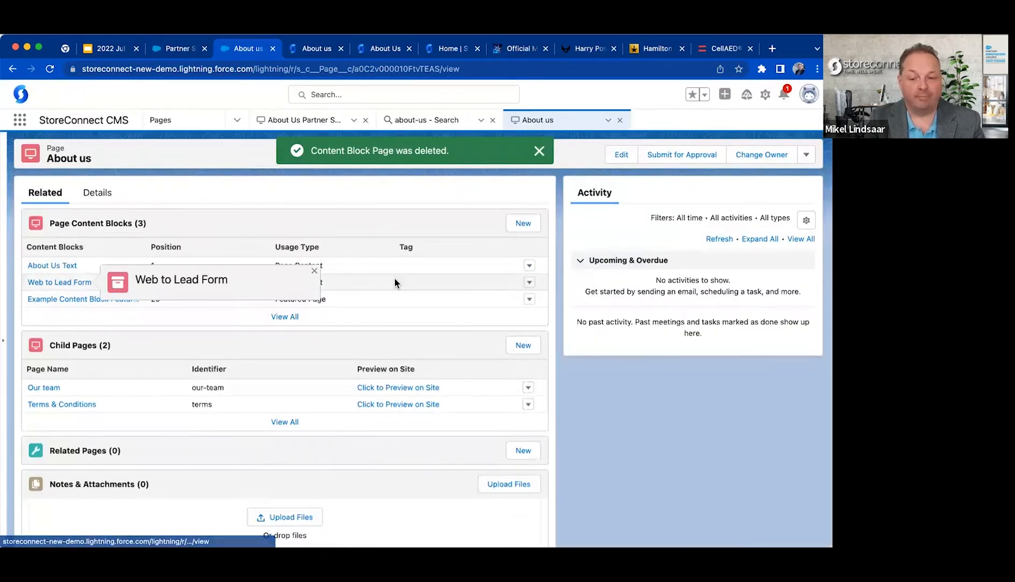
# Check the root-domain about-us storefront page against the content blocks listed on the About us record.
pyautogui.click(303, 49)
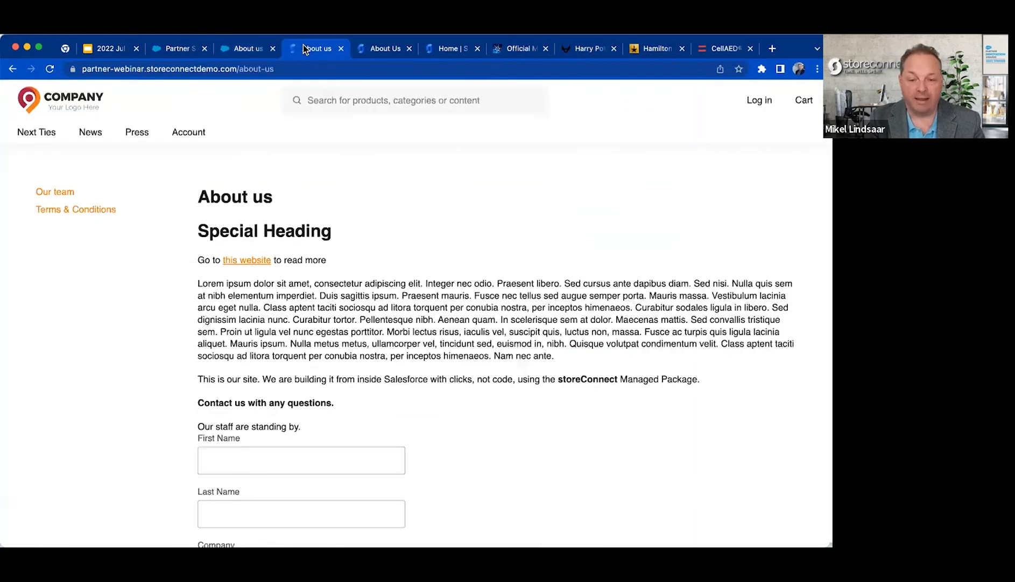
pyautogui.click(251, 49)
pyautogui.click(183, 50)
pyautogui.click(237, 48)
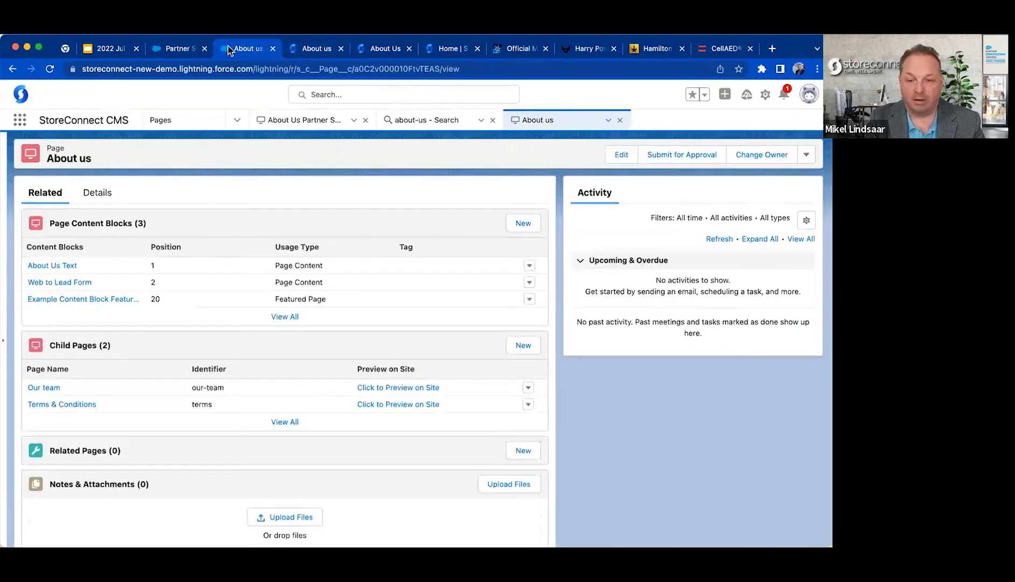
# Add the Web to Lead Form content block to the About Us Partner Special Path Store page and close the about-us search.
pyautogui.click(427, 120)
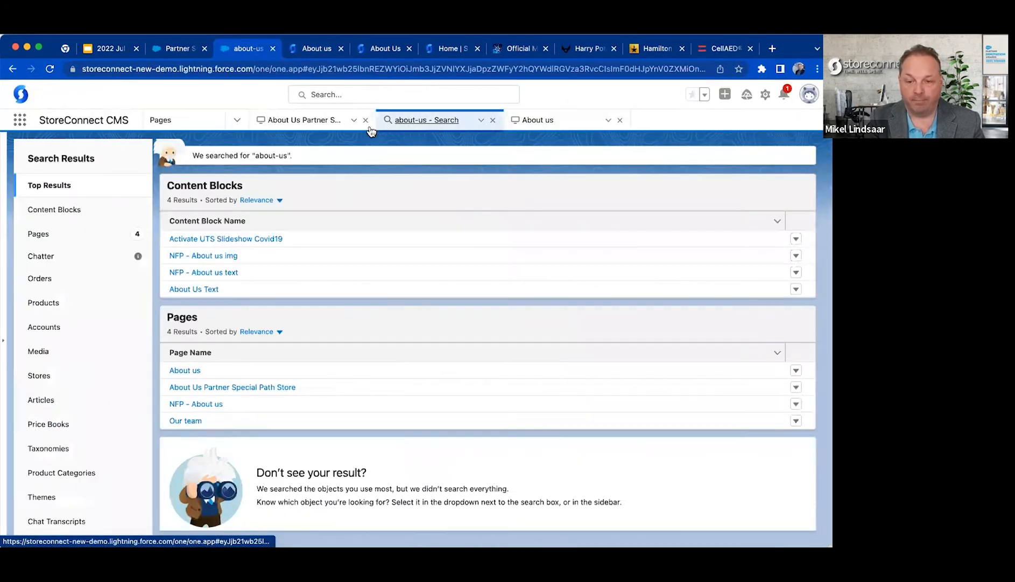
pyautogui.click(304, 121)
pyautogui.click(41, 194)
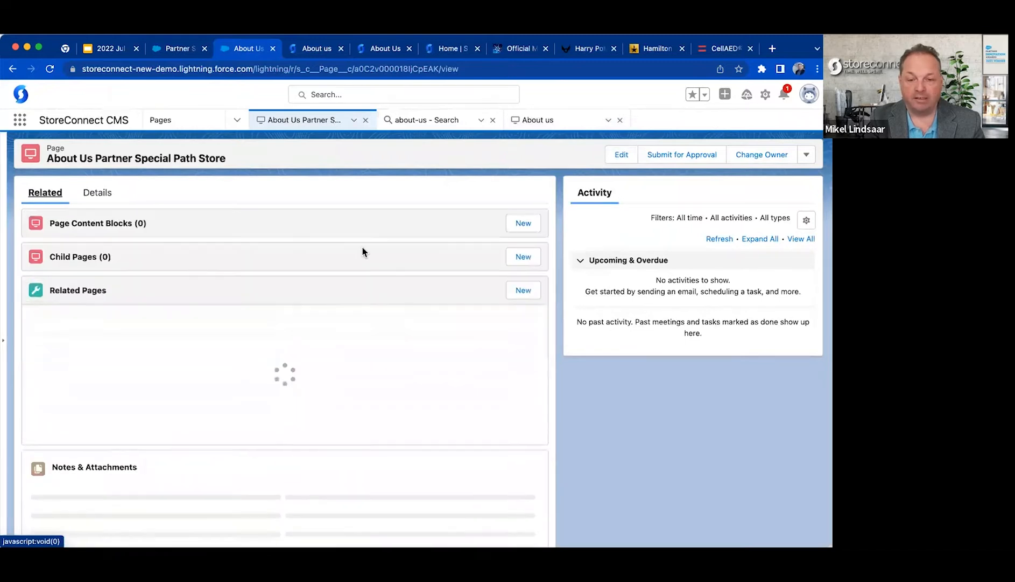
pyautogui.click(522, 225)
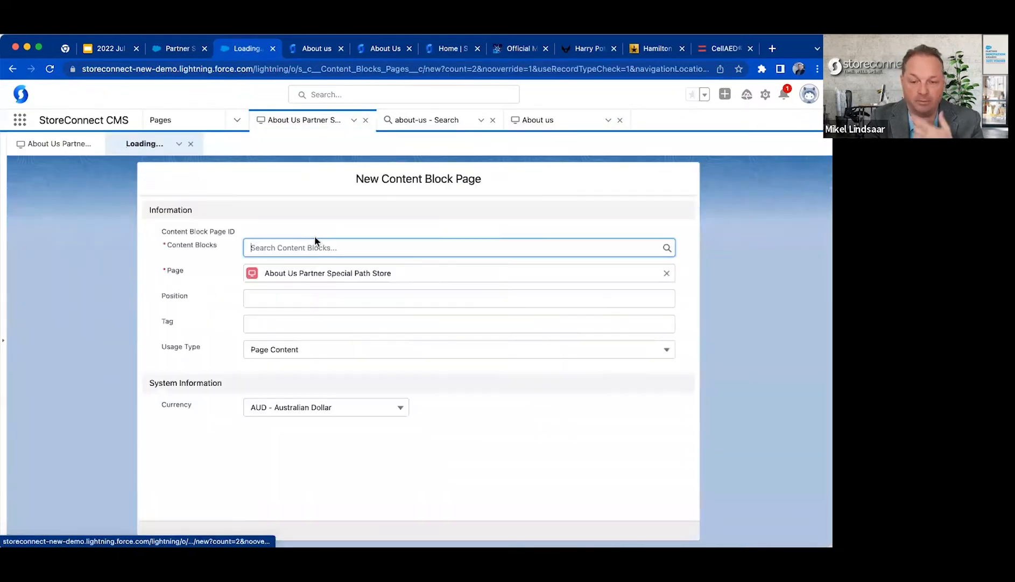
pyautogui.write('web')
pyautogui.press('Down')
pyautogui.press('Return')
pyautogui.click(485, 521)
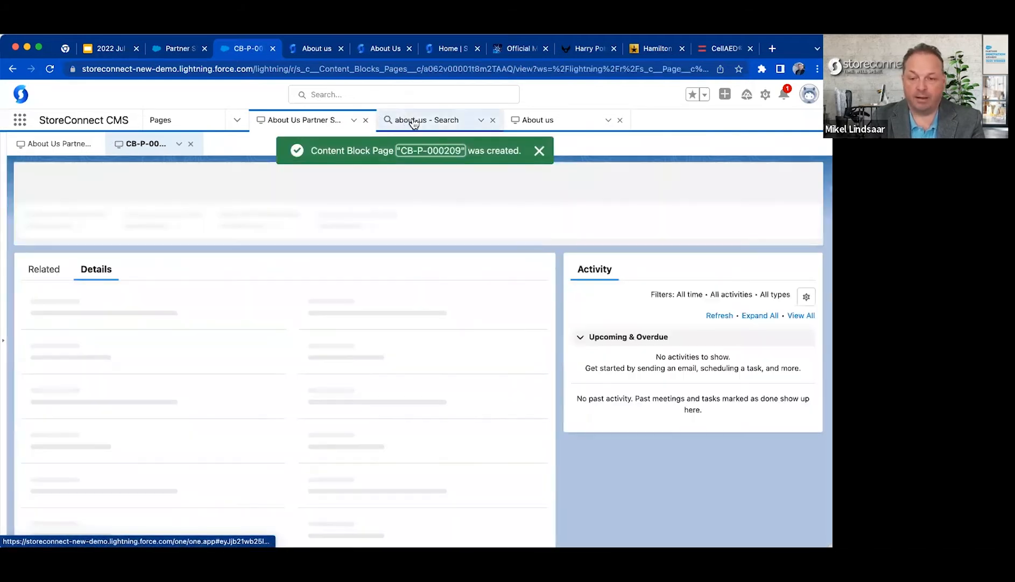
pyautogui.click(493, 119)
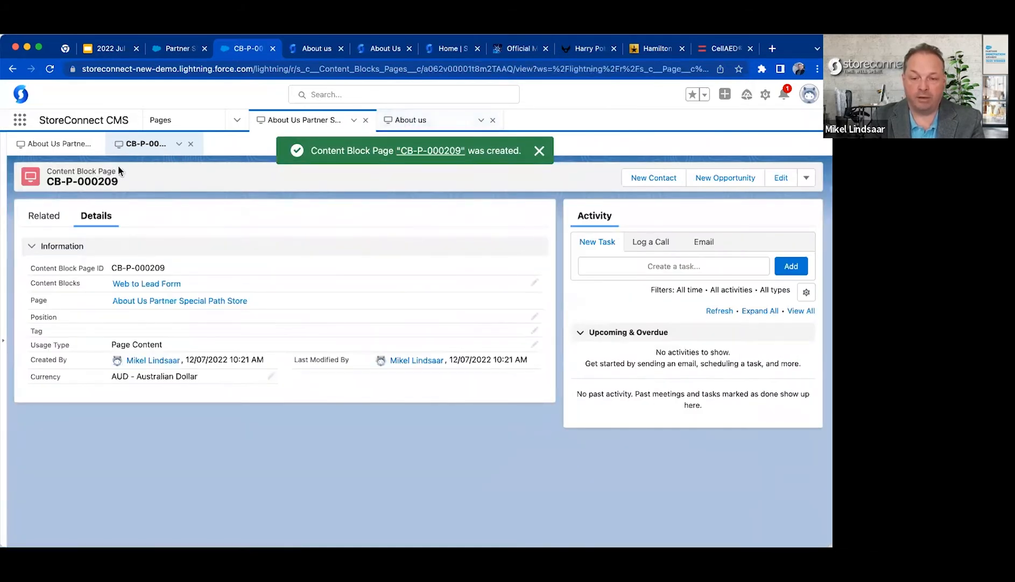
# Copy the {{ content_page | render_content_blocks }} line from the About us page's content body, leaving the edit without saving.
pyautogui.click(58, 143)
pyautogui.click(411, 119)
pyautogui.scroll(-2, 329, 359)
pyautogui.scroll(2, 253, 211)
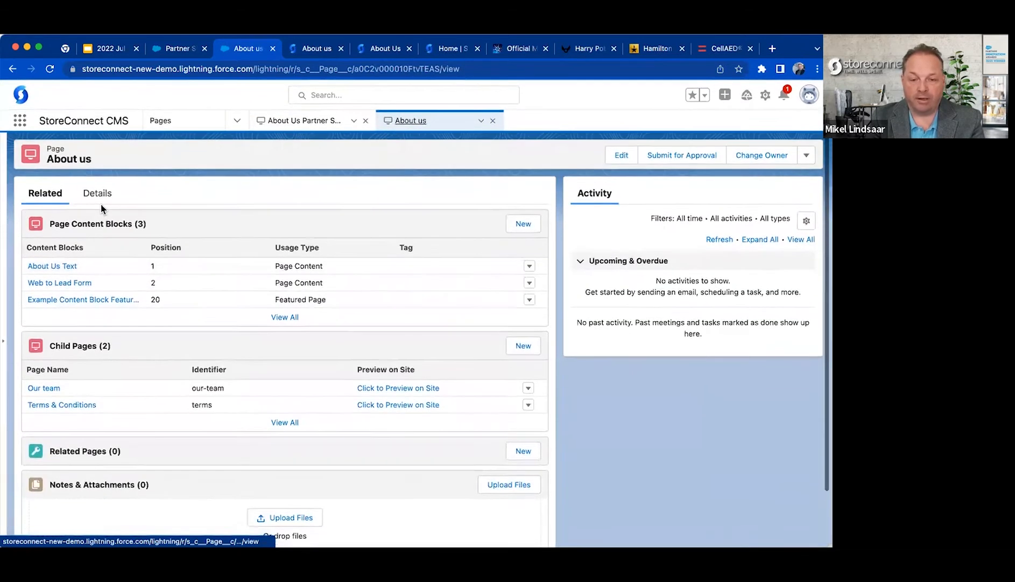
pyautogui.click(99, 195)
pyautogui.scroll(-5, 234, 329)
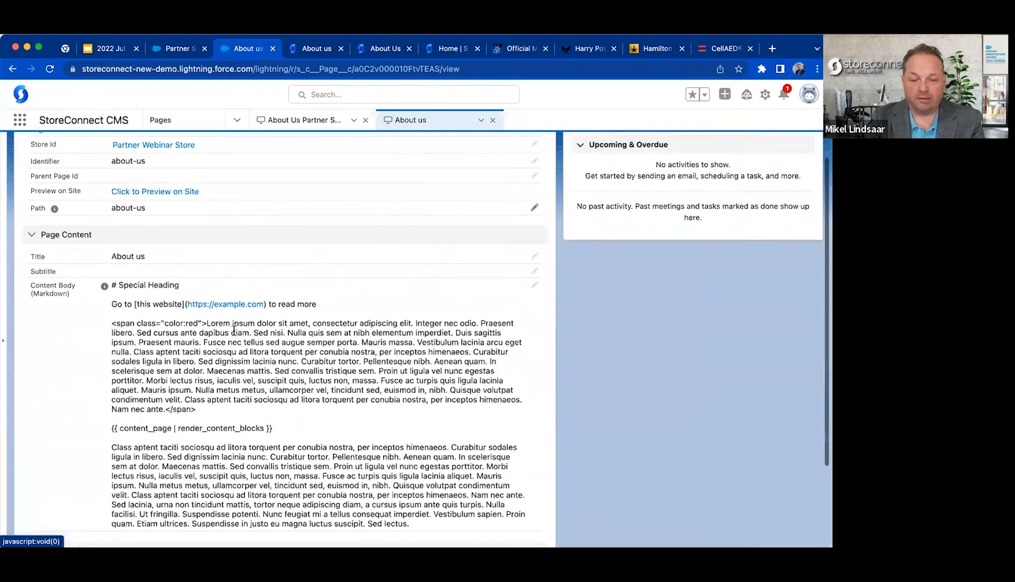
pyautogui.moveTo(106, 308)
pyautogui.mouseDown()
pyautogui.moveTo(281, 306)
pyautogui.moveTo(104, 309)
pyautogui.mouseUp()
pyautogui.click(281, 307)
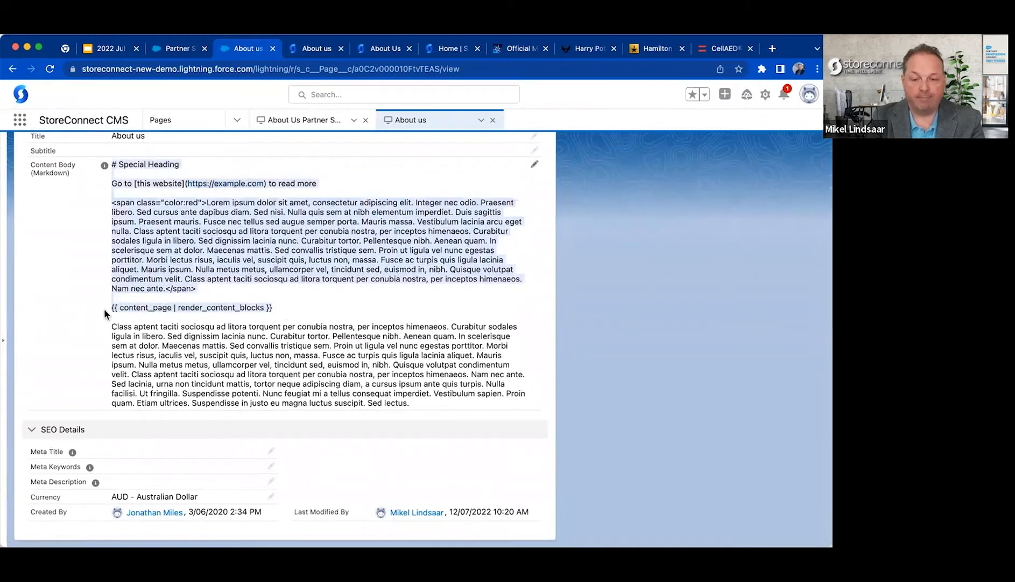
pyautogui.doubleClick(125, 310)
pyautogui.hotkey('ctrl', 'v')
pyautogui.scroll(5, 270, 315)
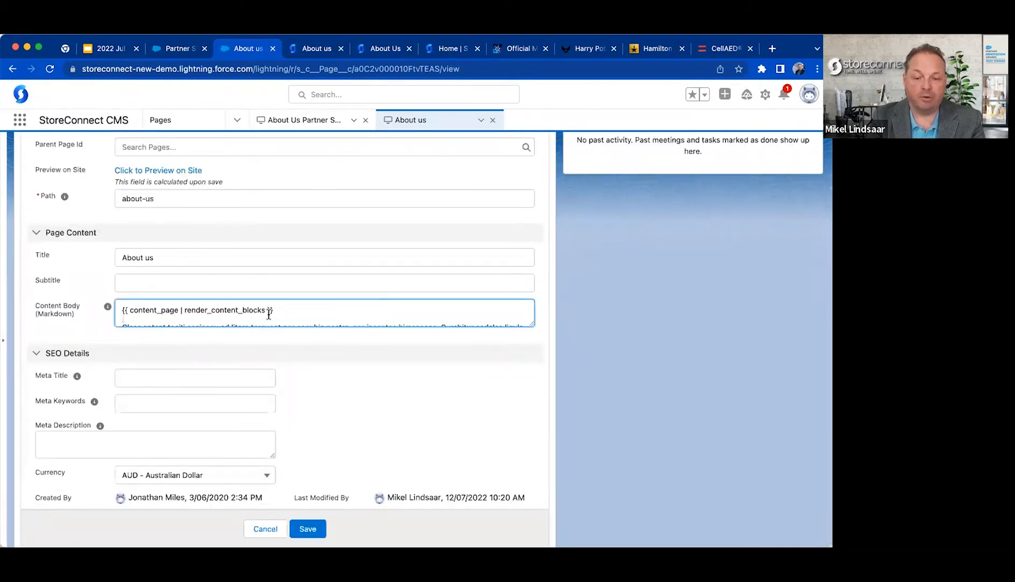
pyautogui.tripleClick(270, 310)
pyautogui.press('super+c')
pyautogui.click(266, 528)
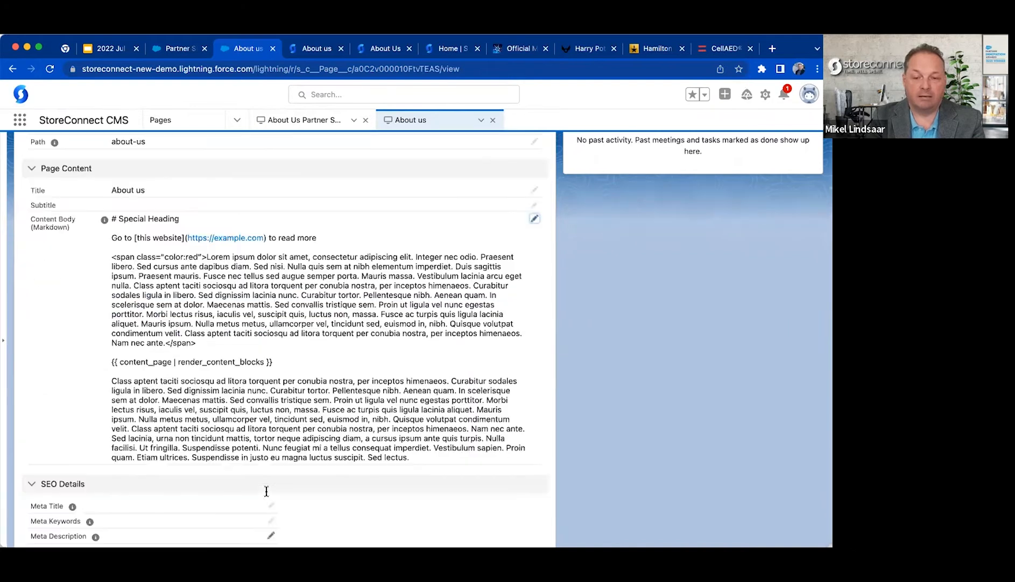
# Append {{ content_page | render_content_blocks }} to the content body of the About Us Partner Special Path Store page and save it.
pyautogui.click(317, 121)
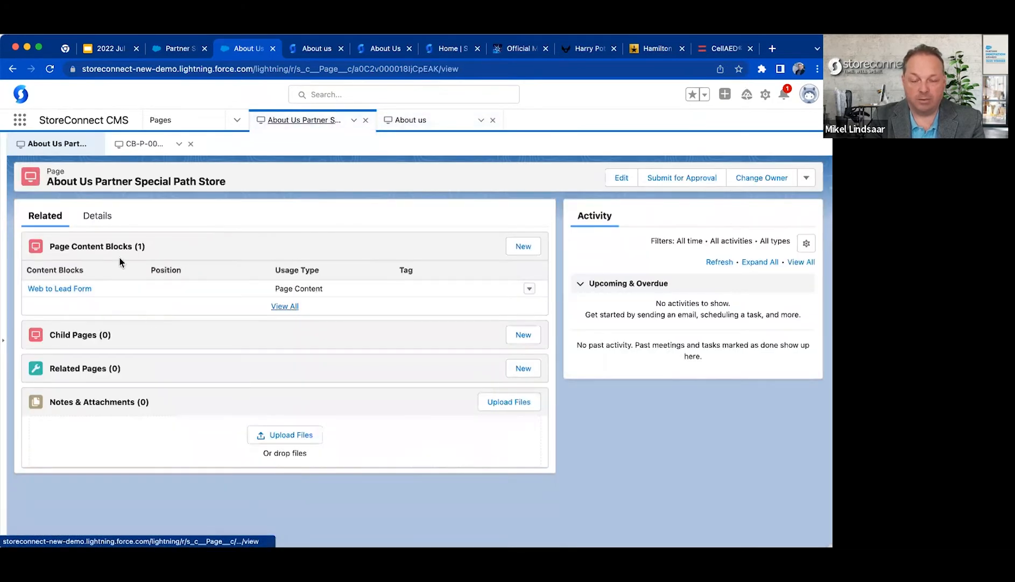
pyautogui.click(100, 217)
pyautogui.scroll(-1, 185, 407)
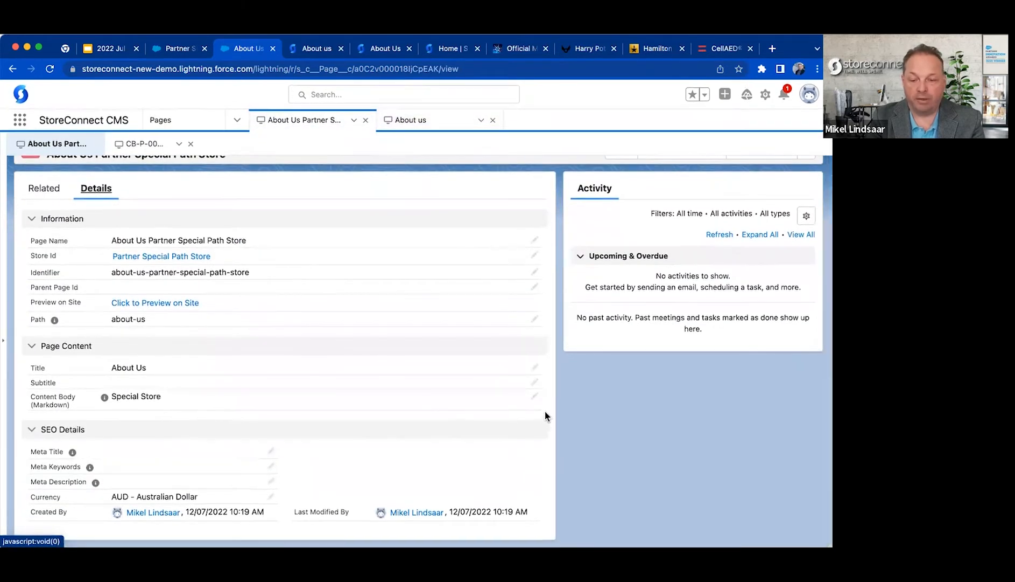
pyautogui.click(535, 397)
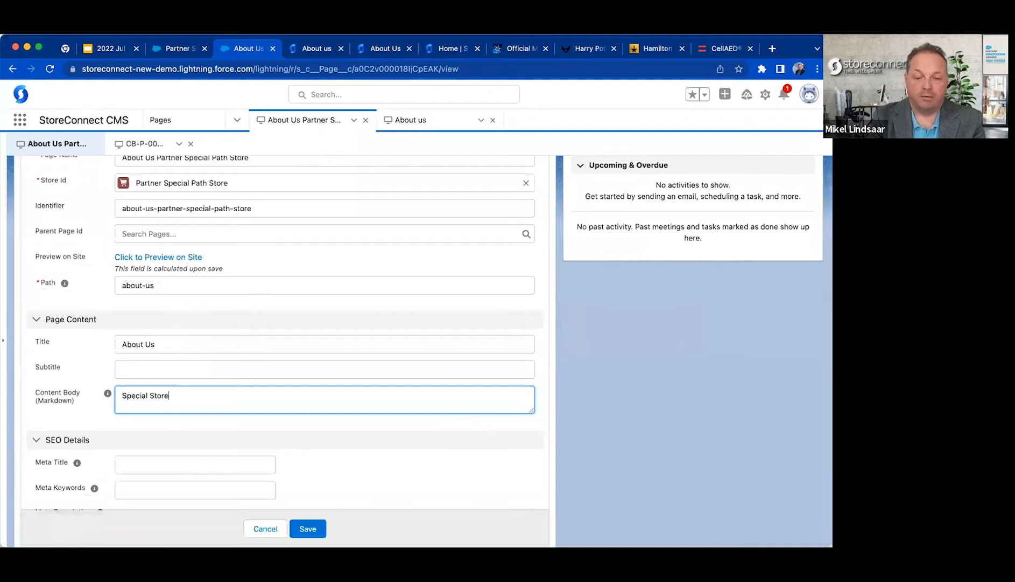
pyautogui.press('super+v')
pyautogui.click(308, 528)
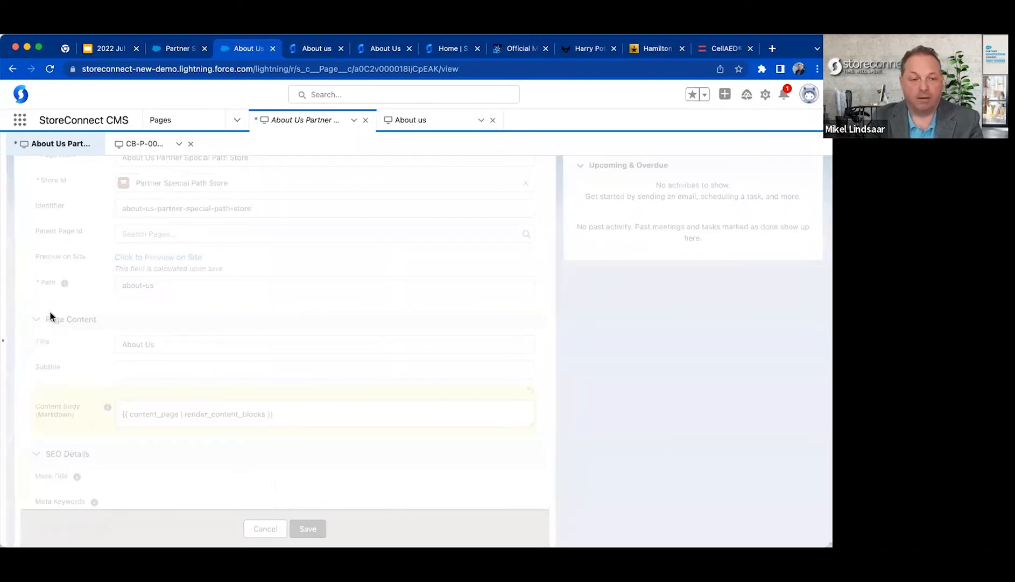
pyautogui.press('super+Tab')
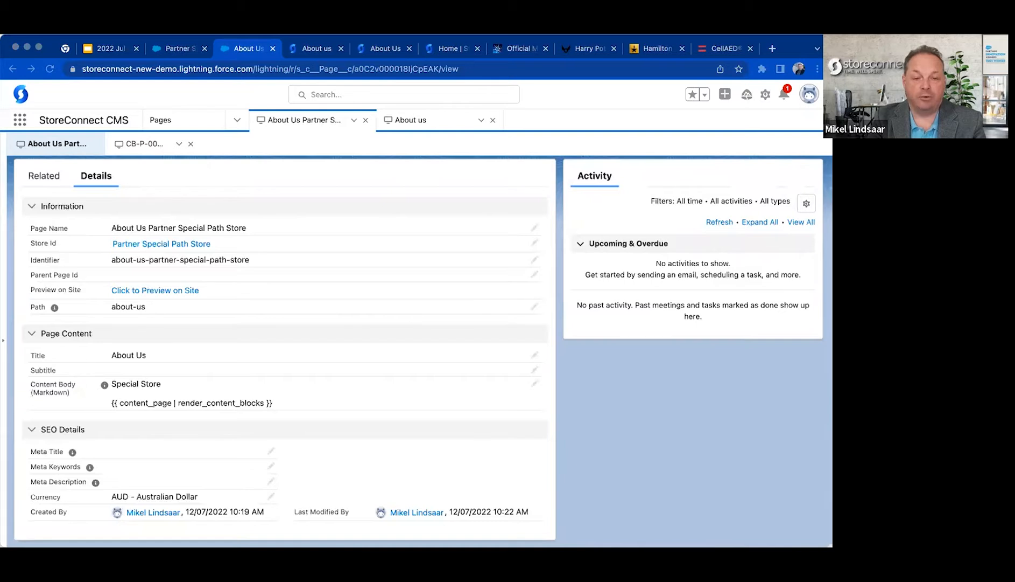
pyautogui.press('super+Tab')
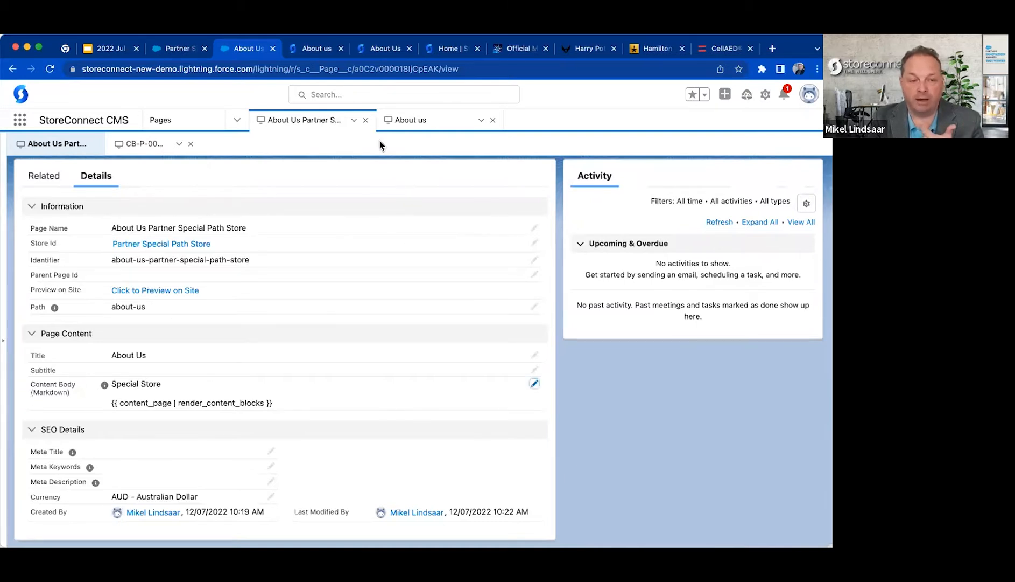
# Reload the about-us page on both storefronts and examine the content of the special-path version.
pyautogui.click(313, 47)
pyautogui.click(304, 70)
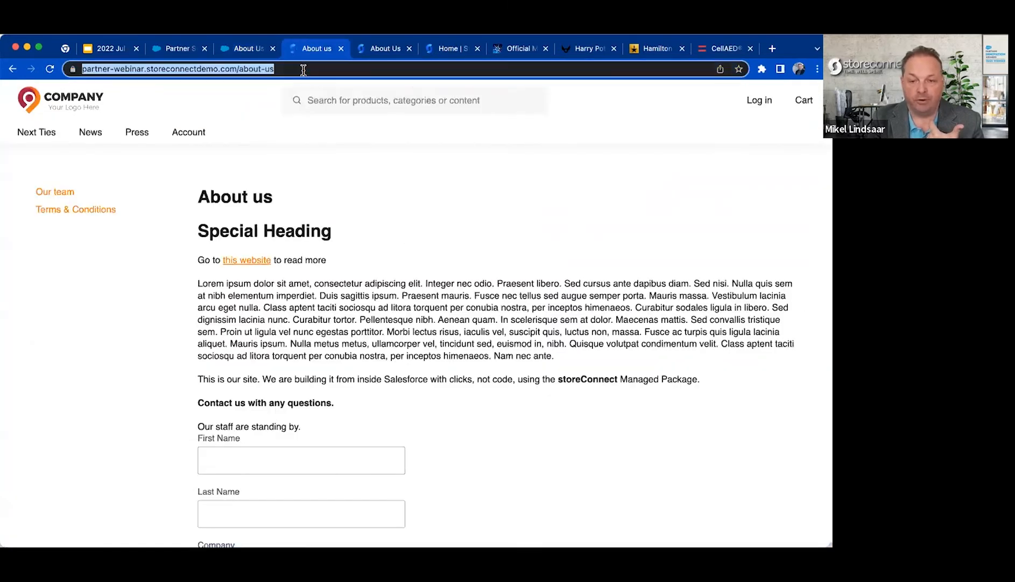
pyautogui.press('Return')
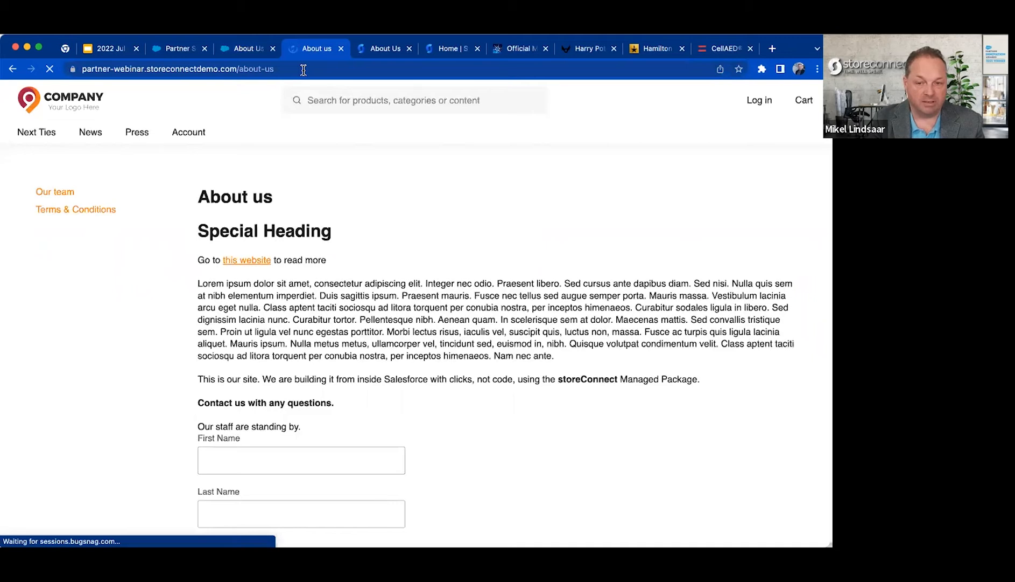
pyautogui.click(389, 48)
pyautogui.press('super+r')
pyautogui.moveTo(119, 241); pyautogui.dragTo(373, 417)
pyautogui.click(373, 421)
# Return to the root-domain about-us page and examine its contact form for comparison.
pyautogui.click(316, 48)
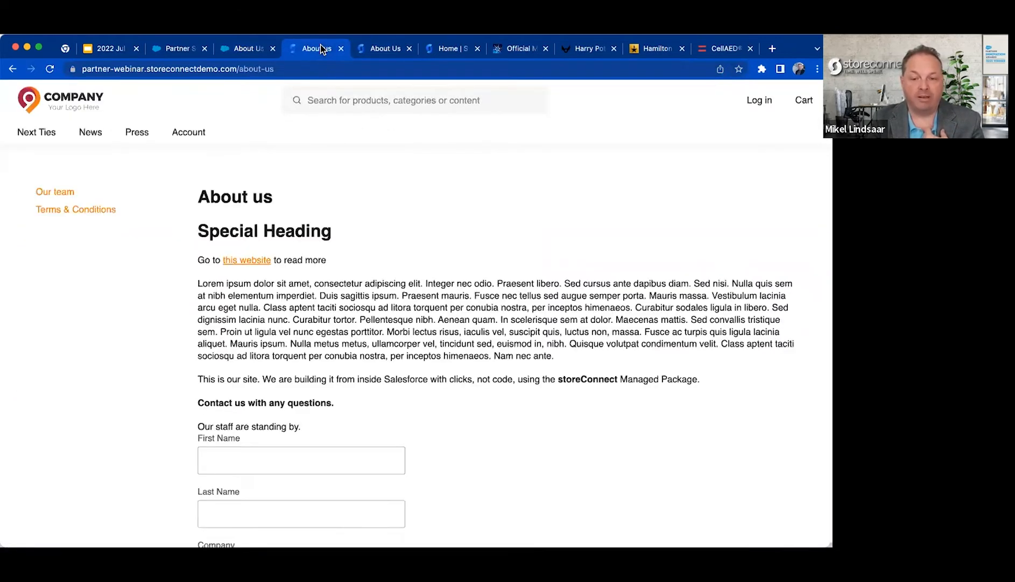
pyautogui.scroll(-3, 325, 306)
pyautogui.moveTo(257, 273); pyautogui.dragTo(480, 517)
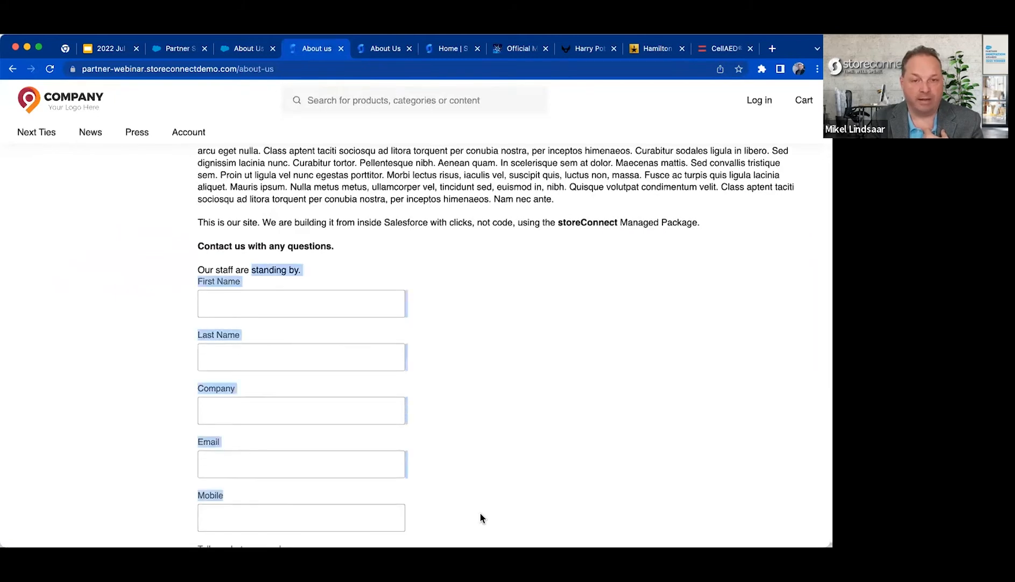
pyautogui.click(480, 513)
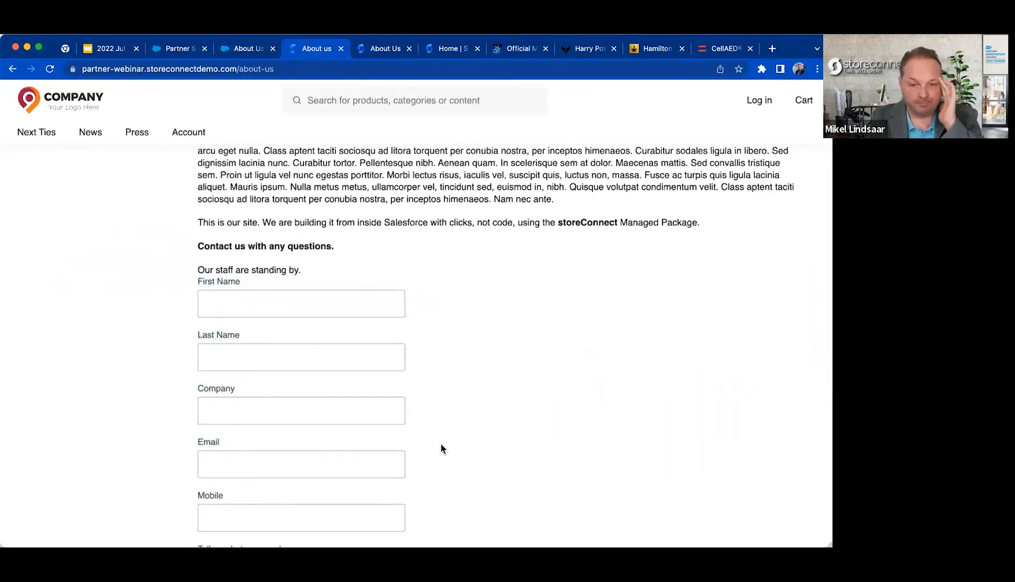
# Return to the Partner Special Path Store record, discard its open edit and review the store information fields.
pyautogui.click(176, 52)
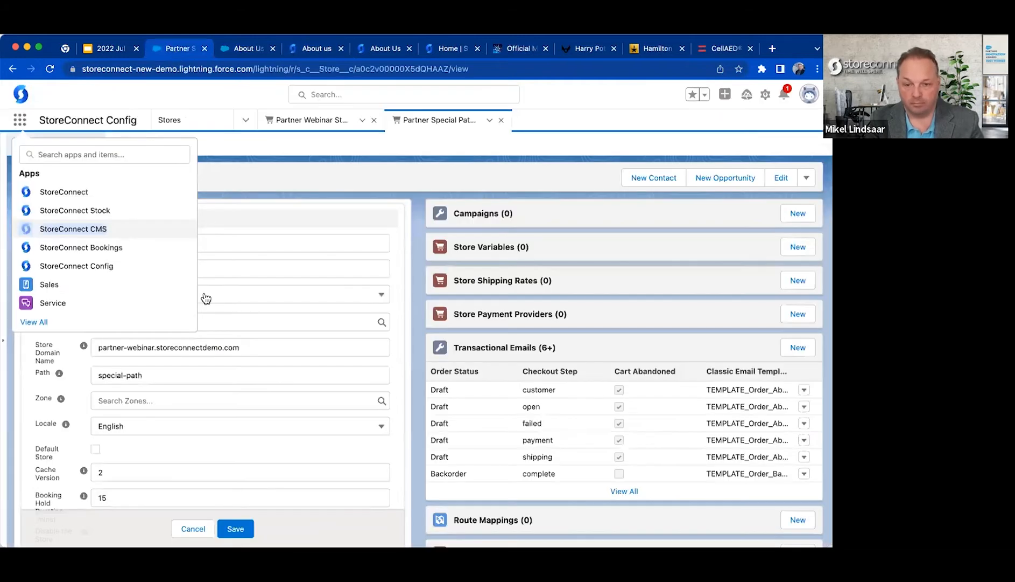
pyautogui.press('Escape')
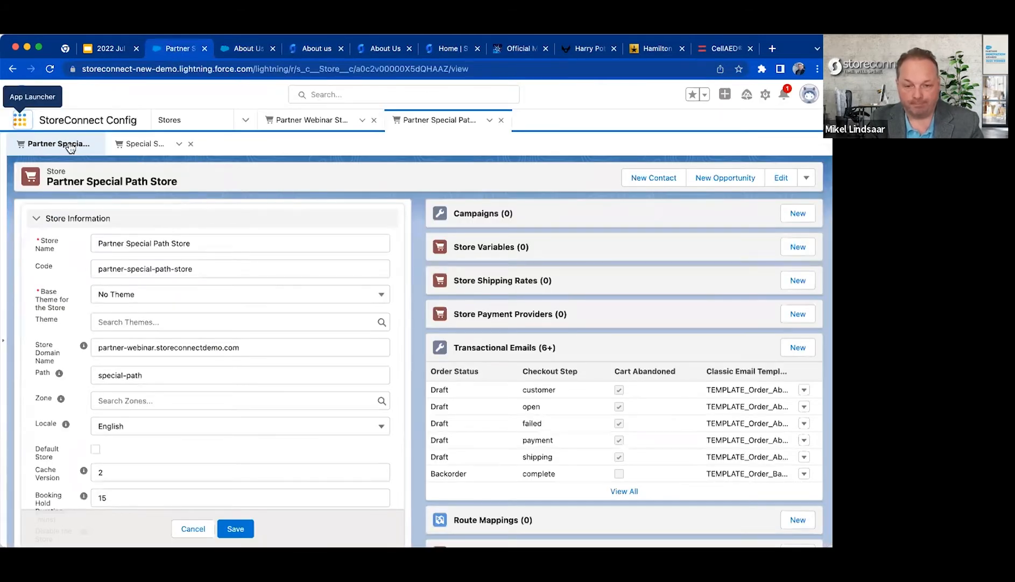
pyautogui.click(301, 122)
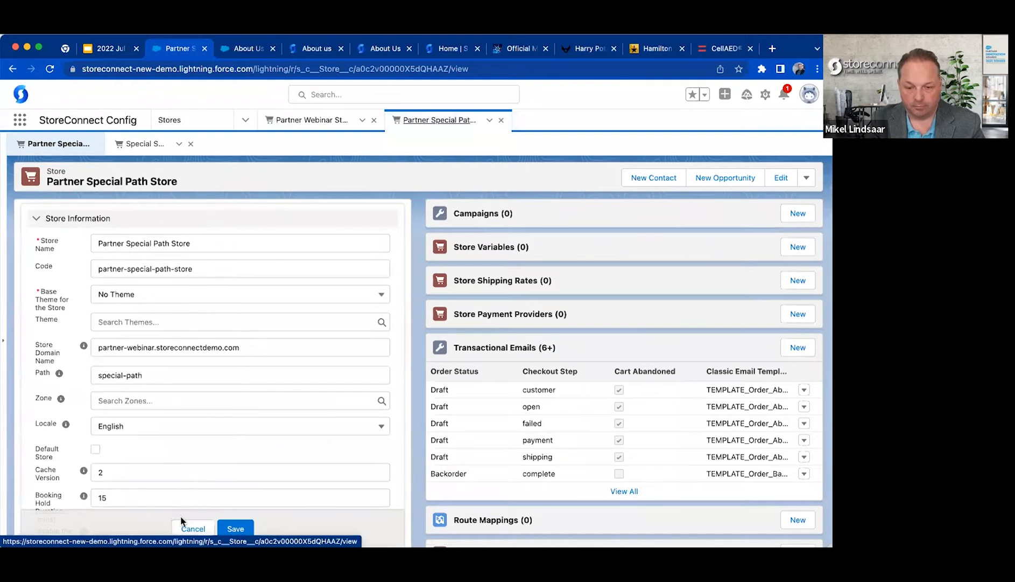
pyautogui.scroll(-5, 183, 420)
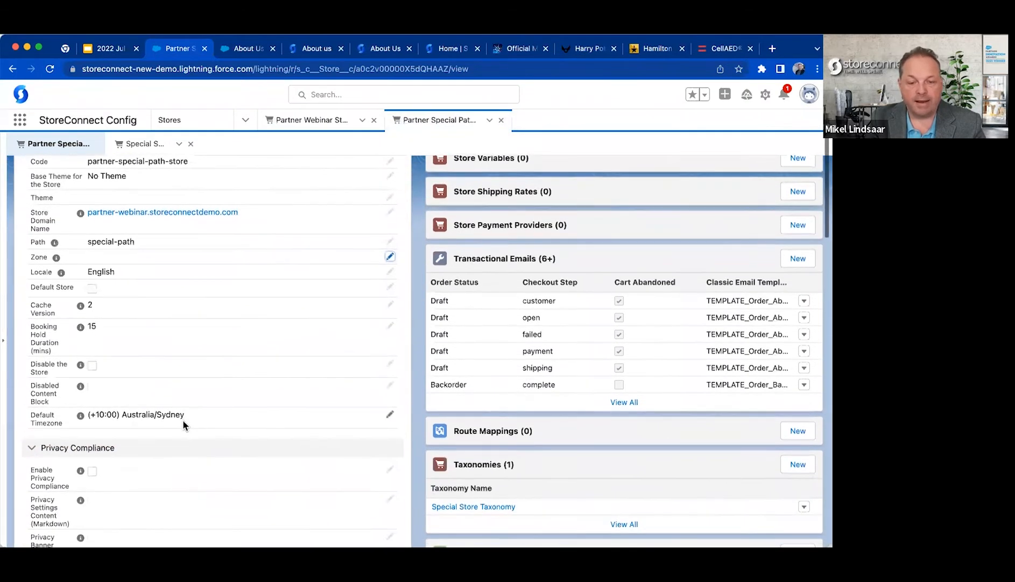
# Check how the storefront handles an undefined path by loading partner-webinar.storeconnectdemo.com/special-path-2 in place of the about-us page.
pyautogui.moveTo(40, 254); pyautogui.dragTo(72, 256)
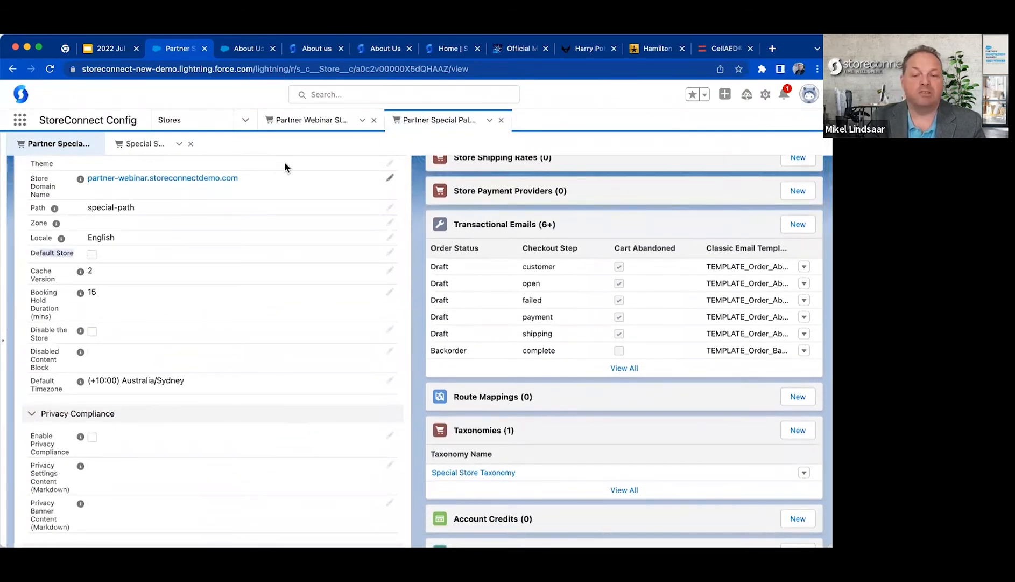
pyautogui.click(317, 48)
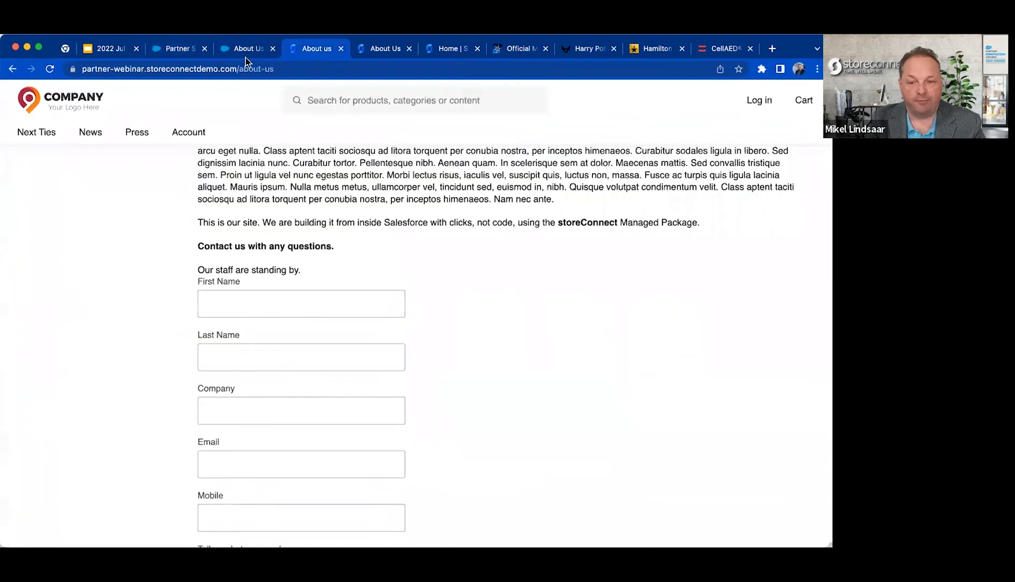
pyautogui.click(247, 69)
pyautogui.click(293, 69)
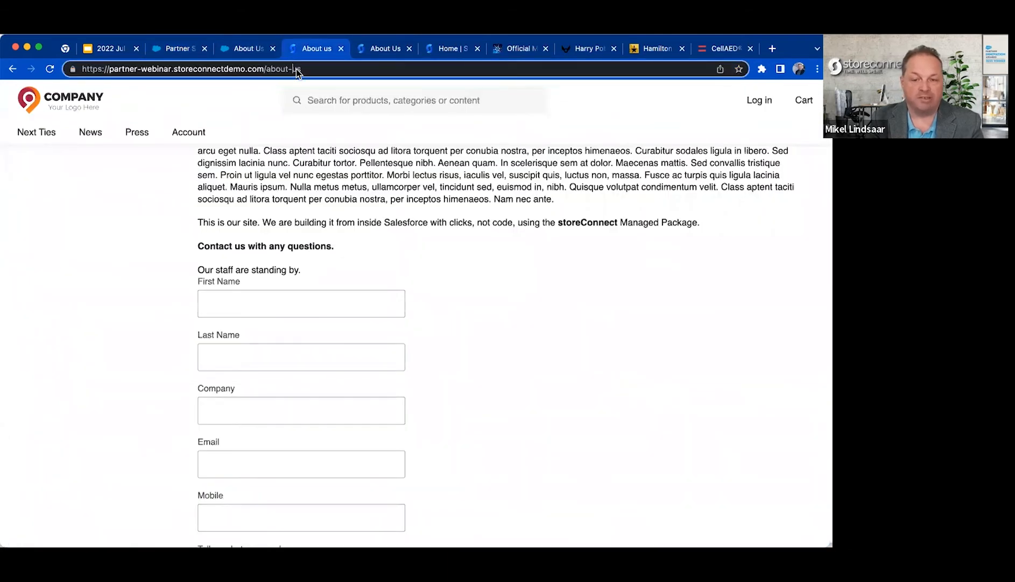
pyautogui.write('spe')
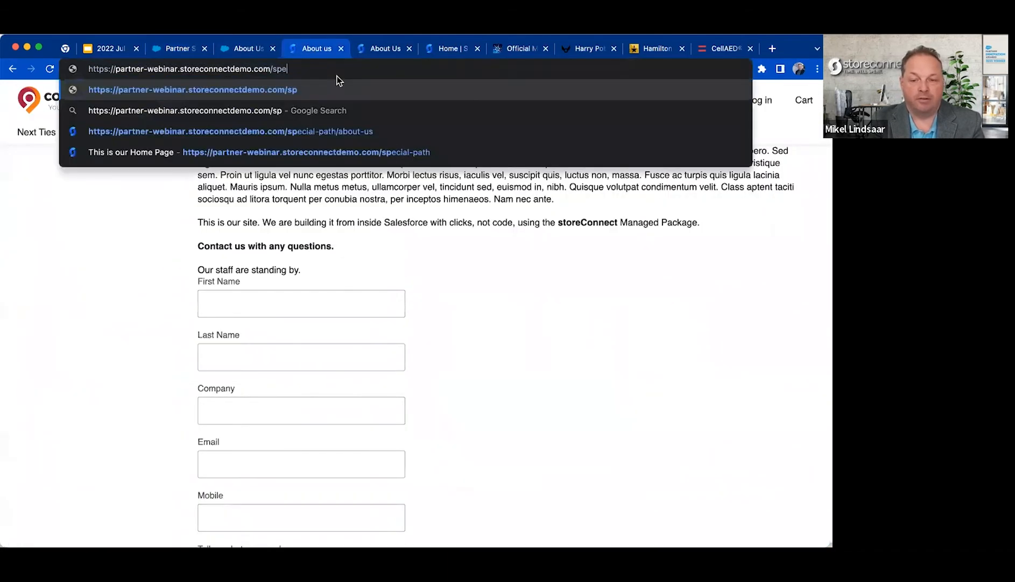
pyautogui.write('cial-path-2')
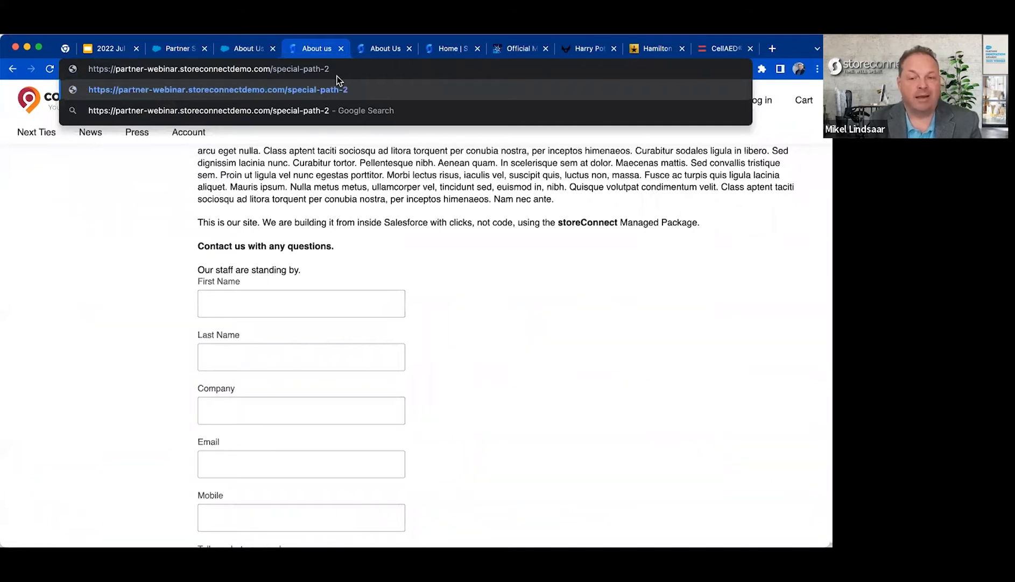
pyautogui.press('Return')
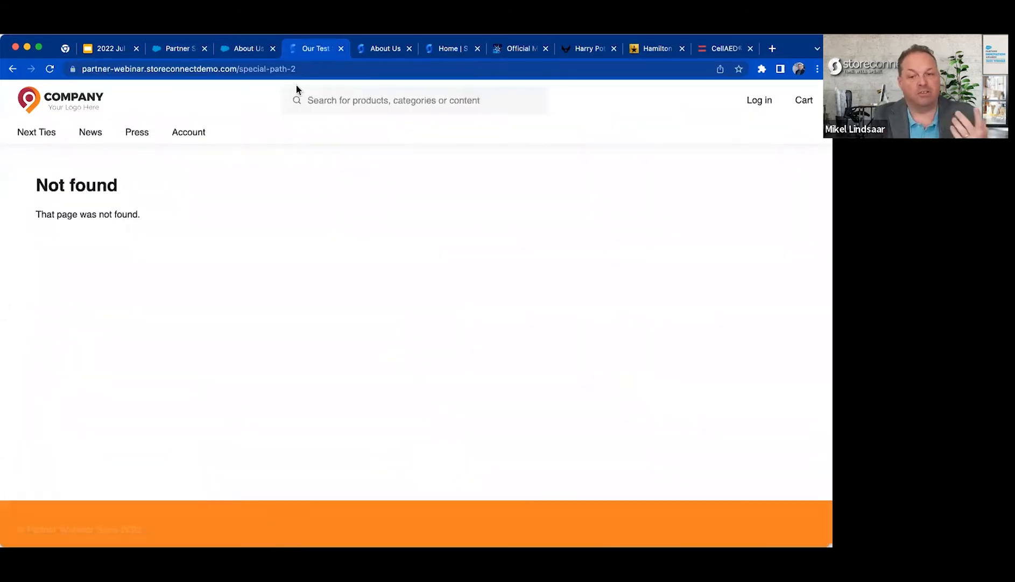
pyautogui.moveTo(254, 70); pyautogui.dragTo(352, 70)
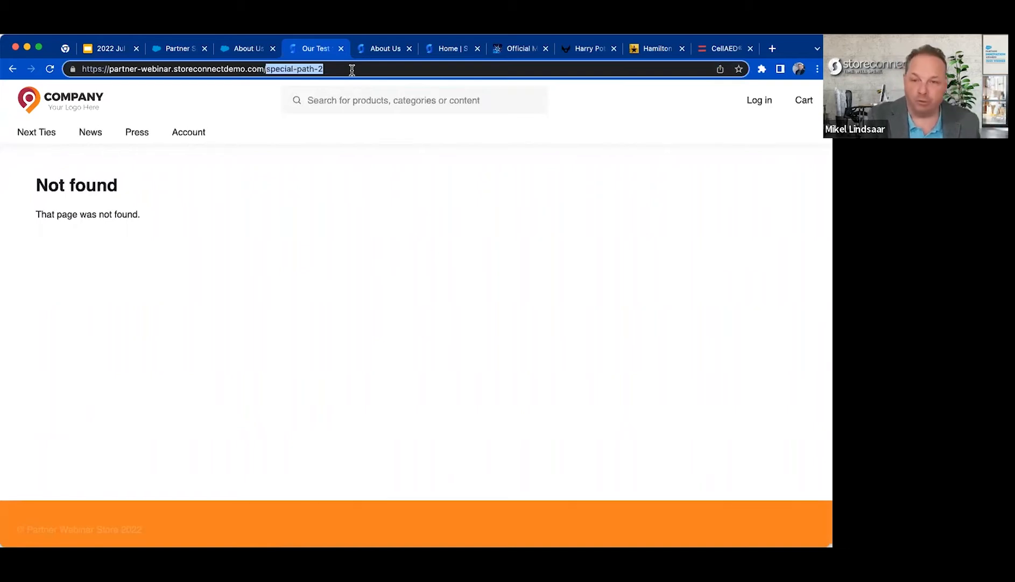
pyautogui.click(352, 69)
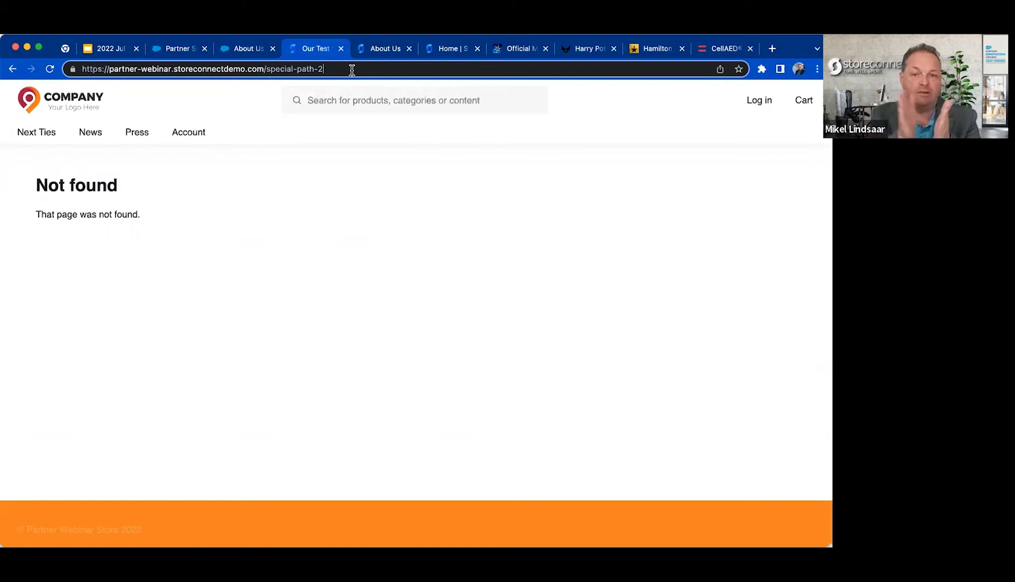
pyautogui.click(248, 50)
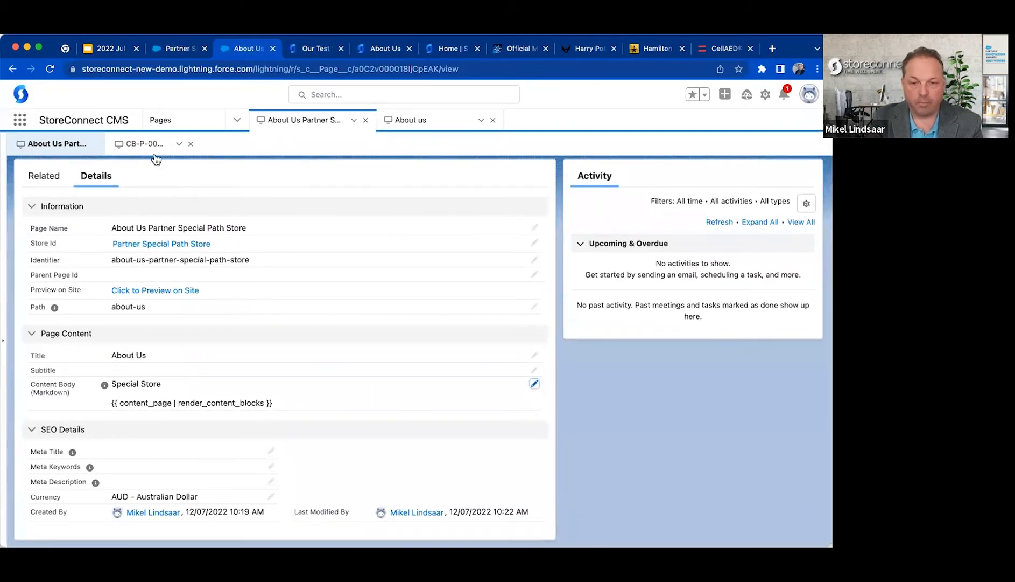
pyautogui.click(169, 47)
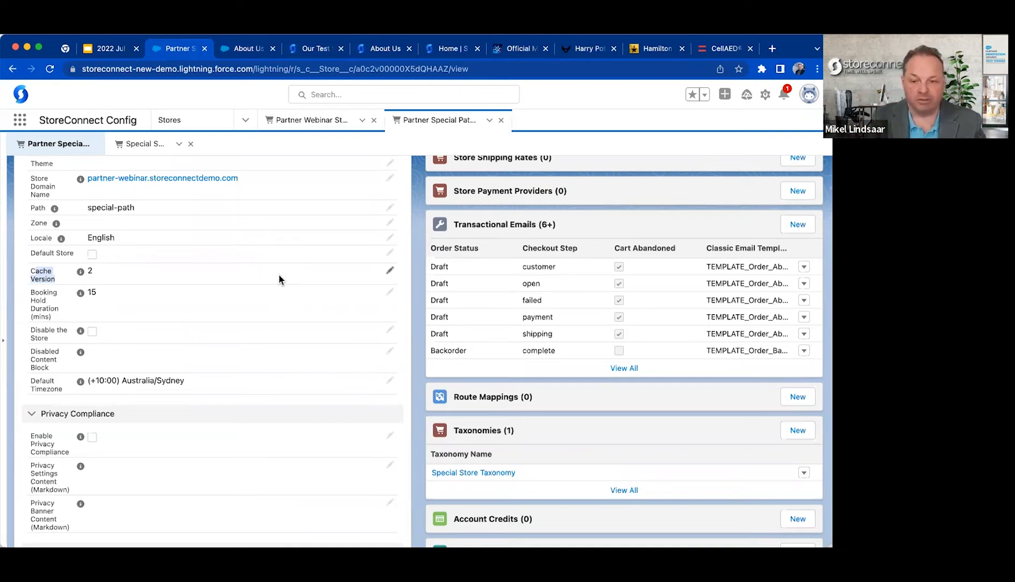
pyautogui.click(389, 269)
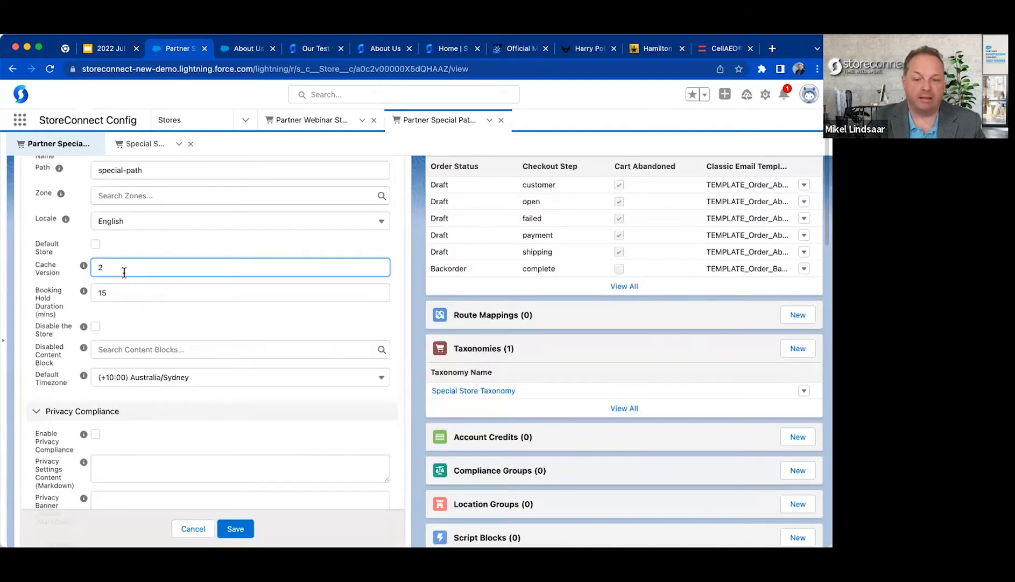
pyautogui.press('BackSpace')
pyautogui.write('3')
pyautogui.press('BackSpace')
pyautogui.write('2022')
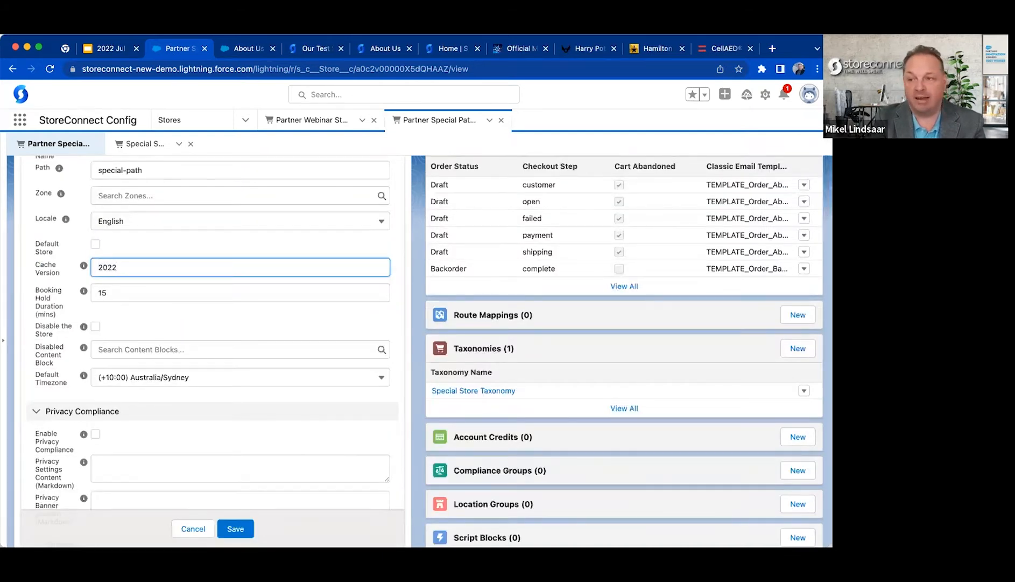
pyautogui.write('071201')
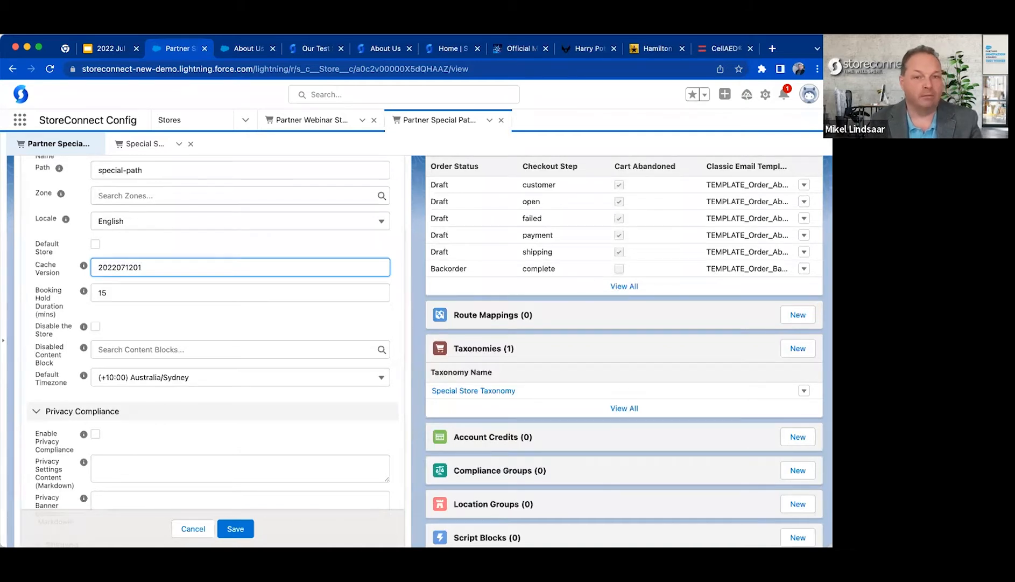
pyautogui.press('Left')
pyautogui.press('Left')
pyautogui.write('-')
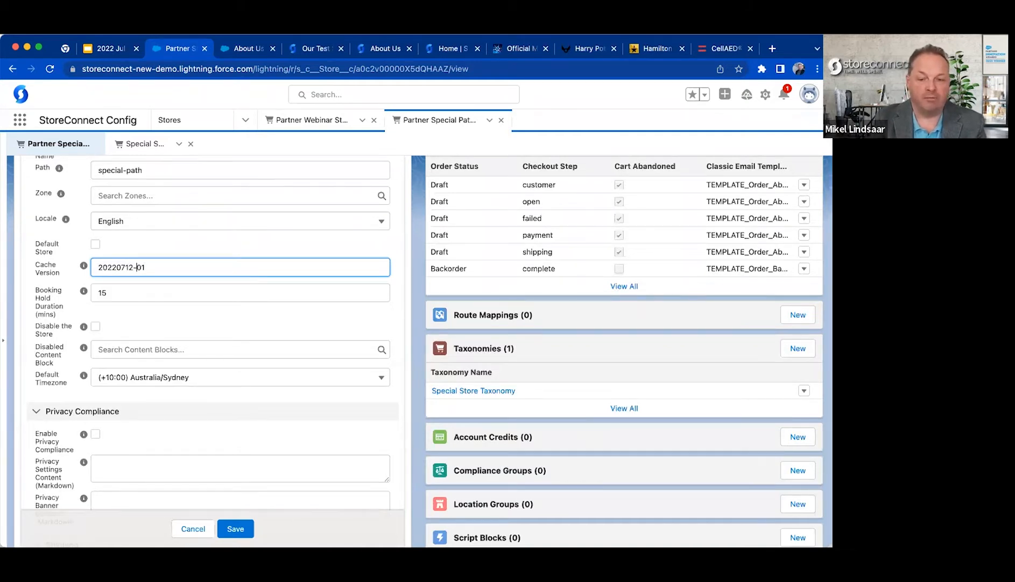
pyautogui.click(240, 529)
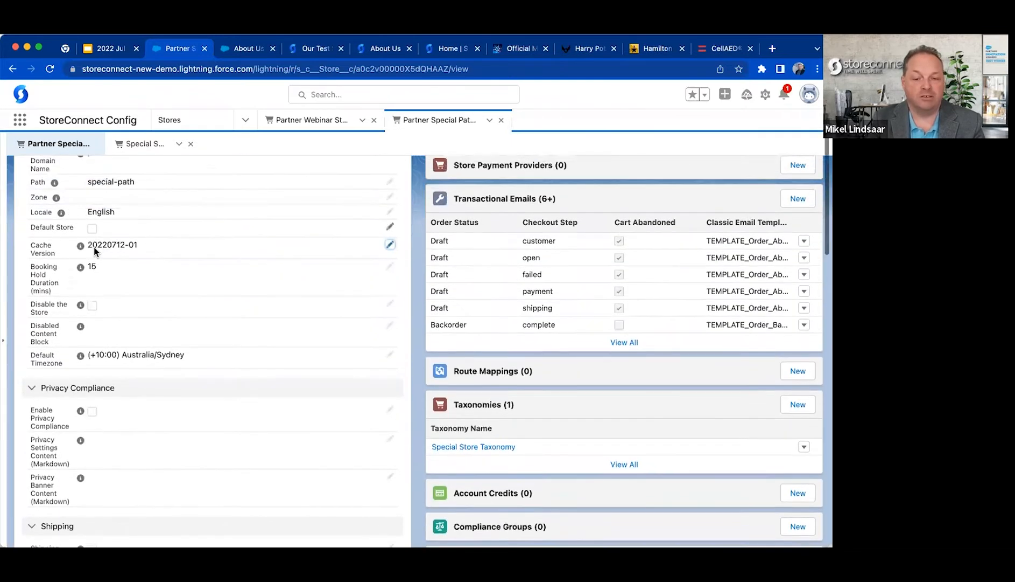
pyautogui.moveTo(84, 258)
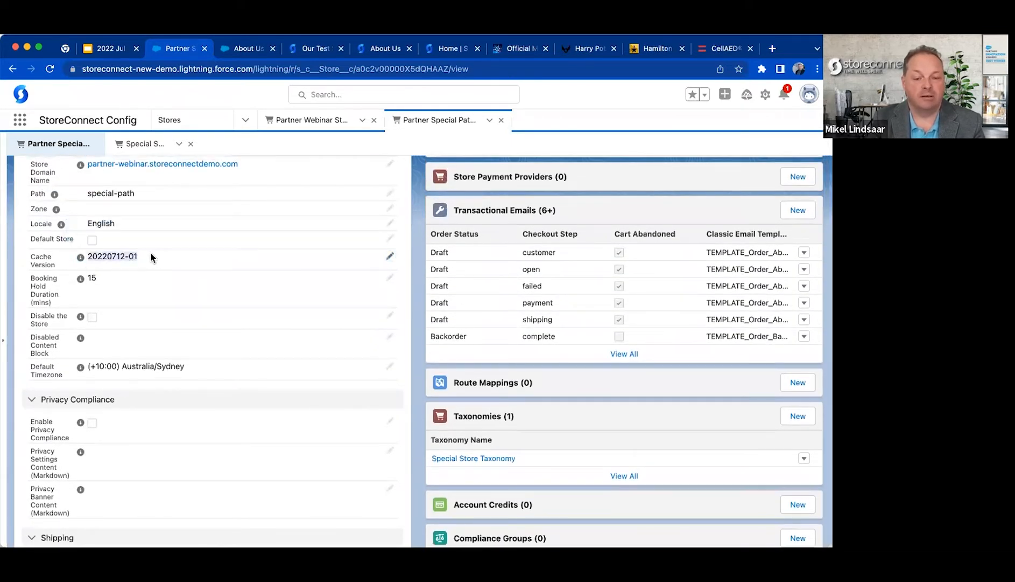
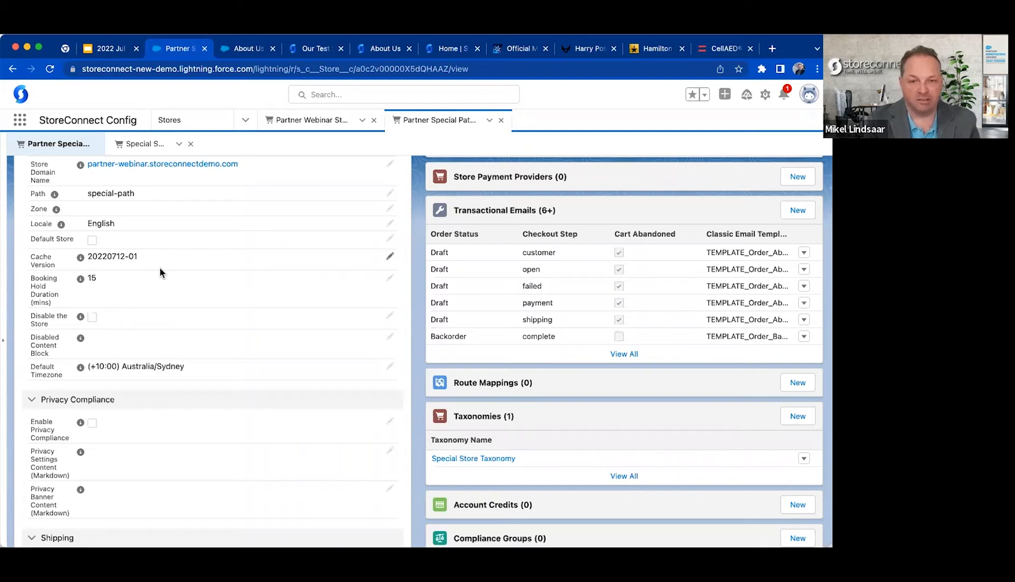
# Open the Bold theme demo storefront at bold-theme.storeconnectdemo.com in a new browser tab.
pyautogui.scroll(-3, 159, 272)
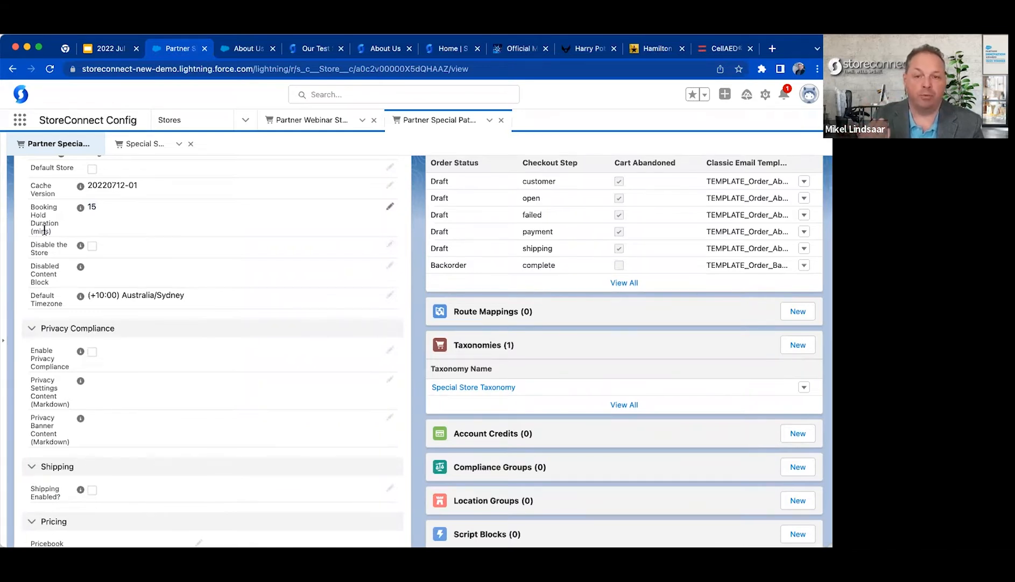
pyautogui.press('super+t')
pyautogui.write('bo')
pyautogui.press('Return')
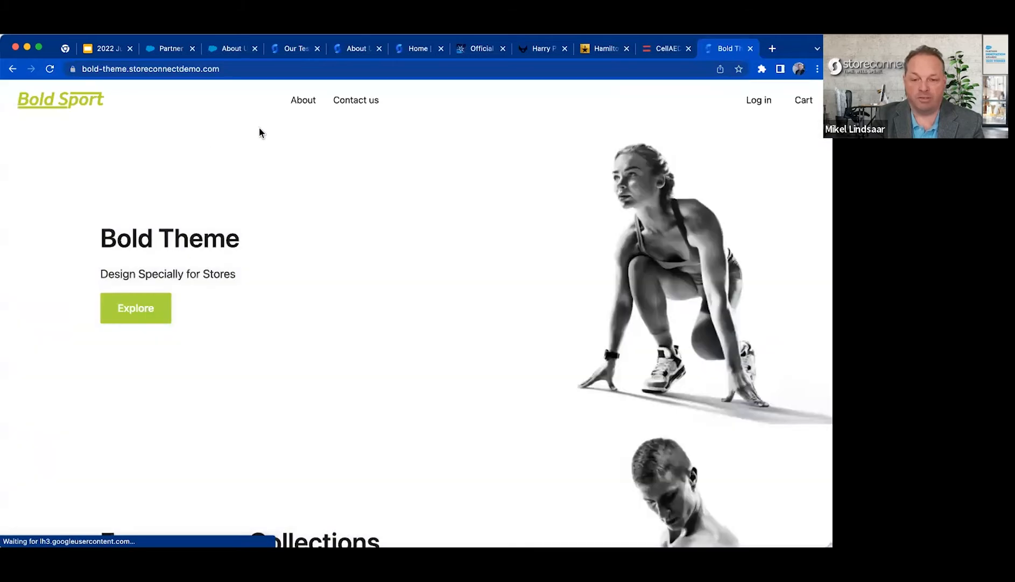
# Load the root domain storeconnectdemo.com without the bold-theme subdomain and examine the message on the page.
pyautogui.click(235, 70)
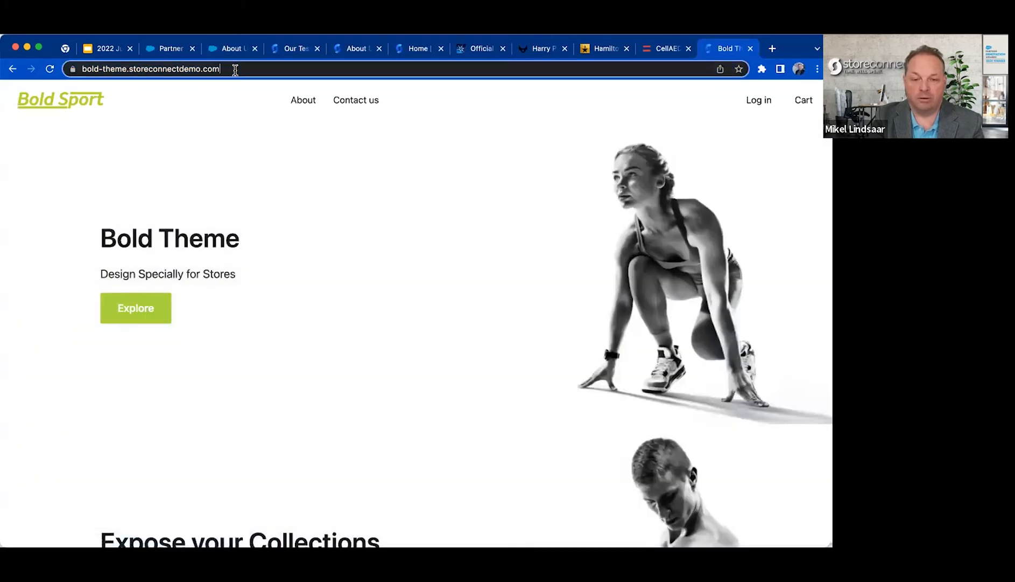
pyautogui.press('Left')
pyautogui.hotkey('alt', 'shift', 'Right')
pyautogui.hotkey('alt', 'shift', 'Right')
pyautogui.press('BackSpace')
pyautogui.press('Delete')
pyautogui.press('Return')
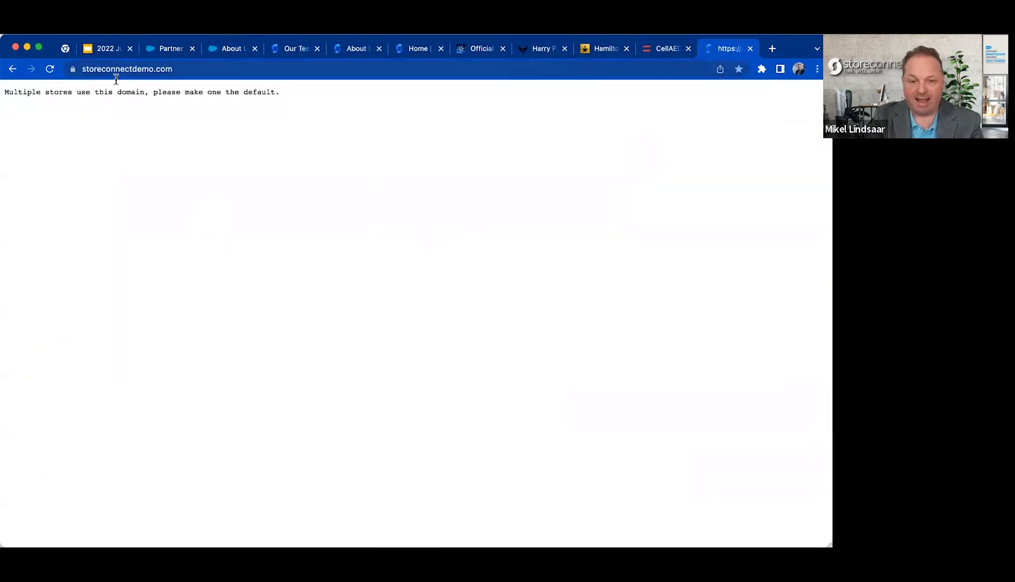
pyautogui.moveTo(89, 95); pyautogui.dragTo(6, 93)
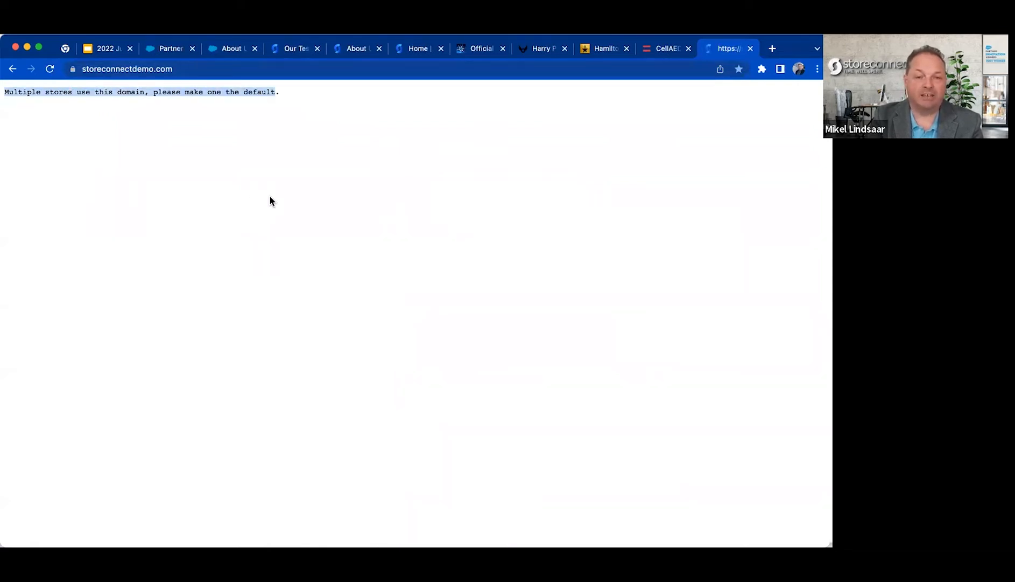
pyautogui.click(189, 67)
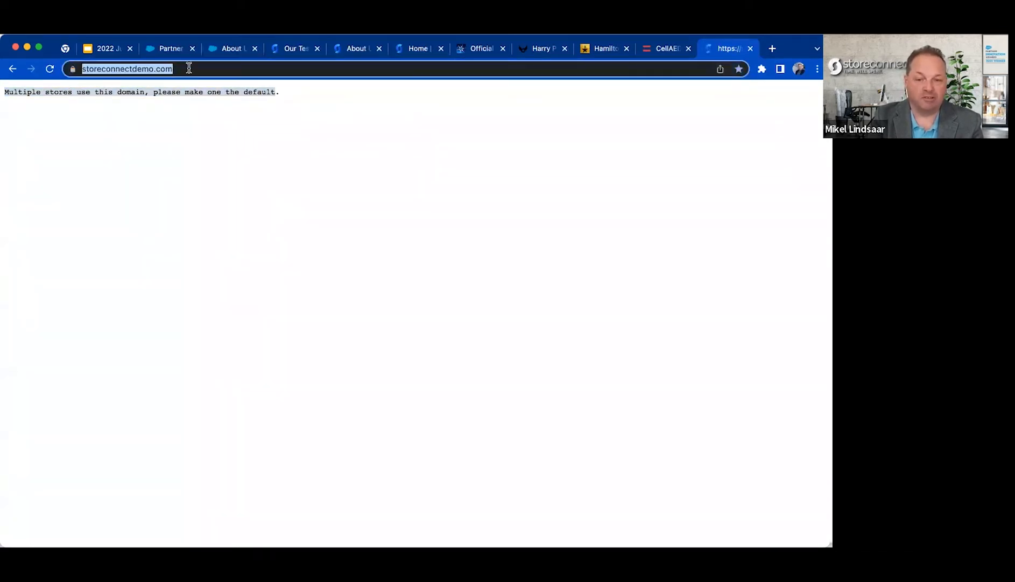
pyautogui.click(219, 137)
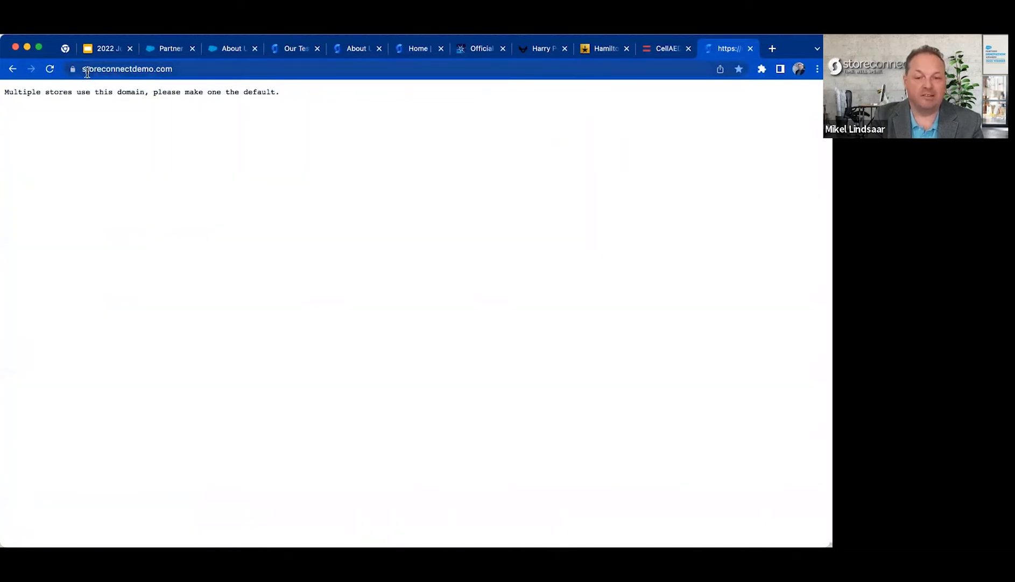
pyautogui.click(241, 64)
pyautogui.tripleClick(218, 93)
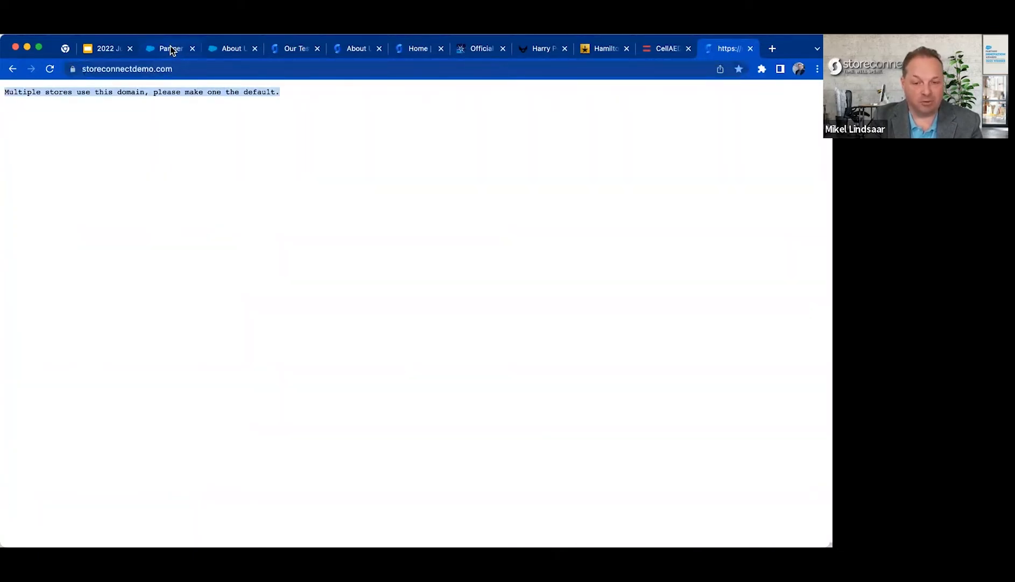
pyautogui.click(136, 68)
pyautogui.press('super+c')
pyautogui.click(163, 51)
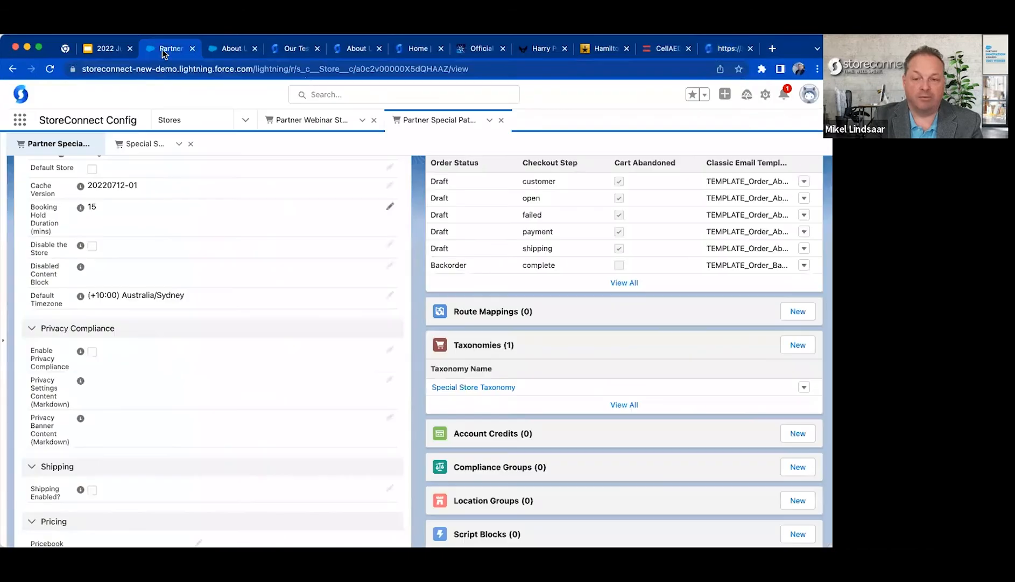
pyautogui.click(392, 94)
pyautogui.press('super+v')
pyautogui.press('BackSpace')
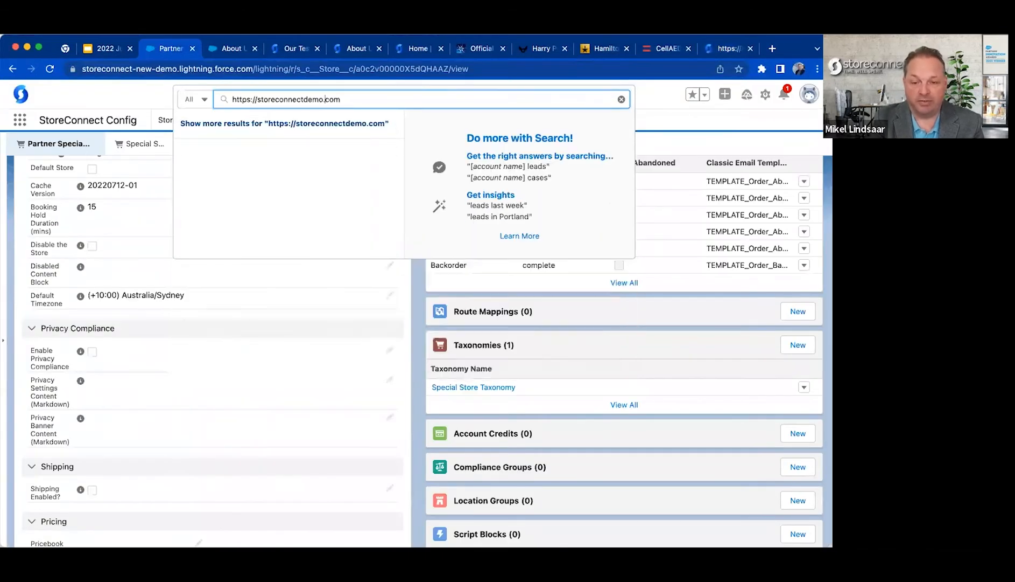
pyautogui.press('shift+super+Left')
pyautogui.press('BackSpace')
pyautogui.press('Return')
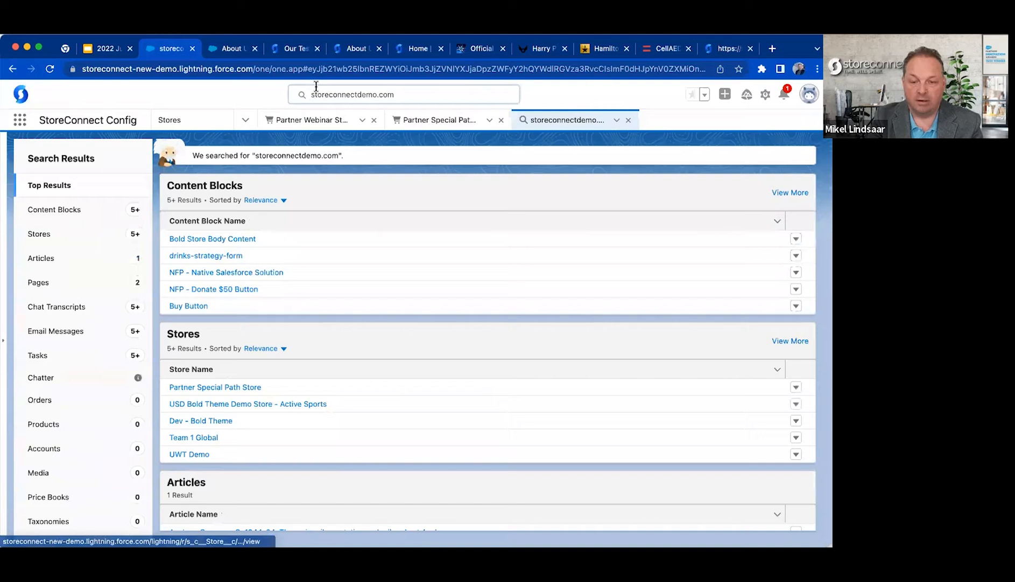
# Limit the storeconnectdemo.com search to Stores and show the full list of matching store records.
pyautogui.click(316, 94)
pyautogui.click(208, 99)
pyautogui.write('store')
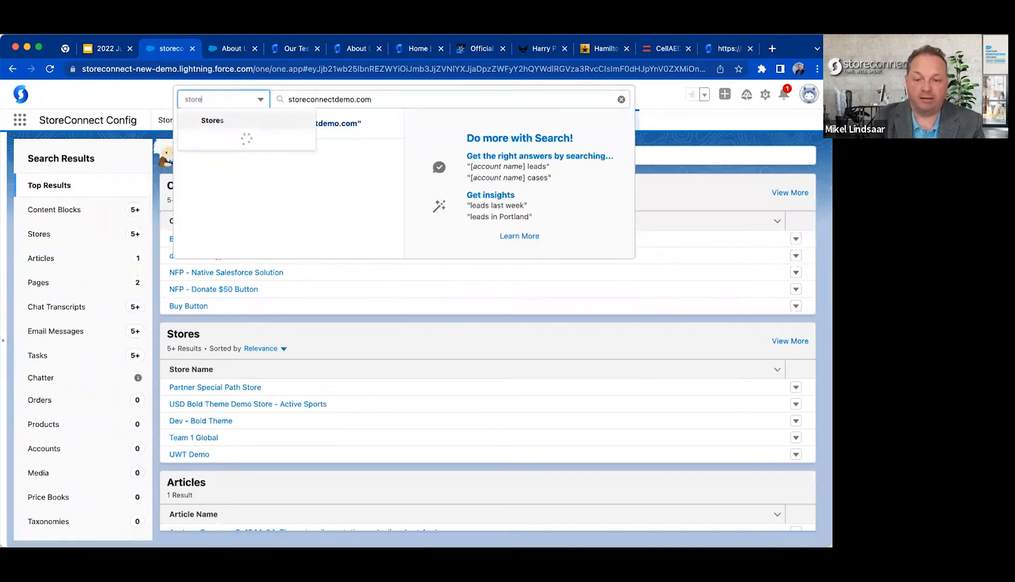
pyautogui.click(211, 121)
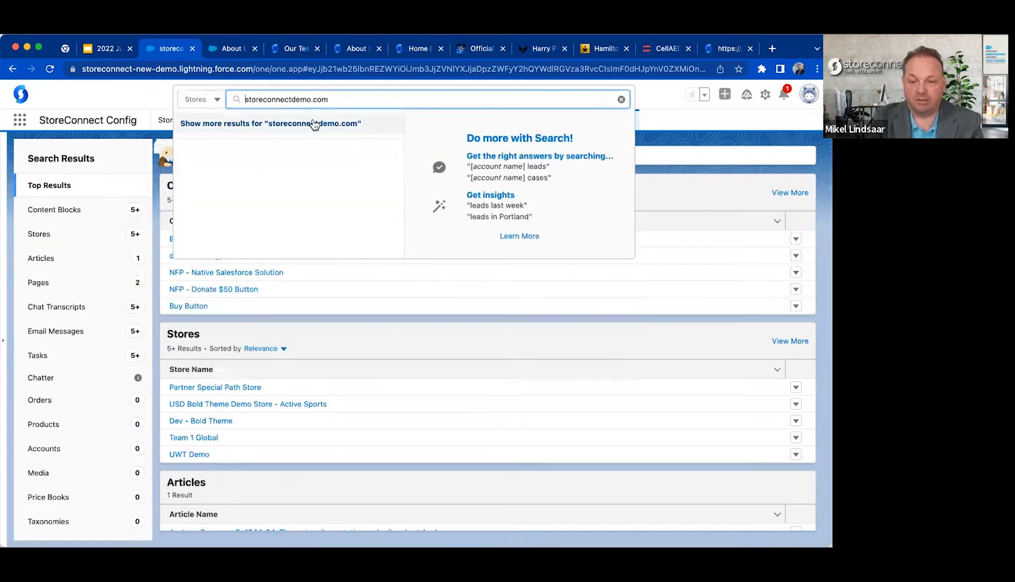
pyautogui.click(315, 124)
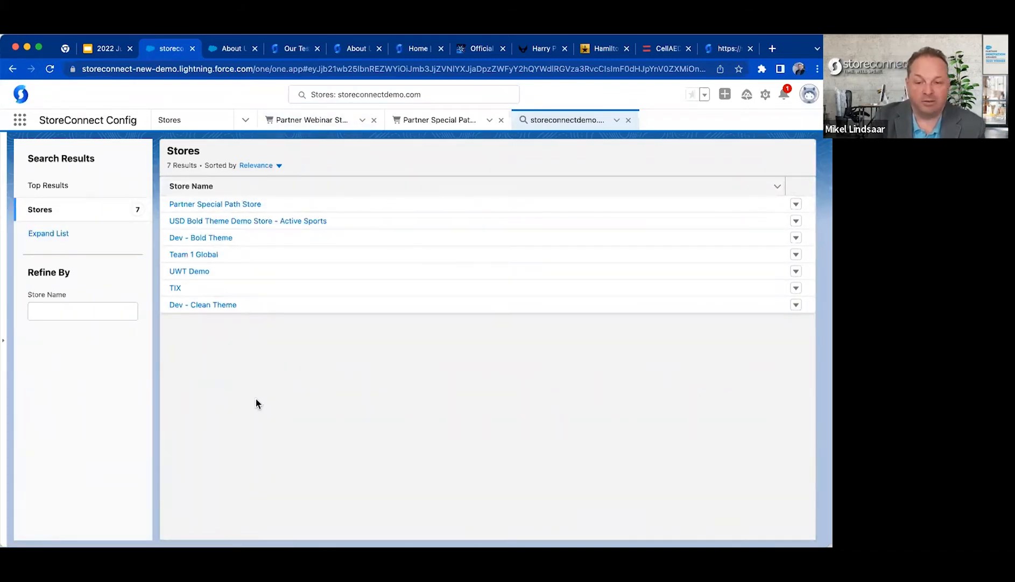
# Open the USD Bold Theme Demo Store - Active Sports record, mark it as the Default Store and save it.
pyautogui.click(252, 222)
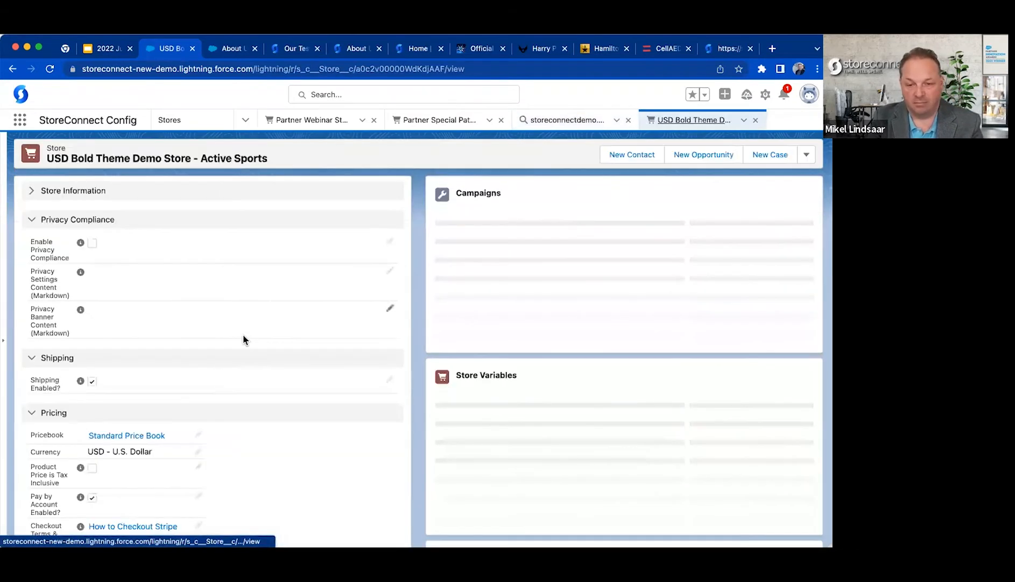
pyautogui.click(68, 193)
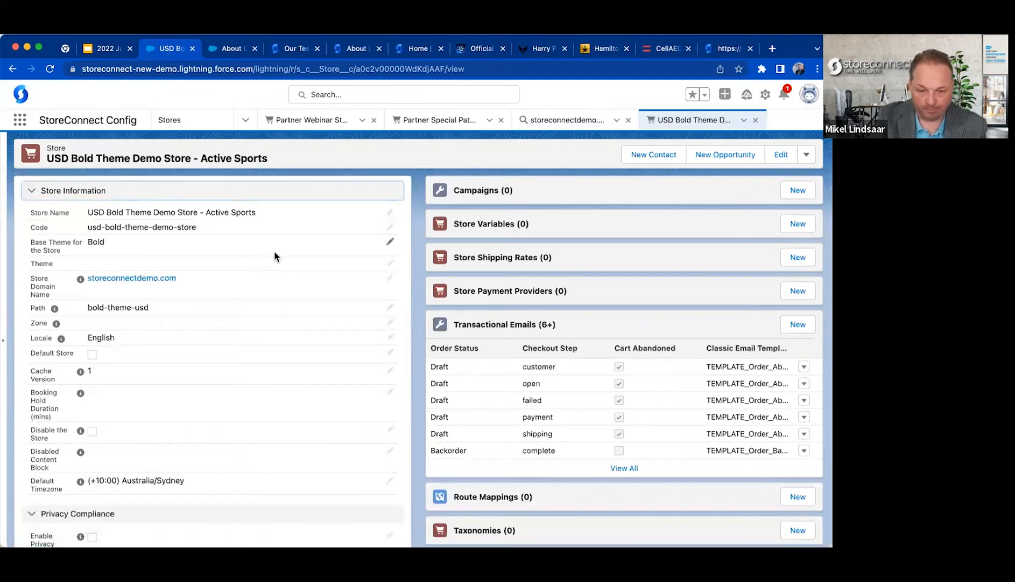
pyautogui.click(390, 353)
pyautogui.click(96, 425)
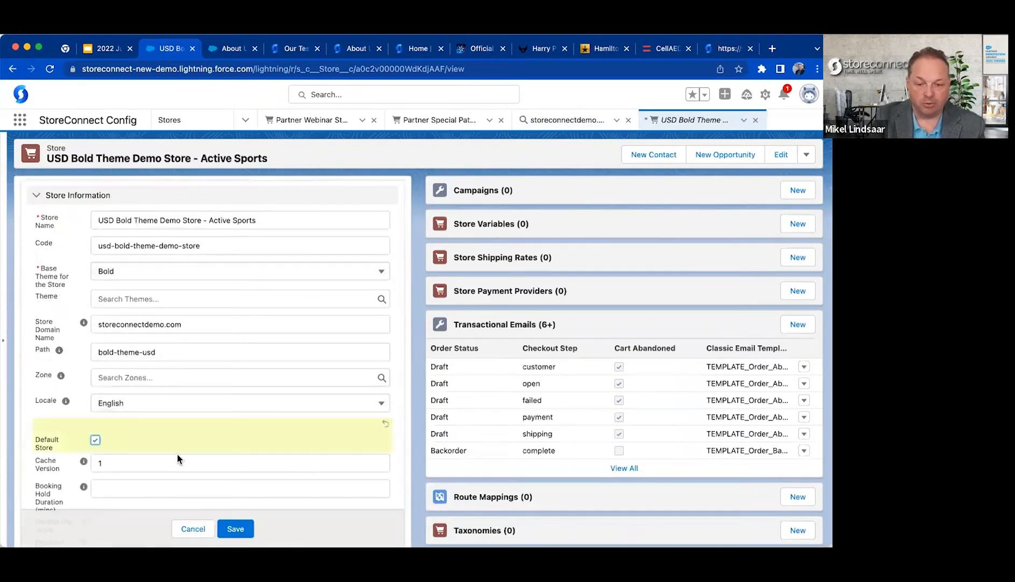
pyautogui.click(235, 529)
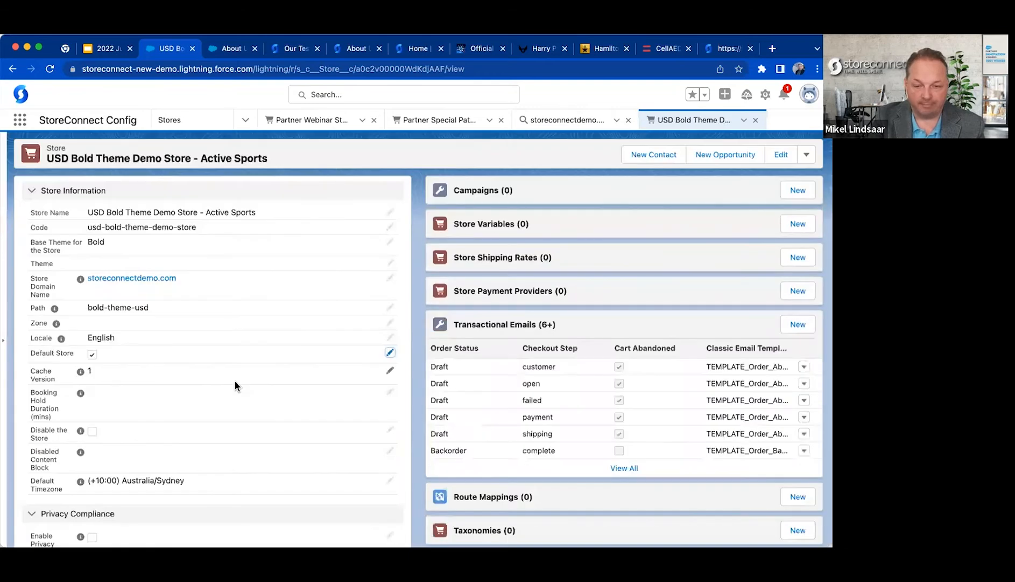
# Review the saved store record, reload storeconnectdemo.com to check the default store handling and return to the USD Bold Theme record.
pyautogui.scroll(-5, 236, 382)
pyautogui.scroll(-5, 236, 383)
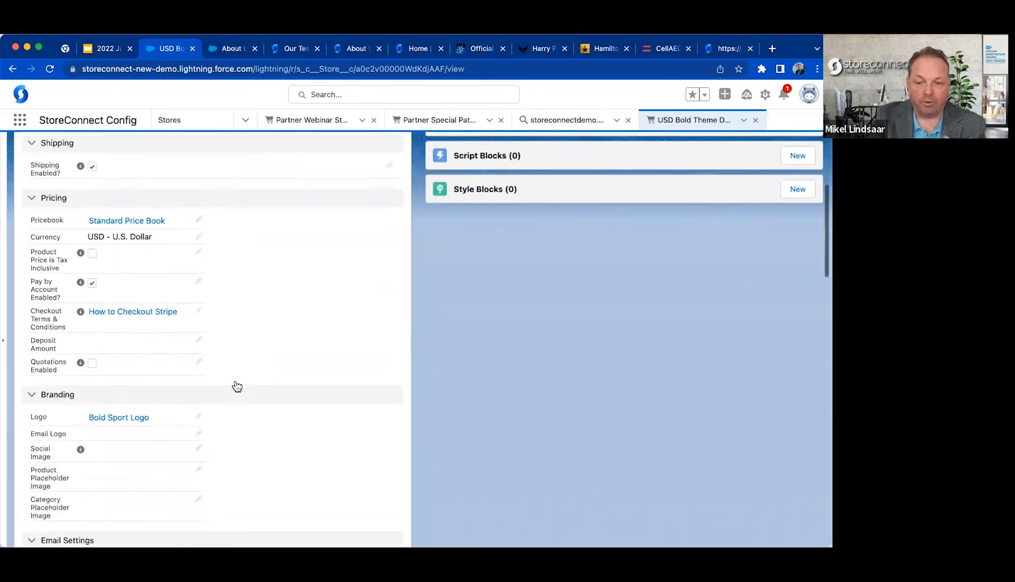
pyautogui.scroll(4, 235, 385)
pyautogui.scroll(12, 235, 381)
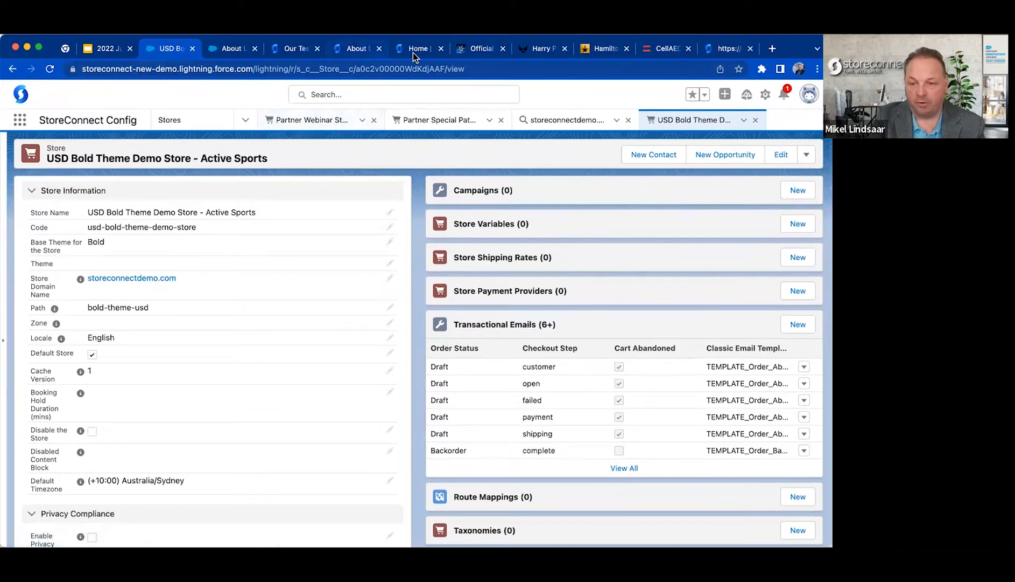
pyautogui.click(730, 52)
pyautogui.press('super+r')
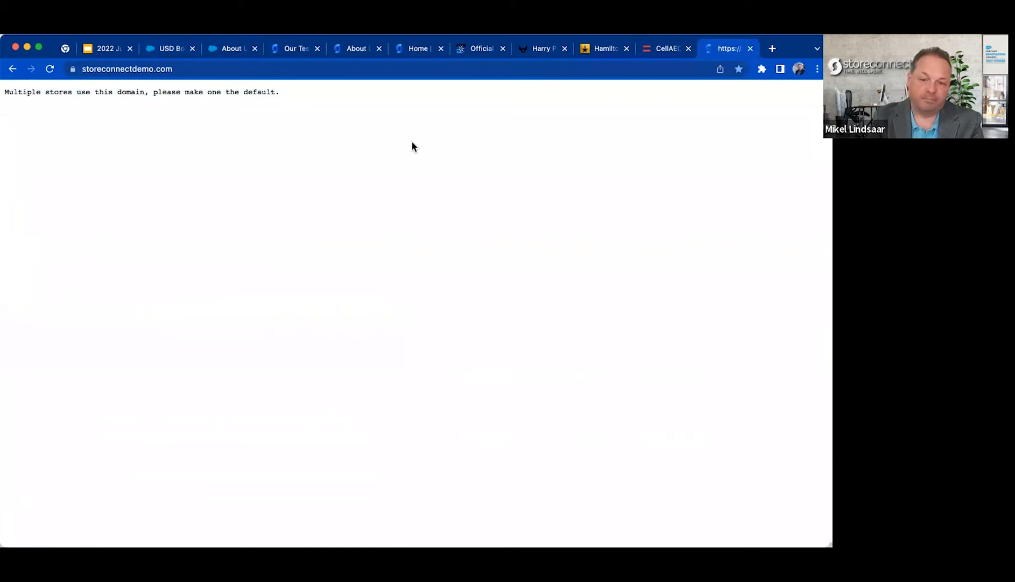
pyautogui.click(229, 49)
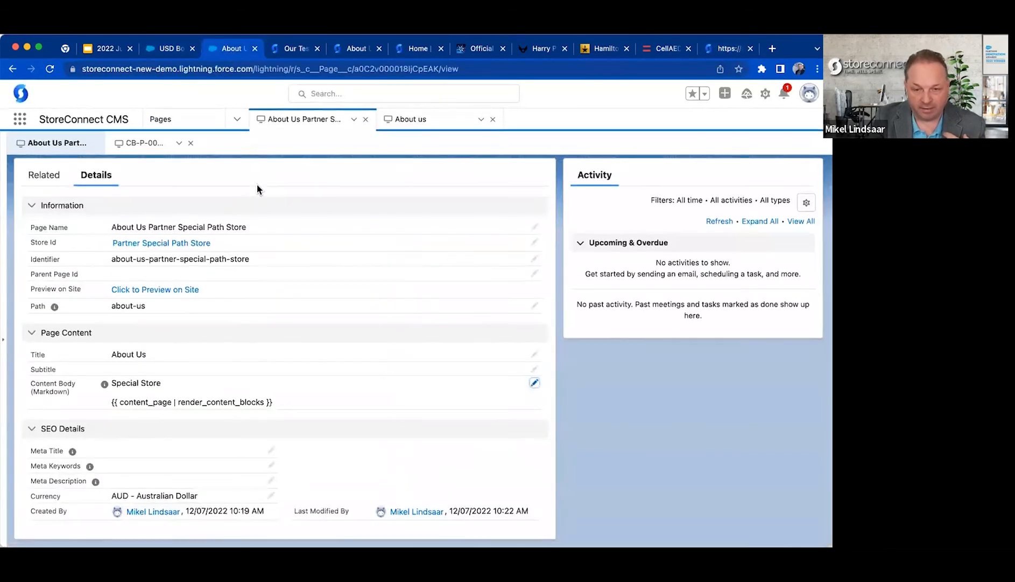
pyautogui.click(186, 53)
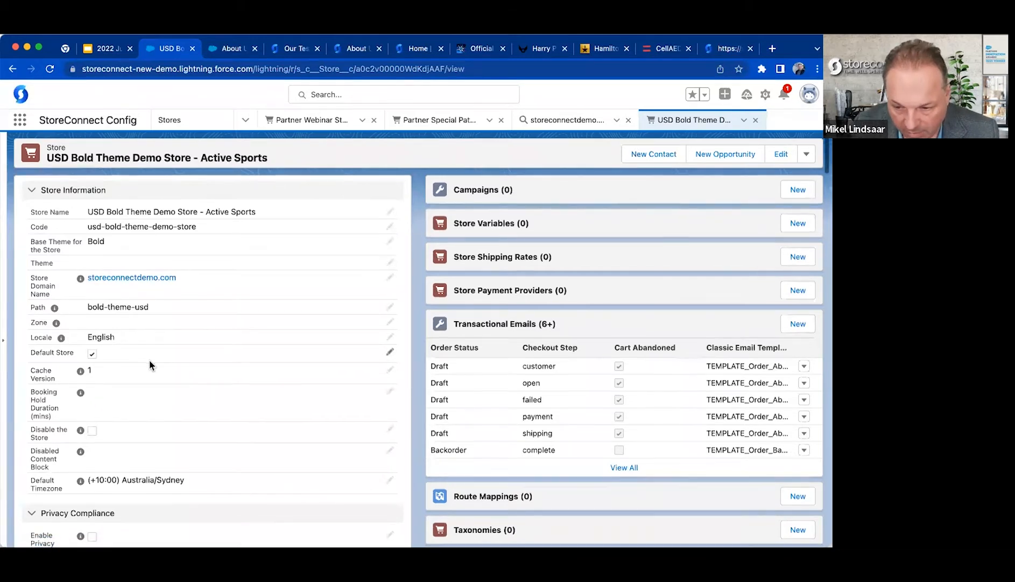
# Review the Disable the Store and Disabled Content Block fields of the USD Bold Theme record and close the storeconnectdemo.com browser tab.
pyautogui.scroll(-2, 149, 359)
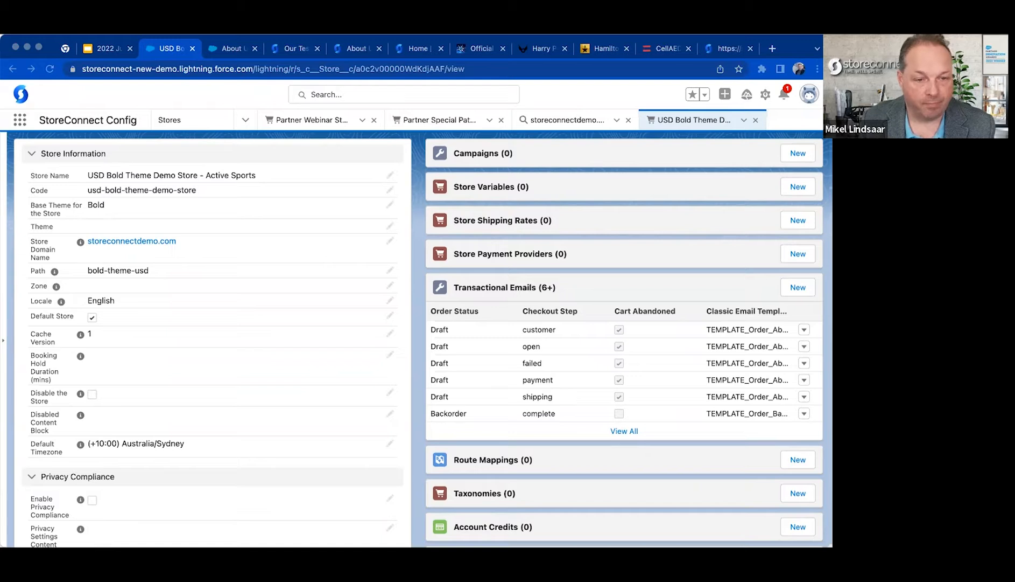
pyautogui.click(358, 154)
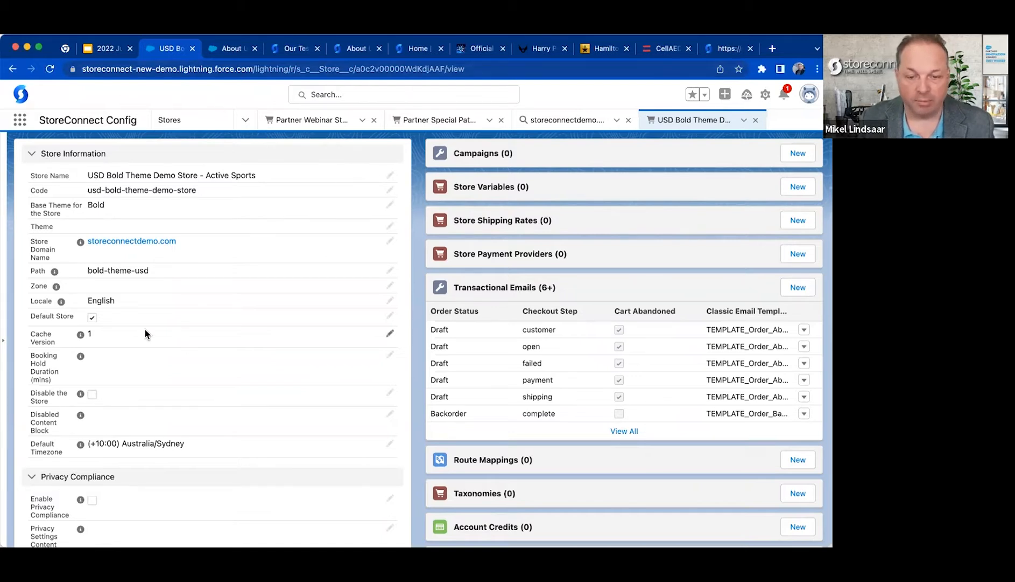
pyautogui.scroll(-3, 121, 326)
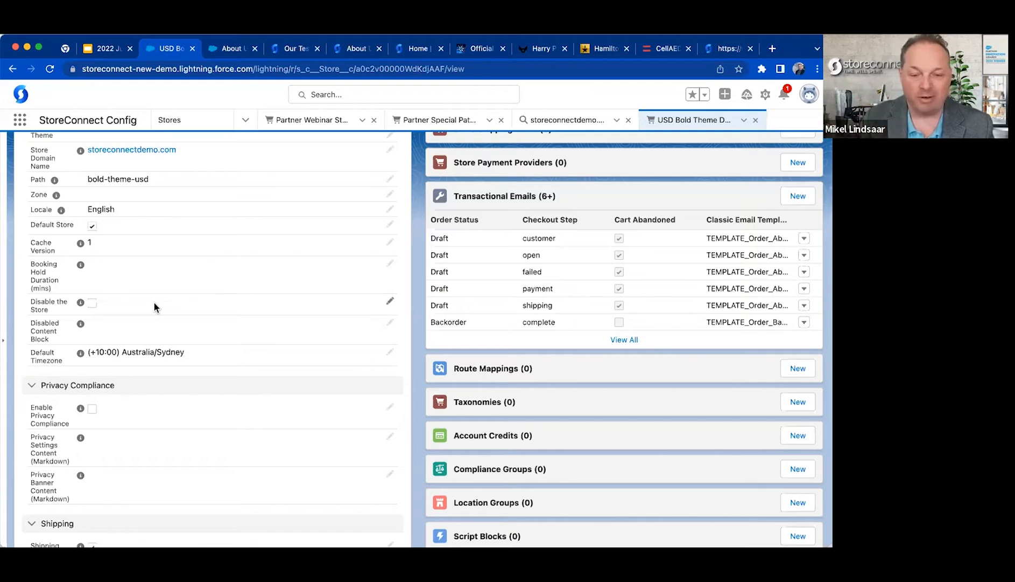
pyautogui.scroll(-2, 138, 303)
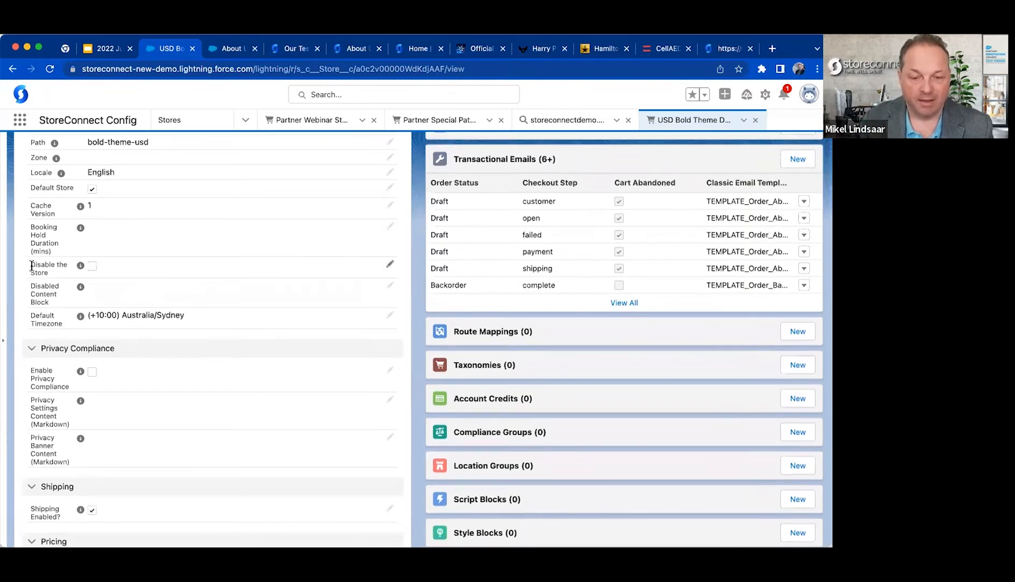
pyautogui.moveTo(90, 291)
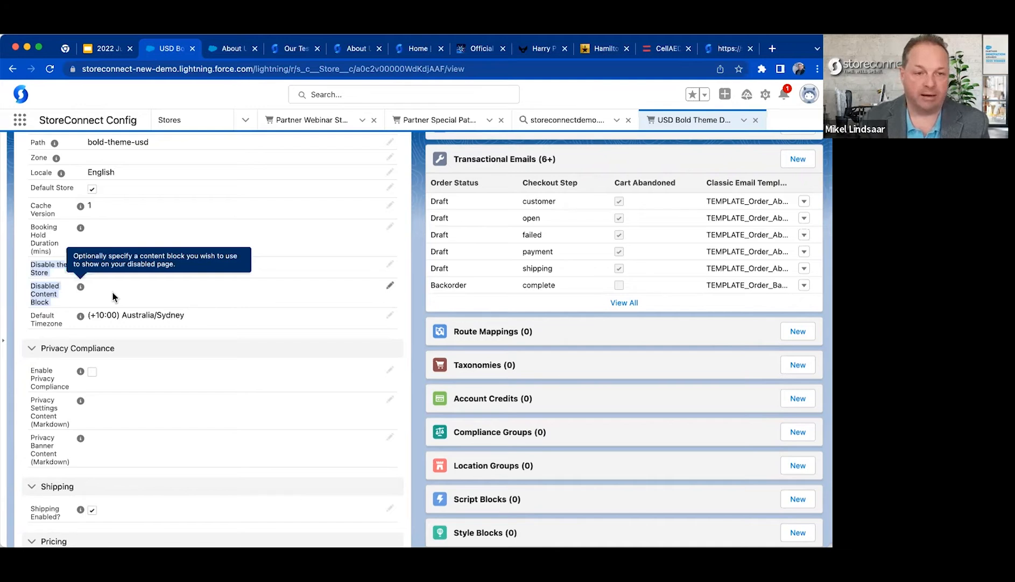
pyautogui.press('super+Tab')
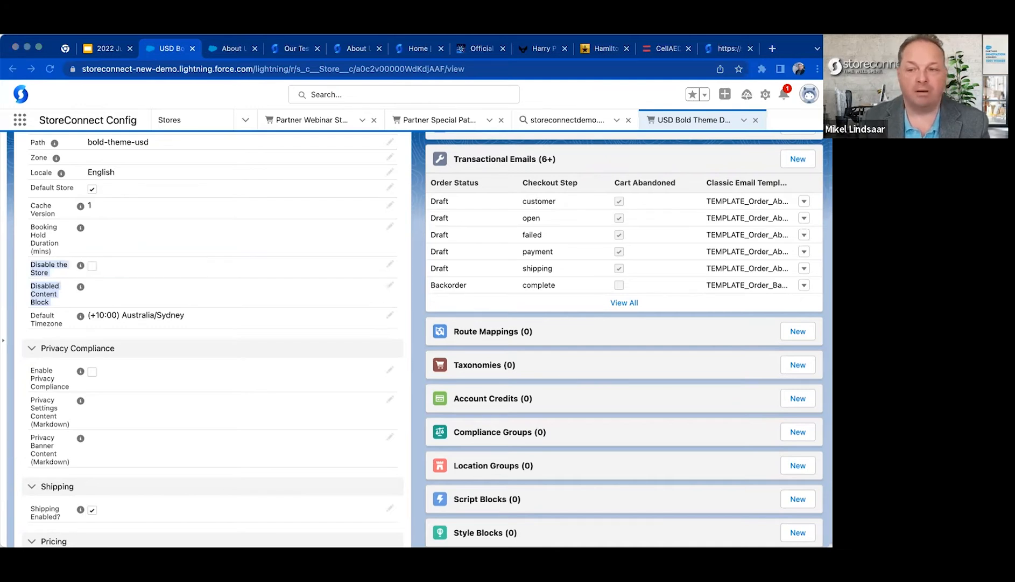
pyautogui.click(750, 48)
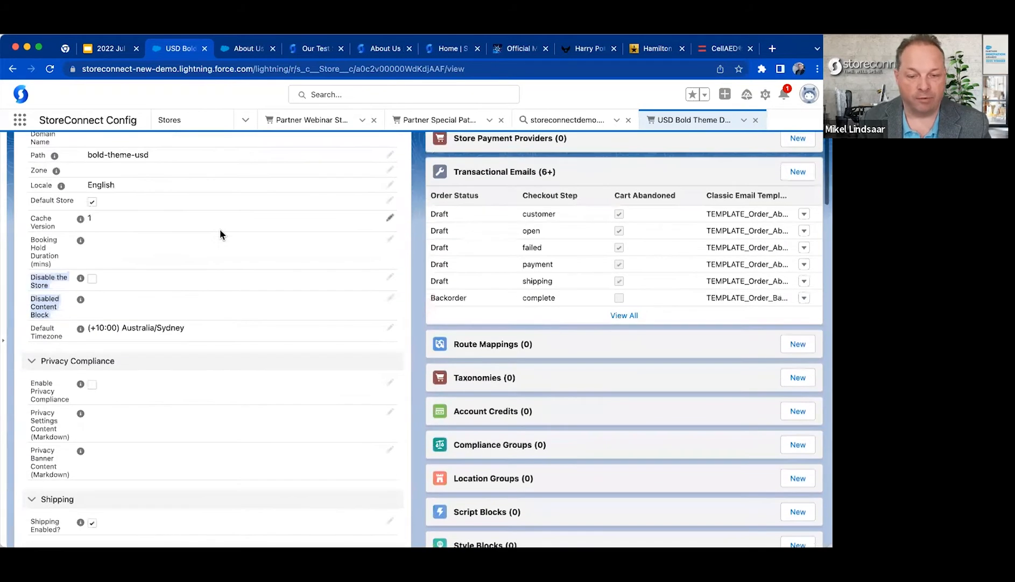
pyautogui.scroll(-3, 152, 302)
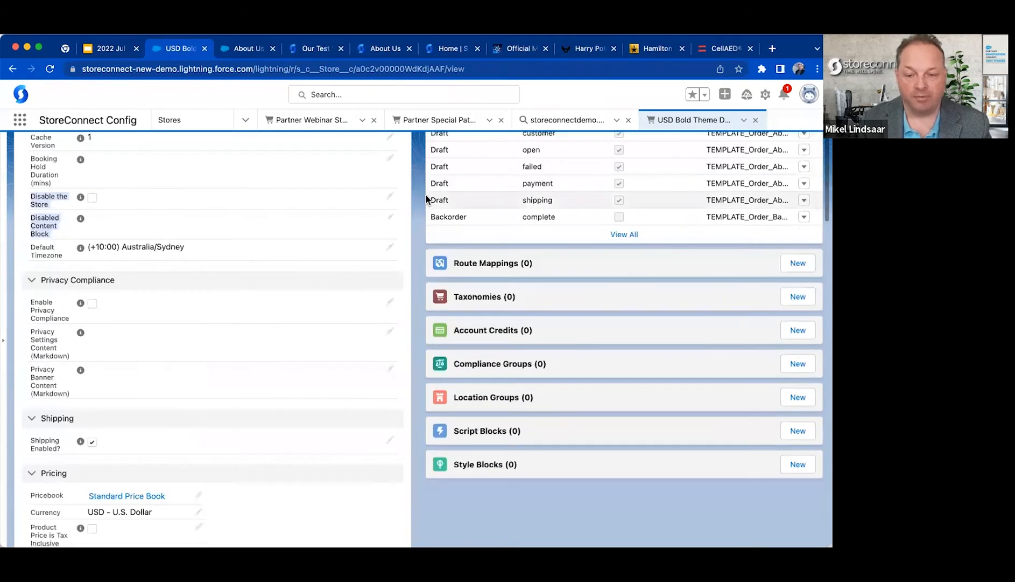
# Load partner-webinar.storeconnectdemo.com/special-path in place of the undefined special-path-2 address.
pyautogui.click(251, 49)
pyautogui.click(312, 48)
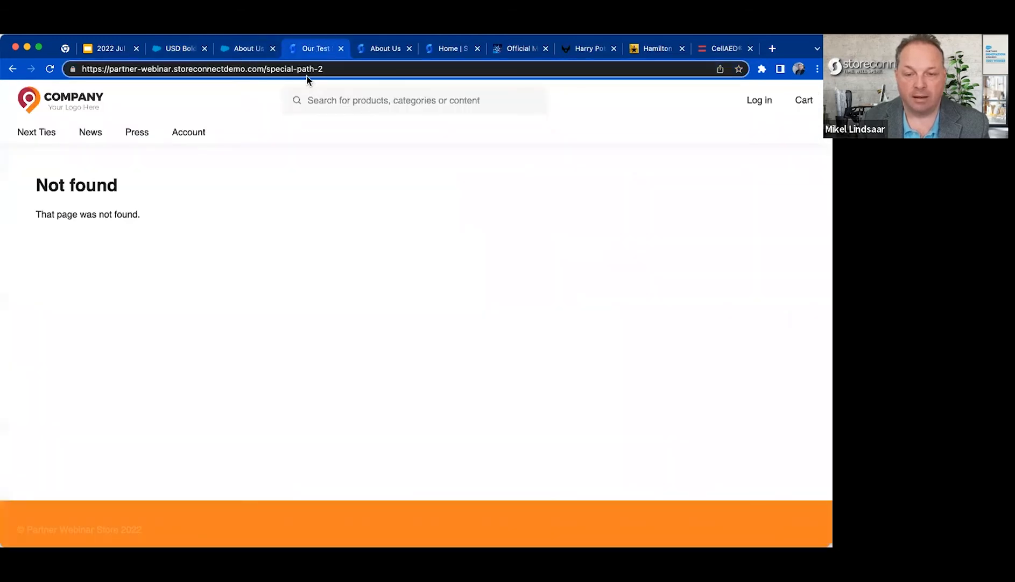
pyautogui.press('BackSpace')
pyautogui.press('BackSpace')
pyautogui.press('Return')
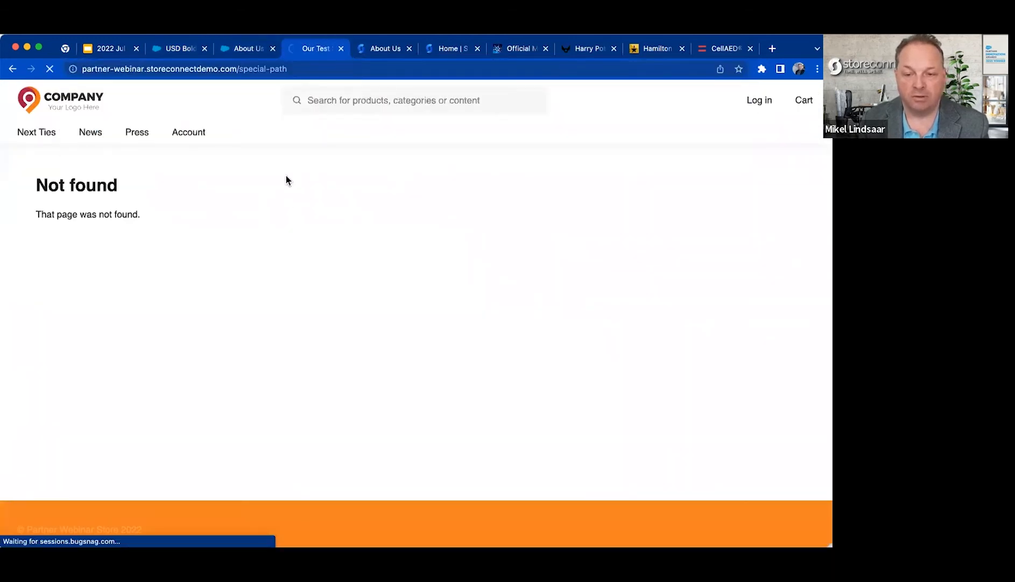
# Close the USD Bold Theme Demo Store record in Salesforce and return to the Partner Special Path Store record.
pyautogui.click(178, 49)
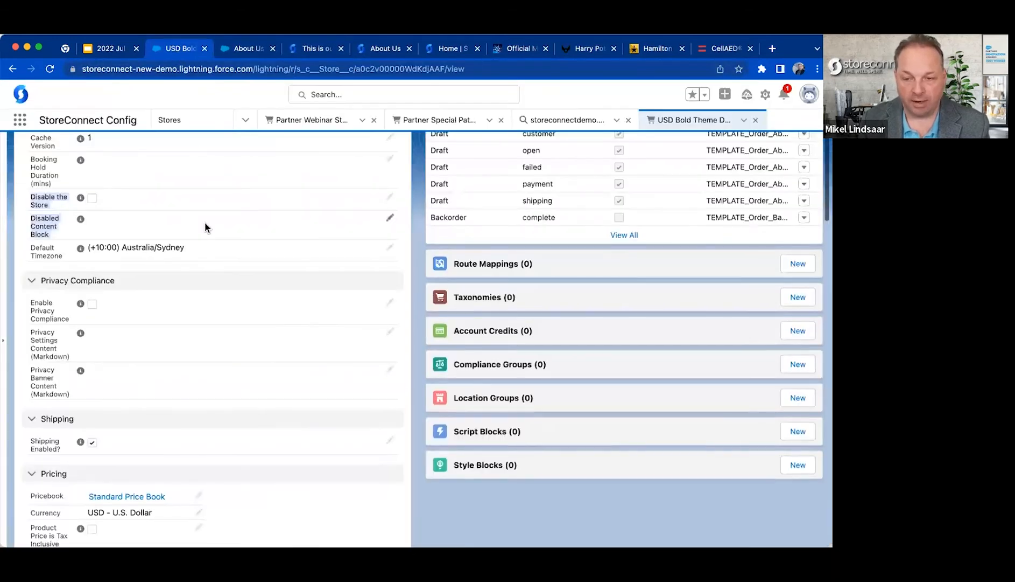
pyautogui.click(755, 123)
pyautogui.click(433, 120)
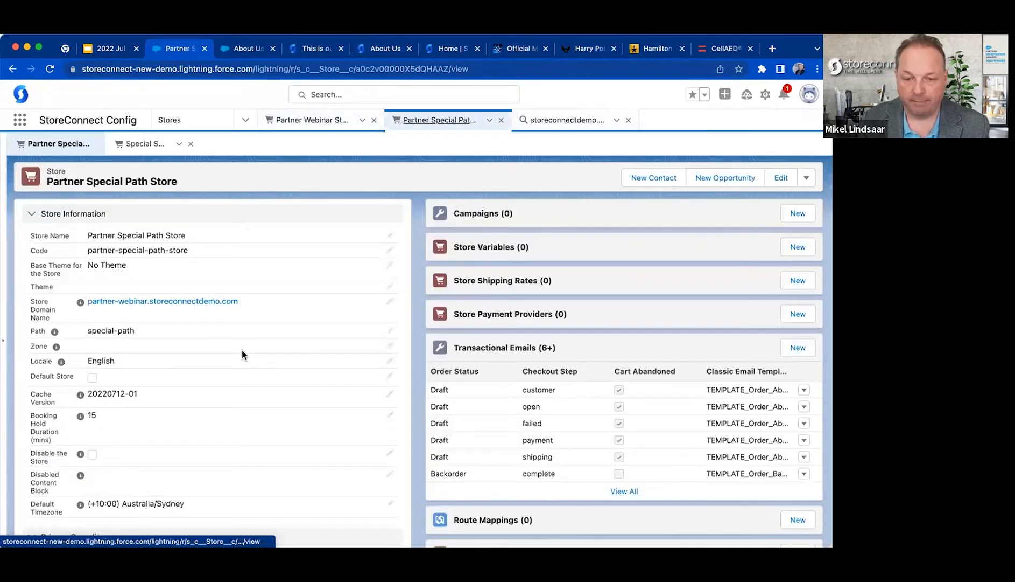
# Start a new content block from the Disabled Content Block field of the Partner Special Path Store record.
pyautogui.scroll(-5, 240, 349)
pyautogui.scroll(5, 241, 349)
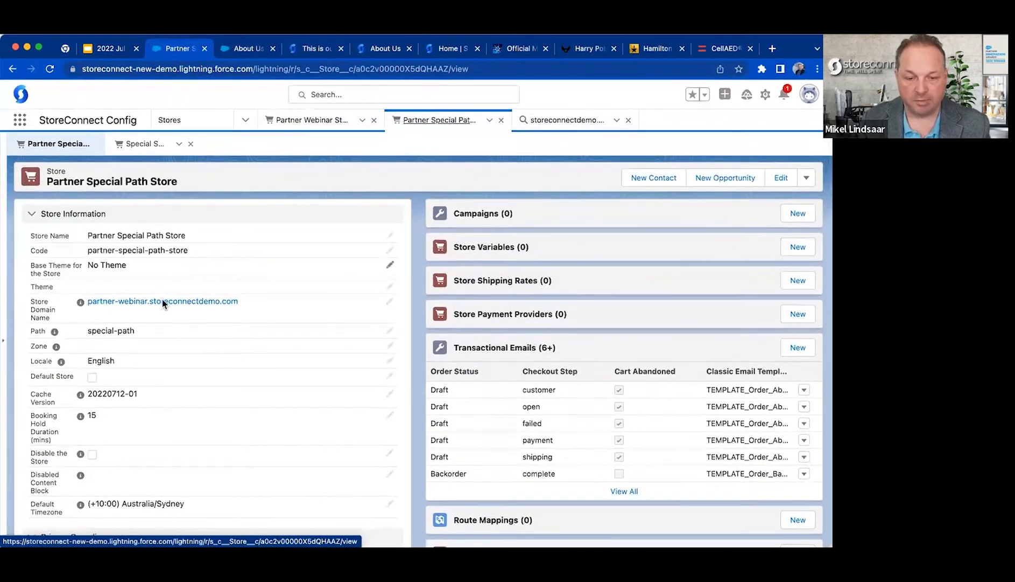
pyautogui.scroll(-1, 162, 298)
pyautogui.scroll(-1, 162, 298)
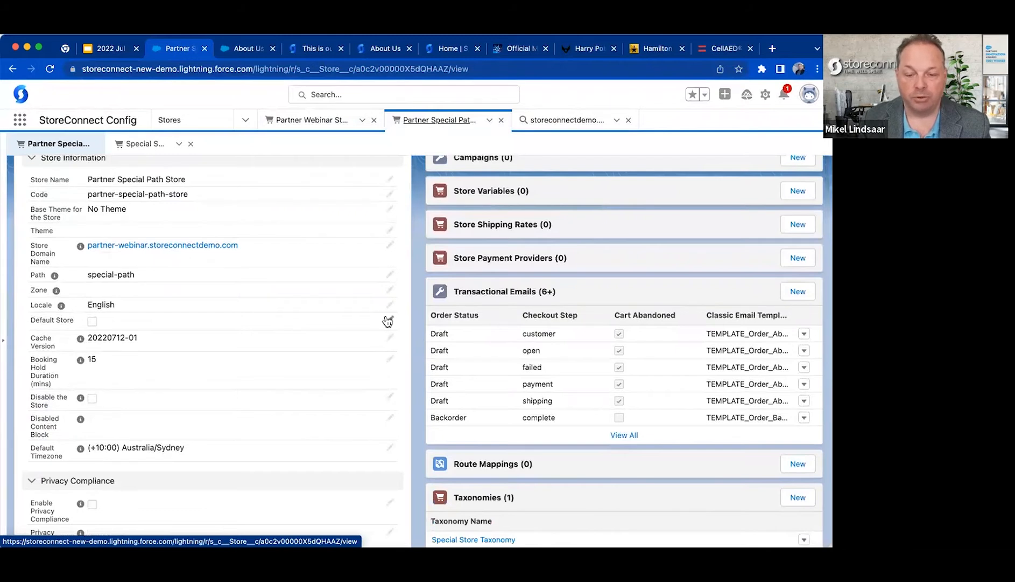
pyautogui.scroll(-2, 387, 321)
pyautogui.scroll(-2, 385, 316)
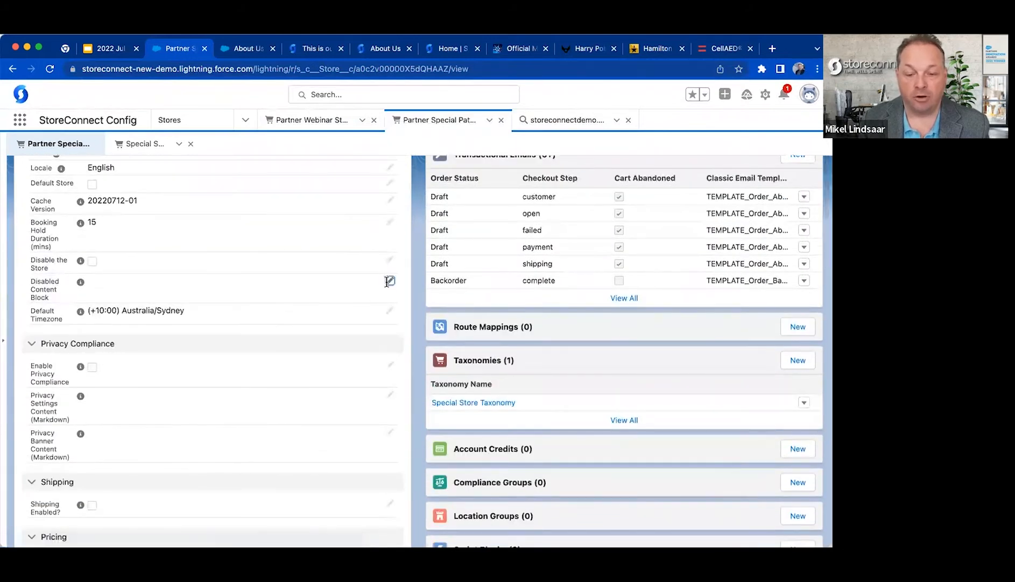
pyautogui.click(388, 279)
pyautogui.click(237, 282)
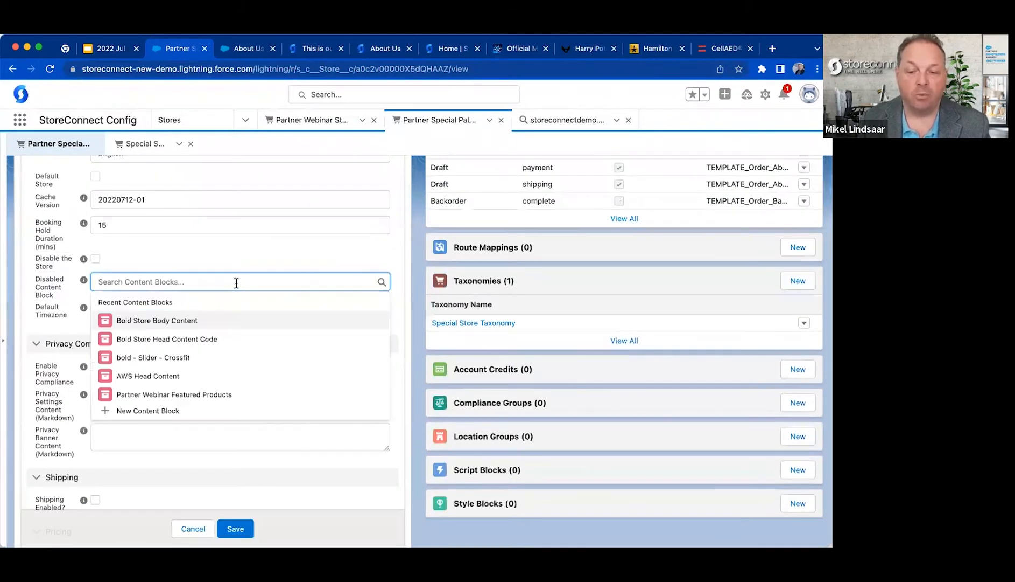
pyautogui.click(155, 411)
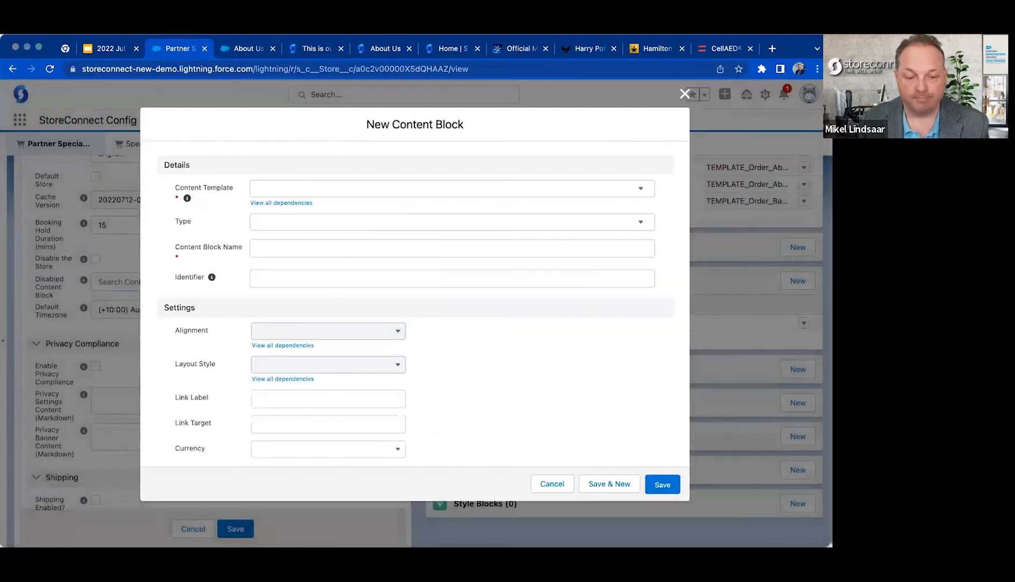
# Set the new content block's Content Template to Text and leave its Type at None.
pyautogui.click(325, 188)
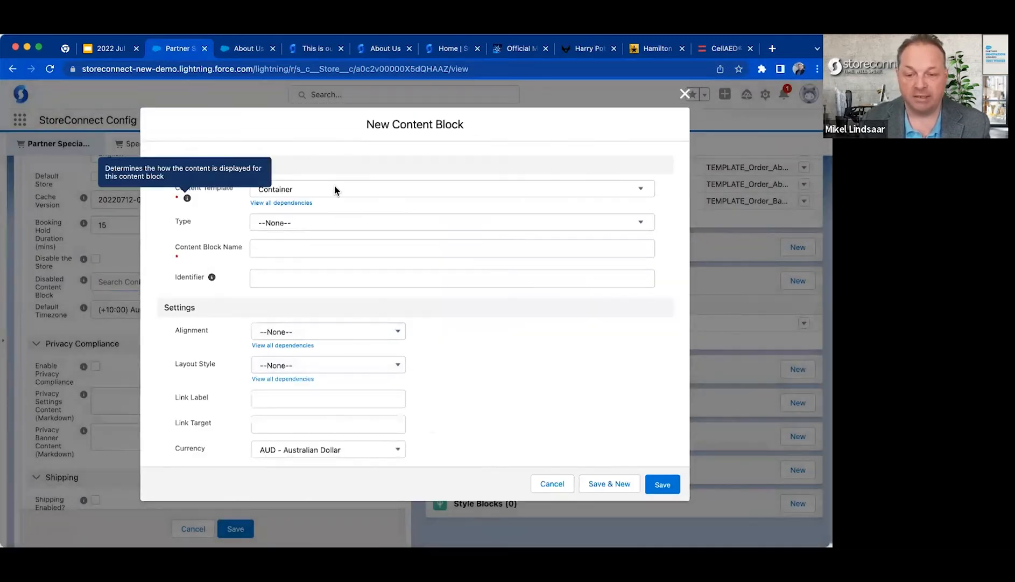
pyautogui.click(344, 189)
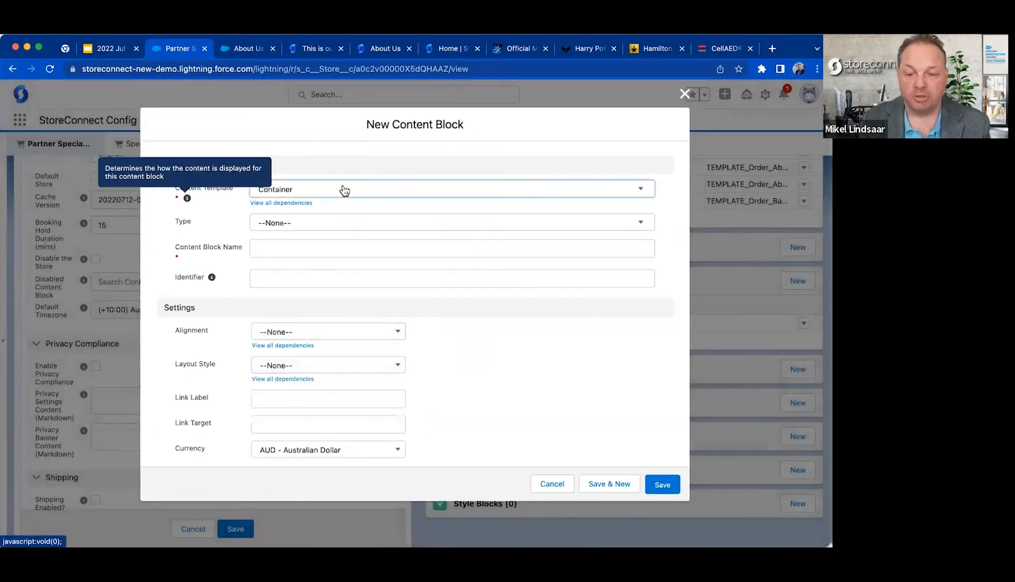
pyautogui.click(378, 190)
pyautogui.scroll(-5, 372, 255)
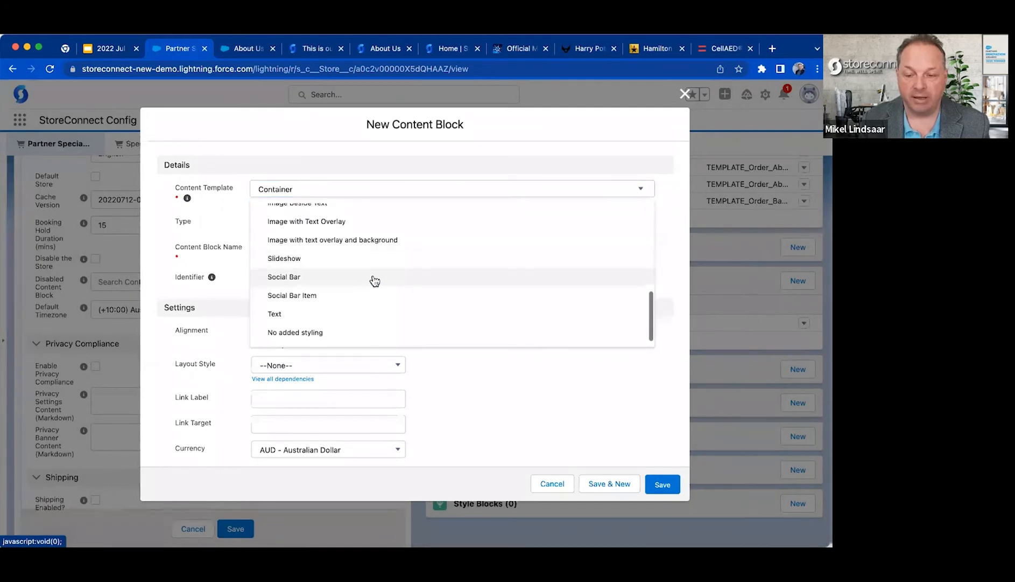
pyautogui.click(345, 314)
pyautogui.click(321, 225)
pyautogui.click(221, 235)
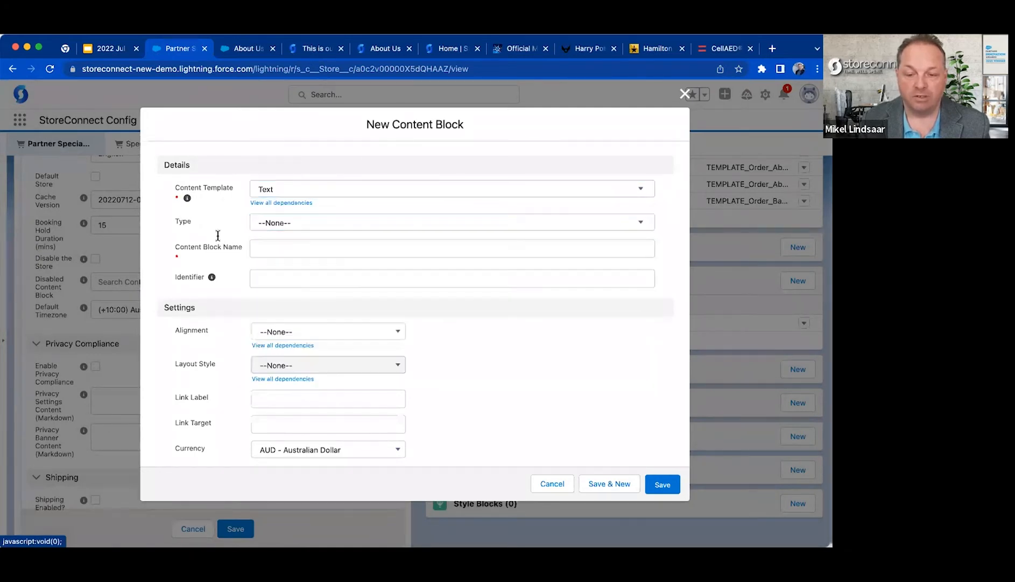
# Name the content block Partner Maintenance Page.
pyautogui.click(291, 256)
pyautogui.write('Special Path Maintenance Page')
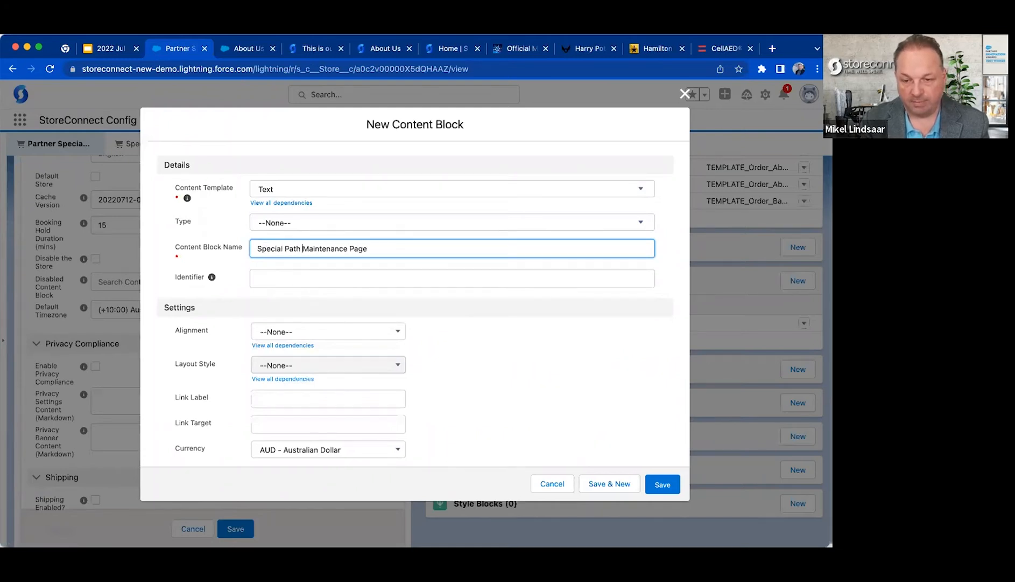
pyautogui.hotkey('shift', 'Home')
pyautogui.write('Partner')
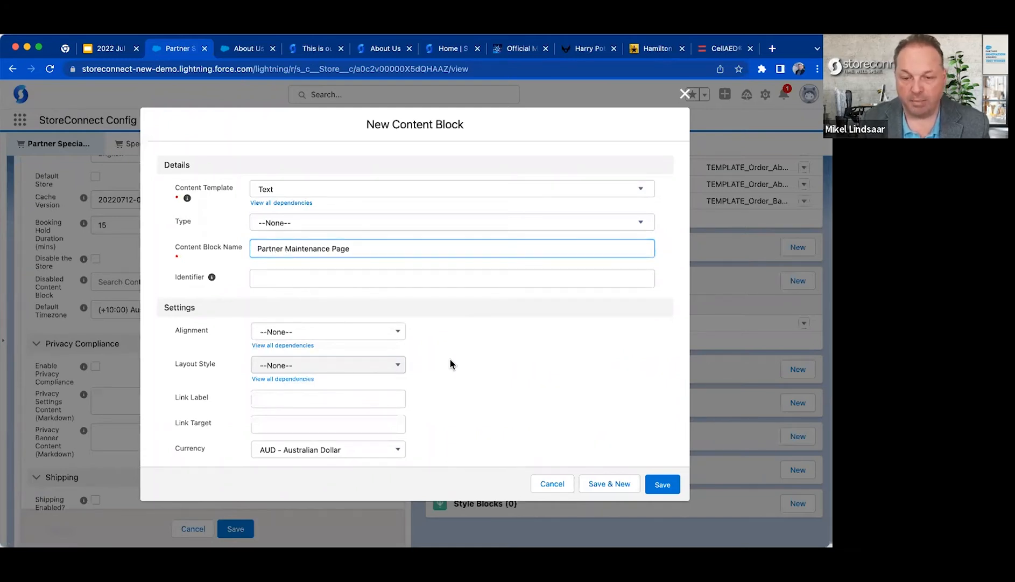
# Paste the prepared maintenance notice with the contact e-mail as the block's Content and enter the Title "We are Offline for Maintenance".
pyautogui.scroll(-3, 450, 387)
pyautogui.scroll(-5, 450, 387)
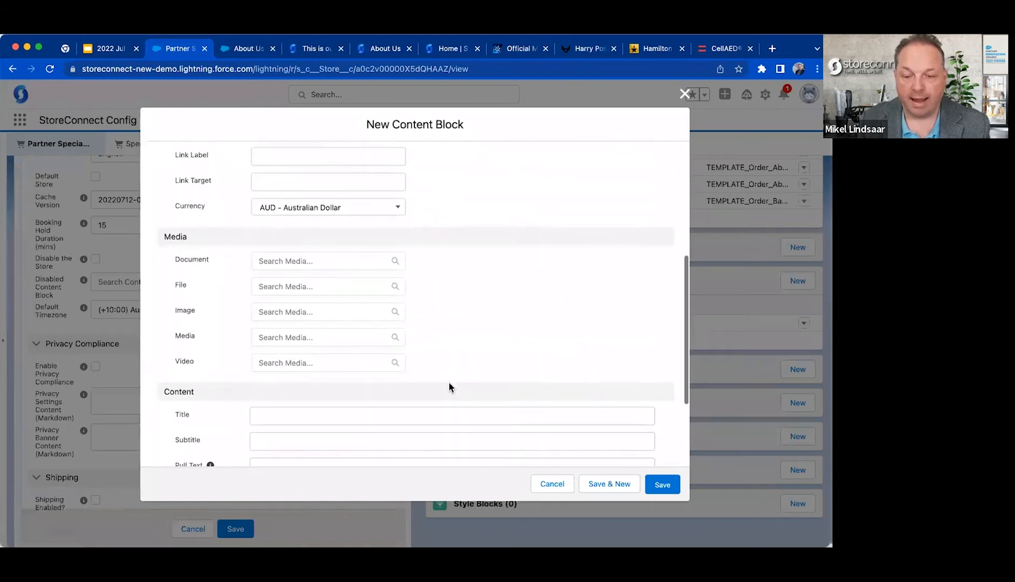
pyautogui.click(324, 424)
pyautogui.press('super+v')
pyautogui.click(307, 286)
pyautogui.write('We are Offline for Main')
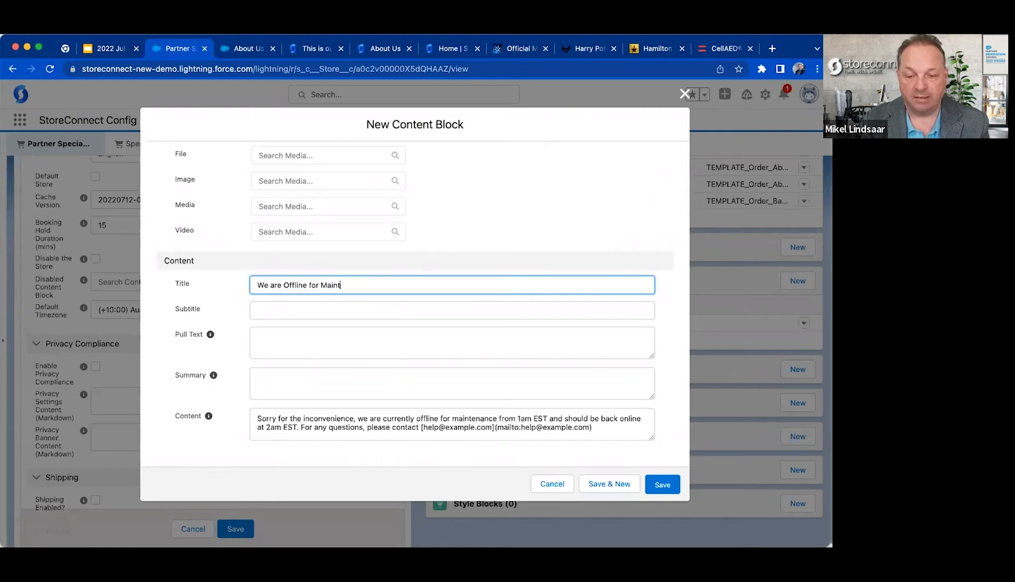
# Save the content block, enable Disable the Store on the Partner Special Path Store and save the store record.
pyautogui.scroll(5, 389, 248)
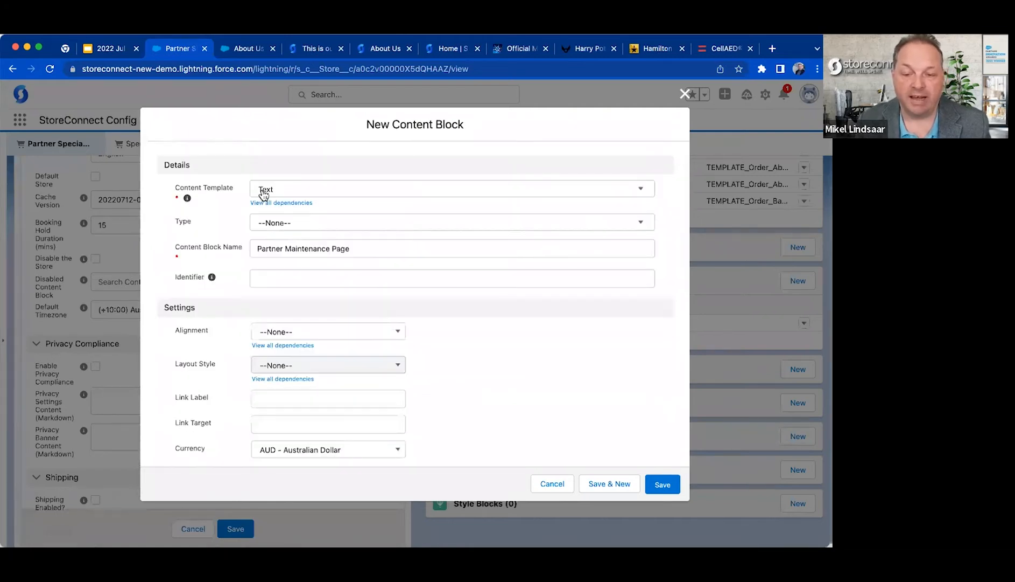
pyautogui.click(659, 488)
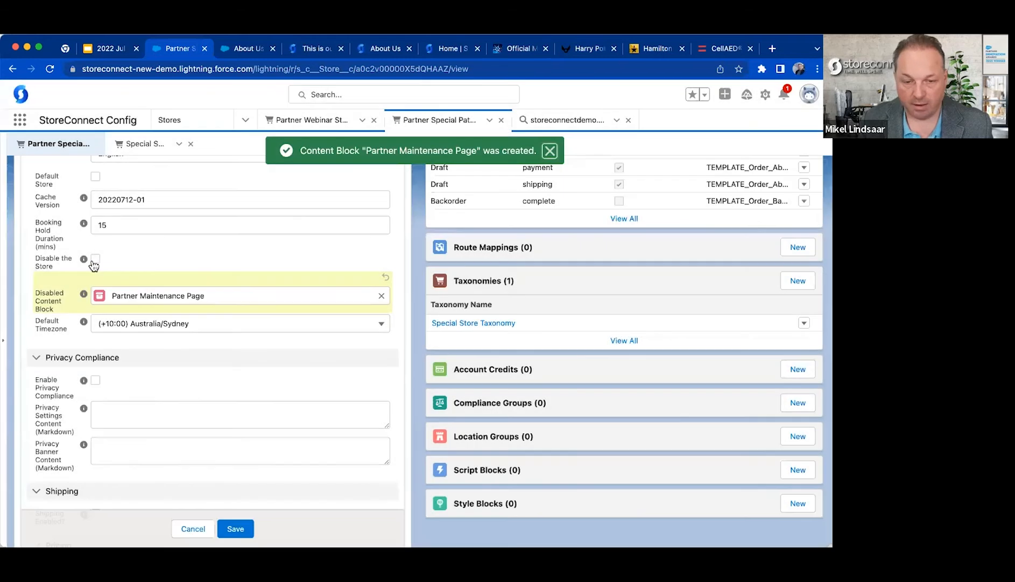
pyautogui.click(96, 259)
pyautogui.click(241, 527)
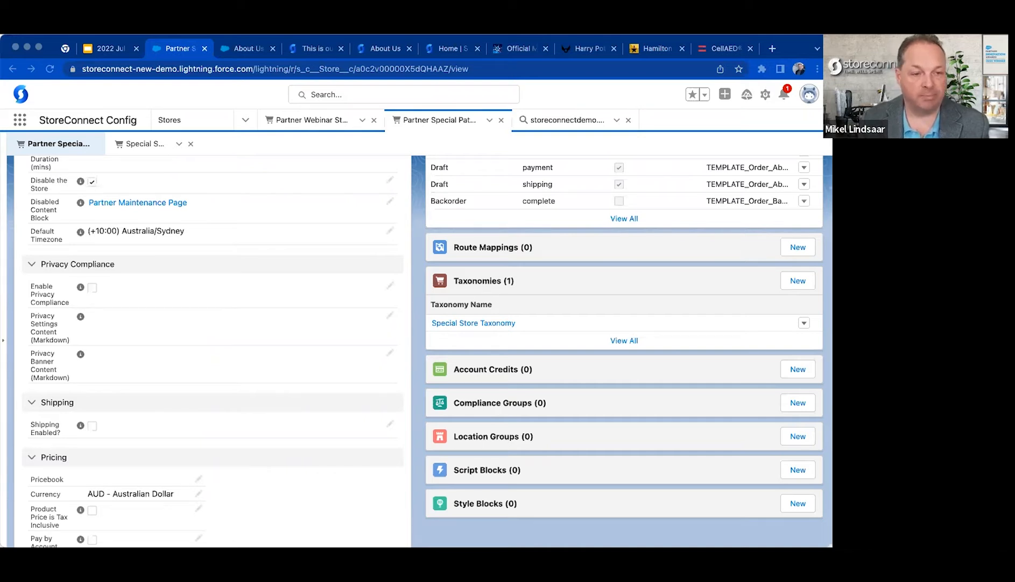
# Reload the partner-webinar.storeconnectdemo.com/special-path storefront and examine the page shown for the disabled store.
pyautogui.click(310, 48)
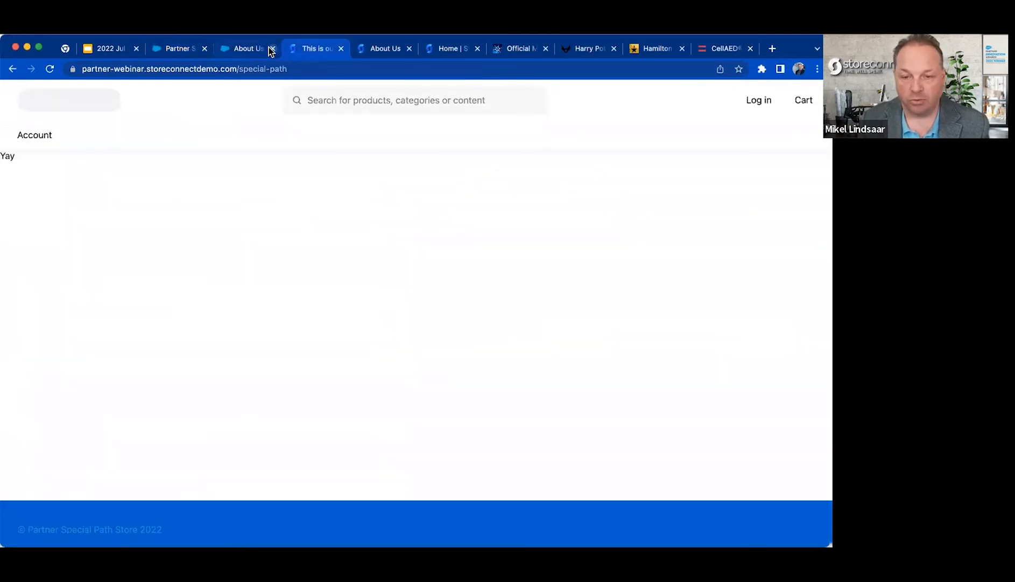
pyautogui.press('super+r')
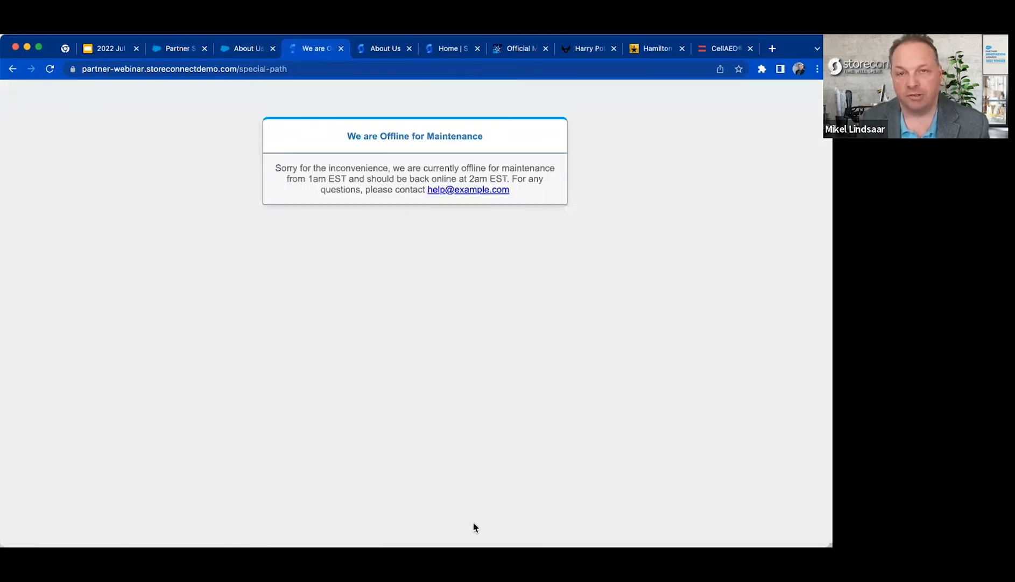
pyautogui.moveTo(275, 164); pyautogui.dragTo(501, 222)
pyautogui.click(500, 220)
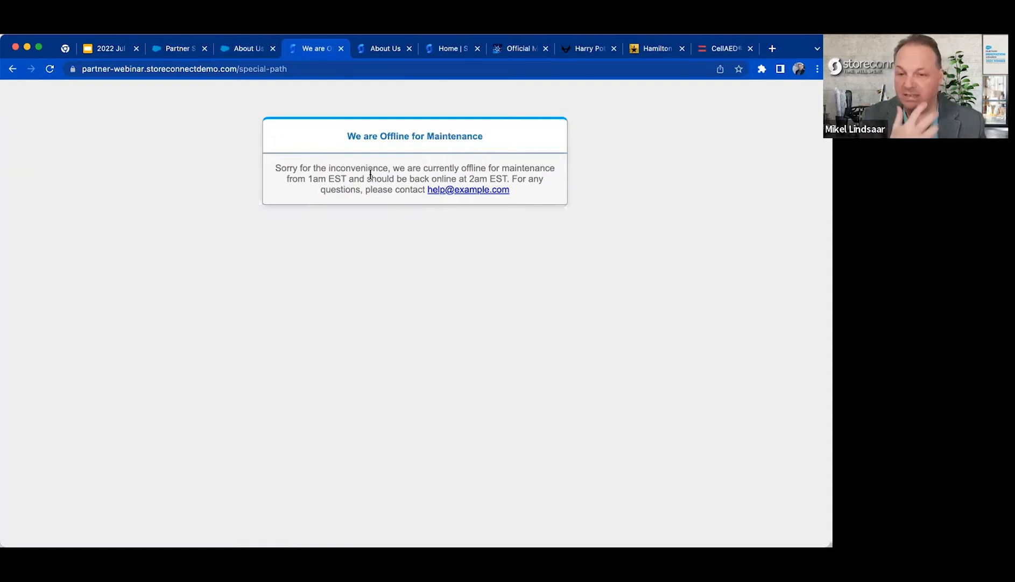
# Return to the Partner Special Path Store record in Salesforce, clear Disable the Store and save.
pyautogui.click(257, 47)
pyautogui.click(176, 48)
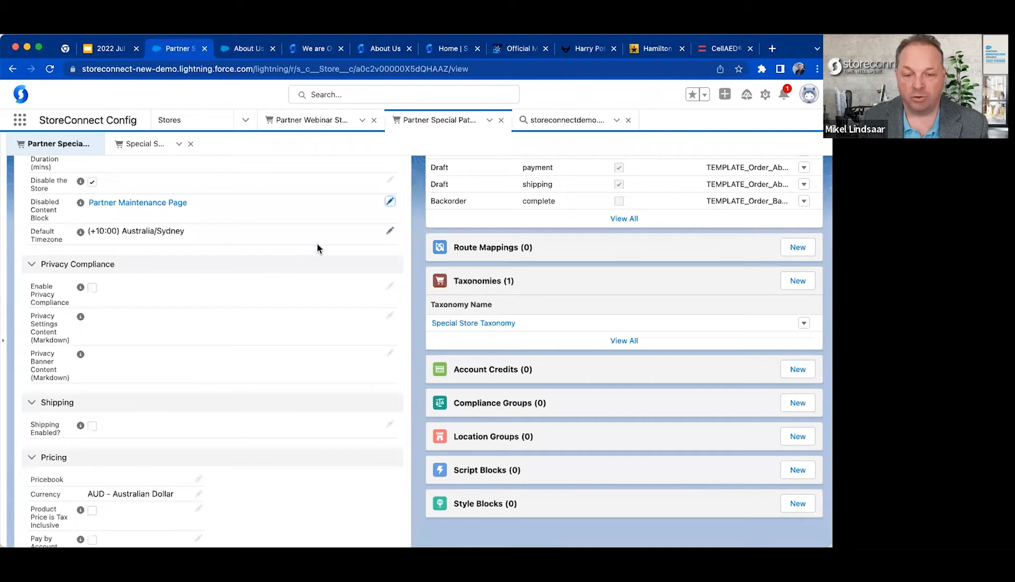
pyautogui.scroll(2, 318, 247)
pyautogui.click(390, 226)
pyautogui.click(96, 220)
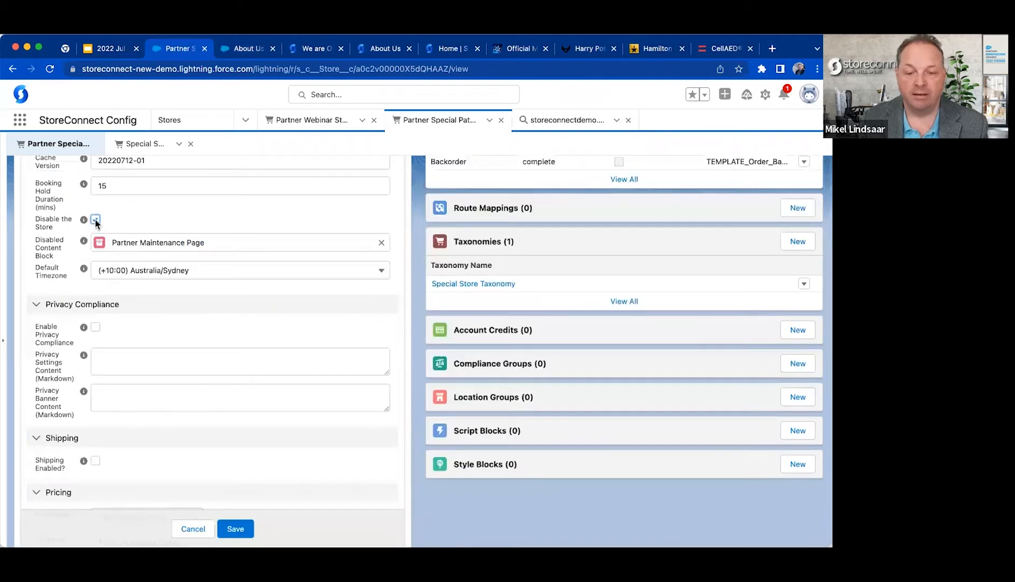
pyautogui.click(235, 528)
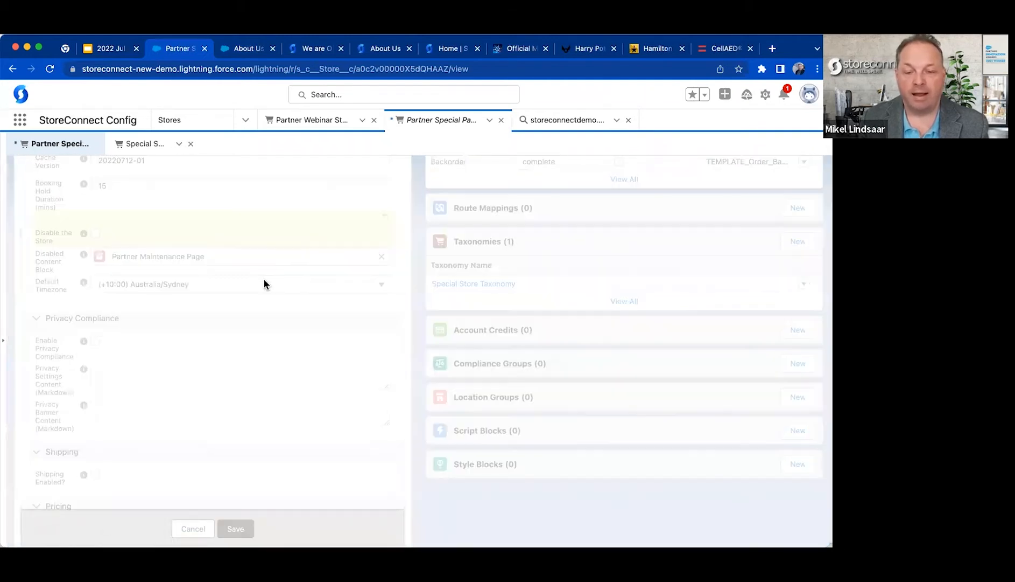
# Open the Partner Maintenance Page content block from the store record and review its Title and Content text.
pyautogui.scroll(3, 176, 205)
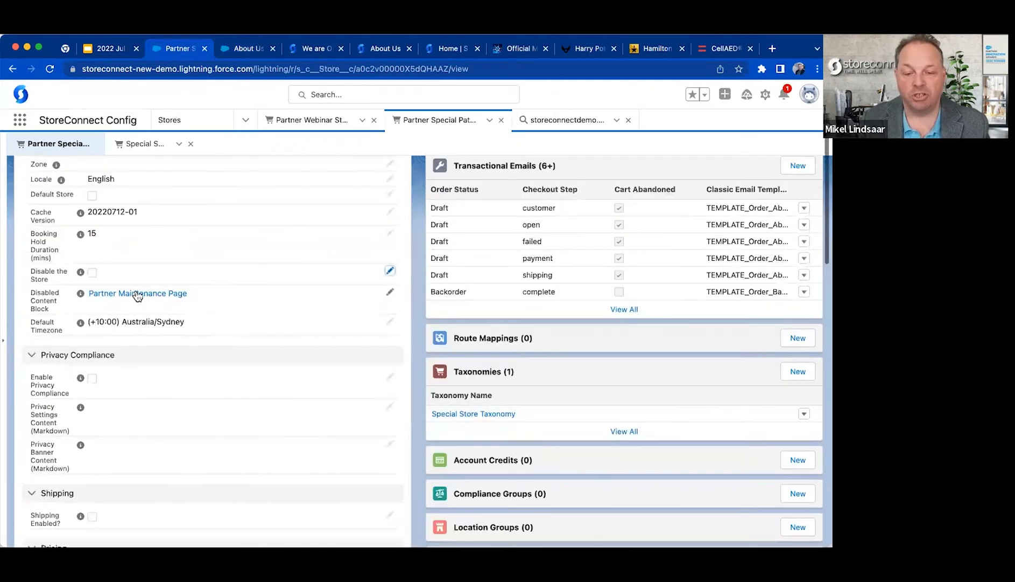
pyautogui.click(138, 295)
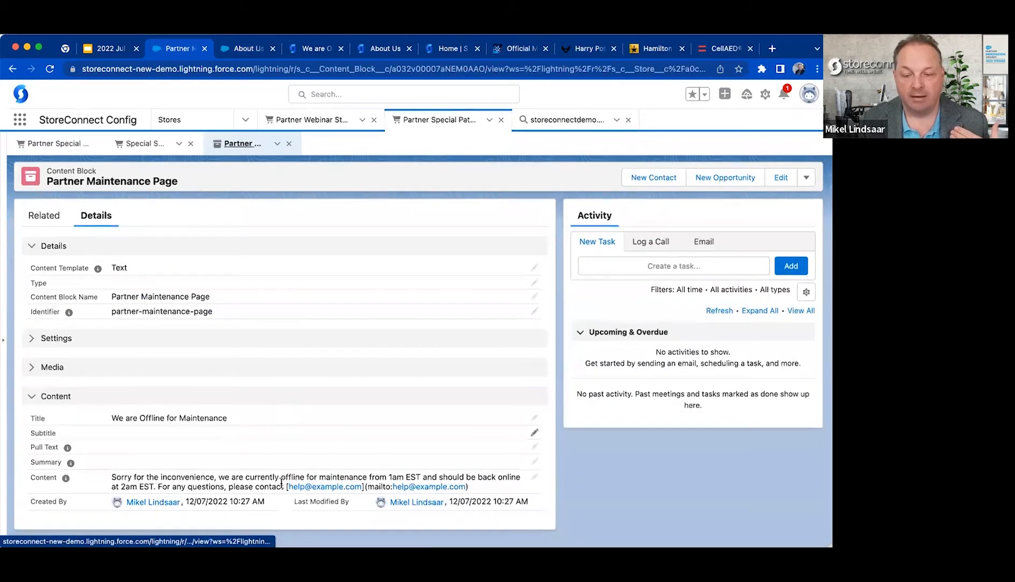
pyautogui.tripleClick(112, 478)
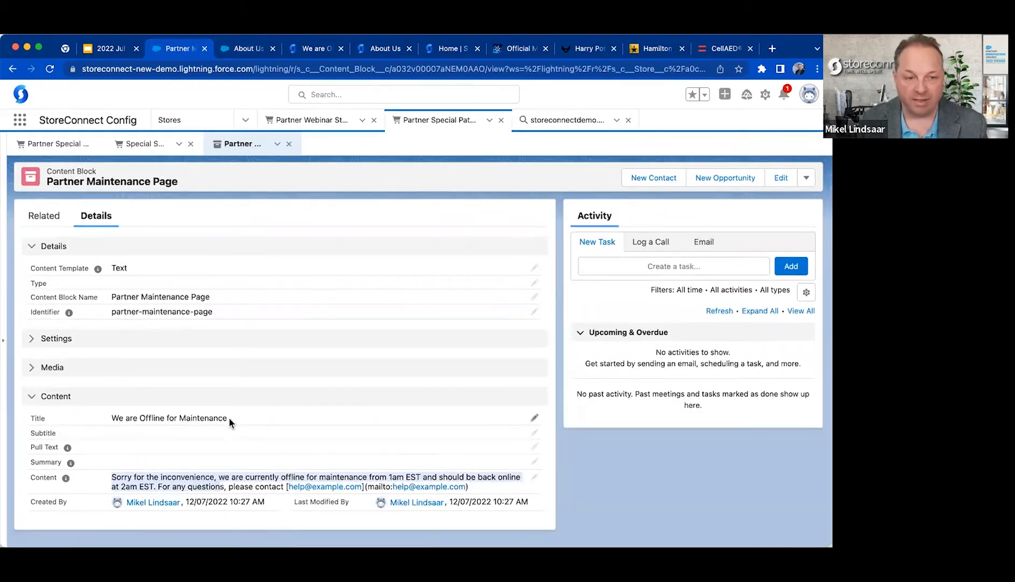
pyautogui.click(256, 378)
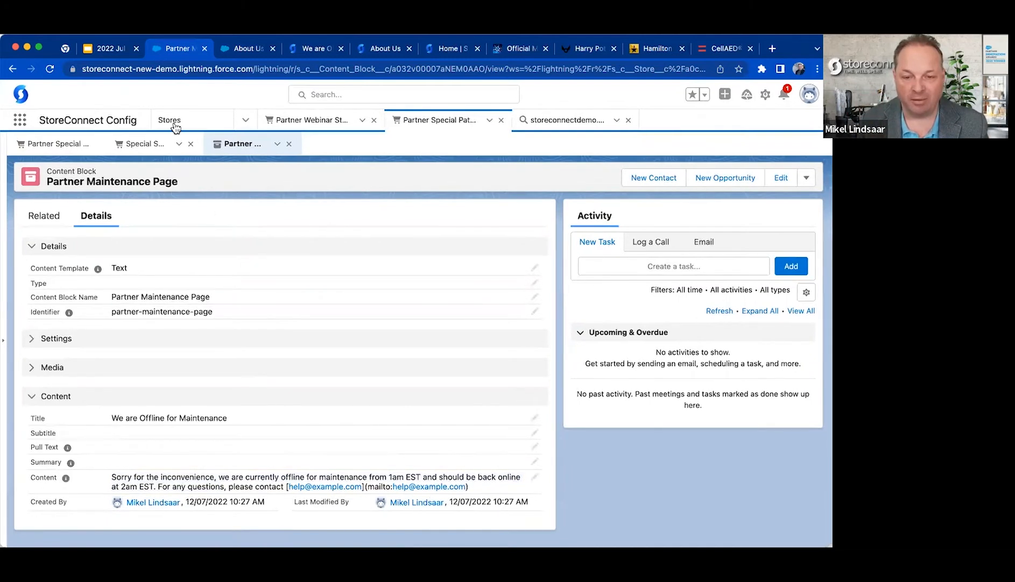
# Go back to the Partner Special Path Store record and reload its special-path storefront page to check the re-enabled store.
pyautogui.click(47, 151)
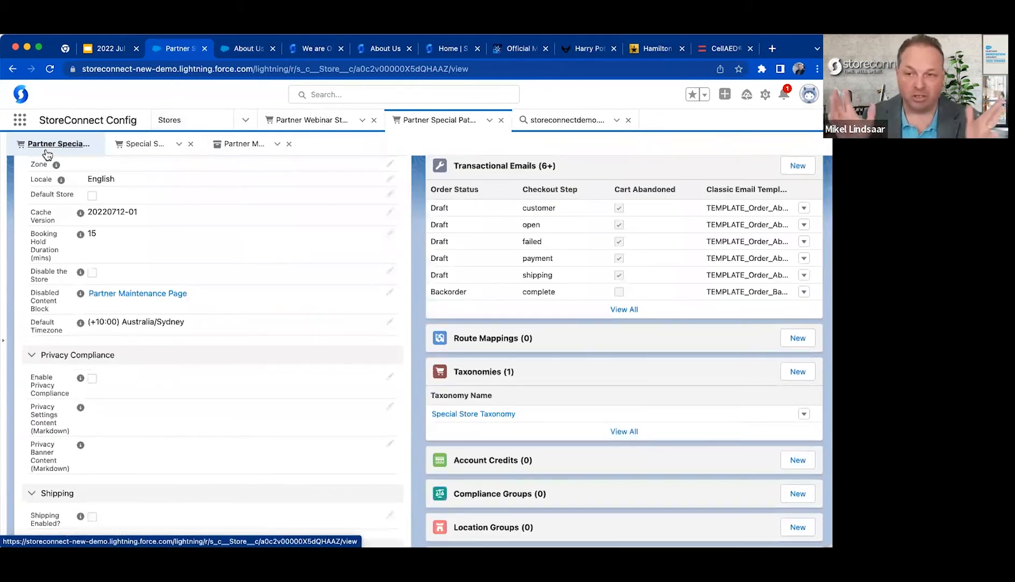
pyautogui.scroll(-2, 291, 323)
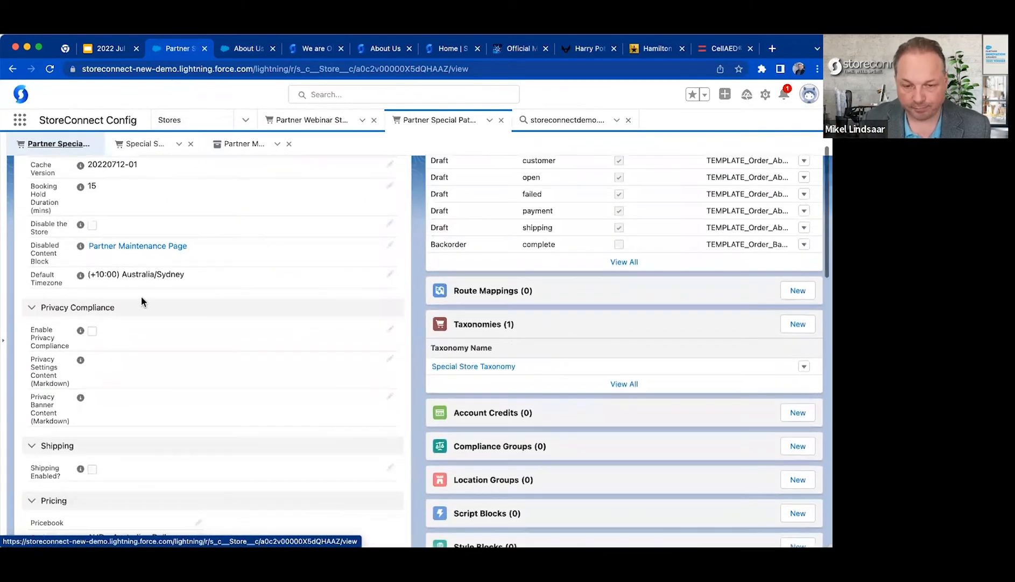
pyautogui.click(244, 48)
pyautogui.click(319, 50)
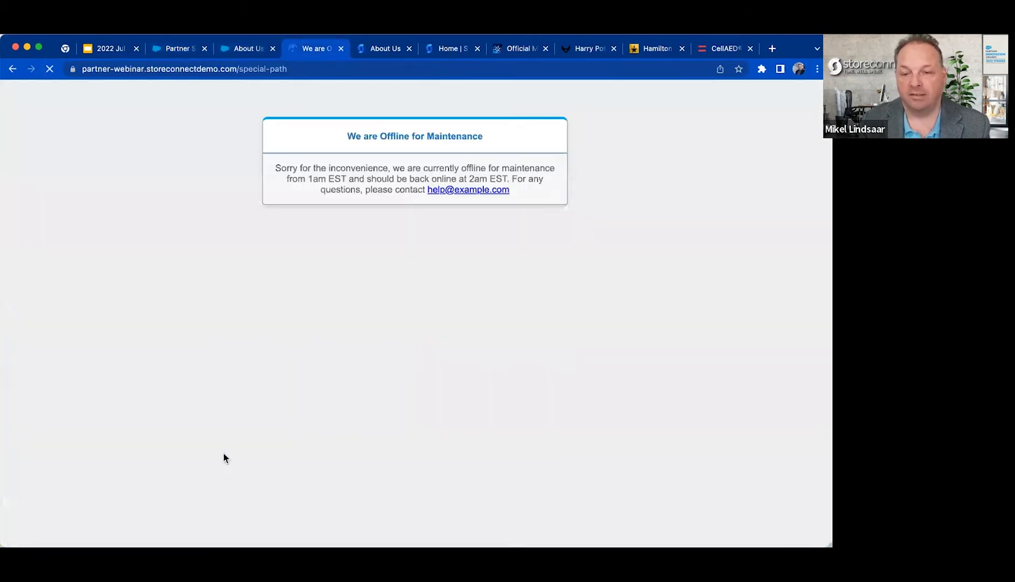
# Return to the store record in Salesforce and review the Privacy Compliance fields.
pyautogui.click(176, 46)
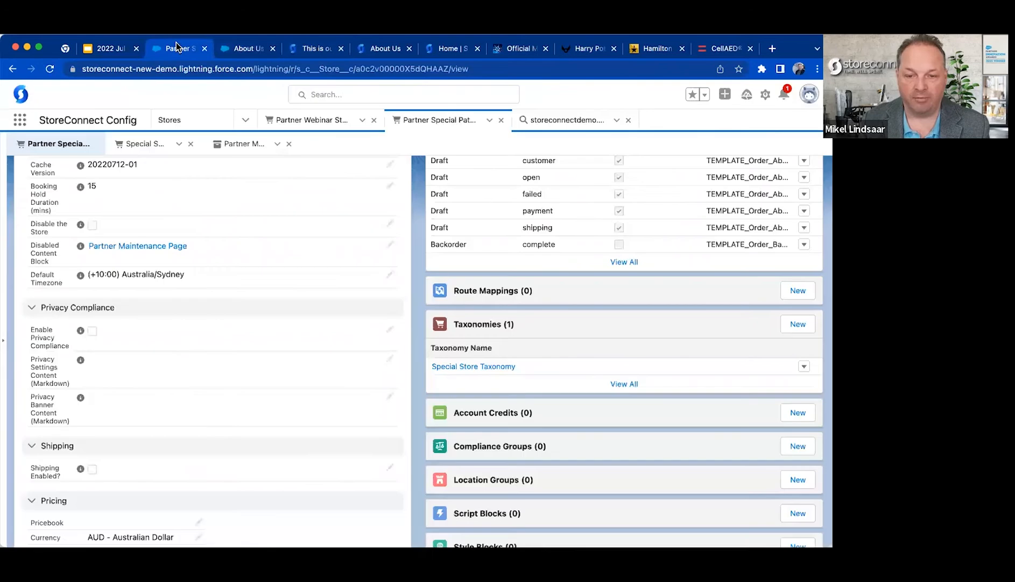
pyautogui.scroll(-1, 185, 385)
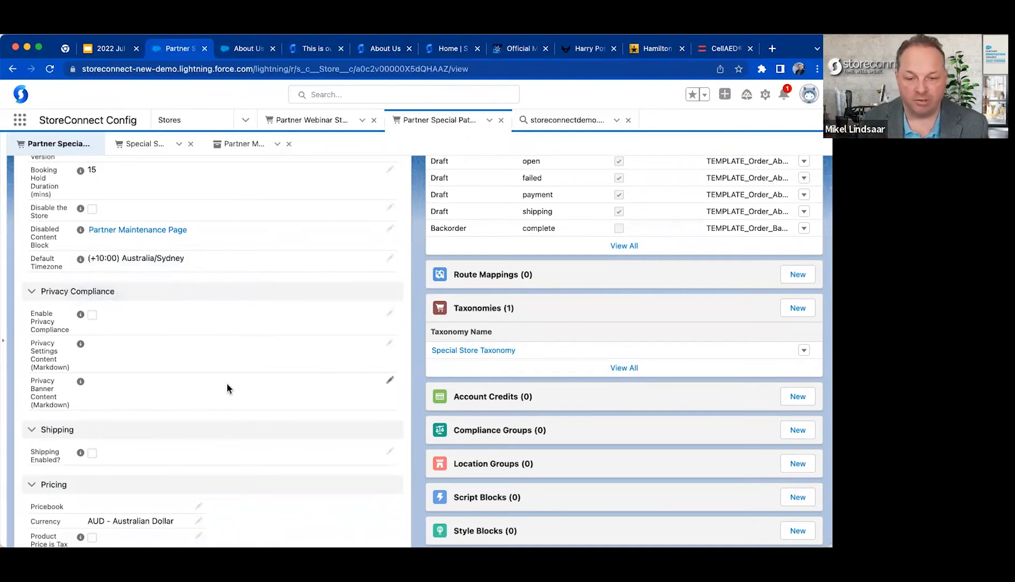
pyautogui.scroll(-3, 226, 382)
pyautogui.moveTo(80, 202)
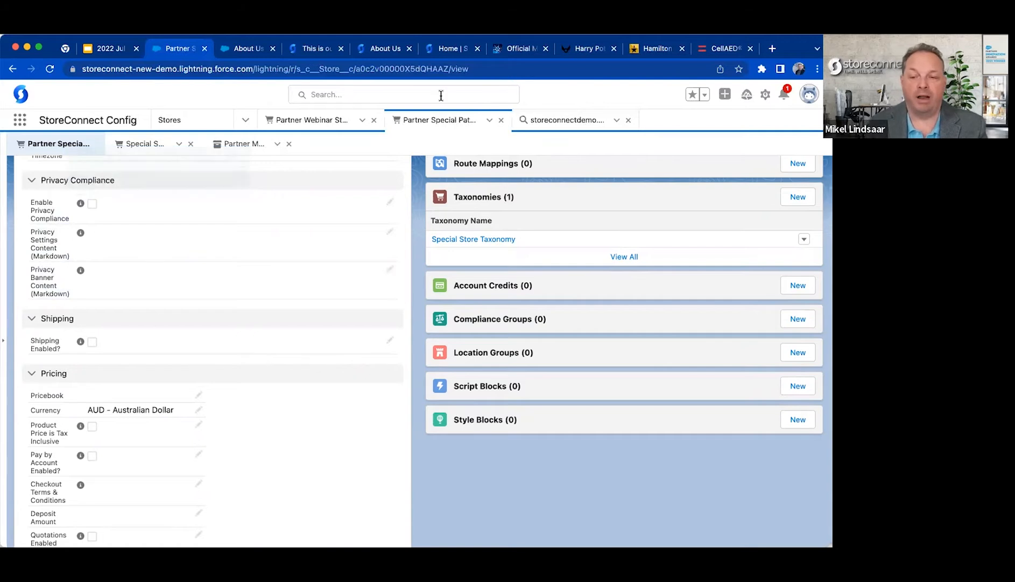
# Switch to the CellAED website, open its cookie management dialog and expand the Strictly Necessary category.
pyautogui.click(727, 49)
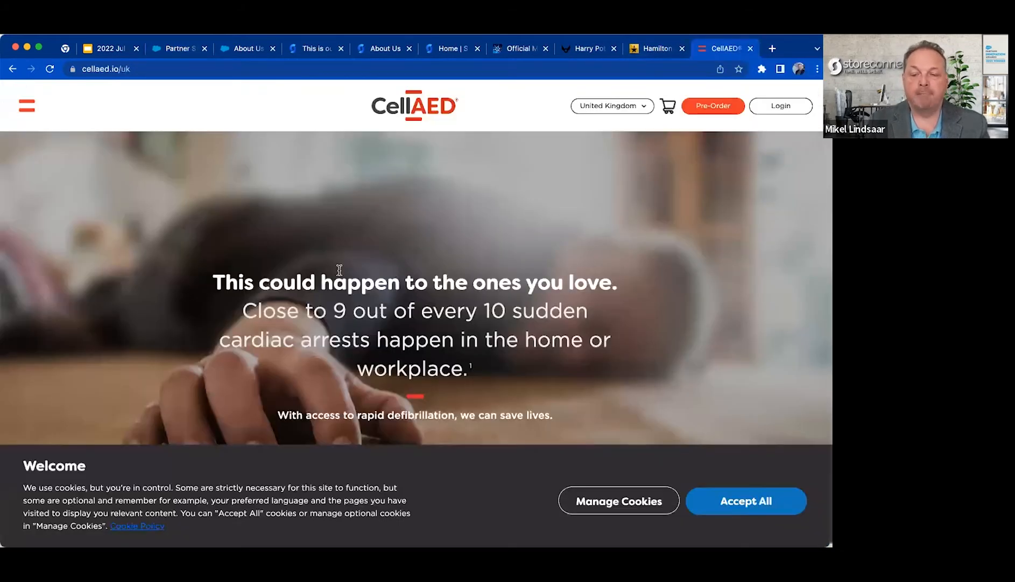
pyautogui.scroll(-2, 266, 345)
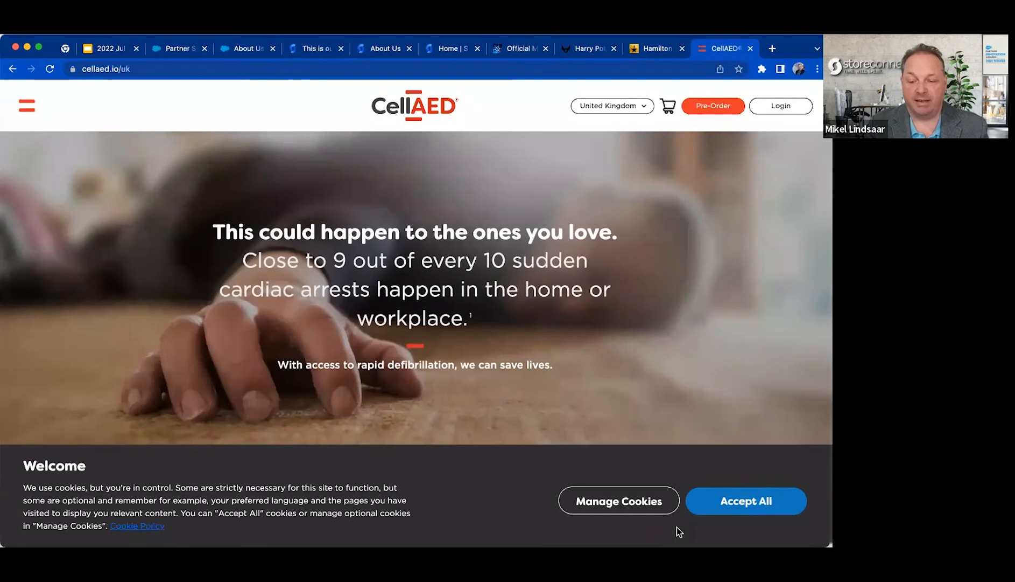
pyautogui.click(629, 501)
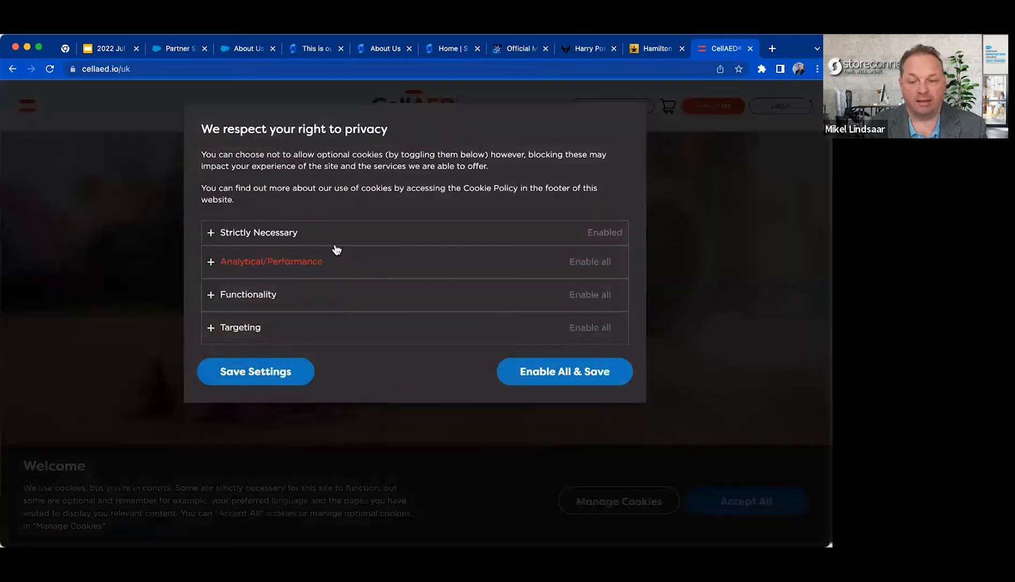
pyautogui.click(250, 235)
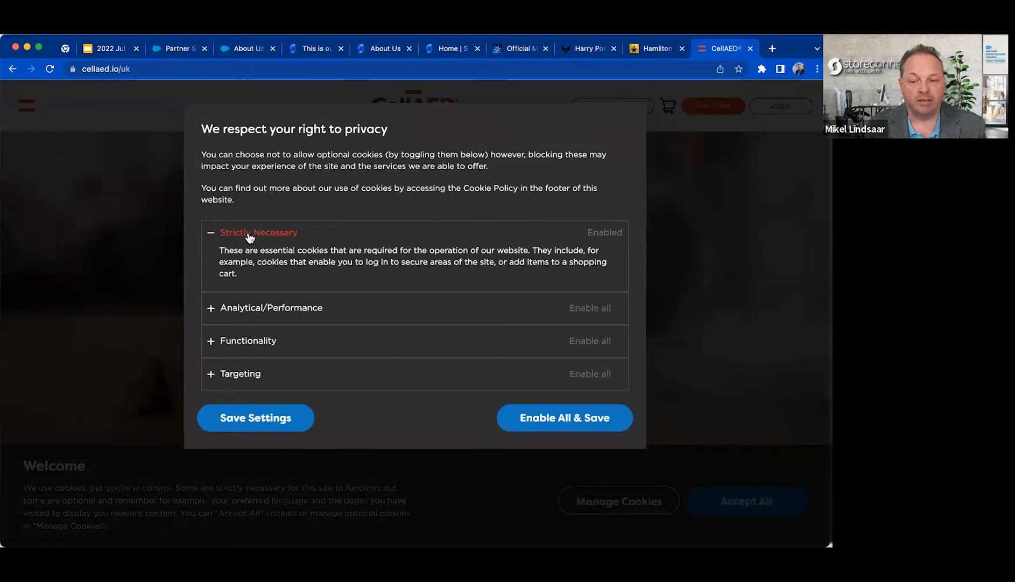
# Expand the Analytical/Performance, Functionality and Targeting cookie categories and review their descriptions and individual cookie toggles.
pyautogui.click(249, 236)
pyautogui.click(246, 264)
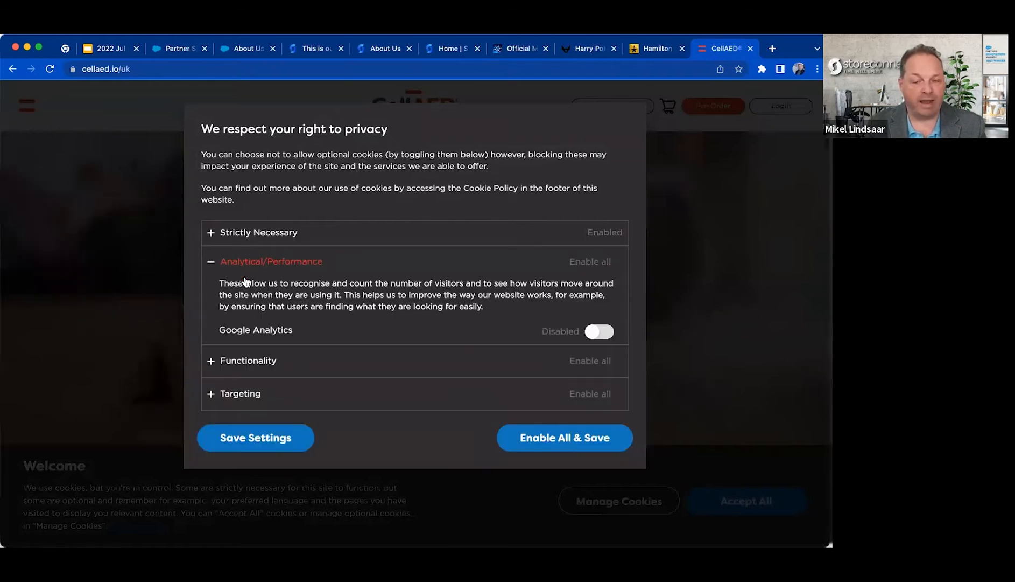
pyautogui.click(245, 355)
pyautogui.click(237, 431)
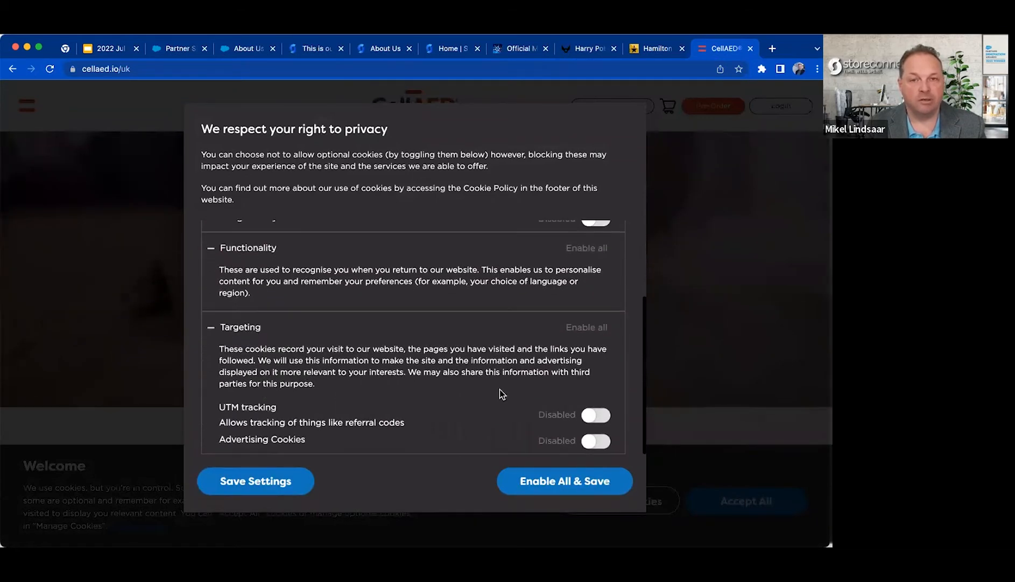
pyautogui.scroll(3, 500, 389)
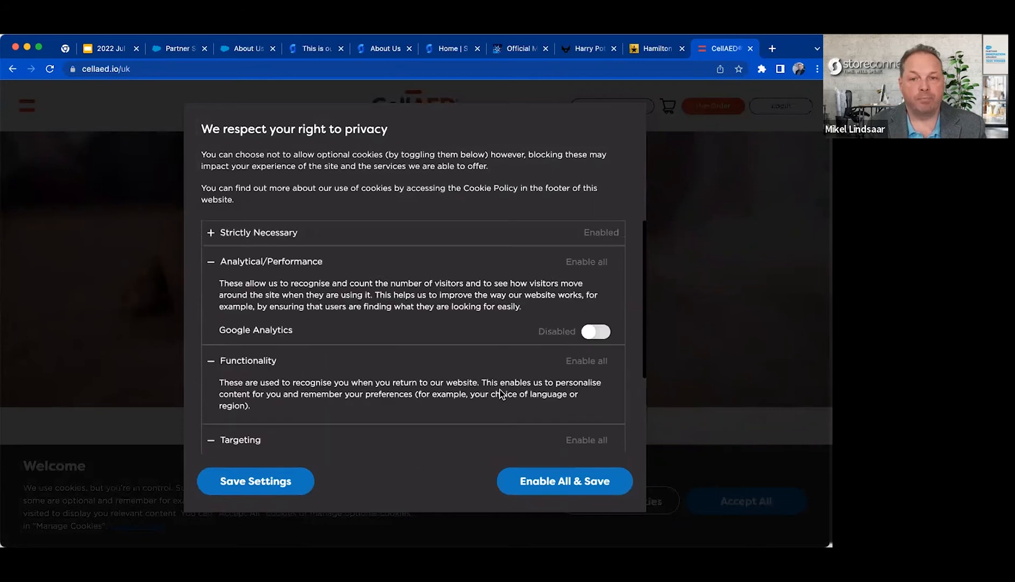
# Collapse the cookie categories, close the privacy dialog and switch the CellAED site to the Australia region.
pyautogui.click(311, 264)
pyautogui.click(262, 294)
pyautogui.click(241, 330)
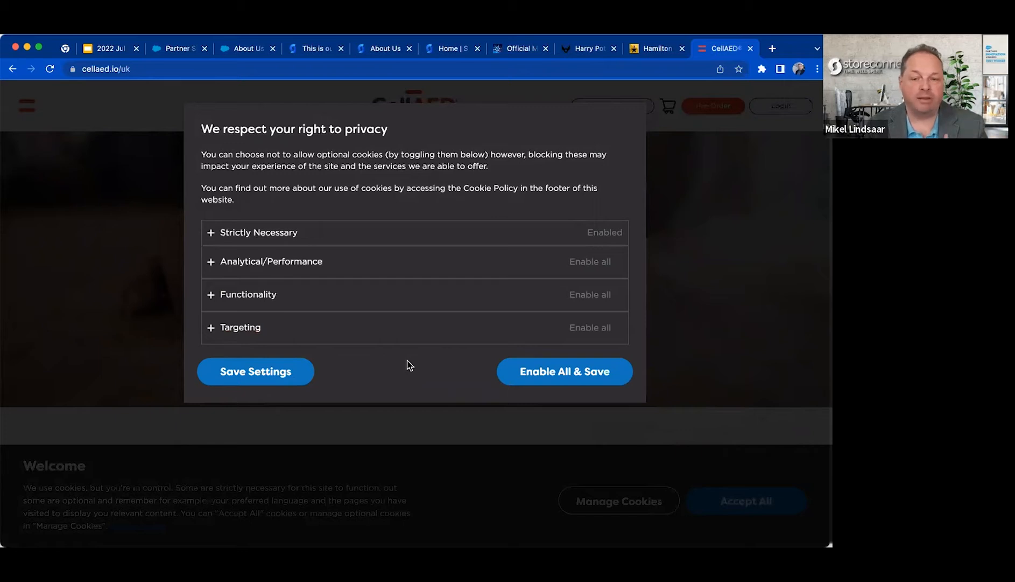
pyautogui.click(413, 444)
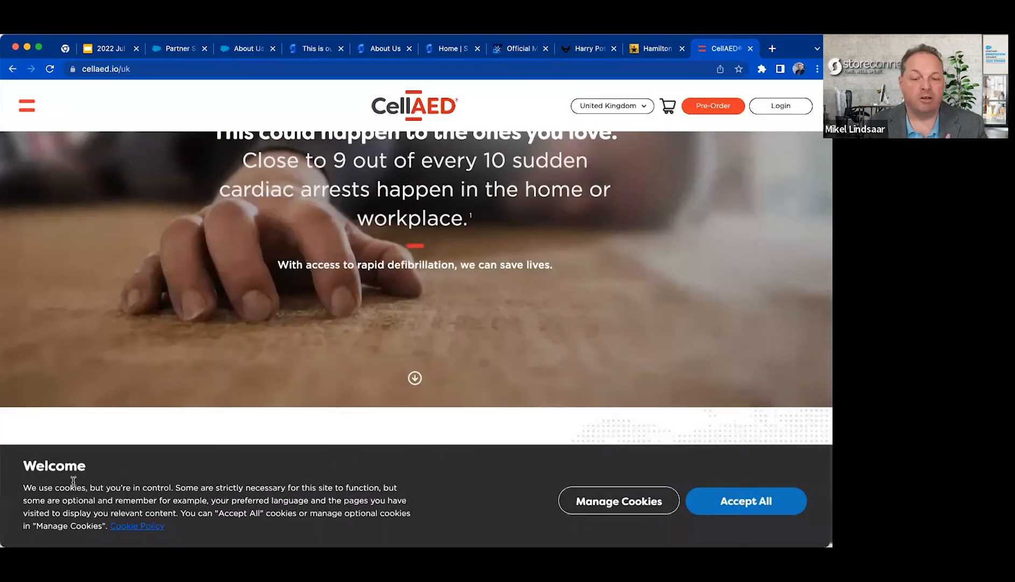
pyautogui.click(632, 106)
pyautogui.click(598, 116)
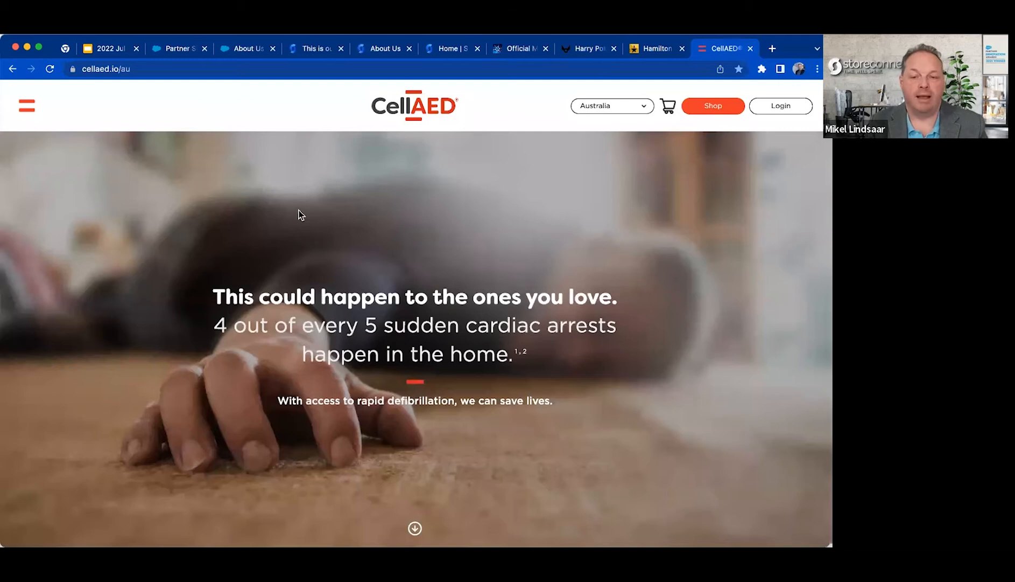
# Return to the Partner Special Path Store record in Salesforce and review the Privacy Compliance fields and Compliance Groups related list.
pyautogui.click(181, 48)
pyautogui.scroll(1, 124, 349)
pyautogui.moveTo(30, 229); pyautogui.dragTo(186, 366)
pyautogui.moveTo(448, 335); pyautogui.dragTo(567, 333)
pyautogui.moveTo(570, 368); pyautogui.dragTo(562, 399)
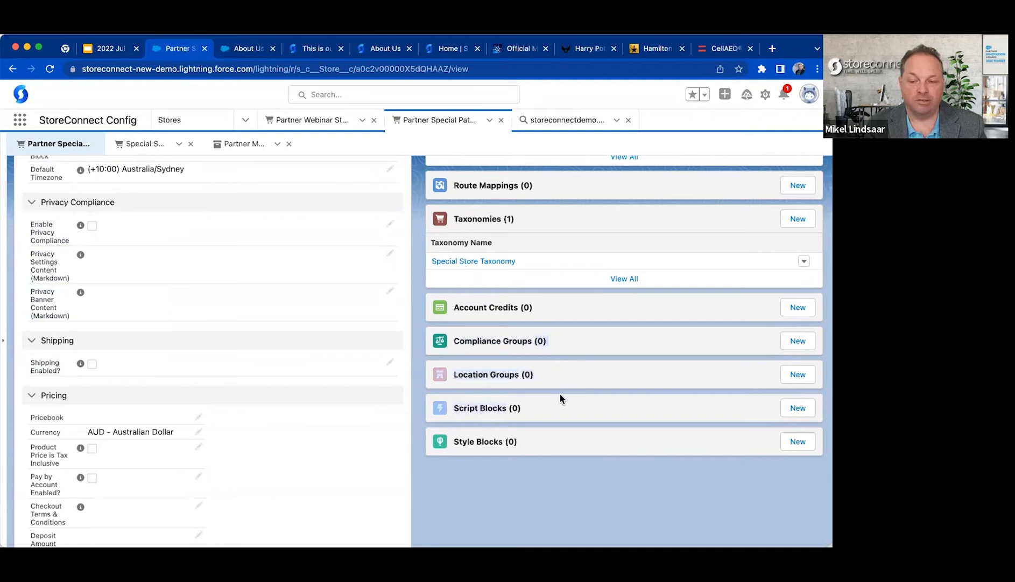
pyautogui.click(551, 406)
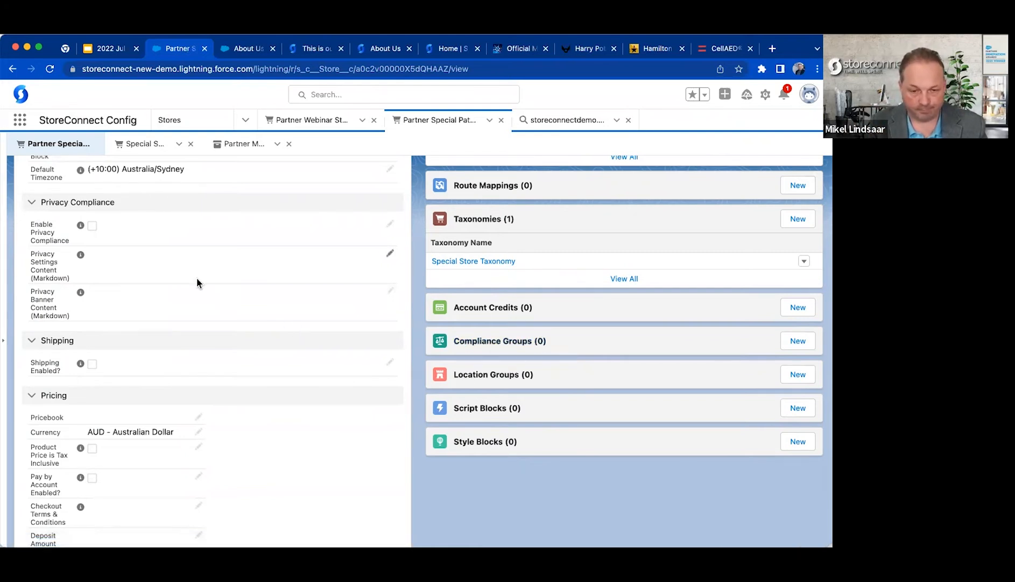
# Set the store's Pricebook to Standard Price Book and view the available Currency options.
pyautogui.scroll(-3, 194, 279)
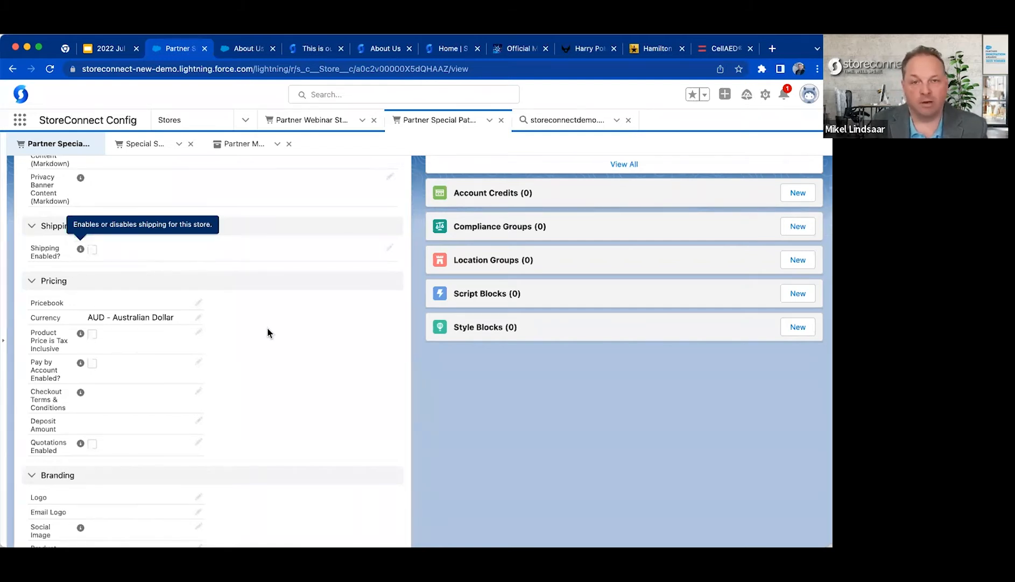
pyautogui.scroll(-3, 268, 329)
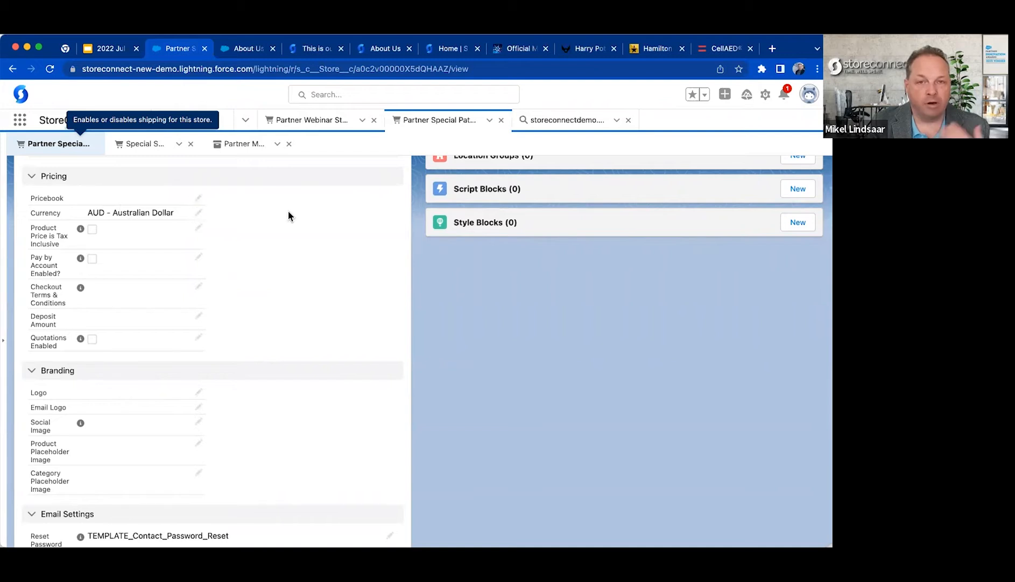
pyautogui.scroll(3, 288, 216)
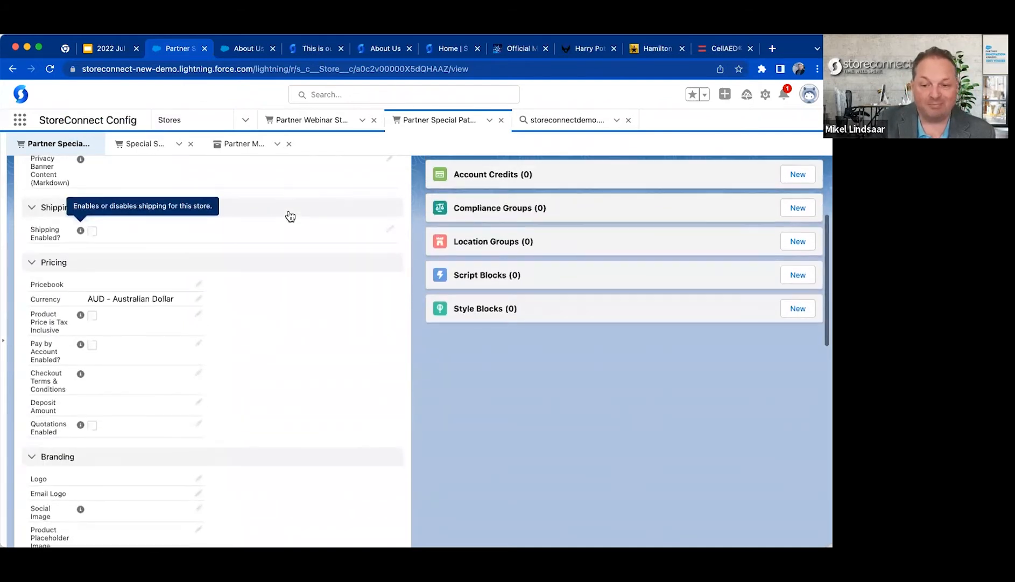
pyautogui.click(198, 286)
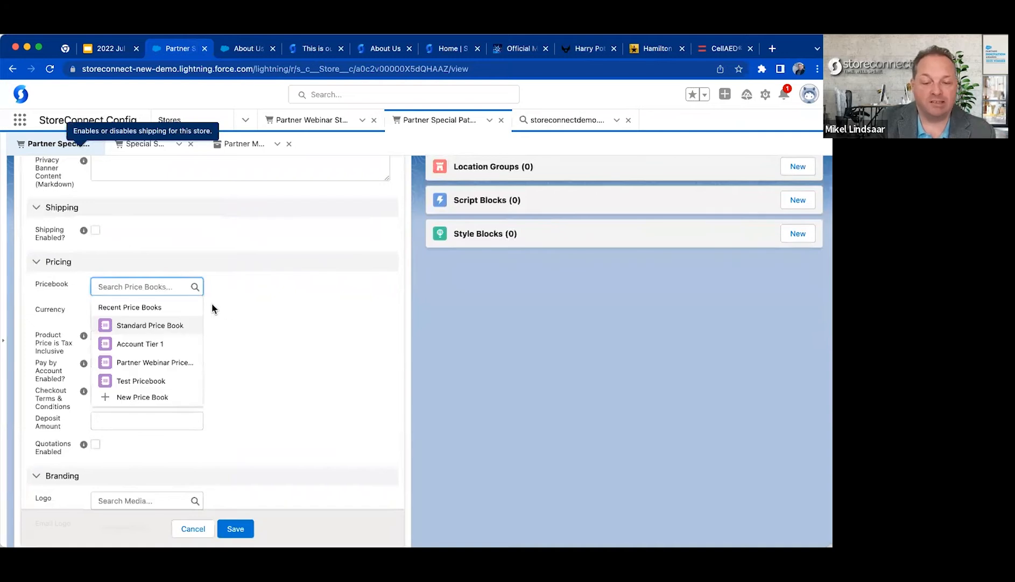
pyautogui.click(180, 329)
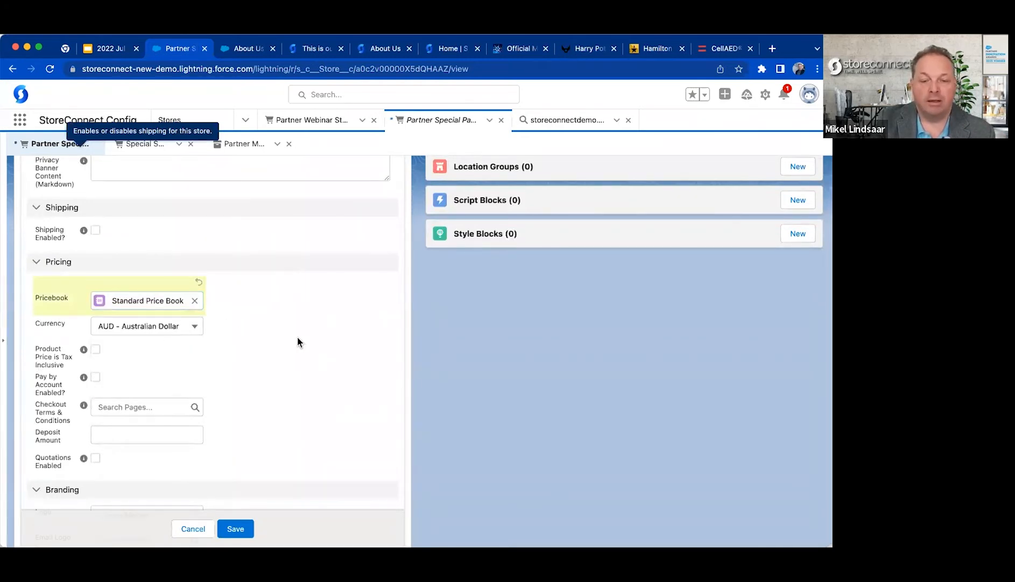
pyautogui.click(168, 330)
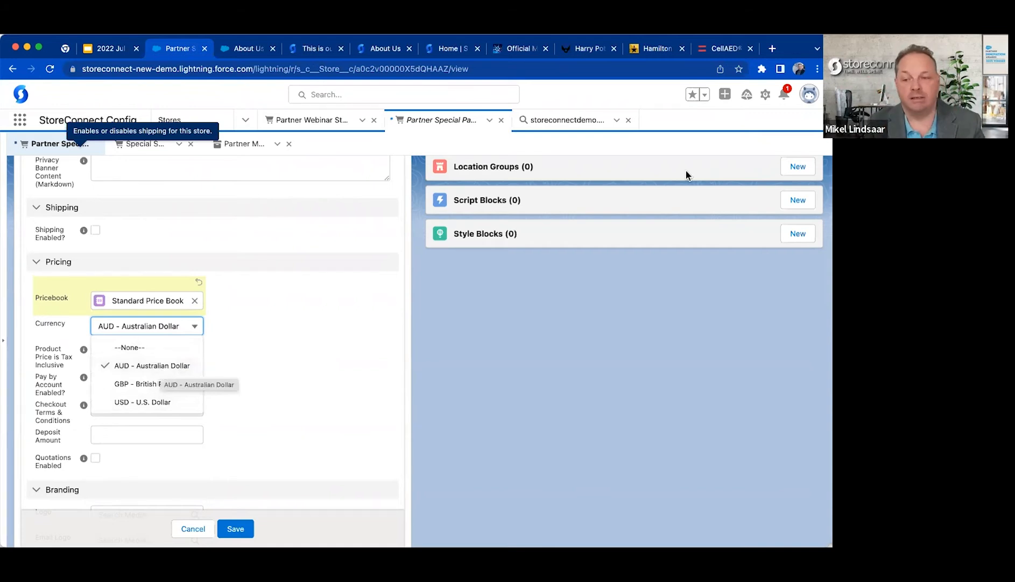
# Open the Australian CellAED shop's product page in a new browser tab and check the product price.
pyautogui.click(723, 48)
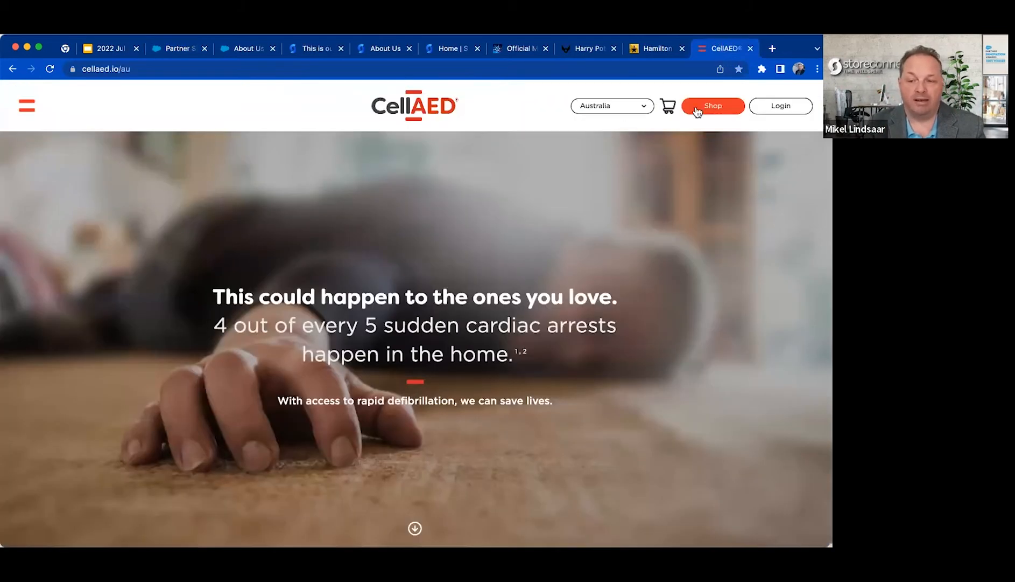
pyautogui.keyDown('super'); pyautogui.click(714, 106); pyautogui.keyUp('super')
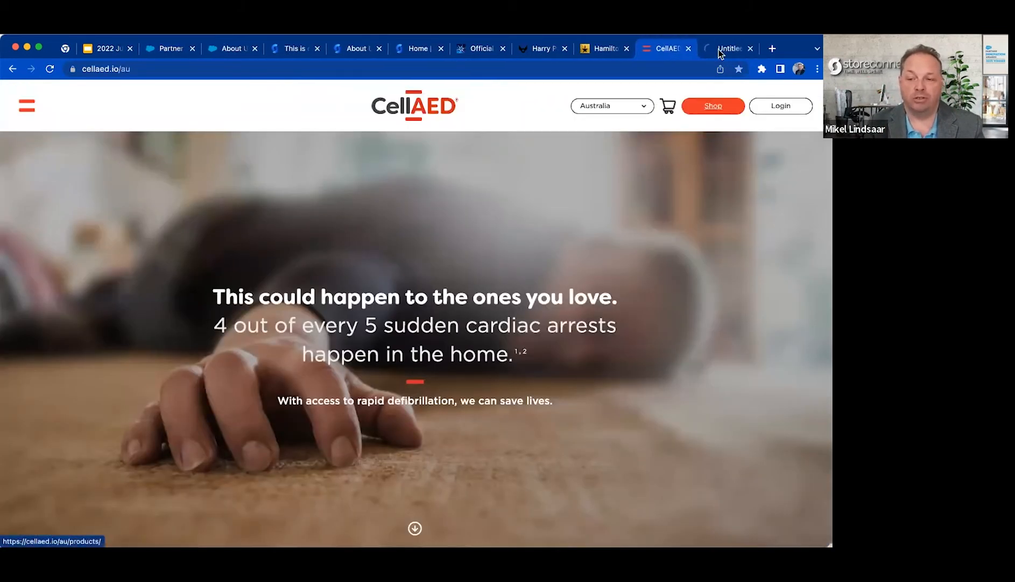
pyautogui.click(722, 48)
pyautogui.click(89, 313)
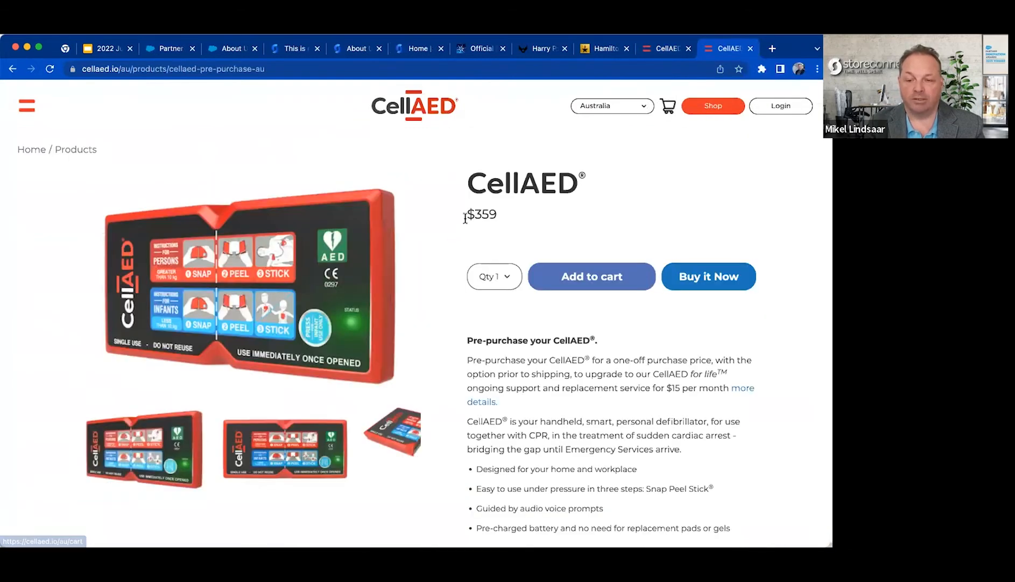
pyautogui.doubleClick(483, 210)
# Switch the original CellAED page to the Europe region, open the pre-order product page and check its price.
pyautogui.click(658, 54)
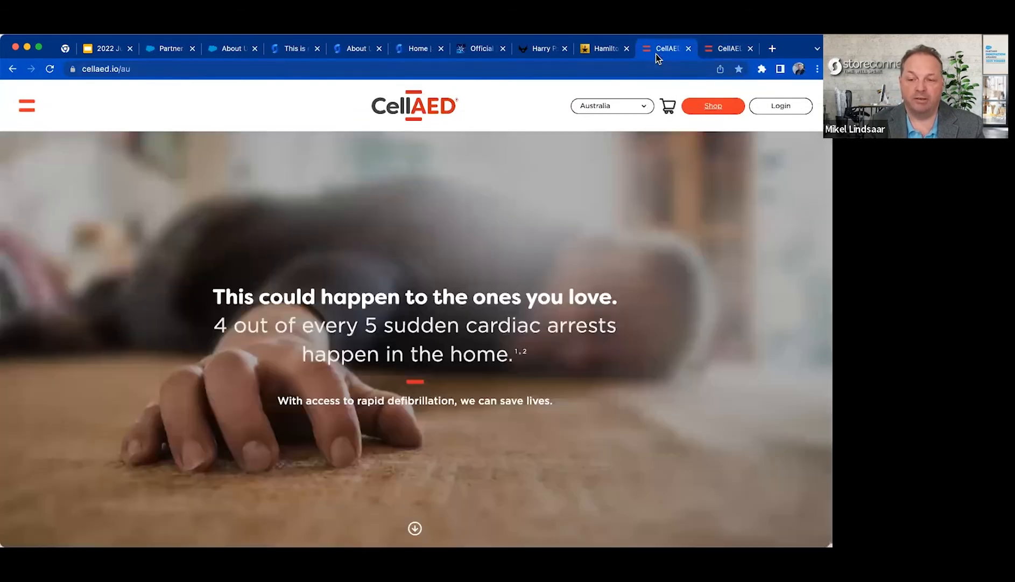
pyautogui.click(606, 108)
pyautogui.click(615, 119)
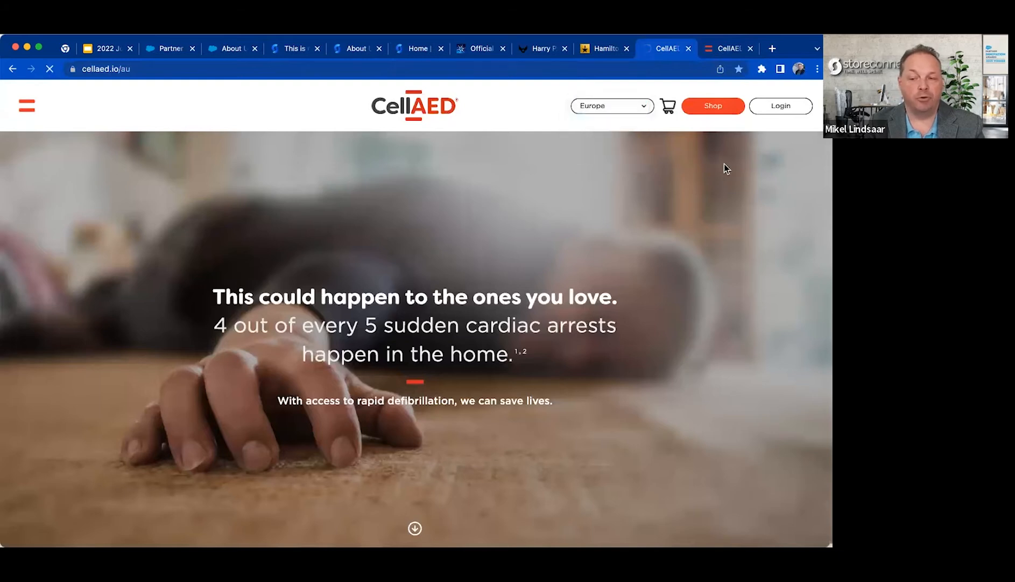
pyautogui.click(713, 107)
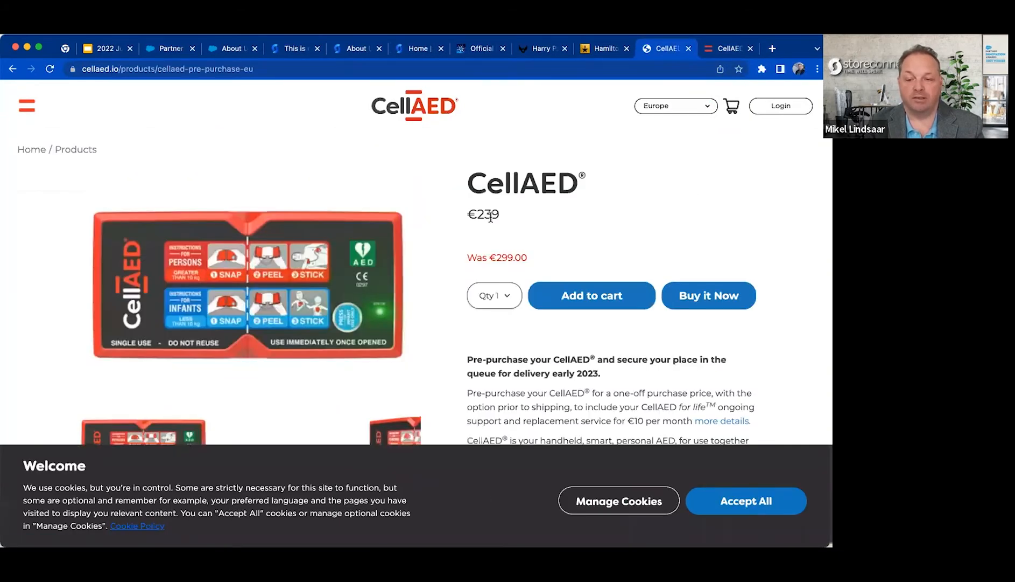
pyautogui.doubleClick(491, 217)
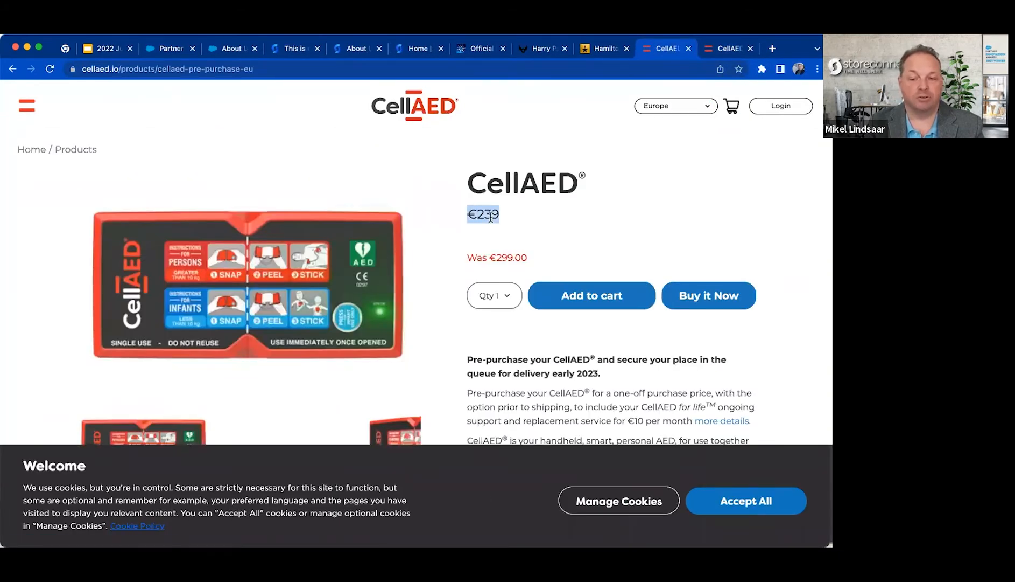
# Compare the Australian and European CellAED product pages, and go back to the store record being edited in Salesforce.
pyautogui.click(736, 51)
pyautogui.click(662, 49)
pyautogui.click(661, 222)
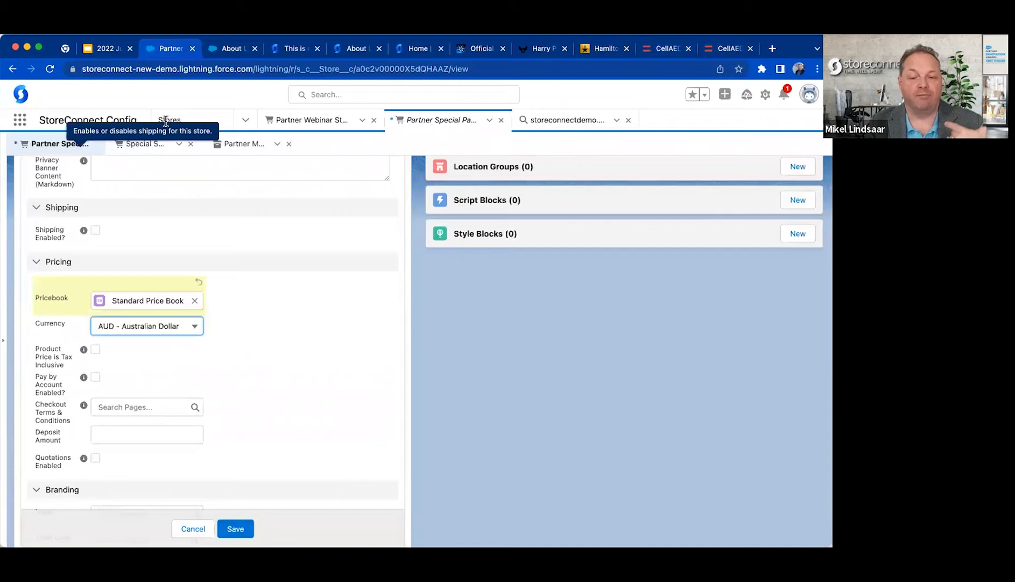
pyautogui.click(156, 50)
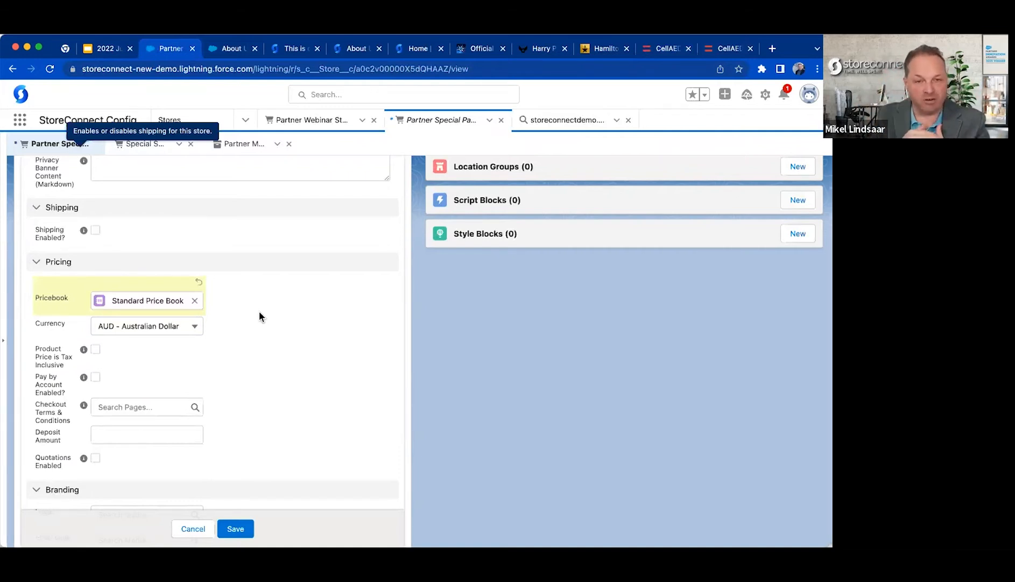
# View the region choices on the Australian CellAED product page and return to the store's Pricing fields.
pyautogui.click(727, 48)
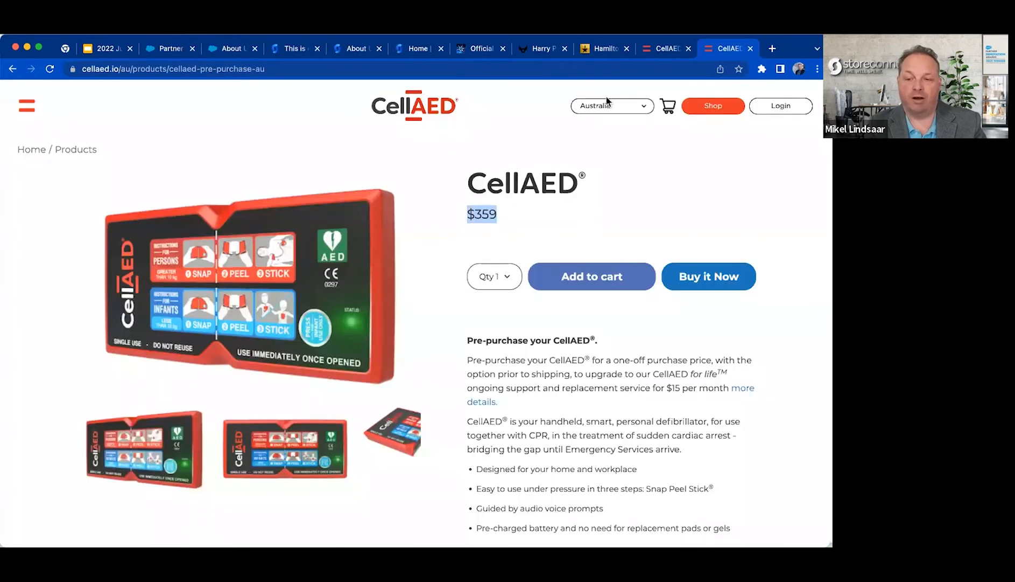
pyautogui.click(607, 105)
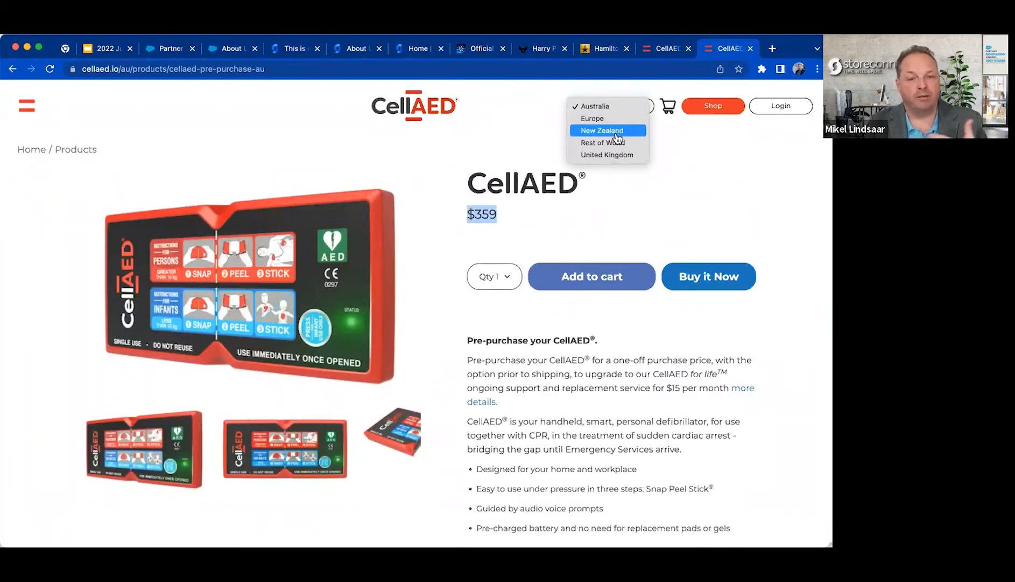
pyautogui.click(471, 136)
pyautogui.click(165, 49)
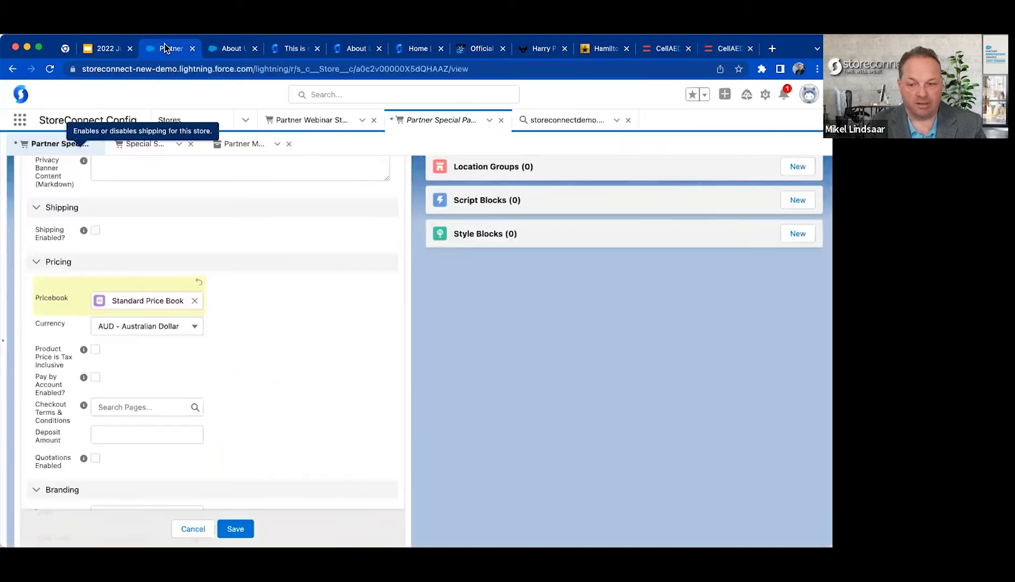
# Tick and clear the Product Price is Tax Inclusive option, and enable Pay by Account for the store.
pyautogui.scroll(-3, 302, 356)
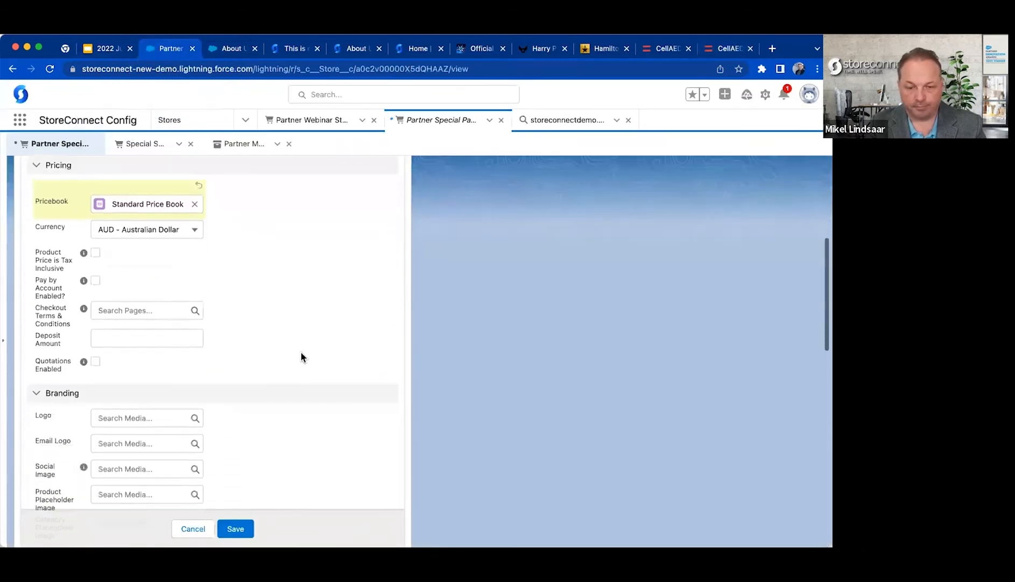
pyautogui.click(95, 252)
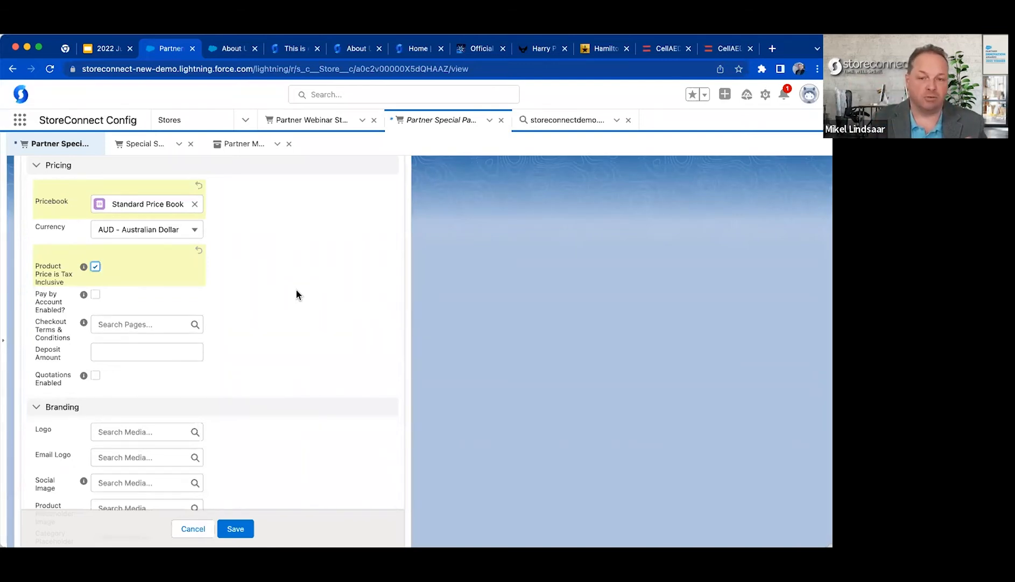
pyautogui.click(96, 267)
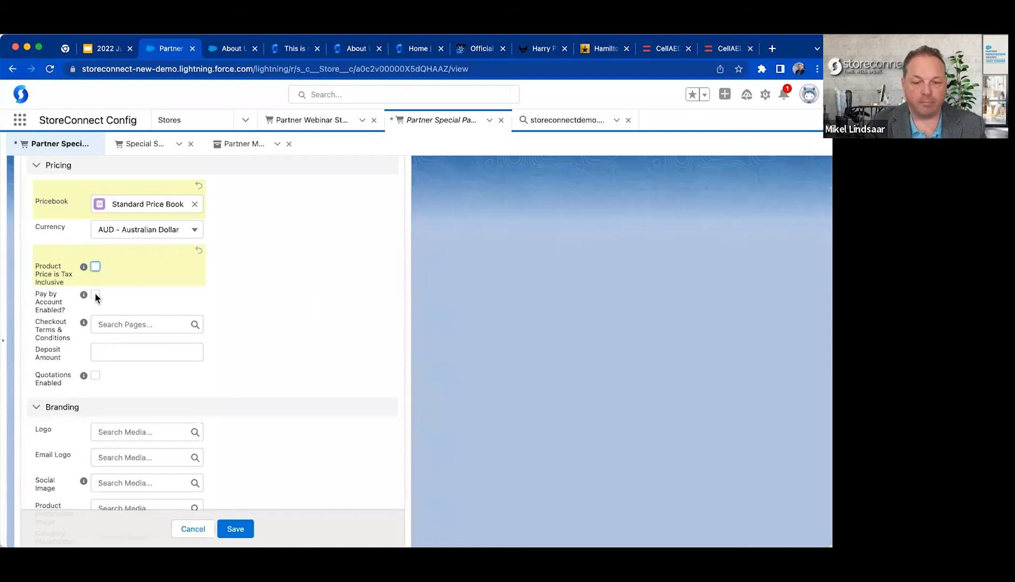
pyautogui.click(95, 294)
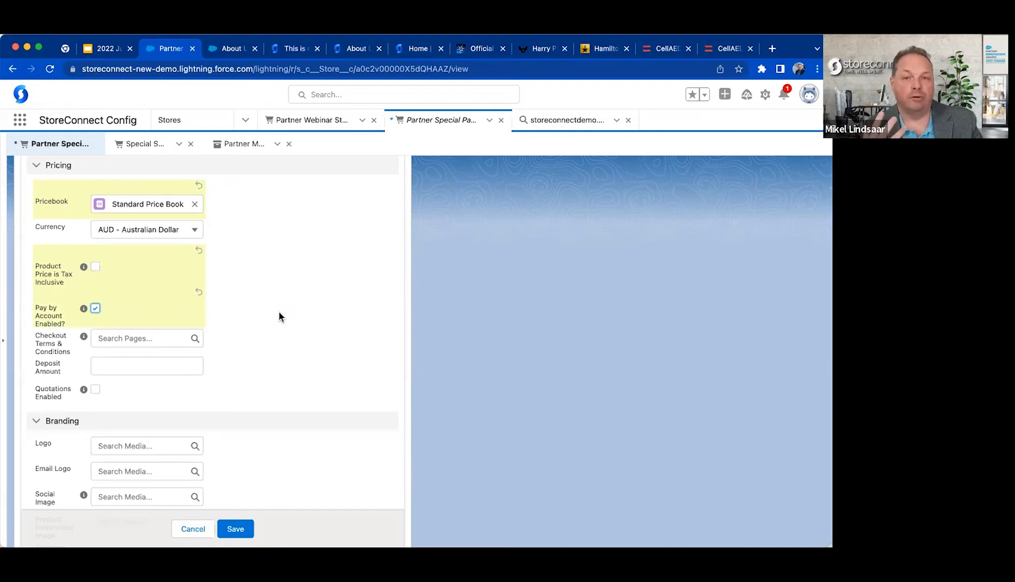
# Start a new account credit for the store, assign it to StoreConnect Demo Account and set the opening balance to 5,000.
pyautogui.scroll(15, 278, 312)
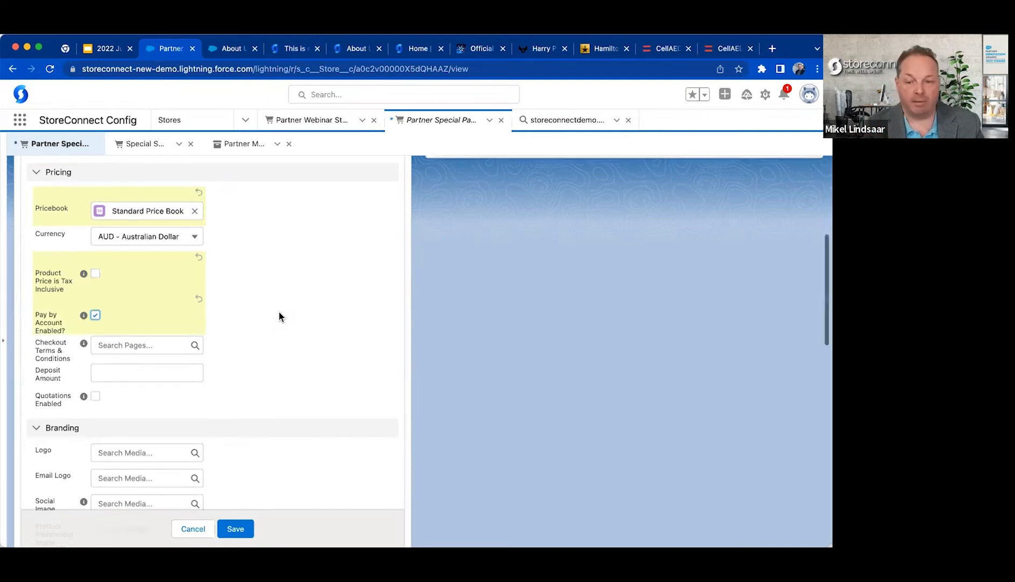
pyautogui.scroll(-10, 281, 317)
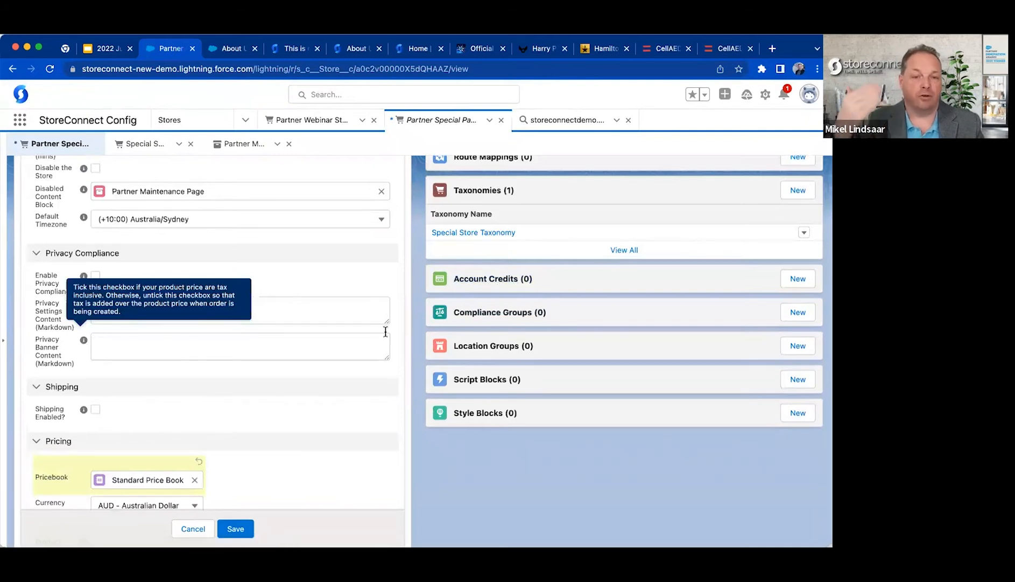
pyautogui.click(798, 279)
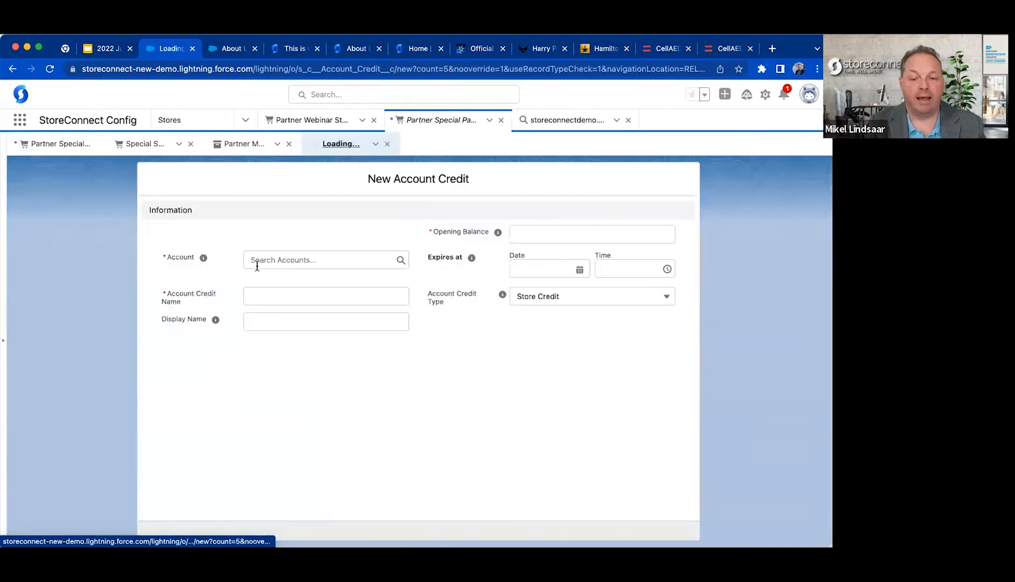
pyautogui.click(294, 260)
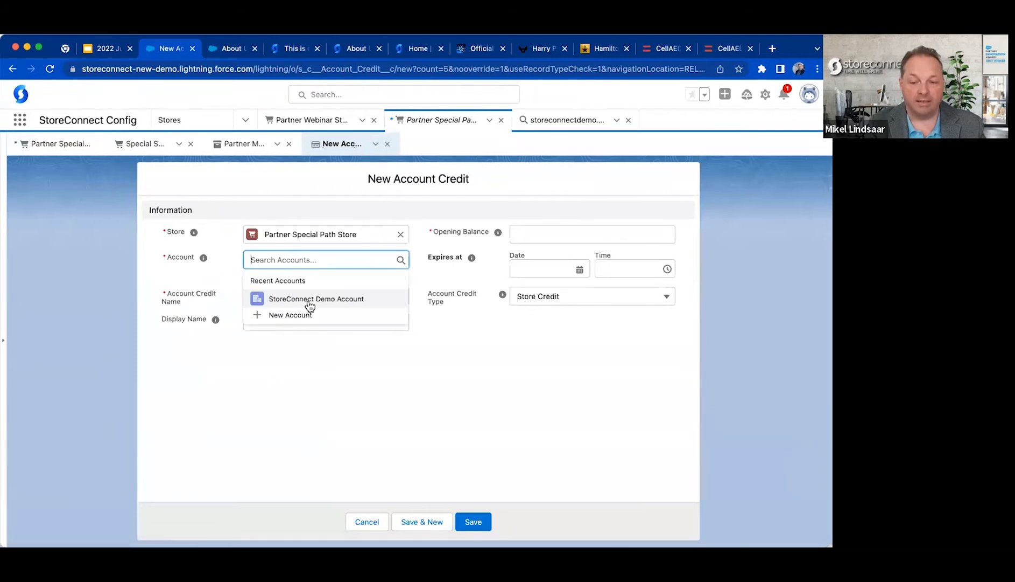
pyautogui.click(324, 299)
pyautogui.click(543, 225)
pyautogui.write('5,000')
# Set the account credit's expiry date to 23/11/2022 and view the available account credit types.
pyautogui.click(526, 256)
pyautogui.click(531, 278)
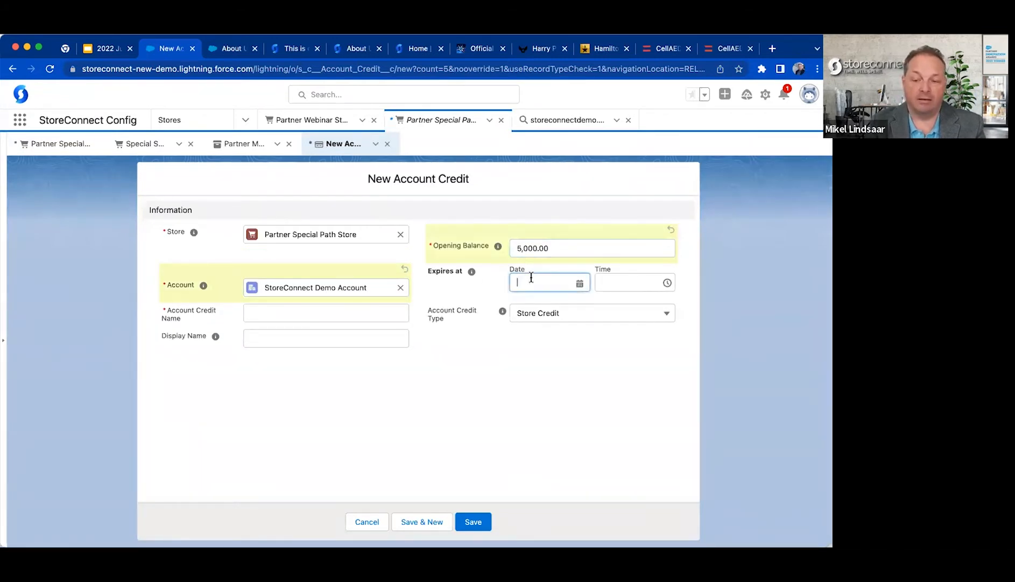
pyautogui.click(538, 311)
pyautogui.click(537, 312)
pyautogui.click(538, 311)
pyautogui.click(537, 311)
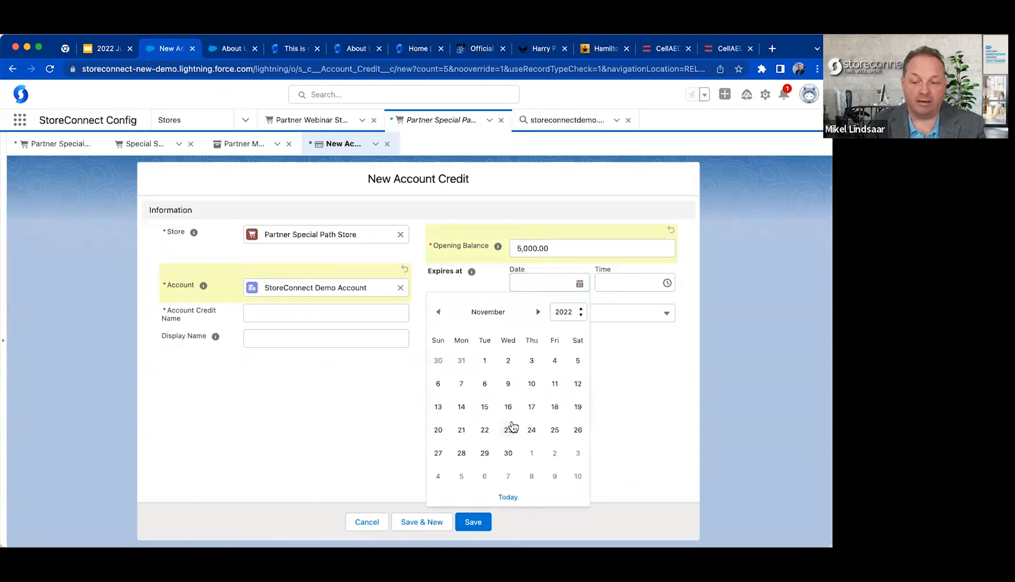
pyautogui.click(510, 429)
pyautogui.click(556, 322)
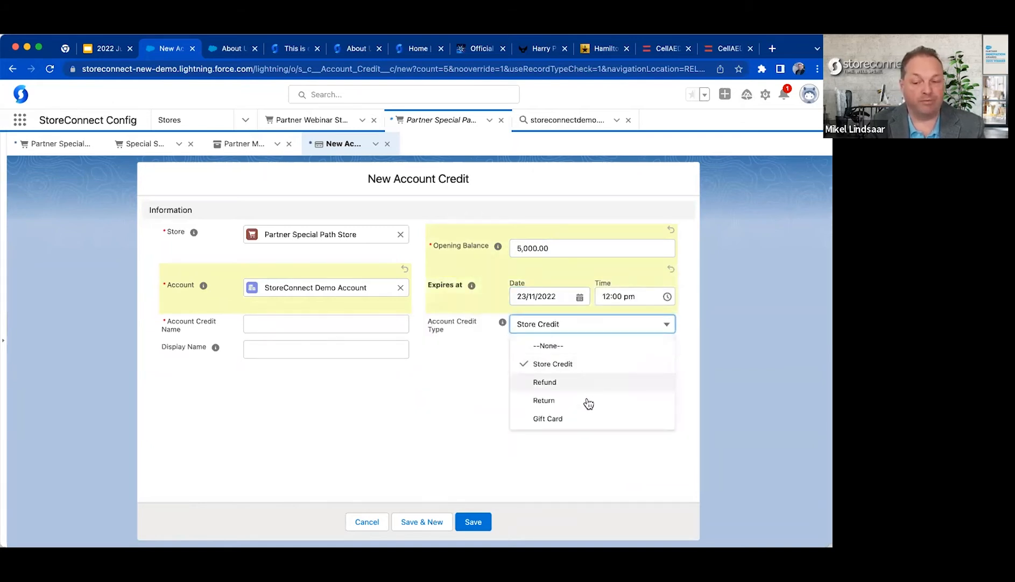
pyautogui.click(363, 410)
# Enter Account Balance as the account credit name, check the credit type help, and discard the new account credit.
pyautogui.click(270, 325)
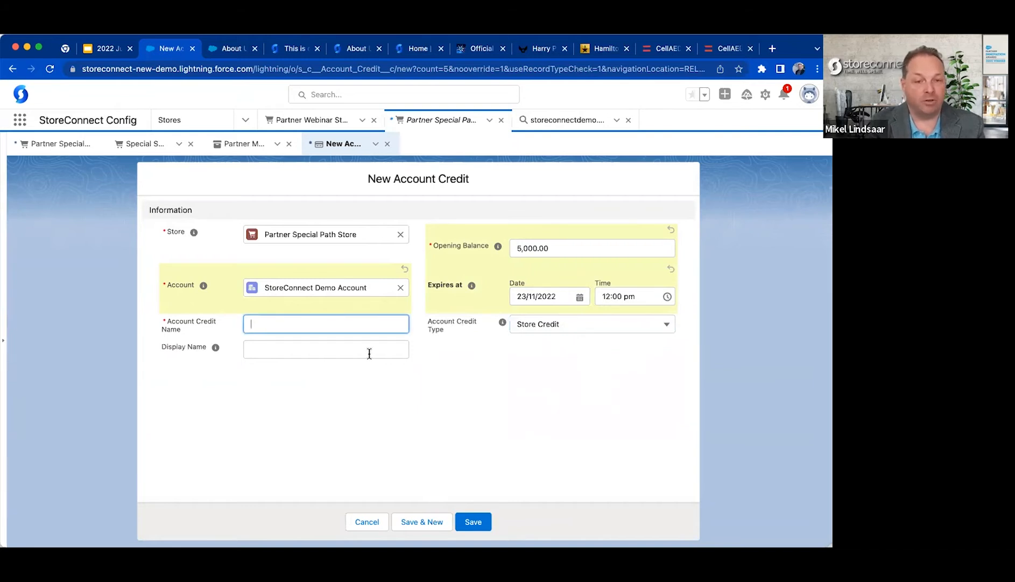
pyautogui.write('A')
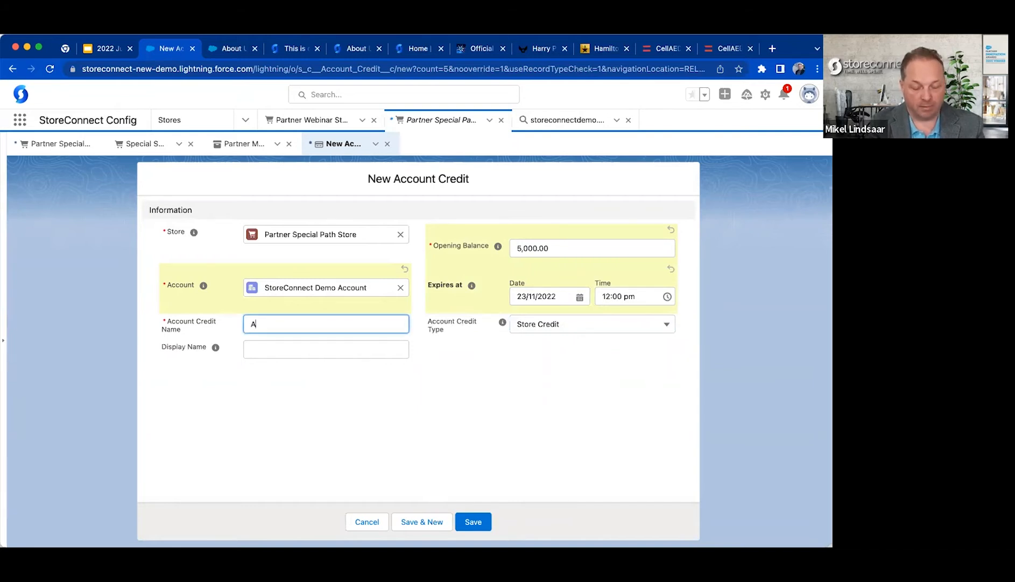
pyautogui.write('ccount Balance')
pyautogui.click(503, 322)
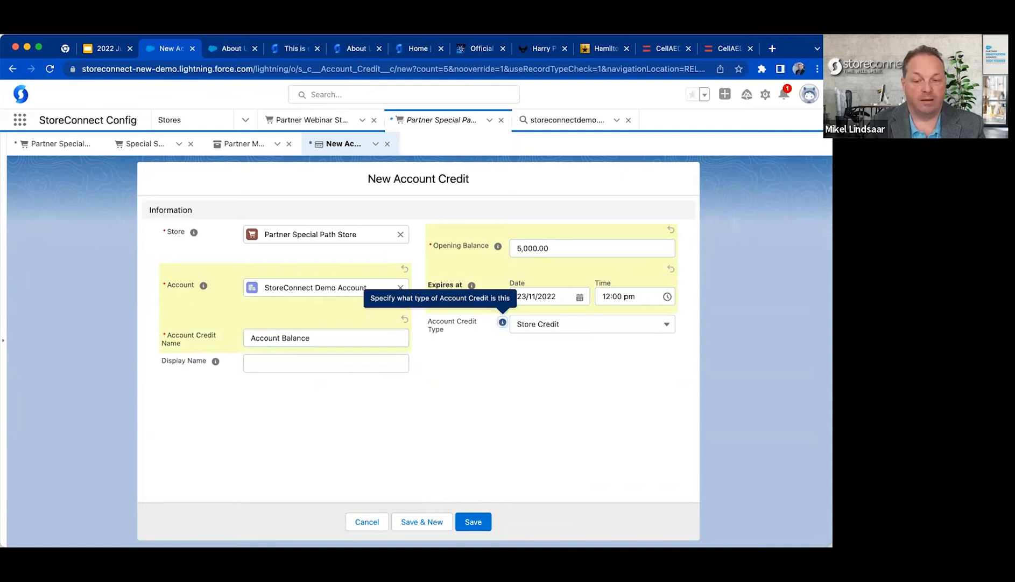
pyautogui.click(274, 370)
pyautogui.click(371, 422)
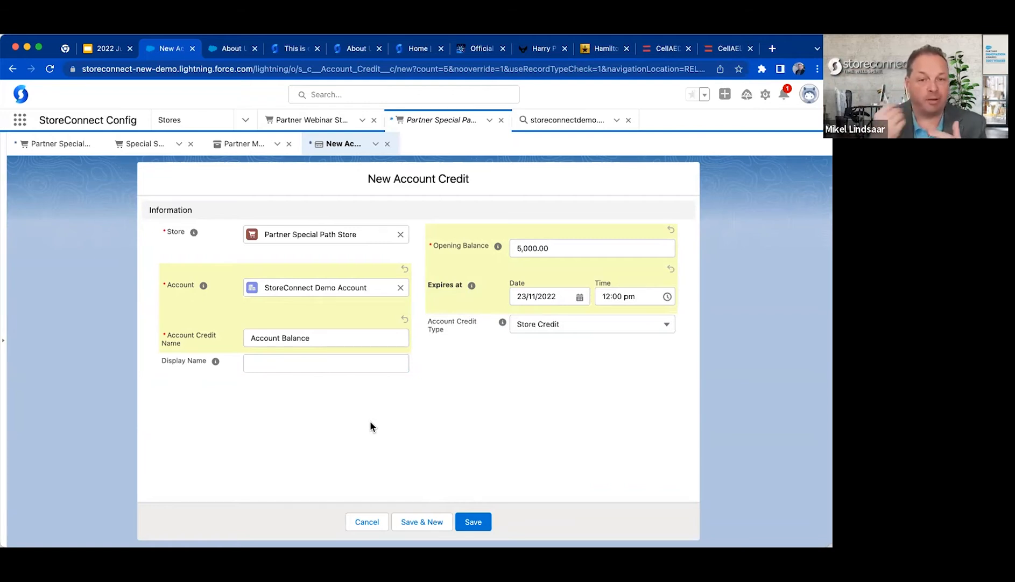
pyautogui.click(368, 520)
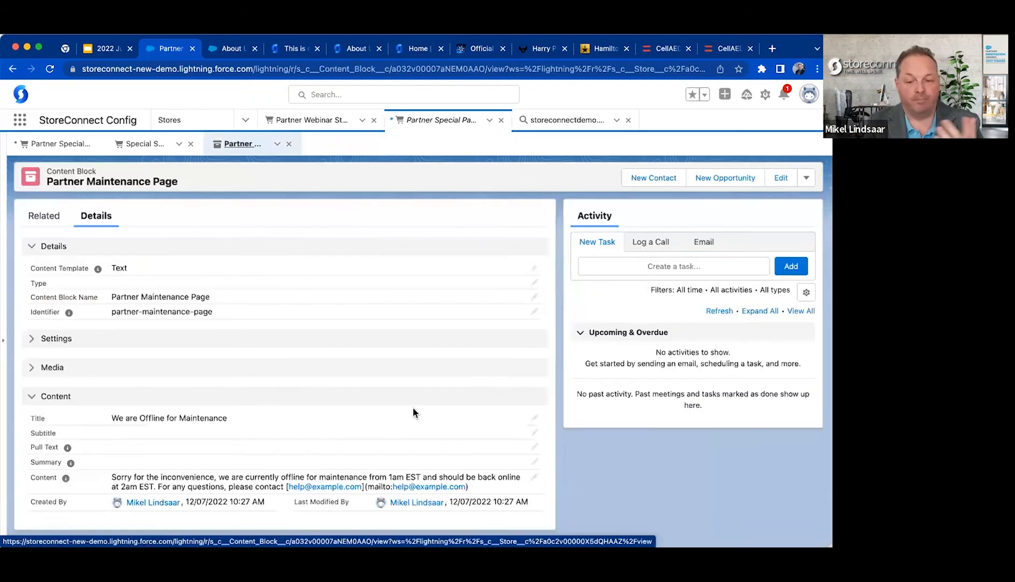
# Return to the store being edited, set Checkout Terms & Conditions to the Terms & Conditions page, and save the store.
pyautogui.click(59, 144)
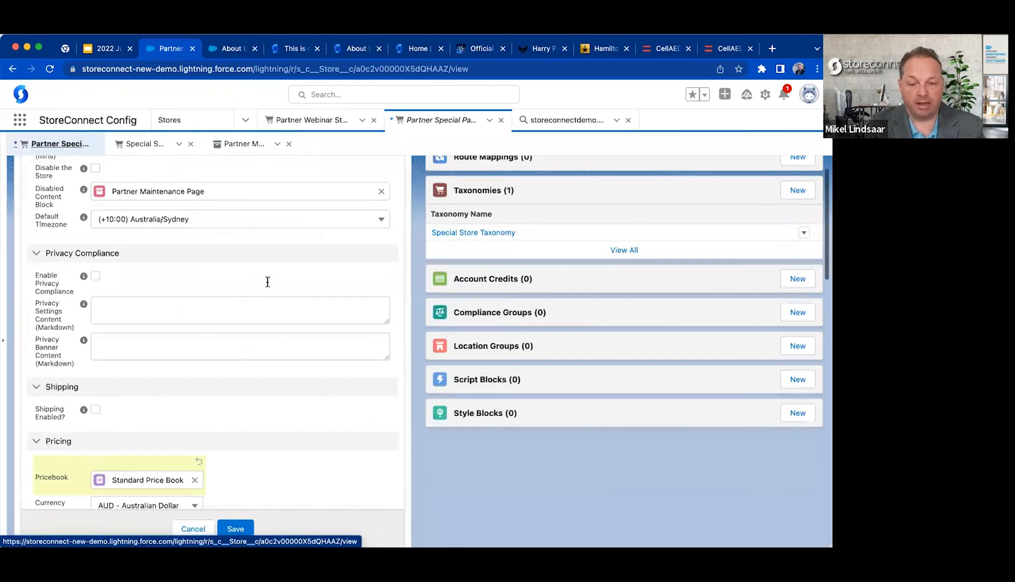
pyautogui.scroll(-6, 242, 320)
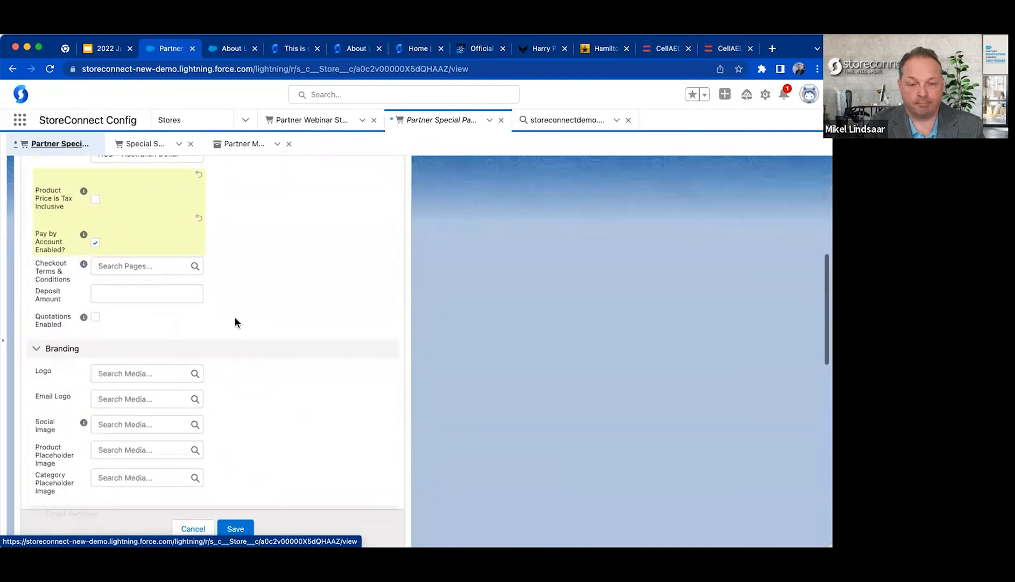
pyautogui.click(121, 266)
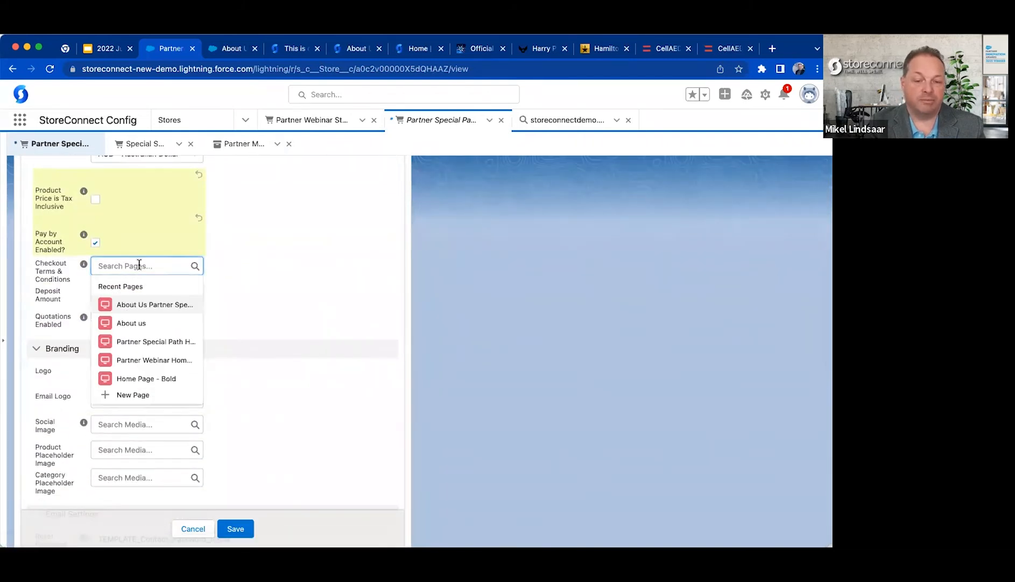
pyautogui.click(323, 271)
pyautogui.click(132, 264)
pyautogui.click(236, 264)
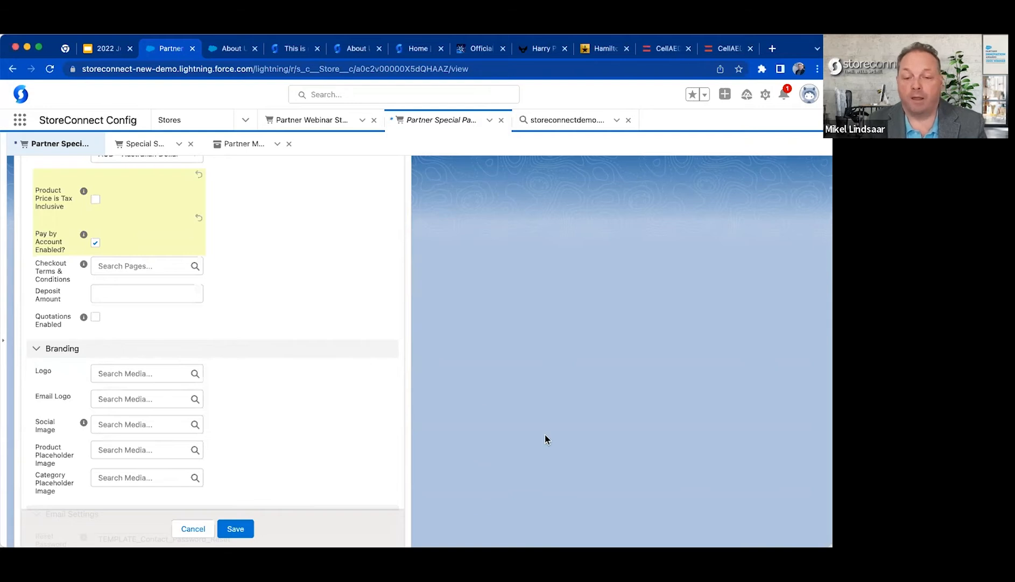
pyautogui.click(145, 266)
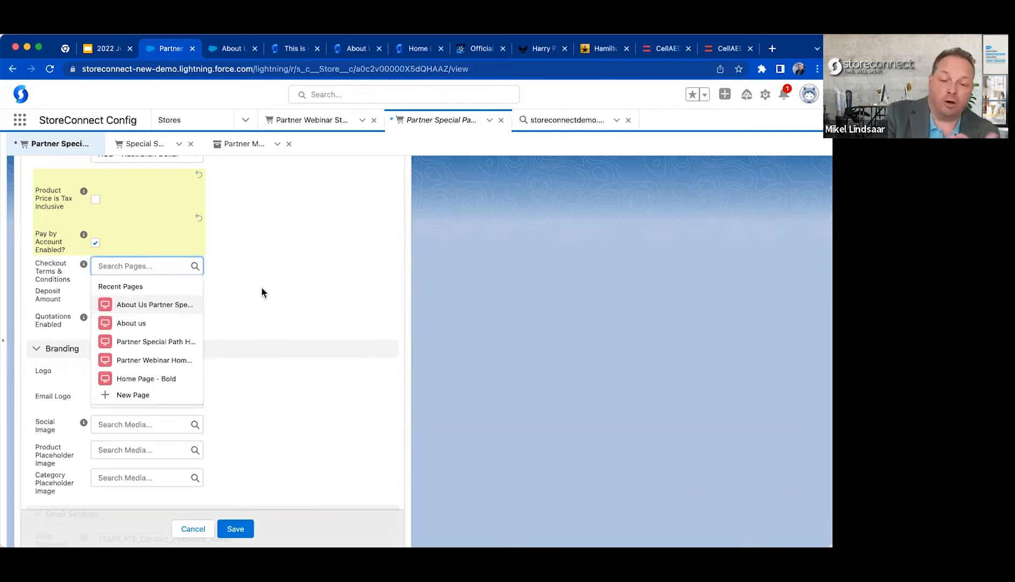
pyautogui.write('terms')
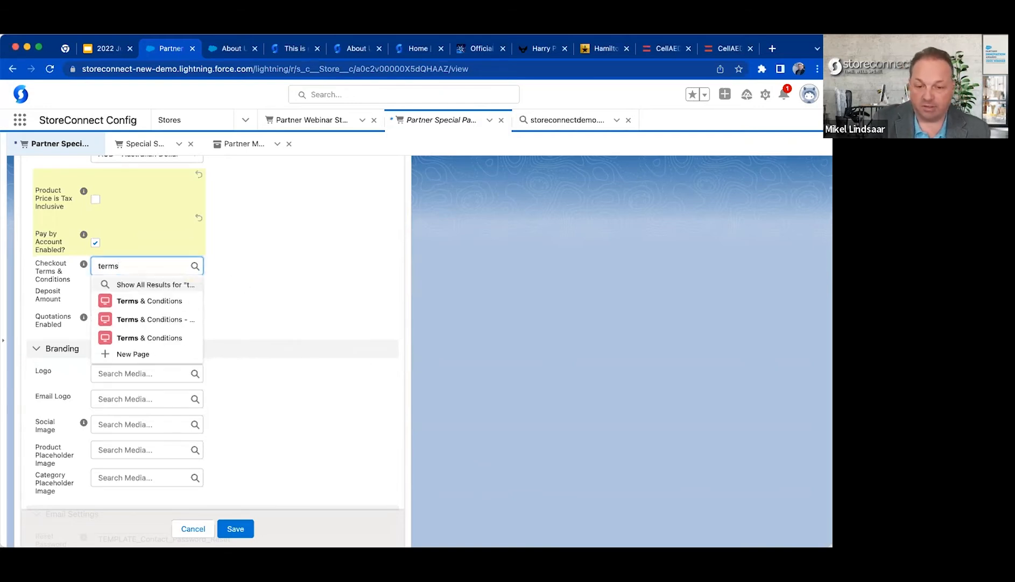
pyautogui.click(154, 306)
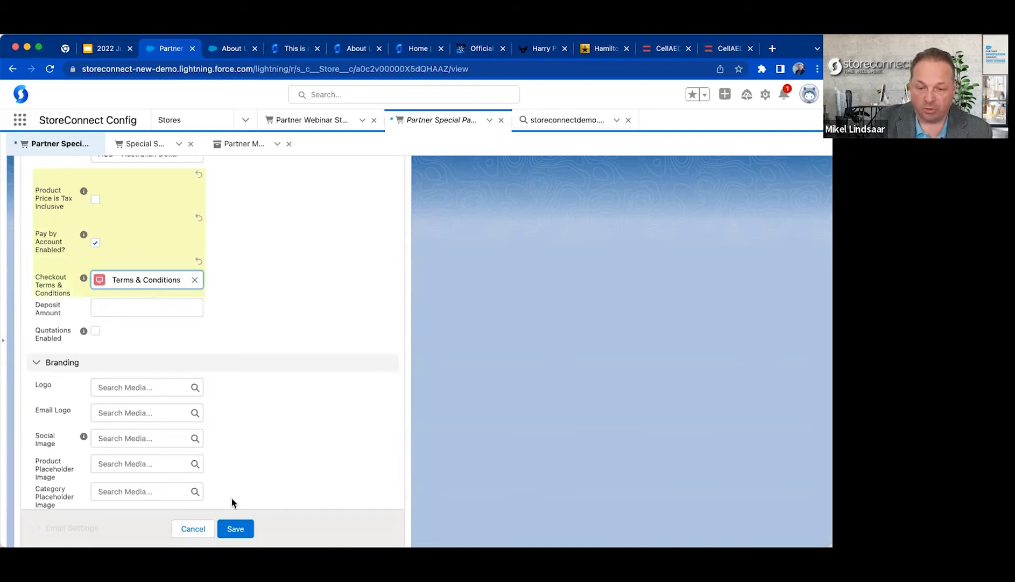
pyautogui.click(235, 525)
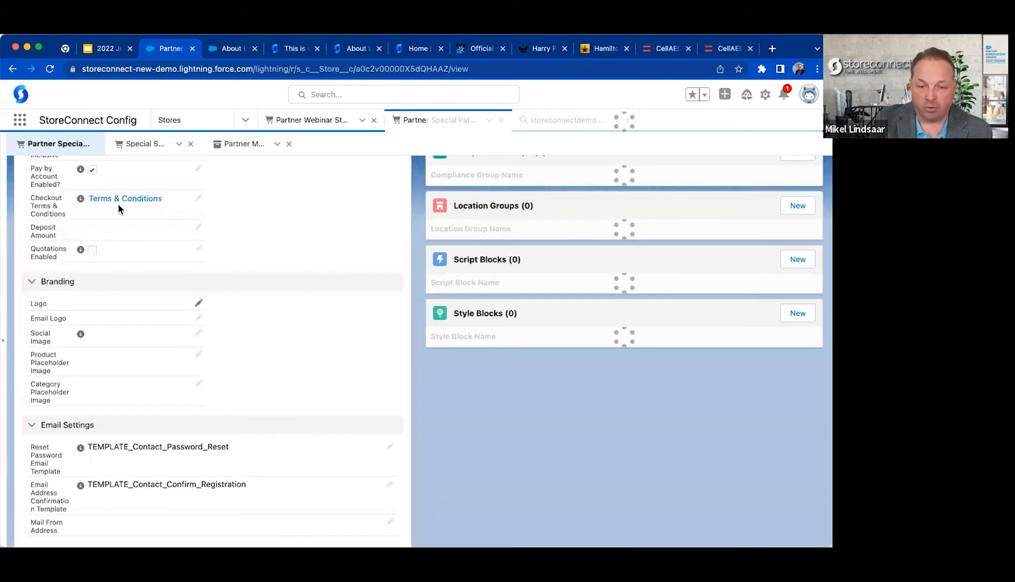
# Open the linked Terms & Conditions page record and look over its details and related content blocks.
pyautogui.click(124, 199)
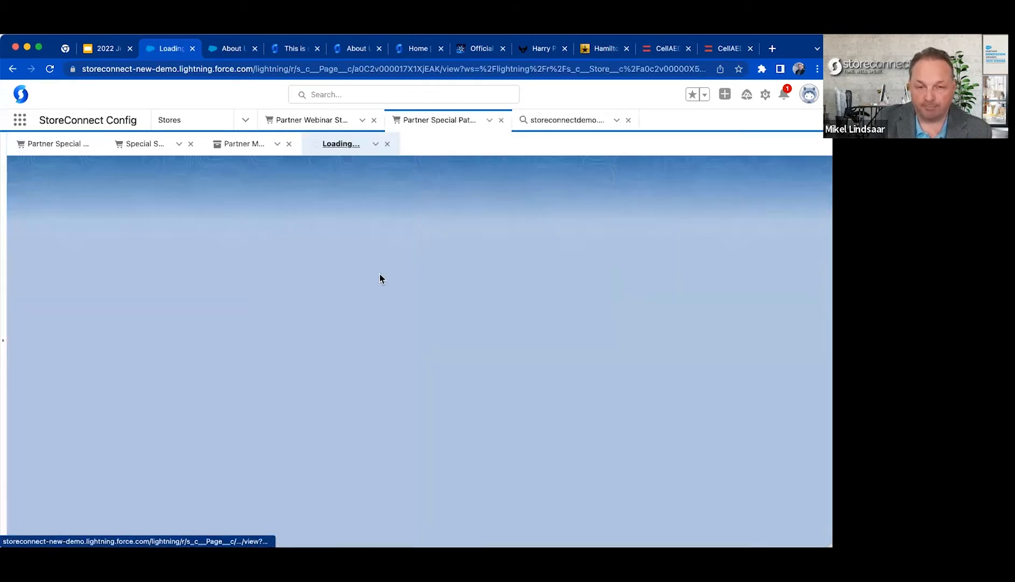
pyautogui.scroll(-1, 374, 277)
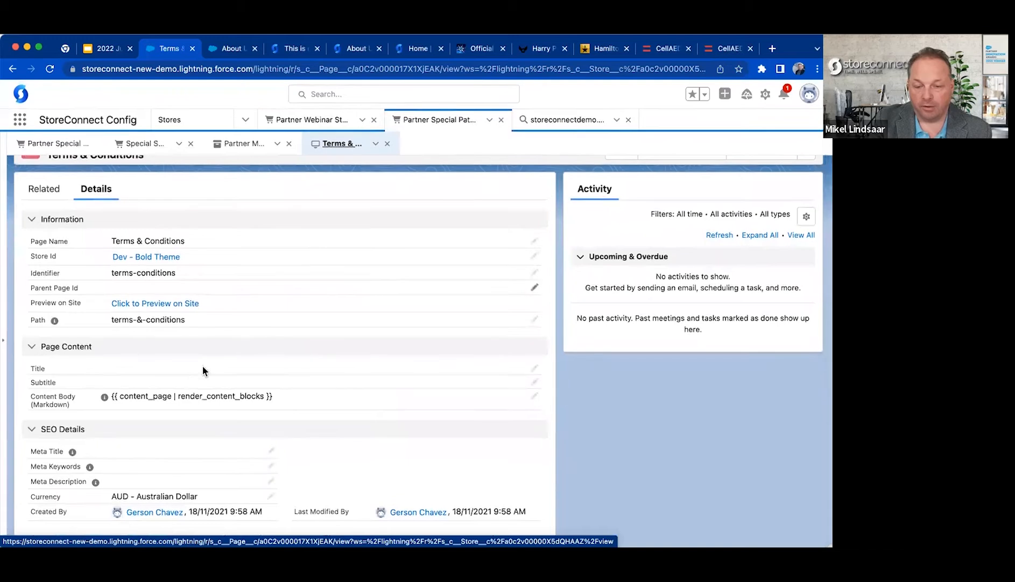
pyautogui.click(46, 188)
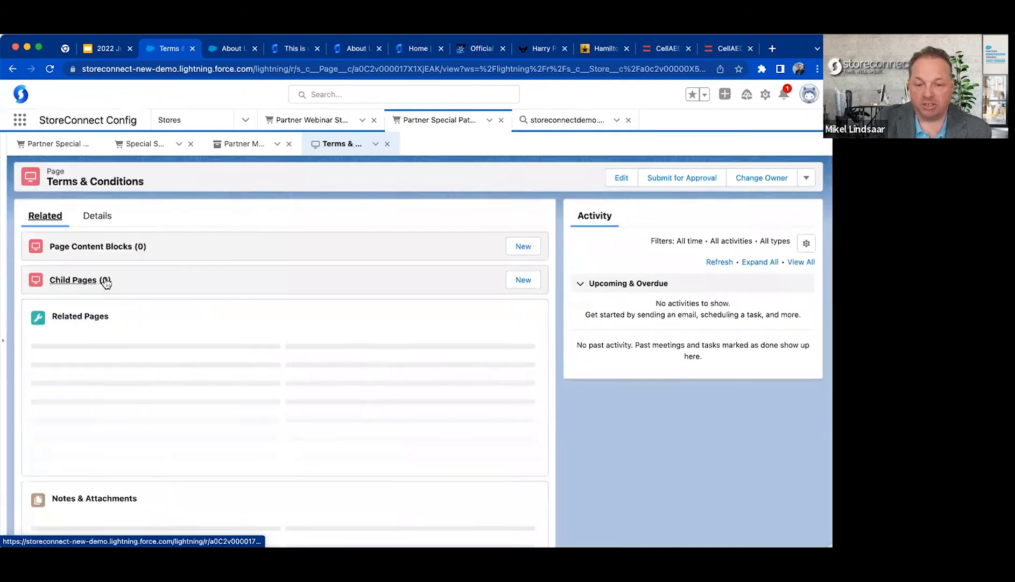
pyautogui.click(92, 220)
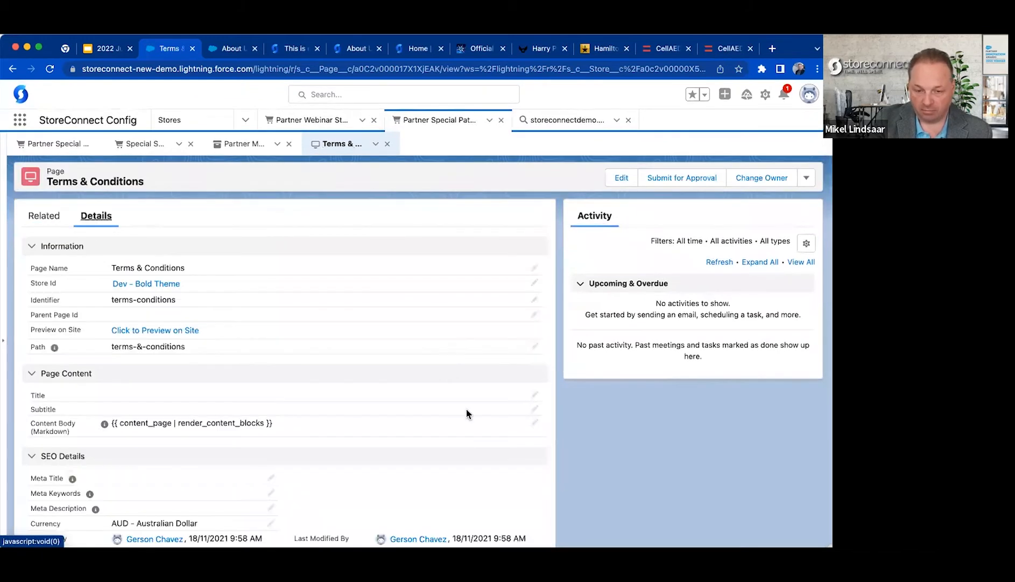
# Clear the Terms & Conditions page's Content Body and enlarge its text area.
pyautogui.click(540, 423)
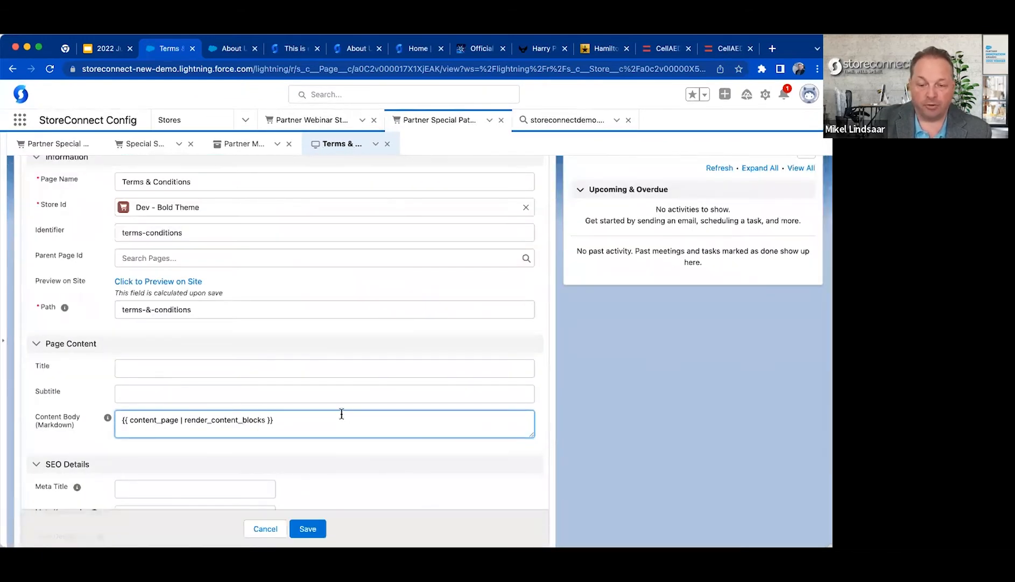
pyautogui.press('super+a')
pyautogui.press('BackSpace')
pyautogui.moveTo(533, 434); pyautogui.dragTo(598, 466)
# Write the opening condition {{ if 'product-code' | included current_cart %} in the page's Content Body.
pyautogui.write('{{ if curren')
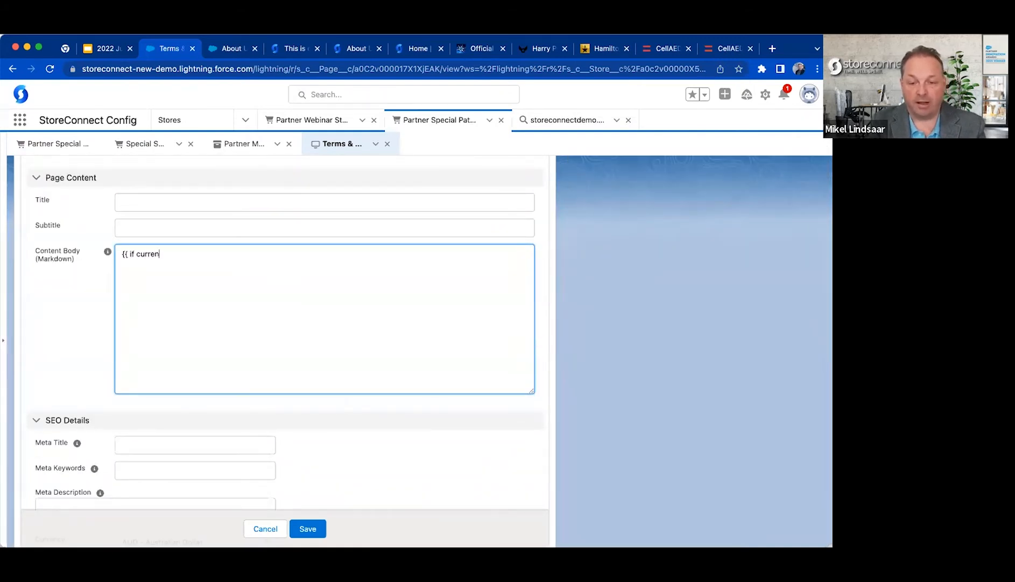
pyautogui.write('t_cart?')
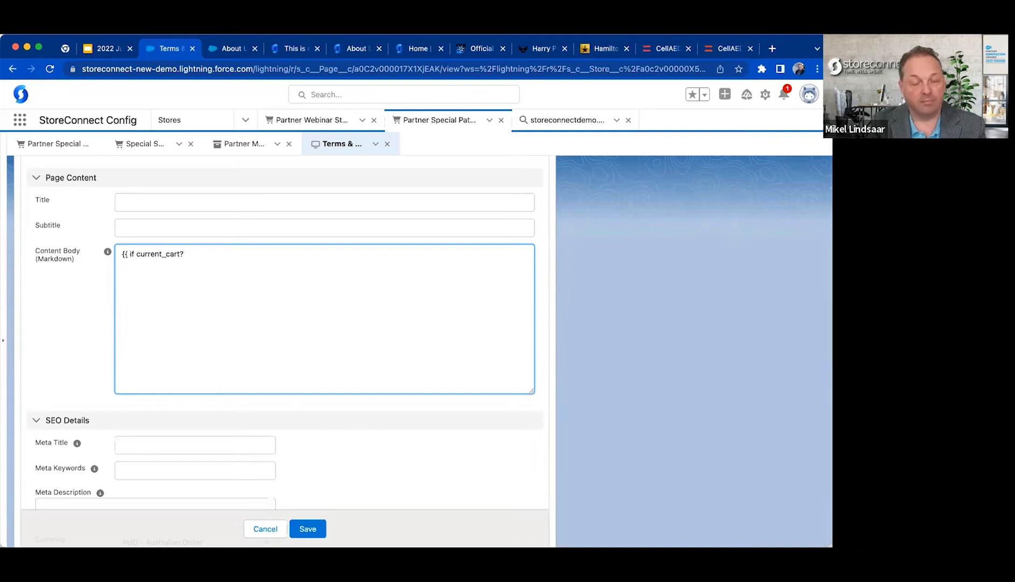
pyautogui.press('BackSpace')
pyautogui.hotkey('alt', 'Left')
pyautogui.write("'produc")
pyautogui.write('t')
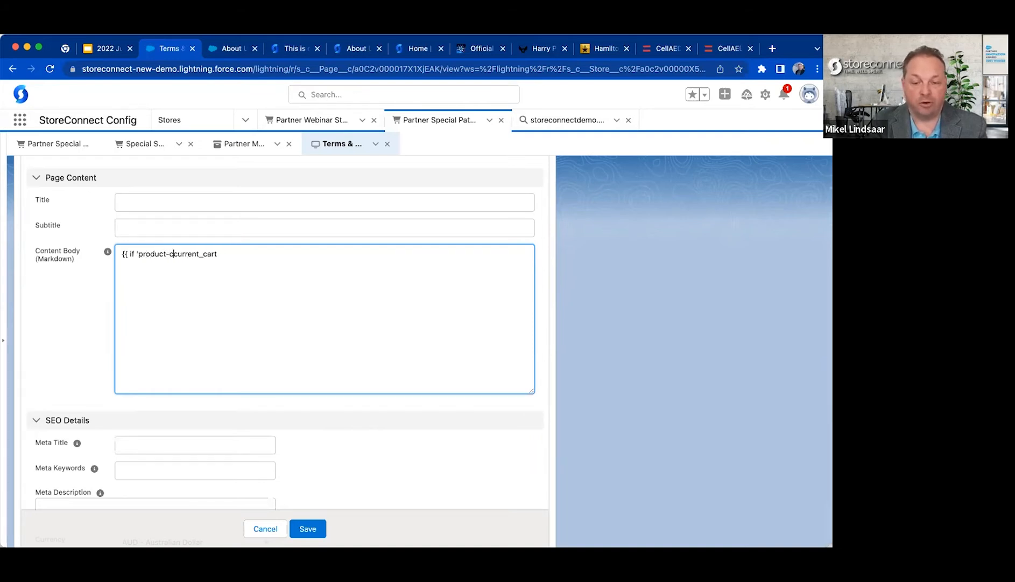
pyautogui.write("-code' | included")
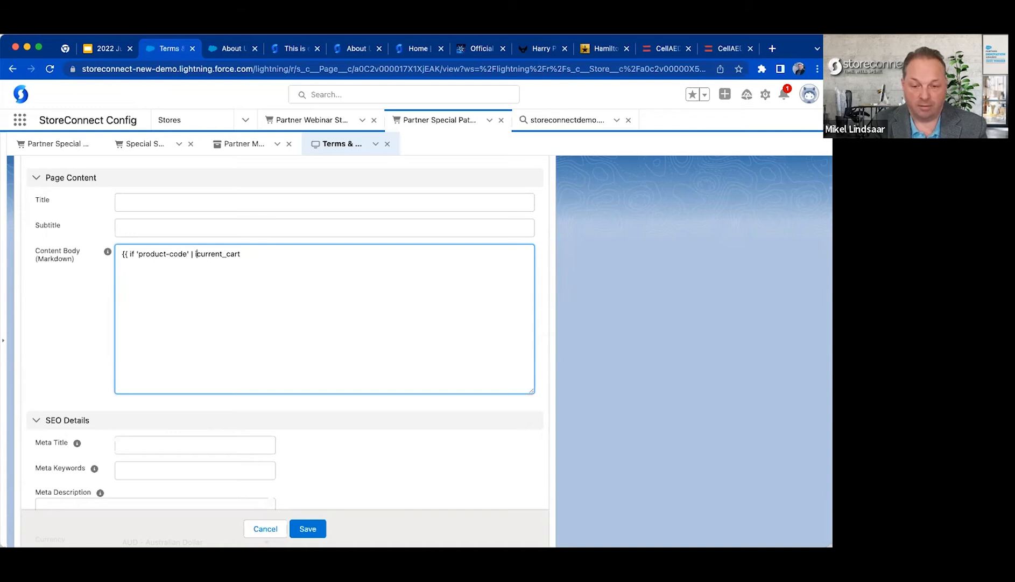
pyautogui.press('super+Right')
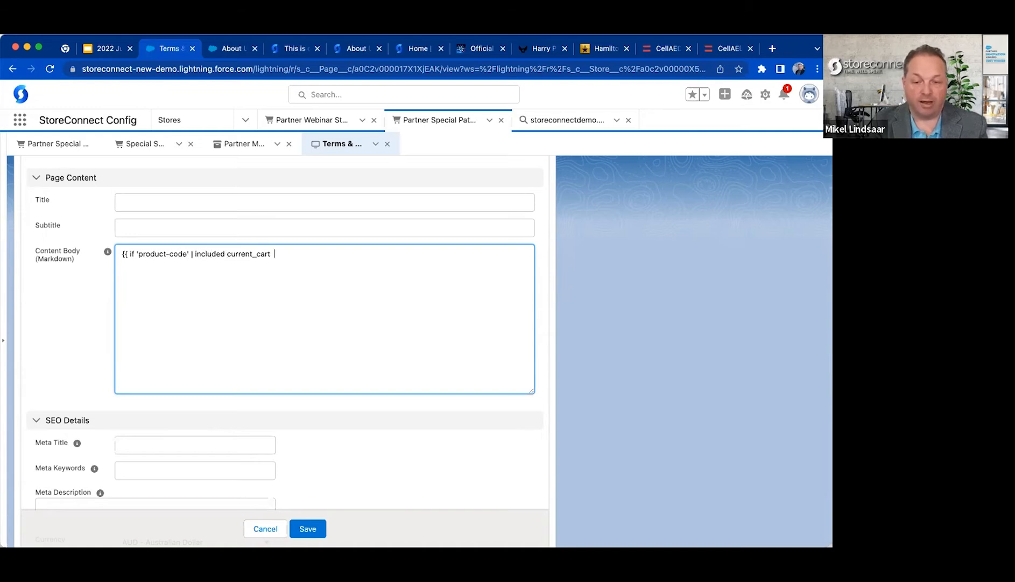
pyautogui.write('%} ')
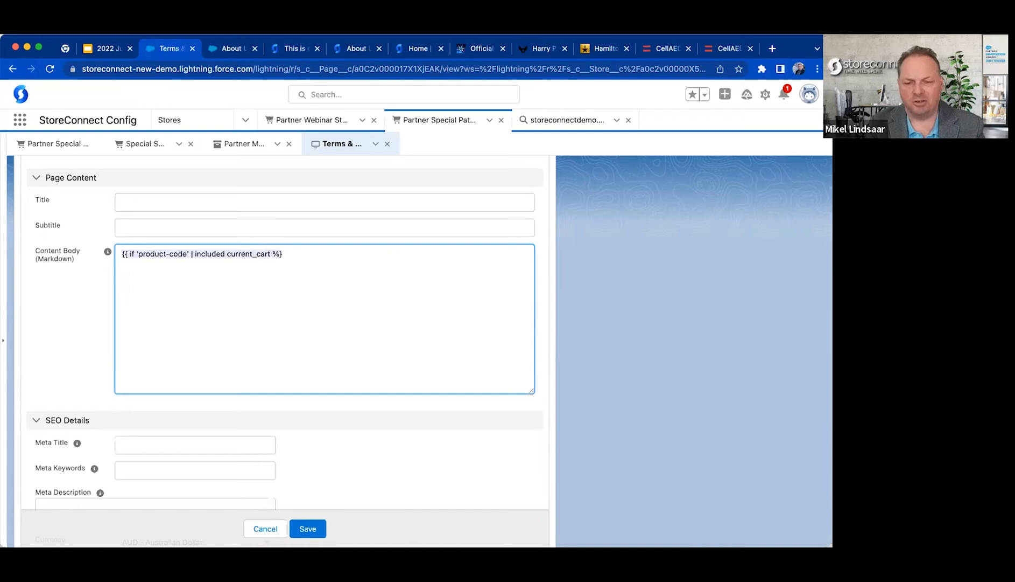
pyautogui.write('Show thies')
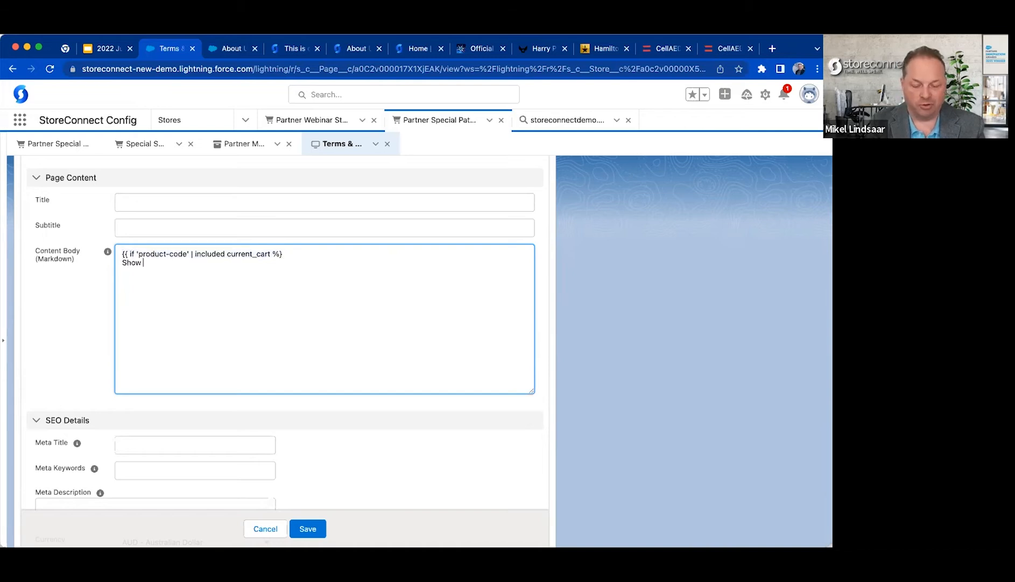
# Add the line "Show conditions version A" and an else tag below the opening condition in the Content Body.
pyautogui.press('BackSpace')
pyautogui.press('BackSpace')
pyautogui.press('BackSpace')
pyautogui.press('BackSpace')
pyautogui.press('BackSpace')
pyautogui.write('conditions version ')
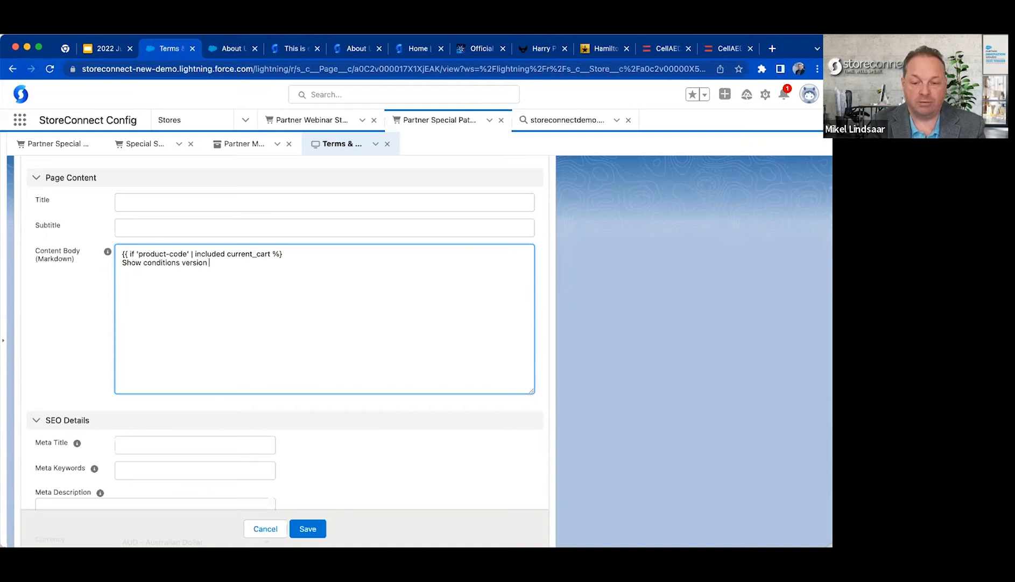
pyautogui.write('A {{')
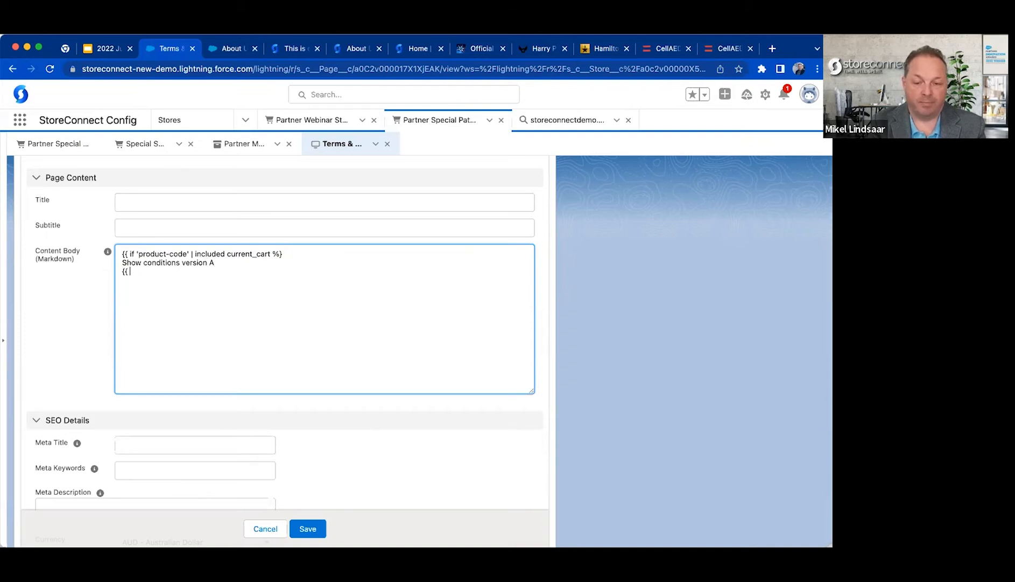
pyautogui.write(' else }}')
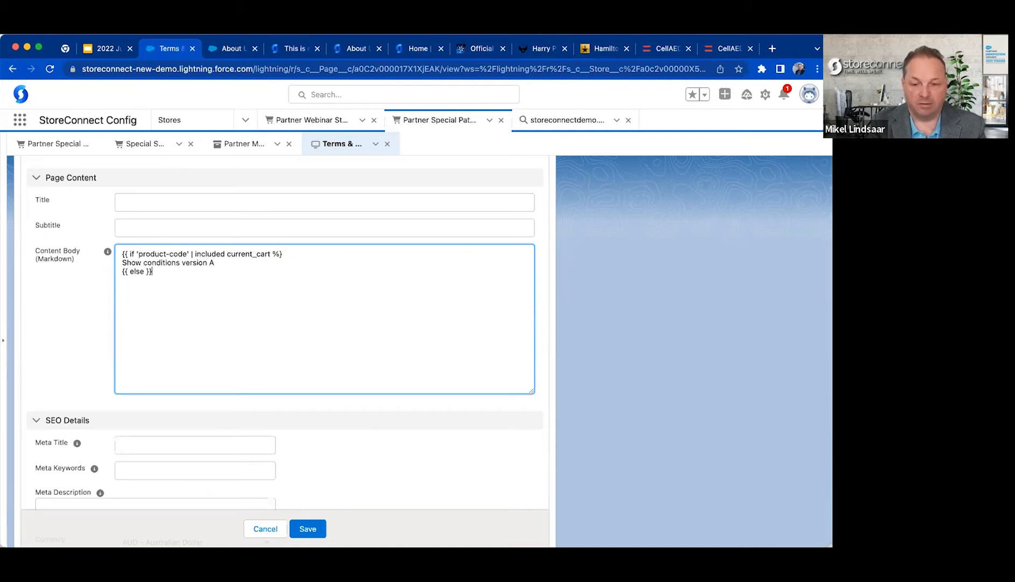
# Correct the delimiters of the if and else tags in the Content Body to {% and %}.
pyautogui.press('BackSpace')
pyautogui.write('%')
pyautogui.press('super+Left')
pyautogui.press('Right')
pyautogui.press('Right')
pyautogui.press('BackSpace')
pyautogui.write('%')
pyautogui.press('Up')
pyautogui.press('Up')
pyautogui.press('Left')
pyautogui.press('Left')
pyautogui.press('BackSpace')
pyautogui.write('%')
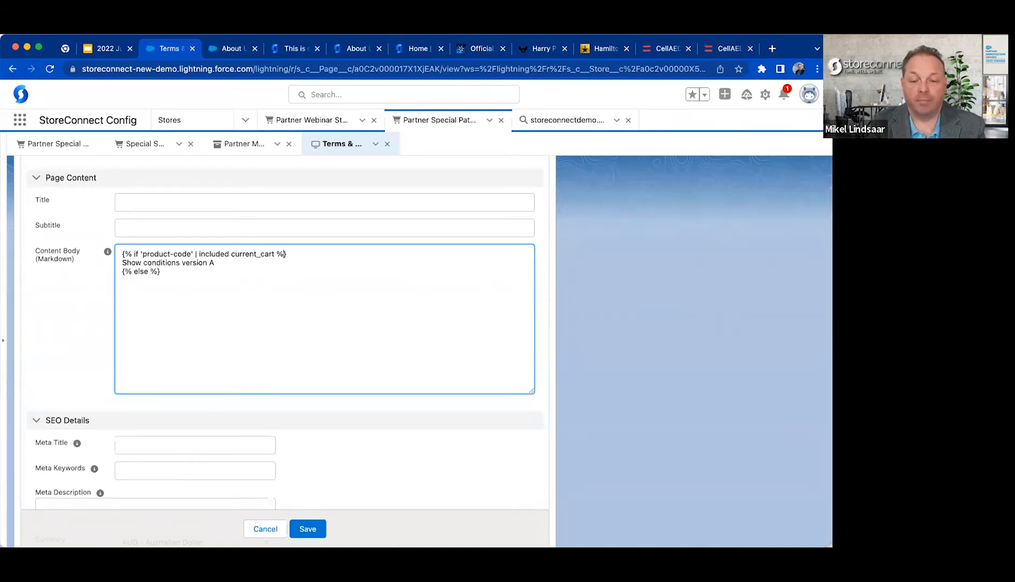
# Copy the version A line below the else tag as "Show conditions version B" and close the condition with {% endif %}.
pyautogui.press('Up')
pyautogui.press('super+Right')
pyautogui.press('super+Left')
pyautogui.press('super+shift+Down')
pyautogui.hotkey('shift', 'Up')
pyautogui.press('super+shift+Right')
pyautogui.press('super+c')
pyautogui.press('Down')
pyautogui.press('Return')
pyautogui.press('super+v')
pyautogui.press('BackSpace')
pyautogui.write('B')
pyautogui.press('Return')
pyautogui.write('{')
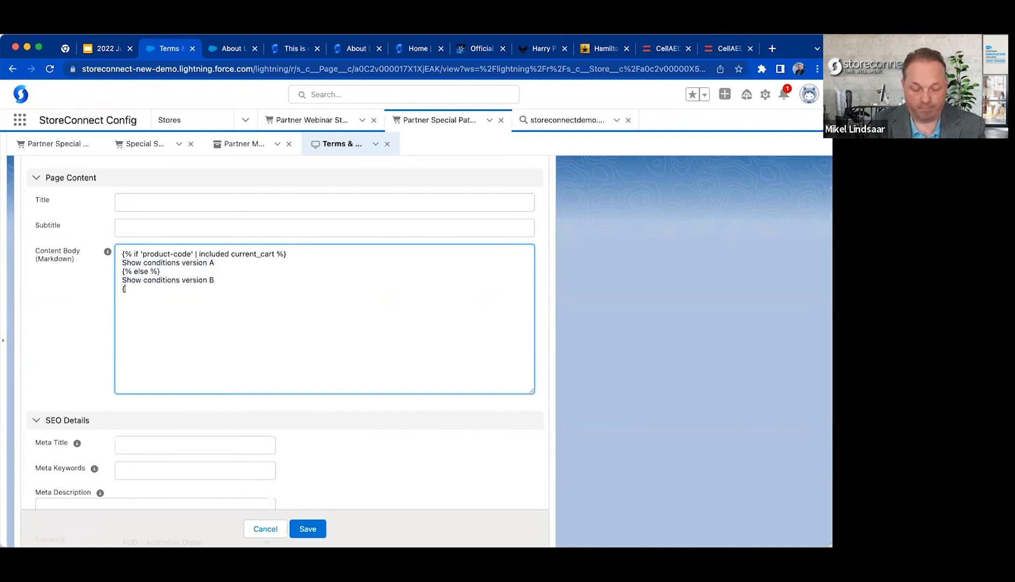
pyautogui.write('% endif %}')
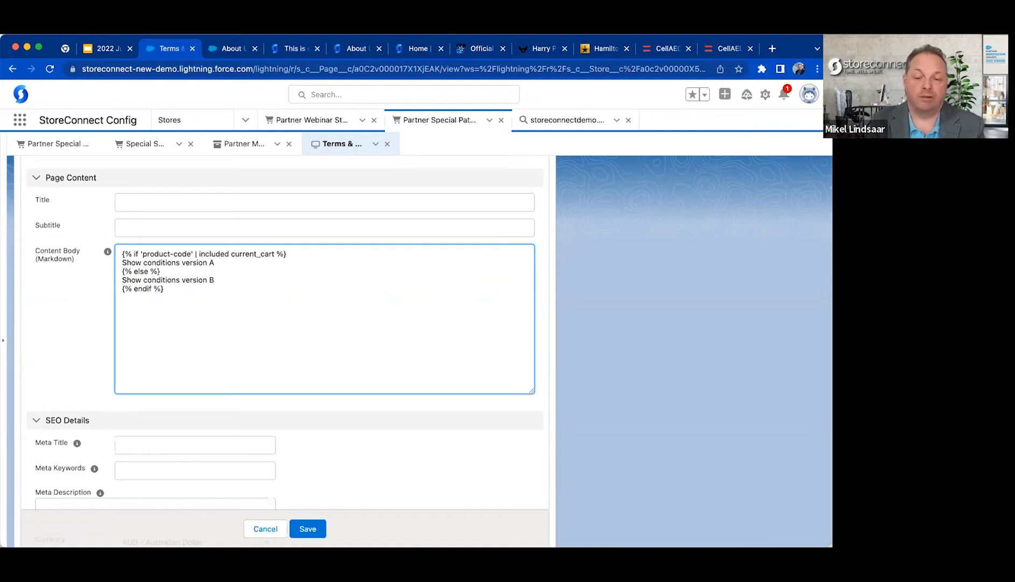
# Review the product-code condition with its version A and B lines, and discard the Terms & Conditions page edits.
pyautogui.moveTo(123, 270); pyautogui.dragTo(123, 262)
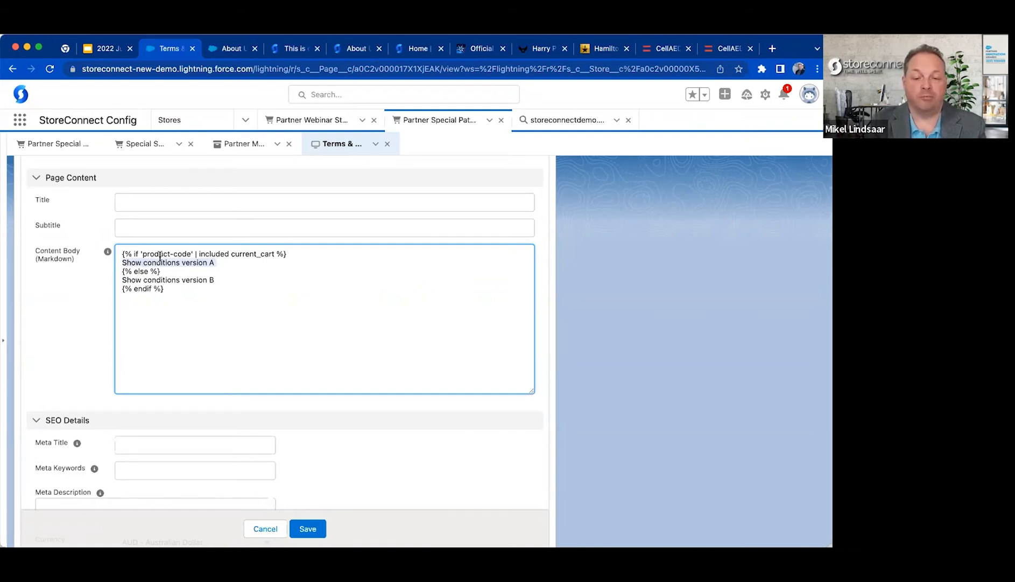
pyautogui.moveTo(142, 254); pyautogui.dragTo(192, 254)
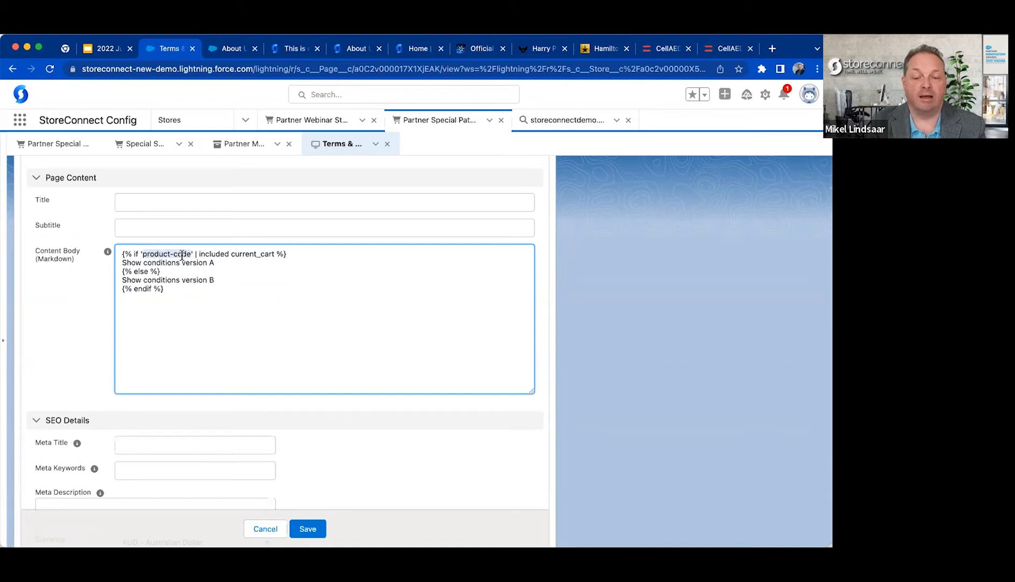
pyautogui.tripleClick(167, 280)
pyautogui.click(287, 316)
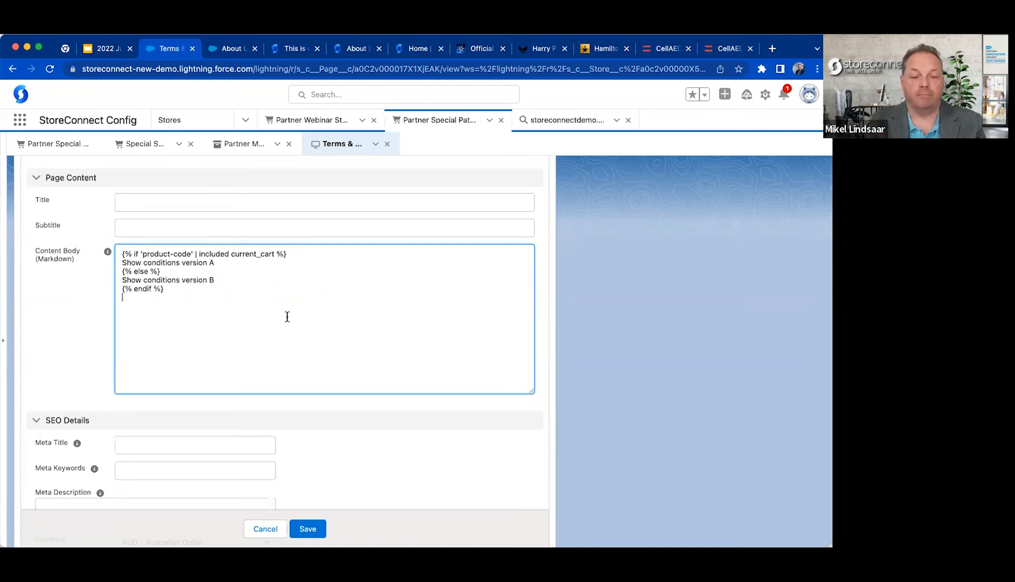
pyautogui.press('super+Tab')
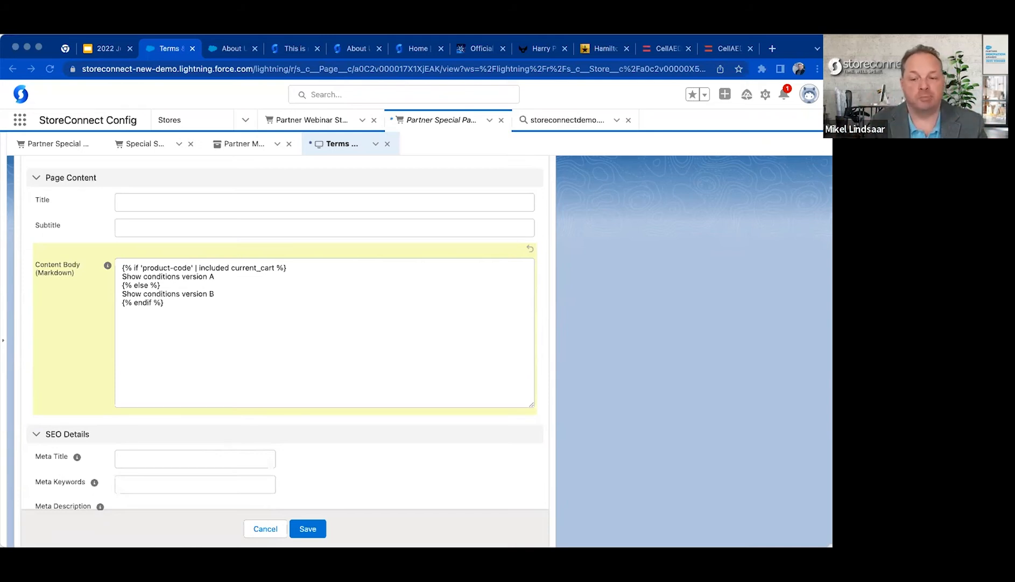
pyautogui.click(253, 528)
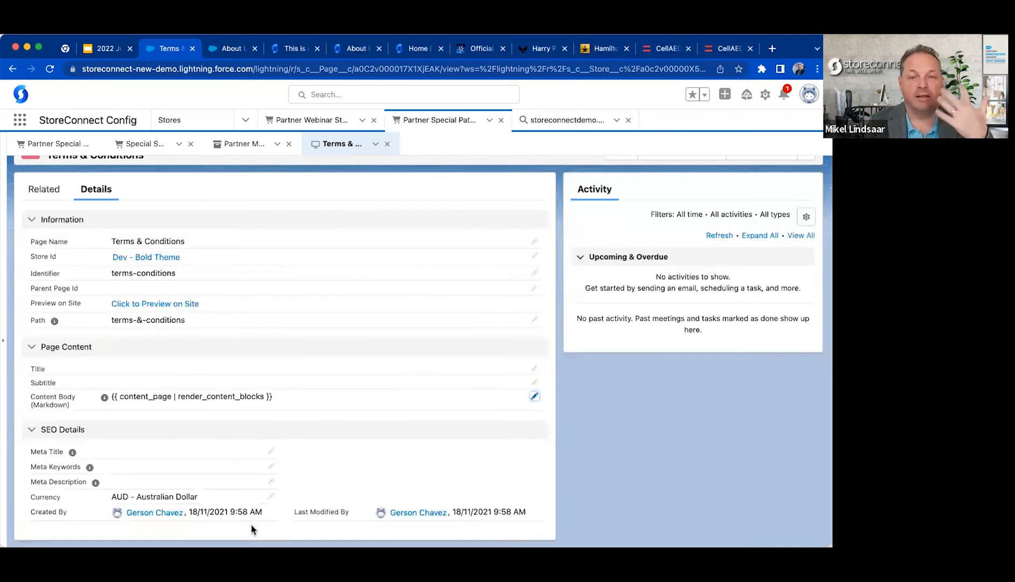
# Return to the Partner Special Path store, clear its Checkout Terms & Conditions page, and disable shipping.
pyautogui.click(76, 146)
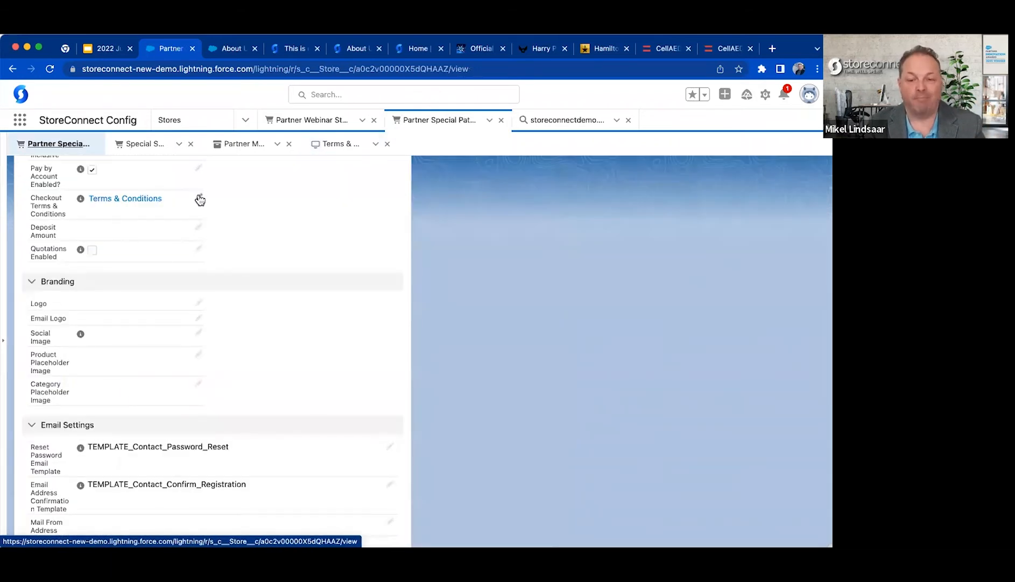
pyautogui.click(200, 199)
pyautogui.click(200, 221)
pyautogui.click(270, 258)
pyautogui.scroll(5, 271, 258)
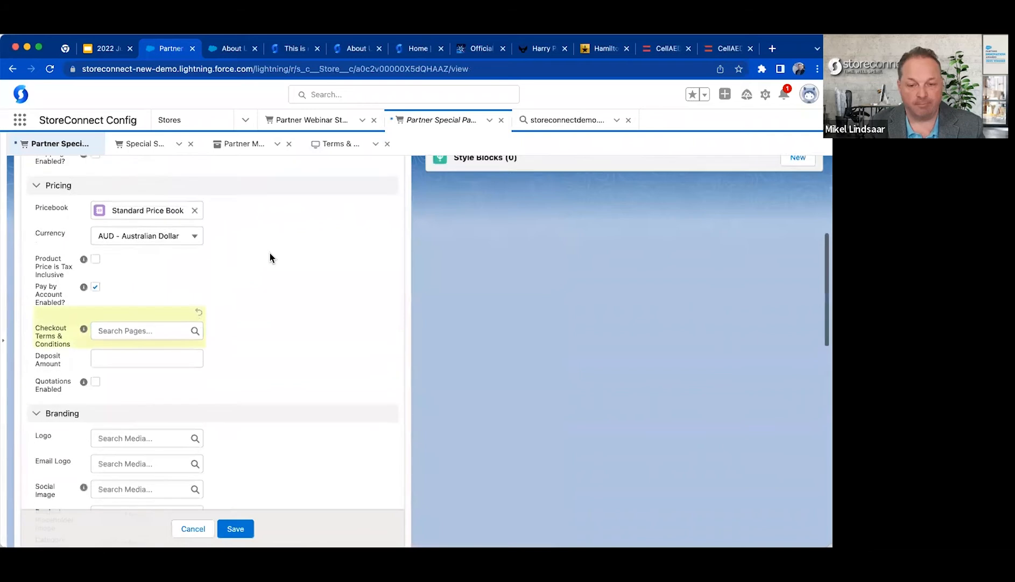
pyautogui.click(96, 244)
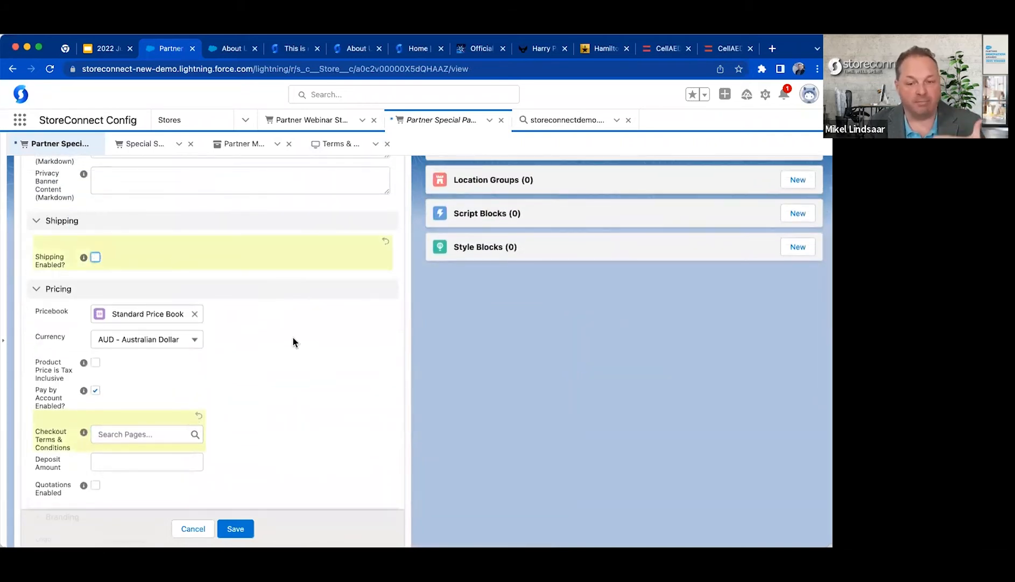
# Try a Deposit Amount of 100 on the store, clear it again, and try to enable quotations.
pyautogui.scroll(-3, 293, 340)
pyautogui.click(107, 323)
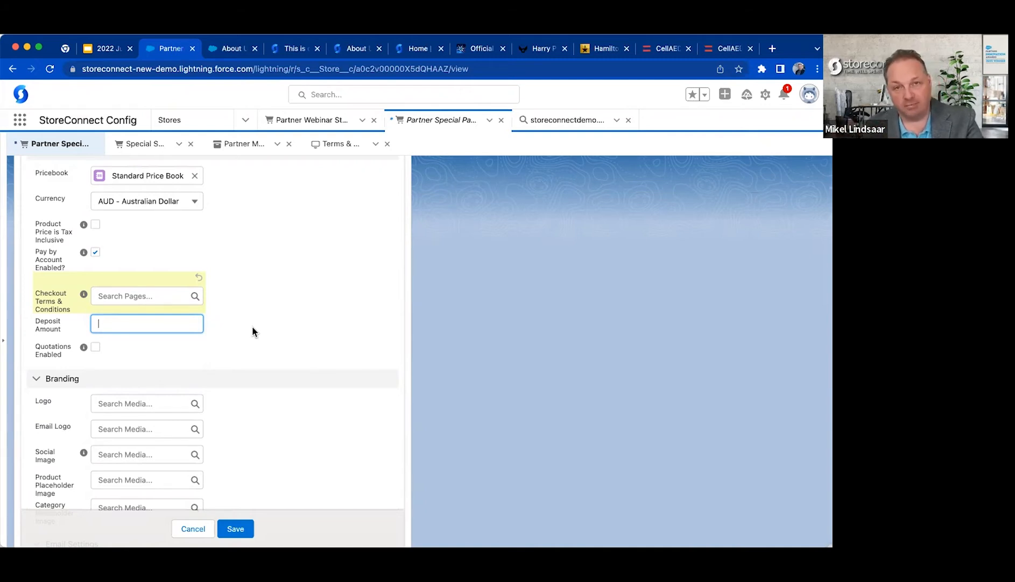
pyautogui.write('1000')
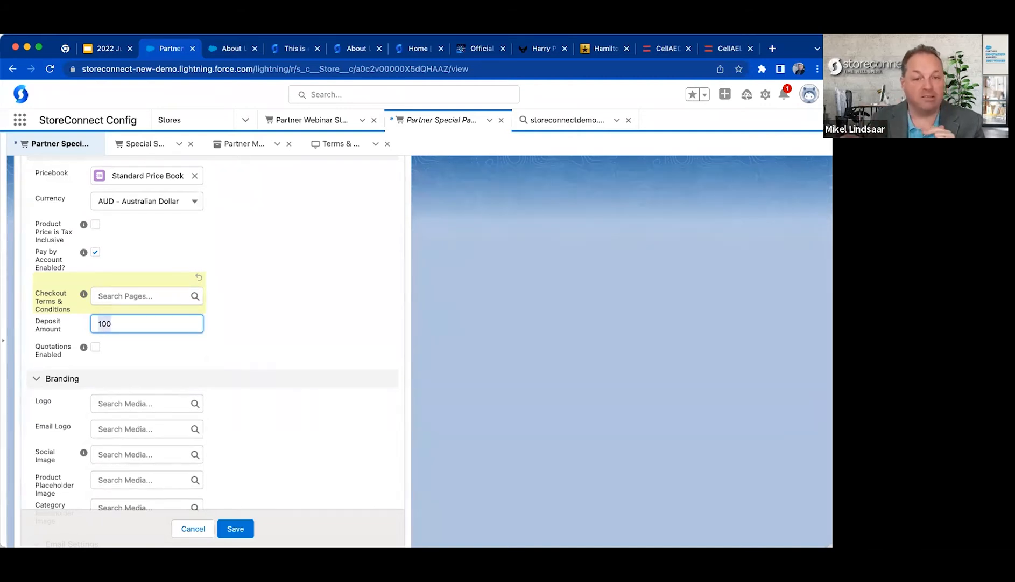
pyautogui.press('BackSpace')
pyautogui.scroll(-2, 249, 327)
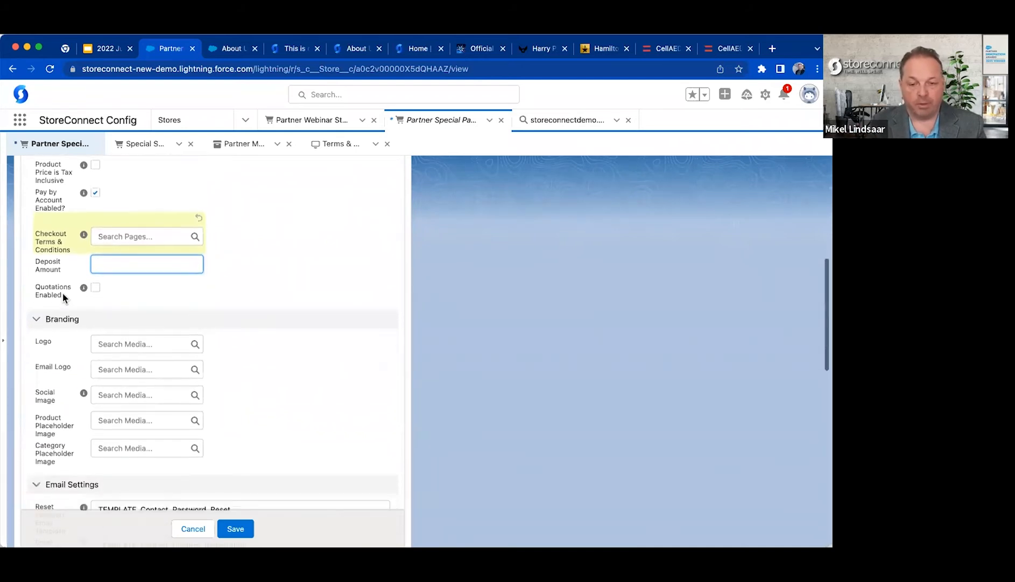
pyautogui.click(97, 287)
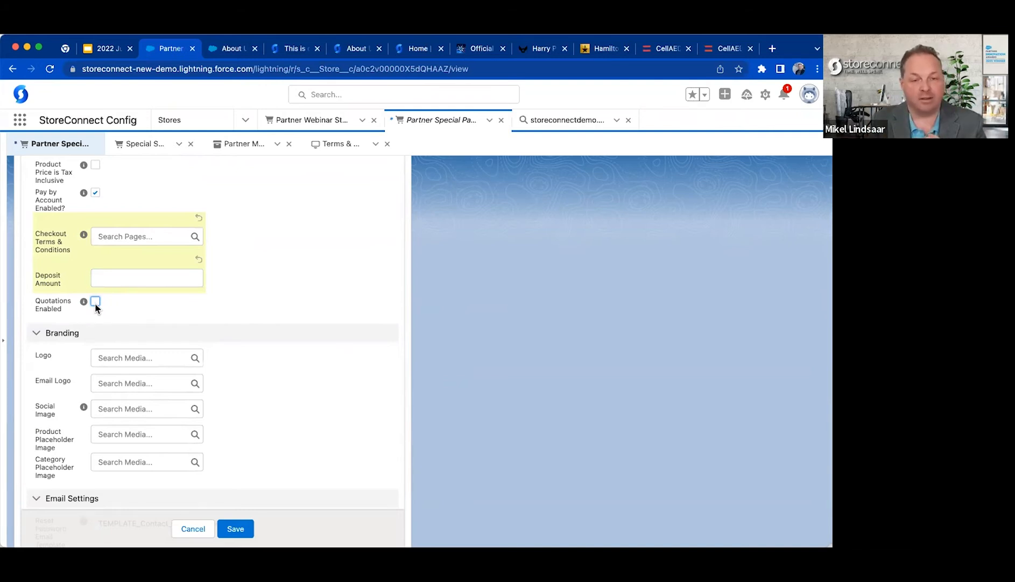
# Visit stoddart.com.au in a new browser tab and open the Giorik 700 Series Induction Wok Top from Foodservice Equipment.
pyautogui.press('super+t')
pyautogui.write('stod')
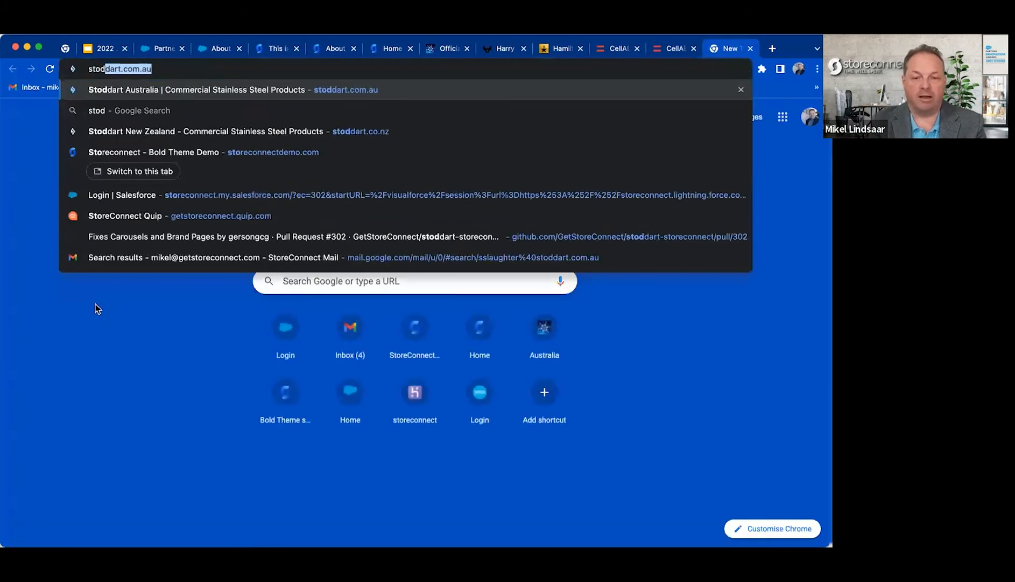
pyautogui.press('Return')
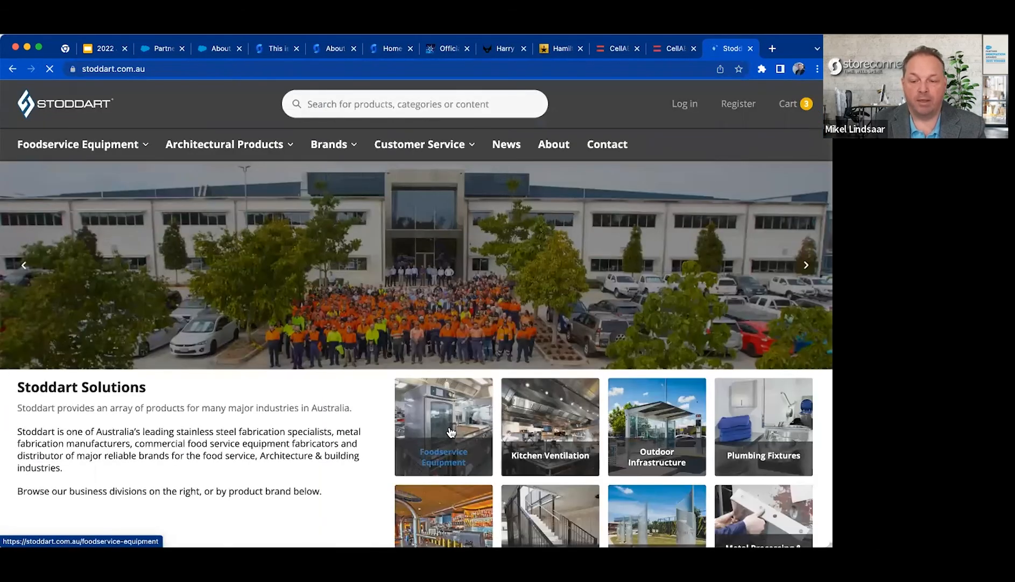
pyautogui.click(191, 449)
pyautogui.scroll(-5, 256, 381)
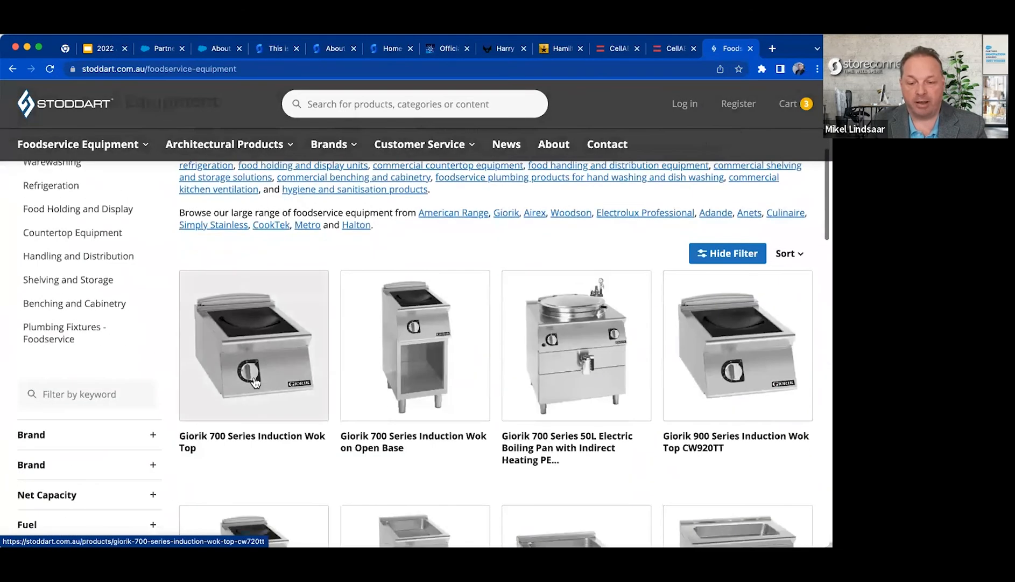
pyautogui.click(462, 409)
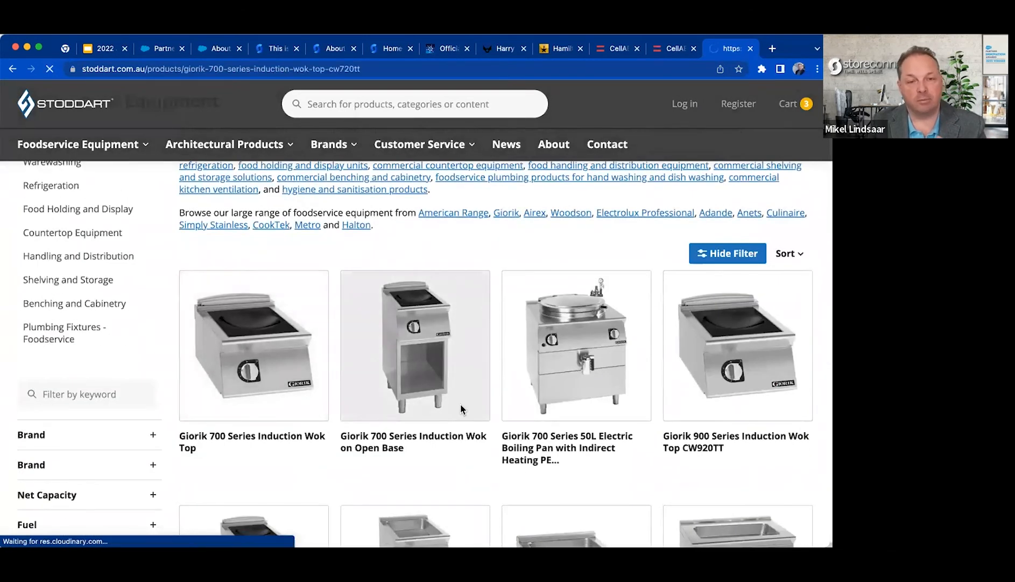
# Add 200 units of the Giorik 700 Series Induction Wok Top to the quote.
pyautogui.click(445, 307)
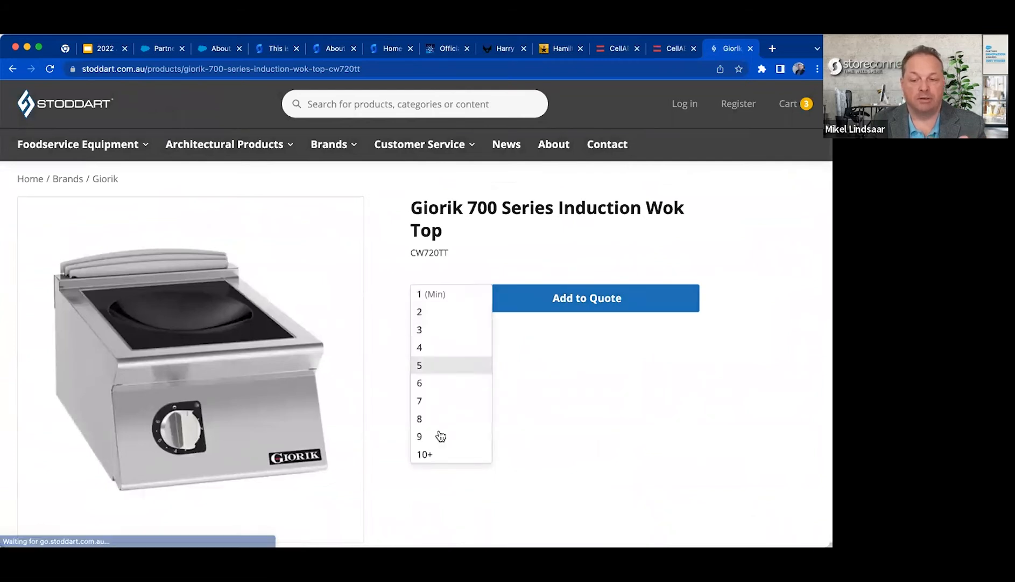
pyautogui.click(446, 455)
pyautogui.write('200')
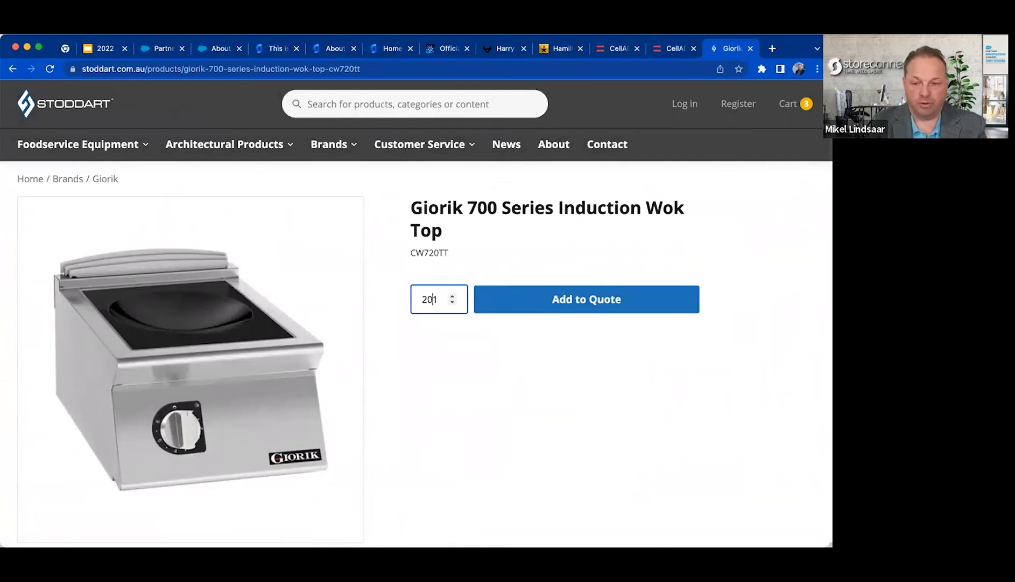
pyautogui.click(572, 294)
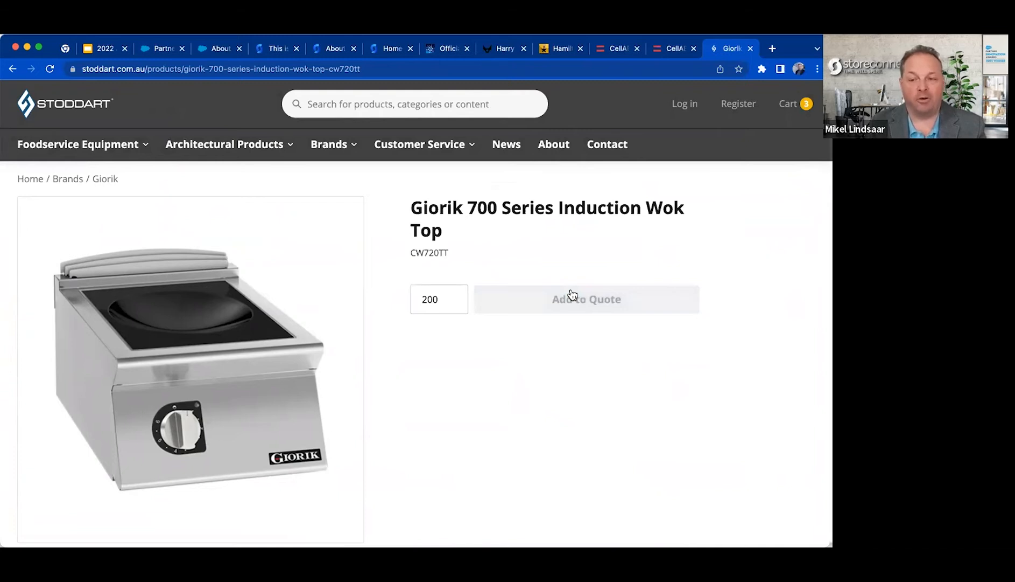
# Open the shopping cart, request a quote for its items, and look over the checkout form.
pyautogui.click(796, 107)
pyautogui.click(725, 229)
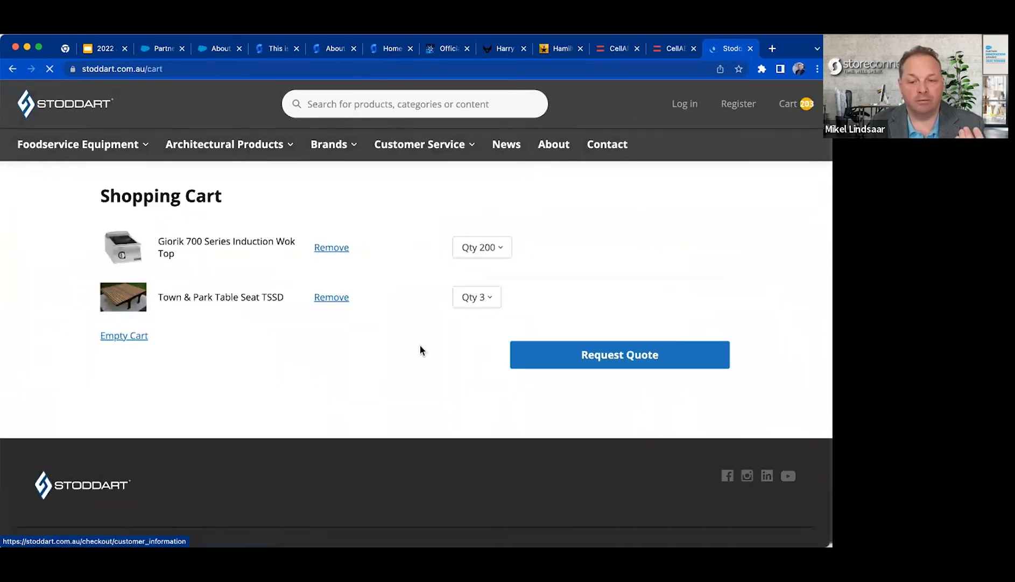
pyautogui.click(558, 355)
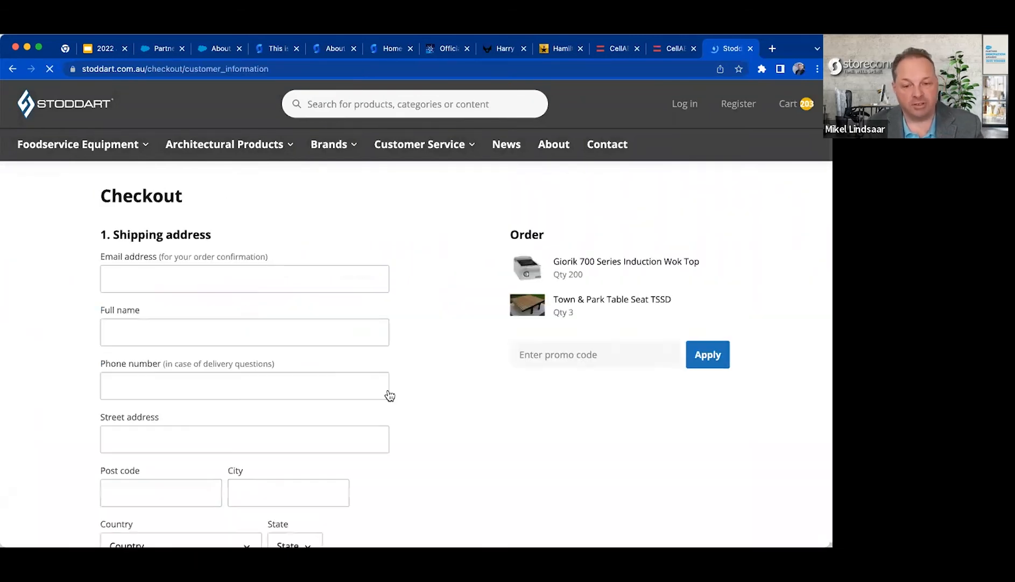
pyautogui.scroll(-5, 435, 431)
pyautogui.scroll(5, 435, 430)
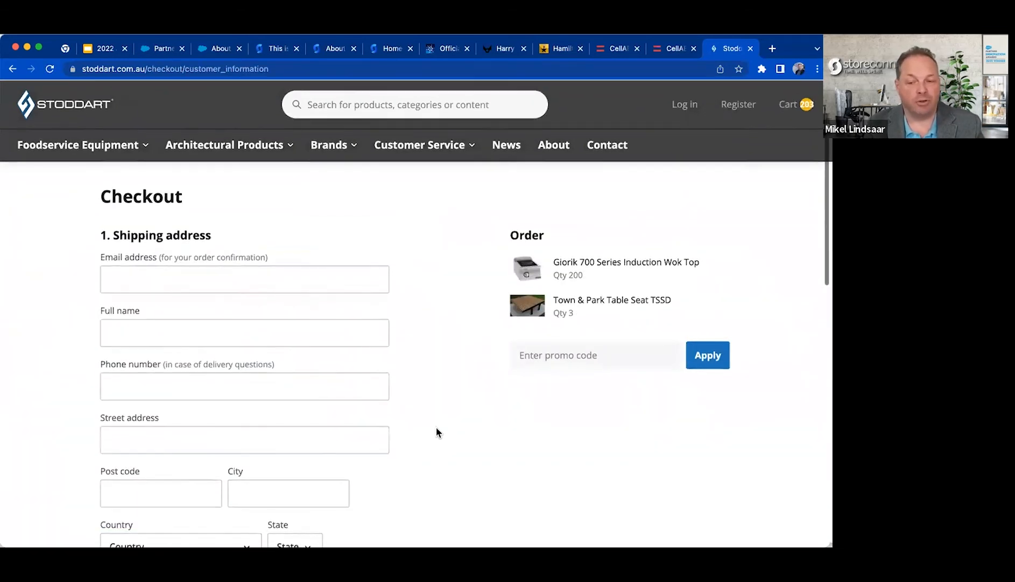
# Empty the Stoddart shopping cart and return to the store record's Branding and Email Settings sections.
pyautogui.click(788, 105)
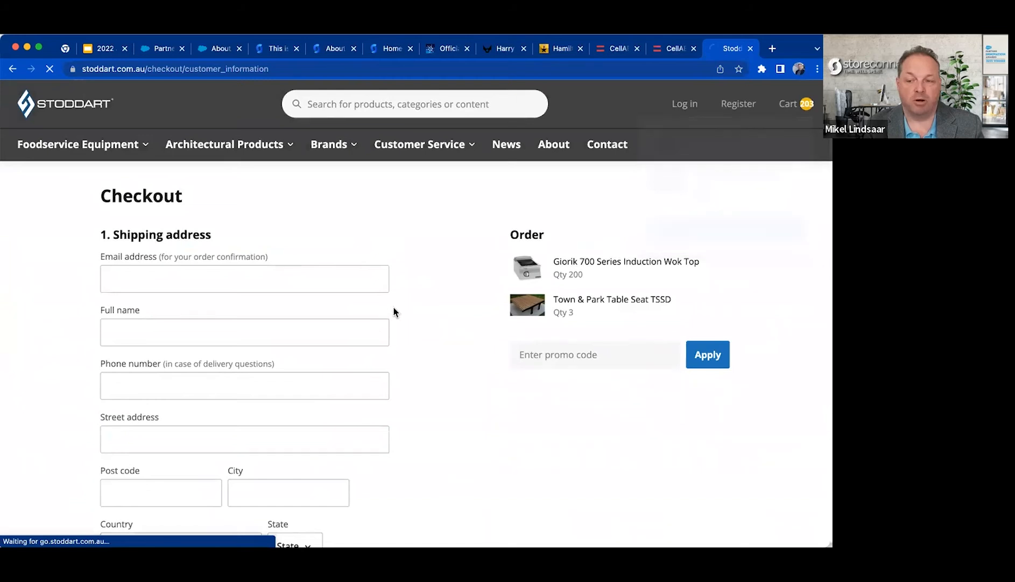
pyautogui.click(135, 336)
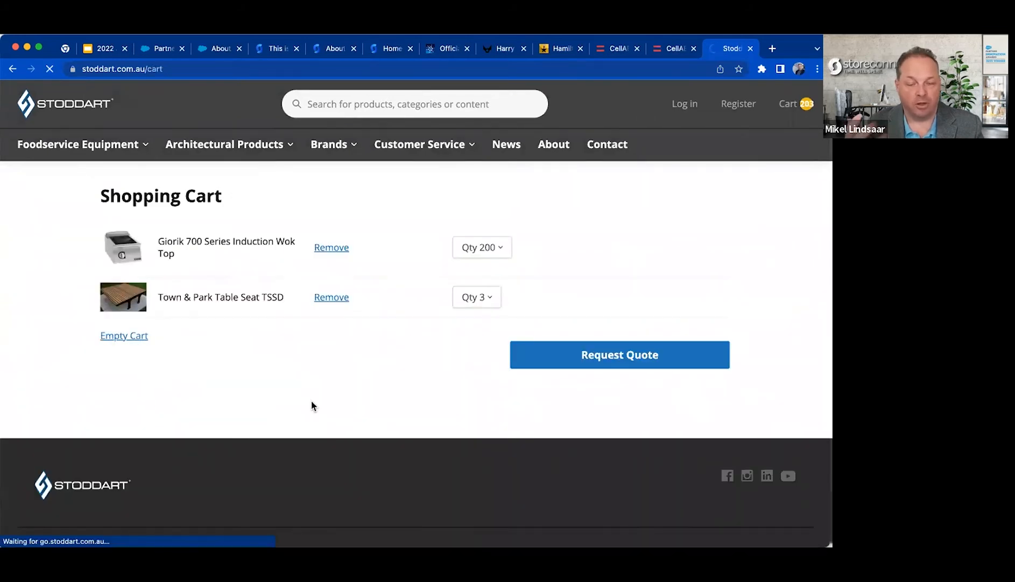
pyautogui.click(172, 51)
pyautogui.scroll(-5, 282, 425)
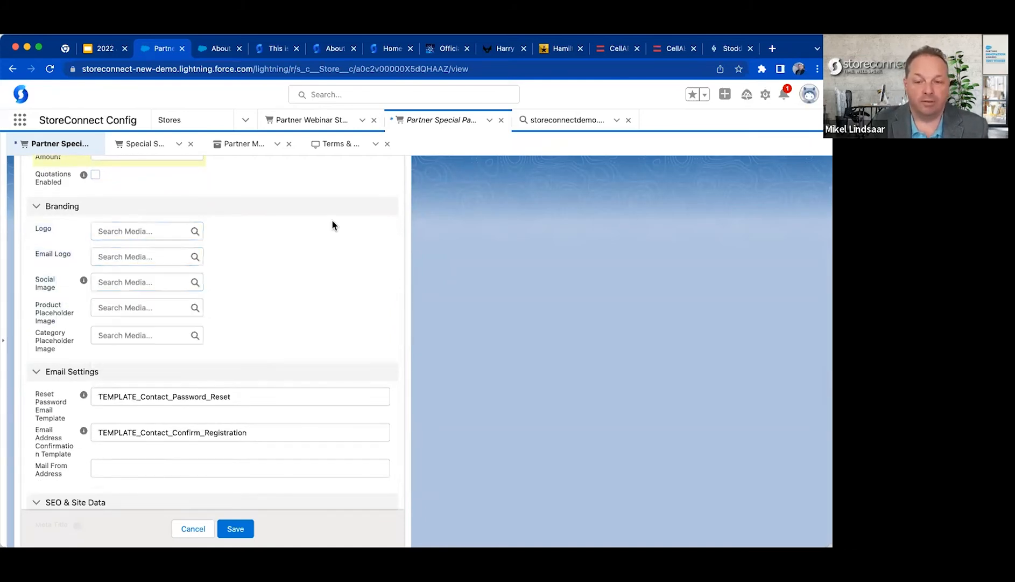
# Look through the open storefront pages and highlight the special-path segment in the About Us page's URL.
pyautogui.click(291, 54)
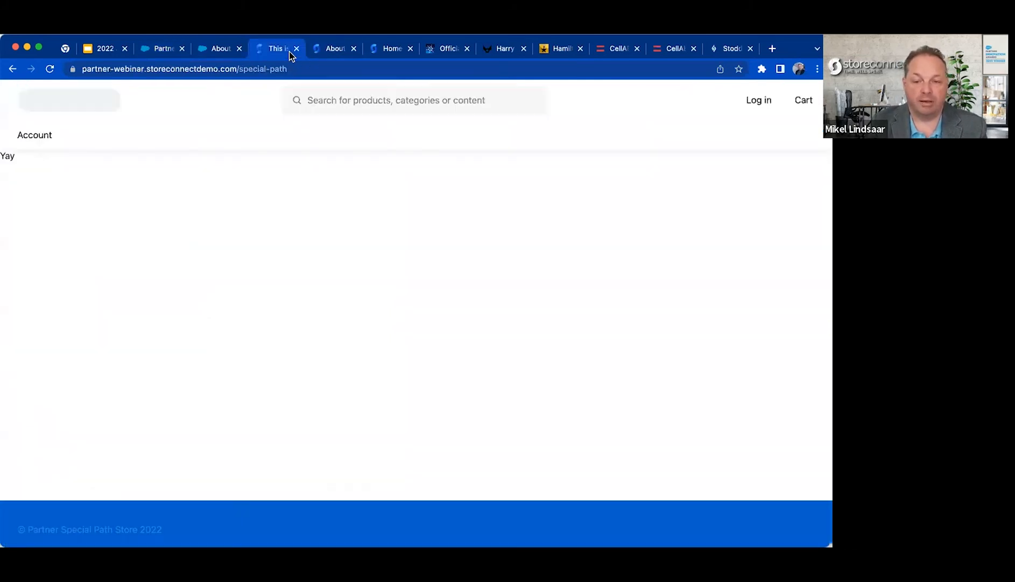
pyautogui.click(335, 54)
pyautogui.click(392, 48)
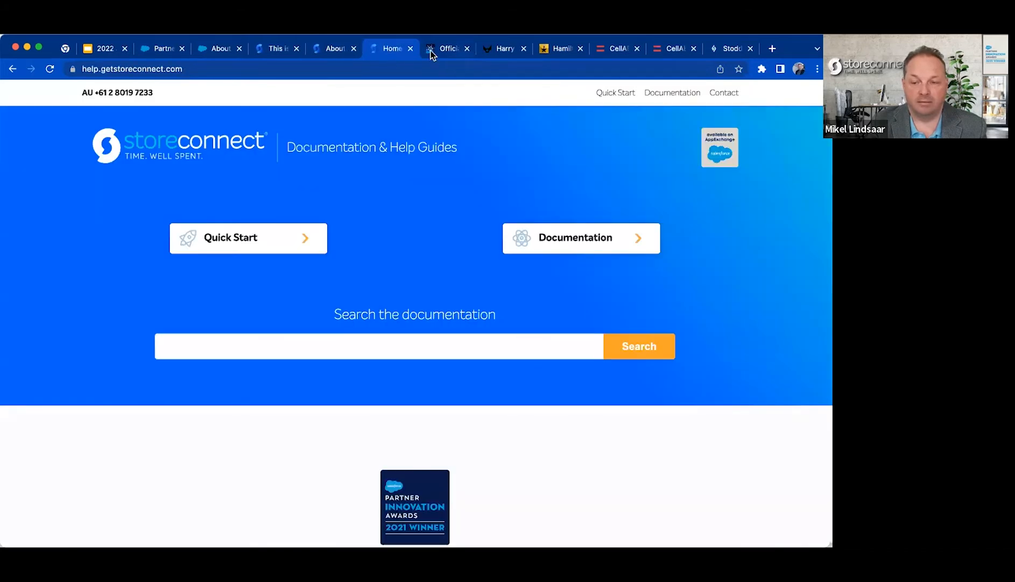
pyautogui.click(315, 54)
pyautogui.moveTo(266, 69); pyautogui.dragTo(508, 70)
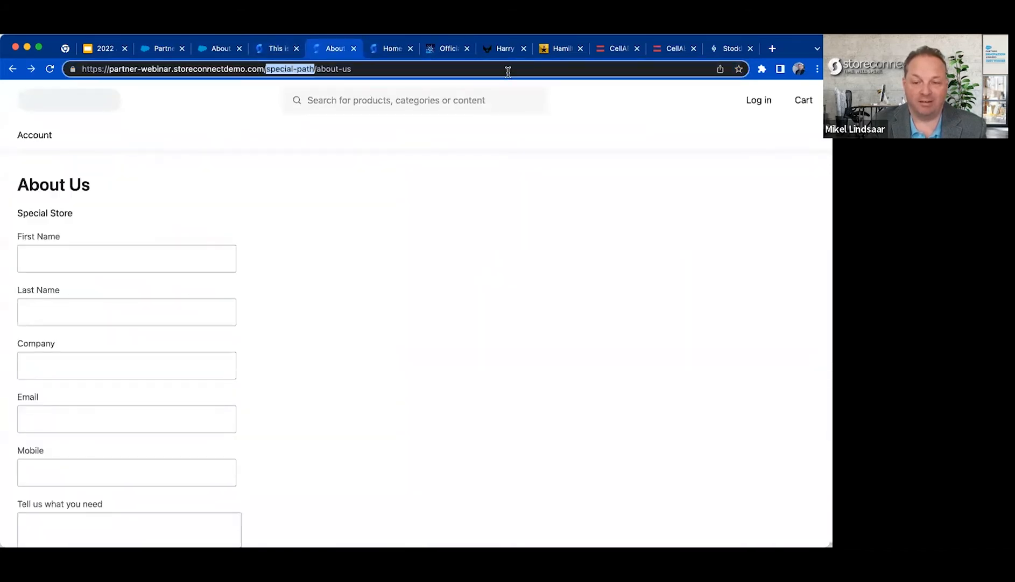
# Load the partner-webinar storefront without the special path, and return to the Branding fields of the special path store record.
pyautogui.press('BackSpace')
pyautogui.press('Return')
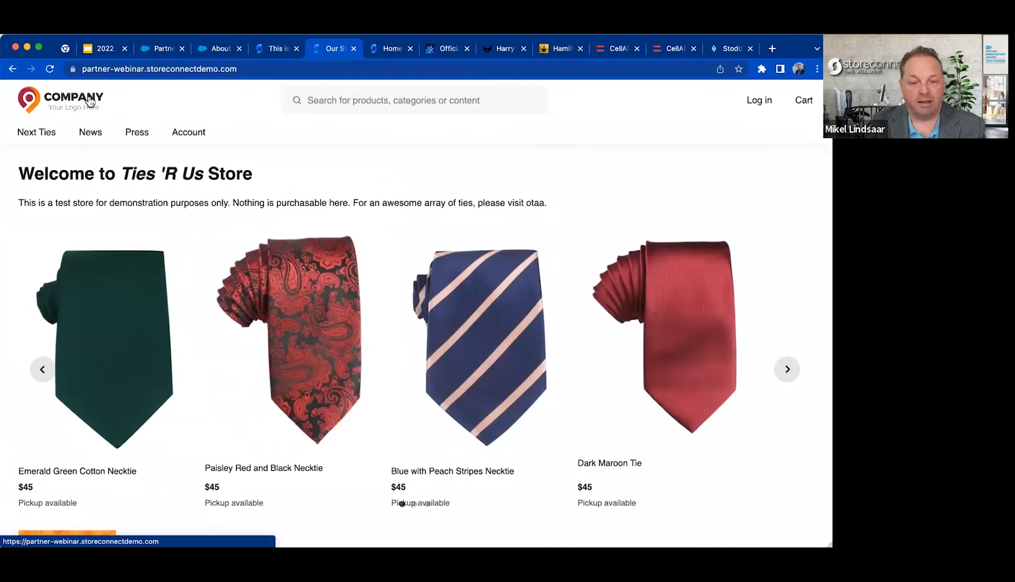
pyautogui.click(221, 49)
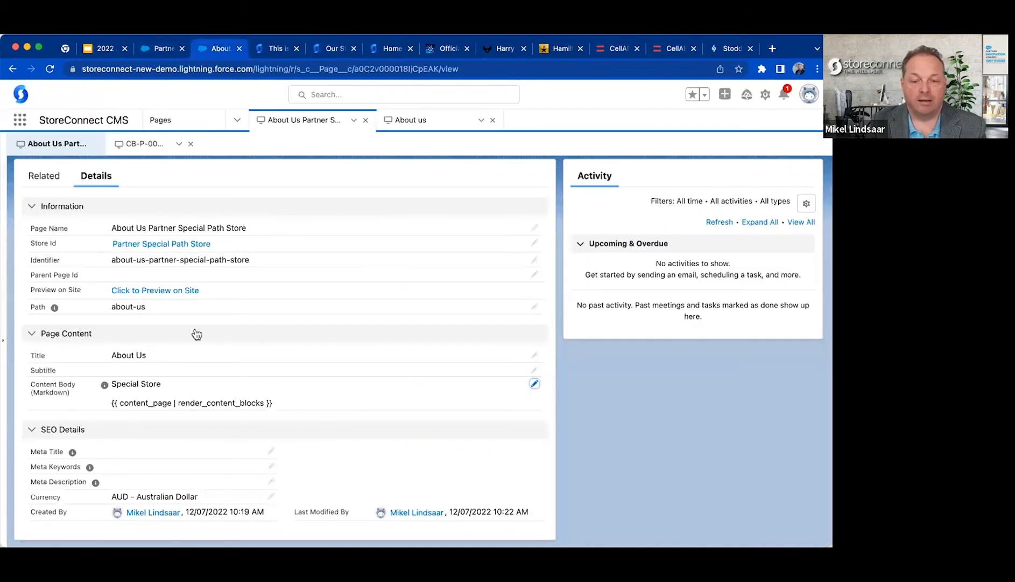
pyautogui.click(153, 48)
pyautogui.click(111, 254)
pyautogui.click(261, 269)
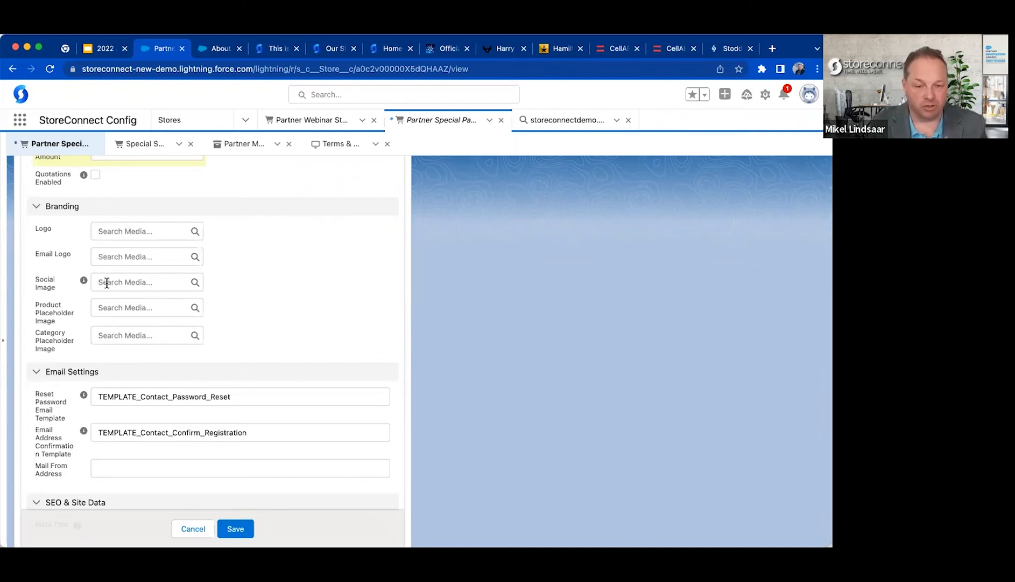
# Show the media choices for the Product Placeholder Image and leave the field empty.
pyautogui.click(109, 305)
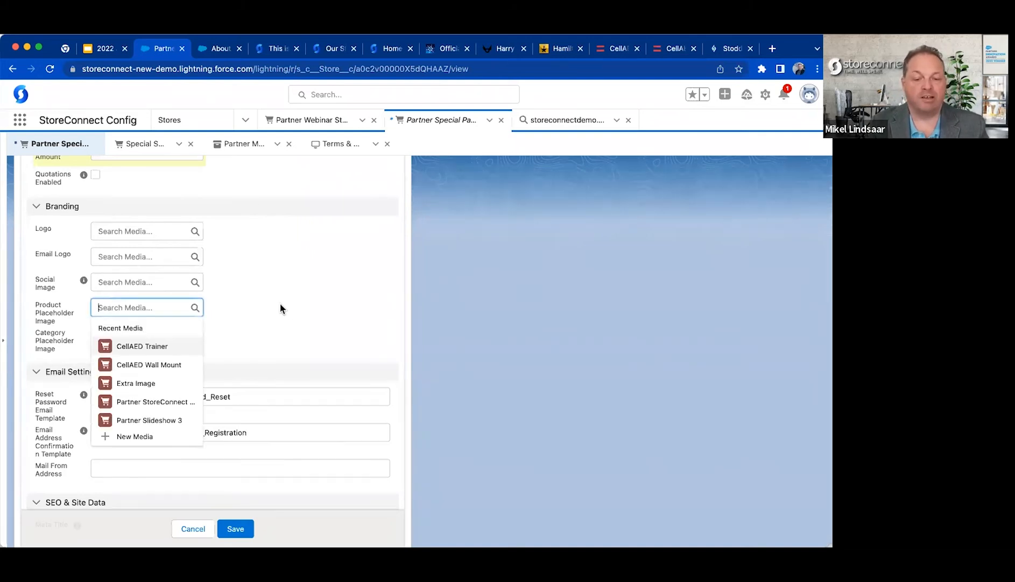
pyautogui.click(278, 301)
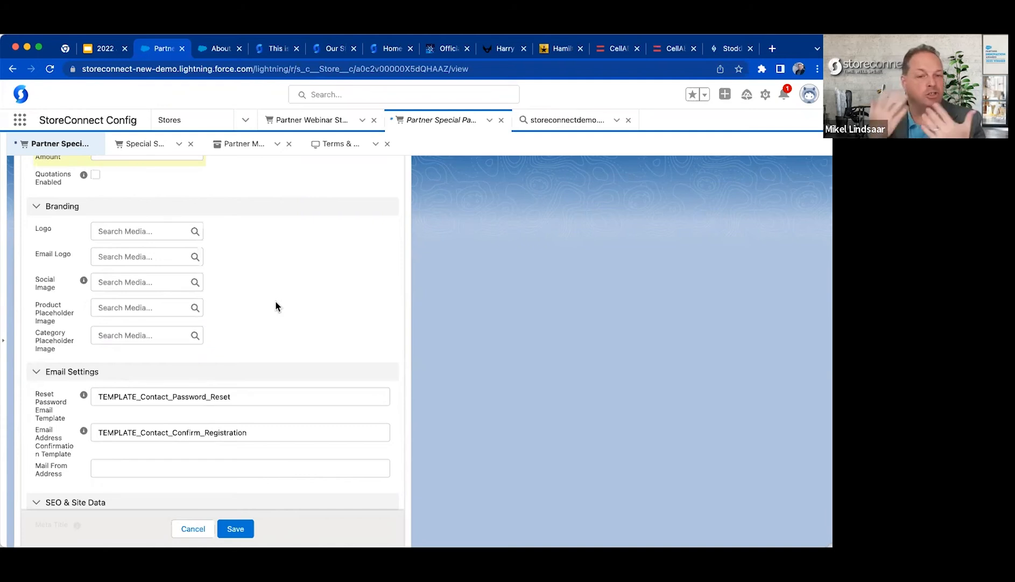
pyautogui.click(183, 309)
pyautogui.click(290, 322)
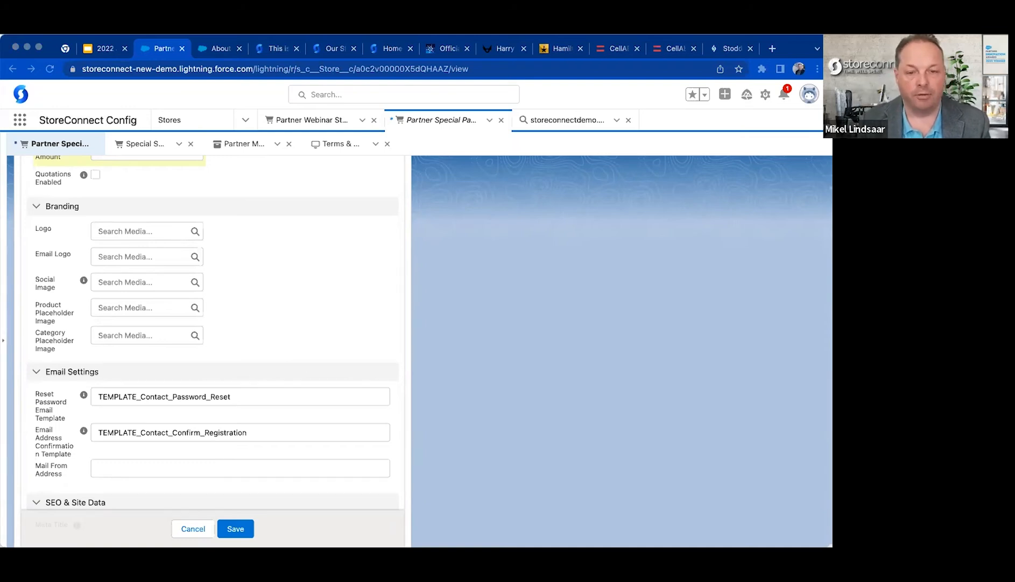
# Open the Bold Sport storefront at storeconnectdemo.com and look through its home page and Gym category.
pyautogui.moveTo(231, 38); pyautogui.dragTo(231, 56)
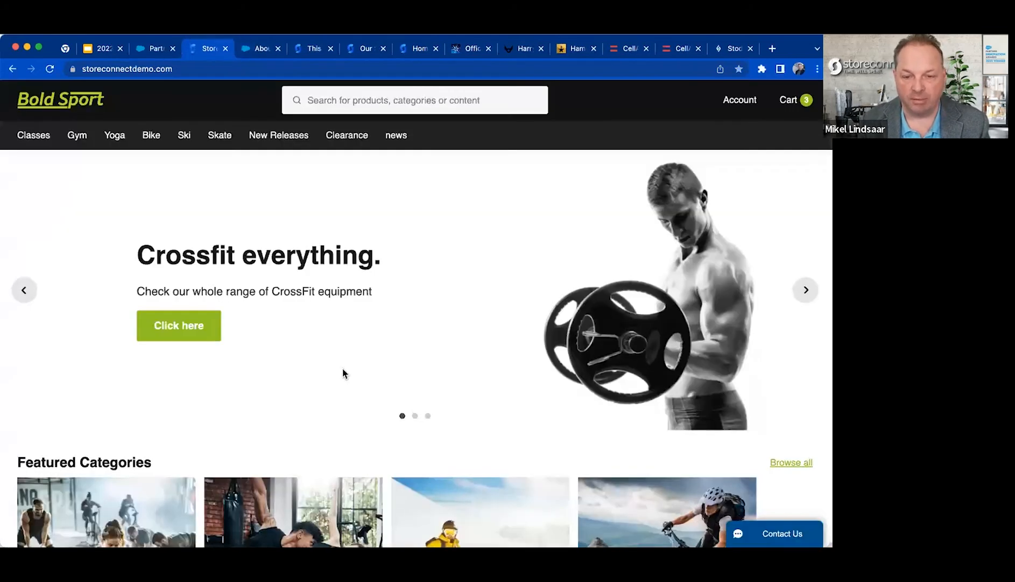
pyautogui.scroll(-4, 343, 373)
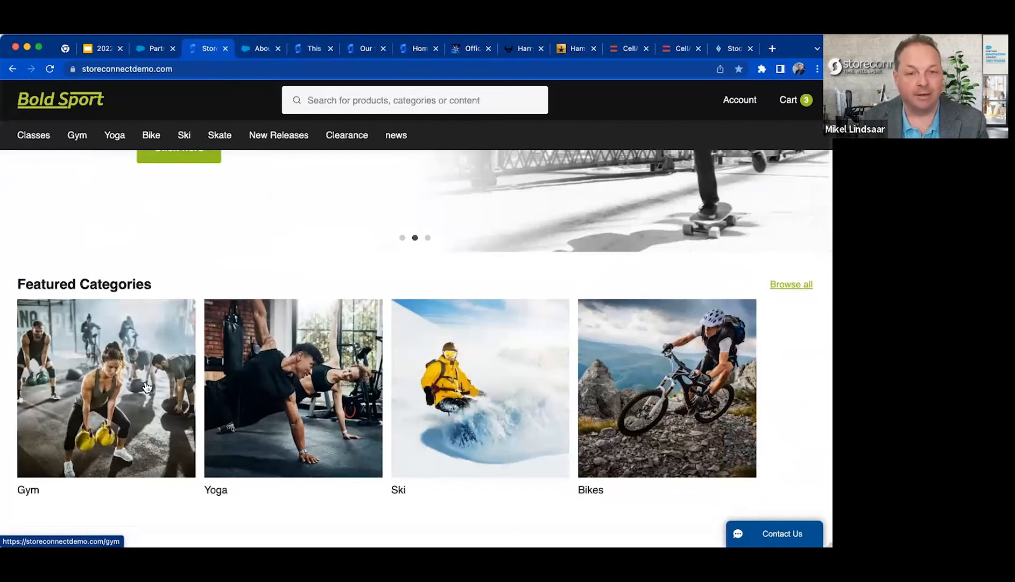
pyautogui.click(155, 51)
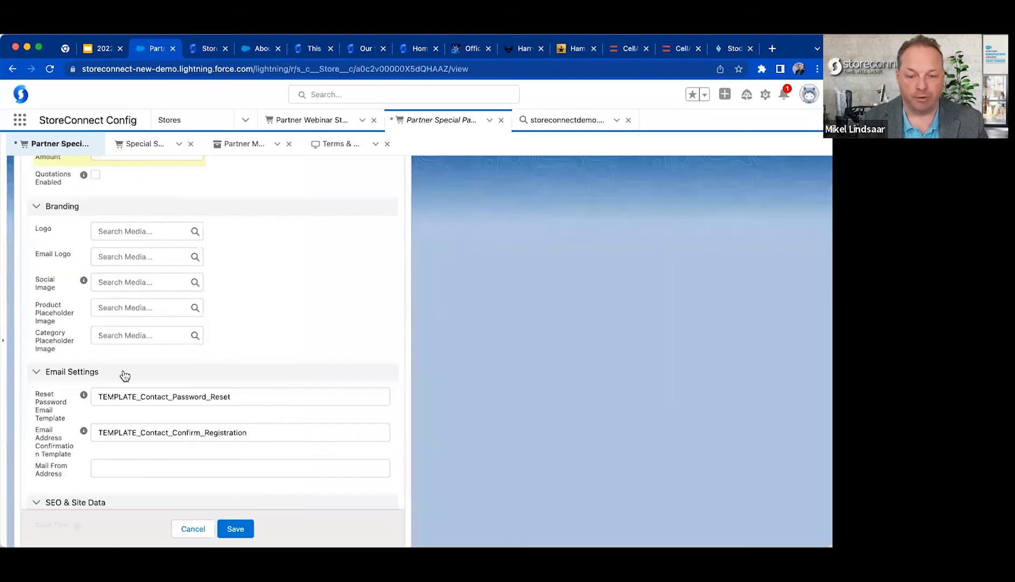
pyautogui.click(209, 50)
pyautogui.click(77, 136)
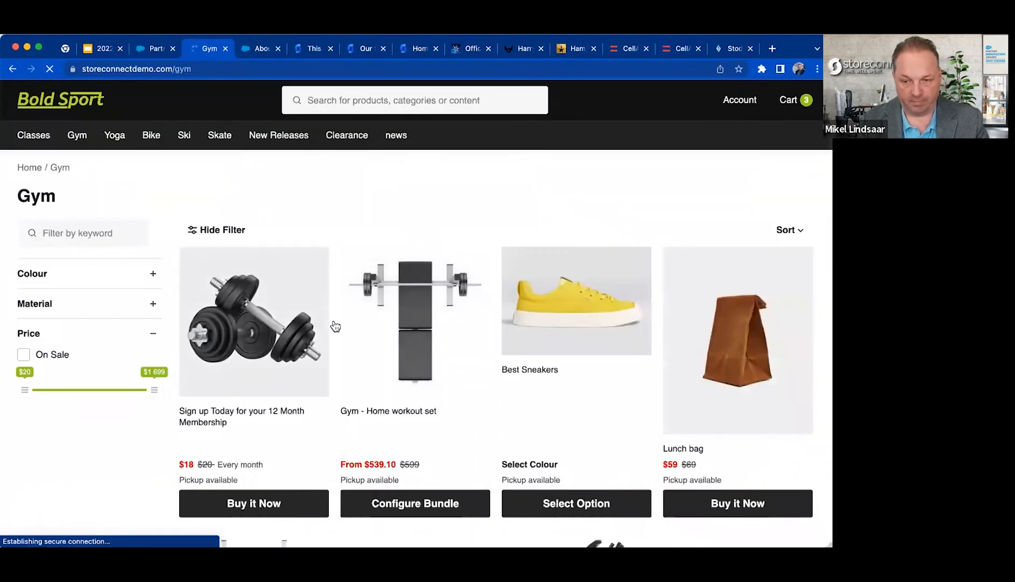
pyautogui.scroll(-10, 592, 426)
pyautogui.scroll(10, 592, 424)
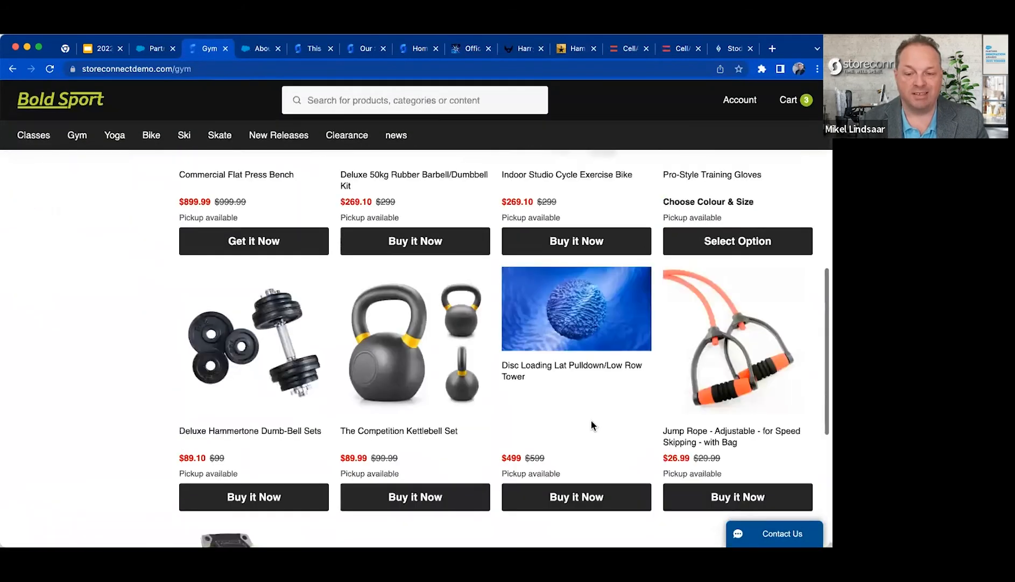
# Browse the Bold Sport storefront's Bike, Skate and Clearance categories to examine the product images.
pyautogui.click(151, 136)
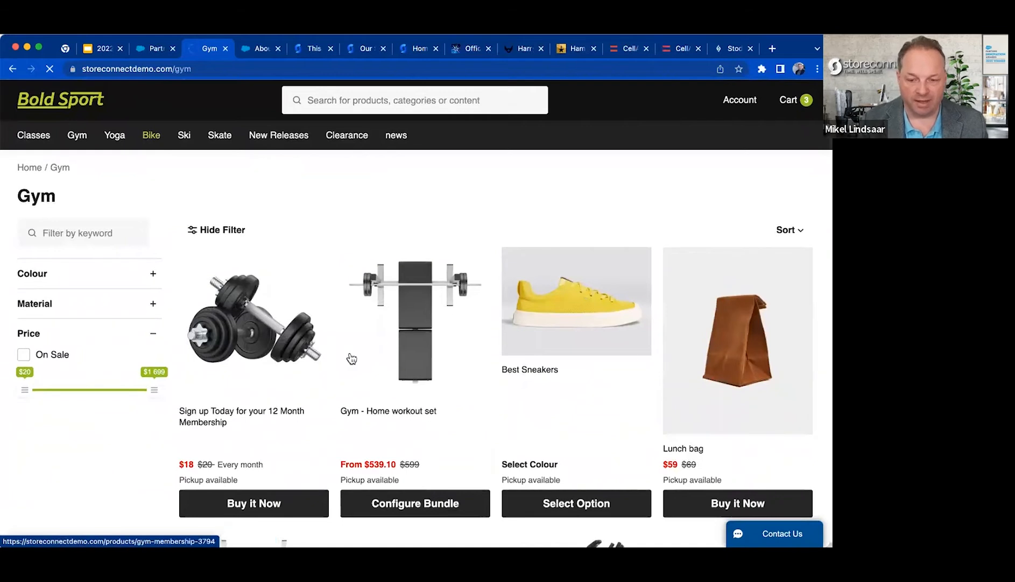
pyautogui.scroll(-9, 355, 398)
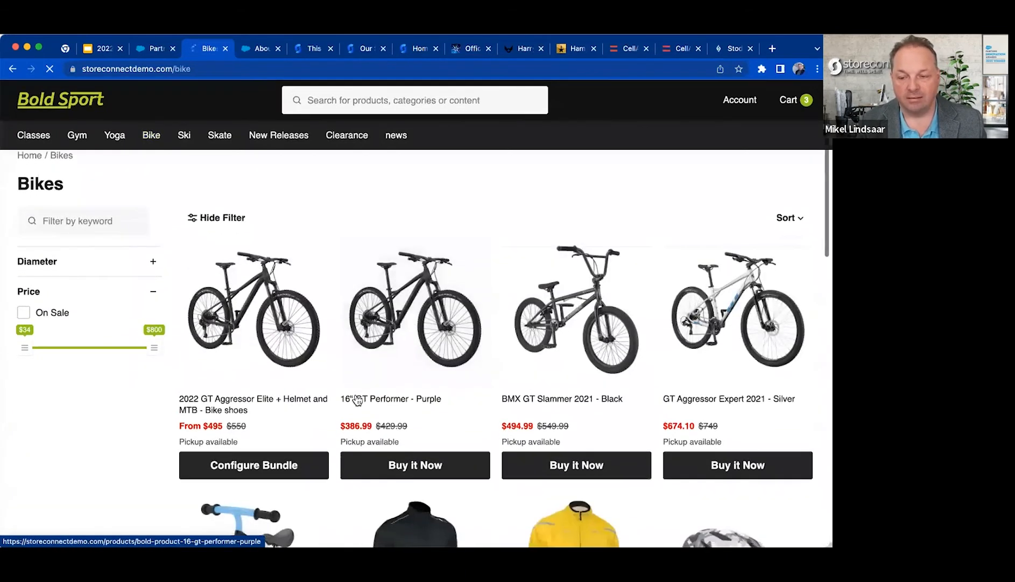
pyautogui.scroll(-5, 355, 399)
pyautogui.scroll(15, 354, 398)
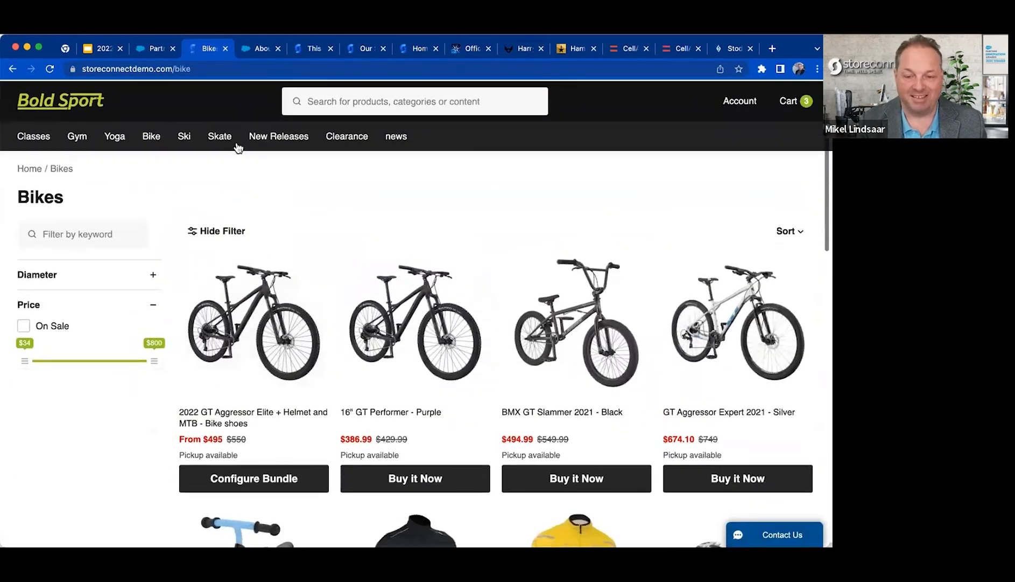
pyautogui.click(213, 141)
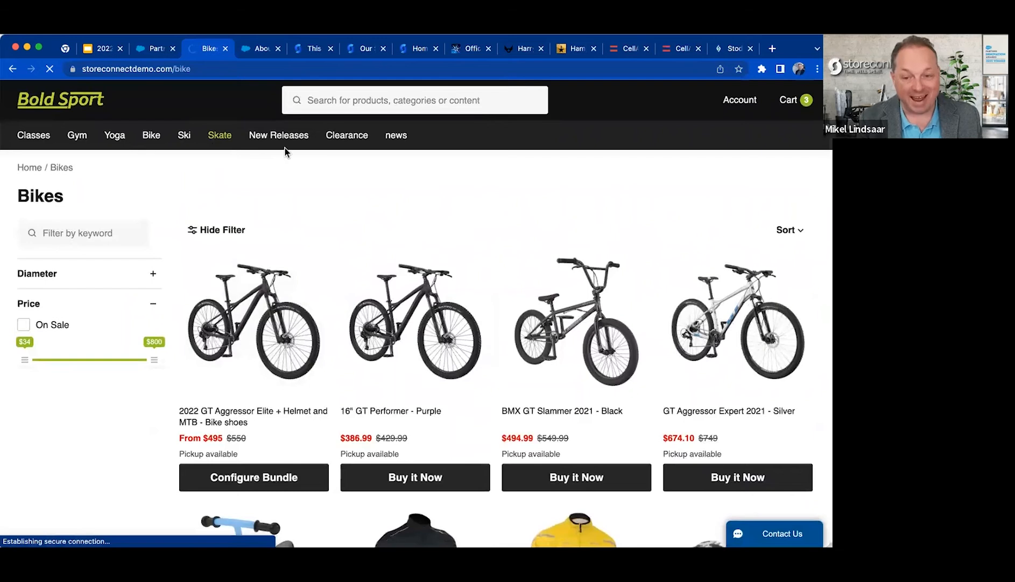
pyautogui.scroll(-3, 431, 333)
pyautogui.scroll(3, 415, 258)
pyautogui.click(280, 300)
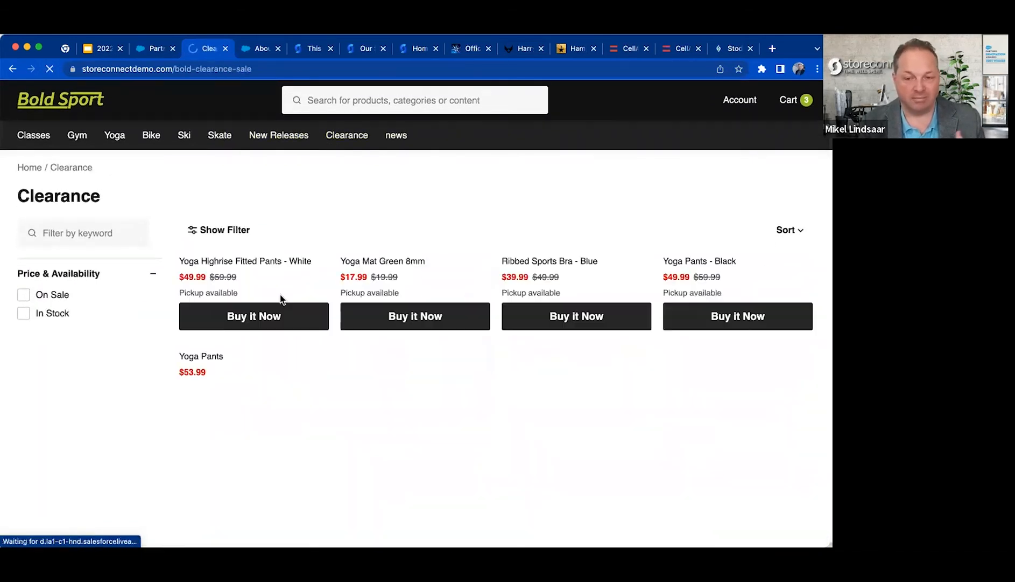
pyautogui.scroll(-3, 279, 297)
pyautogui.scroll(3, 275, 277)
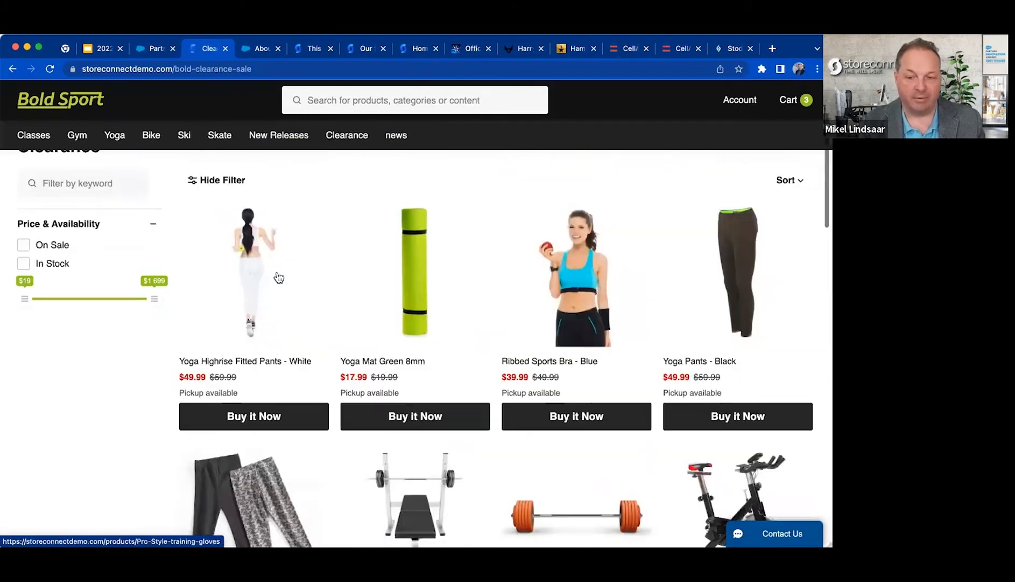
# Return to the store record and examine the password reset, address confirmation and mail-from fields under Email Settings.
pyautogui.click(155, 49)
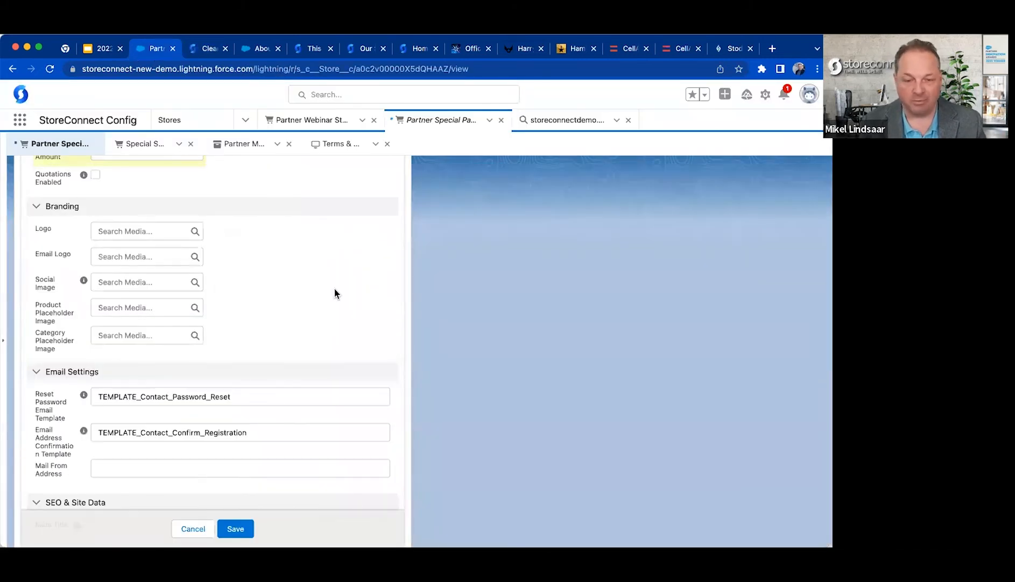
pyautogui.scroll(-5, 324, 284)
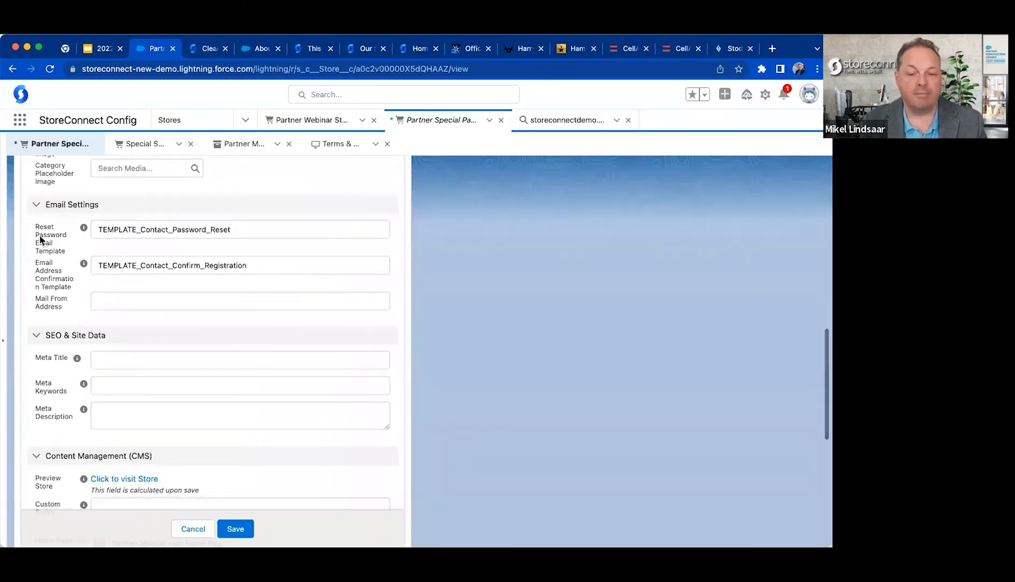
pyautogui.moveTo(33, 227); pyautogui.dragTo(69, 303)
pyautogui.click(218, 304)
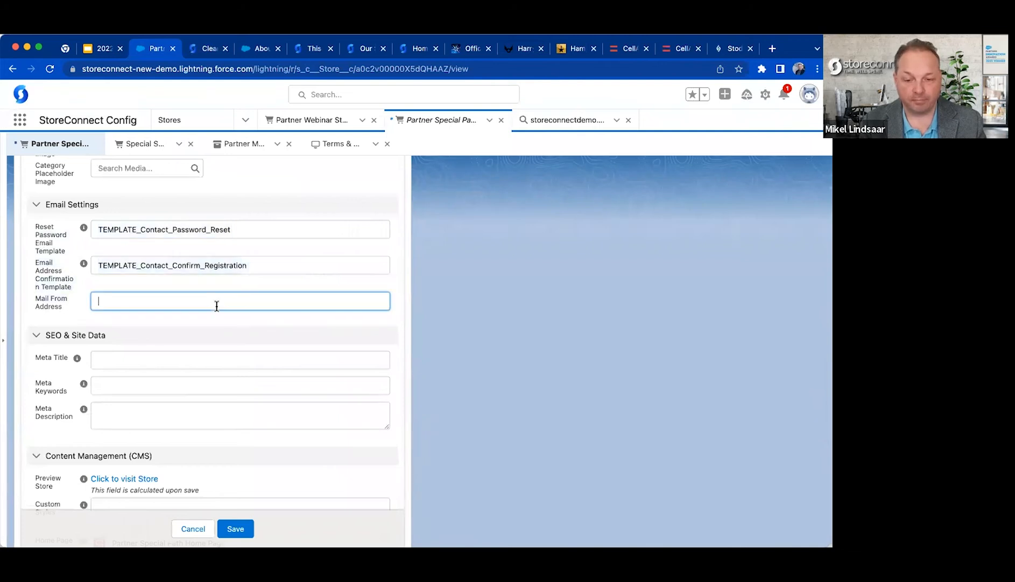
pyautogui.click(41, 233)
pyautogui.doubleClick(154, 231)
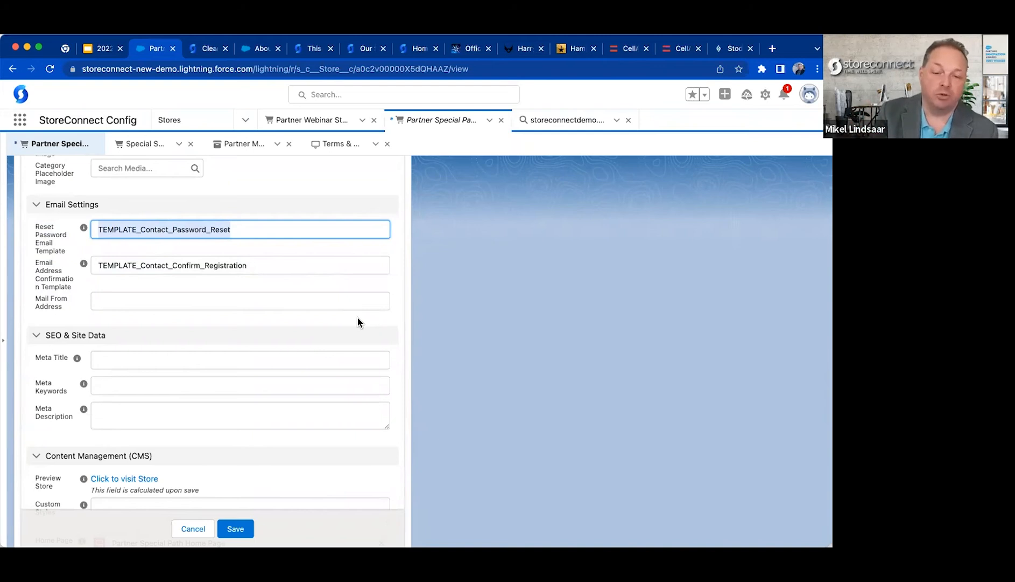
pyautogui.tripleClick(52, 234)
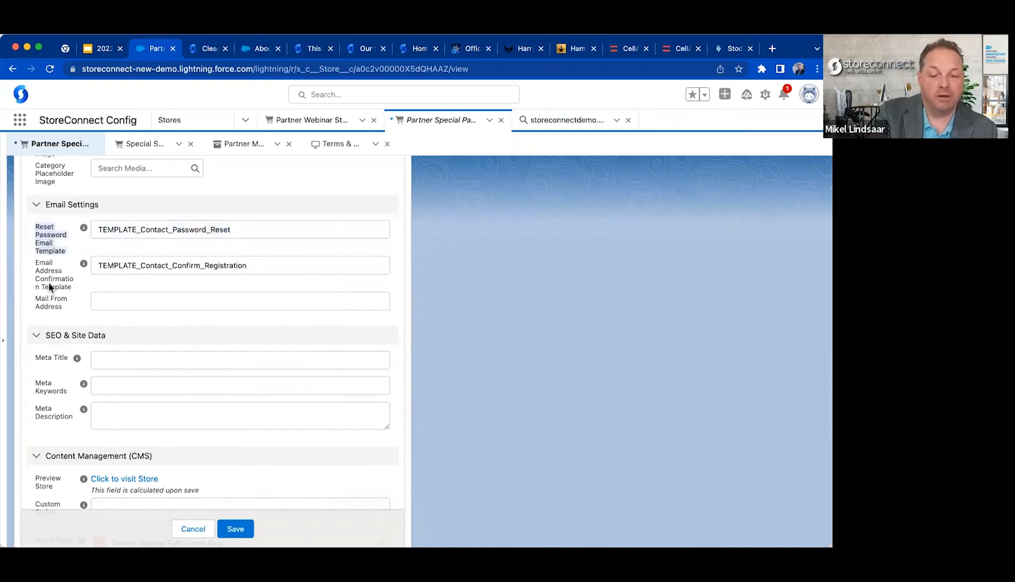
pyautogui.tripleClick(49, 286)
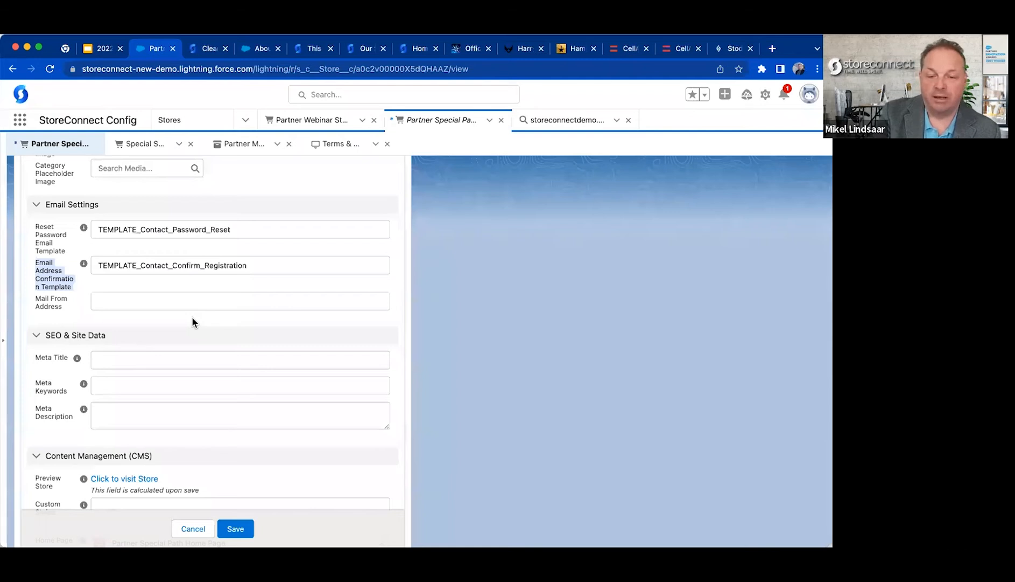
pyautogui.click(206, 267)
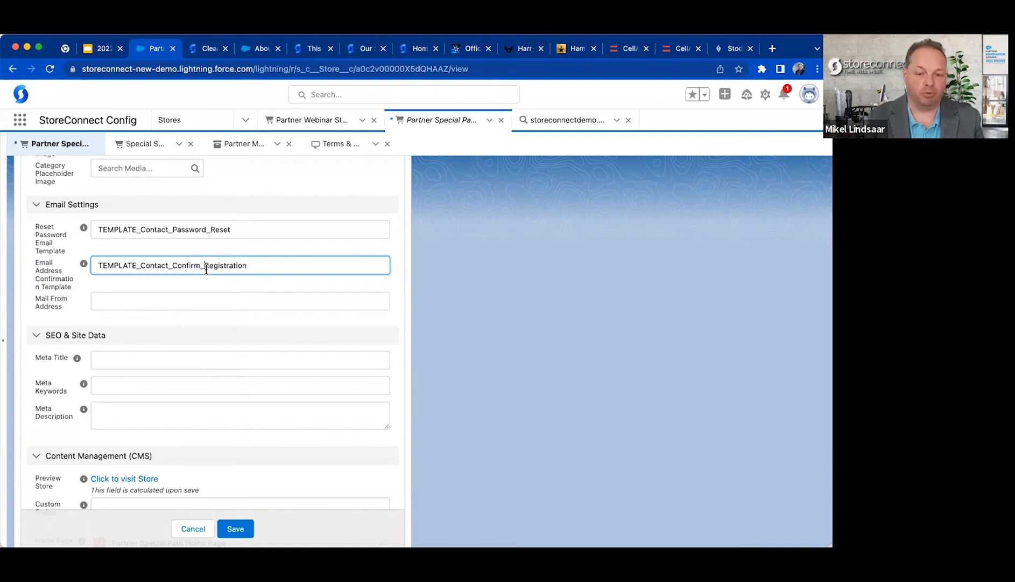
pyautogui.click(128, 297)
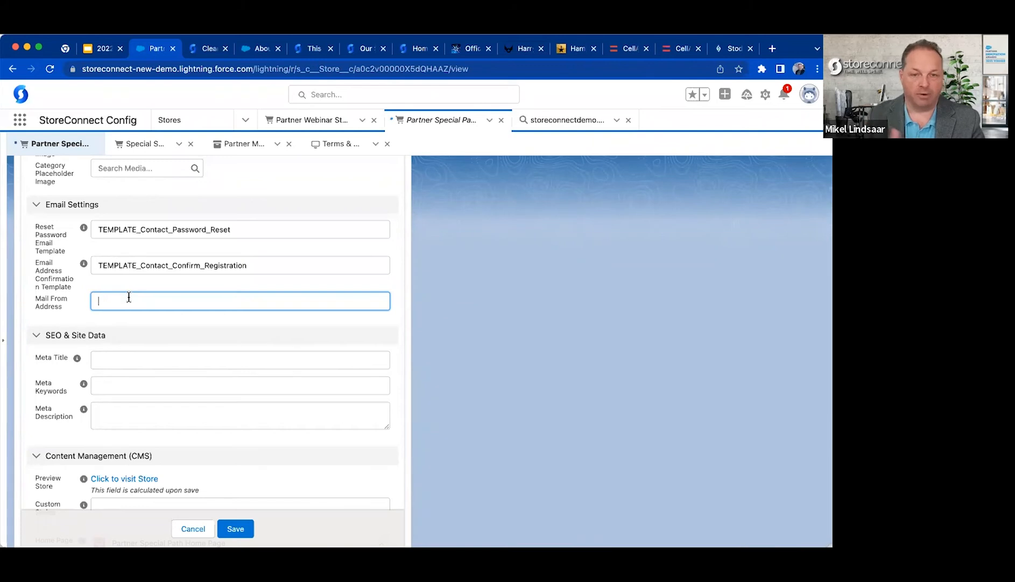
# Highlight the Meta Title, Meta Keywords and Meta Description fields under SEO & Site Data.
pyautogui.scroll(-5, 133, 329)
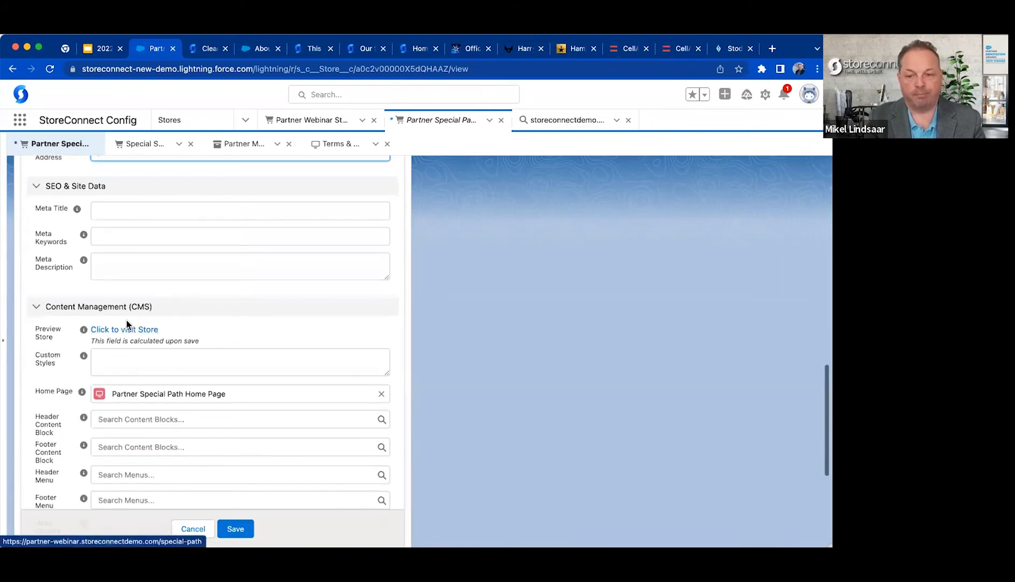
pyautogui.moveTo(36, 205); pyautogui.dragTo(97, 284)
pyautogui.click(96, 283)
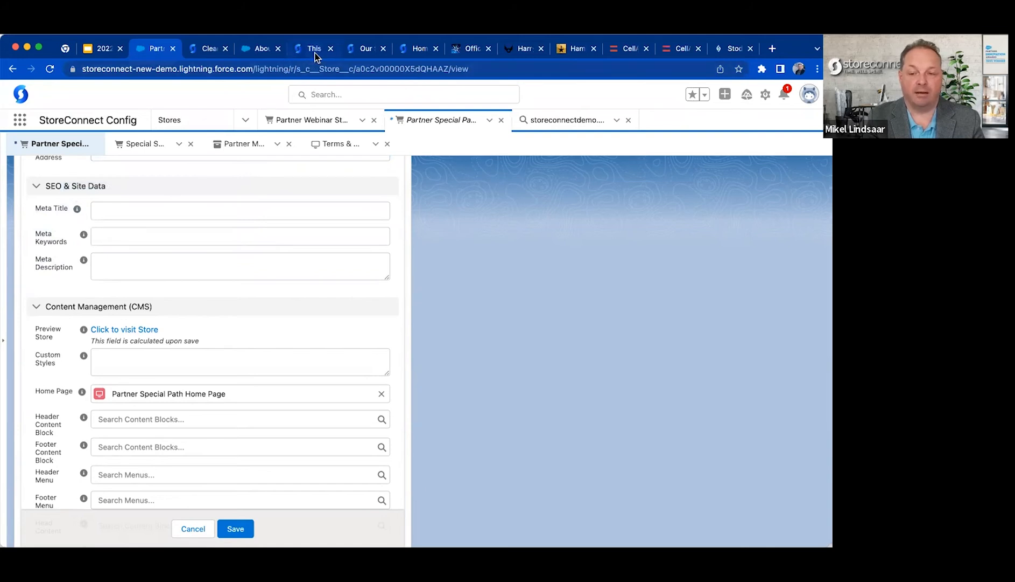
# Switch to the Ties 'R Us storefront and close the example store tabs from the Frozen merchandise shop through Stoddart.
pyautogui.click(357, 51)
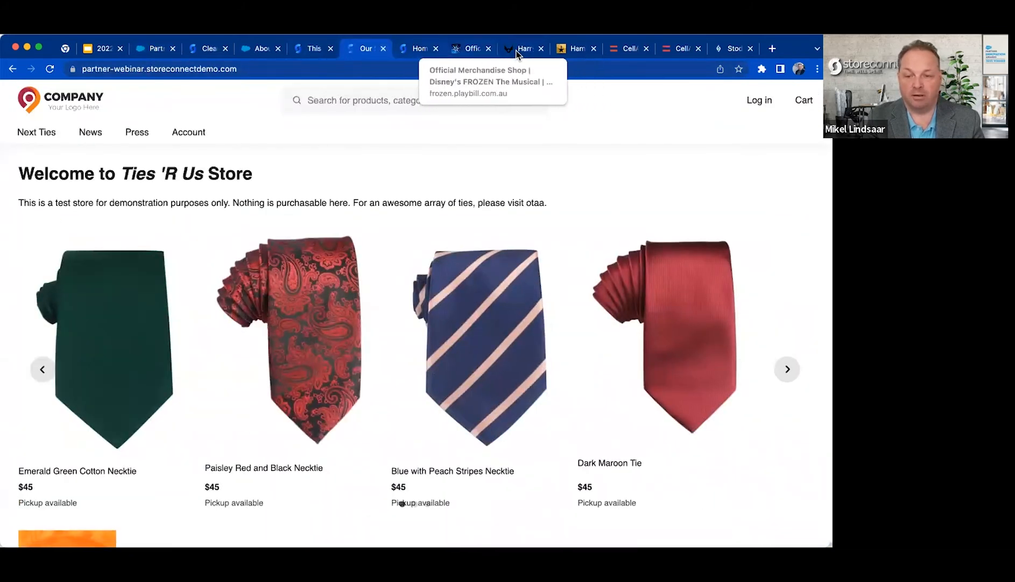
pyautogui.click(489, 48)
pyautogui.click(490, 48)
pyautogui.click(490, 48)
pyautogui.click(490, 49)
pyautogui.click(490, 49)
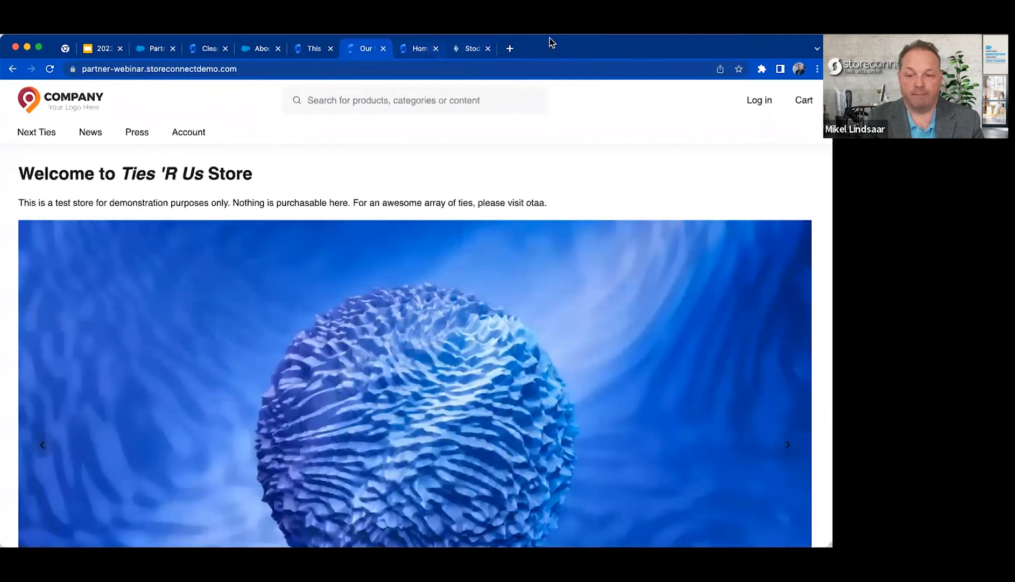
pyautogui.click(489, 48)
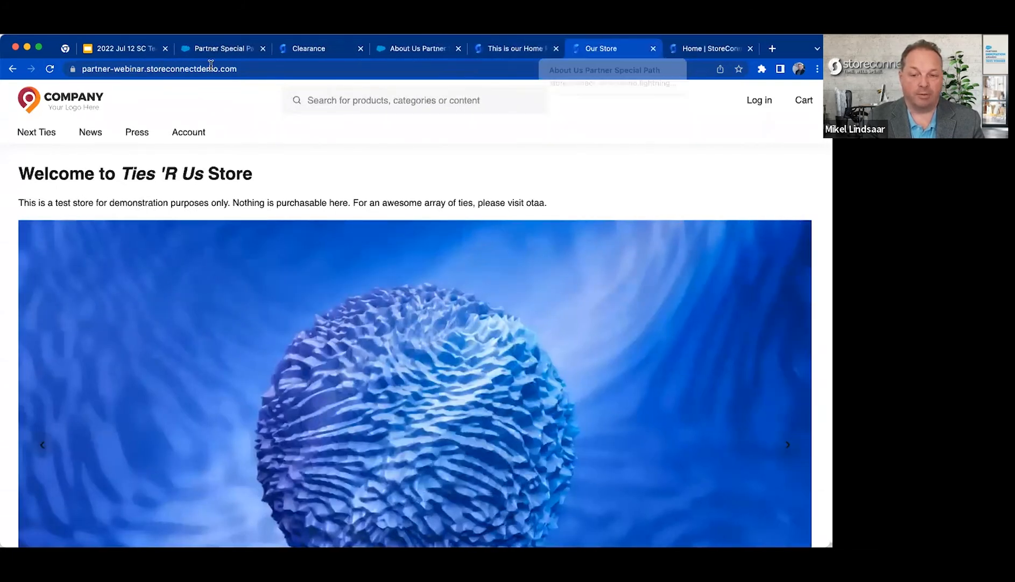
# Open the Partner Webinar Store record, review its SEO & Site Data section, and switch to its storefront.
pyautogui.click(221, 48)
pyautogui.click(329, 126)
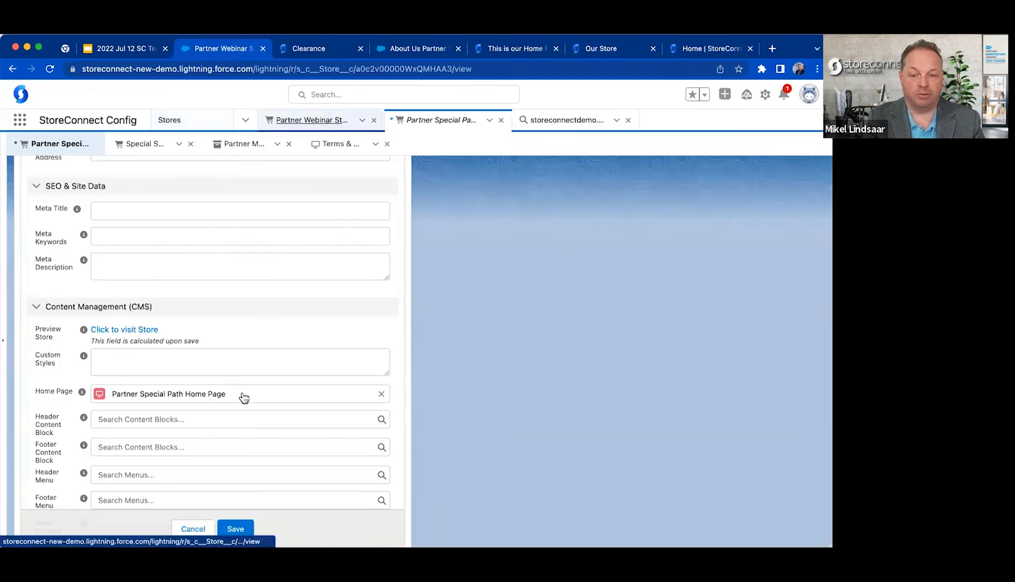
pyautogui.scroll(-10, 243, 398)
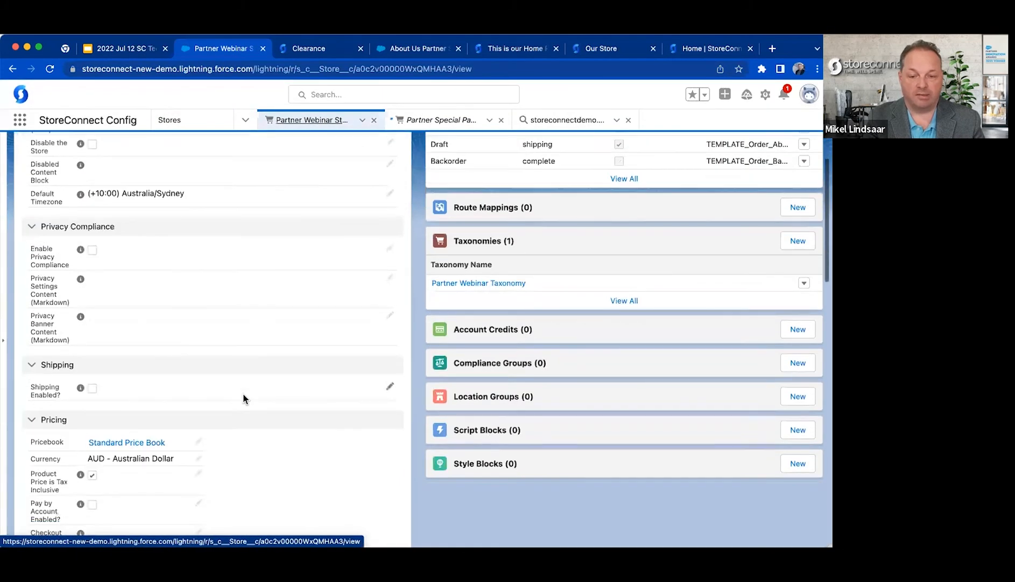
pyautogui.scroll(-3, 243, 399)
pyautogui.scroll(15, 242, 398)
pyautogui.scroll(-15, 243, 399)
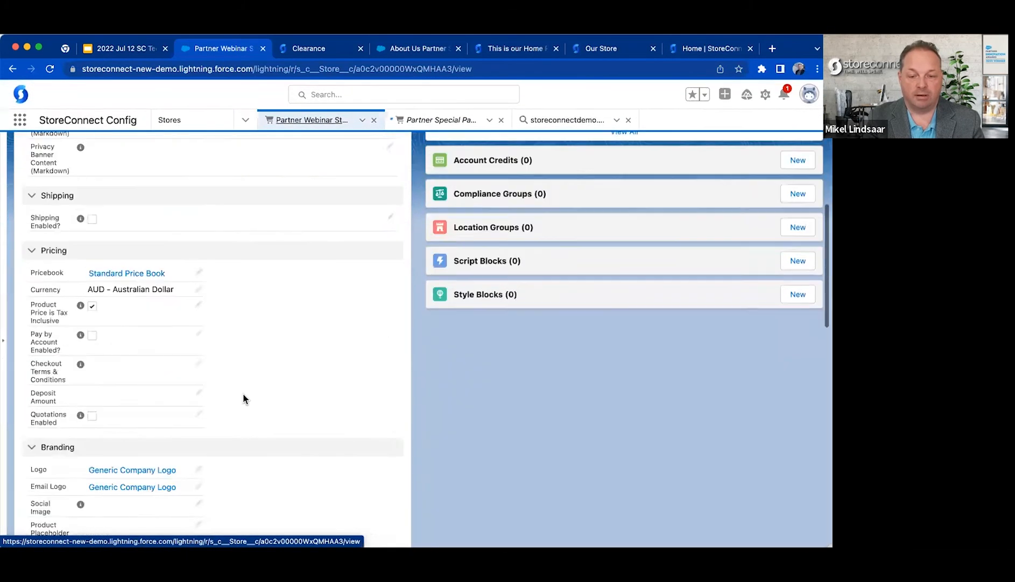
pyautogui.scroll(10, 243, 399)
pyautogui.scroll(-5, 243, 398)
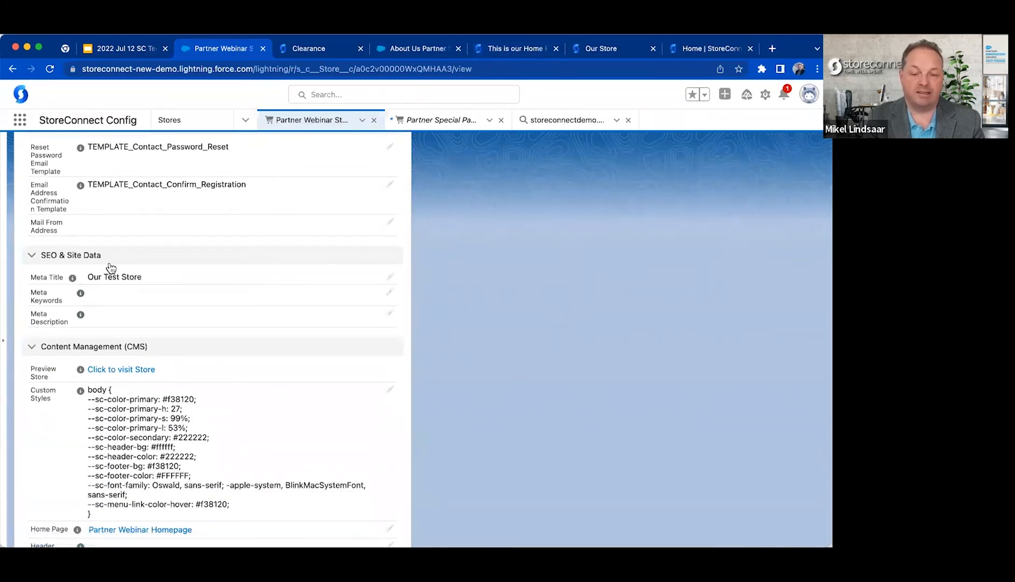
pyautogui.click(606, 48)
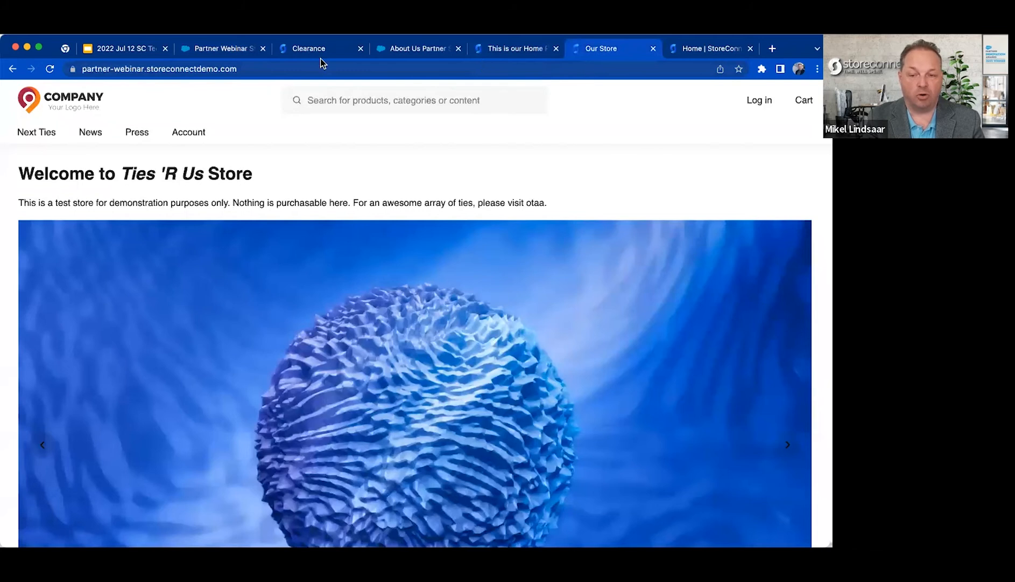
# Return to the Partner Webinar Store record and open its linked home page record, Partner Webinar Homepage, from Content Management.
pyautogui.click(220, 48)
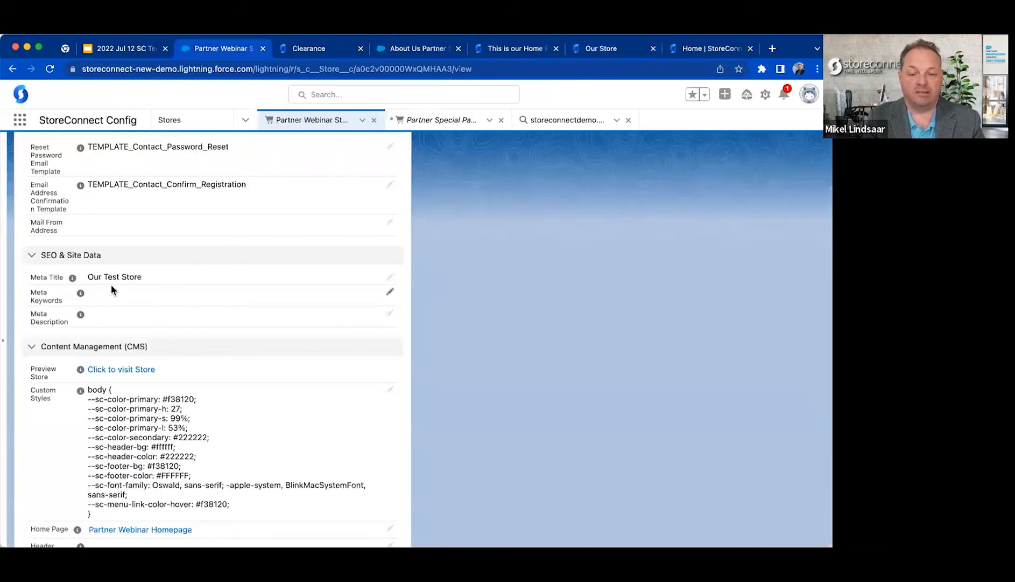
pyautogui.scroll(-5, 110, 283)
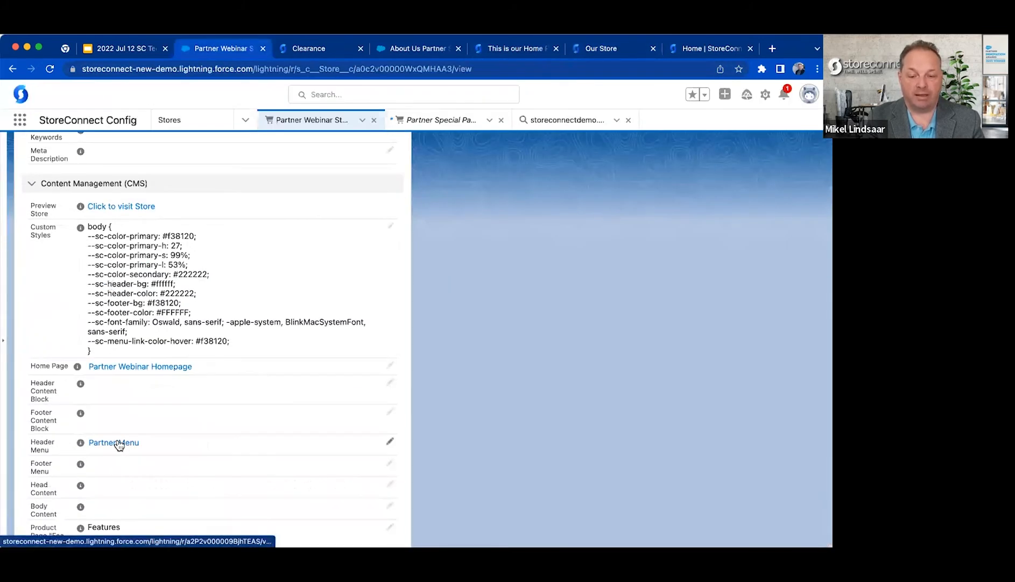
pyautogui.scroll(-5, 117, 444)
pyautogui.click(133, 201)
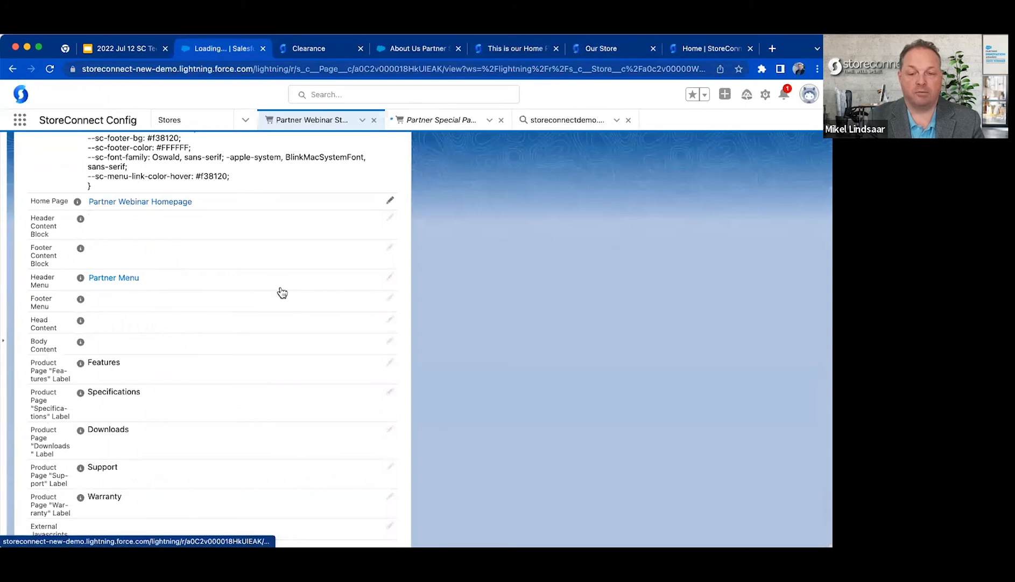
# Highlight the Meta Title value under SEO Details on the Partner Webinar Homepage record and examine that section.
pyautogui.scroll(-1, 272, 329)
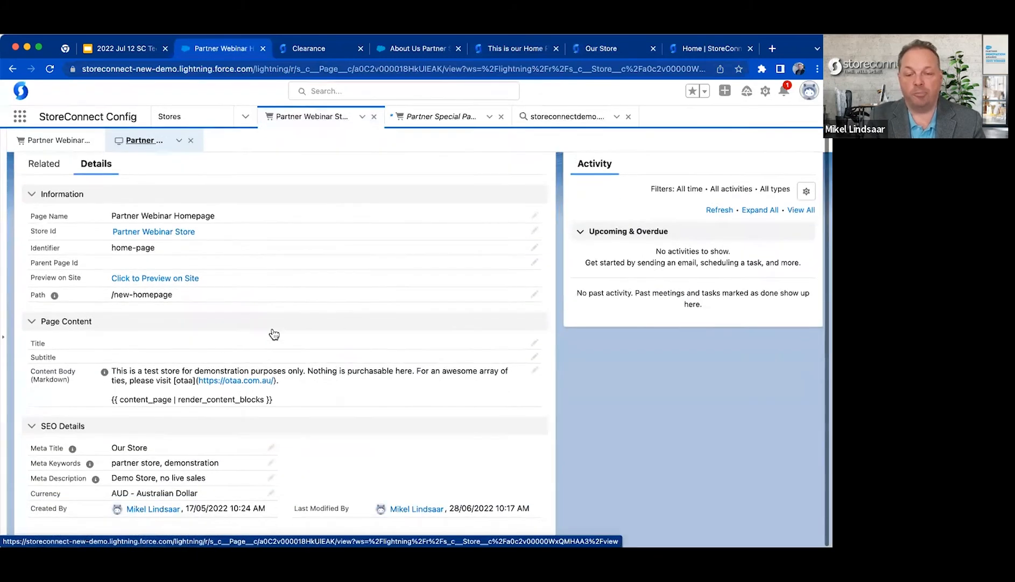
pyautogui.moveTo(116, 450); pyautogui.dragTo(172, 450)
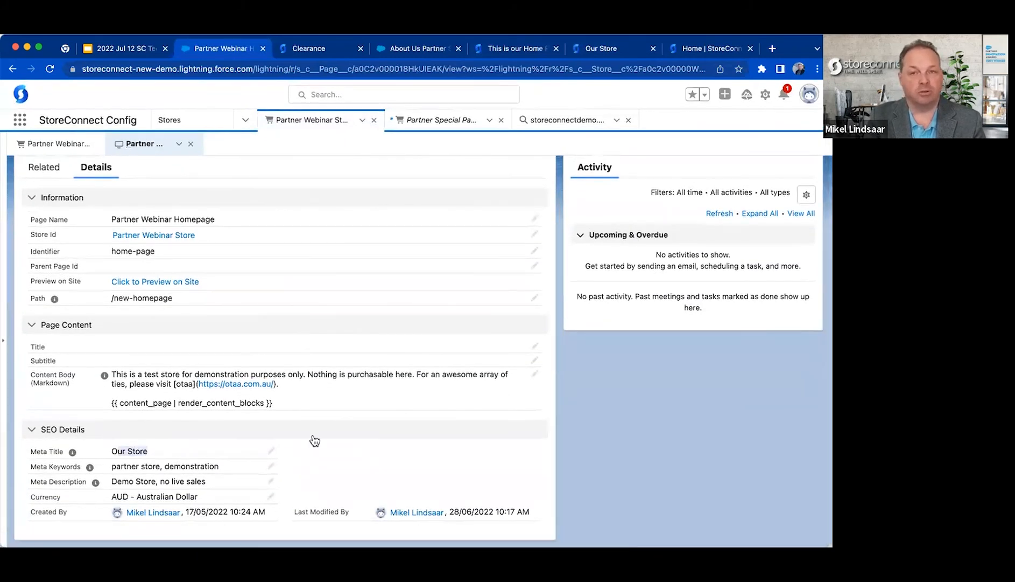
pyautogui.click(366, 434)
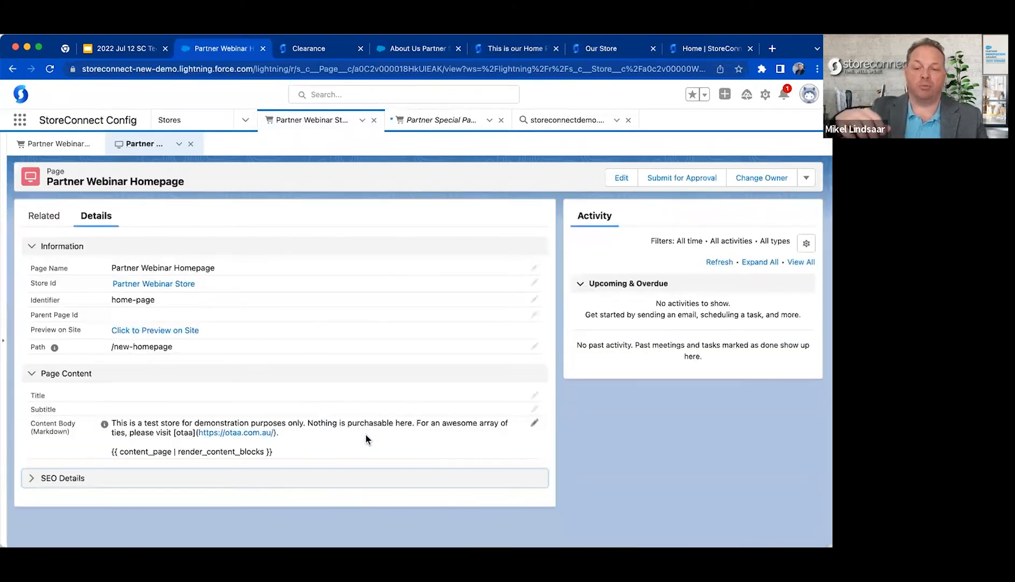
pyautogui.click(354, 479)
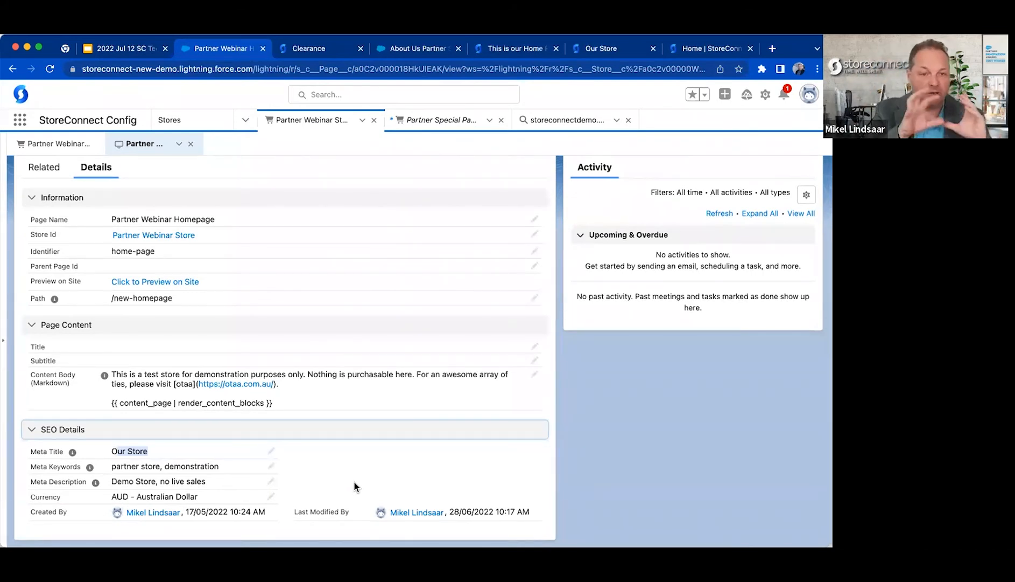
pyautogui.click(366, 450)
# Switch to the Ties 'R Us storefront and load its /about-us page.
pyautogui.click(409, 48)
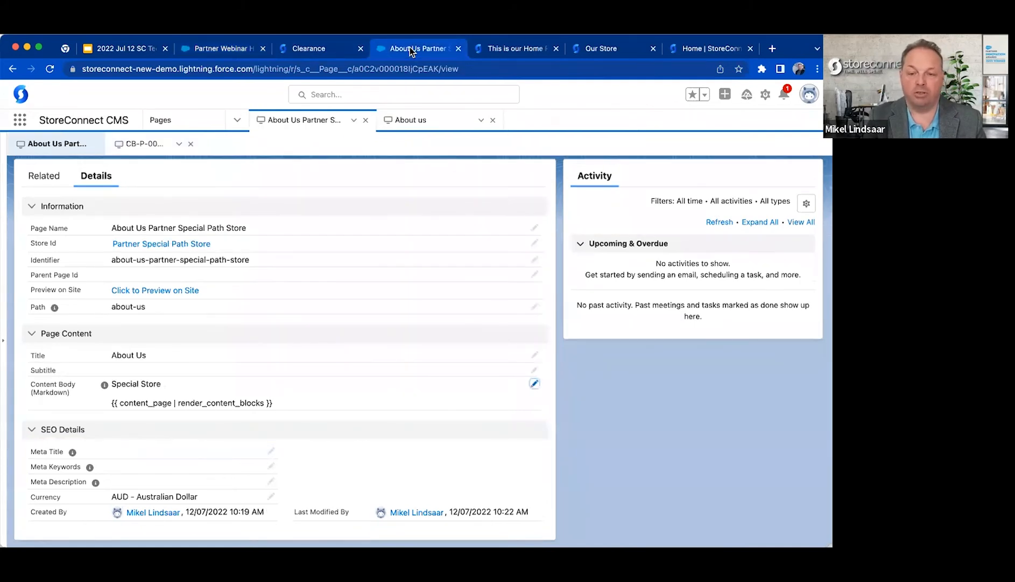
pyautogui.click(508, 46)
pyautogui.click(601, 48)
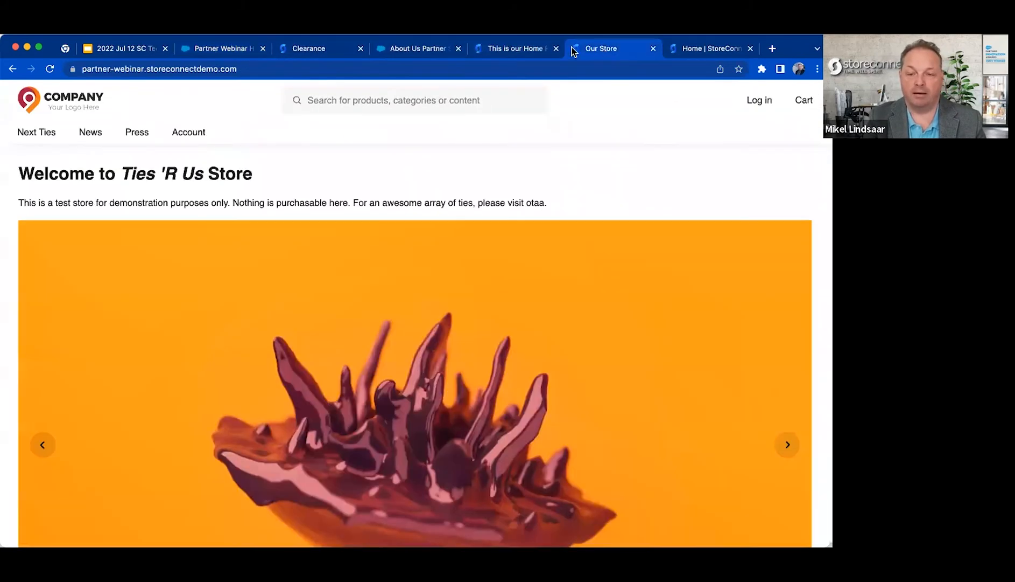
pyautogui.click(291, 69)
pyautogui.write('/about-us')
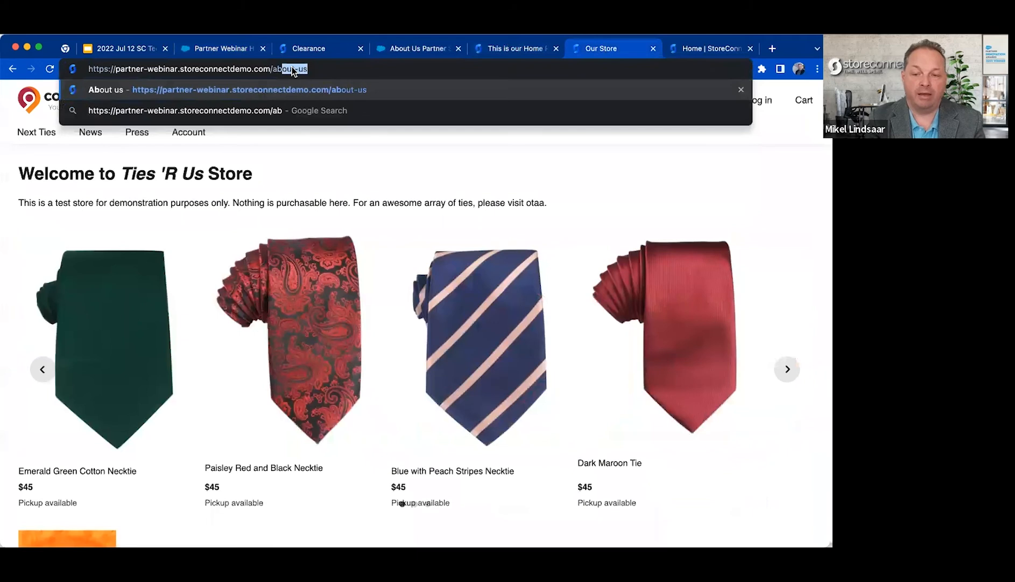
pyautogui.press('Return')
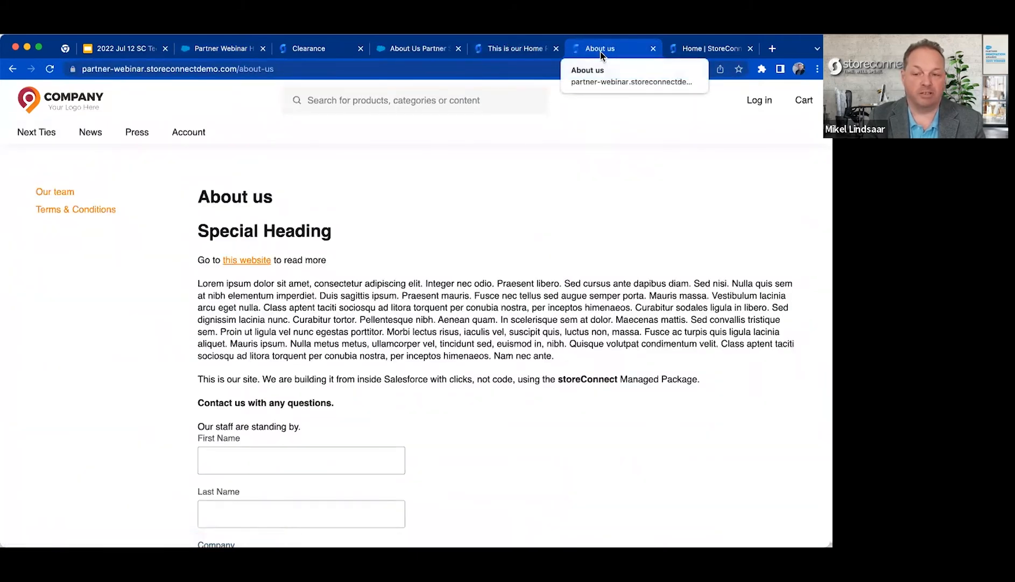
# View the storefront's News page and the Account sign-in page, highlighting the sign-in content.
pyautogui.click(91, 133)
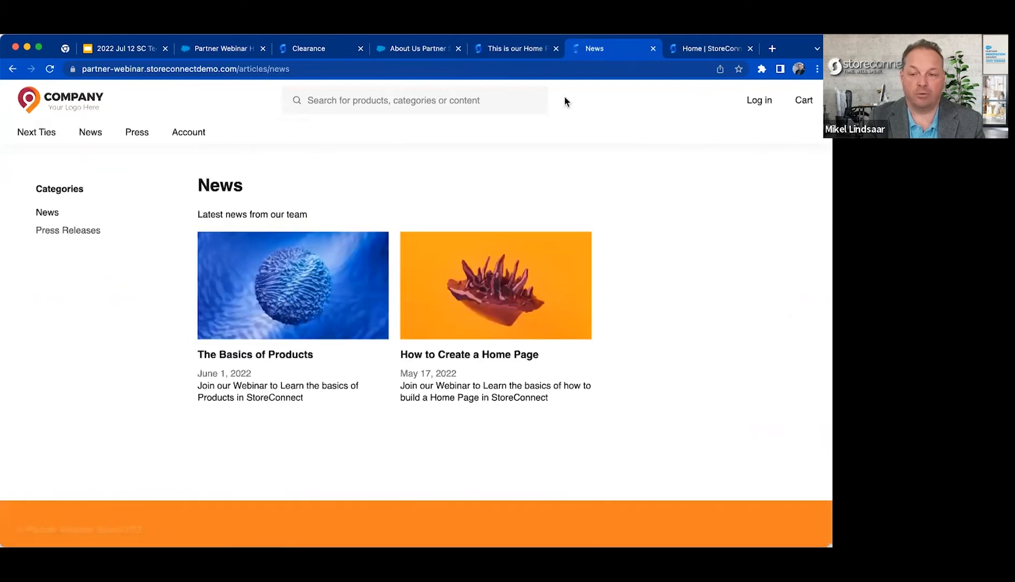
pyautogui.click(176, 135)
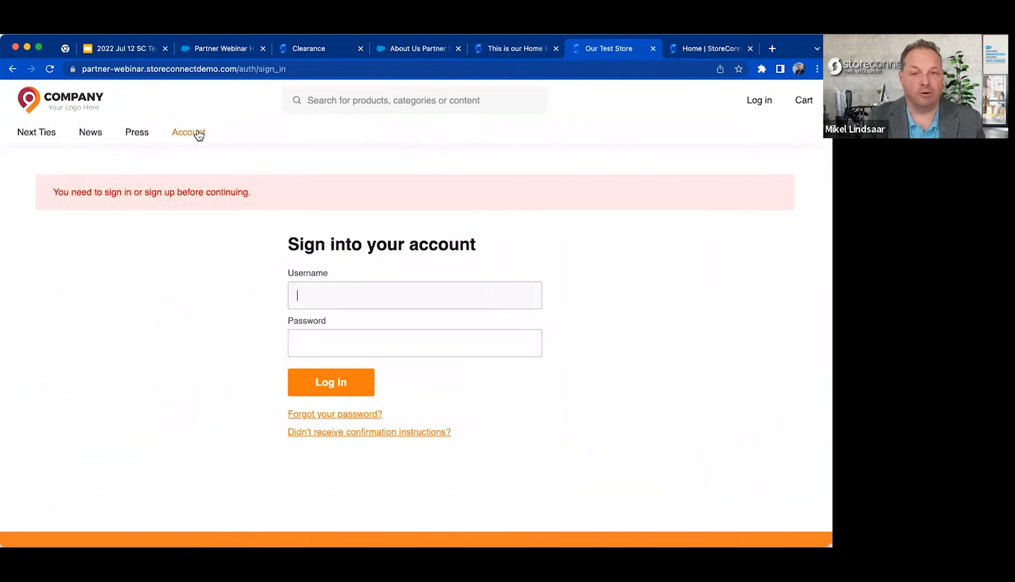
pyautogui.moveTo(311, 154); pyautogui.dragTo(385, 449)
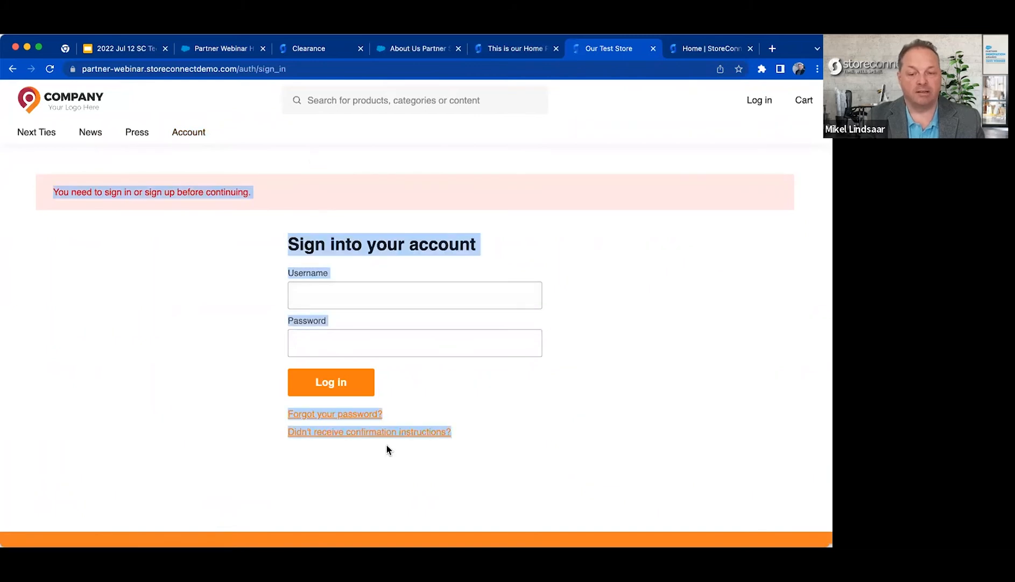
pyautogui.click(483, 452)
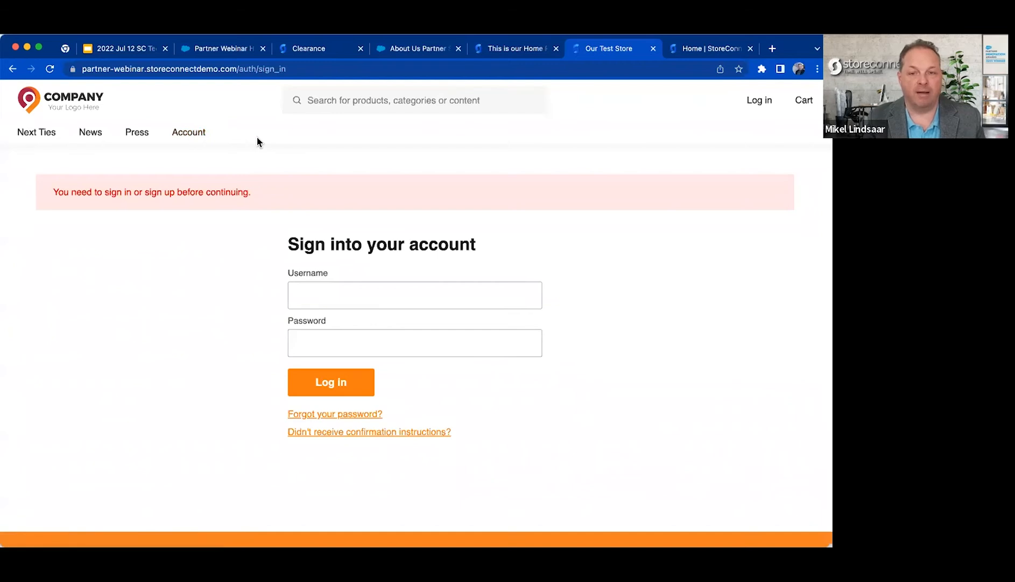
# Return to the Partner Webinar Store record and highlight the Meta Keywords and Meta Description fields under SEO & Site Data.
pyautogui.click(214, 51)
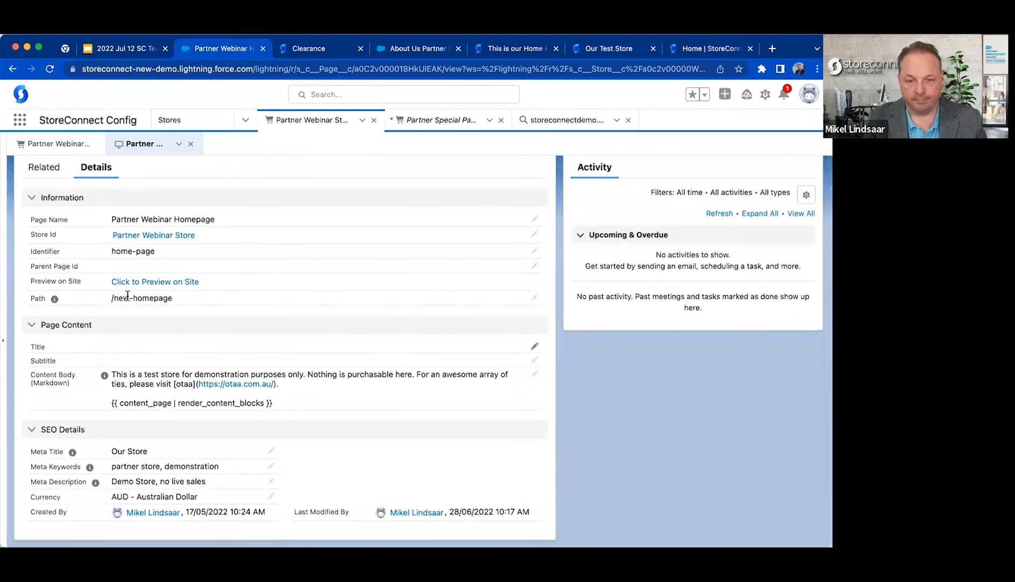
pyautogui.click(59, 143)
pyautogui.scroll(-1, 237, 427)
pyautogui.scroll(10, 237, 427)
pyautogui.scroll(-2, 236, 423)
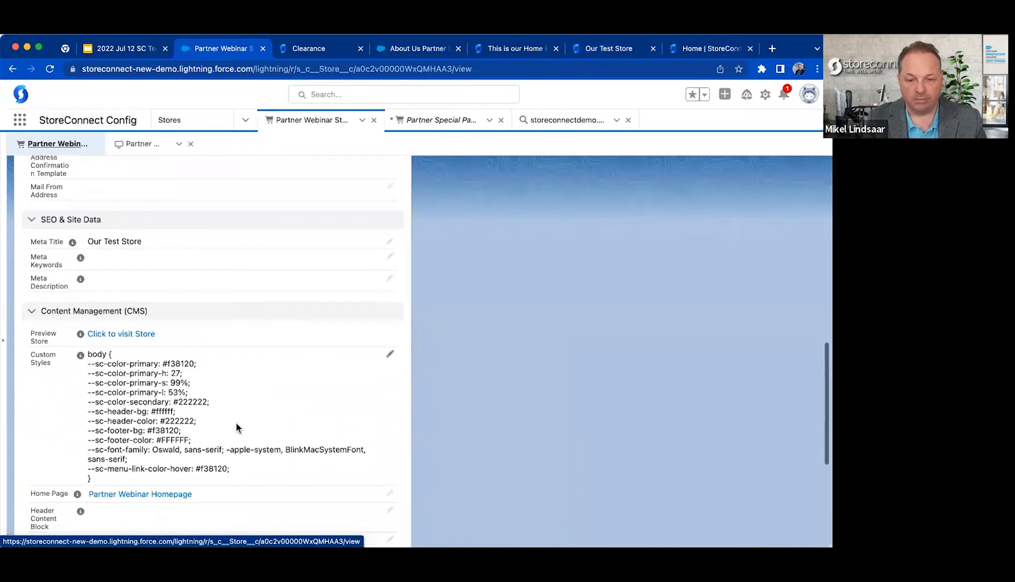
pyautogui.moveTo(33, 251); pyautogui.dragTo(129, 287)
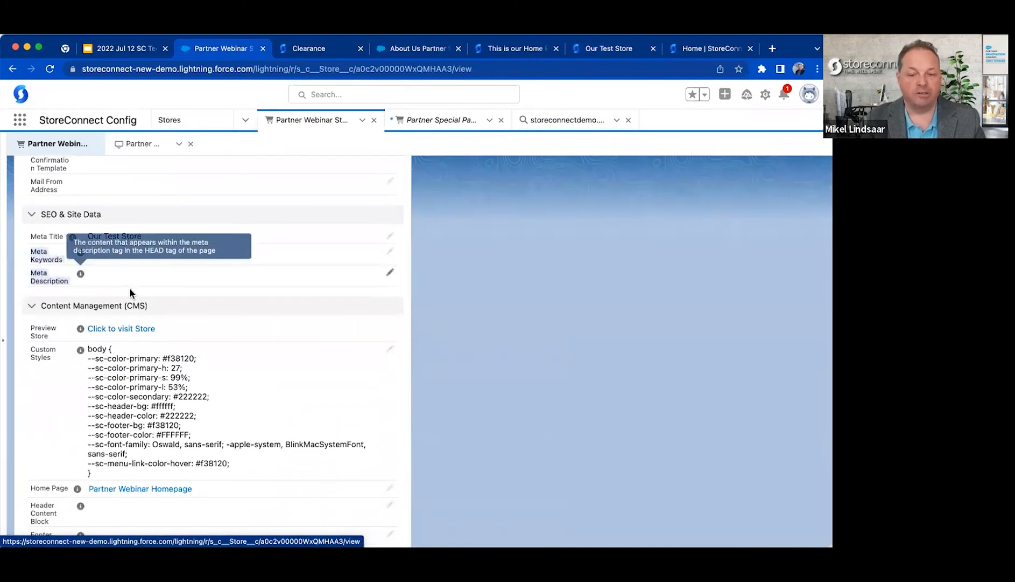
pyautogui.click(157, 286)
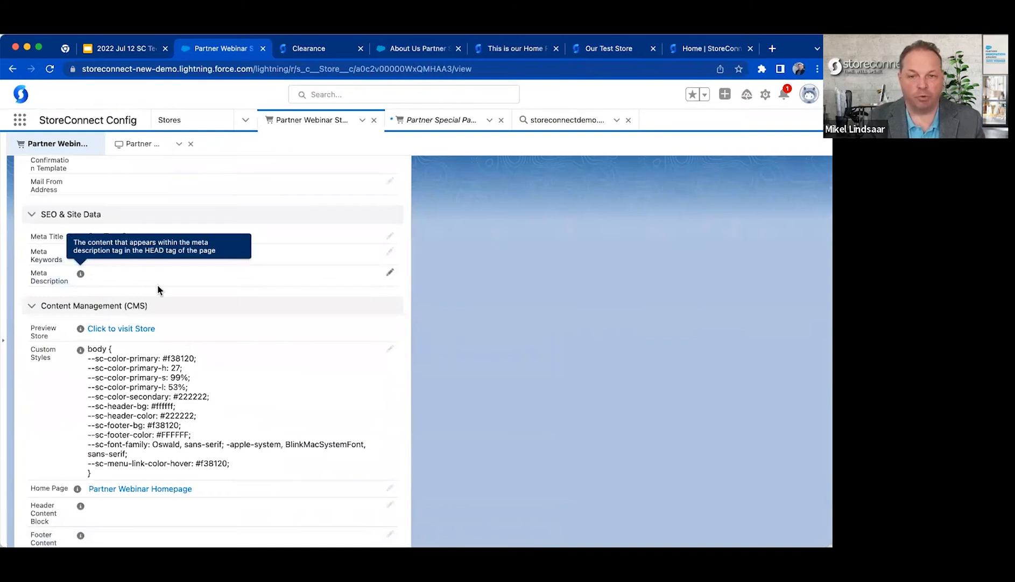
# Preview the Partner Webinar Store from its Content Management section, and return to the store record.
pyautogui.scroll(-1, 157, 284)
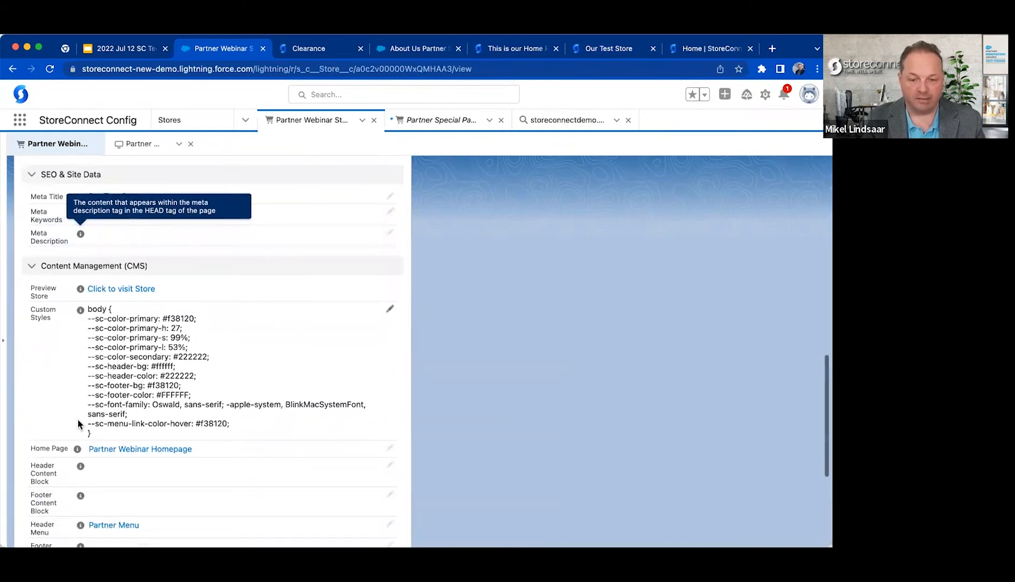
pyautogui.scroll(-1, 78, 423)
pyautogui.scroll(-2, 323, 425)
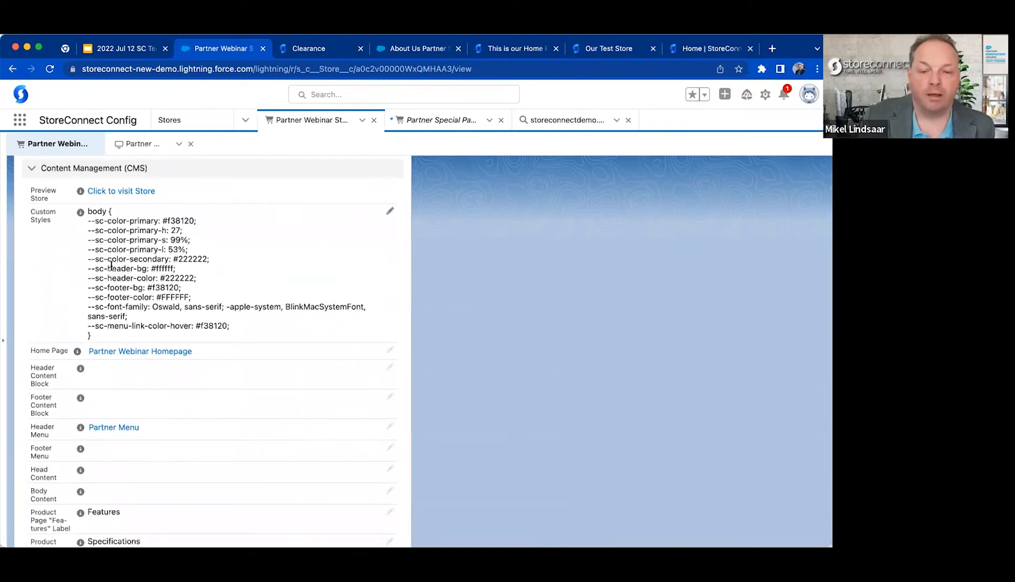
pyautogui.click(113, 192)
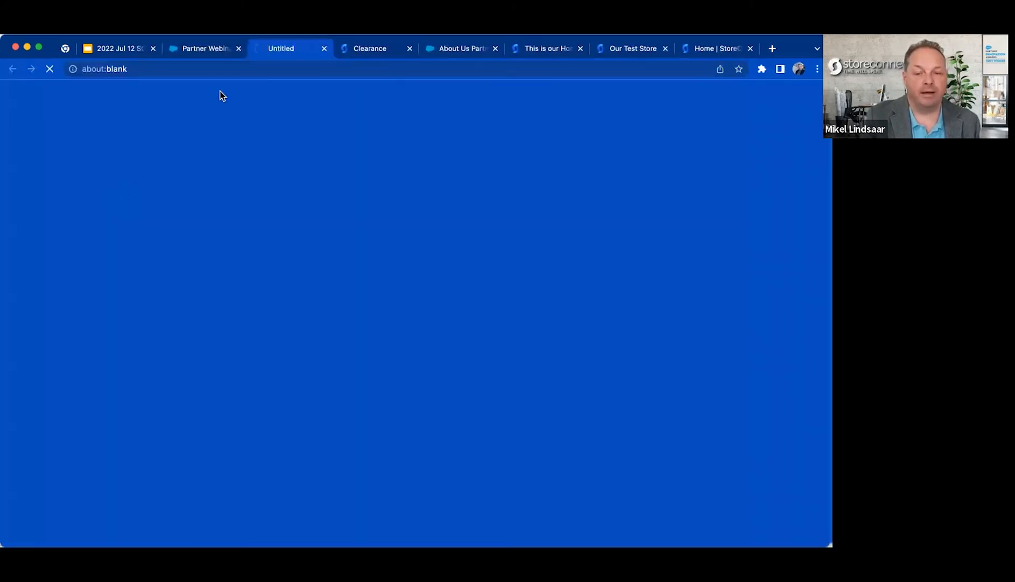
pyautogui.click(207, 53)
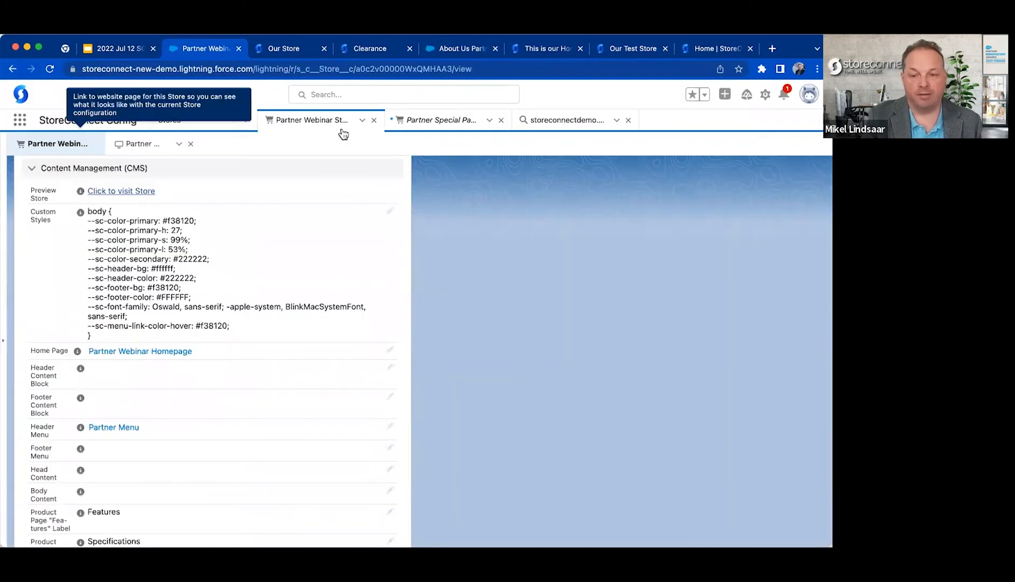
# Preview the Partner Special Path Store from its record, highlight its special-path address, and close the preview.
pyautogui.scroll(6, 155, 344)
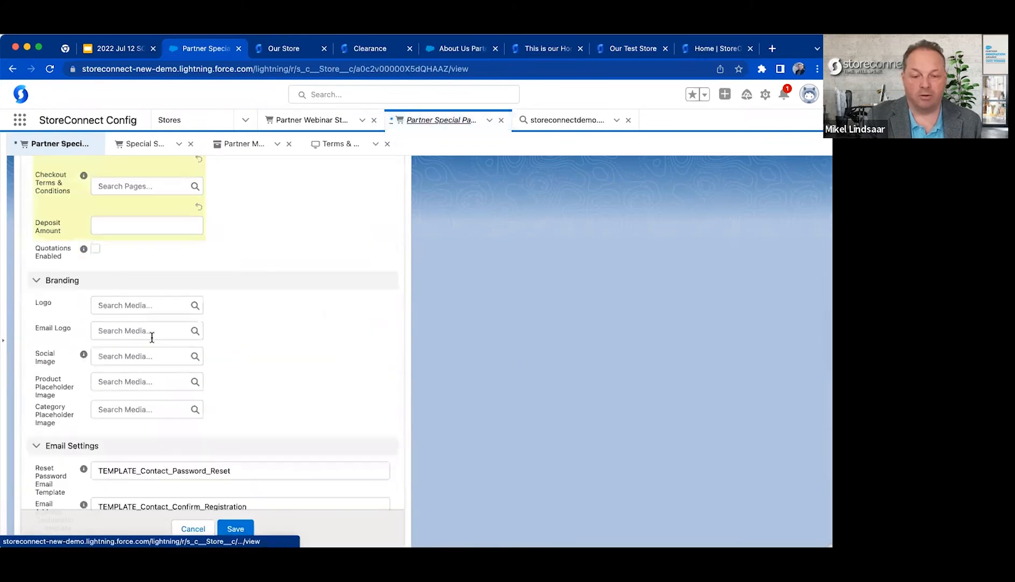
pyautogui.scroll(-7, 140, 333)
pyautogui.click(124, 315)
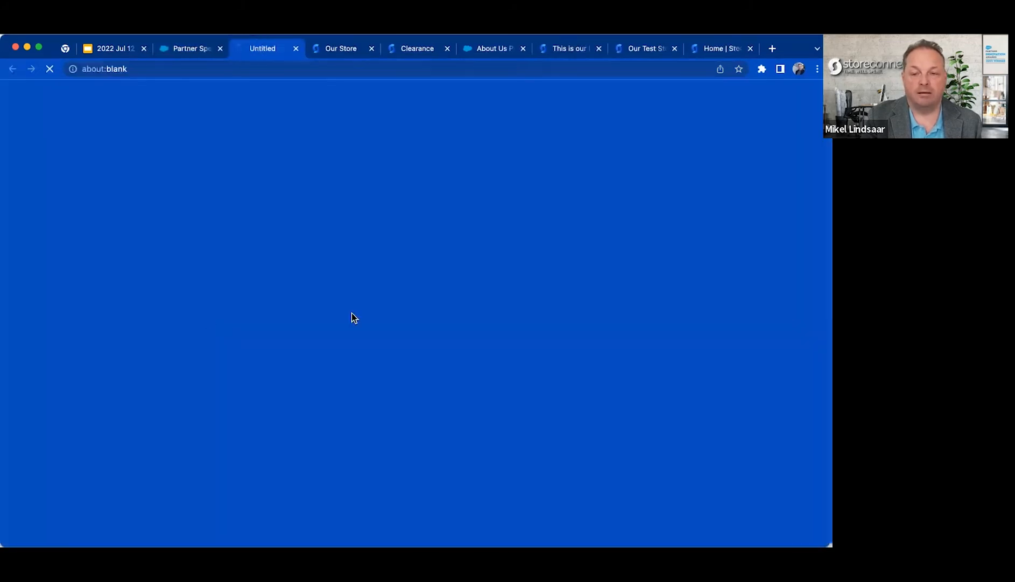
pyautogui.click(306, 65)
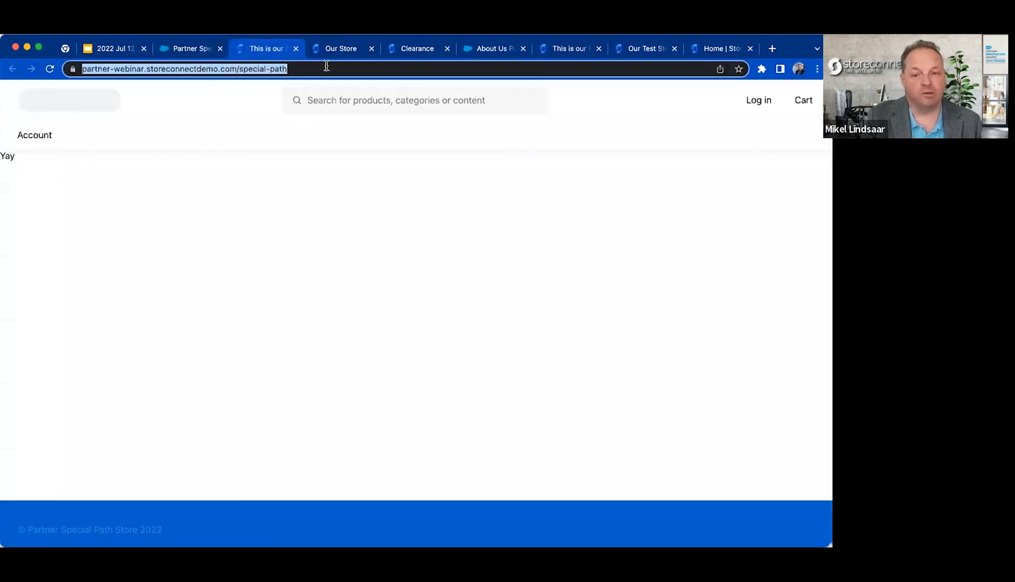
pyautogui.click(295, 48)
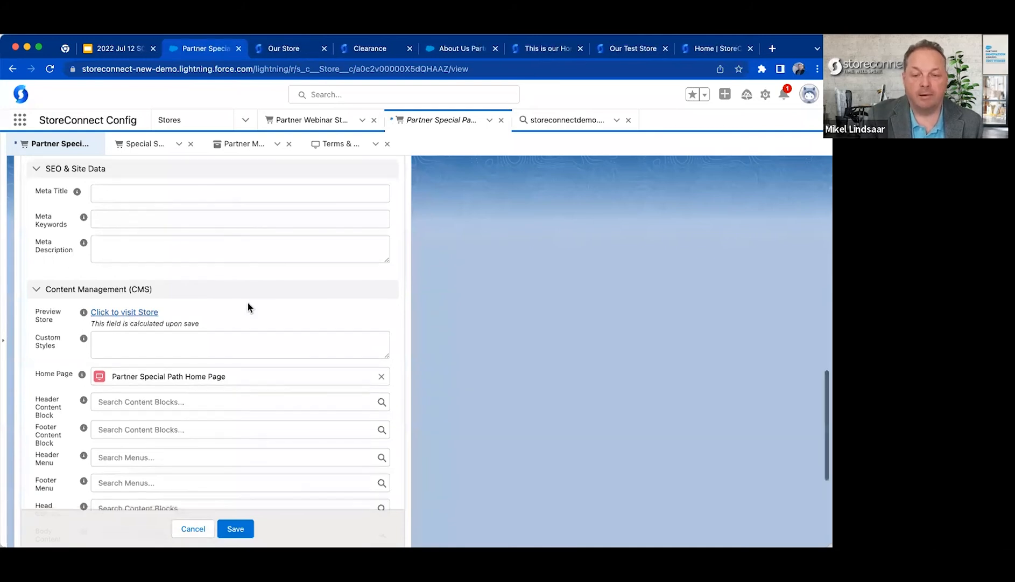
# Return to the Partner Webinar Store record and highlight the CSS variables in its Custom Styles field.
pyautogui.scroll(-1, 248, 301)
pyautogui.click(309, 119)
pyautogui.scroll(10, 150, 310)
pyautogui.scroll(10, 150, 311)
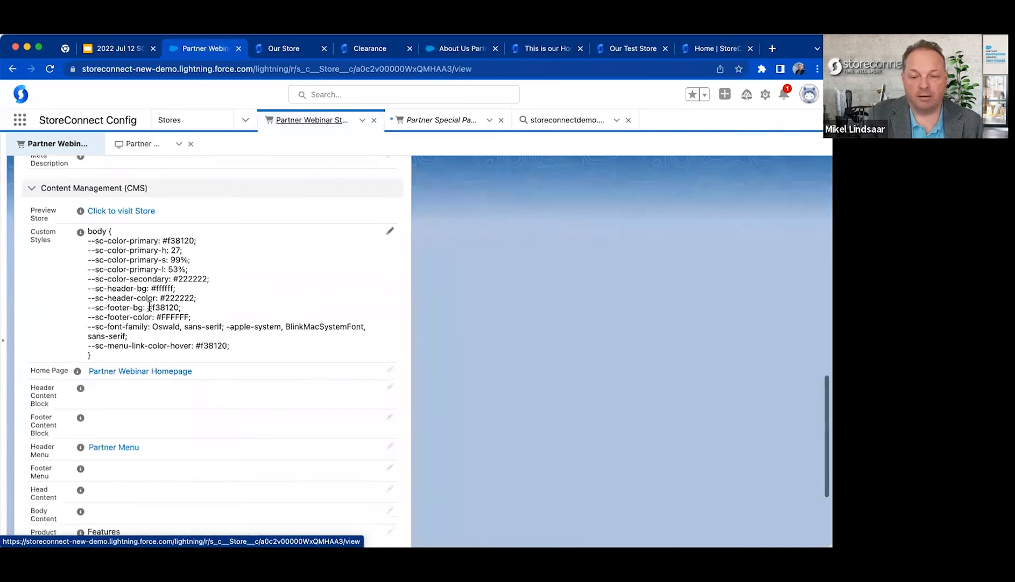
pyautogui.moveTo(87, 233); pyautogui.dragTo(311, 336)
pyautogui.click(467, 343)
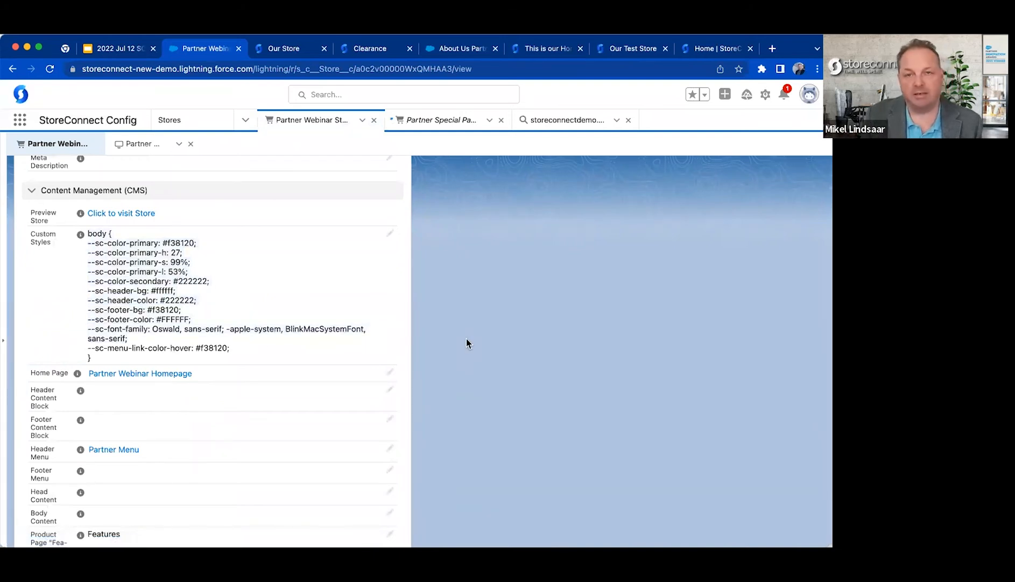
pyautogui.moveTo(160, 359); pyautogui.dragTo(160, 264)
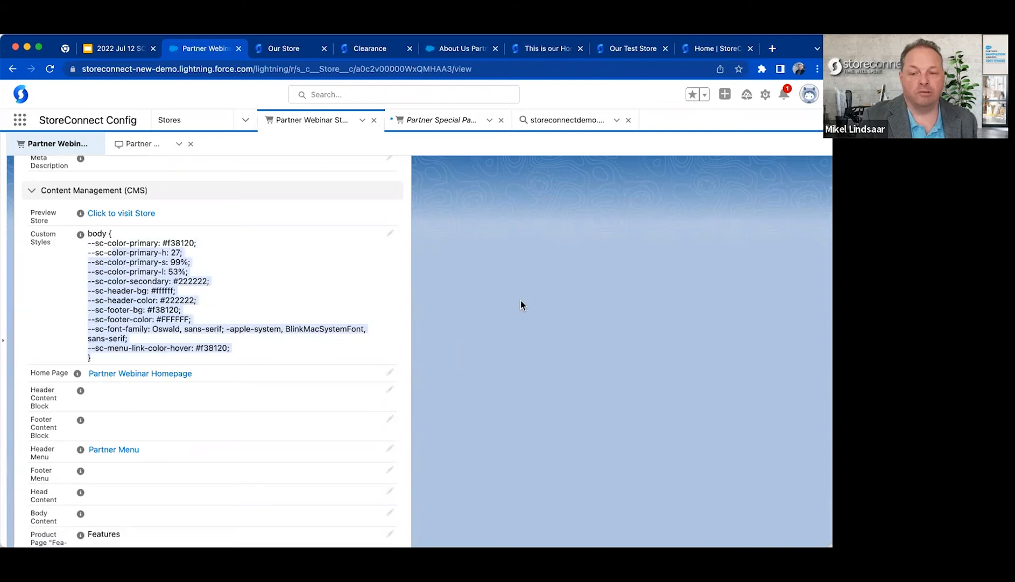
pyautogui.click(497, 301)
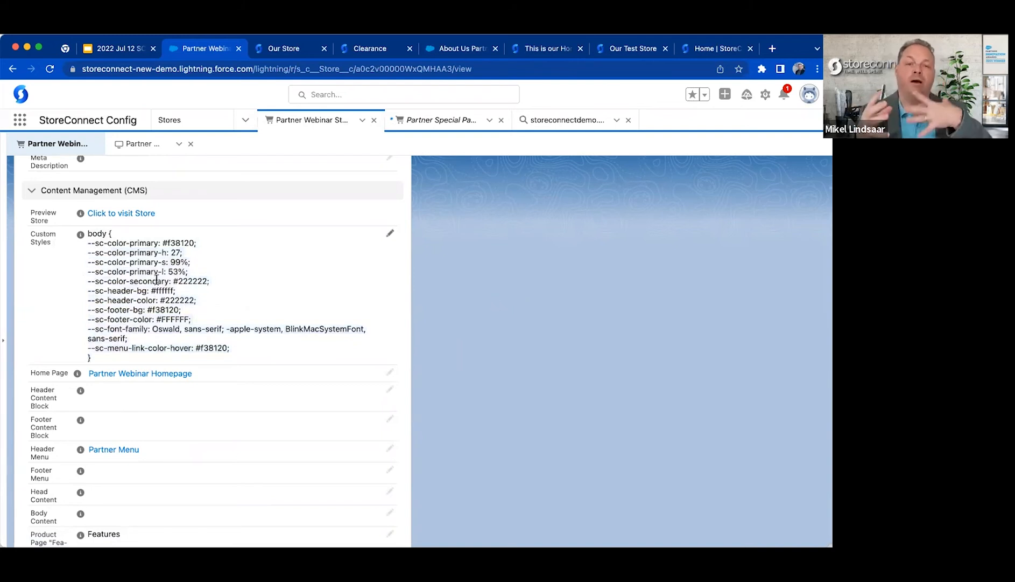
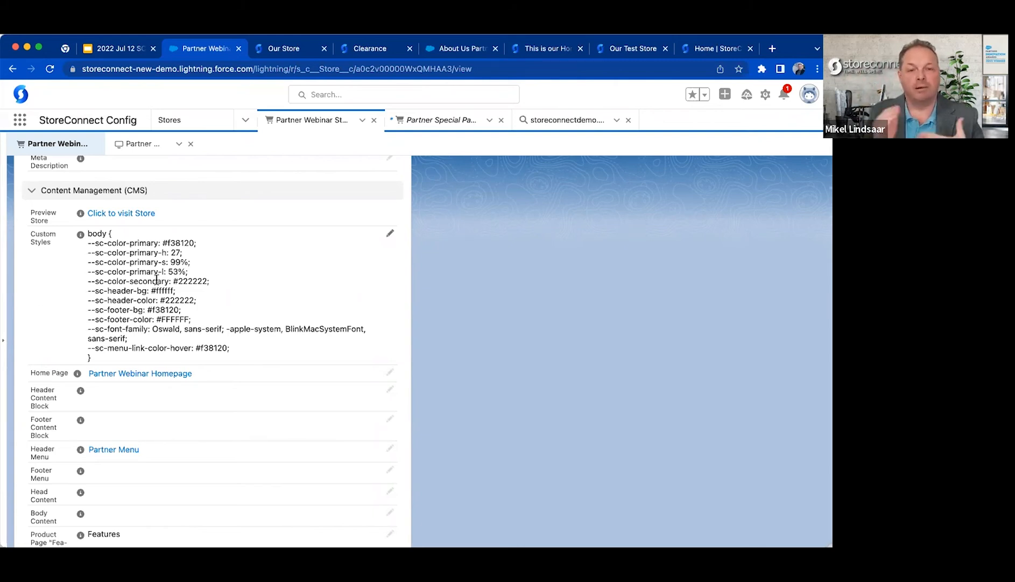
# Highlight the Header Content Block field in the store's Content Management section, leaving the record without edits.
pyautogui.scroll(-2, 403, 303)
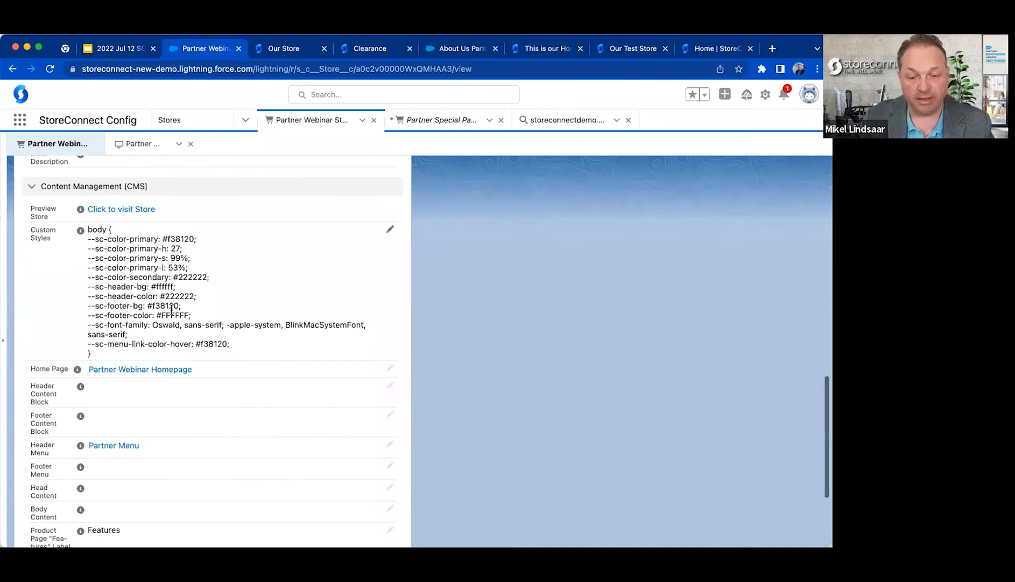
pyautogui.scroll(-2, 501, 298)
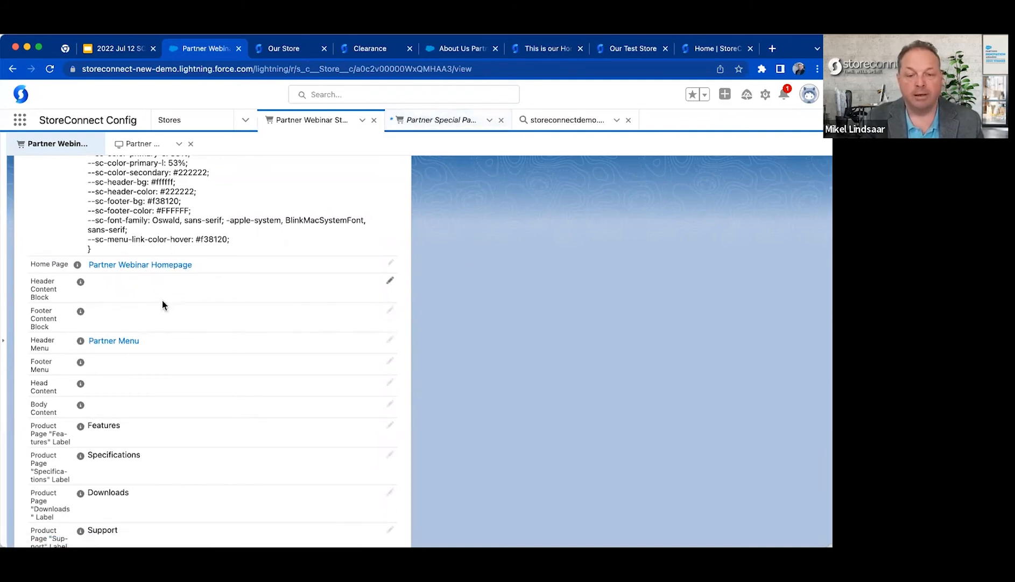
pyautogui.scroll(-2, 163, 301)
pyautogui.doubleClick(40, 232)
pyautogui.click(44, 216)
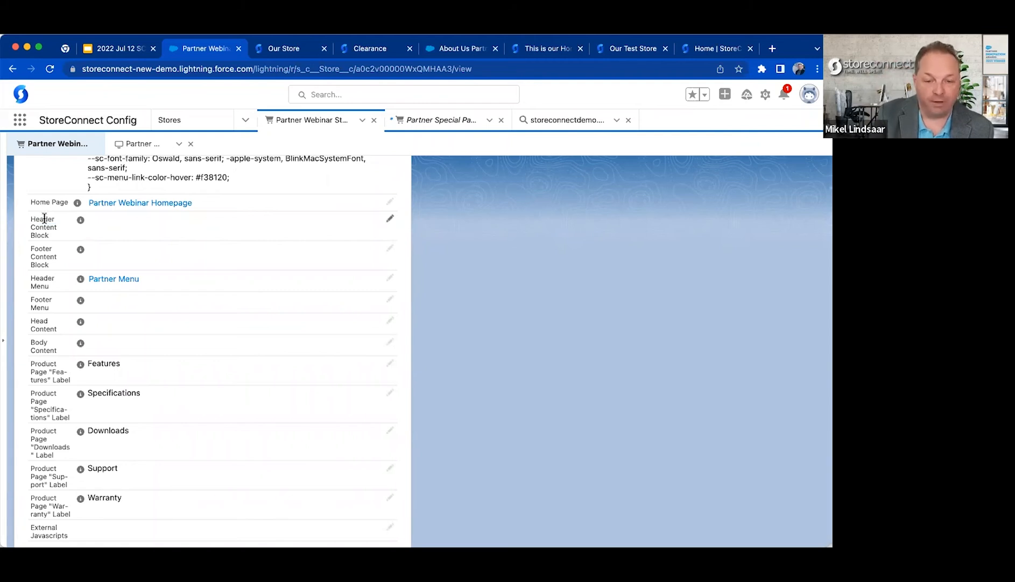
pyautogui.tripleClick(41, 218)
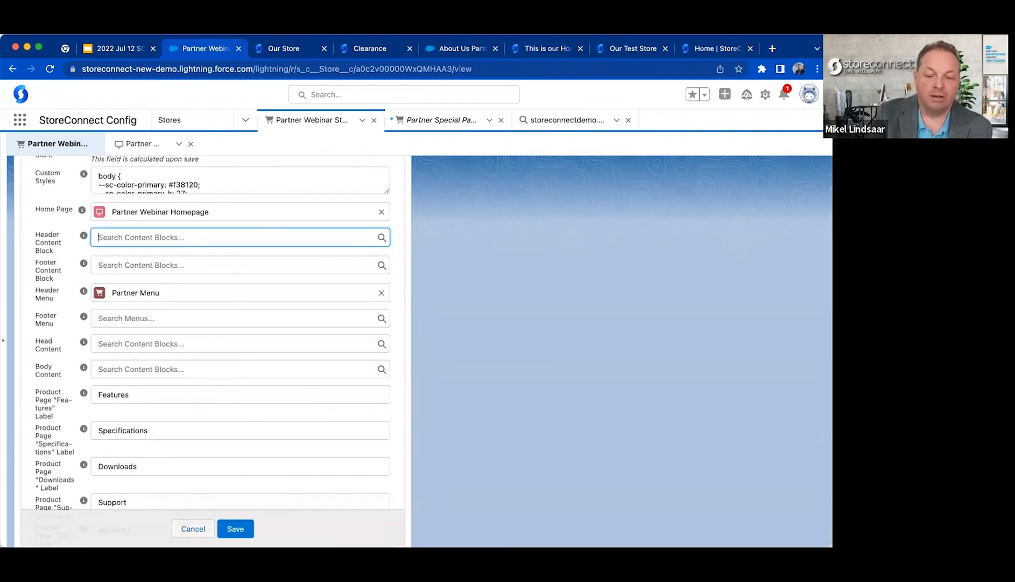
pyautogui.click(193, 528)
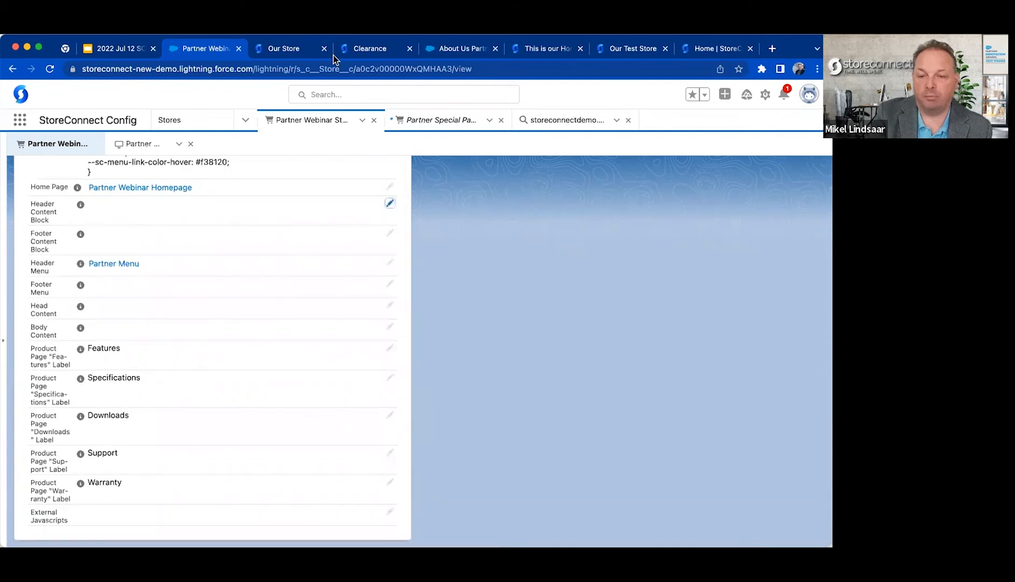
# Highlight the header area of the Our Store storefront page, and return to the Partner Webinar Store record.
pyautogui.click(286, 48)
pyautogui.moveTo(152, 120); pyautogui.dragTo(621, 136)
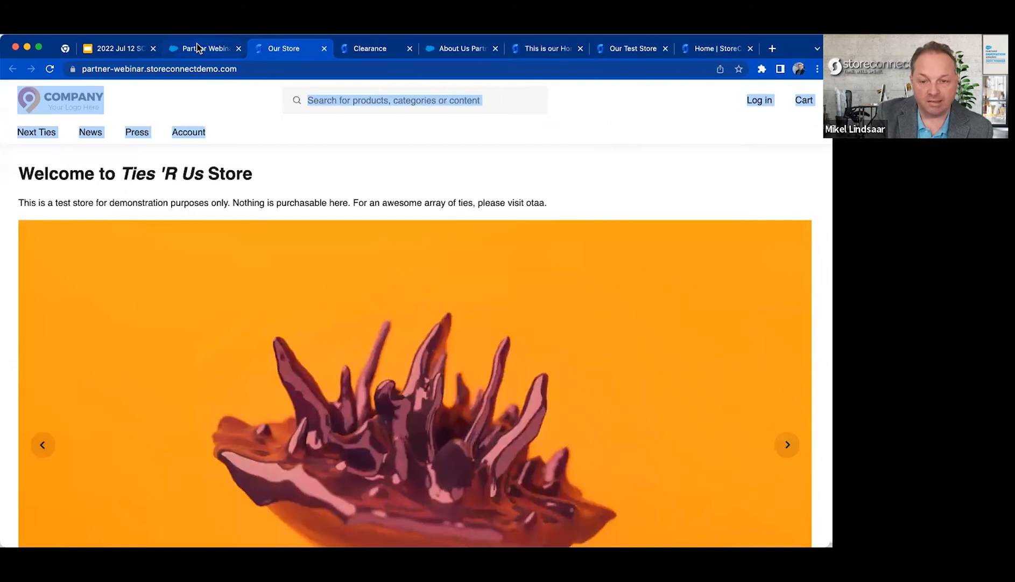
pyautogui.click(200, 48)
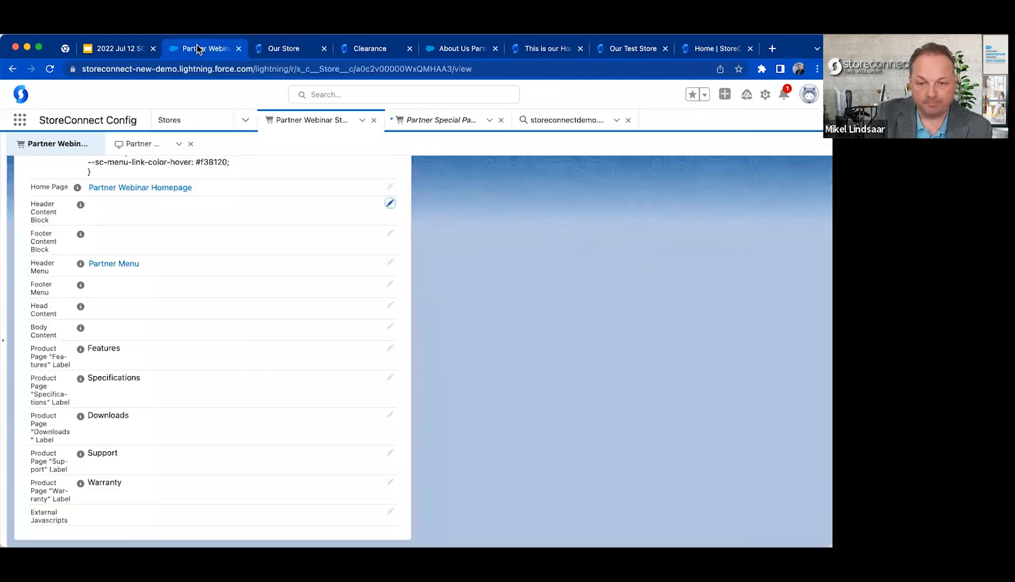
# Search the store's Header Content Block lookup for "header" and start creating a new content block from it.
pyautogui.click(389, 204)
pyautogui.click(214, 206)
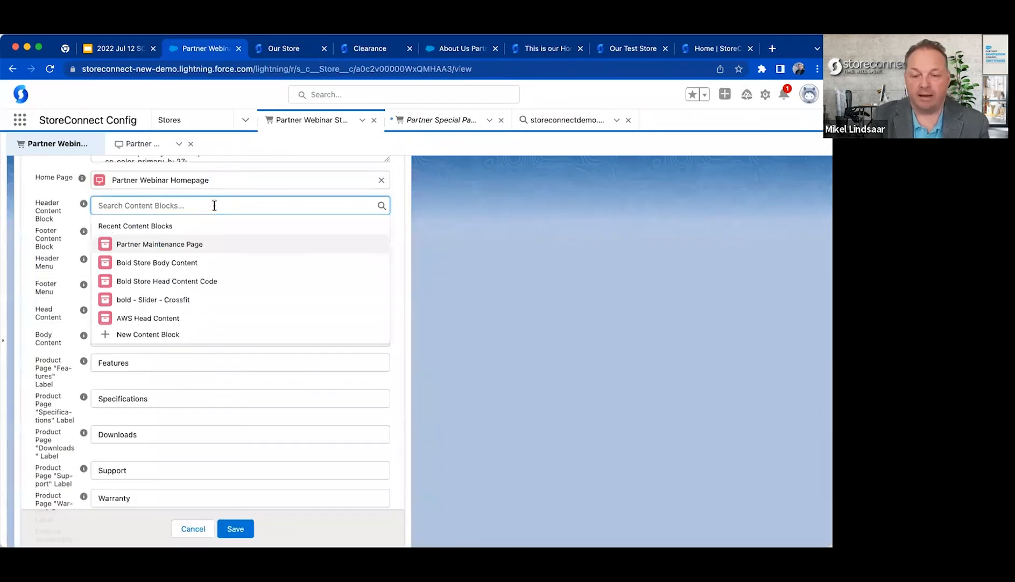
pyautogui.write('head')
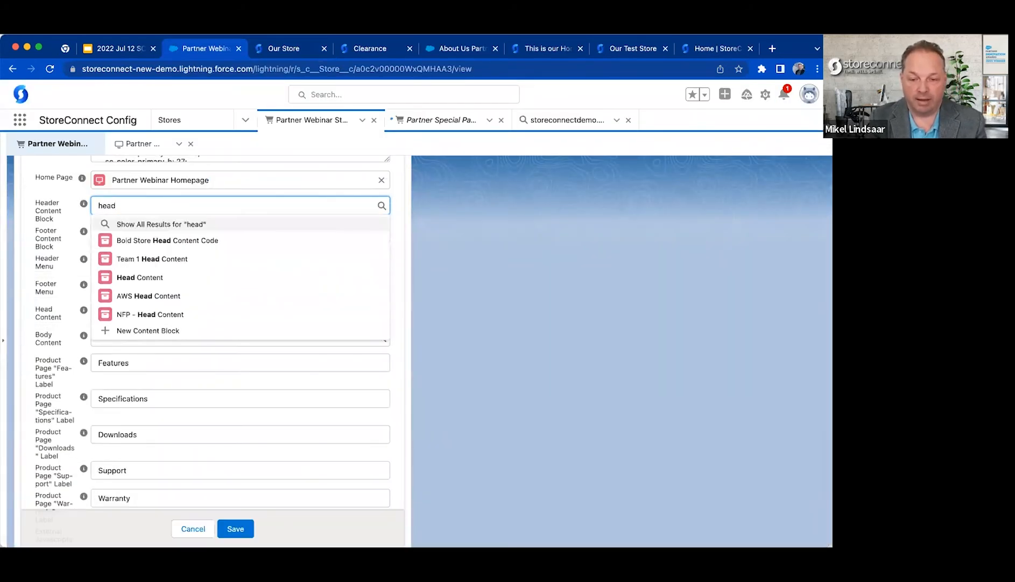
pyautogui.press('Down')
pyautogui.press('Down')
pyautogui.press('Down')
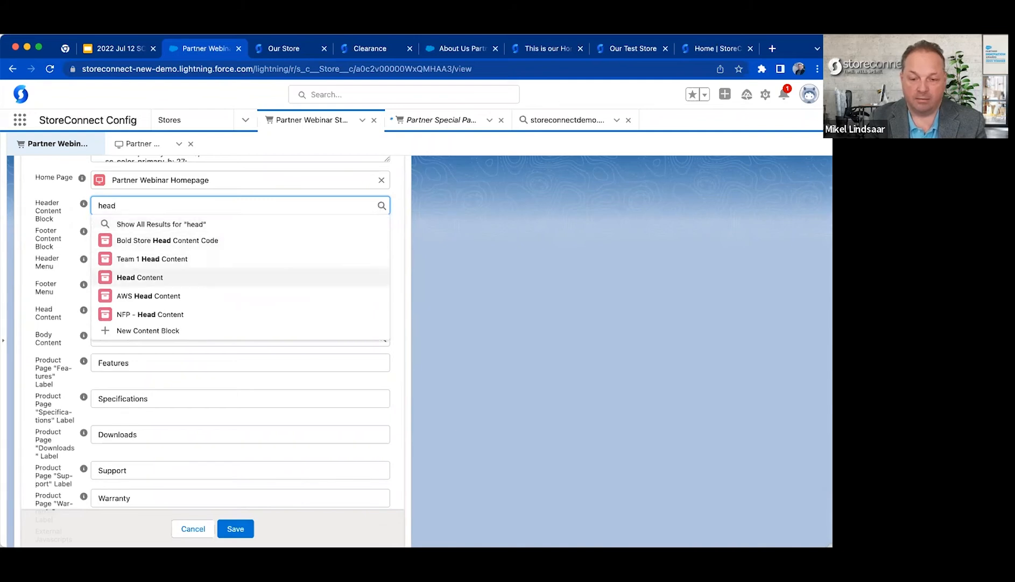
pyautogui.write('er')
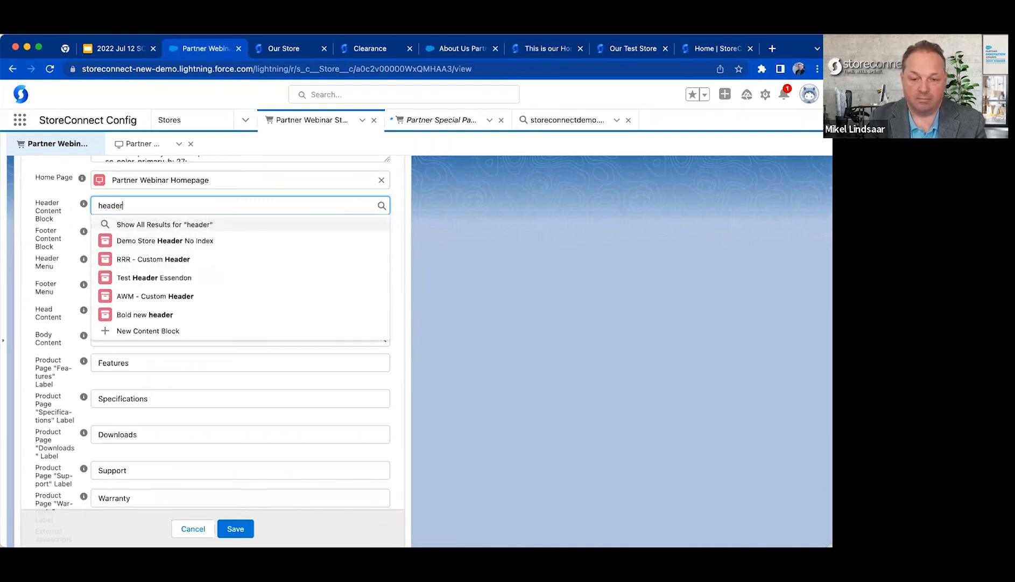
pyautogui.press('Down')
pyautogui.press('Down')
pyautogui.press('Down')
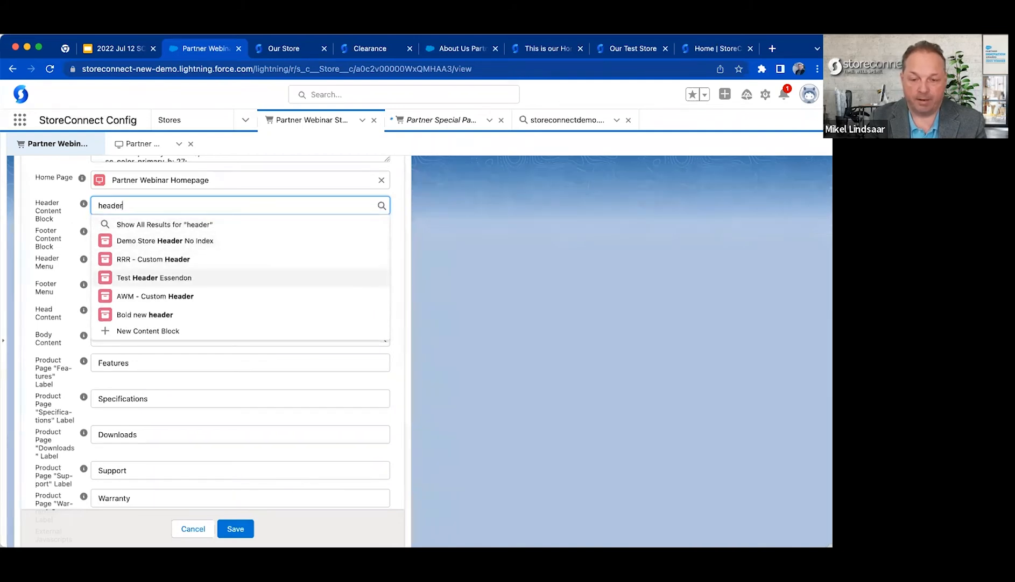
pyautogui.press('Down')
pyautogui.press('Down')
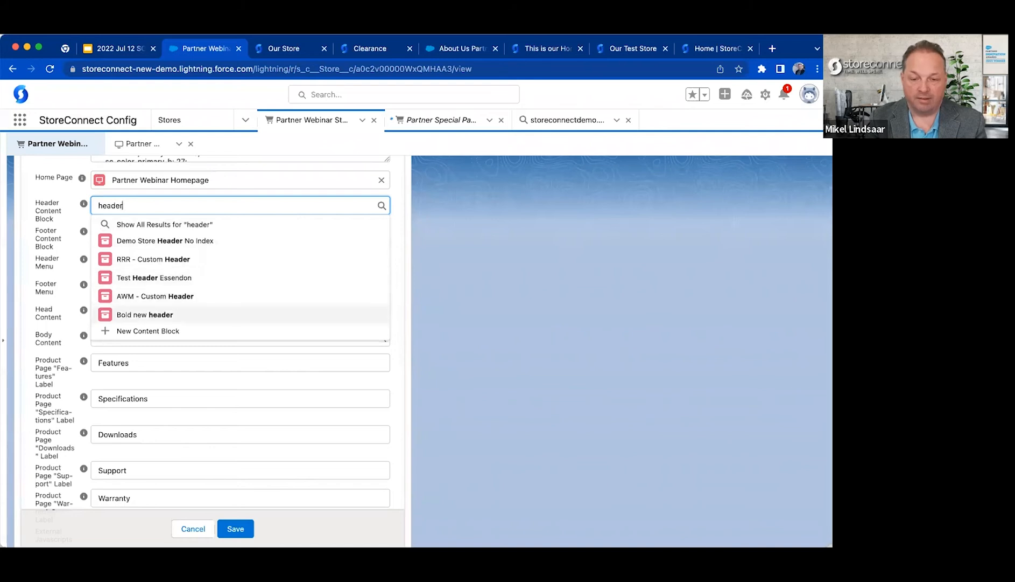
pyautogui.press('Down')
pyautogui.press('Return')
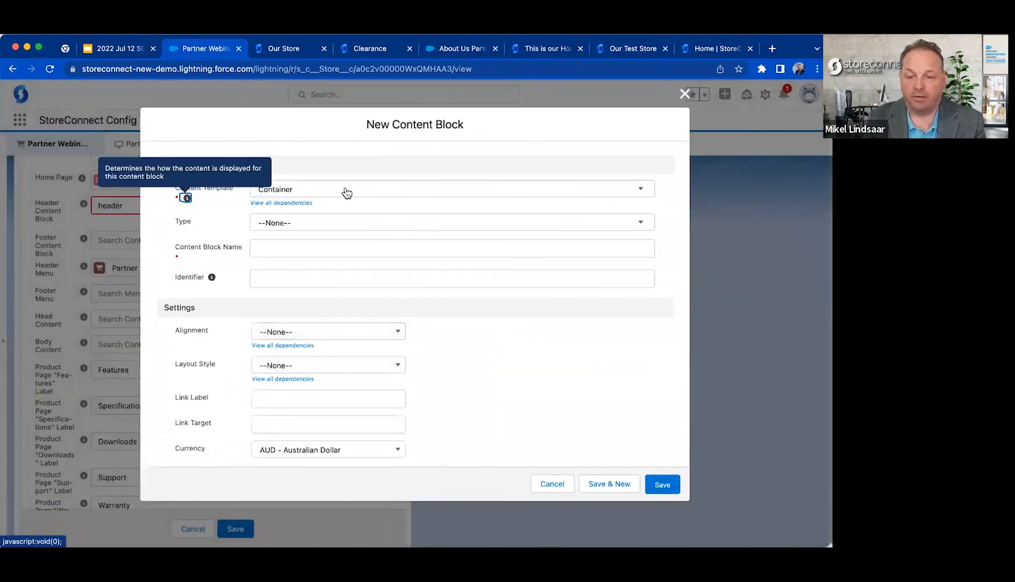
# Set the new content block's template to No added styling and name it Partner Header Test.
pyautogui.click(333, 189)
pyautogui.scroll(-10, 345, 308)
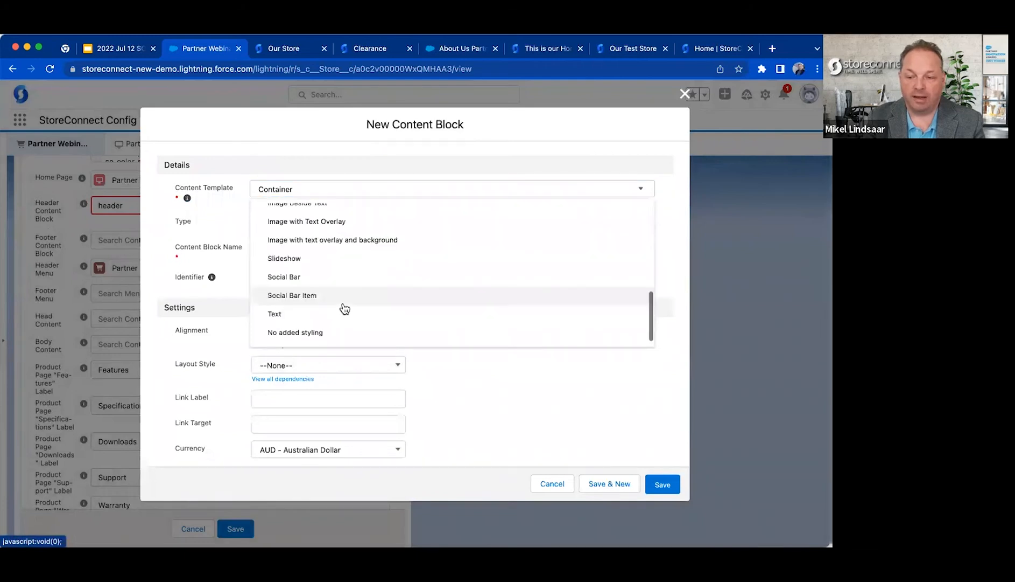
pyautogui.click(295, 332)
pyautogui.click(303, 249)
pyautogui.write('Partner')
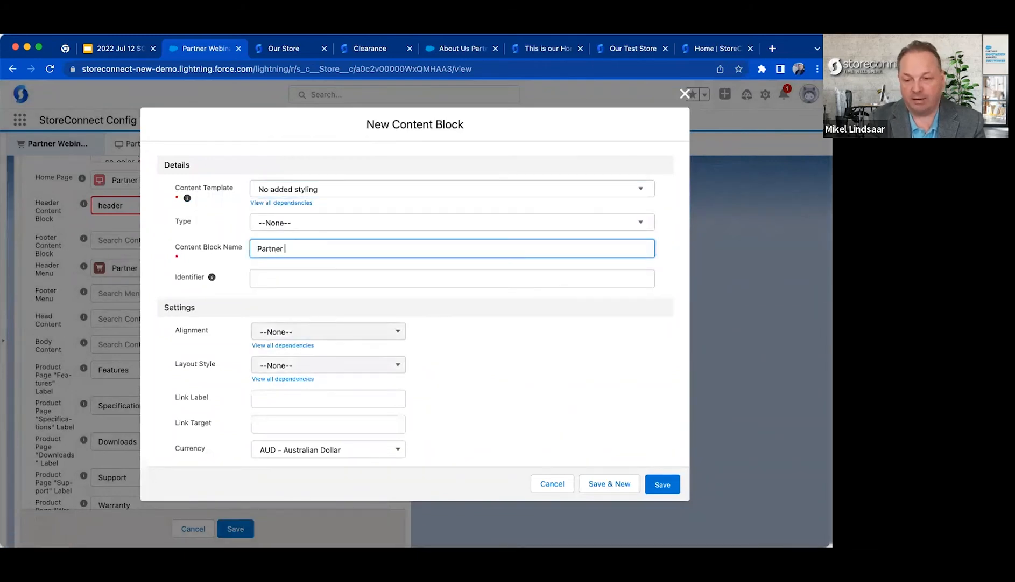
pyautogui.write(' Header Test')
pyautogui.click(548, 317)
# Enlarge the Content text area of the new content block to make room for markup.
pyautogui.scroll(-2, 417, 268)
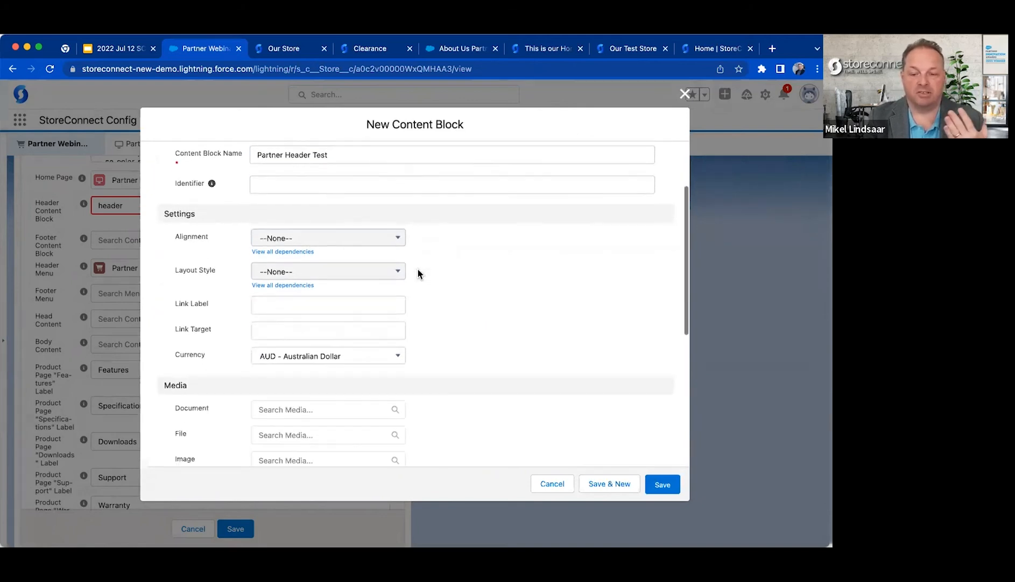
pyautogui.scroll(-6, 417, 267)
pyautogui.click(303, 431)
pyautogui.moveTo(653, 440); pyautogui.dragTo(653, 476)
pyautogui.scroll(-2, 598, 288)
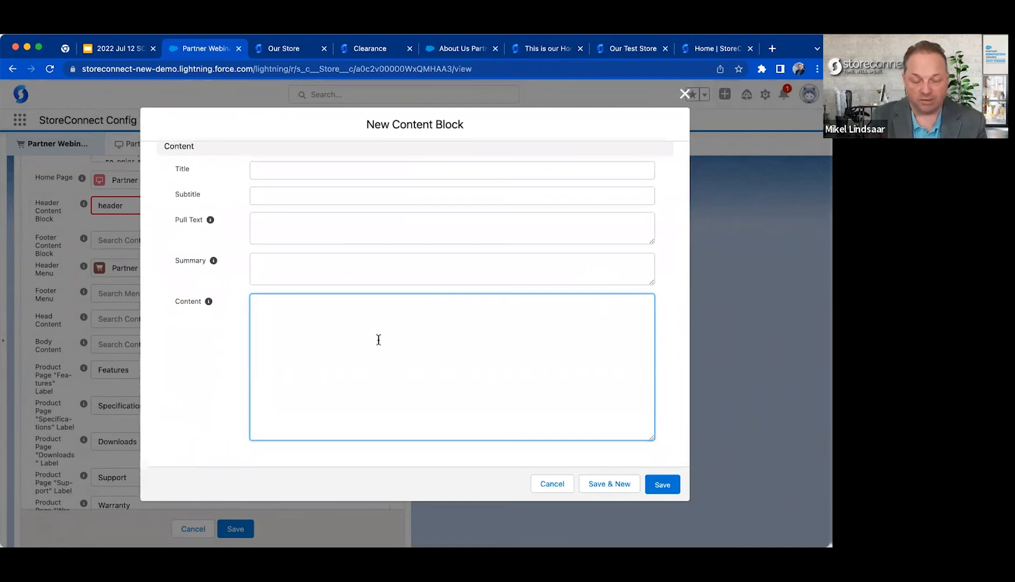
# Open help.getstoreconnect.com in a new tab, search for "custom header" and open the custom header documentation page.
pyautogui.press('super+t')
pyautogui.write('help')
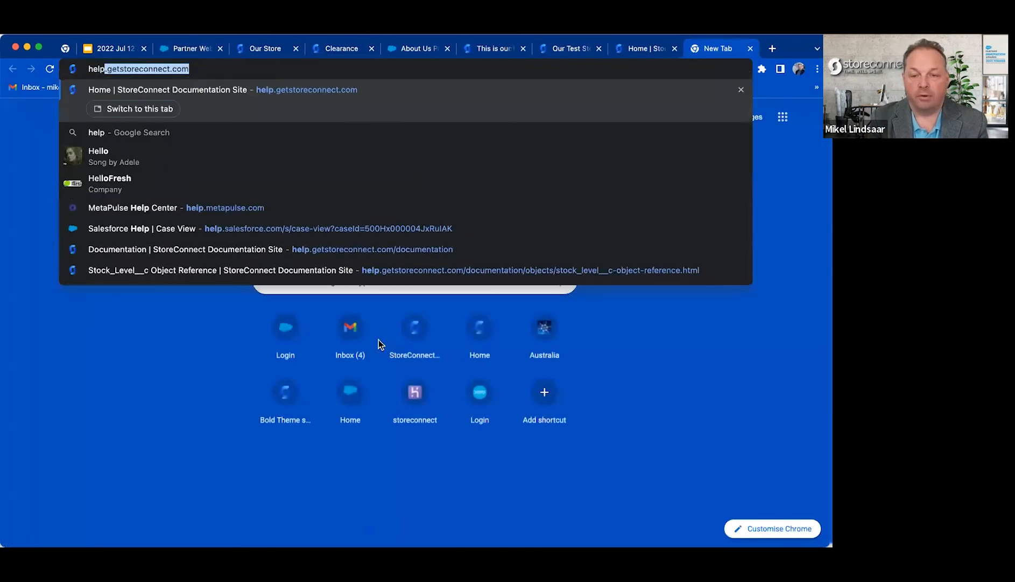
pyautogui.press('Return')
pyautogui.click(338, 345)
pyautogui.write('custom header')
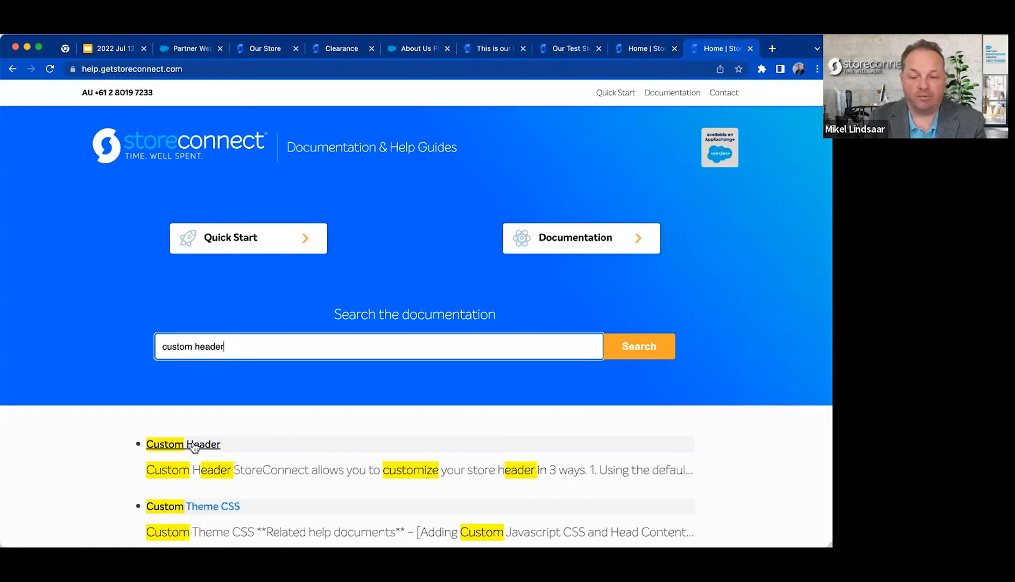
pyautogui.click(194, 444)
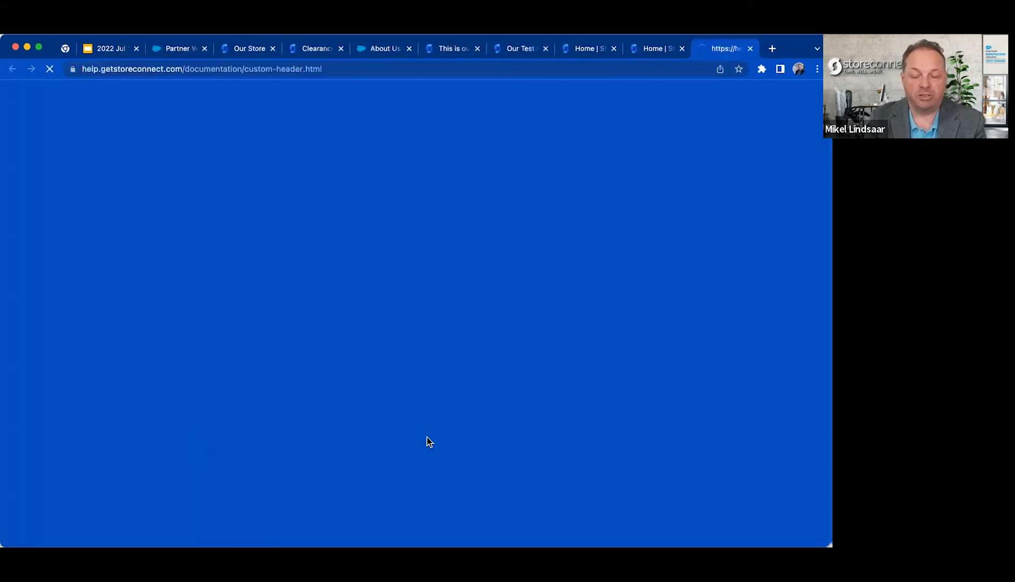
# Copy the SC-Navbar div from the documentation's sample header code into the new content block's Content field.
pyautogui.scroll(-10, 427, 429)
pyautogui.scroll(-10, 427, 429)
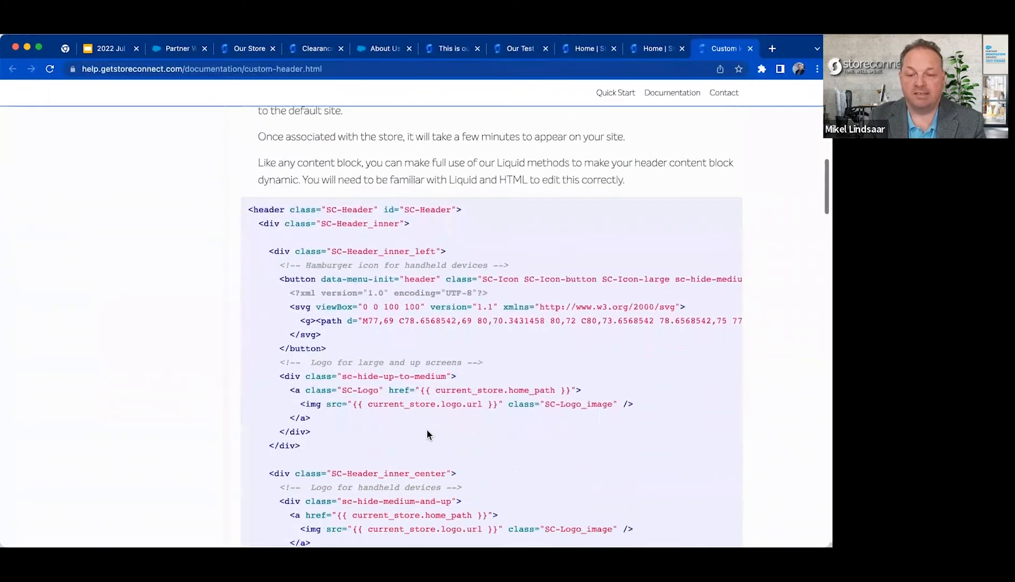
pyautogui.scroll(-10, 427, 430)
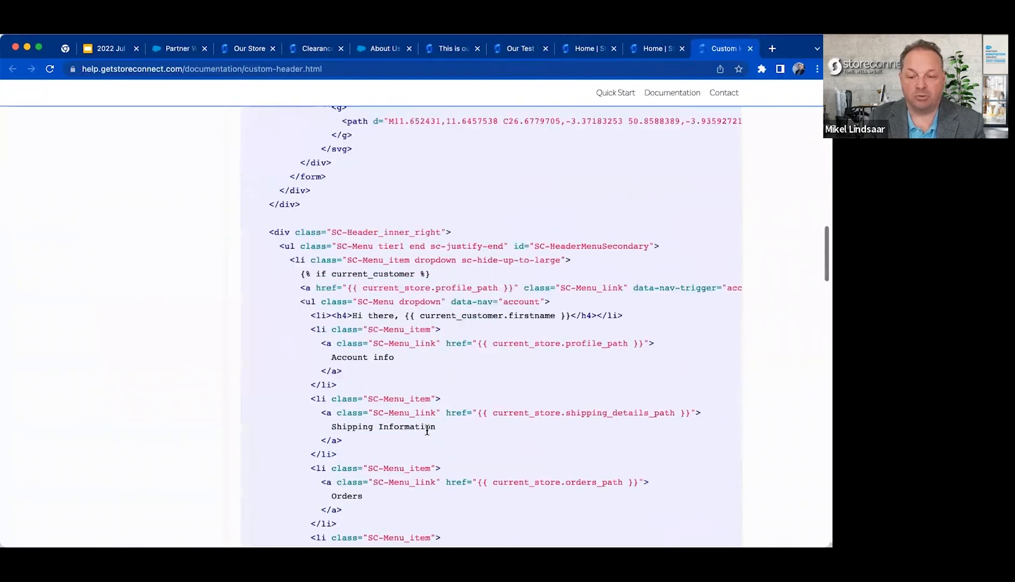
pyautogui.scroll(-10, 426, 431)
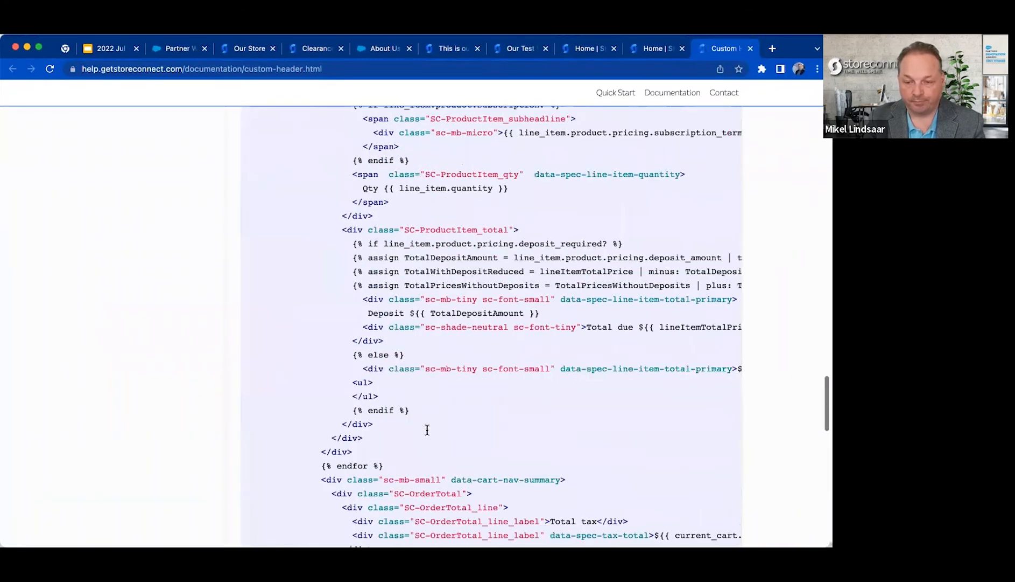
pyautogui.scroll(6, 425, 434)
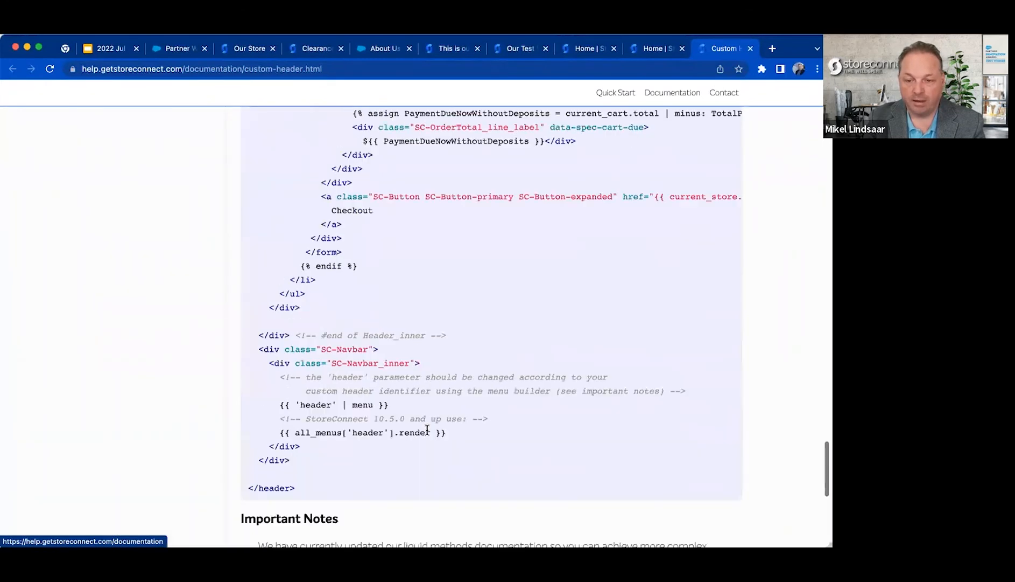
pyautogui.tripleClick(307, 349)
pyautogui.moveTo(307, 349); pyautogui.dragTo(321, 449)
pyautogui.press('super+c')
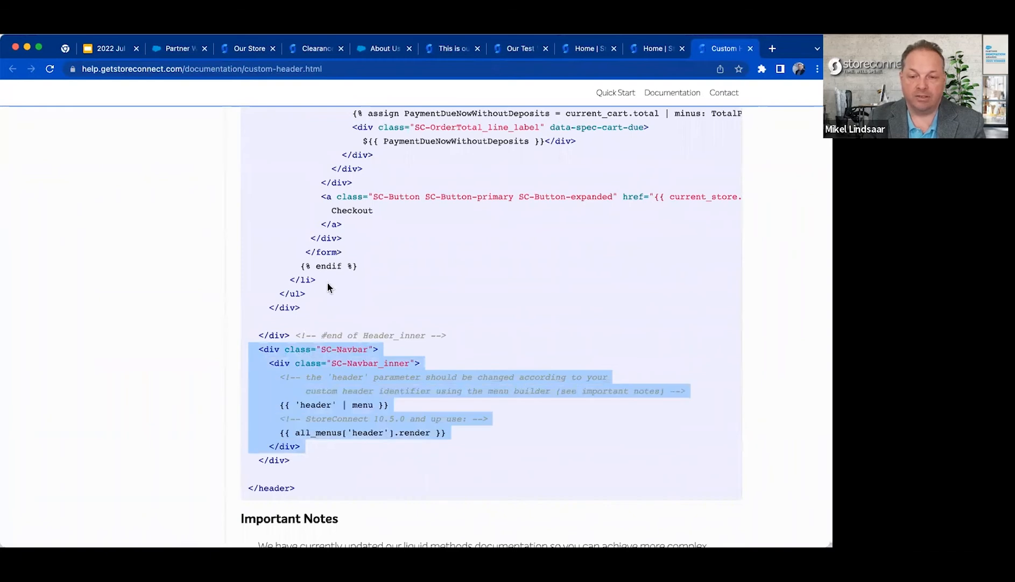
pyautogui.click(177, 50)
pyautogui.press('super+v')
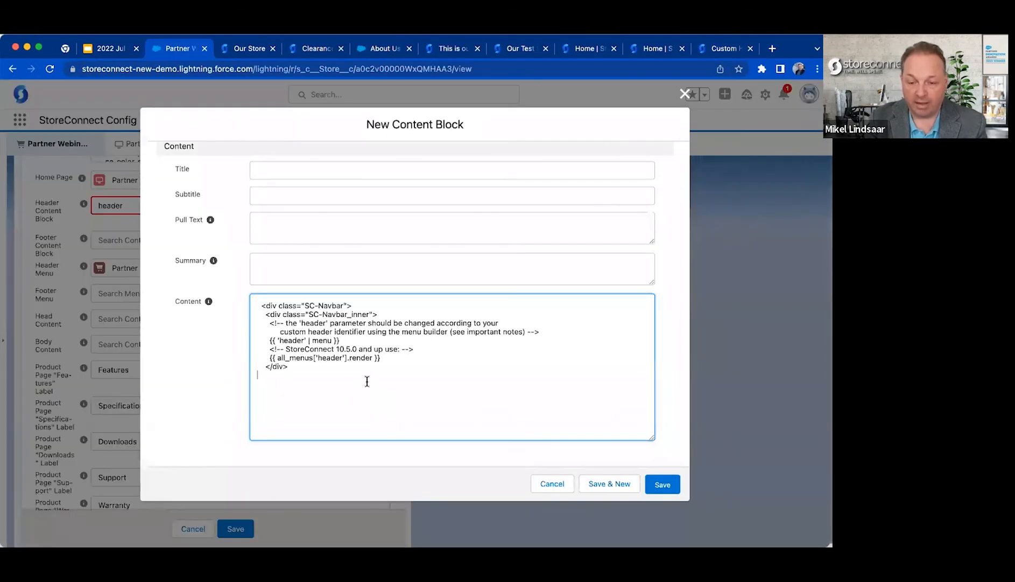
# Delete the {{ 'header' | menu }} and StoreConnect 10.5.0 comment lines, and set the all_menus identifier to partner-menu.
pyautogui.tripleClick(257, 340)
pyautogui.press('BackSpace')
pyautogui.tripleClick(257, 340)
pyautogui.press('BackSpace')
pyautogui.doubleClick(318, 340)
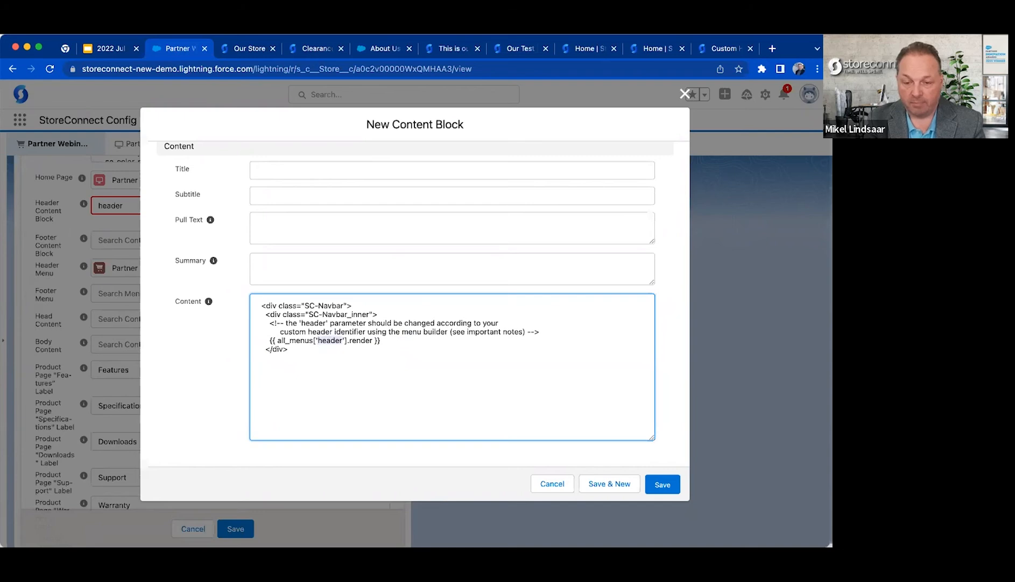
pyautogui.write('partner-menu')
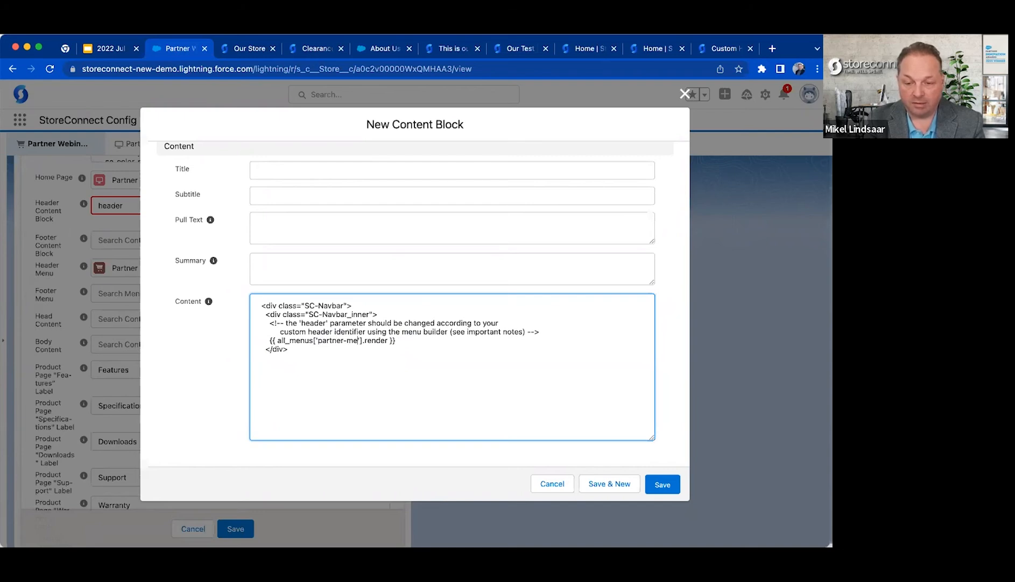
# Add the heading <h1>This is our store custom header</h1> above the SC-Navbar div.
pyautogui.click(405, 310)
pyautogui.press('Up')
pyautogui.press('Up')
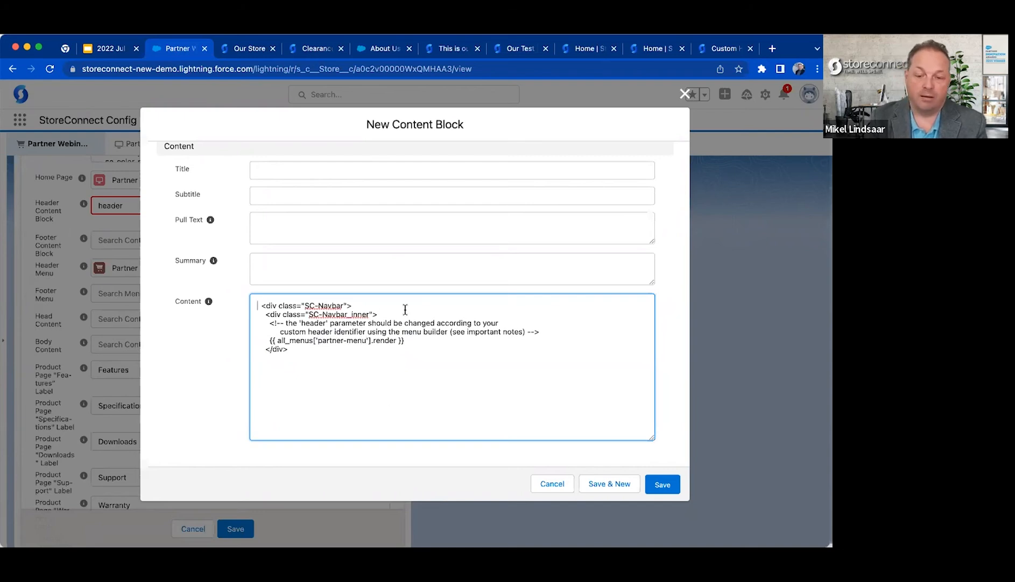
pyautogui.press('Return')
pyautogui.press('Up')
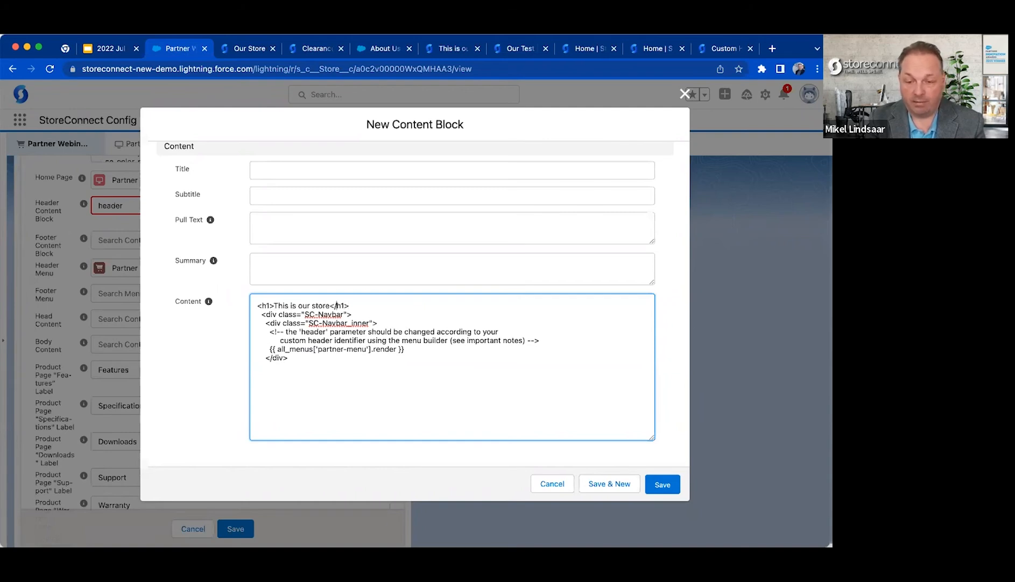
pyautogui.write('custom header')
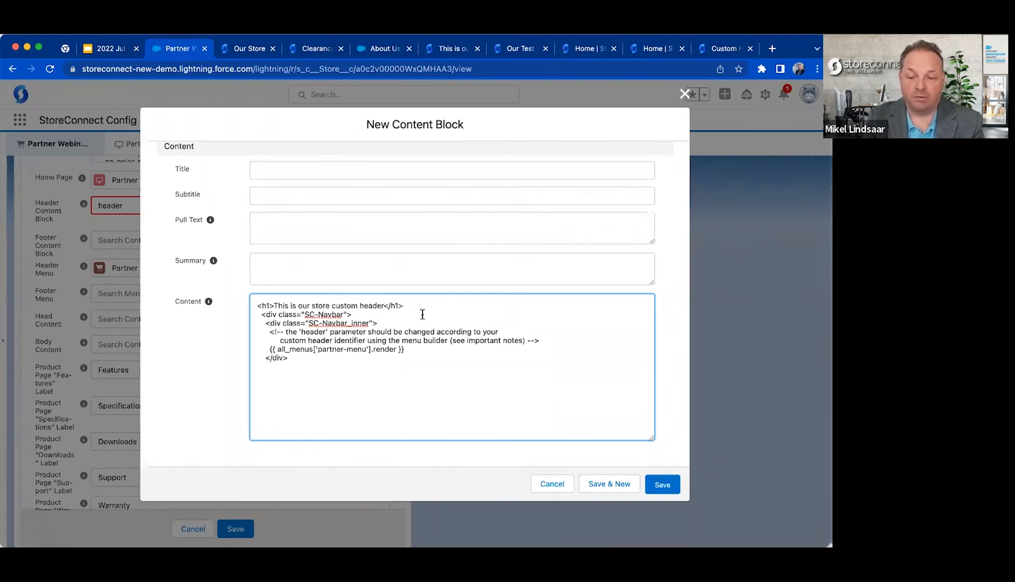
# Remove the leading spaces before the SC-Navbar div and the closing div tag, and save the content block.
pyautogui.press('BackSpace')
pyautogui.press('Down')
pyautogui.press('Down')
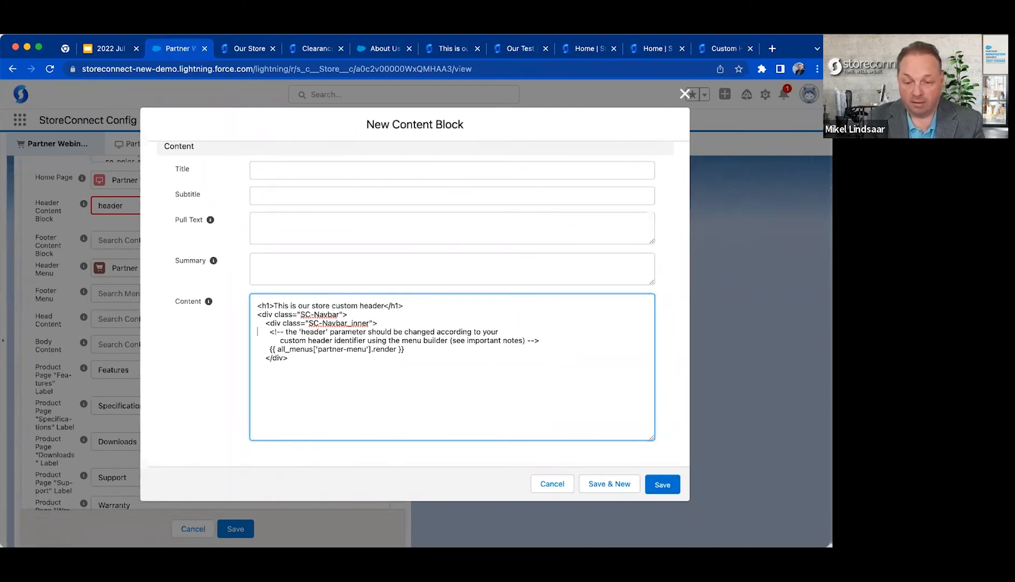
pyautogui.press('BackSpace')
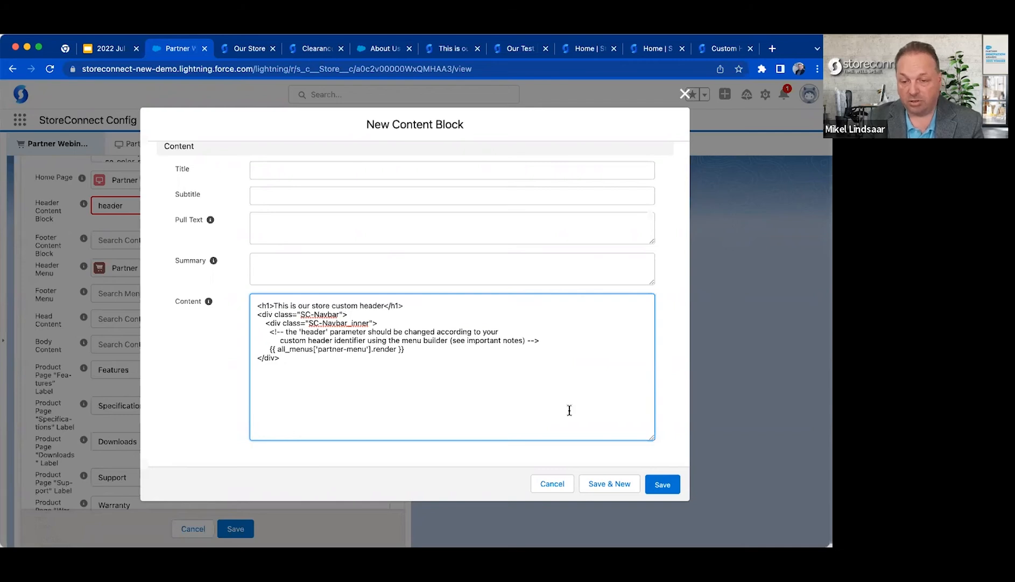
pyautogui.click(662, 484)
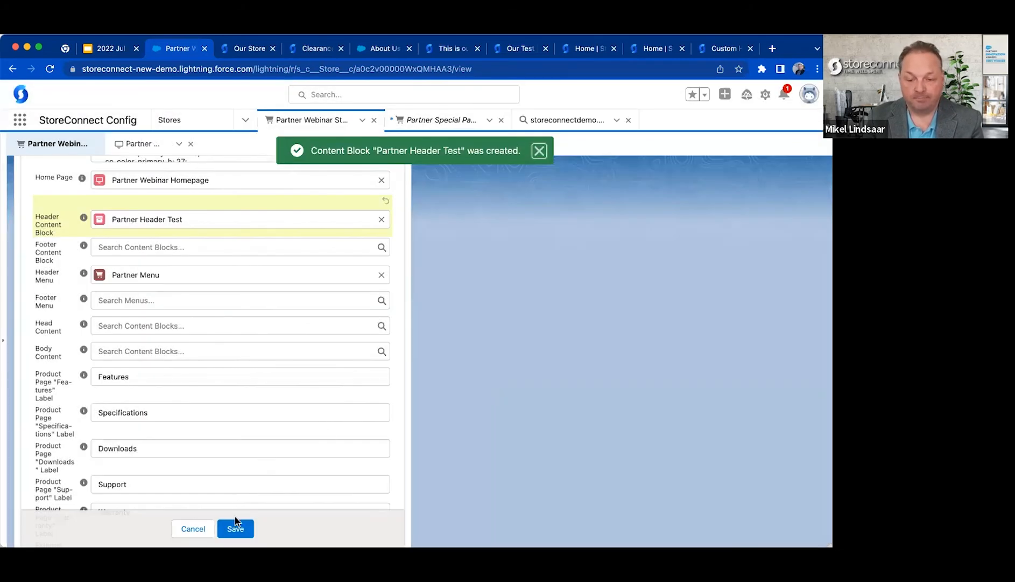
# Save the store record with Partner Header Test as its header content block.
pyautogui.click(236, 520)
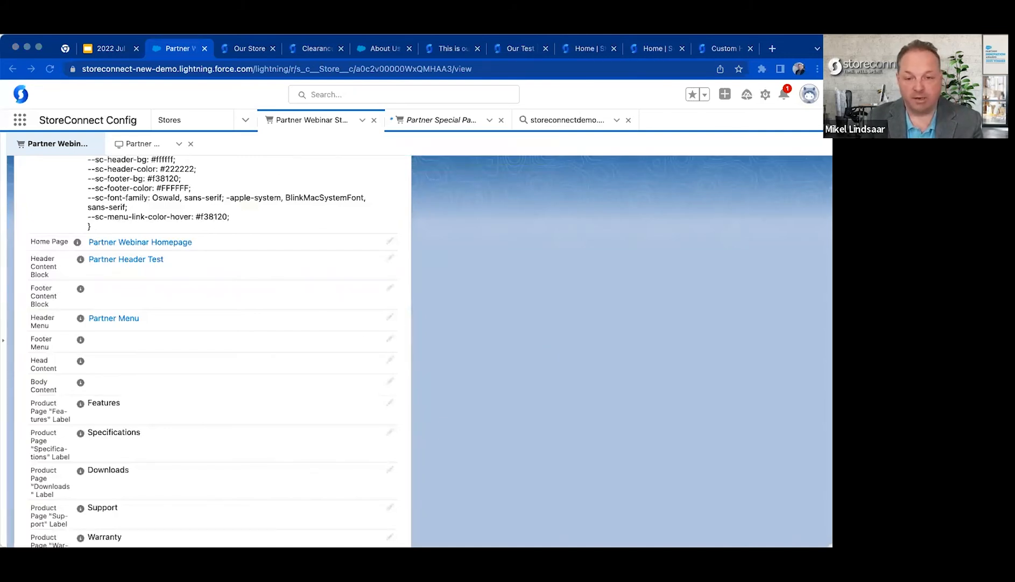
pyautogui.scroll(15, 272, 315)
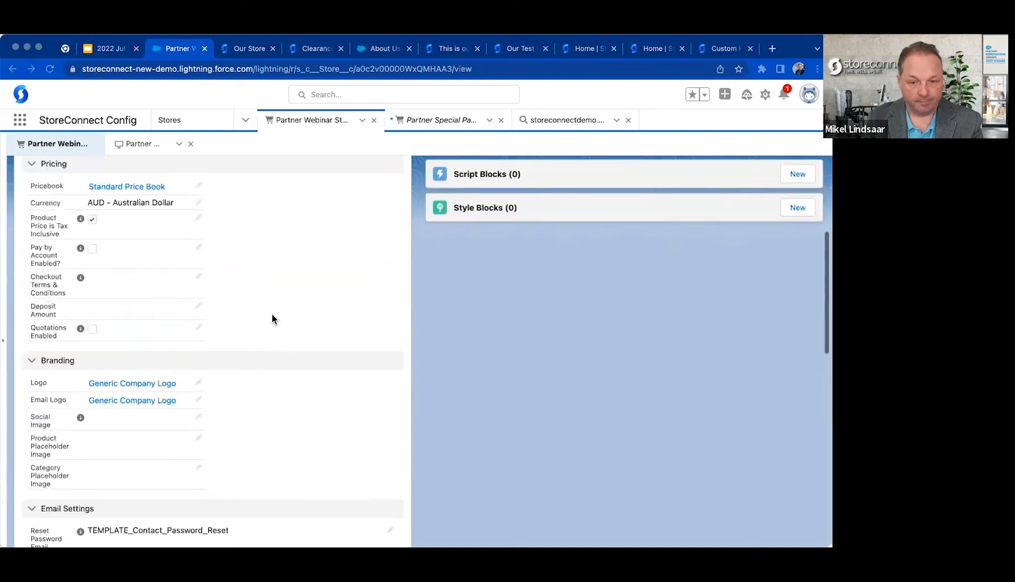
pyautogui.scroll(5, 272, 318)
pyautogui.scroll(-15, 272, 318)
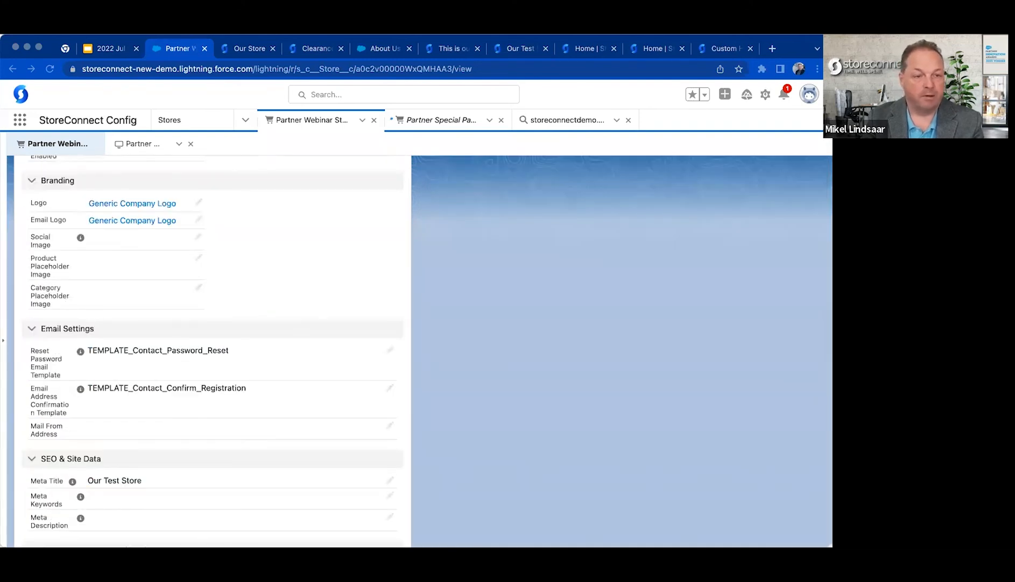
# Reload the partner webinar storefront's sign-in page and inspect its header heading and navigation menu.
pyautogui.click(328, 49)
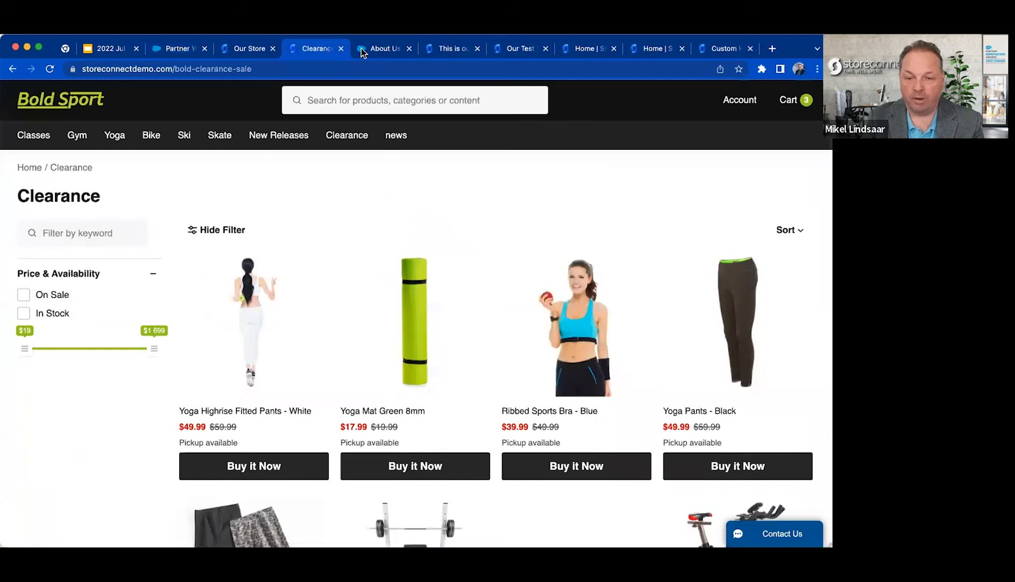
pyautogui.click(401, 49)
pyautogui.click(441, 52)
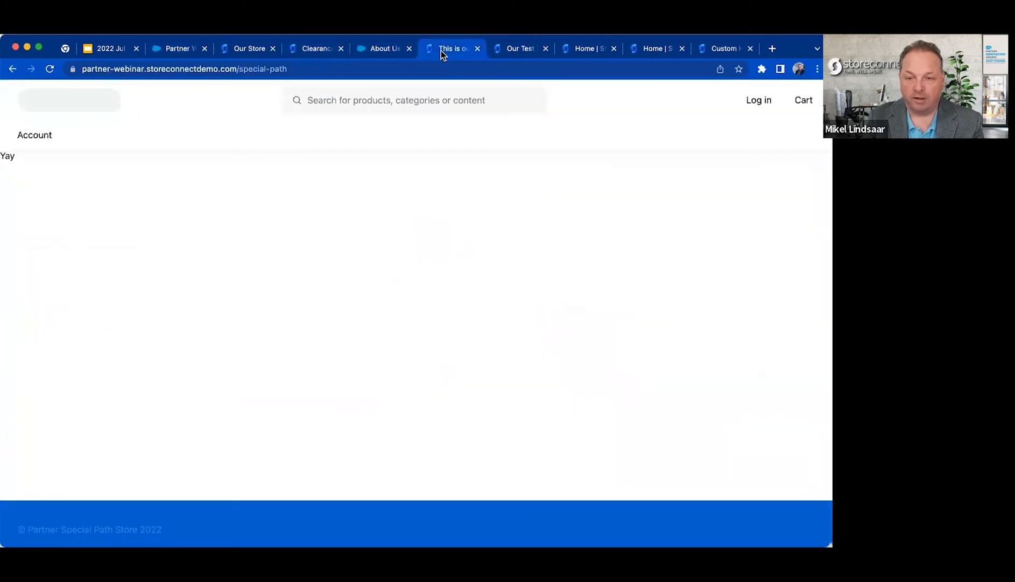
pyautogui.click(517, 51)
pyautogui.press('super+r')
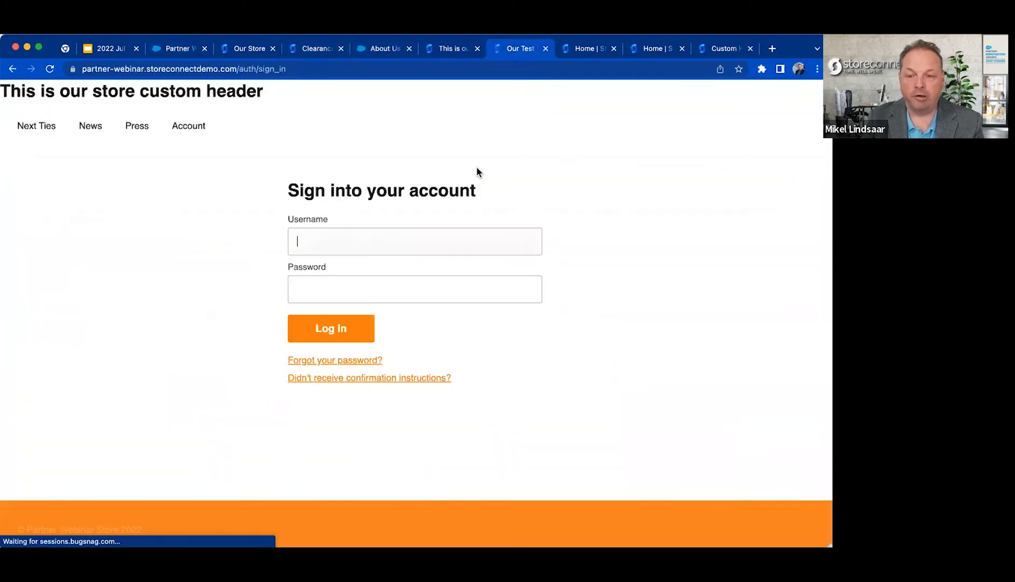
pyautogui.moveTo(51, 88); pyautogui.dragTo(318, 145)
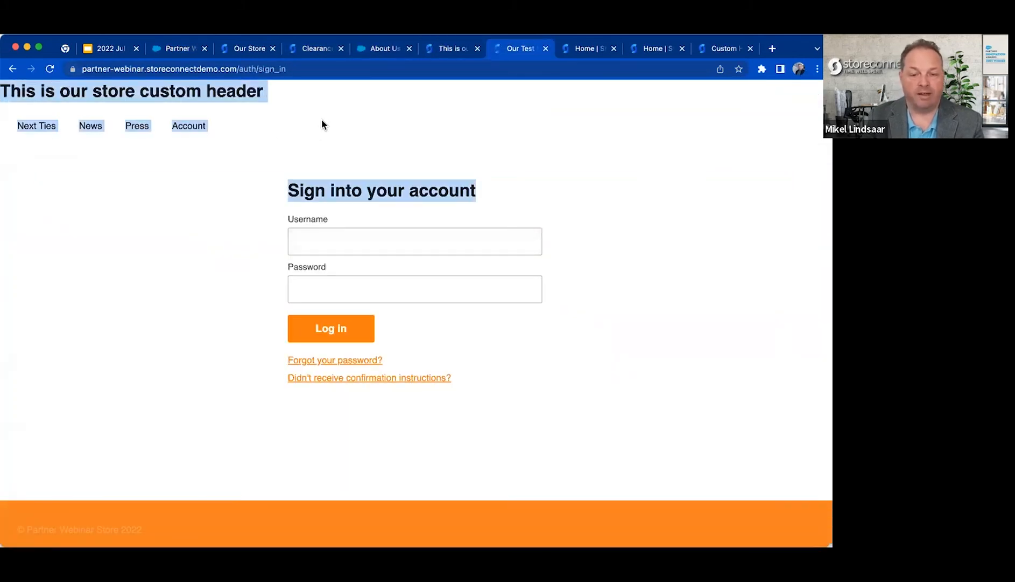
pyautogui.click(323, 119)
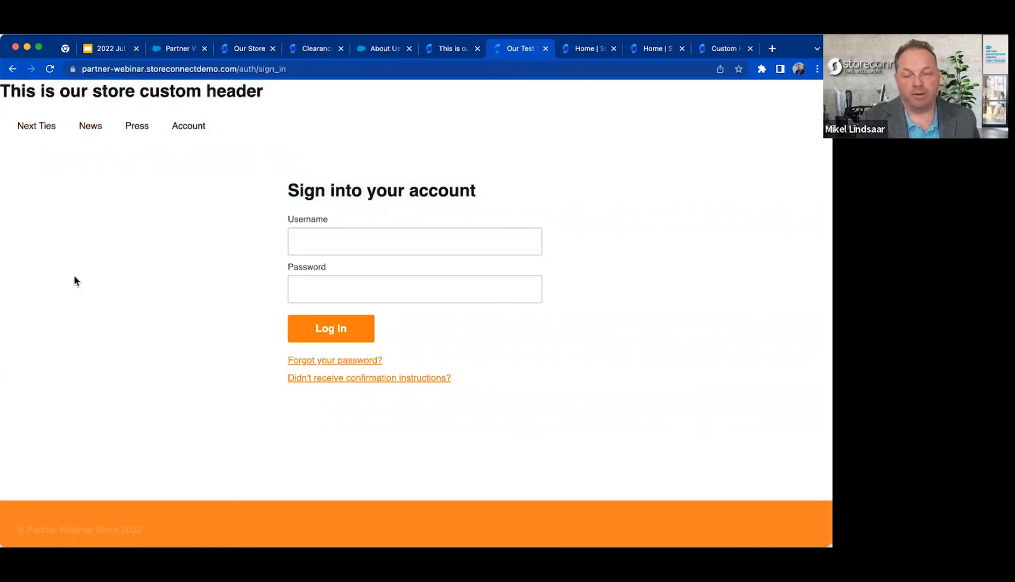
pyautogui.tripleClick(198, 93)
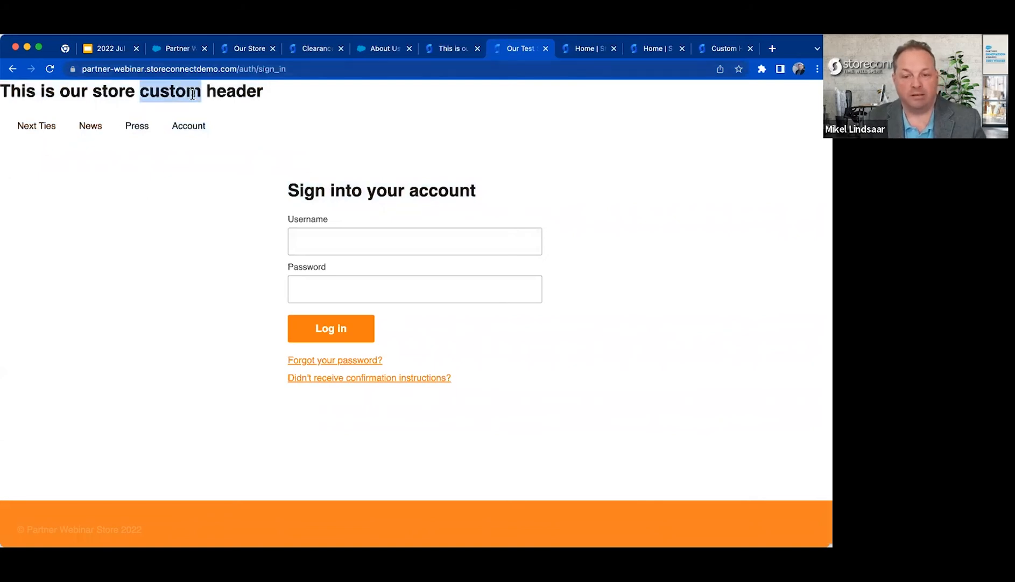
pyautogui.click(282, 117)
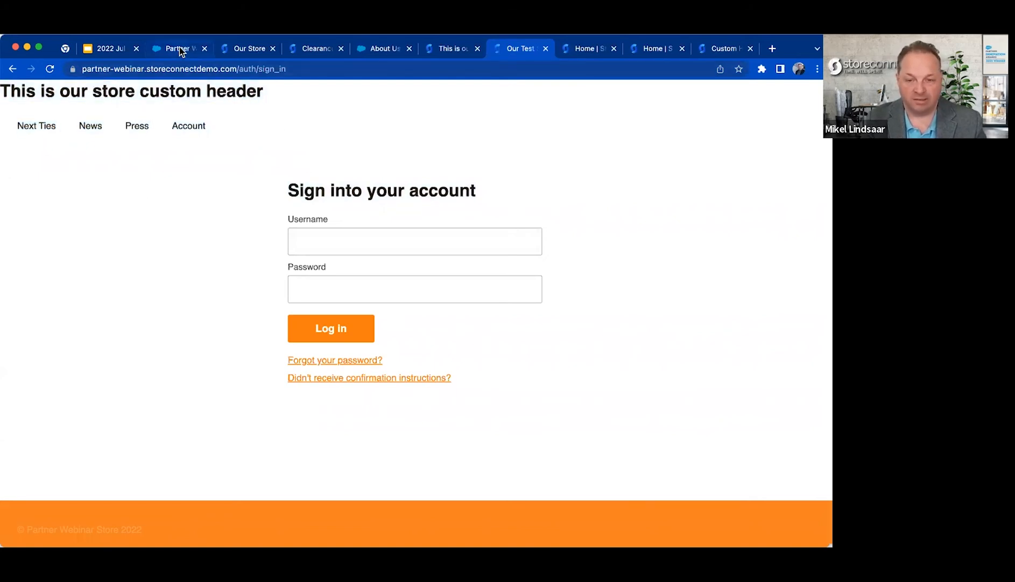
# Clear the Header Content Block field on the partner webinar store record in Salesforce.
pyautogui.click(179, 51)
pyautogui.scroll(-10, 163, 253)
pyautogui.scroll(-4, 162, 251)
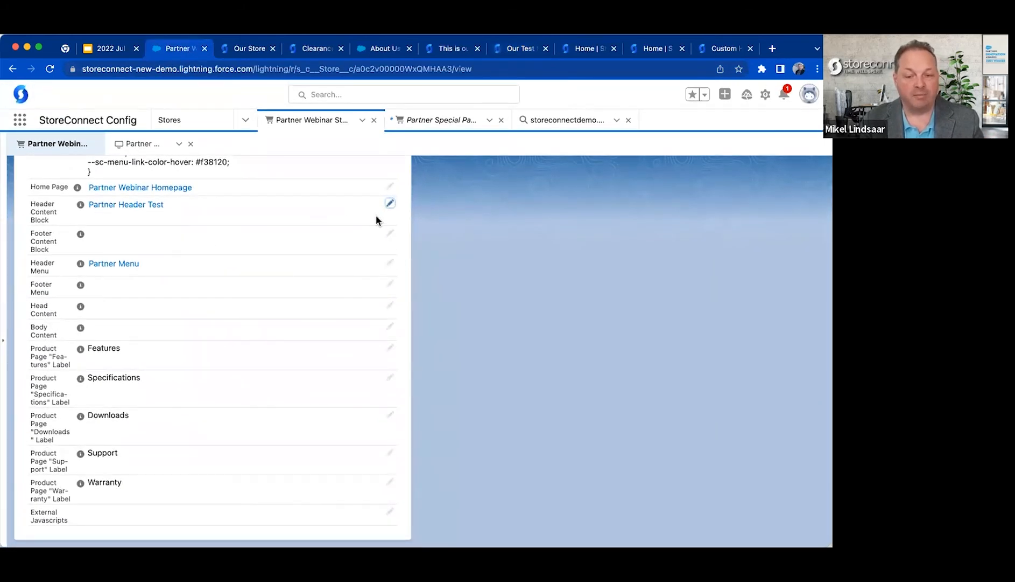
pyautogui.click(391, 205)
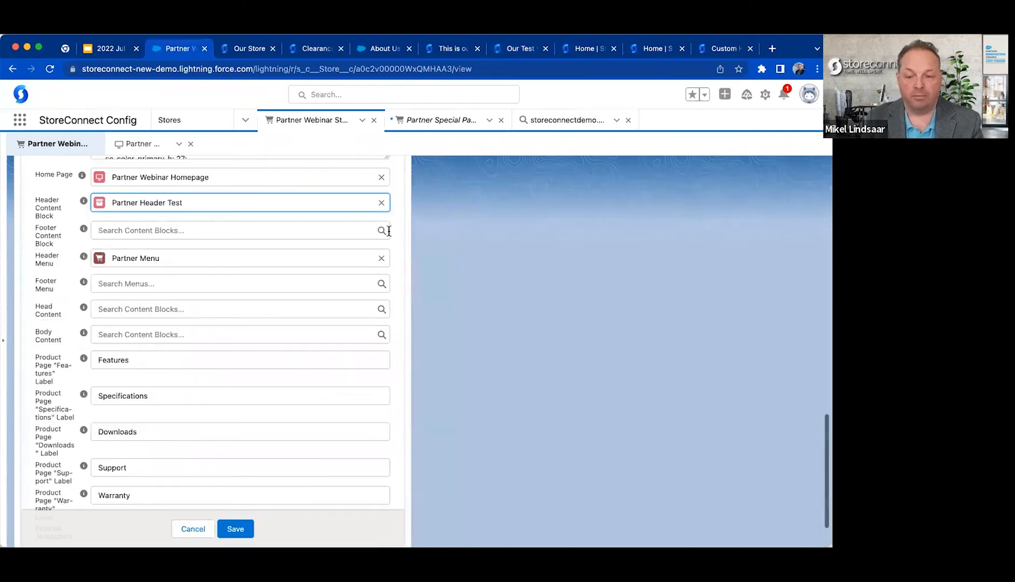
pyautogui.click(383, 199)
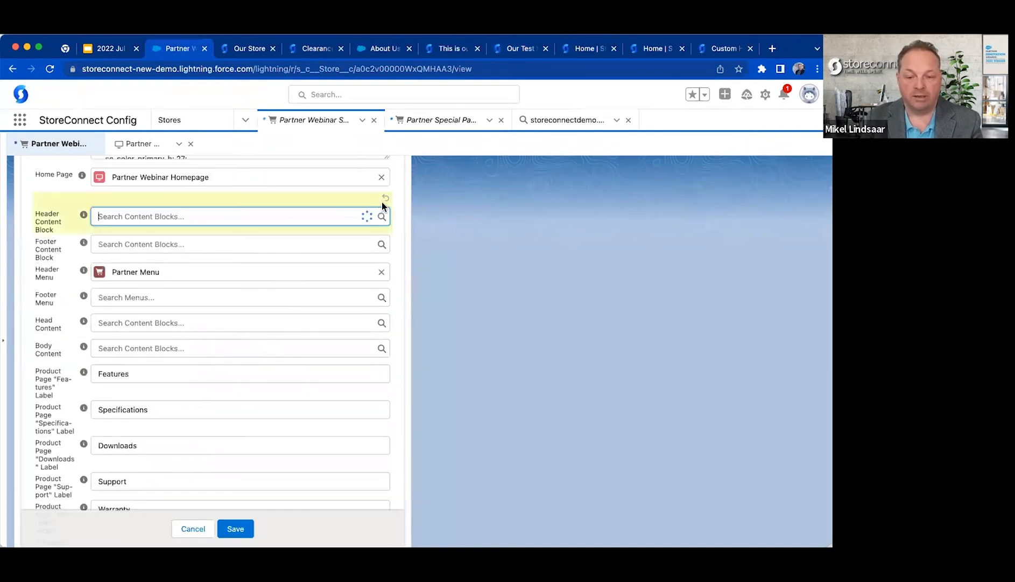
pyautogui.click(539, 263)
# Set the Footer Content Block to Partner Header Test and save the store record.
pyautogui.click(285, 243)
pyautogui.write('partne')
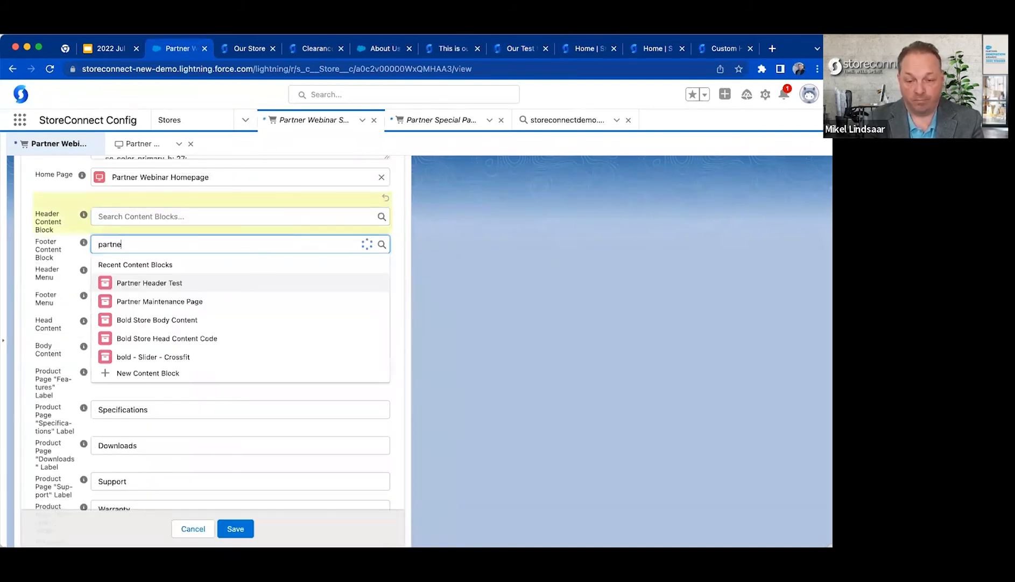
pyautogui.write('r')
pyautogui.press('Down')
pyautogui.press('Return')
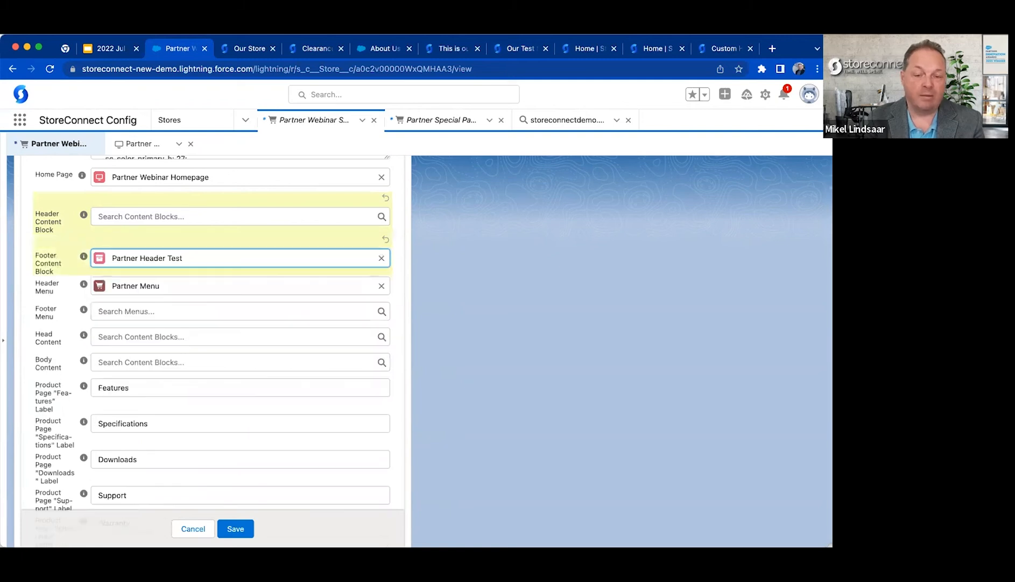
pyautogui.click(542, 331)
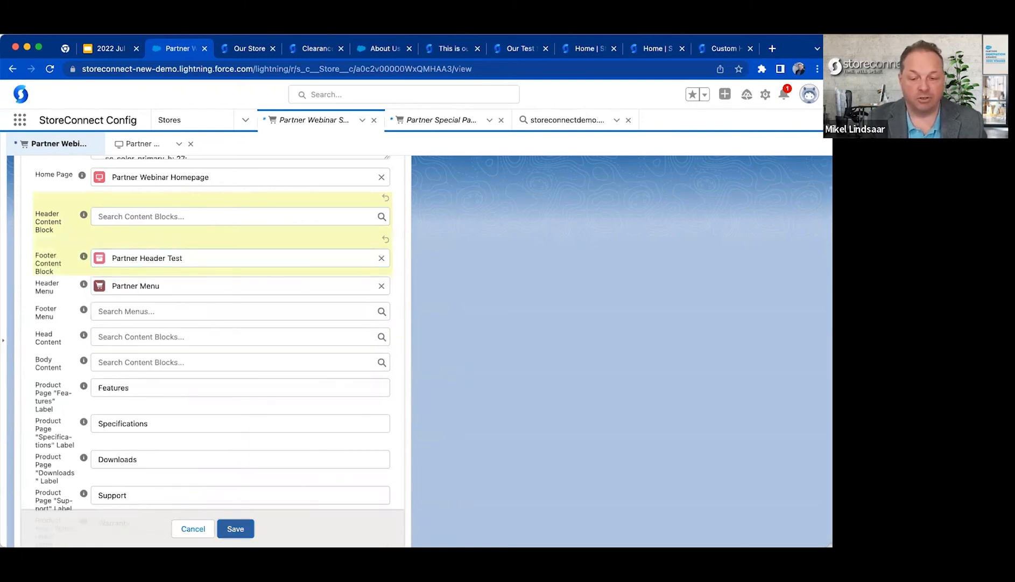
pyautogui.click(235, 528)
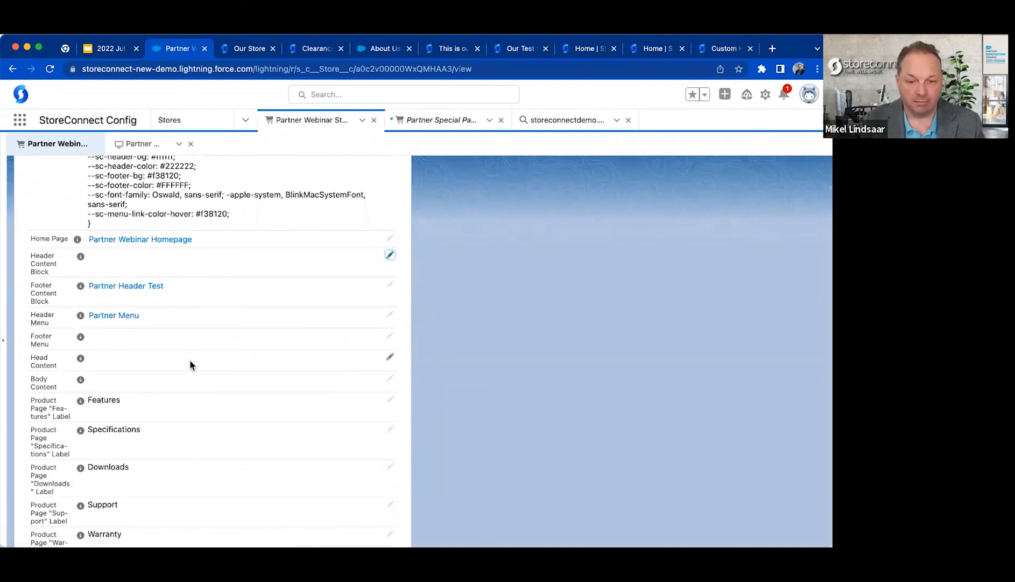
# Reload the partner webinar storefront, inspect its footer block, and visit the Account, Press and Next Ties pages.
pyautogui.scroll(-2, 188, 301)
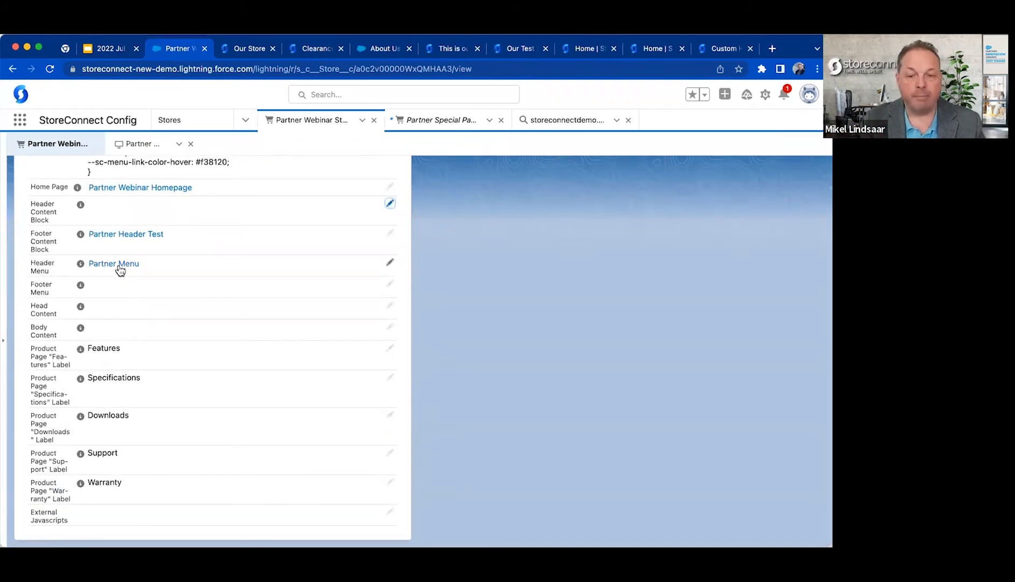
pyautogui.click(462, 54)
pyautogui.click(516, 52)
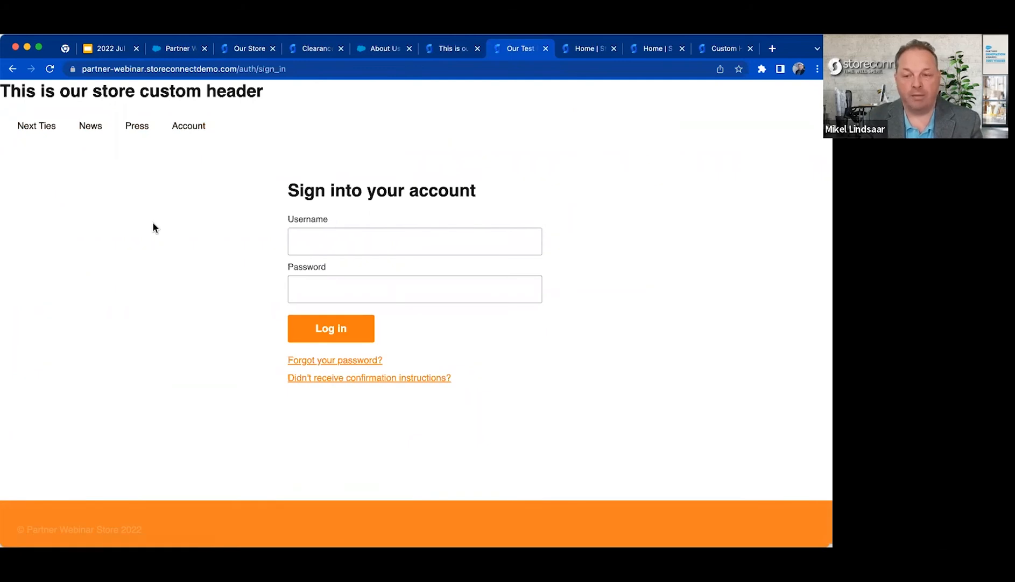
pyautogui.press('super+r')
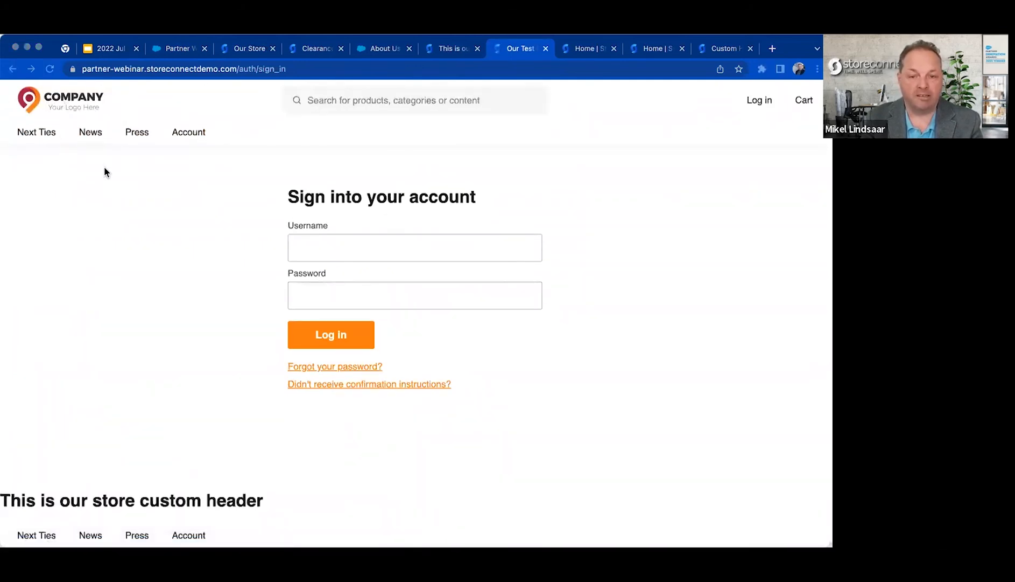
pyautogui.moveTo(20, 503); pyautogui.dragTo(208, 539)
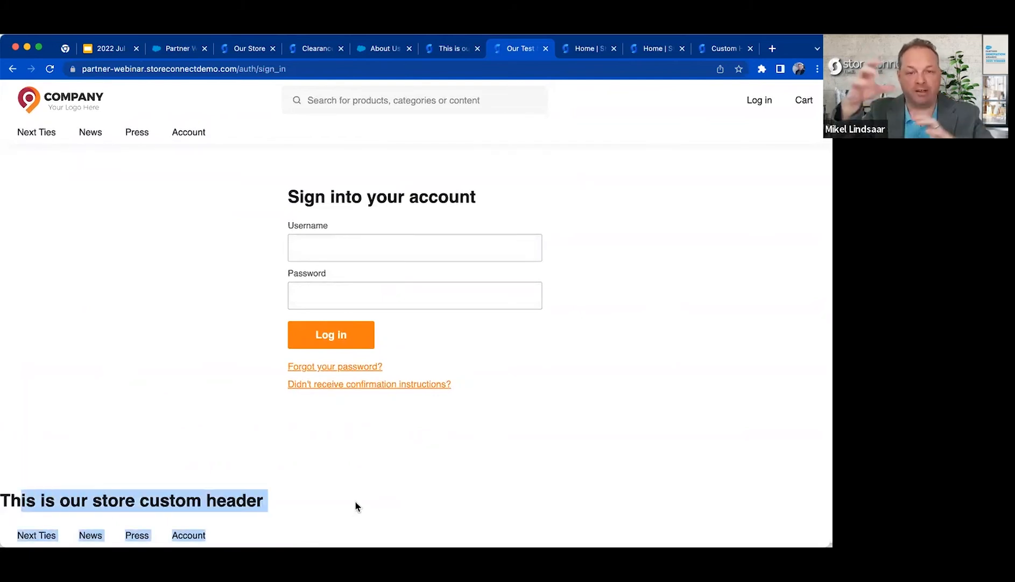
pyautogui.click(183, 133)
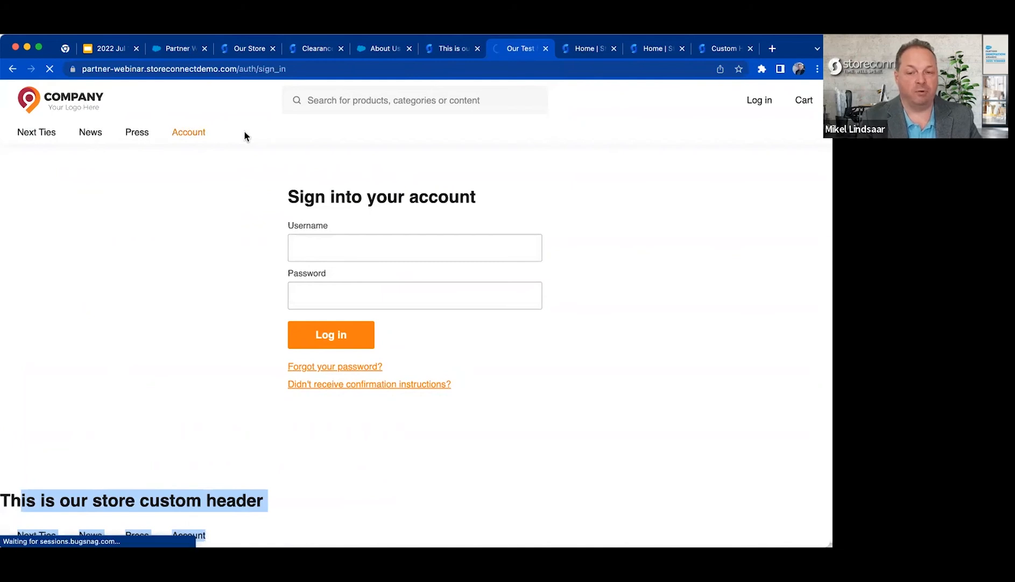
pyautogui.click(136, 133)
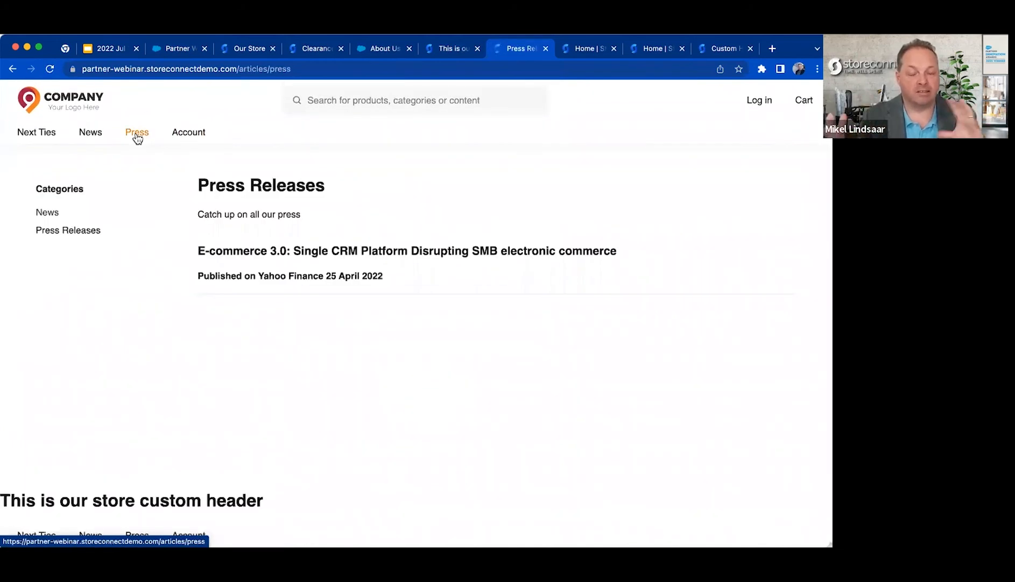
pyautogui.click(36, 130)
# Return to the Salesforce store record, clear the Footer Content Block field and save.
pyautogui.click(176, 48)
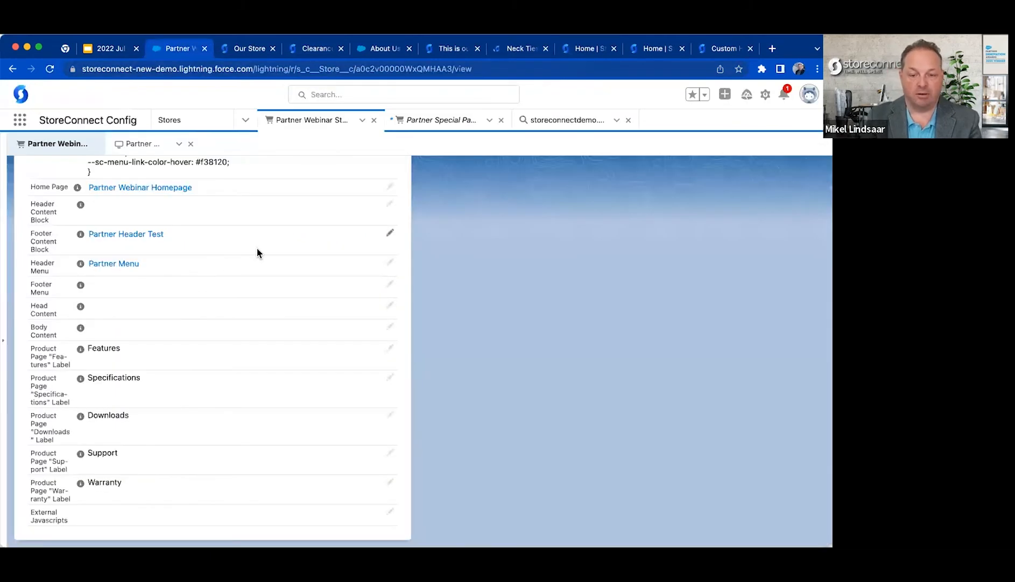
pyautogui.click(390, 233)
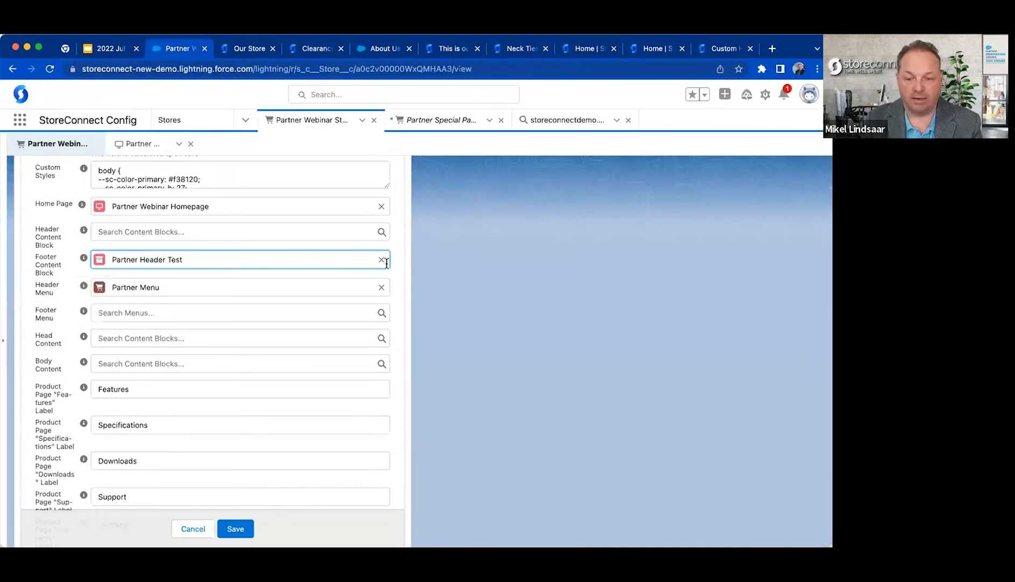
pyautogui.click(382, 260)
pyautogui.click(467, 421)
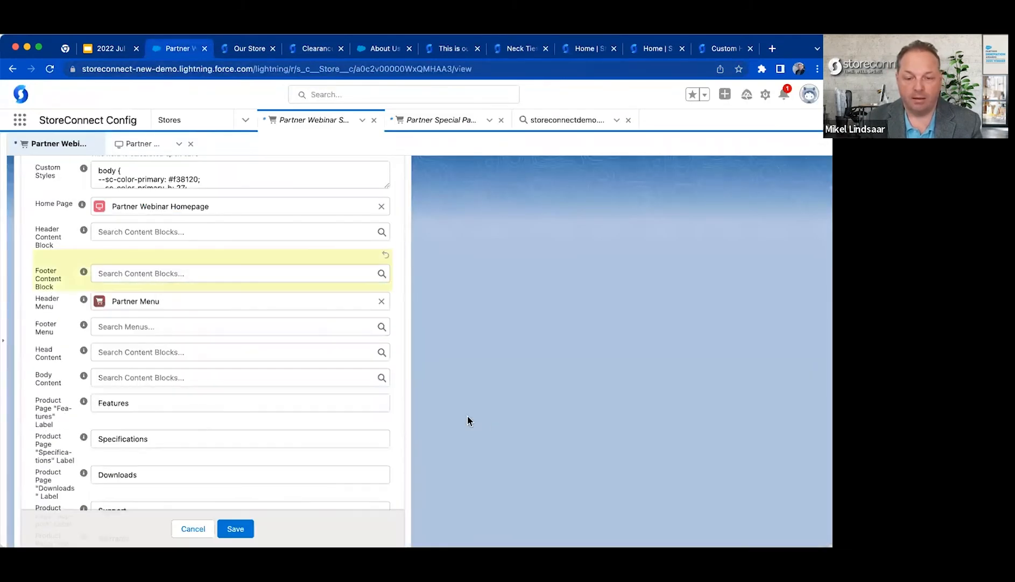
pyautogui.click(244, 521)
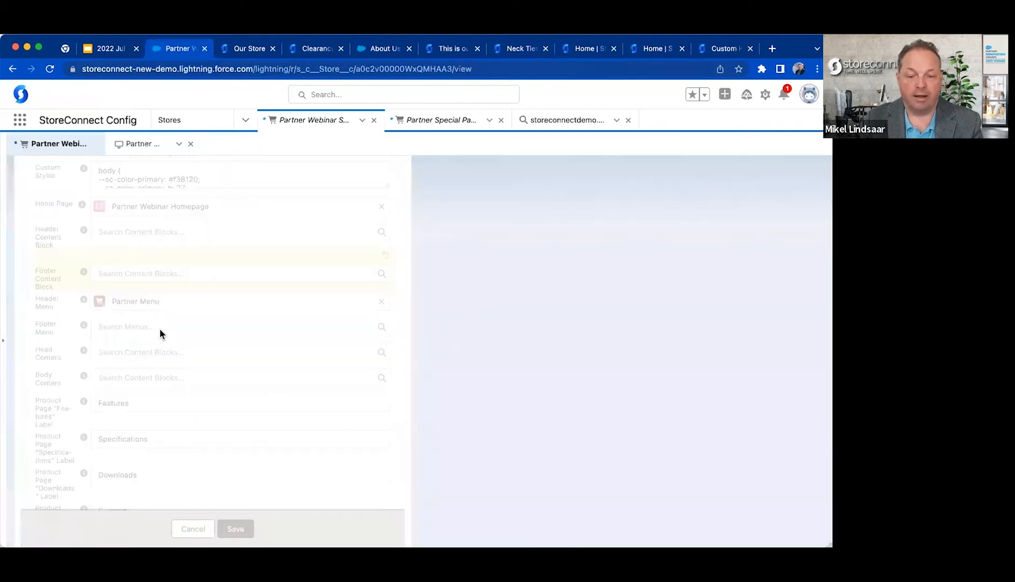
# Set the store's Footer Menu to Partner Menu and save the record.
pyautogui.scroll(-3, 127, 344)
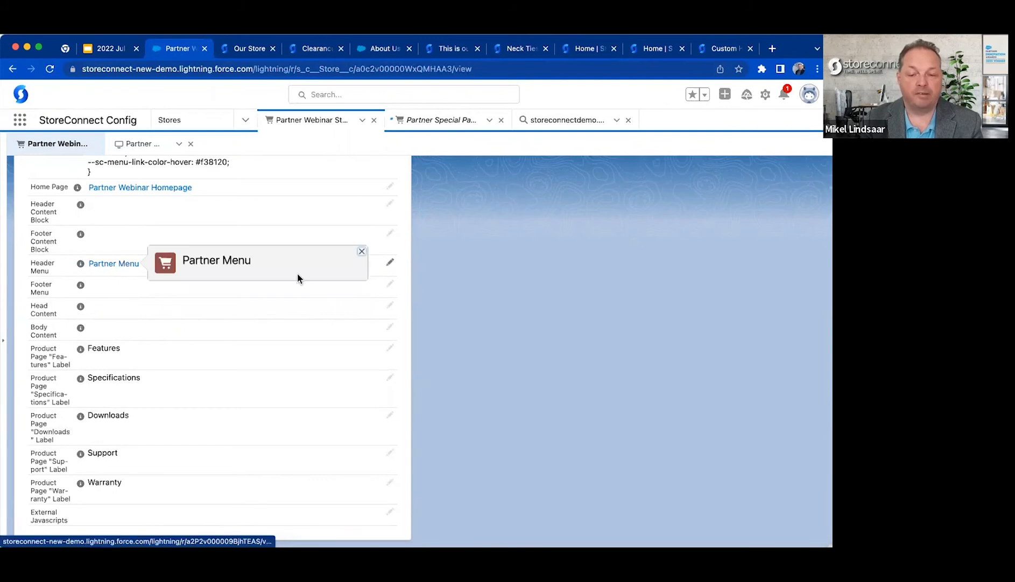
pyautogui.click(391, 284)
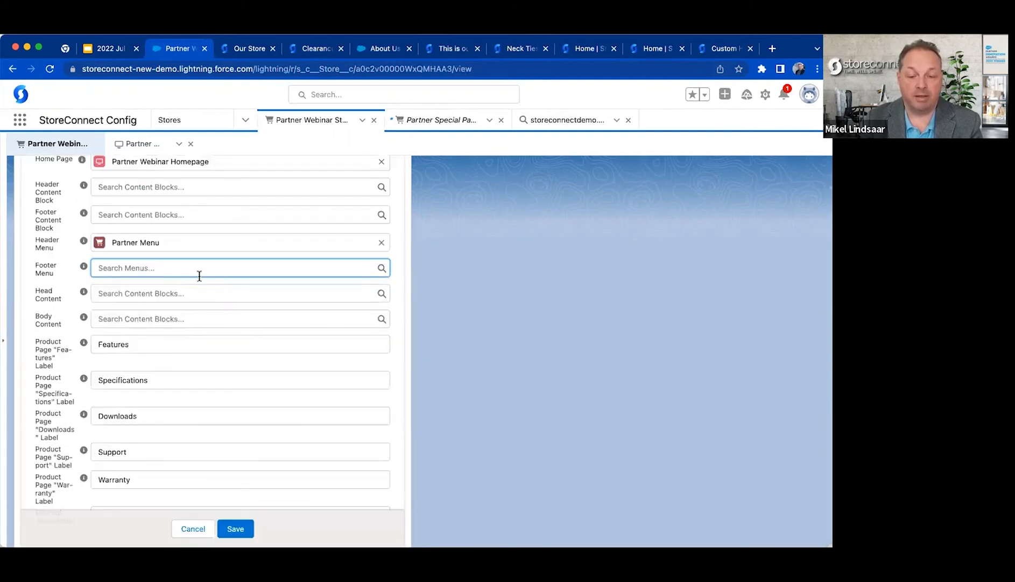
pyautogui.write('part')
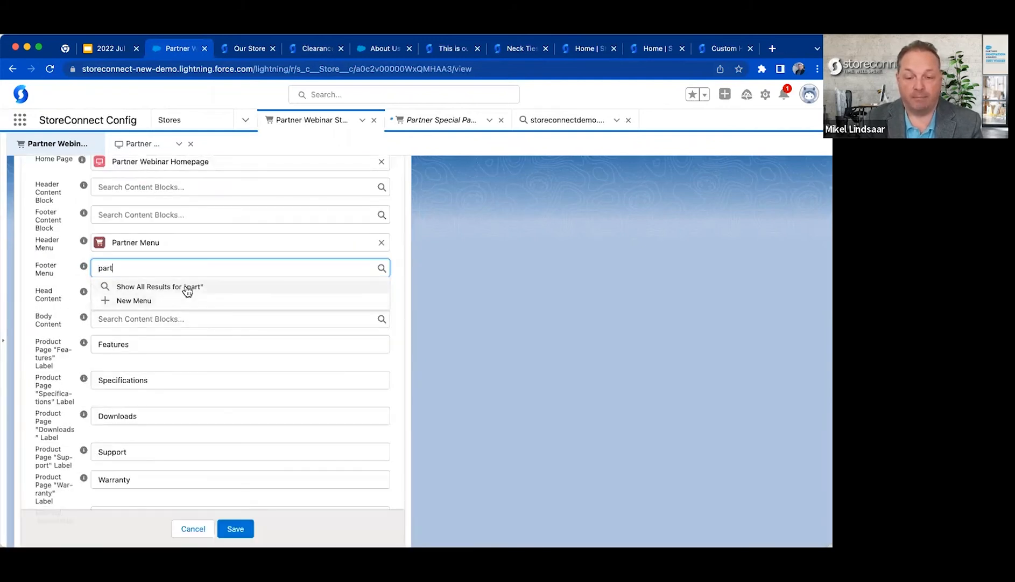
pyautogui.press('BackSpace')
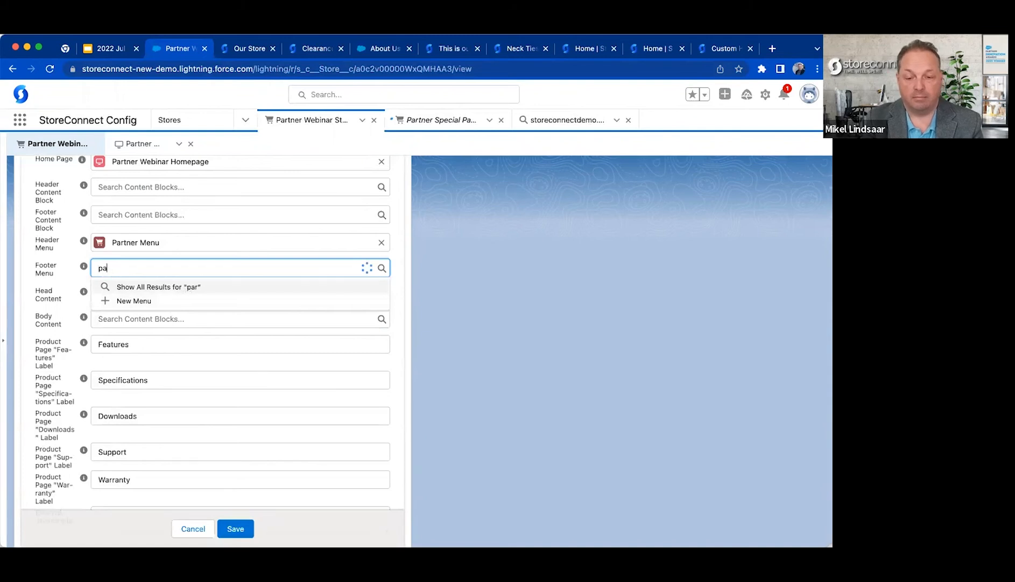
pyautogui.click(171, 320)
pyautogui.click(237, 528)
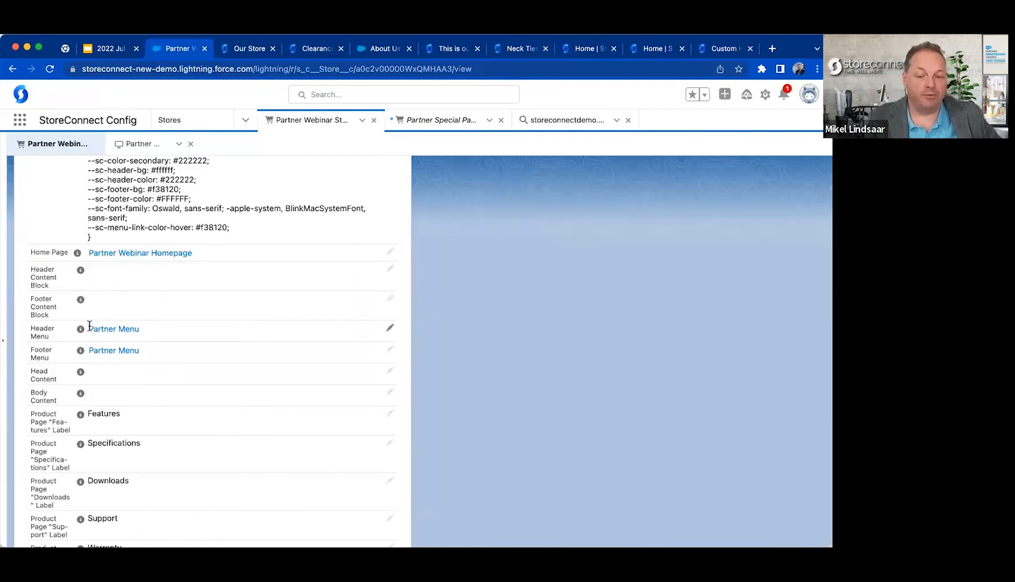
# Review the Header Menu, Footer Menu and Header Content Block fields on the store record.
pyautogui.moveTo(31, 324); pyautogui.dragTo(53, 357)
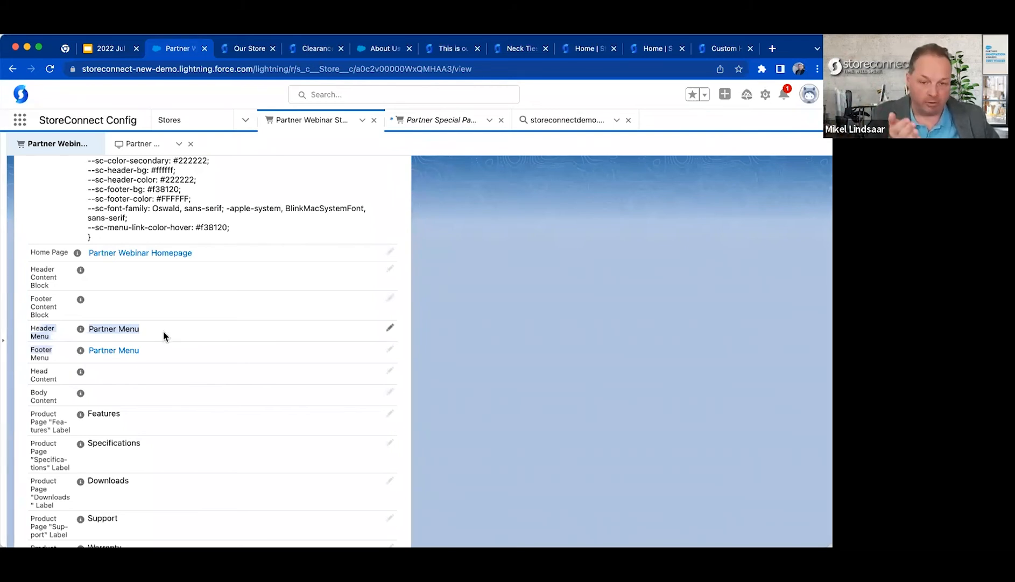
pyautogui.click(451, 347)
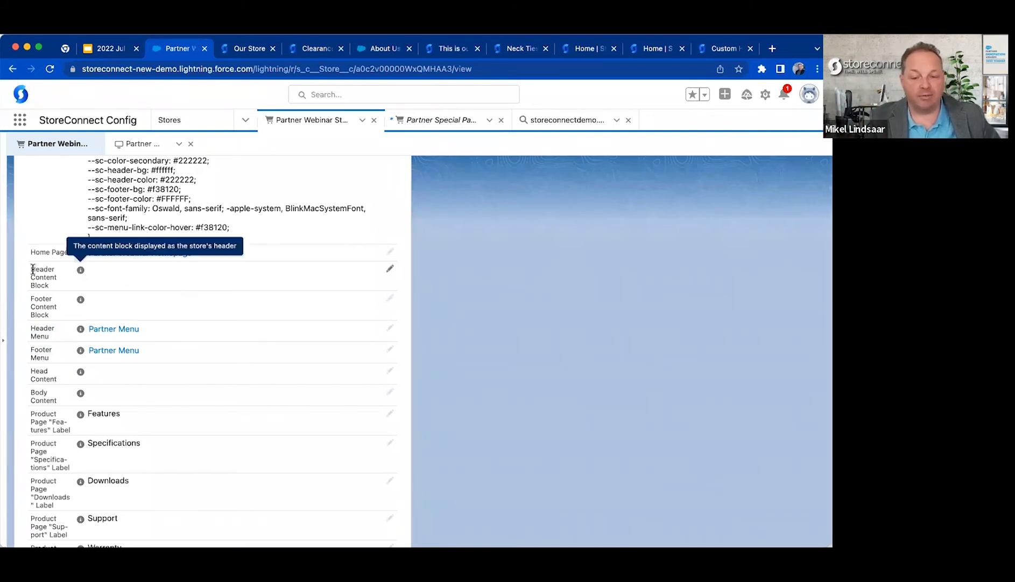
pyautogui.moveTo(33, 269); pyautogui.dragTo(45, 290)
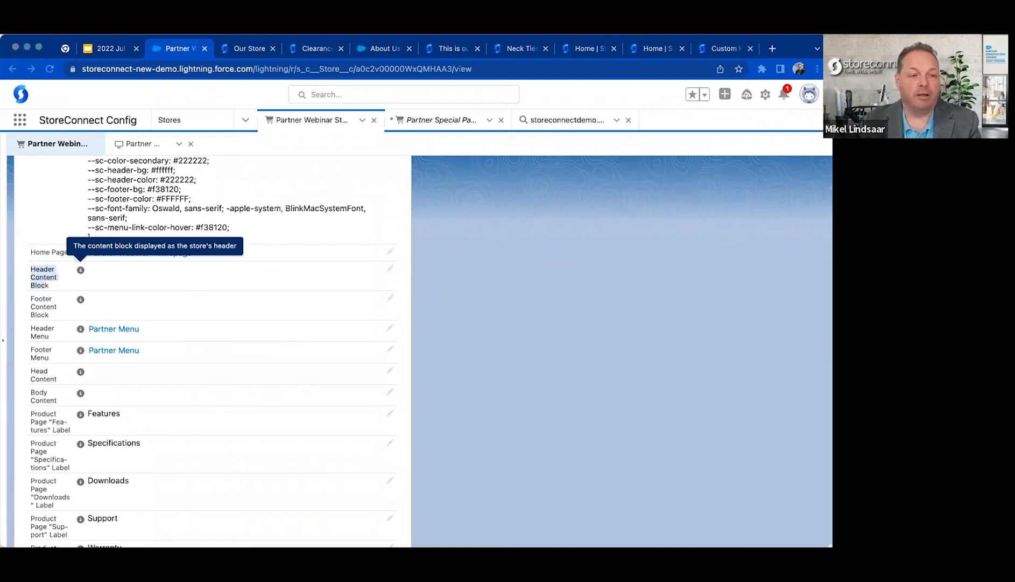
# Open the partner webinar storefront's home page and examine its header and footer menus.
pyautogui.click(465, 307)
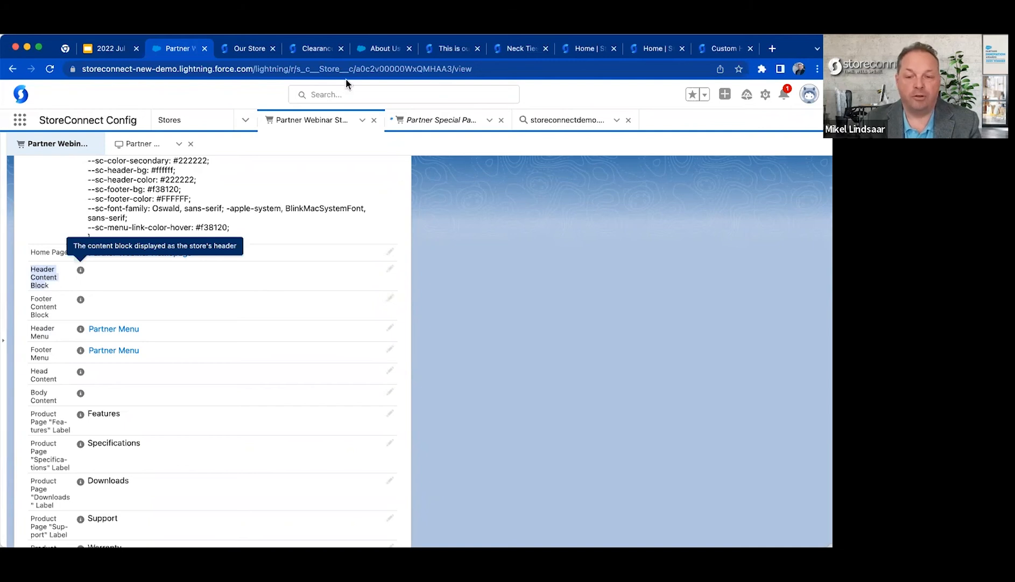
pyautogui.click(521, 48)
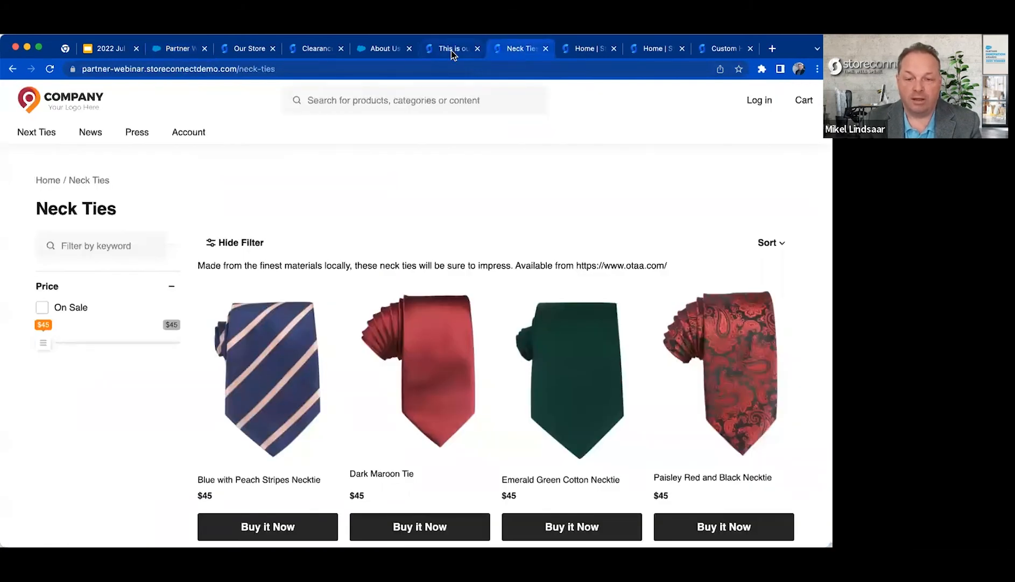
pyautogui.click(56, 102)
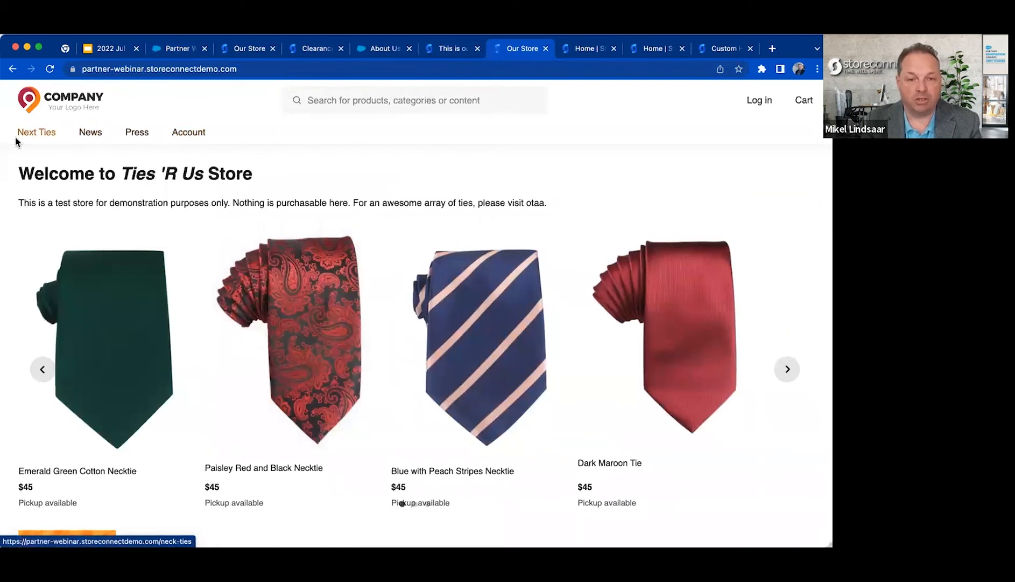
pyautogui.scroll(-7, 157, 347)
pyautogui.scroll(-15, 157, 347)
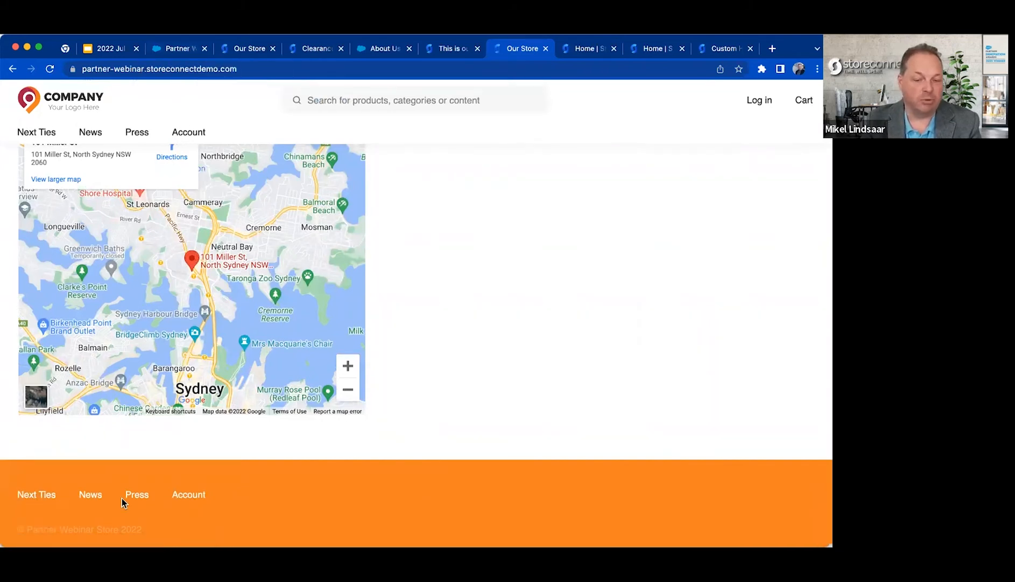
pyautogui.scroll(10, 151, 256)
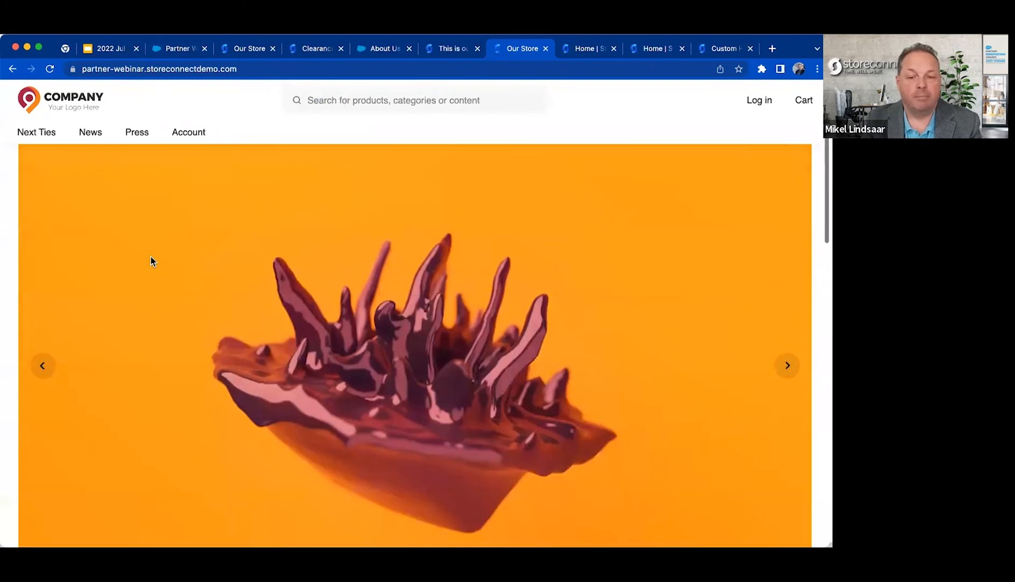
# Return to the Salesforce store record, clear the Header Menu field, save, and reload the record.
pyautogui.click(183, 51)
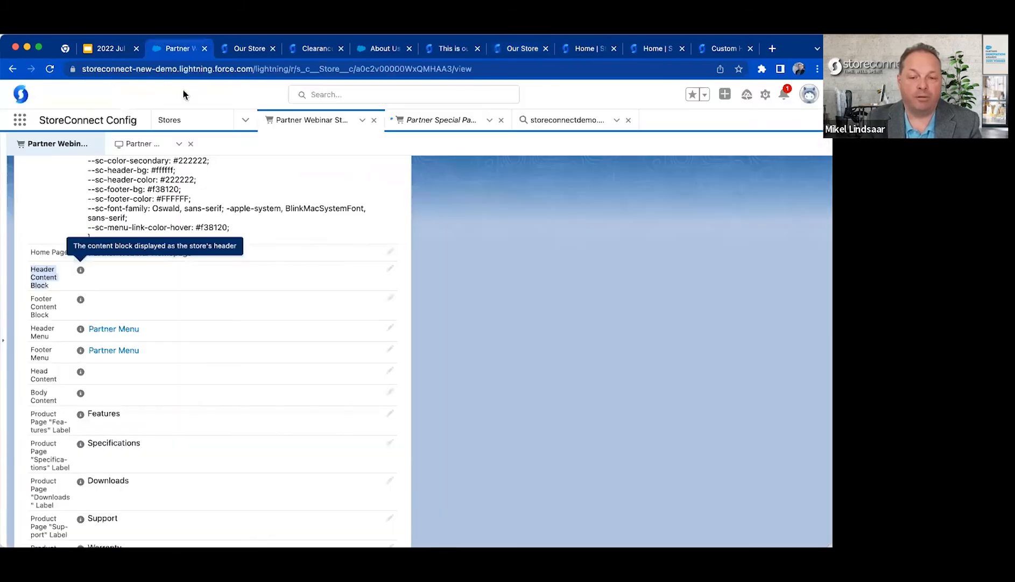
pyautogui.click(390, 327)
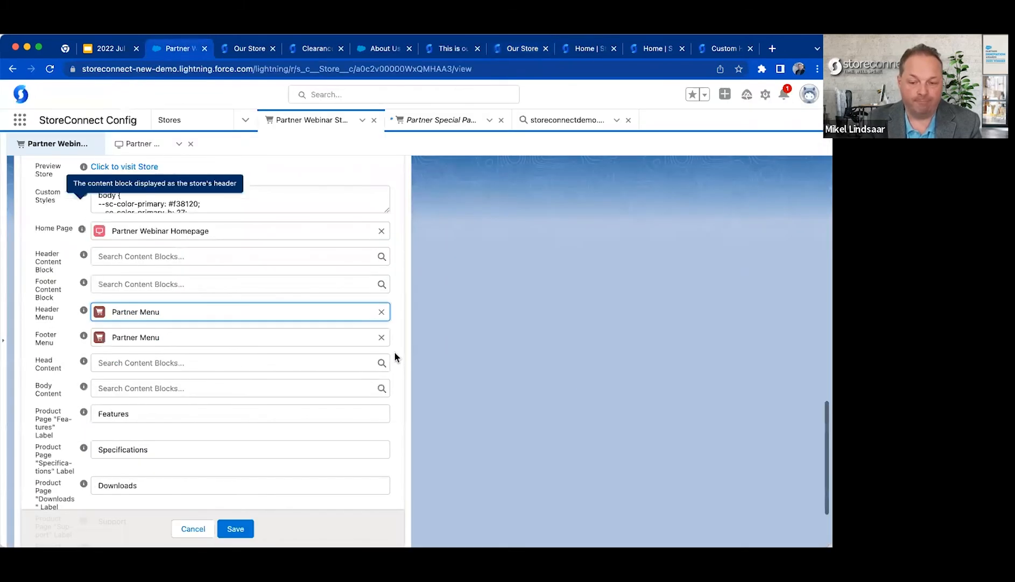
pyautogui.click(383, 311)
pyautogui.click(236, 528)
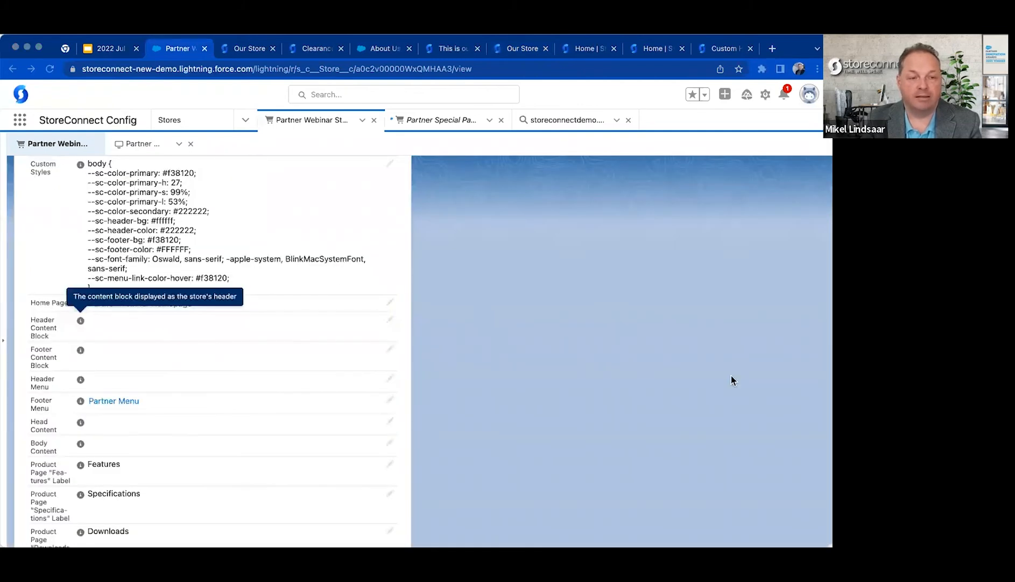
pyautogui.click(732, 376)
pyautogui.press('super+r')
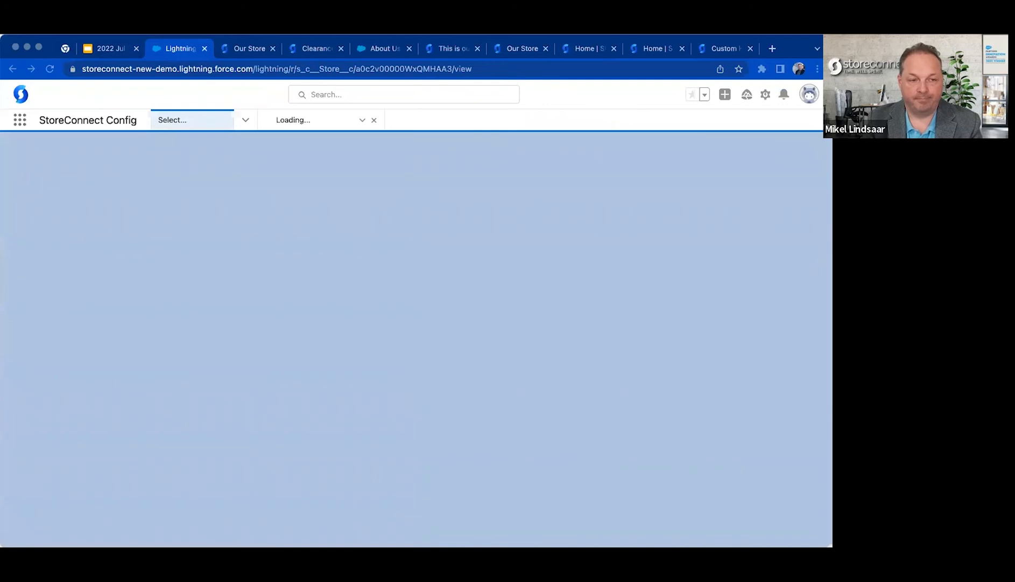
pyautogui.click(291, 69)
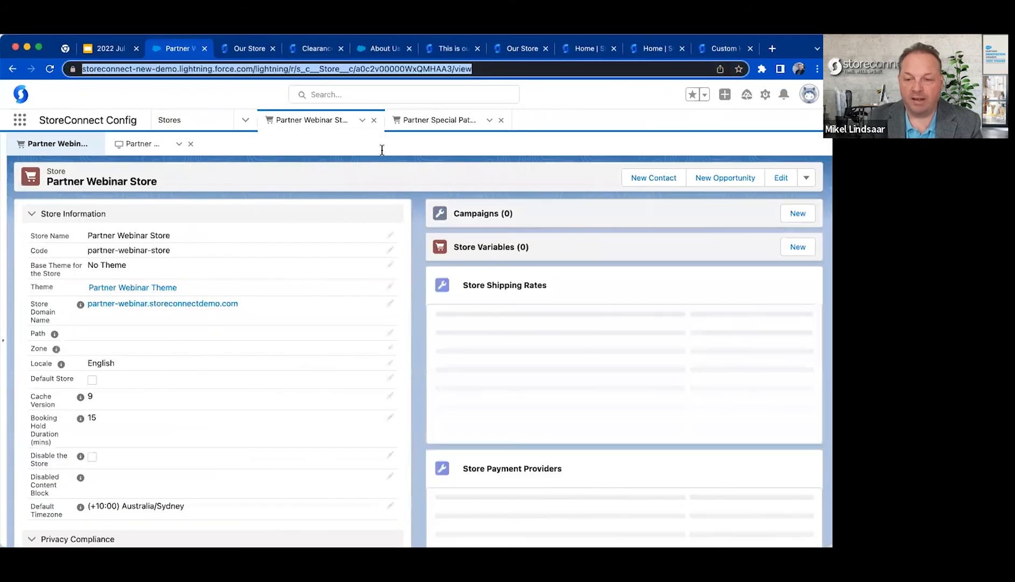
# Check the partner webinar storefront's header navigation and footer menu with the Header Menu field cleared.
pyautogui.click(531, 50)
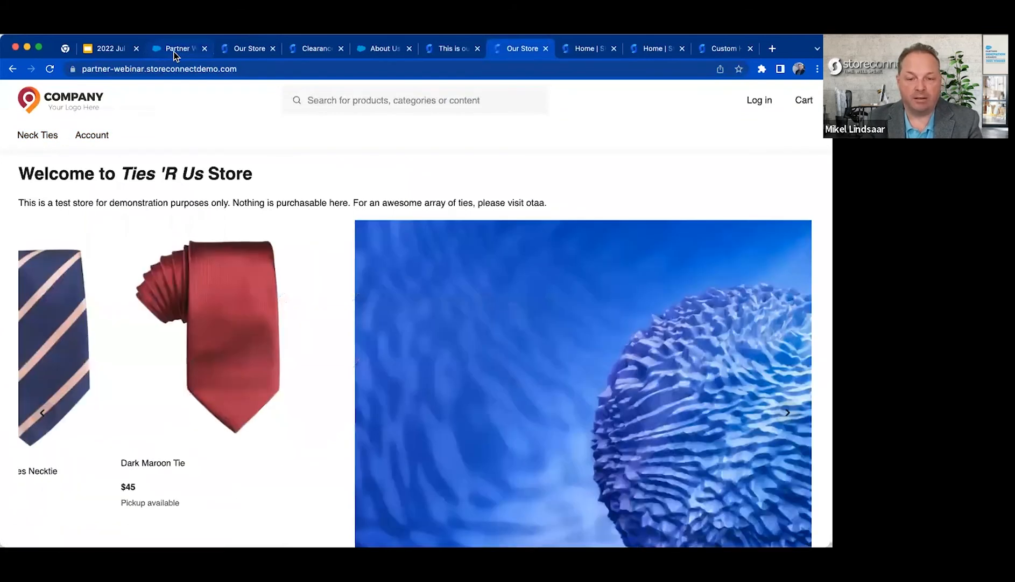
pyautogui.click(174, 51)
pyautogui.click(518, 50)
pyautogui.scroll(-15, 309, 329)
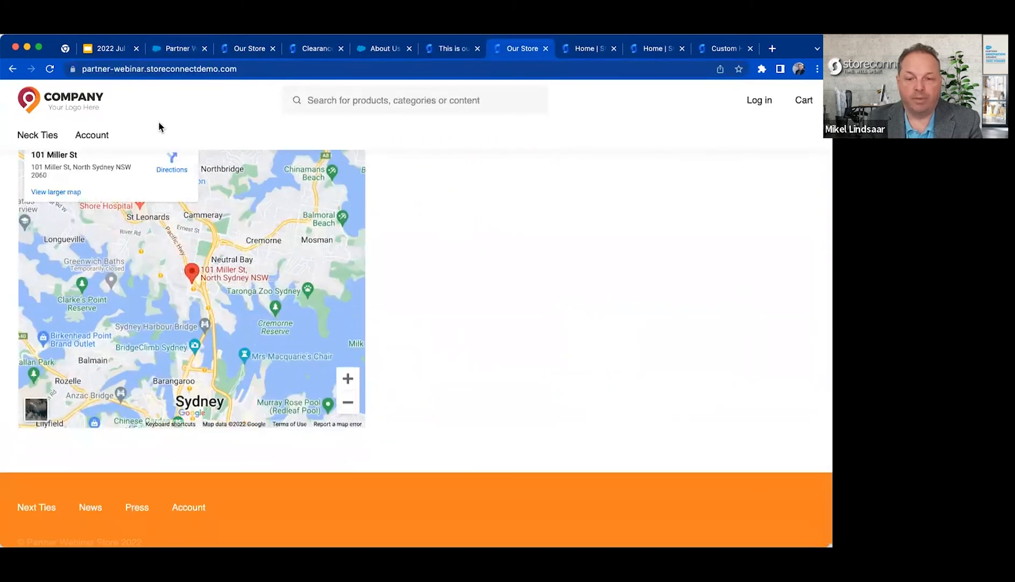
pyautogui.scroll(15, 164, 101)
pyautogui.click(174, 49)
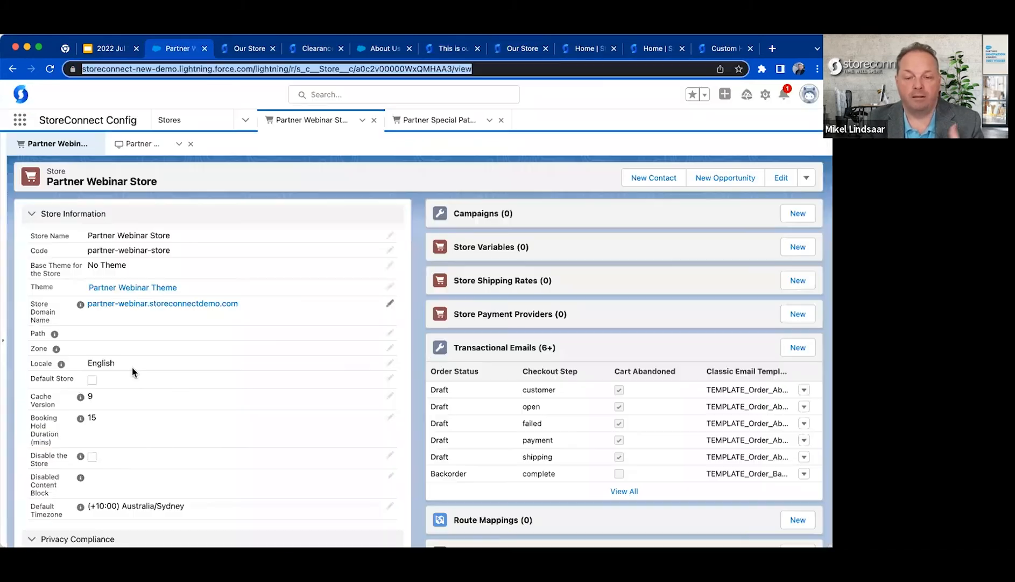
# Set the store's Header Menu to Partner Menu and save the record.
pyautogui.scroll(-15, 132, 370)
pyautogui.scroll(-10, 132, 370)
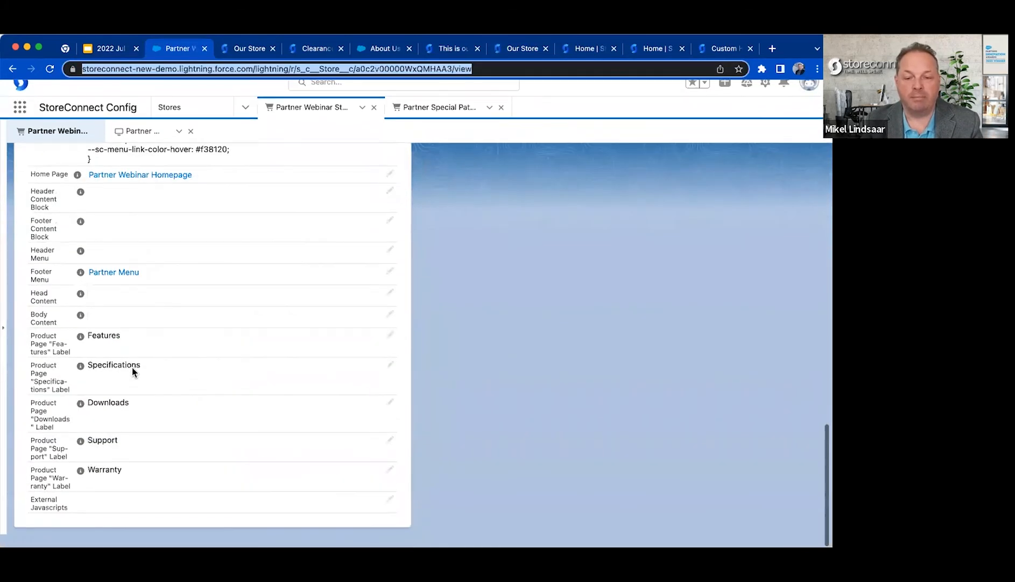
pyautogui.click(391, 264)
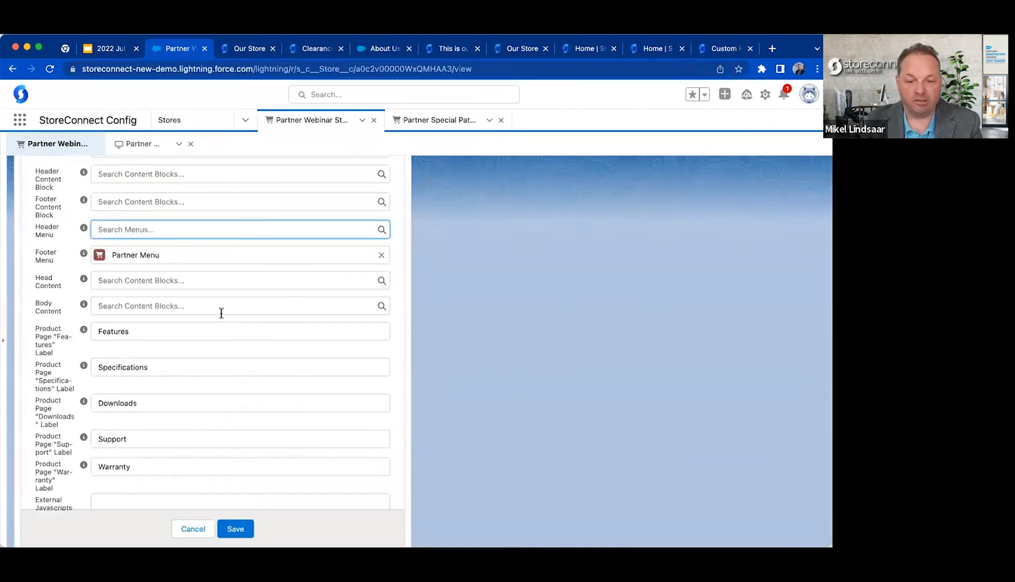
pyautogui.write('part')
pyautogui.press('BackSpace')
pyautogui.click(215, 281)
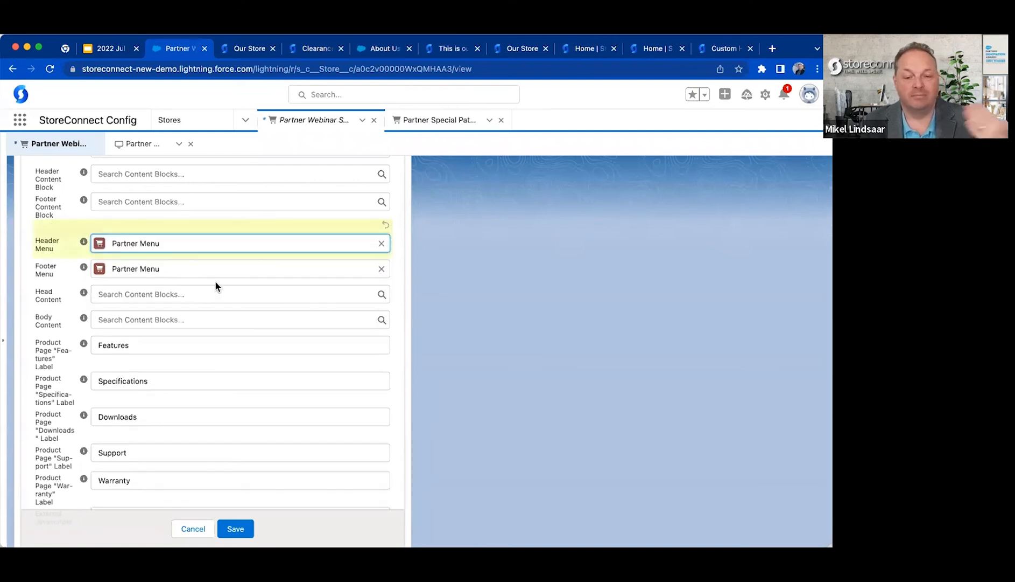
pyautogui.click(449, 398)
pyautogui.click(235, 528)
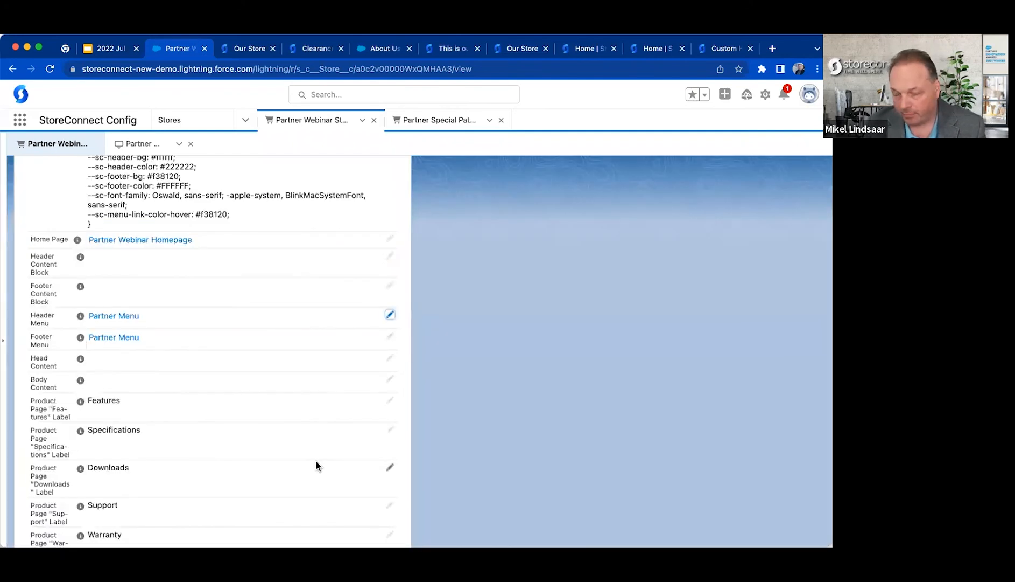
# Review the Head Content and Body Content fields on the store record.
pyautogui.scroll(-2, 330, 399)
pyautogui.moveTo(35, 305); pyautogui.dragTo(80, 485)
pyautogui.click(44, 306)
pyautogui.moveTo(63, 343); pyautogui.dragTo(27, 312)
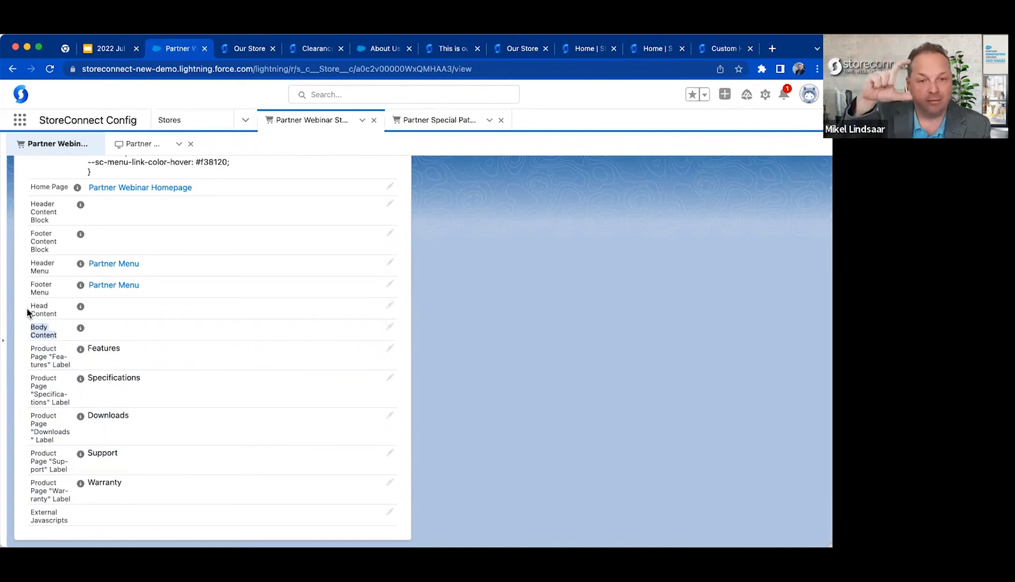
# Inspect the head and body elements of the partner webinar storefront's home page in the developer tools, and close the tools.
pyautogui.click(528, 48)
pyautogui.rightClick(485, 177)
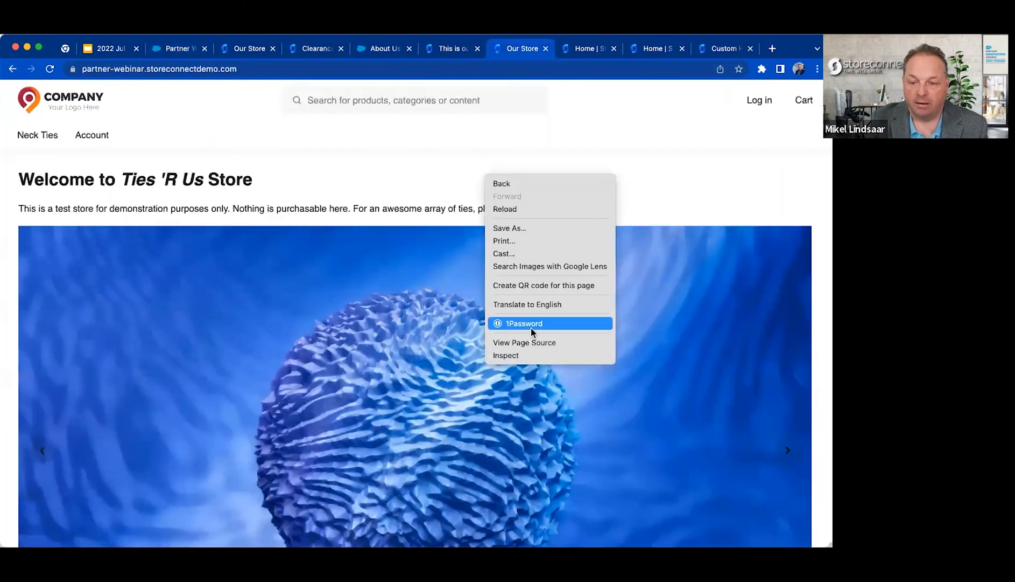
pyautogui.click(526, 355)
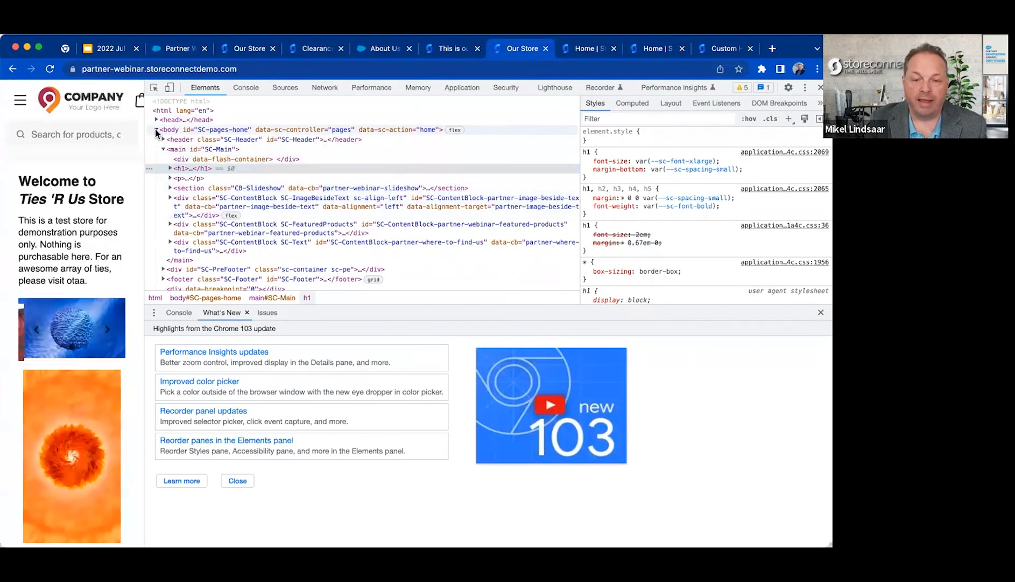
pyautogui.click(156, 129)
pyautogui.click(172, 120)
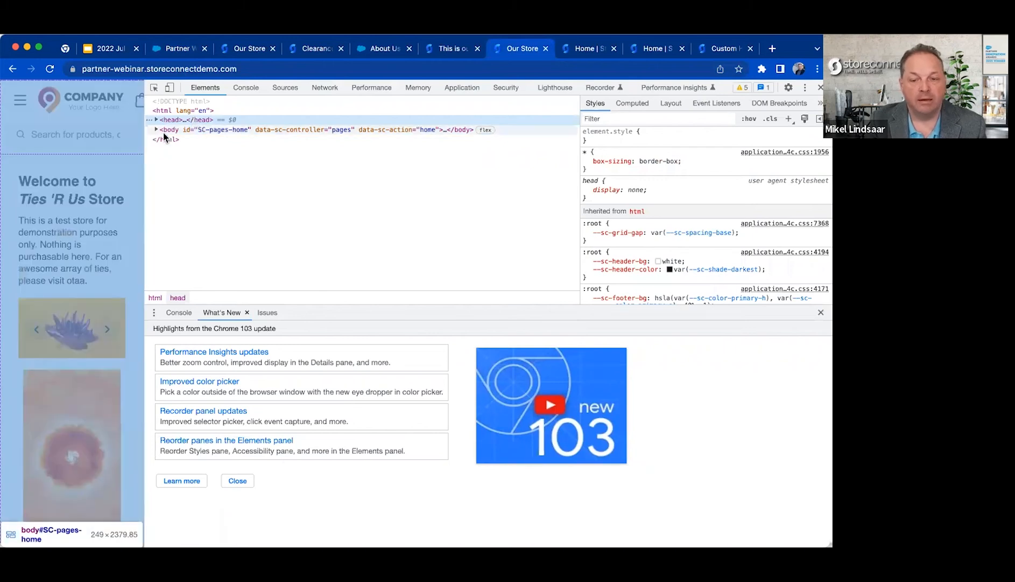
pyautogui.click(180, 130)
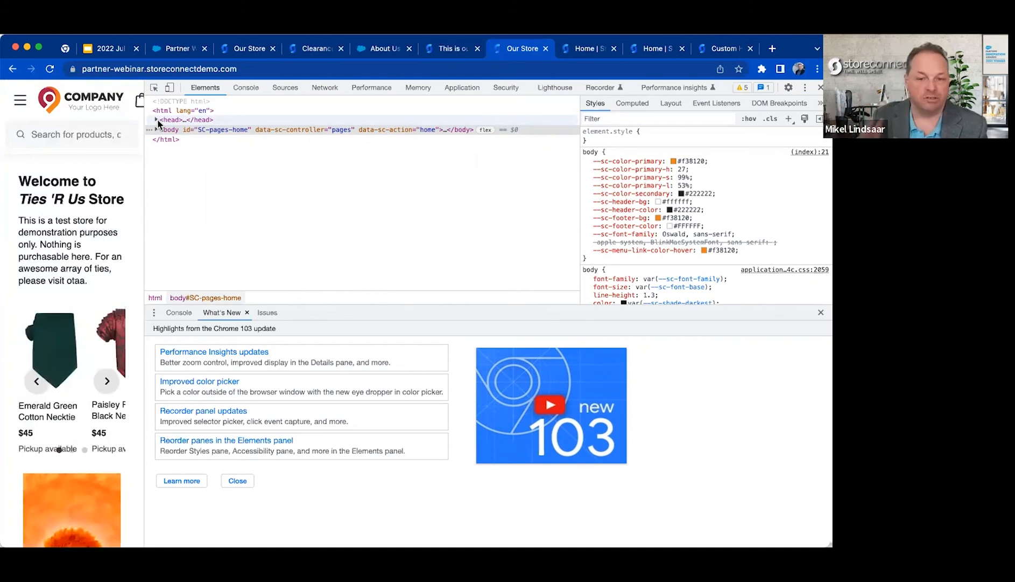
pyautogui.moveTo(145, 127); pyautogui.dragTo(428, 139)
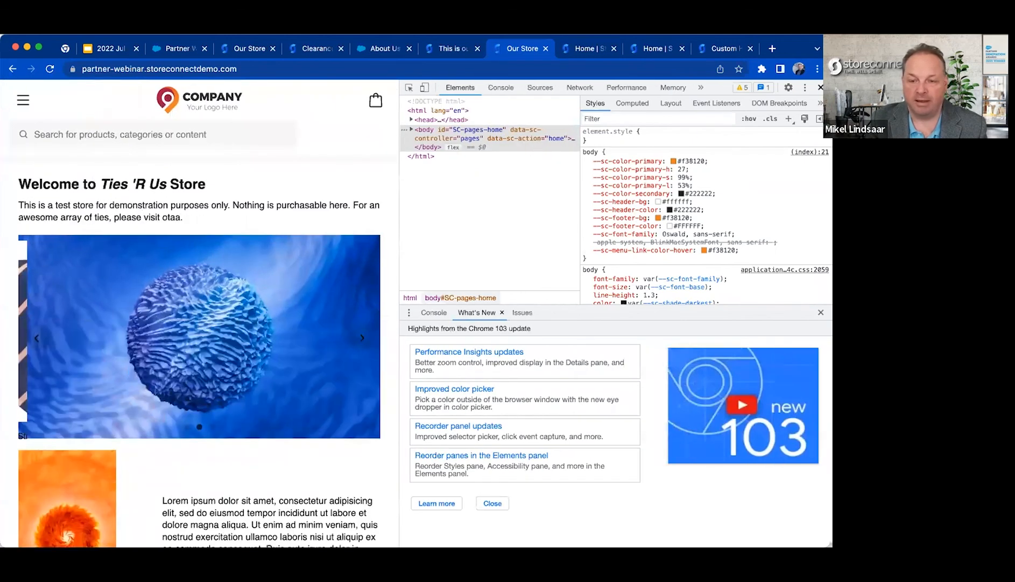
pyautogui.click(821, 87)
# Return to the Salesforce store record and review the product page label fields from Features through Warranty.
pyautogui.click(171, 49)
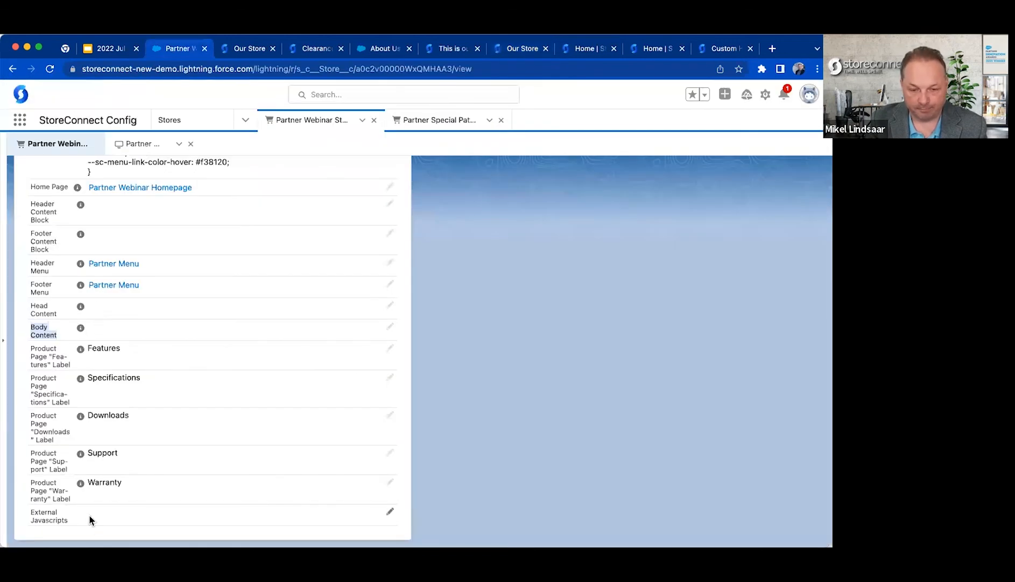
pyautogui.moveTo(28, 348); pyautogui.dragTo(409, 483)
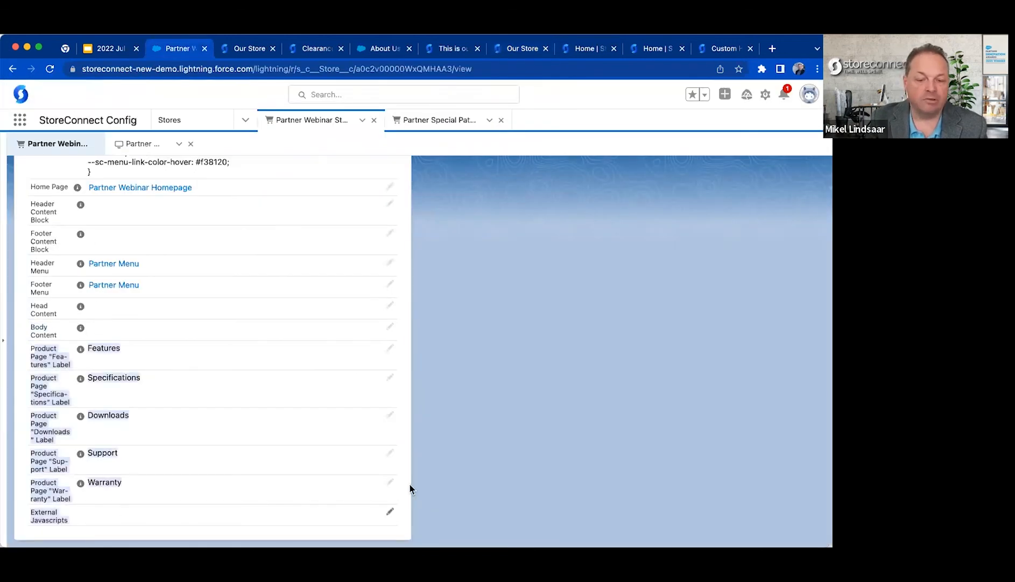
pyautogui.click(652, 457)
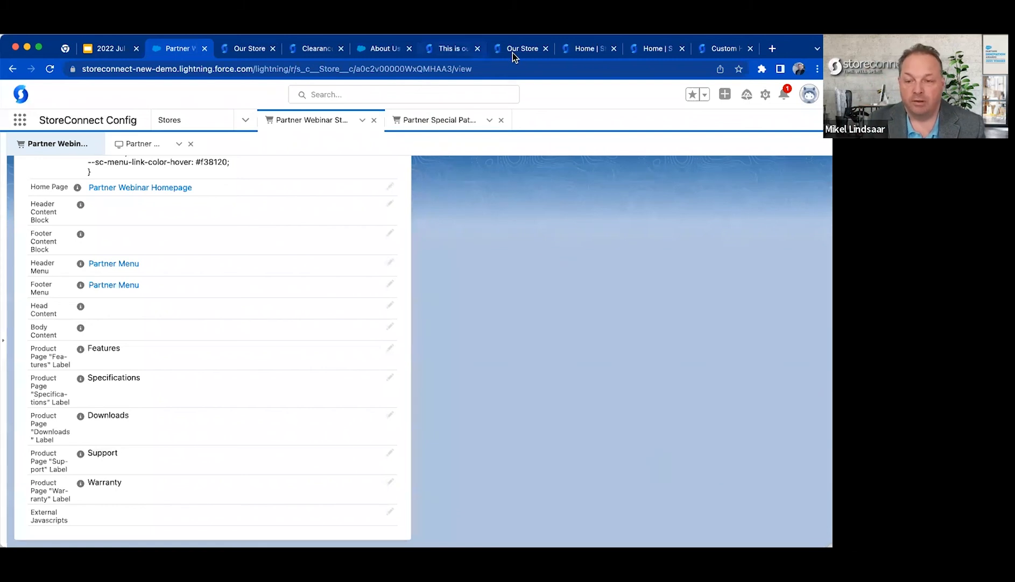
# Open the Bold Sport demo storefront at storeconnectdemo.com in a new browser tab.
pyautogui.click(722, 49)
pyautogui.click(589, 51)
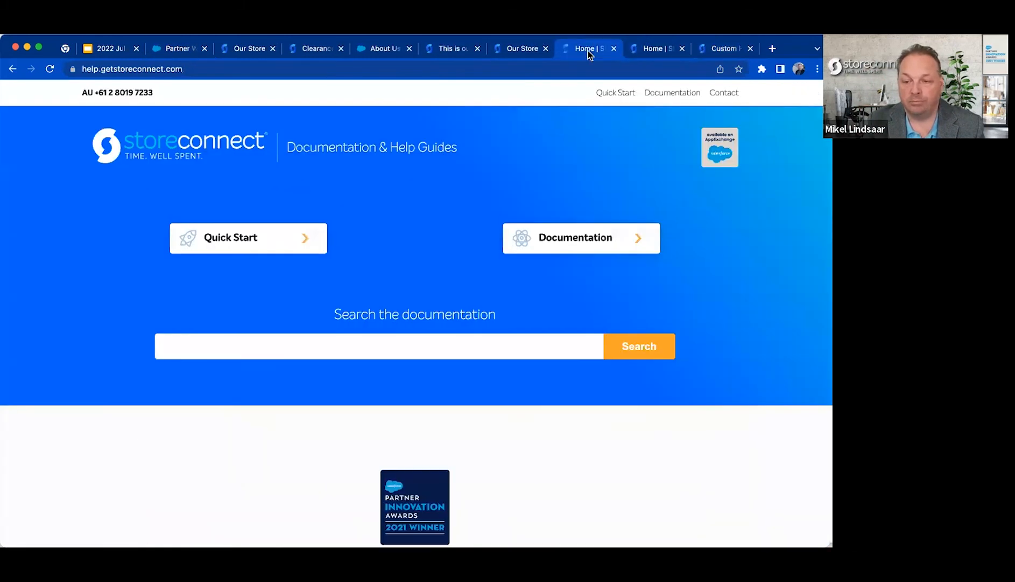
pyautogui.click(520, 48)
pyautogui.click(447, 48)
pyautogui.click(396, 47)
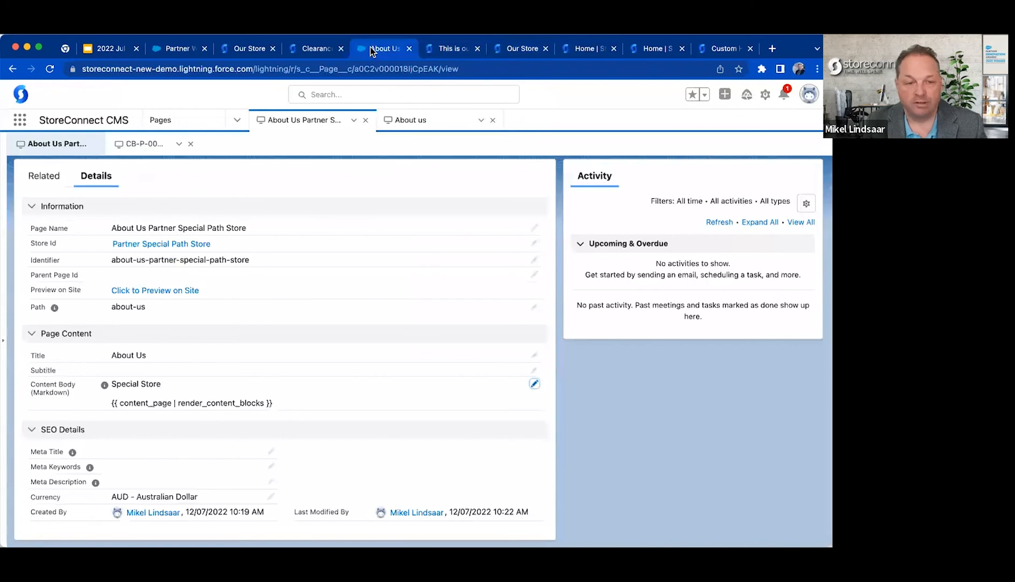
pyautogui.press('super+t')
pyautogui.write('bold')
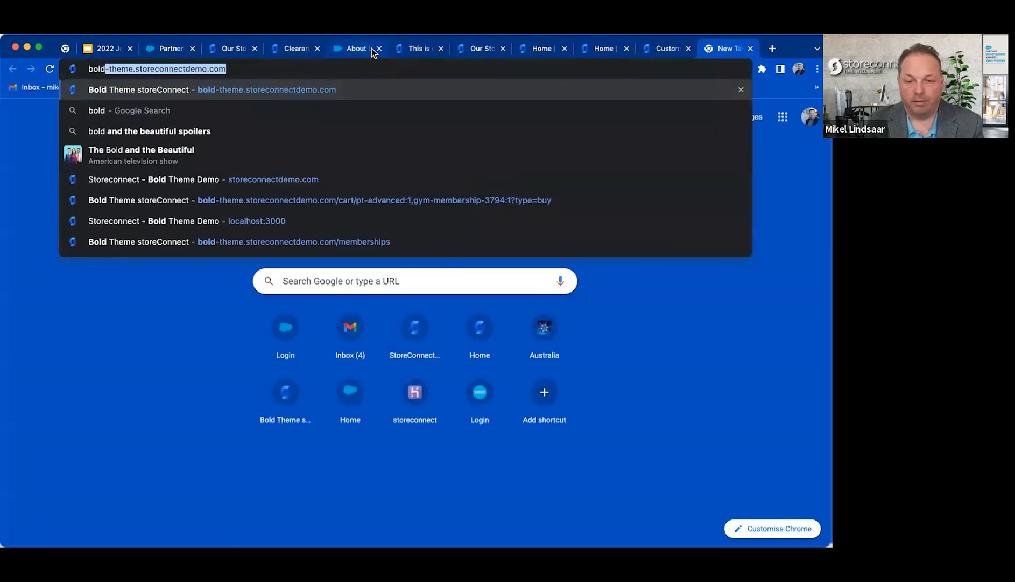
pyautogui.hotkey('shift', 'Right')
pyautogui.hotkey('shift', 'Right')
pyautogui.hotkey('shift', 'Right')
pyautogui.hotkey('shift', 'Right')
pyautogui.hotkey('shift', 'Right')
pyautogui.hotkey('shift', 'Right')
pyautogui.hotkey('shift', 'Right')
pyautogui.hotkey('shift', 'Right')
pyautogui.hotkey('shift', 'Right')
pyautogui.hotkey('shift', 'Right')
pyautogui.hotkey('shift', 'Right')
pyautogui.press('BackSpace')
pyautogui.press('Return')
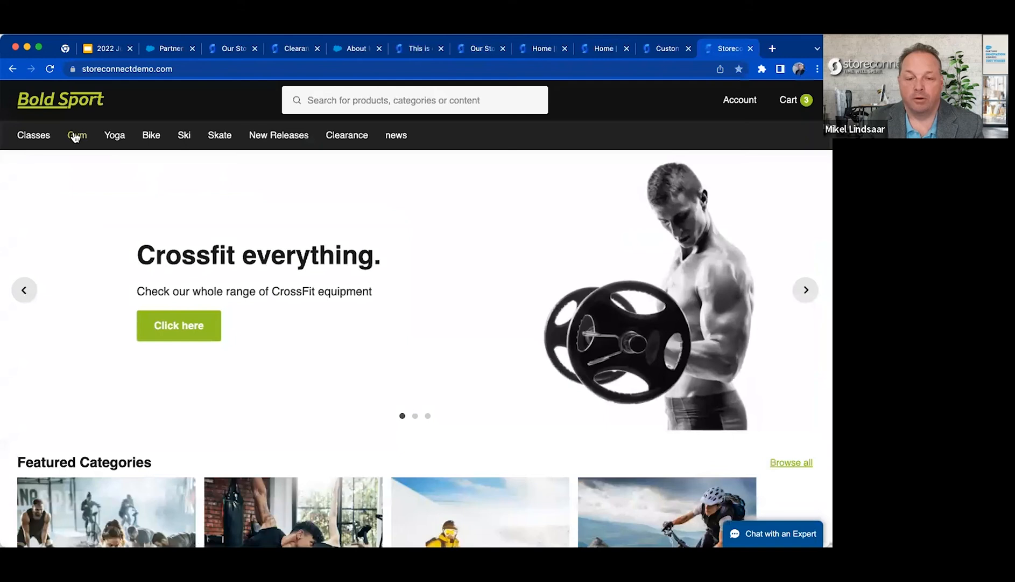
# Open the Liv Womens Connect Upright Saddle White product page from the storefront's Best Sellers and look it over.
pyautogui.moveTo(76, 139)
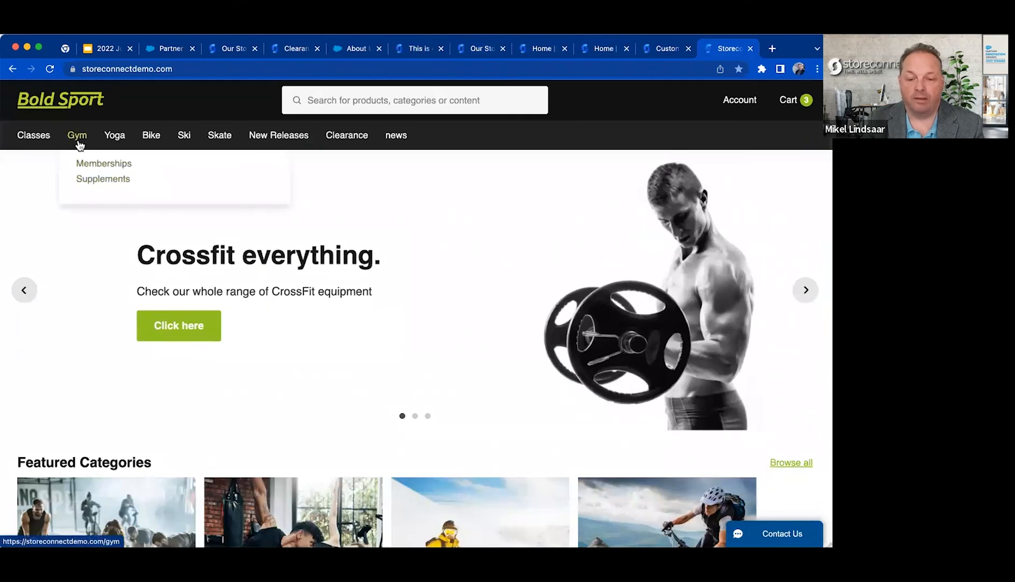
pyautogui.scroll(-10, 89, 361)
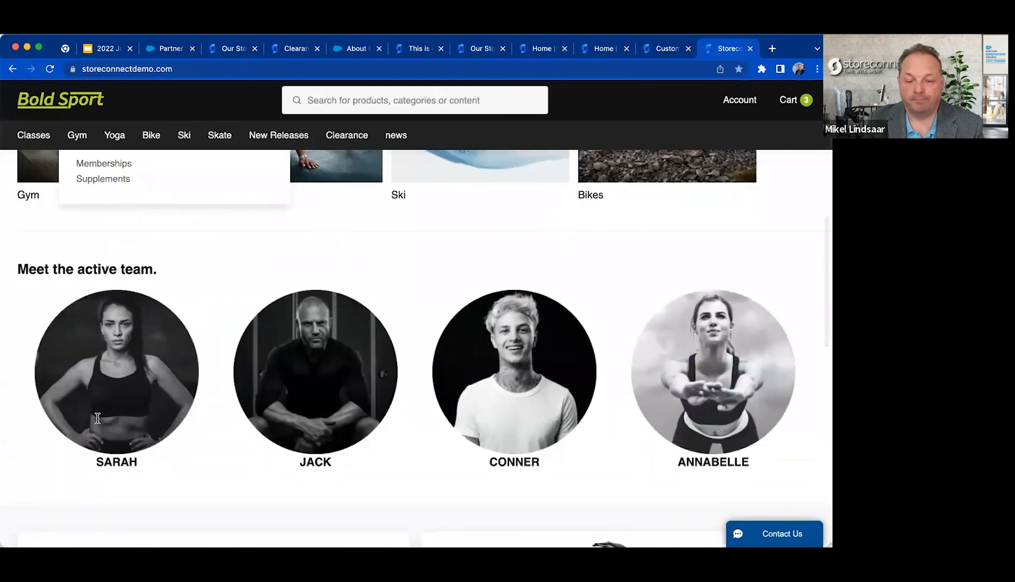
pyautogui.scroll(-4, 100, 462)
pyautogui.click(303, 348)
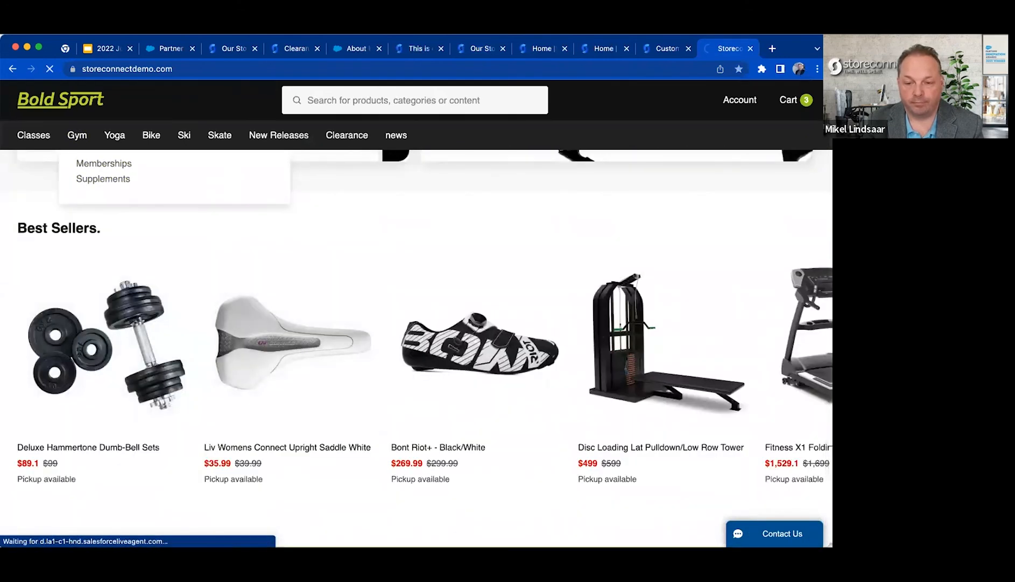
pyautogui.scroll(-2, 463, 441)
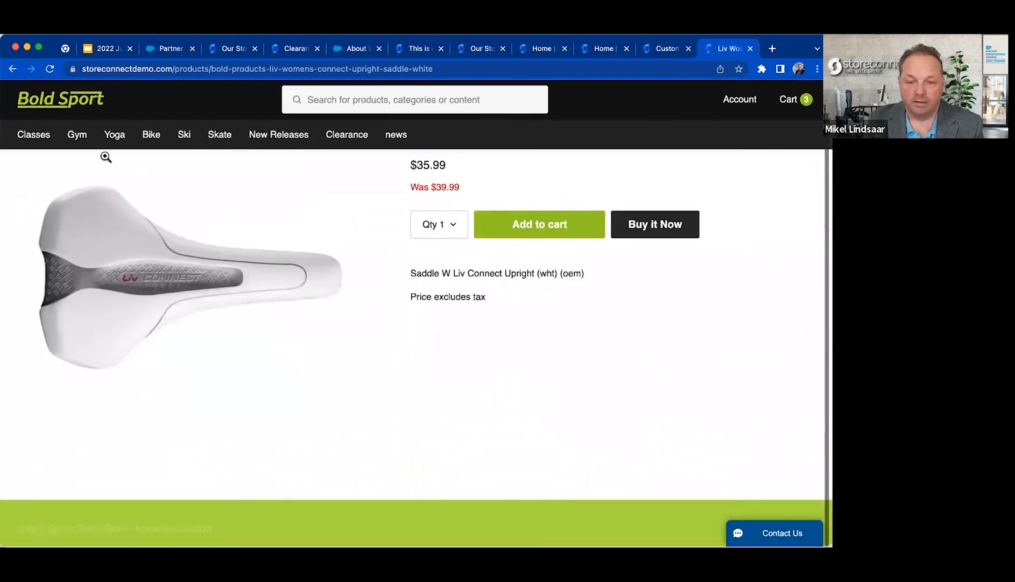
# Open the Best Sneakers product from the Gym category and examine the description, Warranty Details and Specifications sections on its page.
pyautogui.click(79, 135)
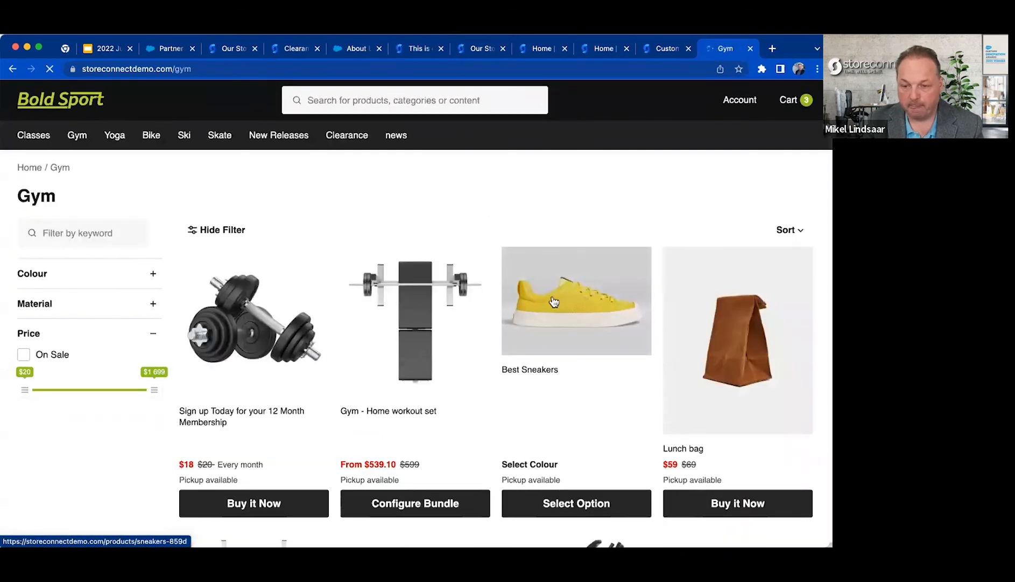
pyautogui.click(475, 426)
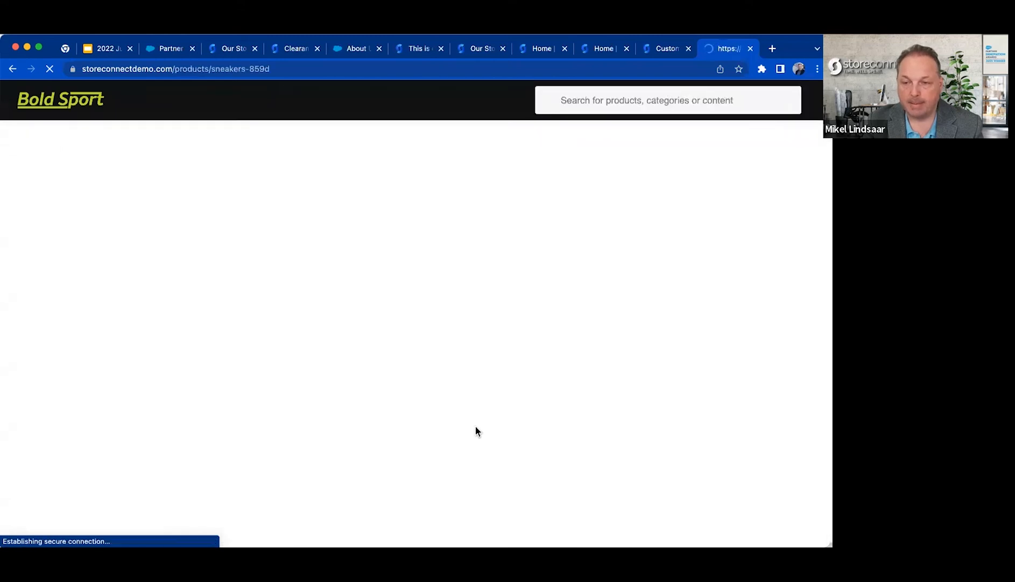
pyautogui.scroll(-8, 476, 426)
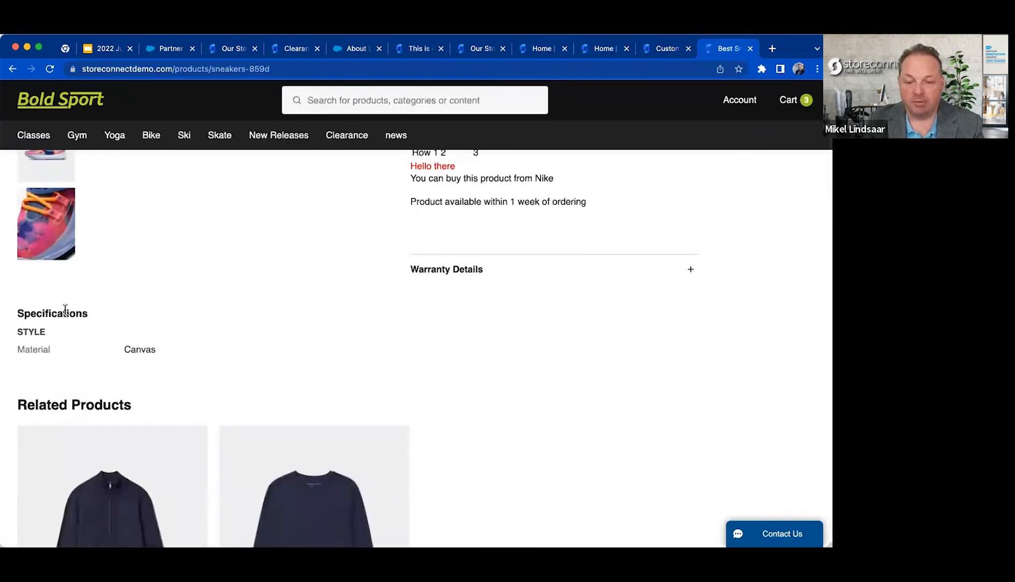
pyautogui.scroll(-2, 64, 311)
pyautogui.scroll(-4, 64, 310)
pyautogui.scroll(10, 65, 312)
pyautogui.scroll(-2, 65, 315)
pyautogui.scroll(1, 66, 316)
pyautogui.scroll(-3, 65, 316)
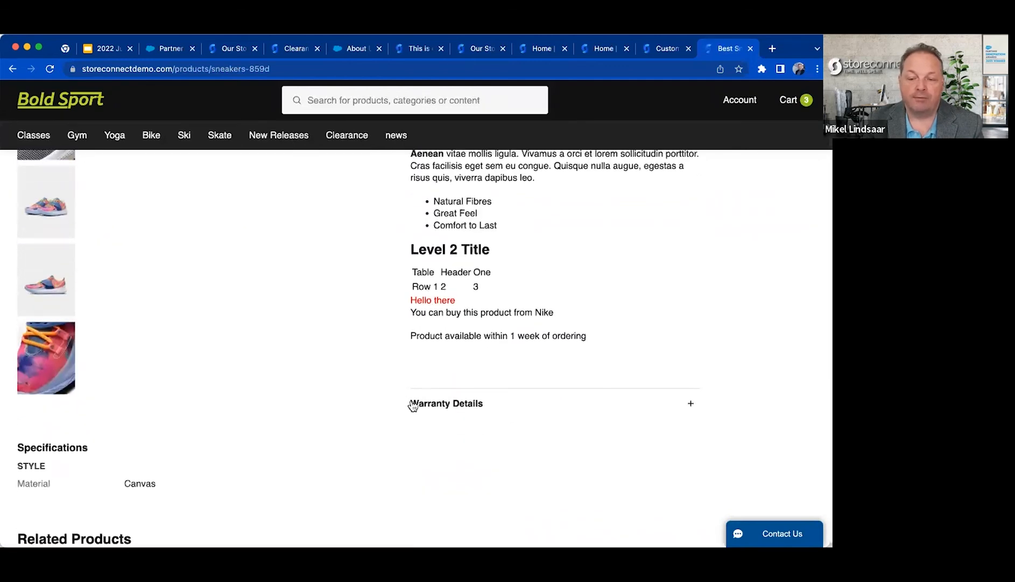
# Highlight the Warranty Details heading on the sneakers page, and close the enlarged product image.
pyautogui.moveTo(411, 408); pyautogui.dragTo(547, 407)
pyautogui.click(451, 404)
pyautogui.moveTo(451, 405); pyautogui.dragTo(505, 401)
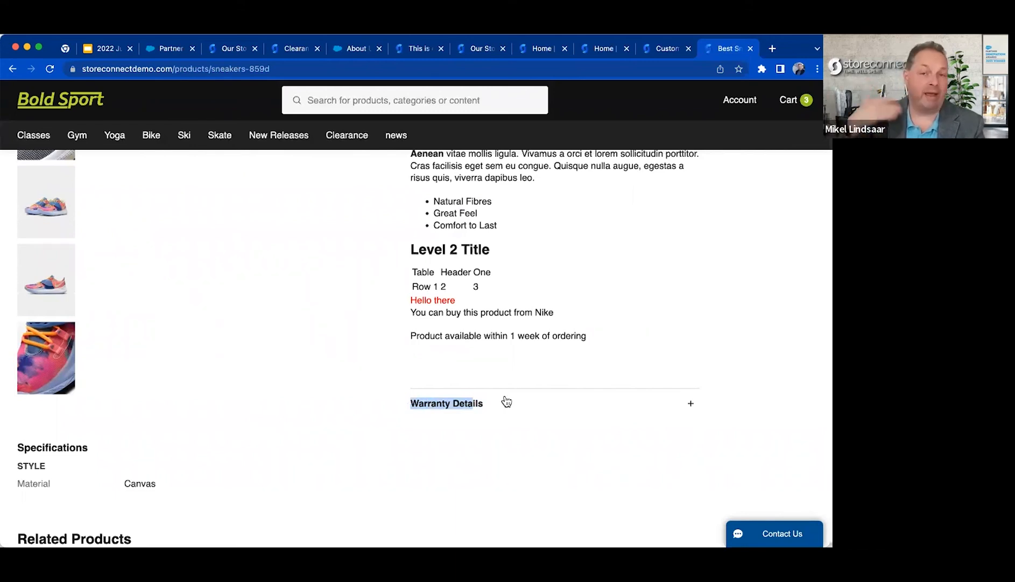
pyautogui.click(242, 320)
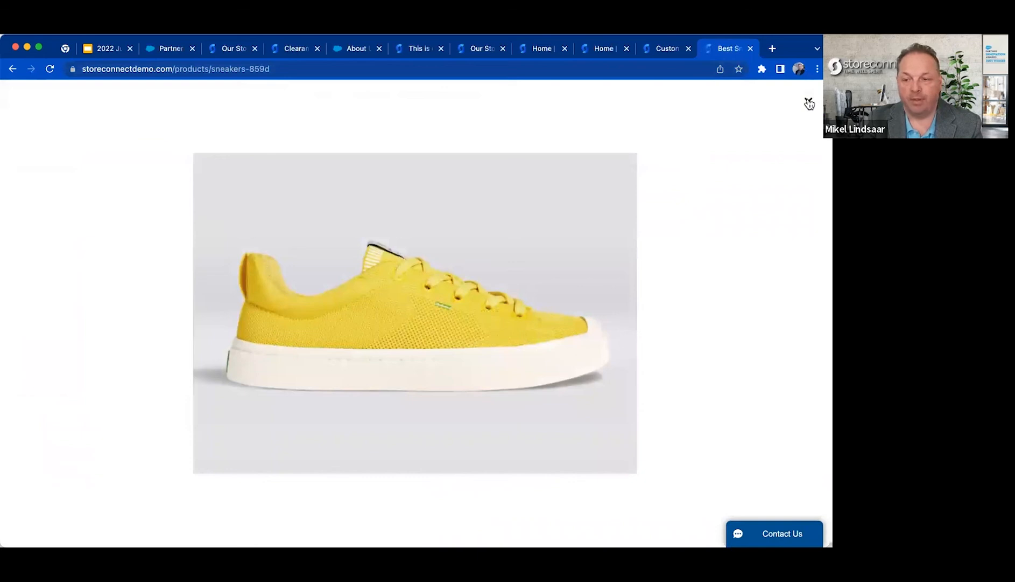
pyautogui.click(810, 103)
# Return to the Partner Webinar Store record in Salesforce and view its store information and related lists.
pyautogui.click(167, 49)
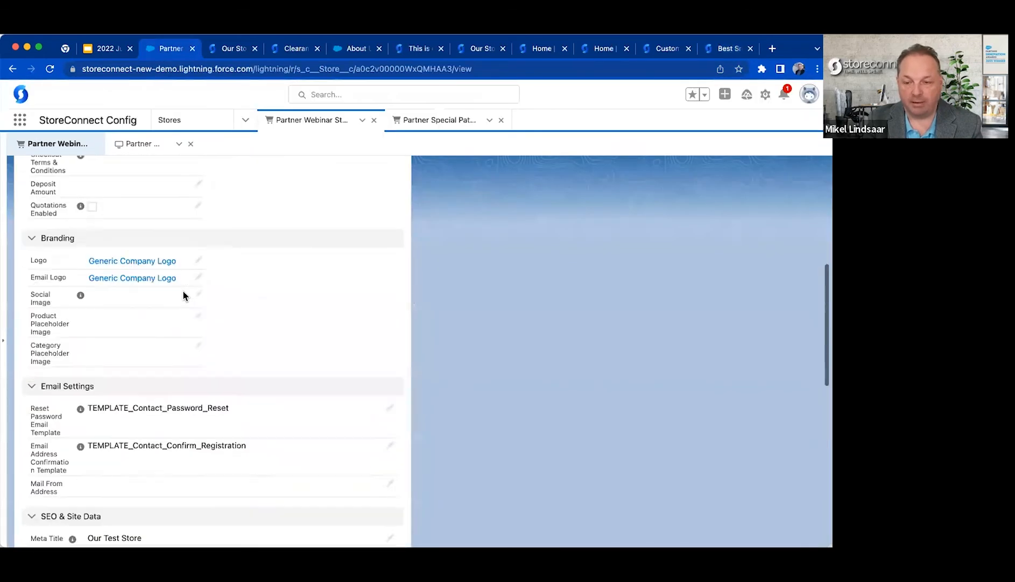
pyautogui.scroll(15, 182, 290)
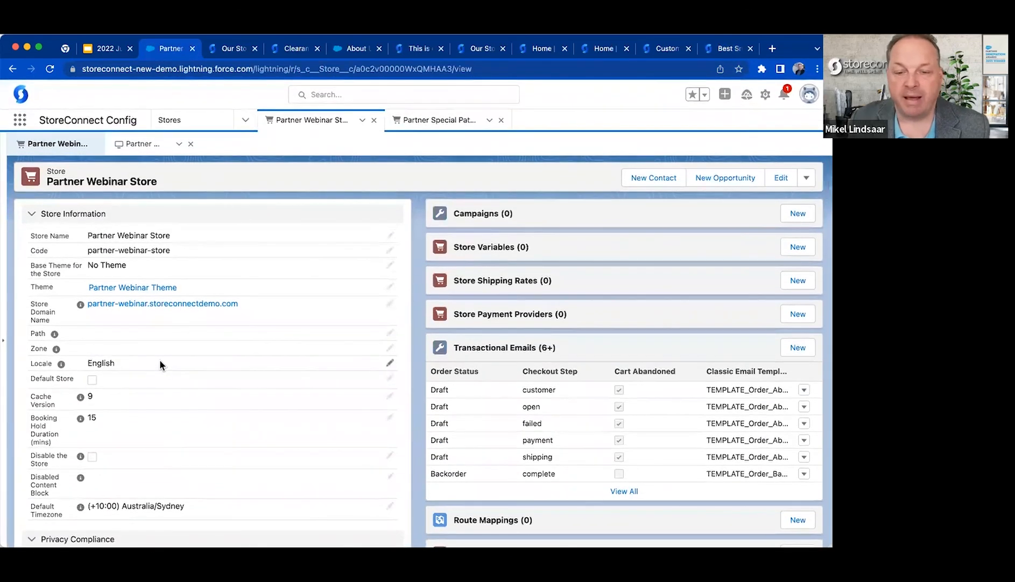
pyautogui.scroll(-7, 160, 360)
pyautogui.scroll(8, 157, 358)
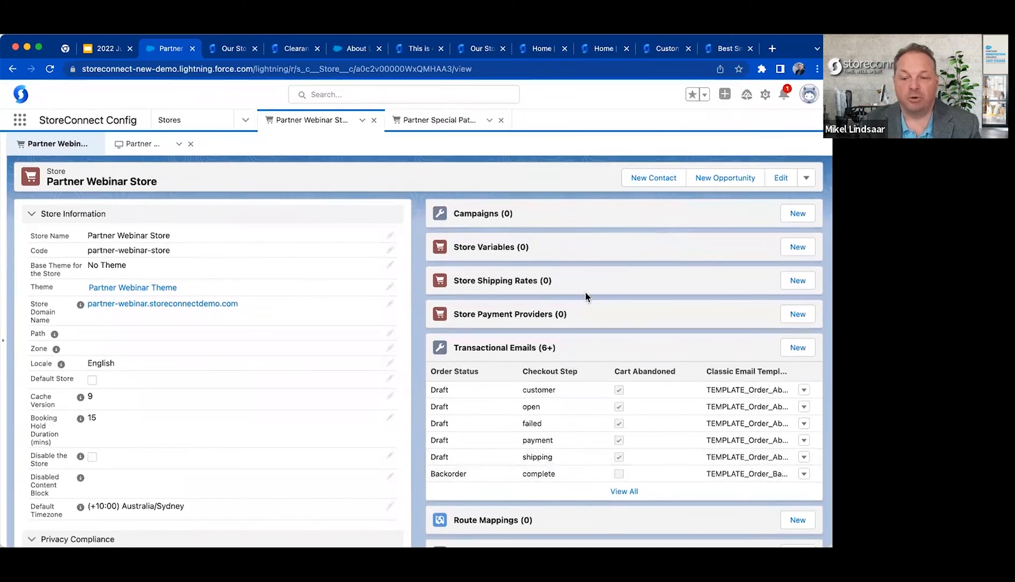
# Start a new store campaign for the Partner Webinar Store and name it "Newsletter Sign Up".
pyautogui.click(786, 216)
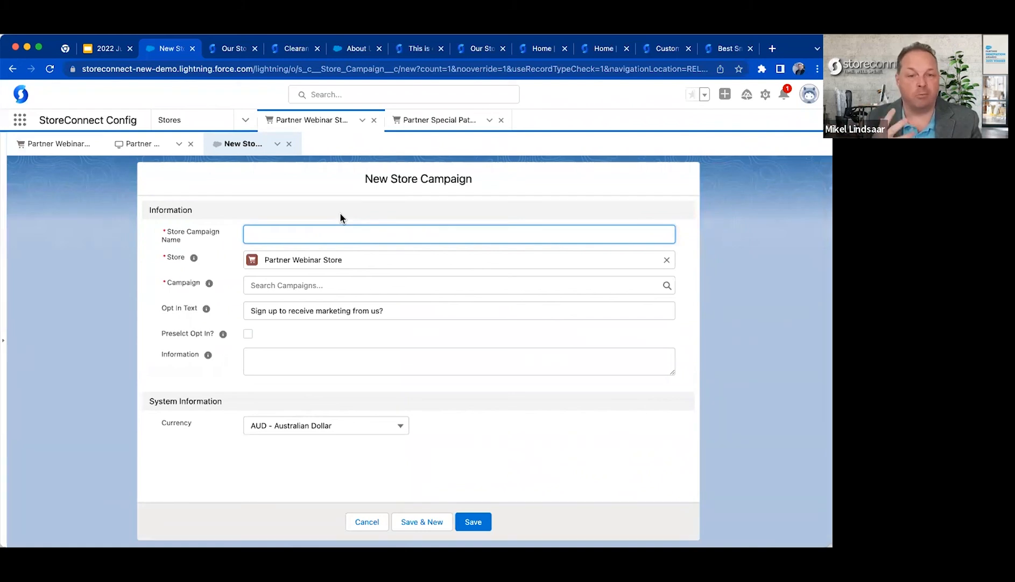
pyautogui.write('Newsletter Sign Up')
pyautogui.press('Tab')
pyautogui.press('Tab')
pyautogui.press('Tab')
pyautogui.press('Tab')
pyautogui.press('Tab')
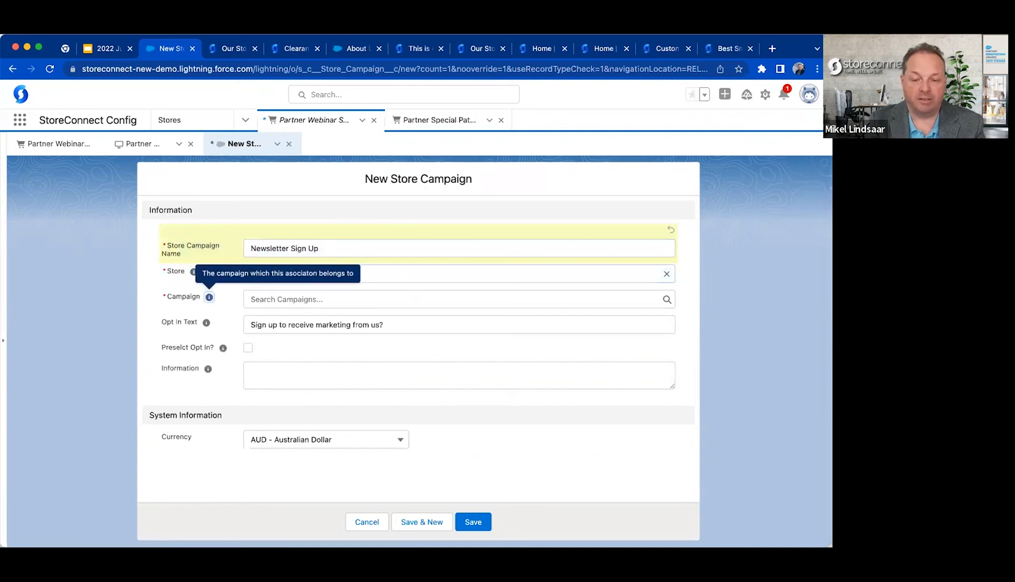
# Create a new campaign named "Newsletter" with the start date 12/07/2022 for the store campaign's Campaign field, and save it.
pyautogui.click(304, 355)
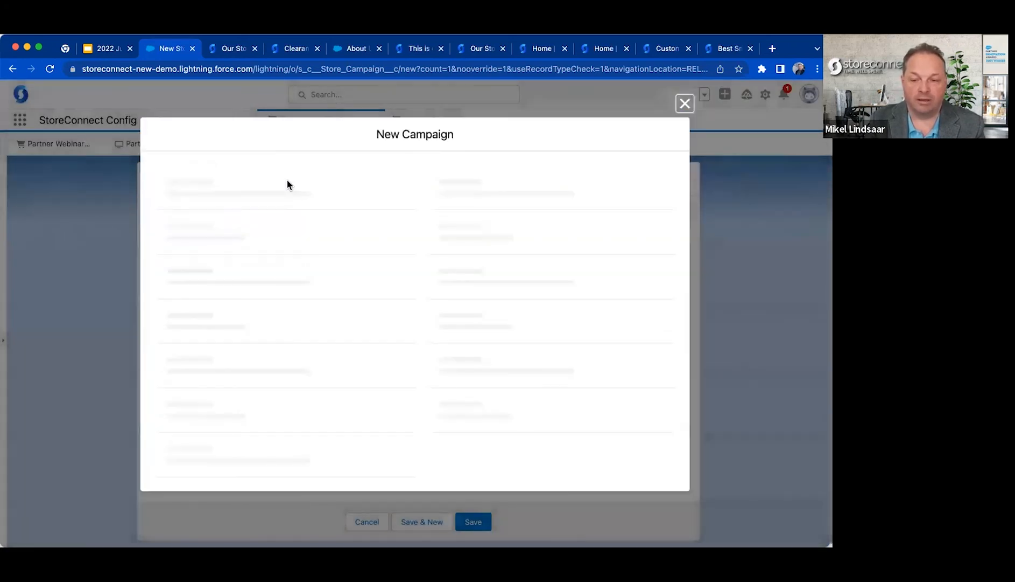
pyautogui.click(305, 215)
pyautogui.write('Newsletter')
pyautogui.click(688, 305)
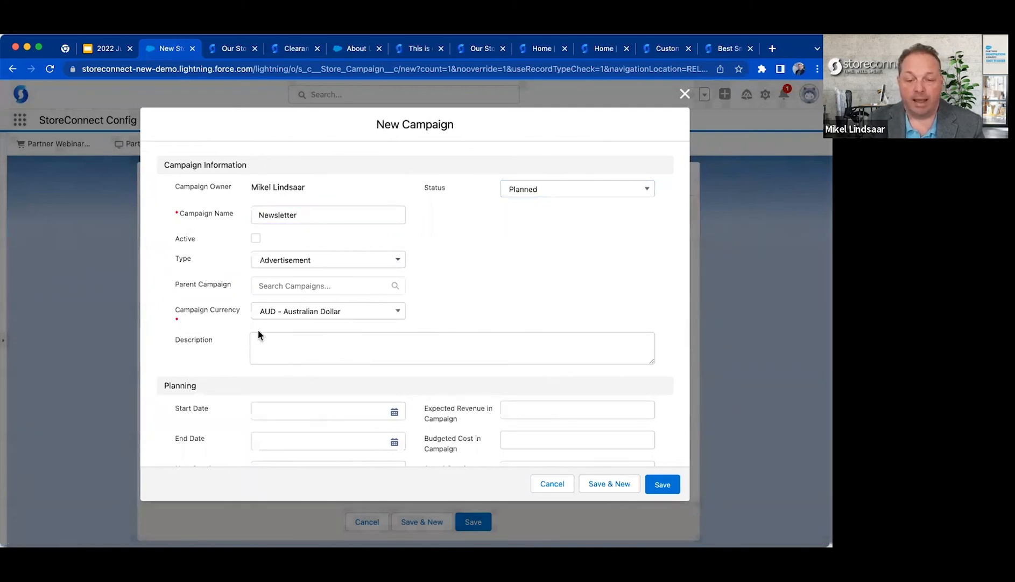
pyautogui.click(361, 413)
pyautogui.click(310, 299)
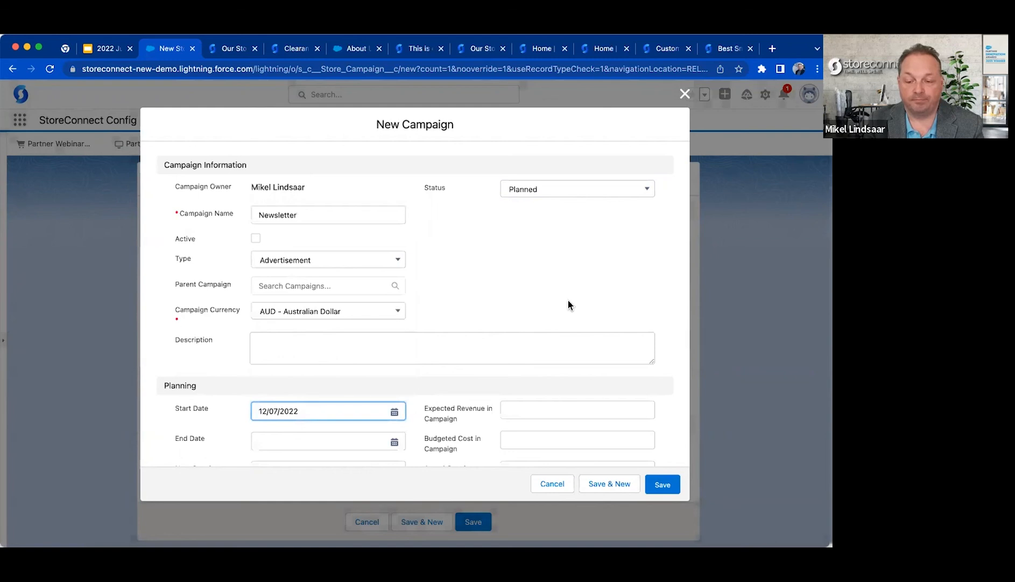
pyautogui.scroll(-3, 568, 305)
pyautogui.click(663, 484)
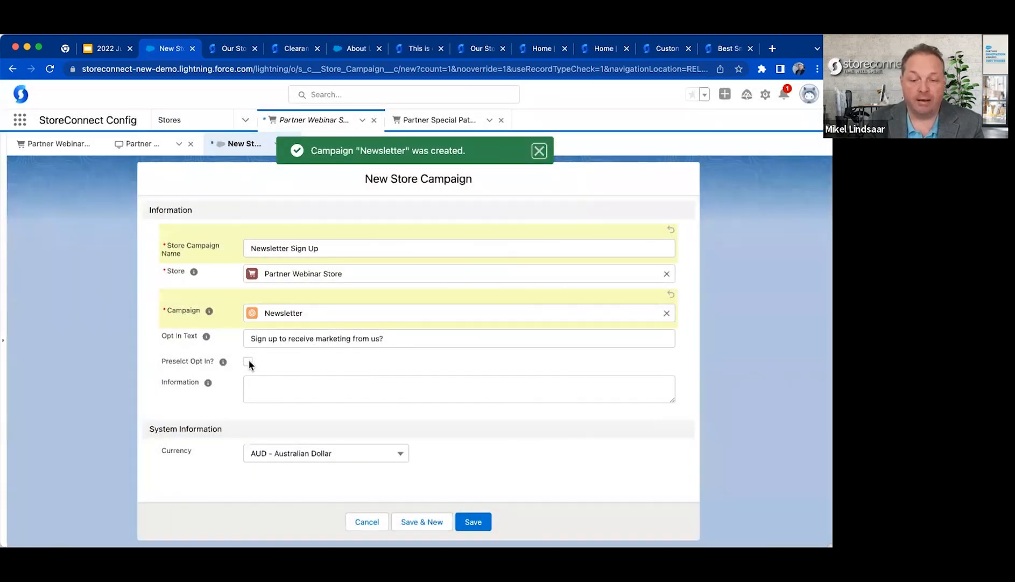
# Set the Information to "We don't sell your data, please sign up for special offers etc.", save the store campaign, and return to the store record.
pyautogui.click(280, 340)
pyautogui.moveTo(392, 338); pyautogui.dragTo(222, 344)
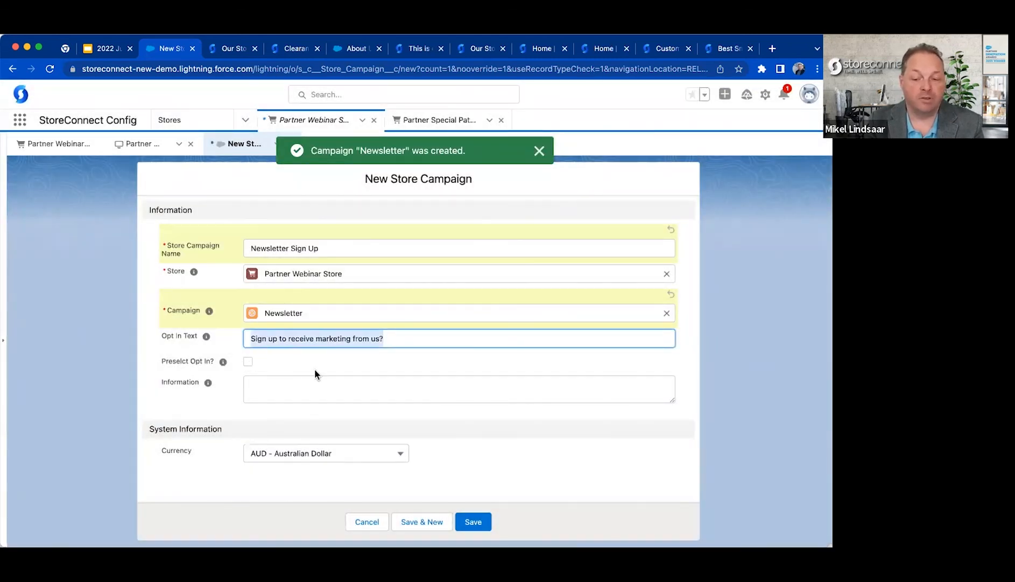
pyautogui.click(284, 353)
pyautogui.click(247, 362)
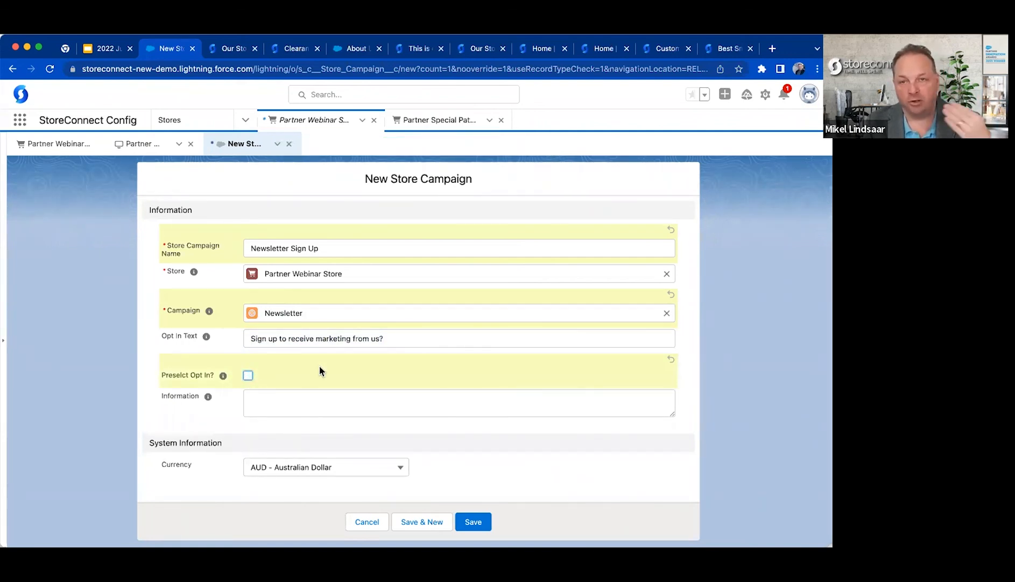
pyautogui.click(277, 393)
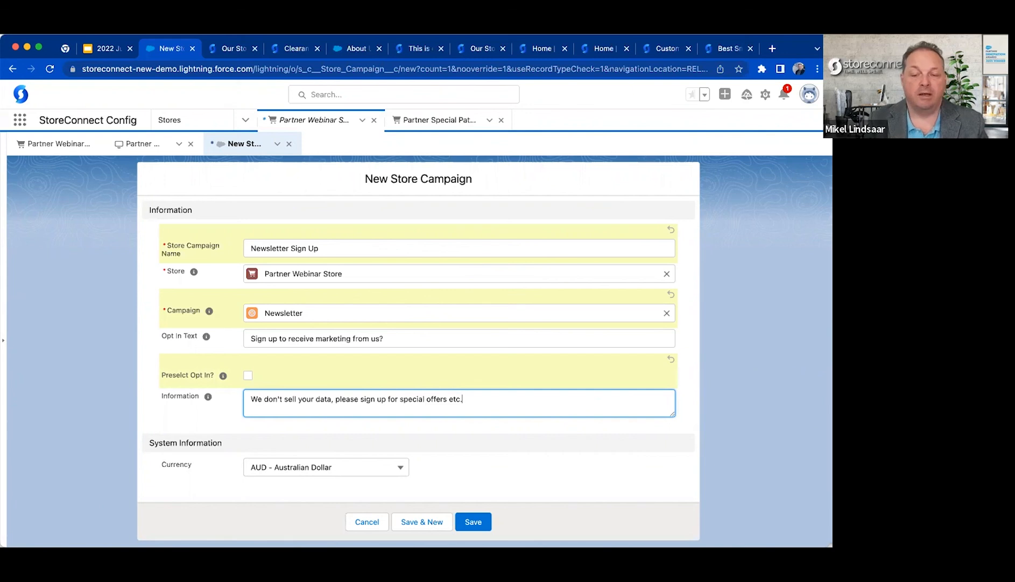
pyautogui.click(472, 522)
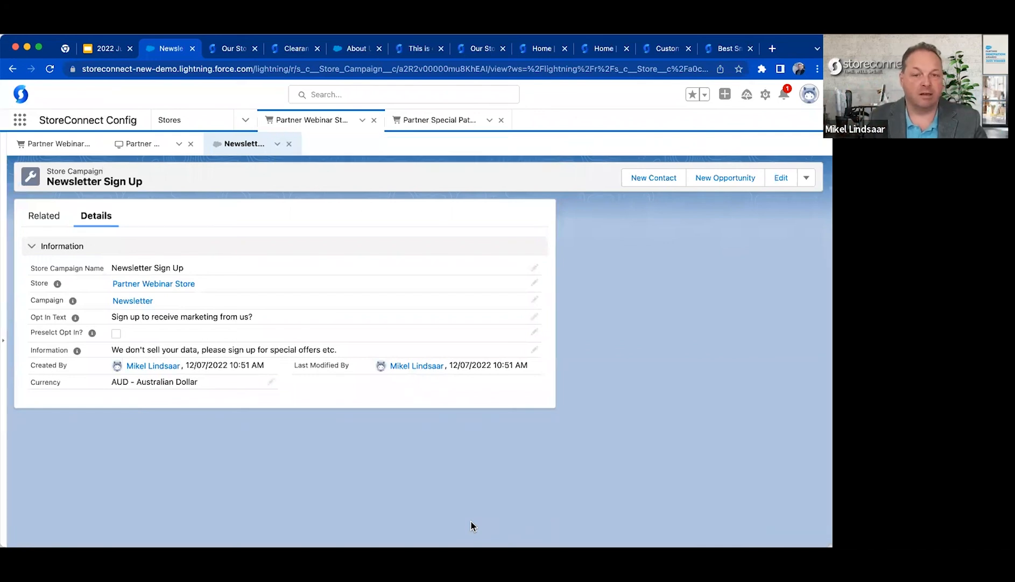
pyautogui.click(56, 143)
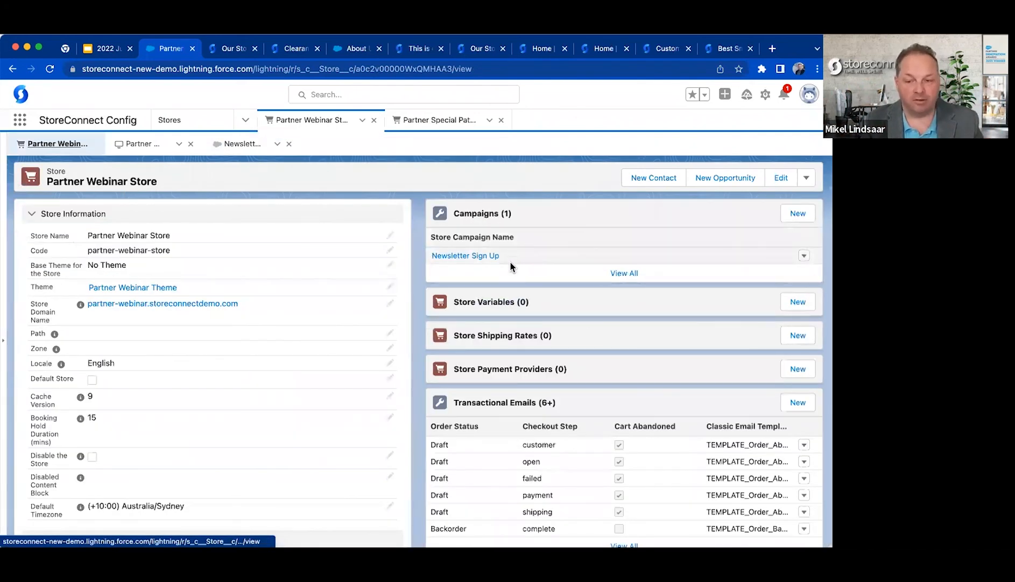
pyautogui.scroll(-2, 512, 262)
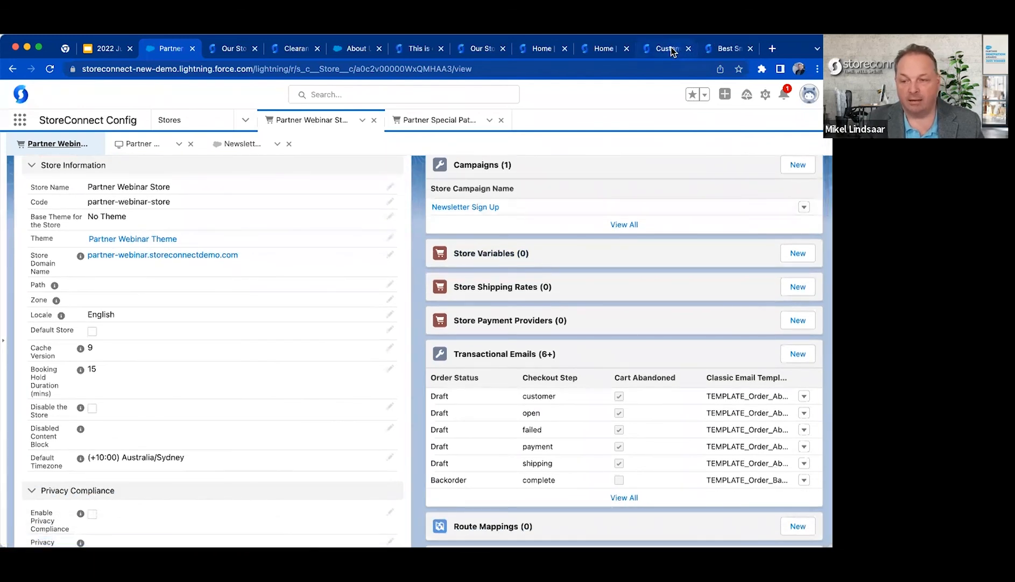
# Search the StoreConnect help documentation for "store variable" and look through the matching articles.
pyautogui.click(602, 48)
pyautogui.doubleClick(290, 344)
pyautogui.press('super+a')
pyautogui.write('store vari')
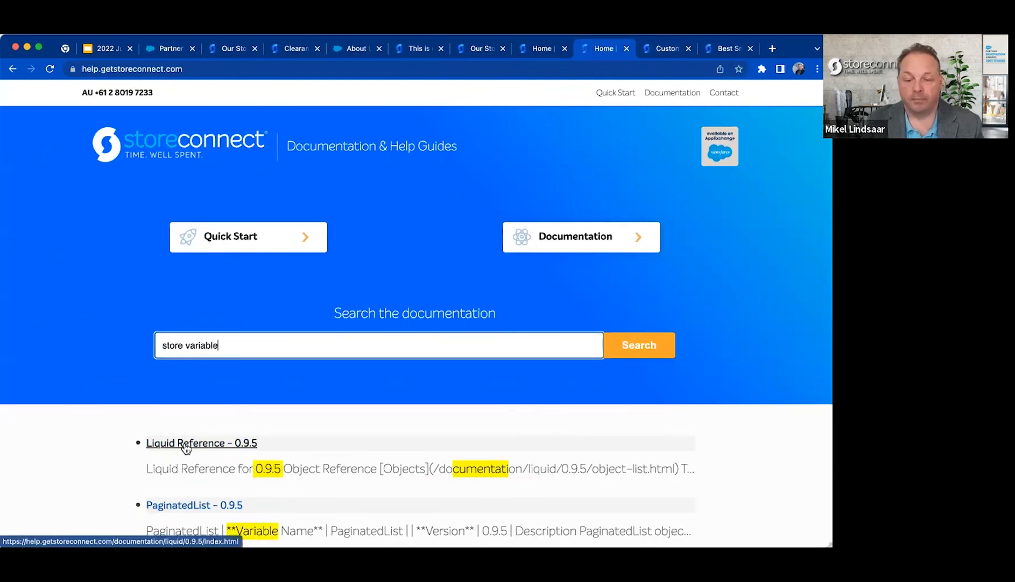
pyautogui.scroll(-5, 108, 420)
pyautogui.scroll(-2, 122, 346)
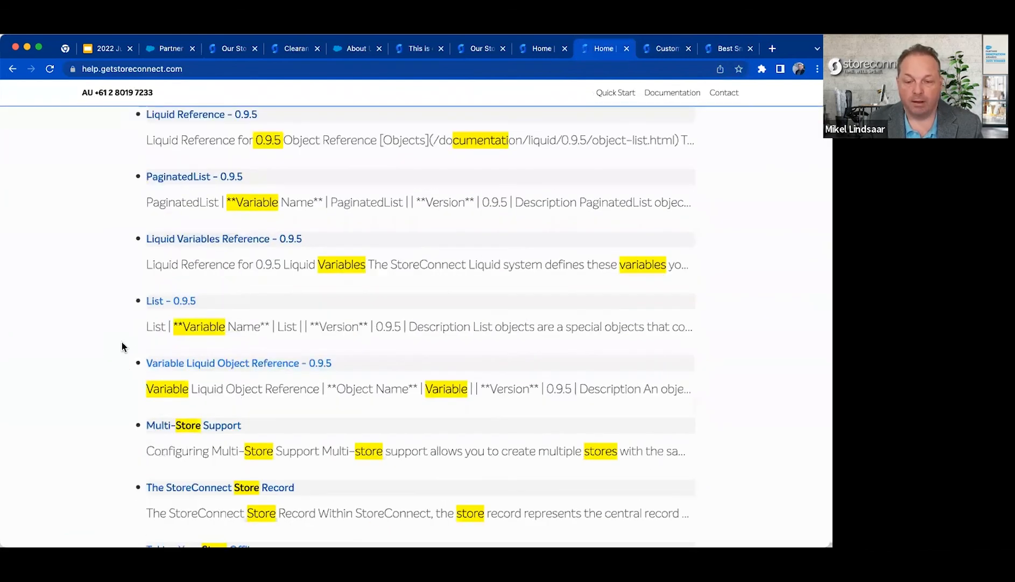
pyautogui.scroll(-4, 113, 392)
pyautogui.scroll(-1, 114, 393)
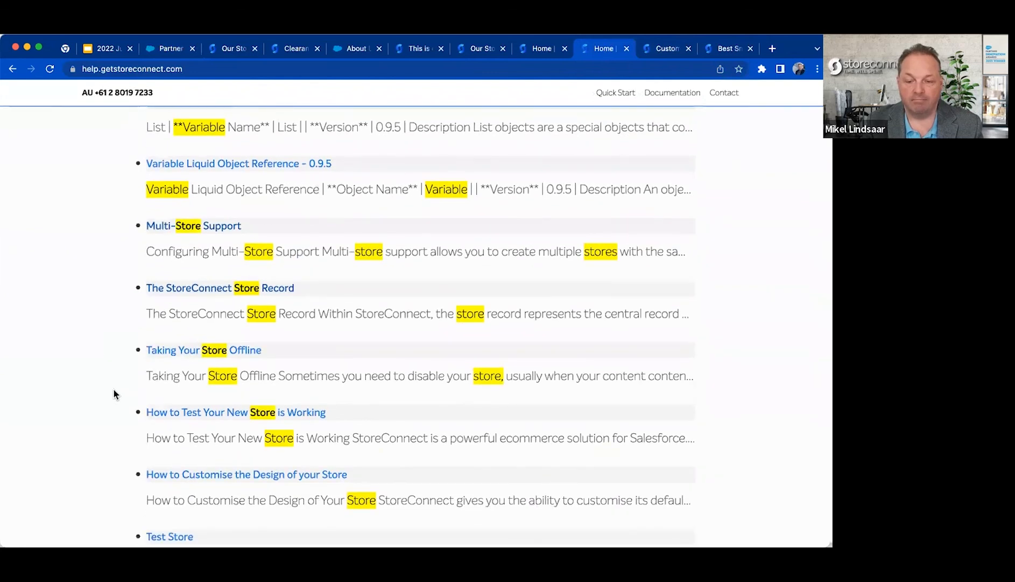
pyautogui.scroll(-3, 113, 390)
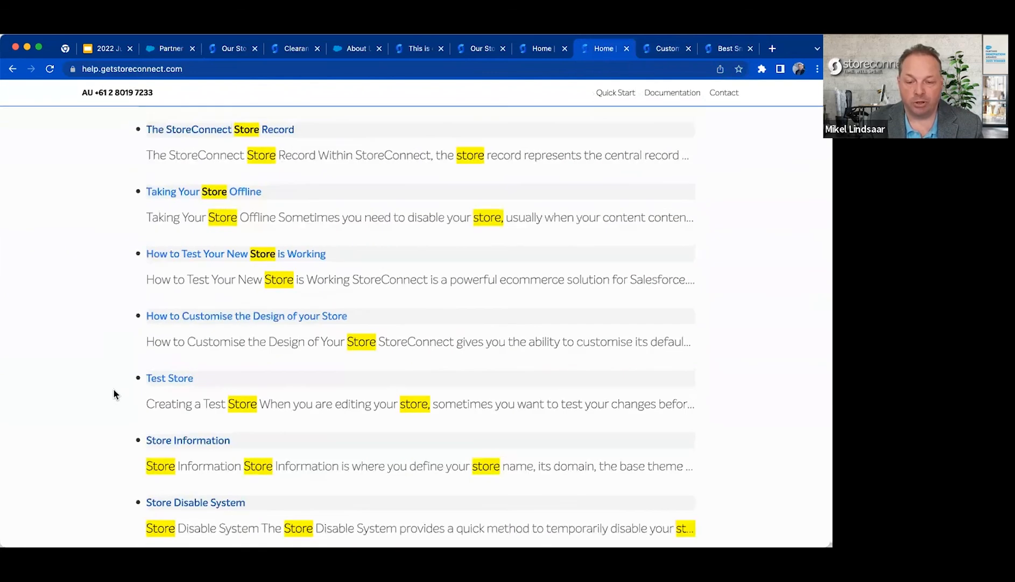
pyautogui.scroll(-3, 114, 392)
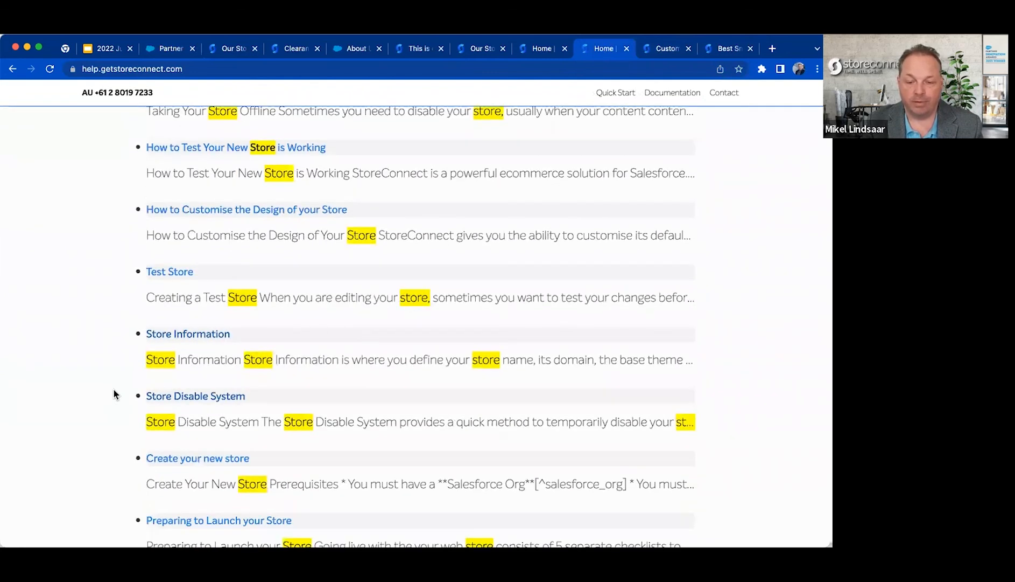
pyautogui.scroll(10, 114, 388)
# Return to the Salesforce store record, view the fields of a new store variable, and go back to the store record.
pyautogui.click(156, 48)
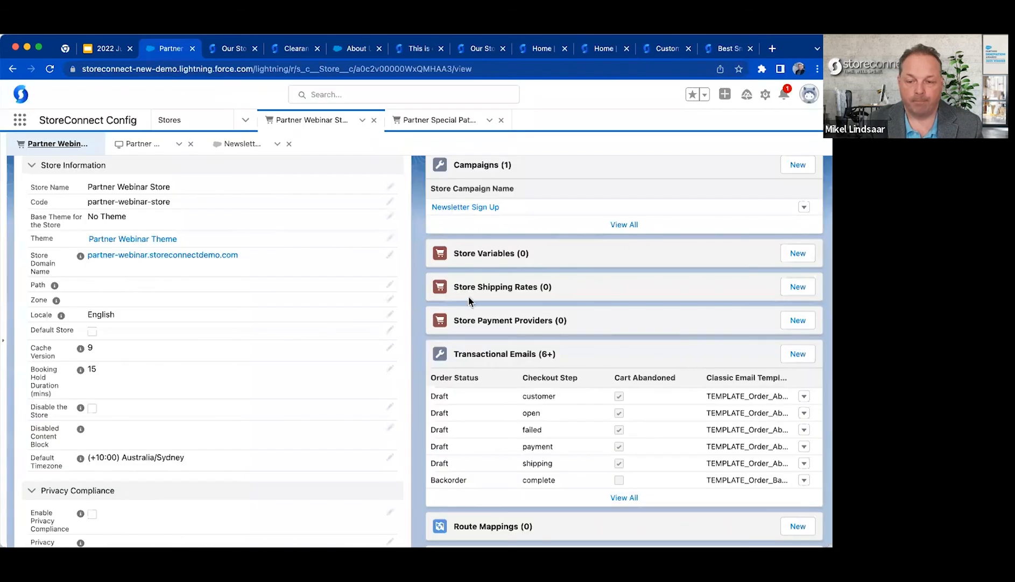
pyautogui.click(799, 253)
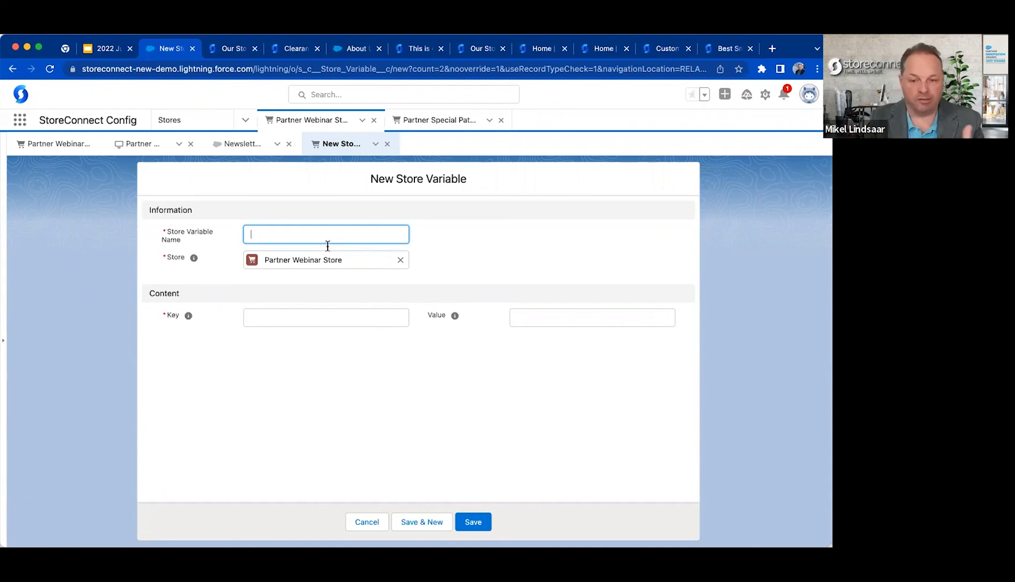
pyautogui.click(391, 359)
pyautogui.click(58, 144)
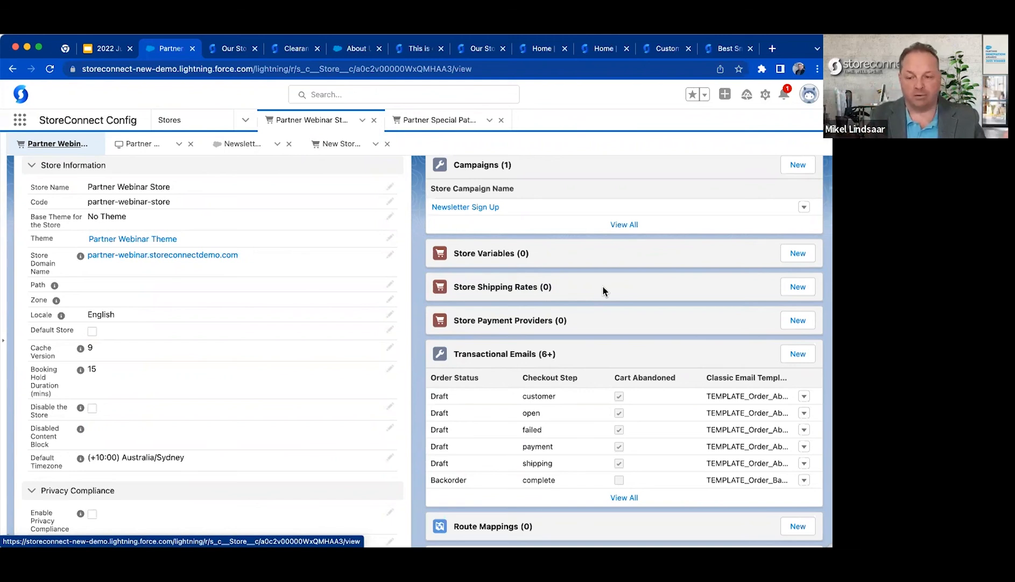
# Review the store's related lists and open the full list of its transactional emails.
pyautogui.scroll(-3, 621, 312)
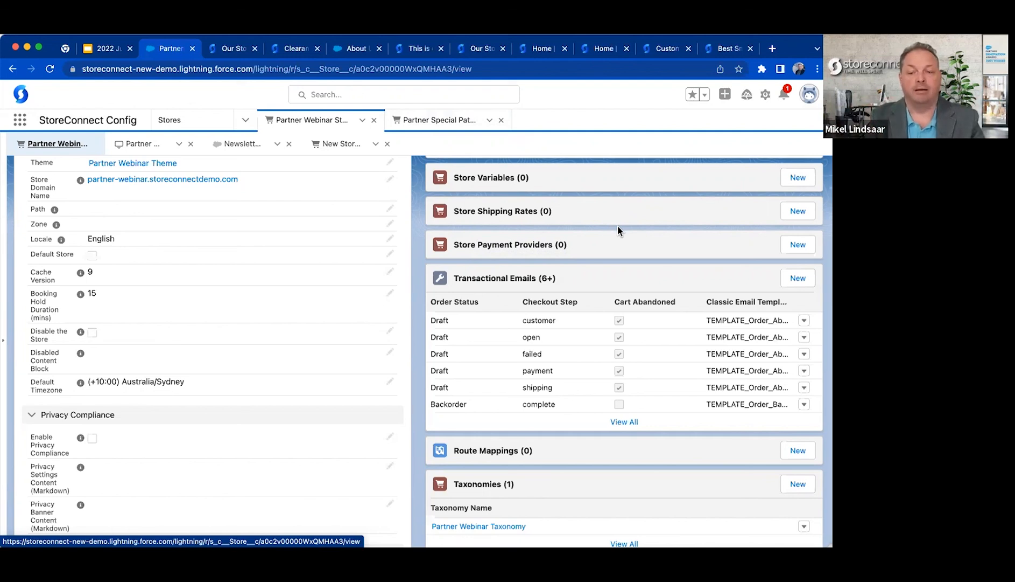
pyautogui.scroll(-3, 559, 289)
pyautogui.scroll(1, 613, 305)
pyautogui.click(616, 305)
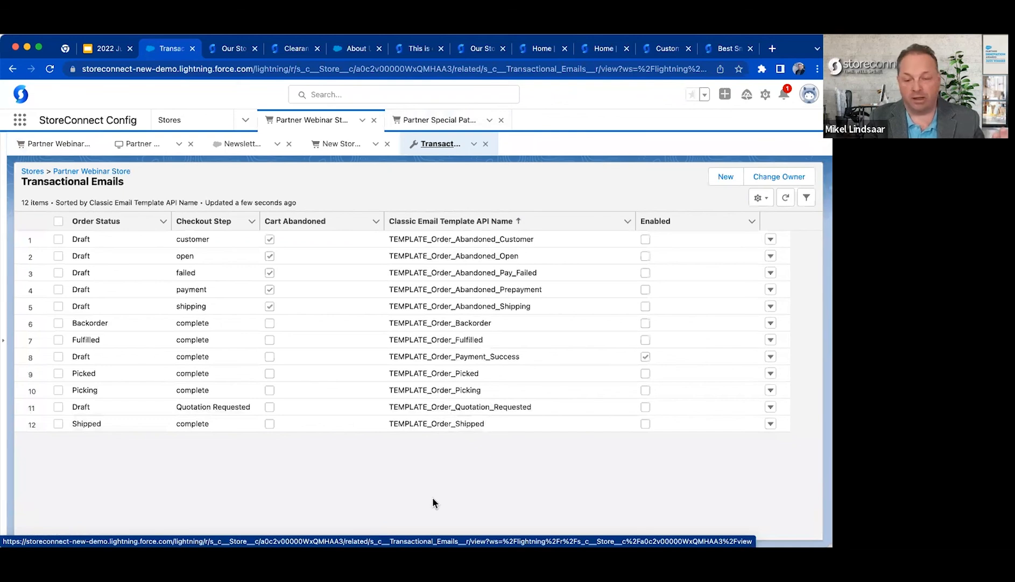
# Examine the transactional emails' order status, checkout step, cart abandoned, template name and enabled settings.
pyautogui.click(452, 240)
pyautogui.click(129, 239)
pyautogui.click(178, 238)
pyautogui.click(302, 239)
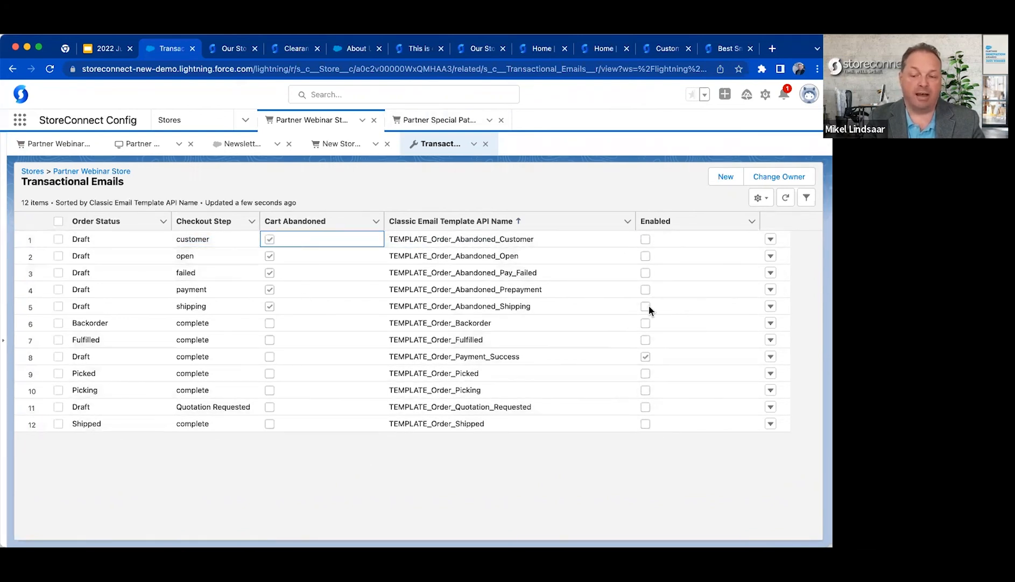
pyautogui.click(641, 469)
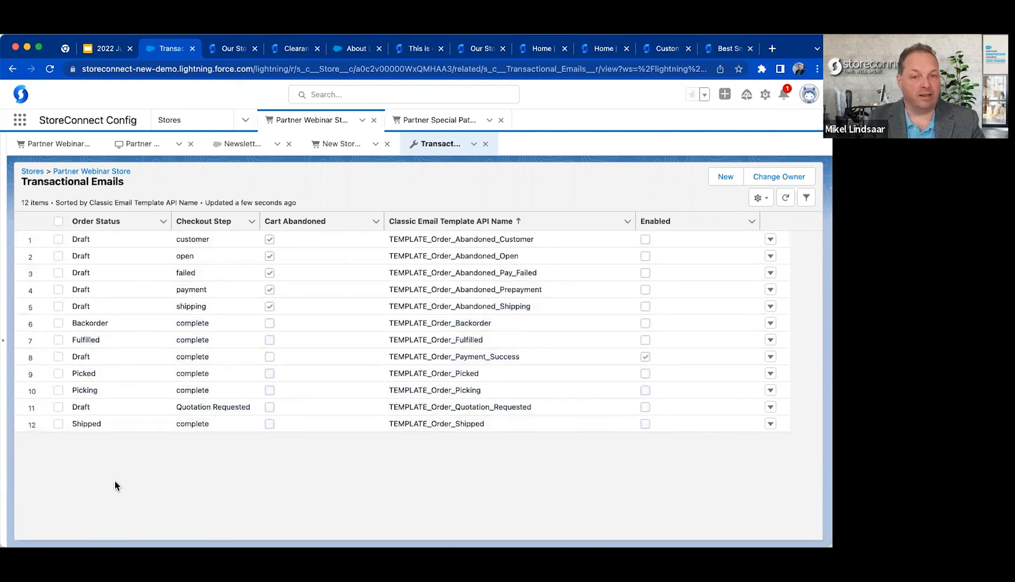
pyautogui.click(213, 404)
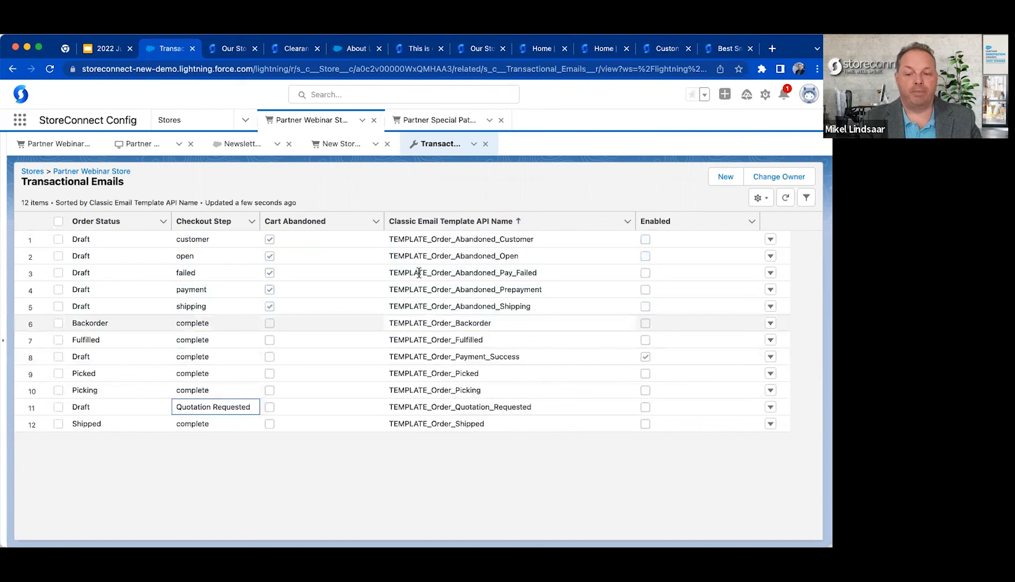
pyautogui.moveTo(418, 273); pyautogui.dragTo(418, 430)
# Return to the Partner Webinar Store record and start a new route mapping for it.
pyautogui.click(61, 150)
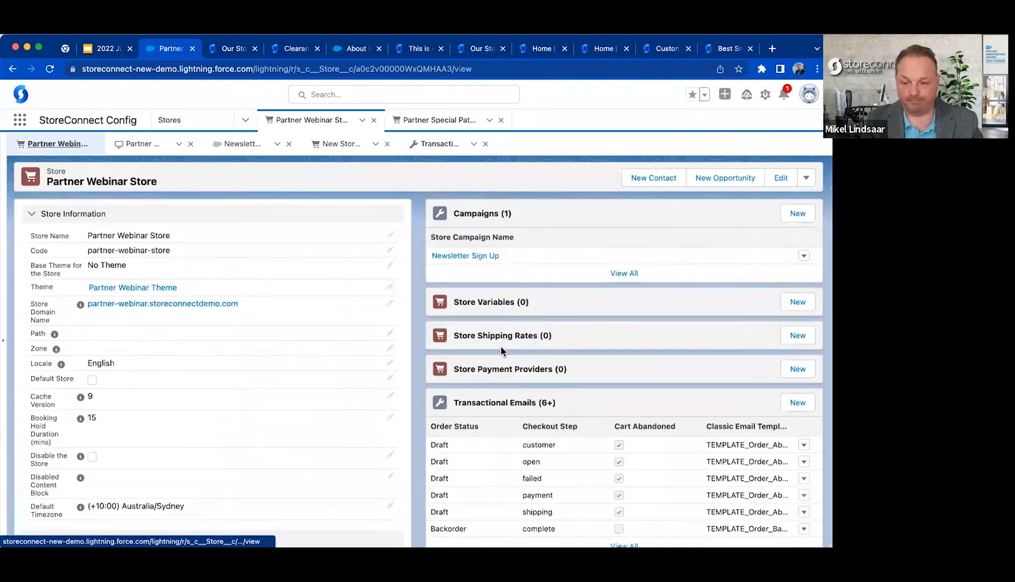
pyautogui.scroll(-7, 529, 370)
pyautogui.scroll(3, 530, 372)
pyautogui.scroll(2, 529, 372)
pyautogui.scroll(-3, 530, 371)
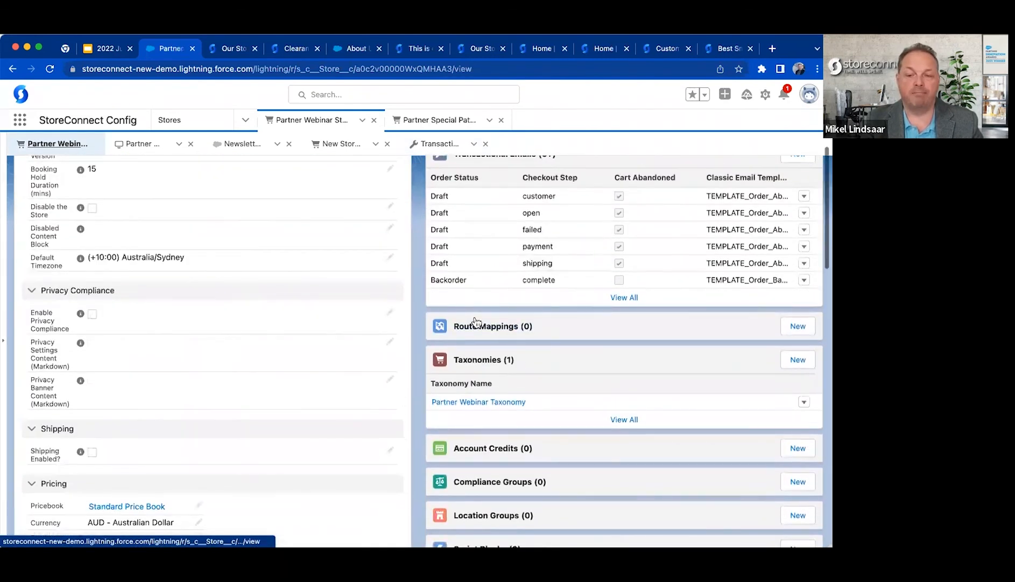
pyautogui.scroll(-2, 490, 296)
pyautogui.click(801, 264)
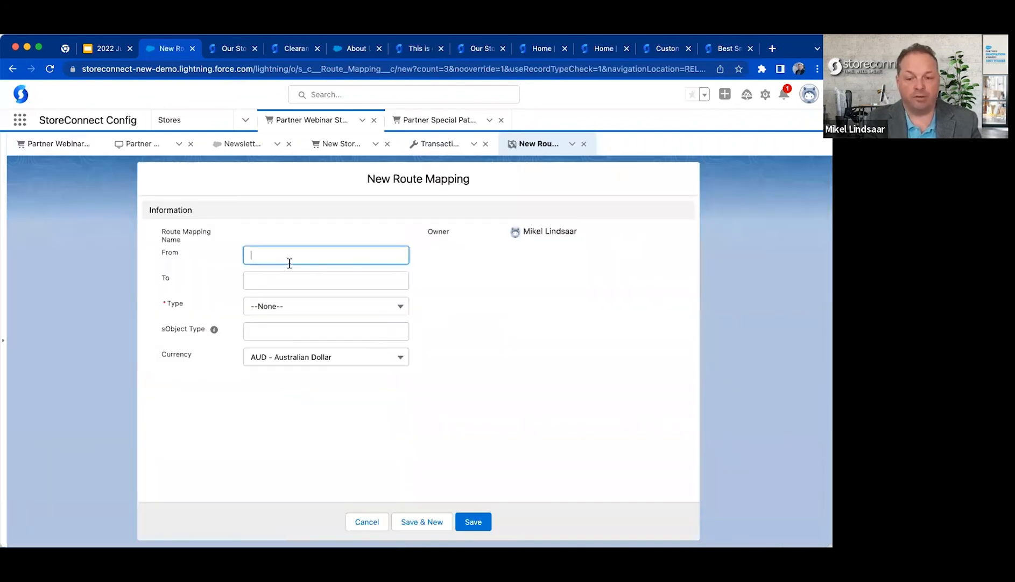
# Set the route mapping's From path to /about_our_team and its To path to /about-us.
pyautogui.write('/ab')
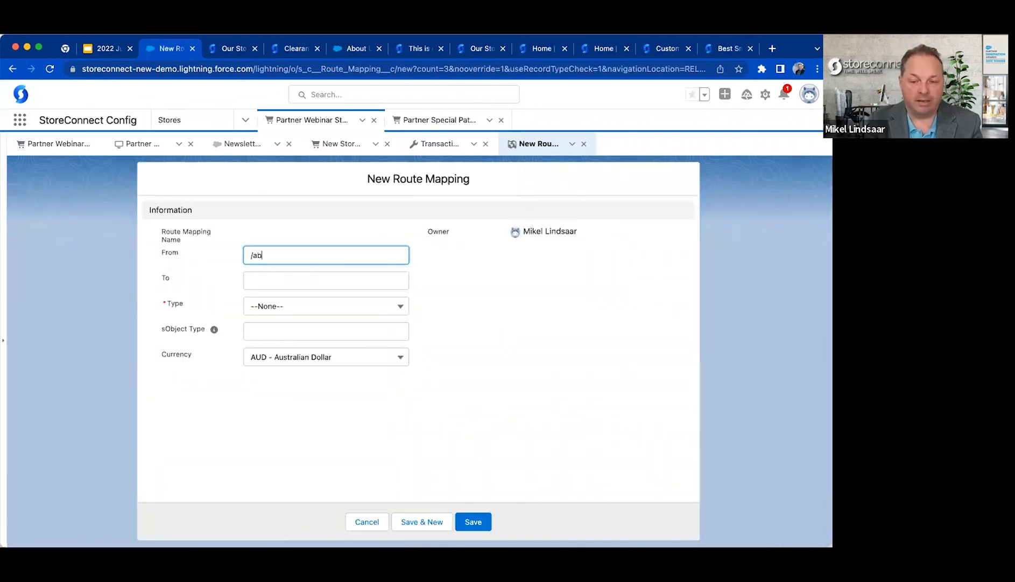
pyautogui.write('out_')
pyautogui.write('us')
pyautogui.press('Tab')
pyautogui.write('/about-us')
pyautogui.hotkey('shift', 'Tab')
pyautogui.press('Right')
pyautogui.press('BackSpace')
pyautogui.press('BackSpace')
pyautogui.write('our_team')
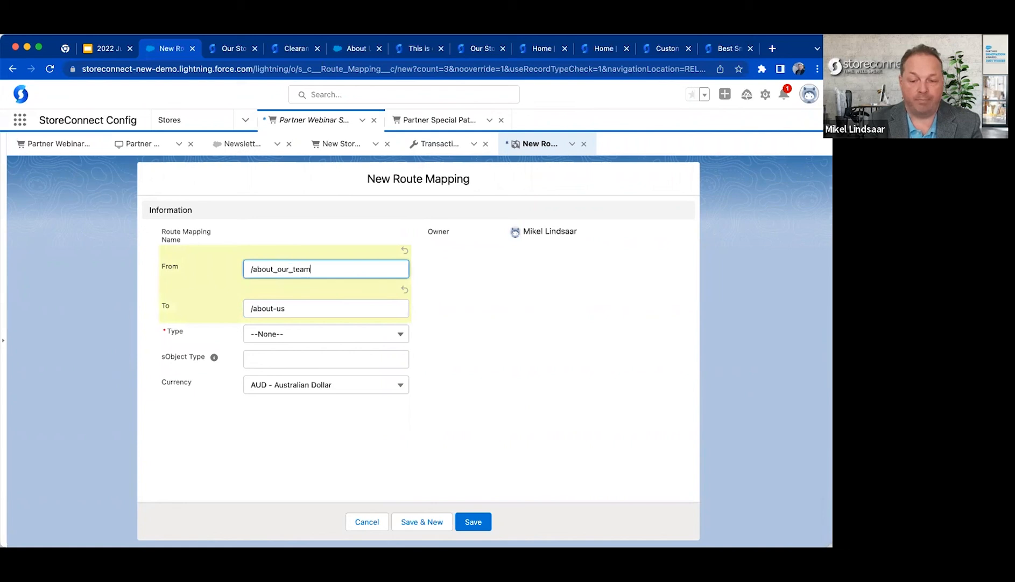
# Set the redirect type to "301 - permanent redirect" and save the route mapping.
pyautogui.press('Tab')
pyautogui.click(290, 335)
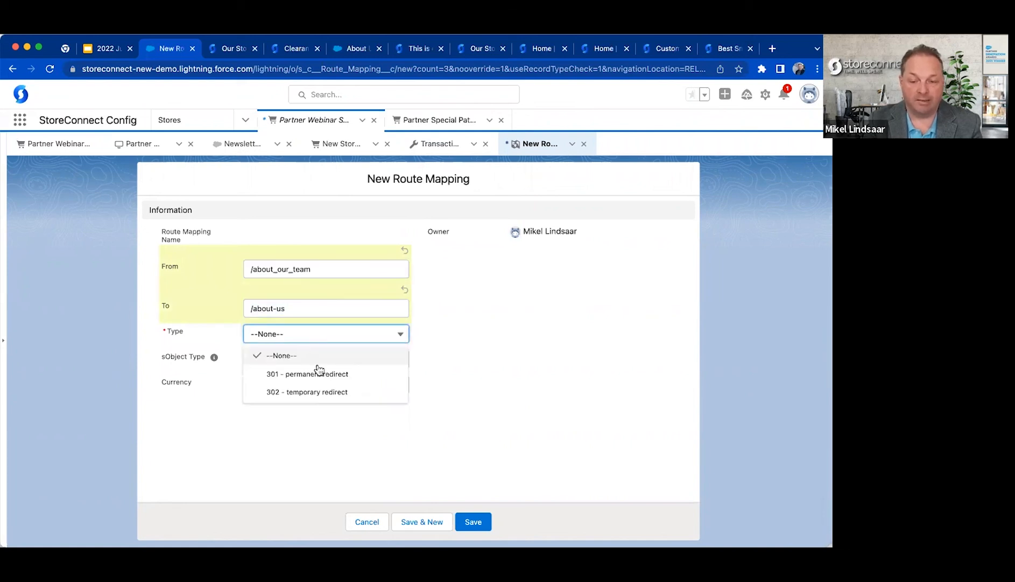
pyautogui.click(329, 373)
pyautogui.click(473, 521)
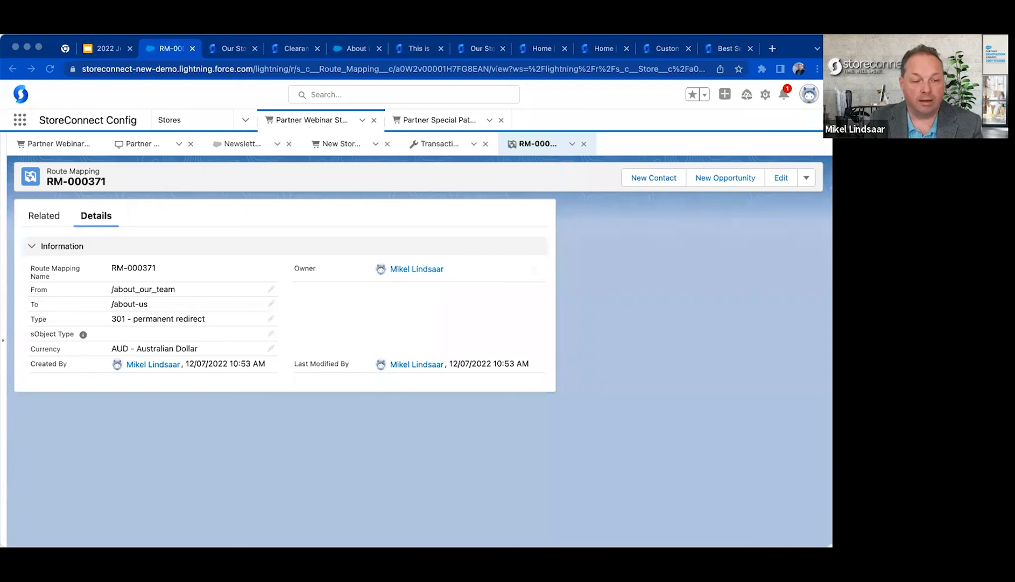
# Copy the route mapping's From path and load it on the partner-webinar.storeconnectdemo.com storefront to test the redirect.
pyautogui.moveTo(176, 289); pyautogui.dragTo(121, 287)
pyautogui.click(707, 367)
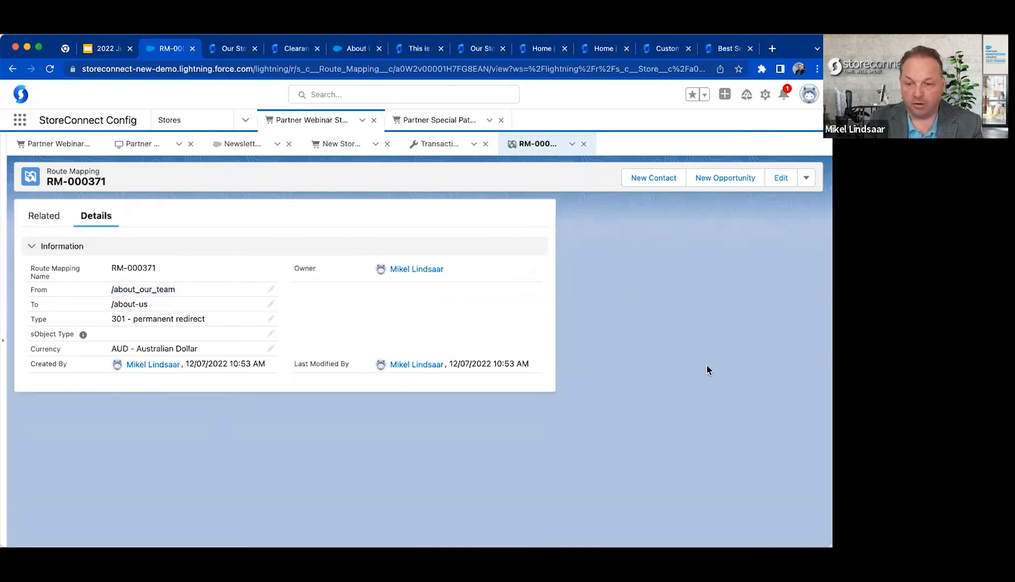
pyautogui.click(296, 49)
pyautogui.click(241, 50)
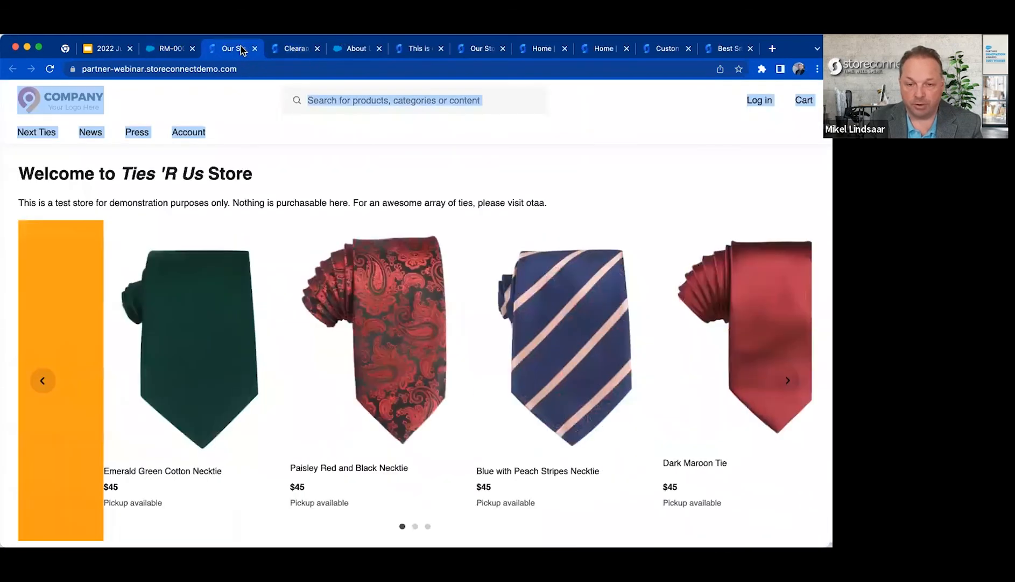
pyautogui.click(291, 69)
pyautogui.write('/about_our_team')
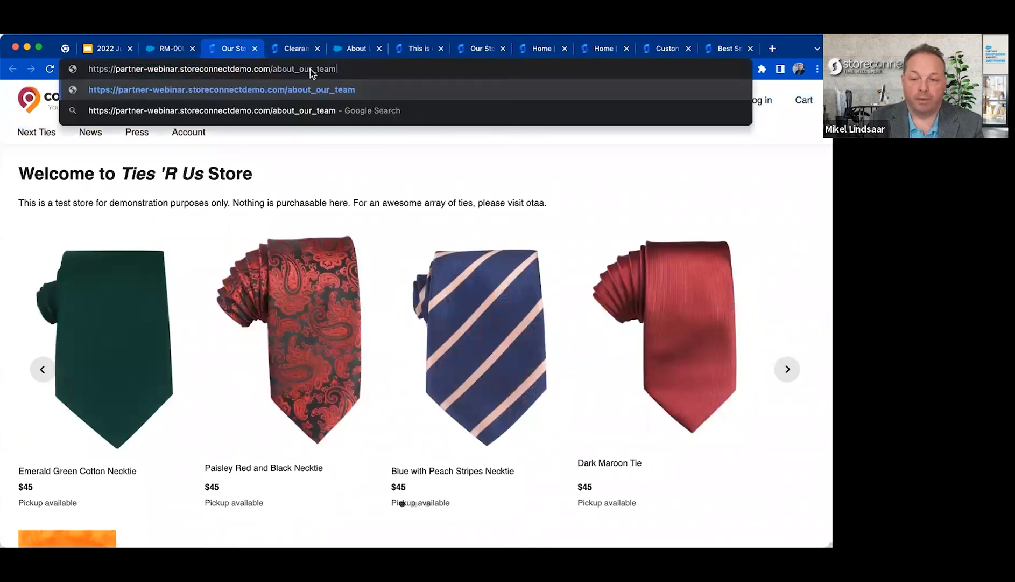
pyautogui.press('Return')
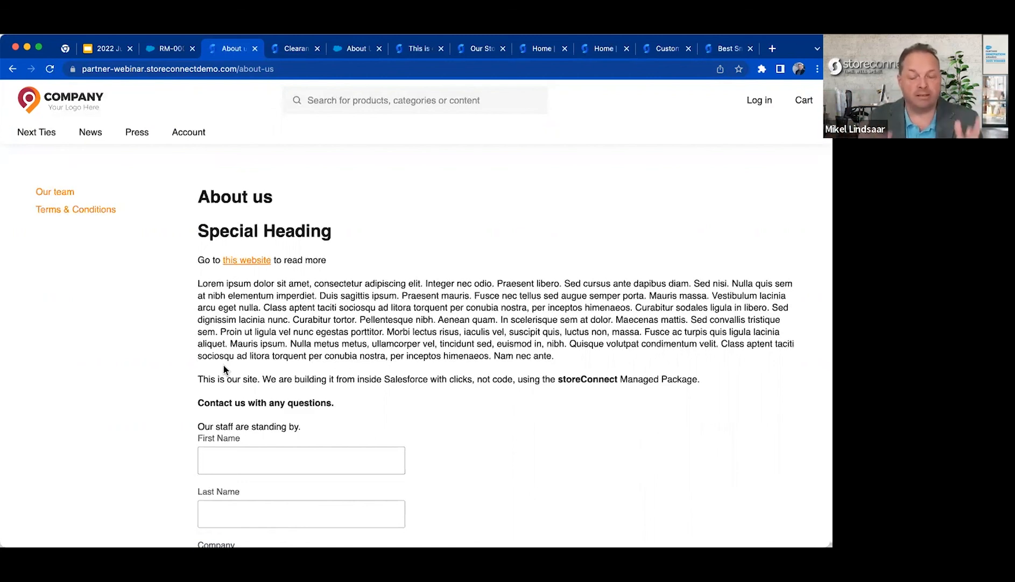
# Search the StoreConnect help documentation for "route mapping" and open the Route Mapping article.
pyautogui.click(731, 51)
pyautogui.click(669, 49)
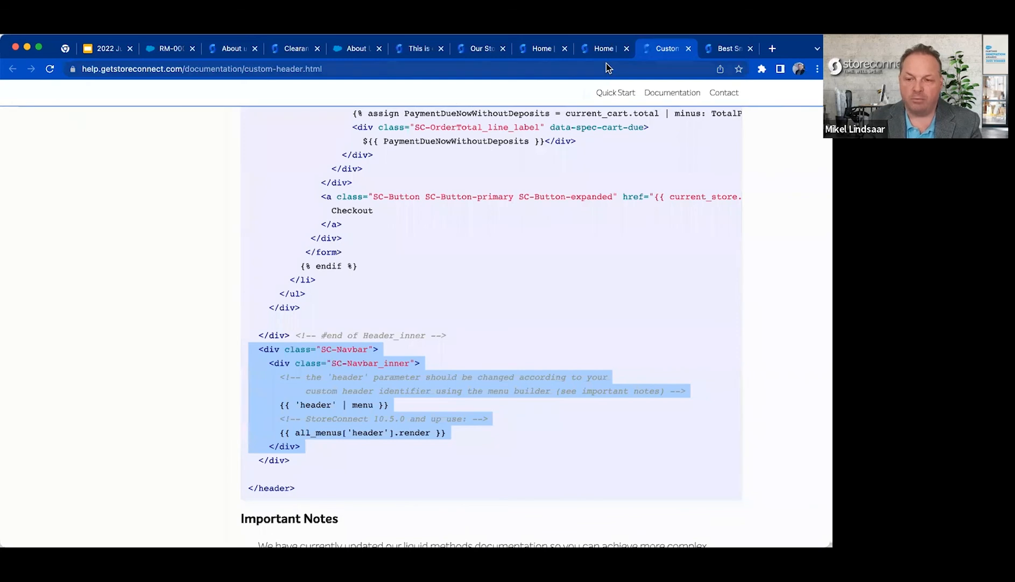
pyautogui.click(604, 50)
pyautogui.tripleClick(238, 336)
pyautogui.write('route mappin')
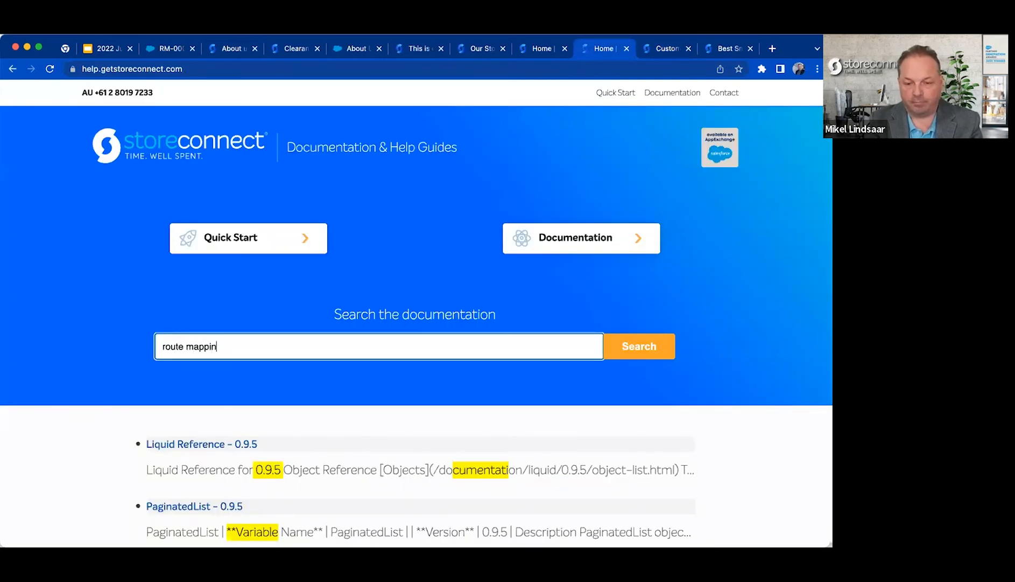
pyautogui.write('g')
pyautogui.click(180, 447)
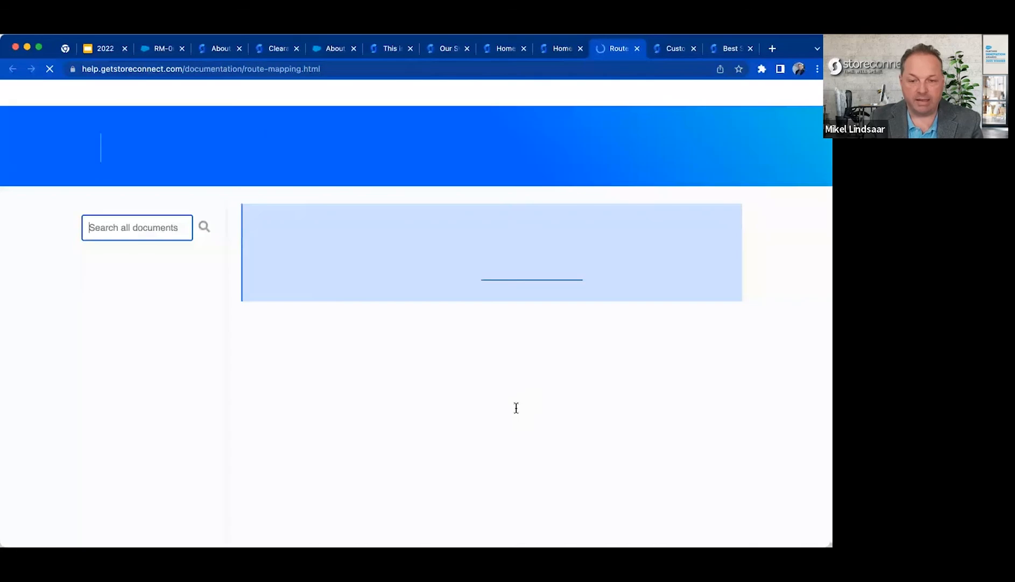
# Read the Route Mapping article, including its section on migrating an existing store to StoreConnect.
pyautogui.scroll(-10, 517, 408)
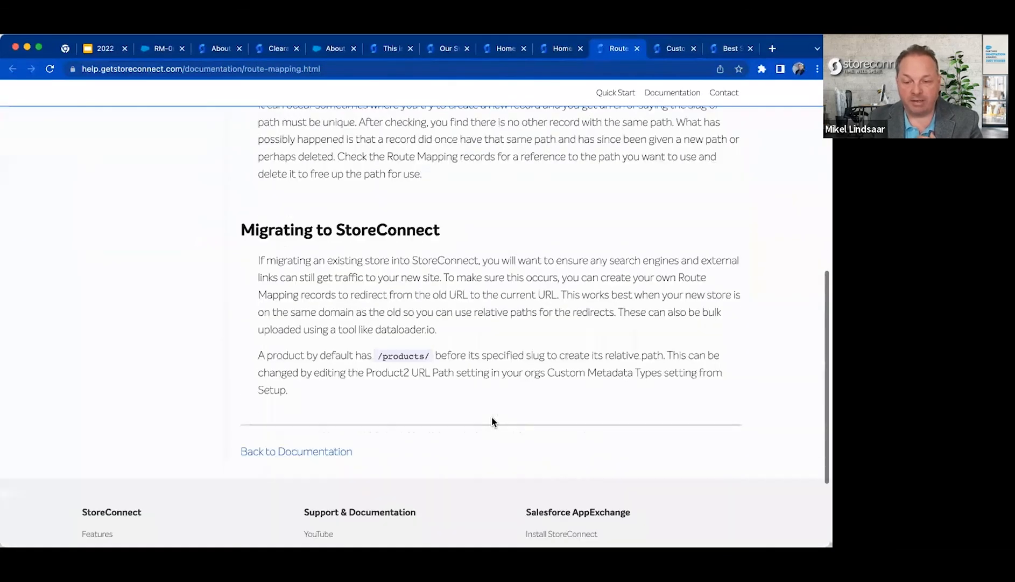
pyautogui.moveTo(487, 412); pyautogui.dragTo(457, 333)
pyautogui.click(477, 225)
pyautogui.scroll(1, 457, 231)
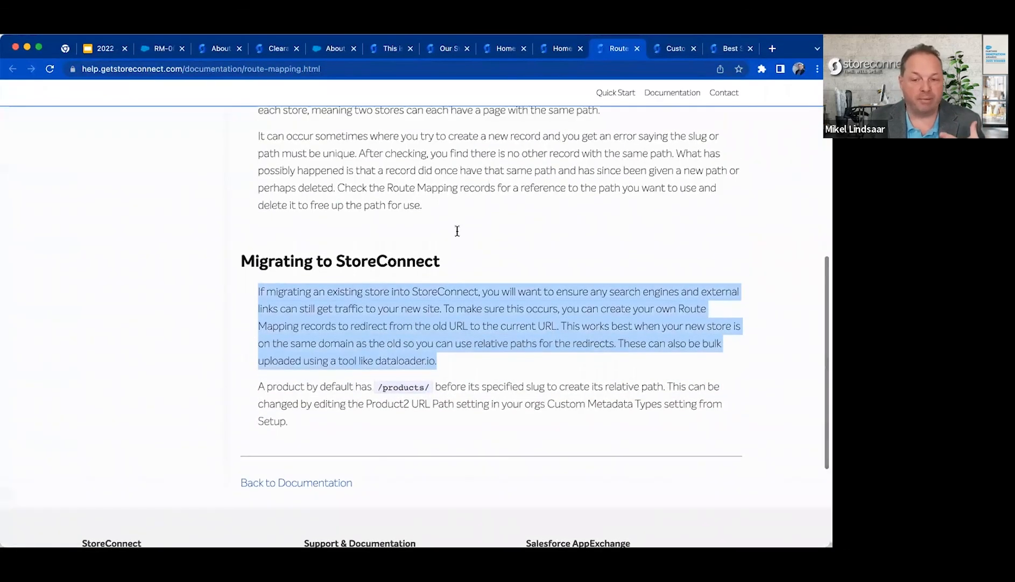
pyautogui.scroll(2, 457, 231)
pyautogui.scroll(10, 477, 350)
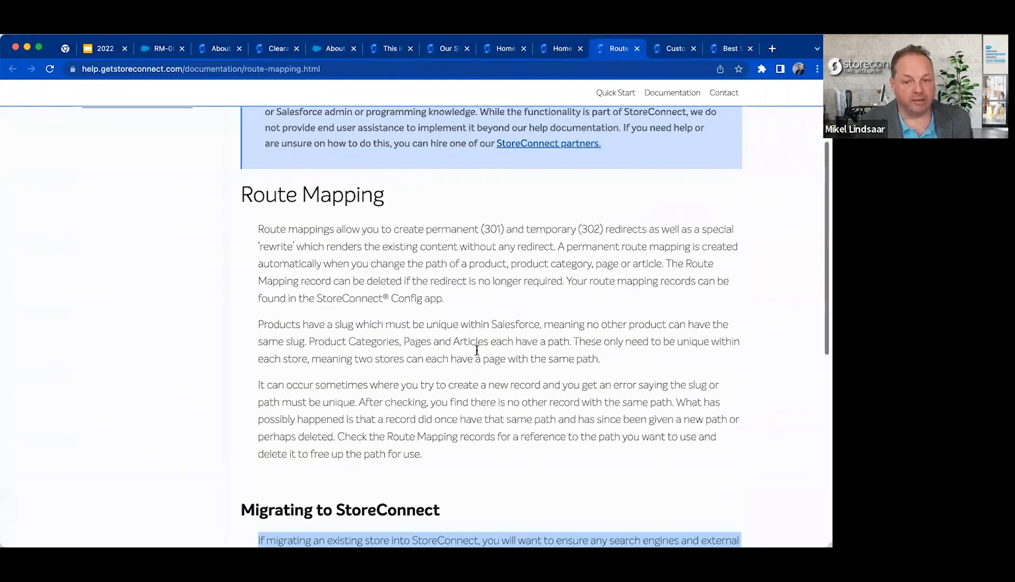
# Switch back to Salesforce, reopen the store record, and review its remaining related lists.
pyautogui.click(160, 48)
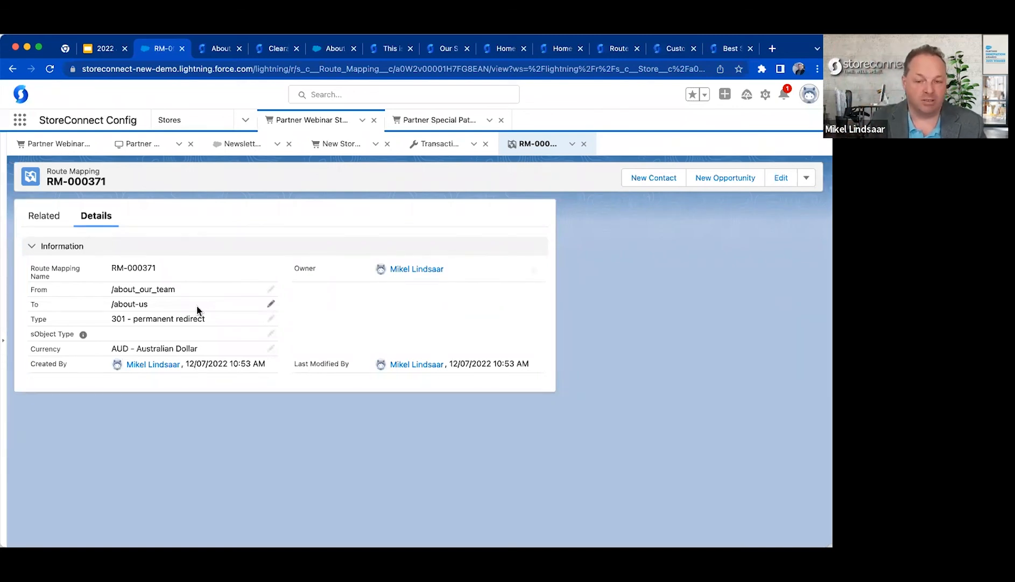
pyautogui.click(48, 145)
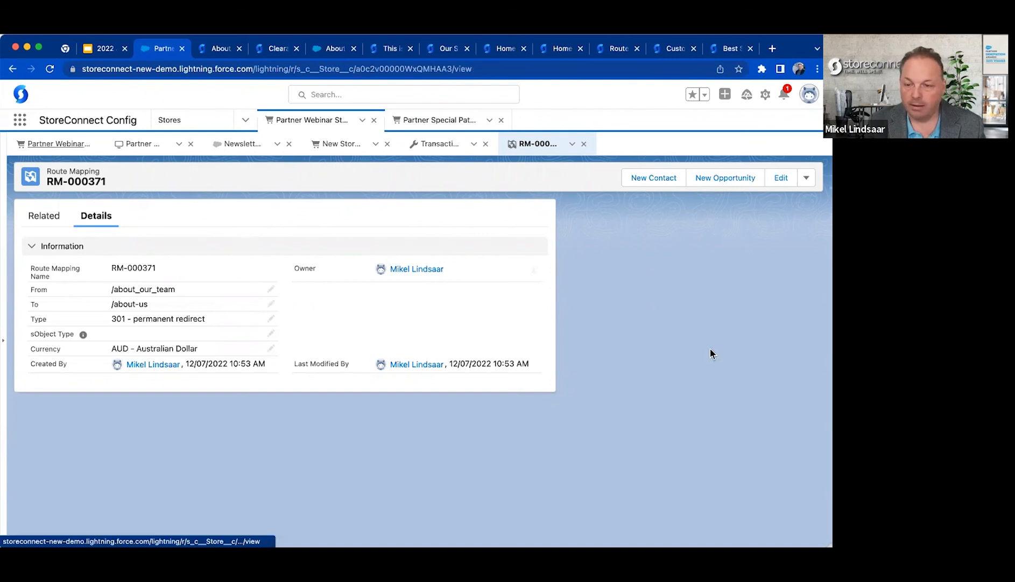
pyautogui.scroll(-3, 671, 397)
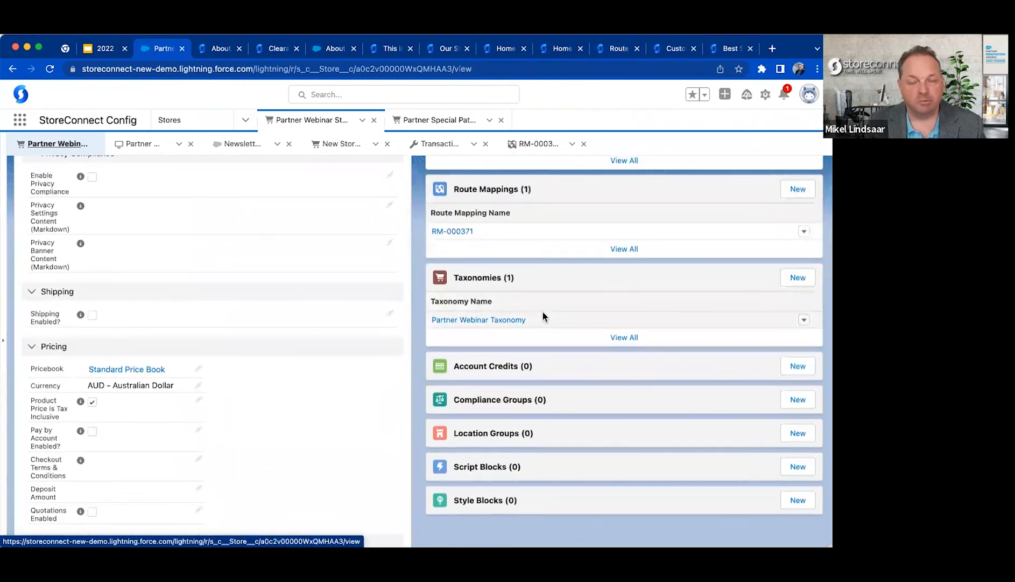
pyautogui.scroll(-4, 554, 316)
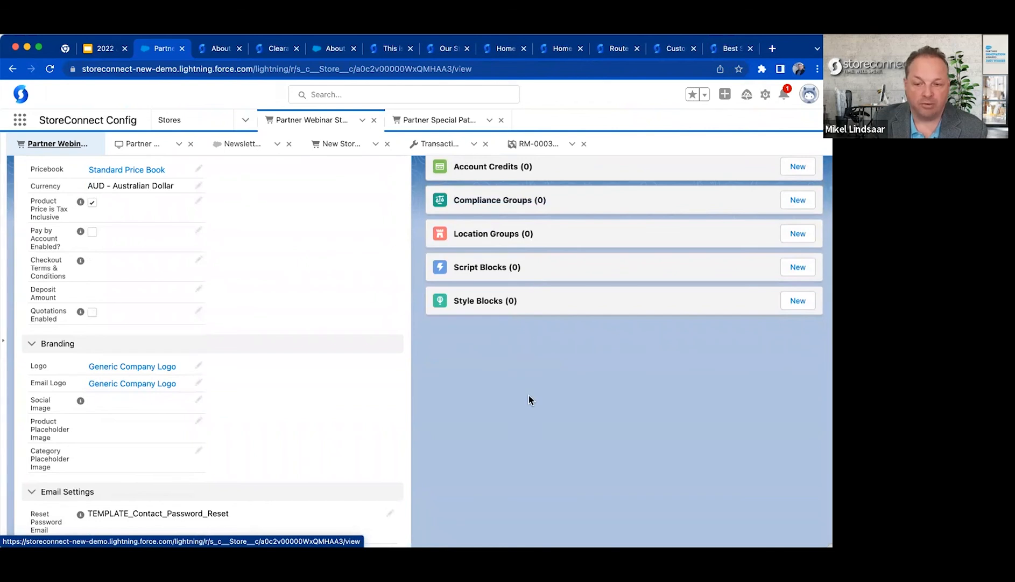
pyautogui.scroll(12, 530, 368)
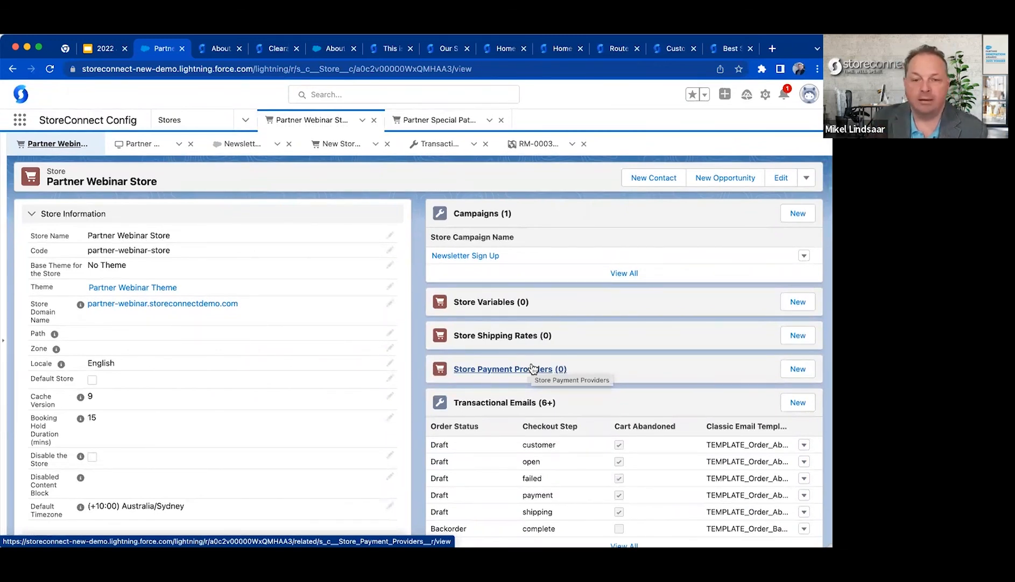
# Switch to the Google Slides presentation and advance to the StoreConnect Administrator slide.
pyautogui.click(106, 49)
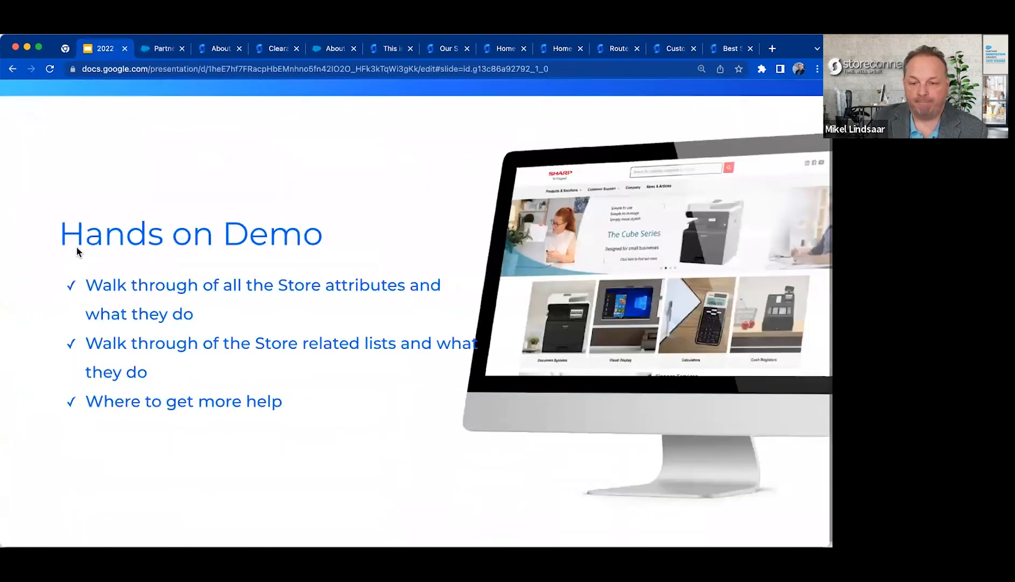
pyautogui.press('Right')
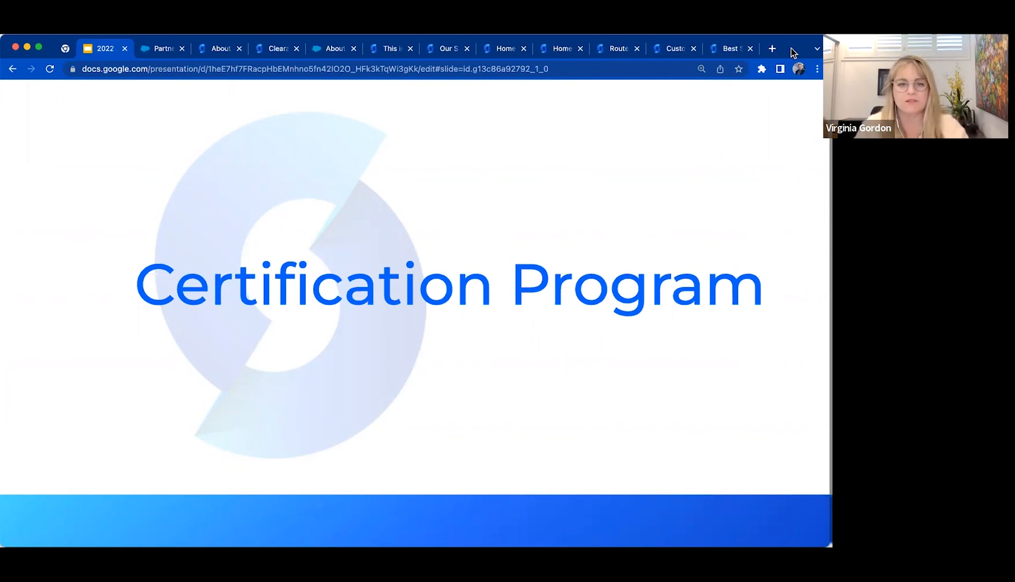
pyautogui.press('Right')
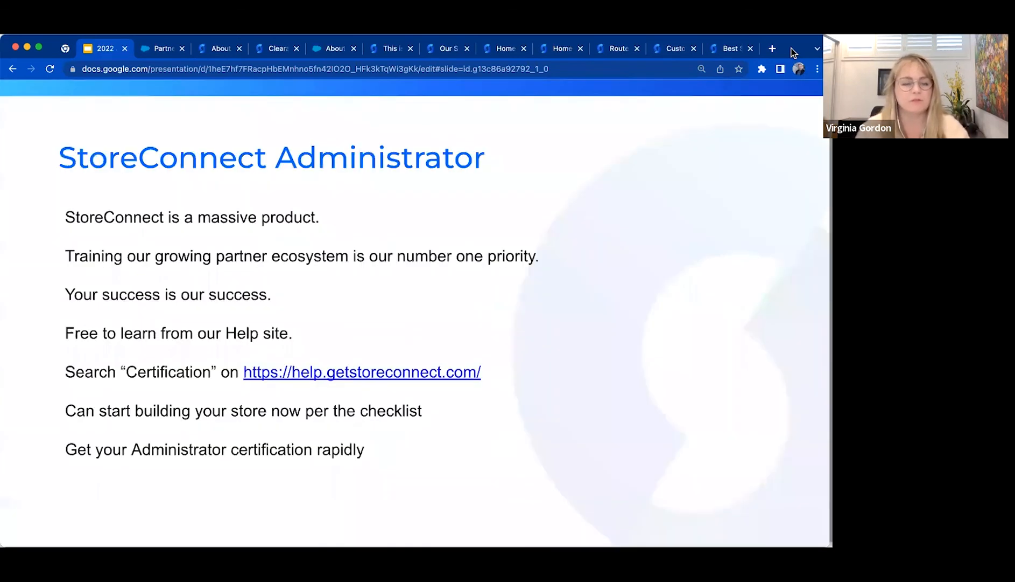